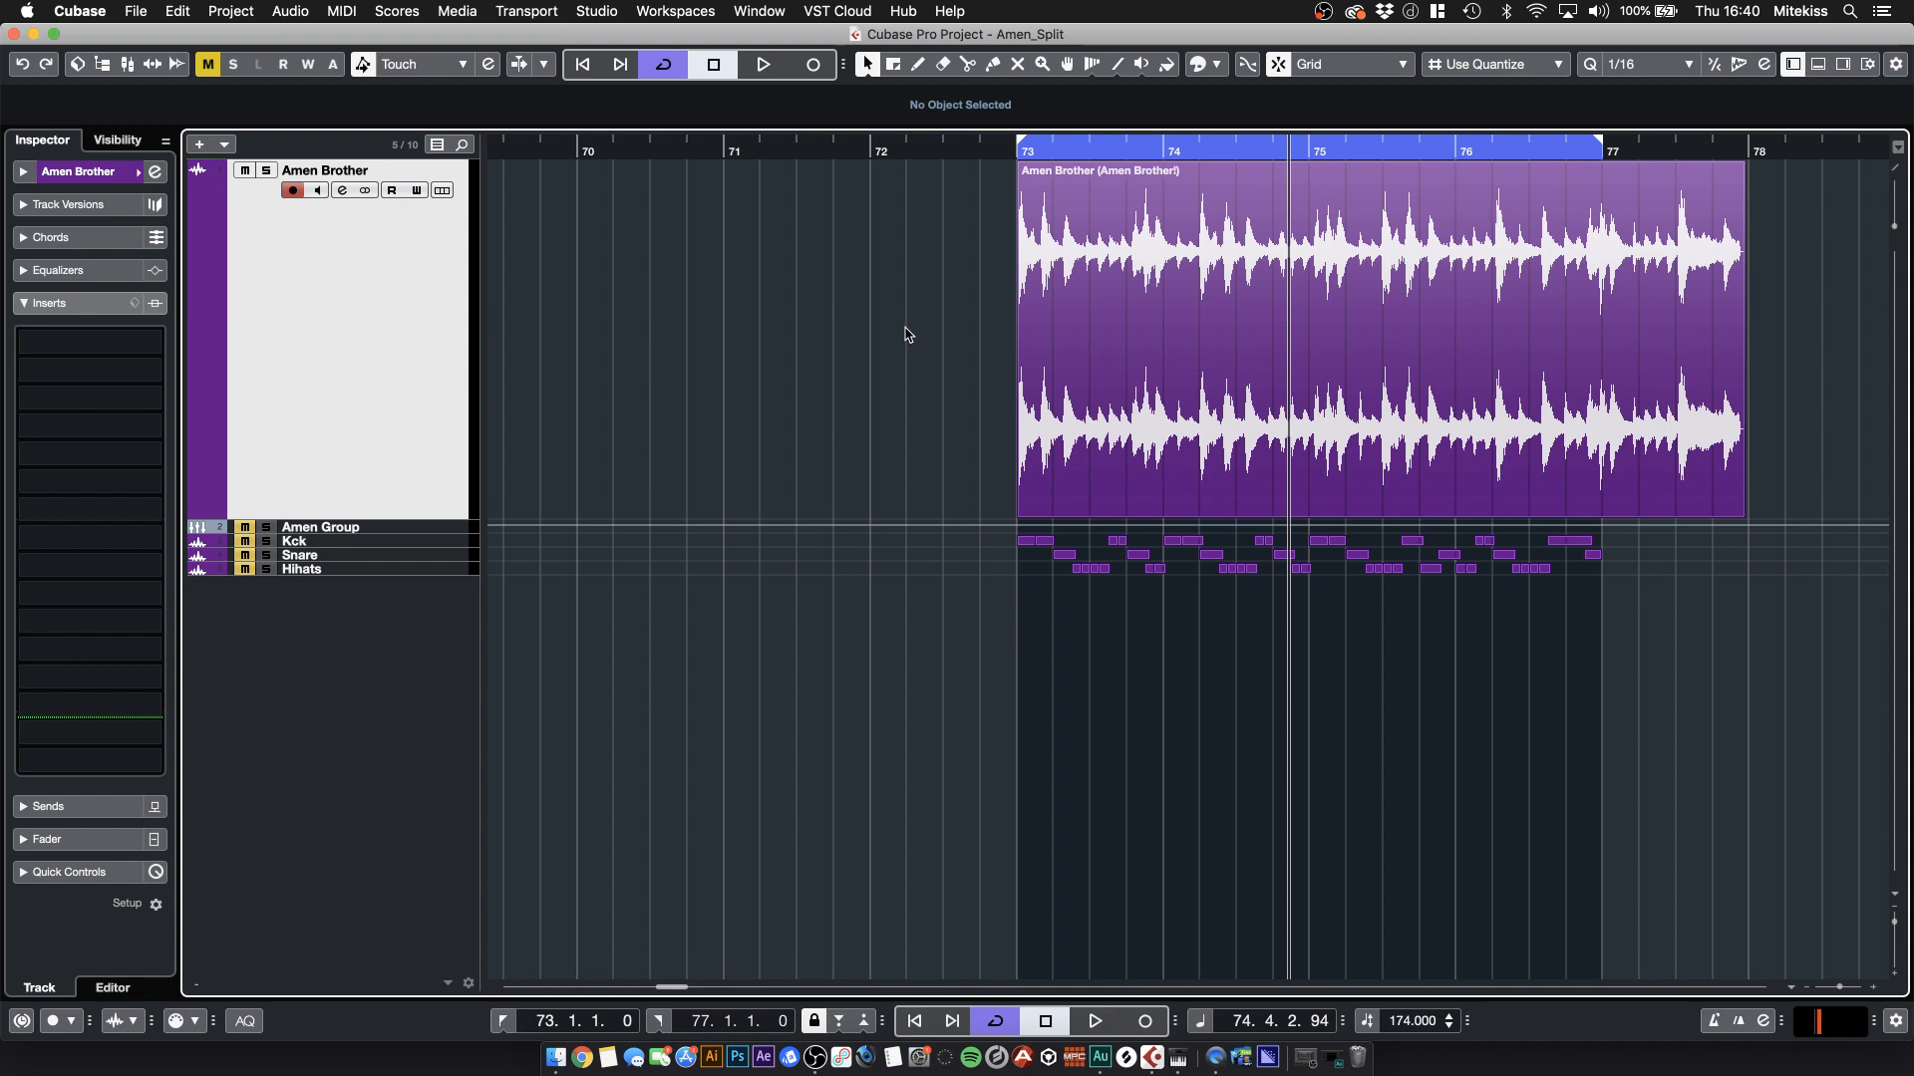
- Set the loop range to the Amen Brother clip and play it back
left_click(1401, 325)
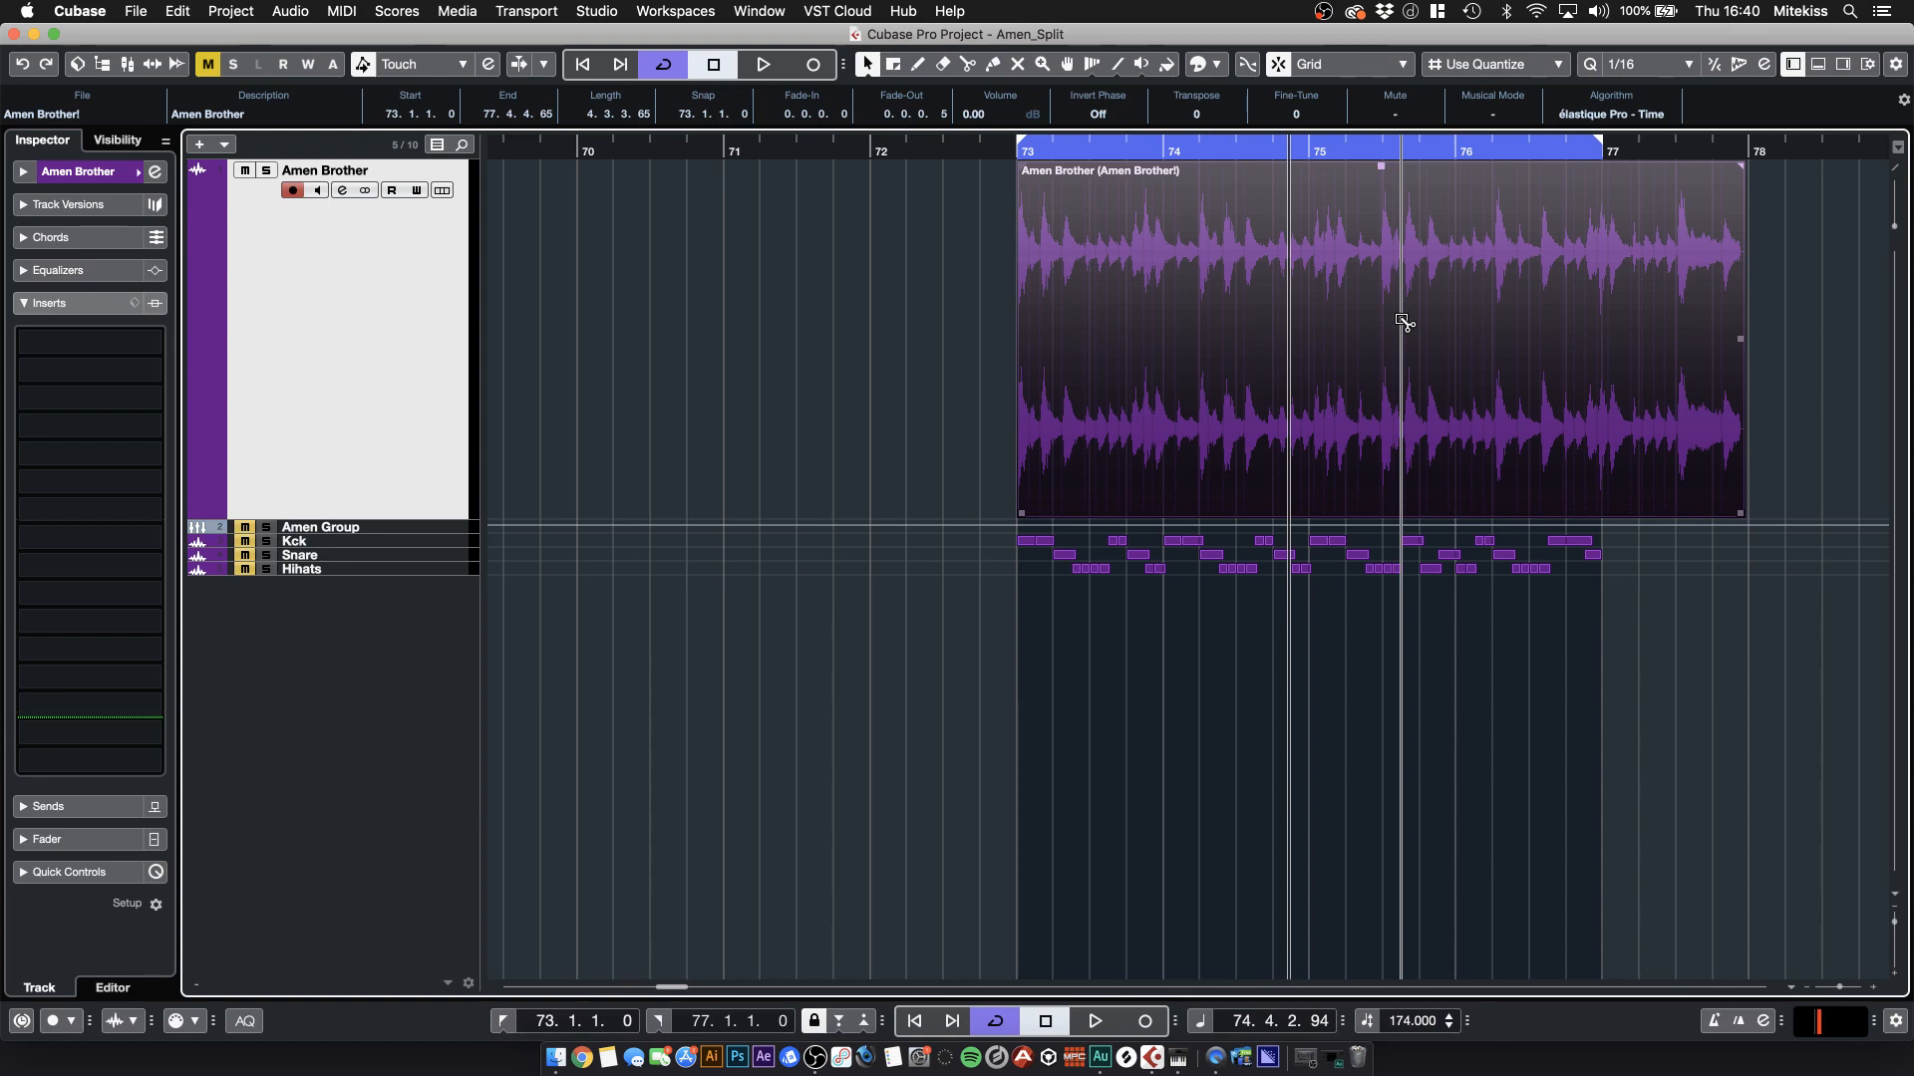
key("p")
key("space")
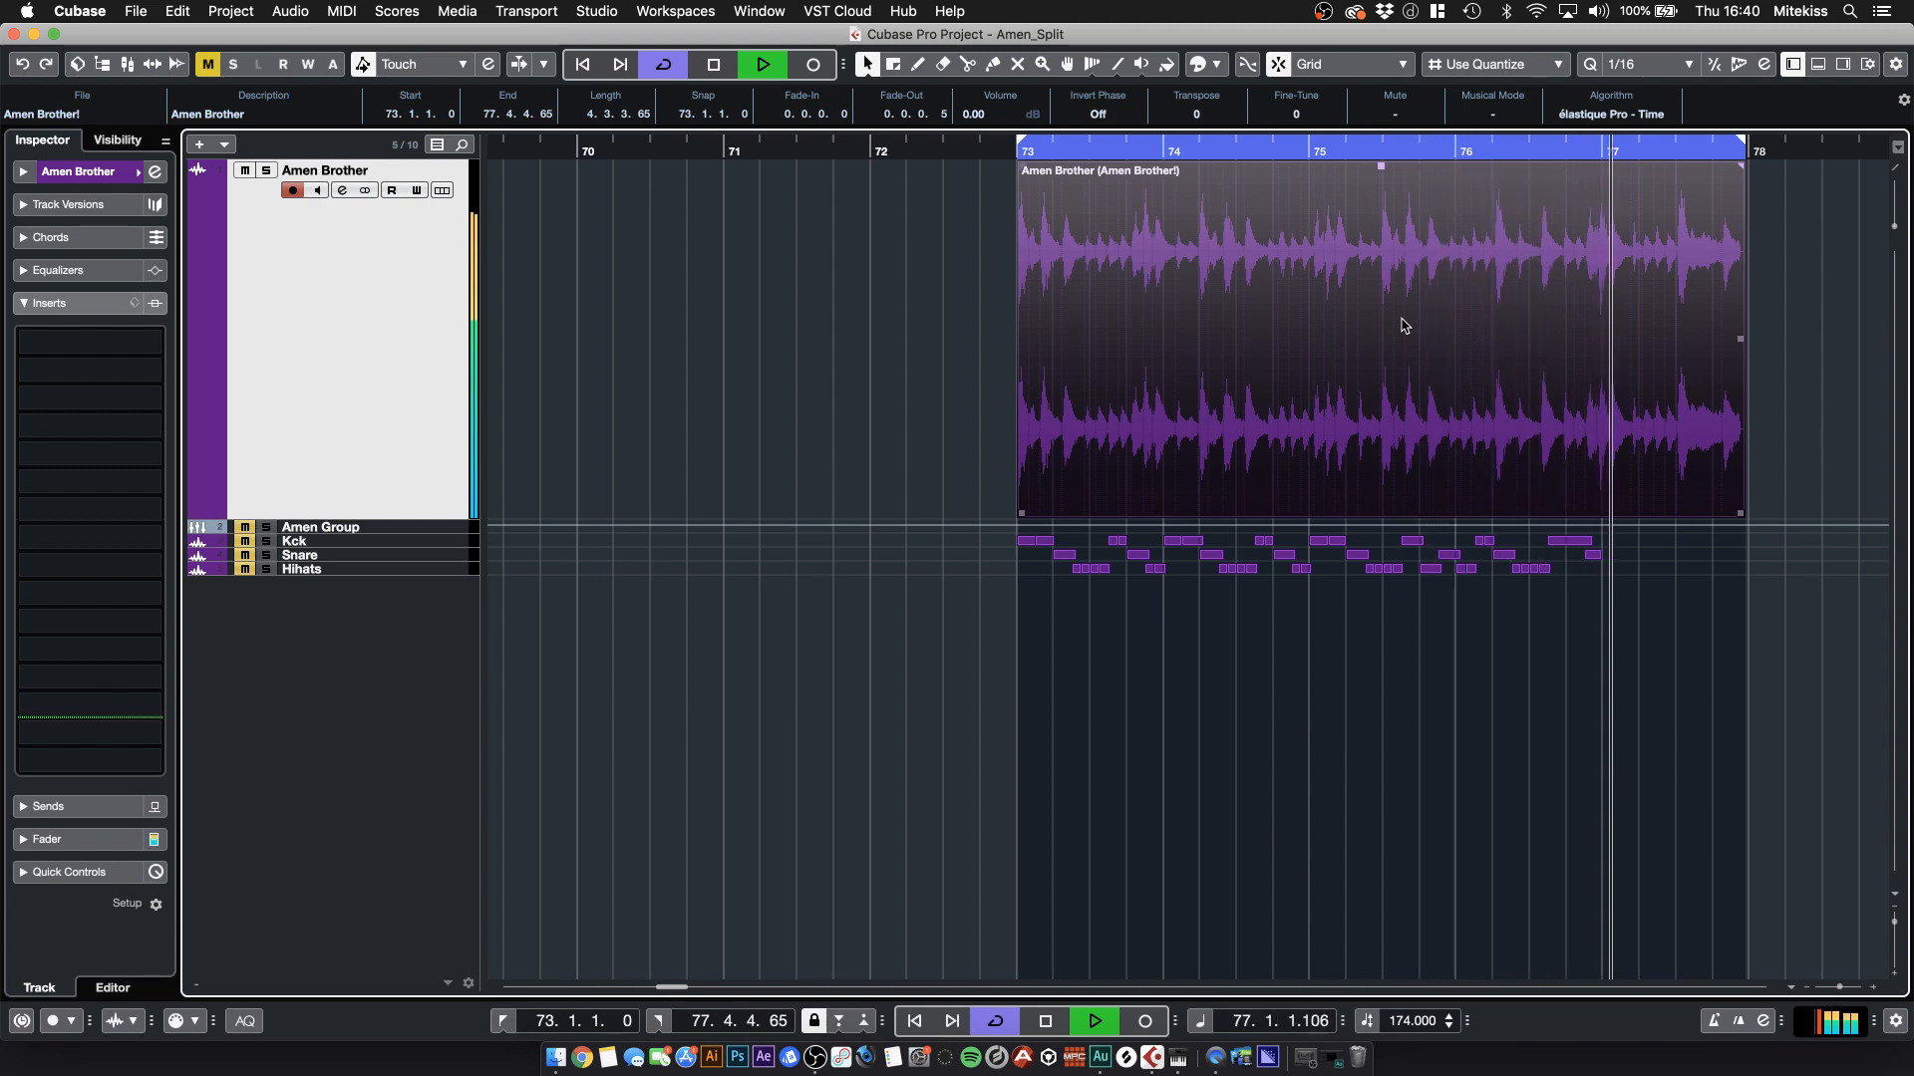
key("space")
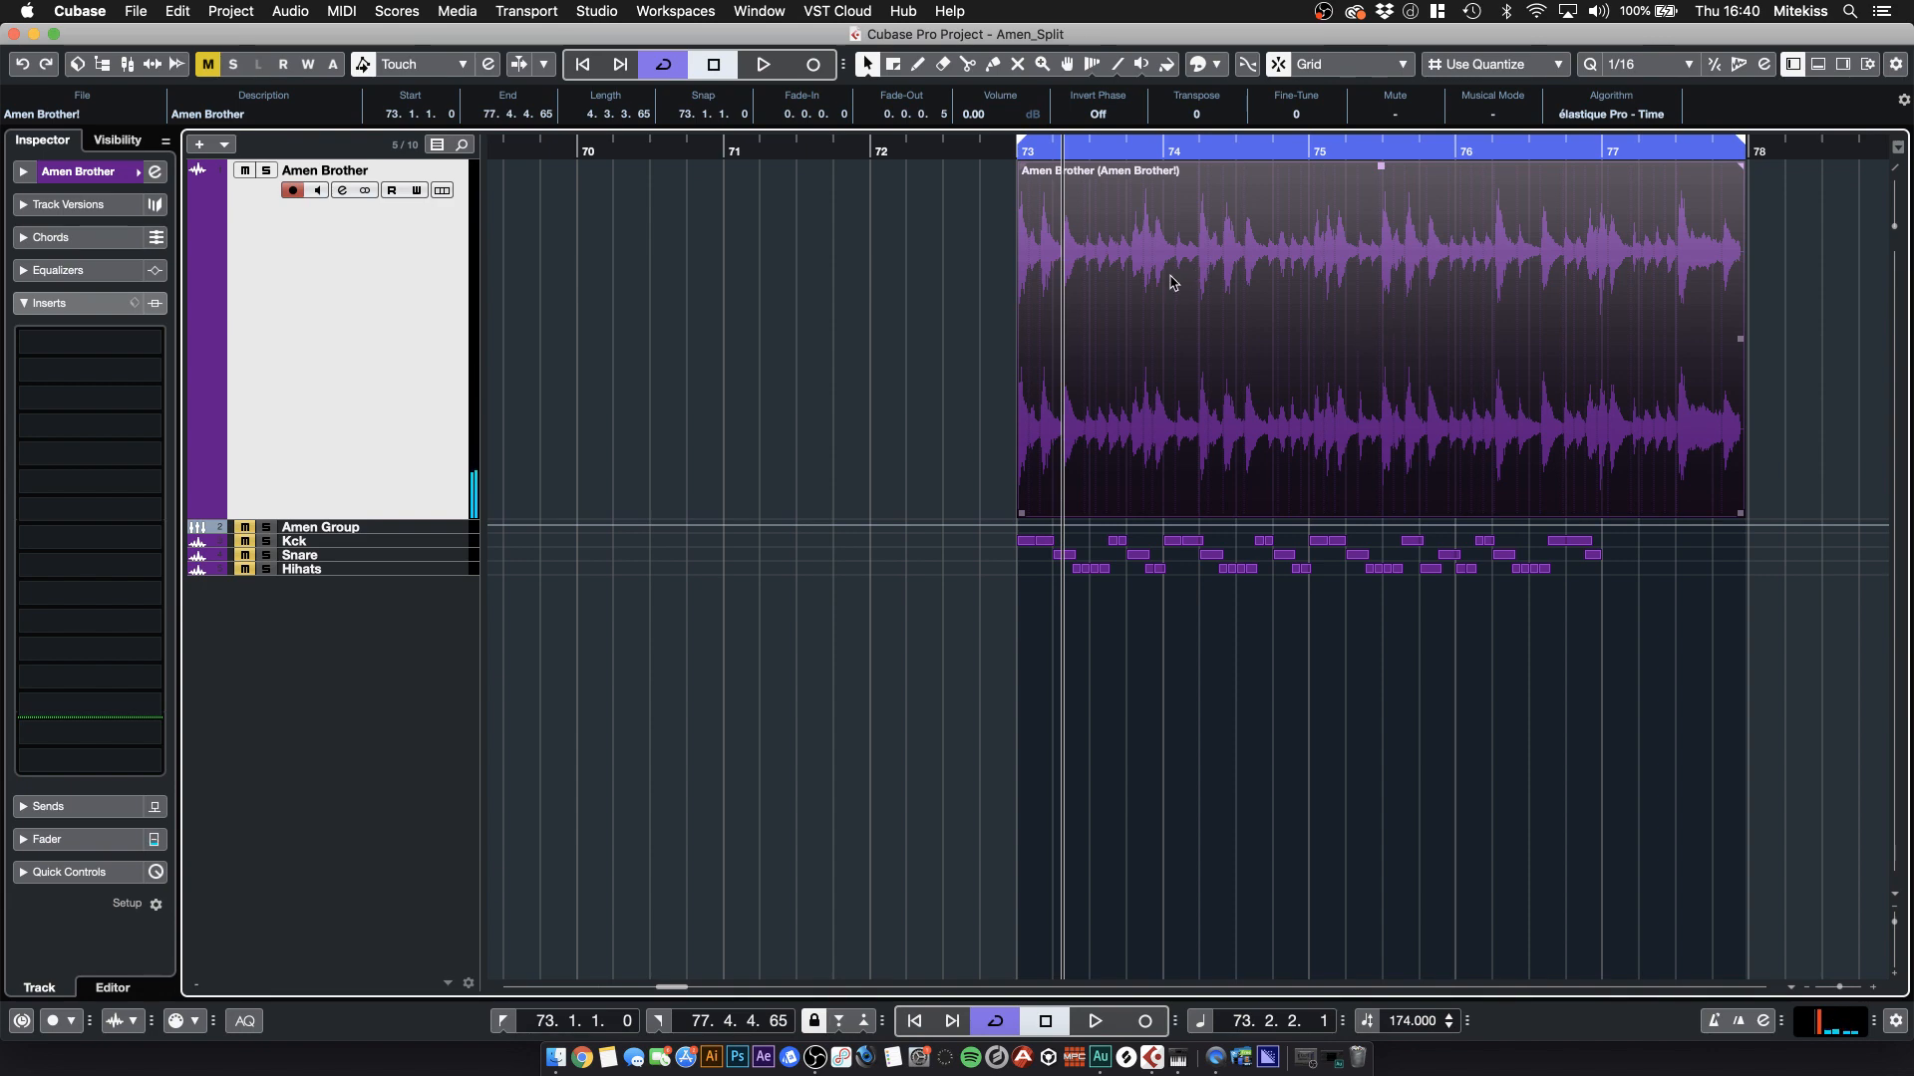
- Move the Amen Brother clip to start at bar 71 and set the loop range from bar 71 to bar 75
left_click_drag(1174, 290, 882, 294)
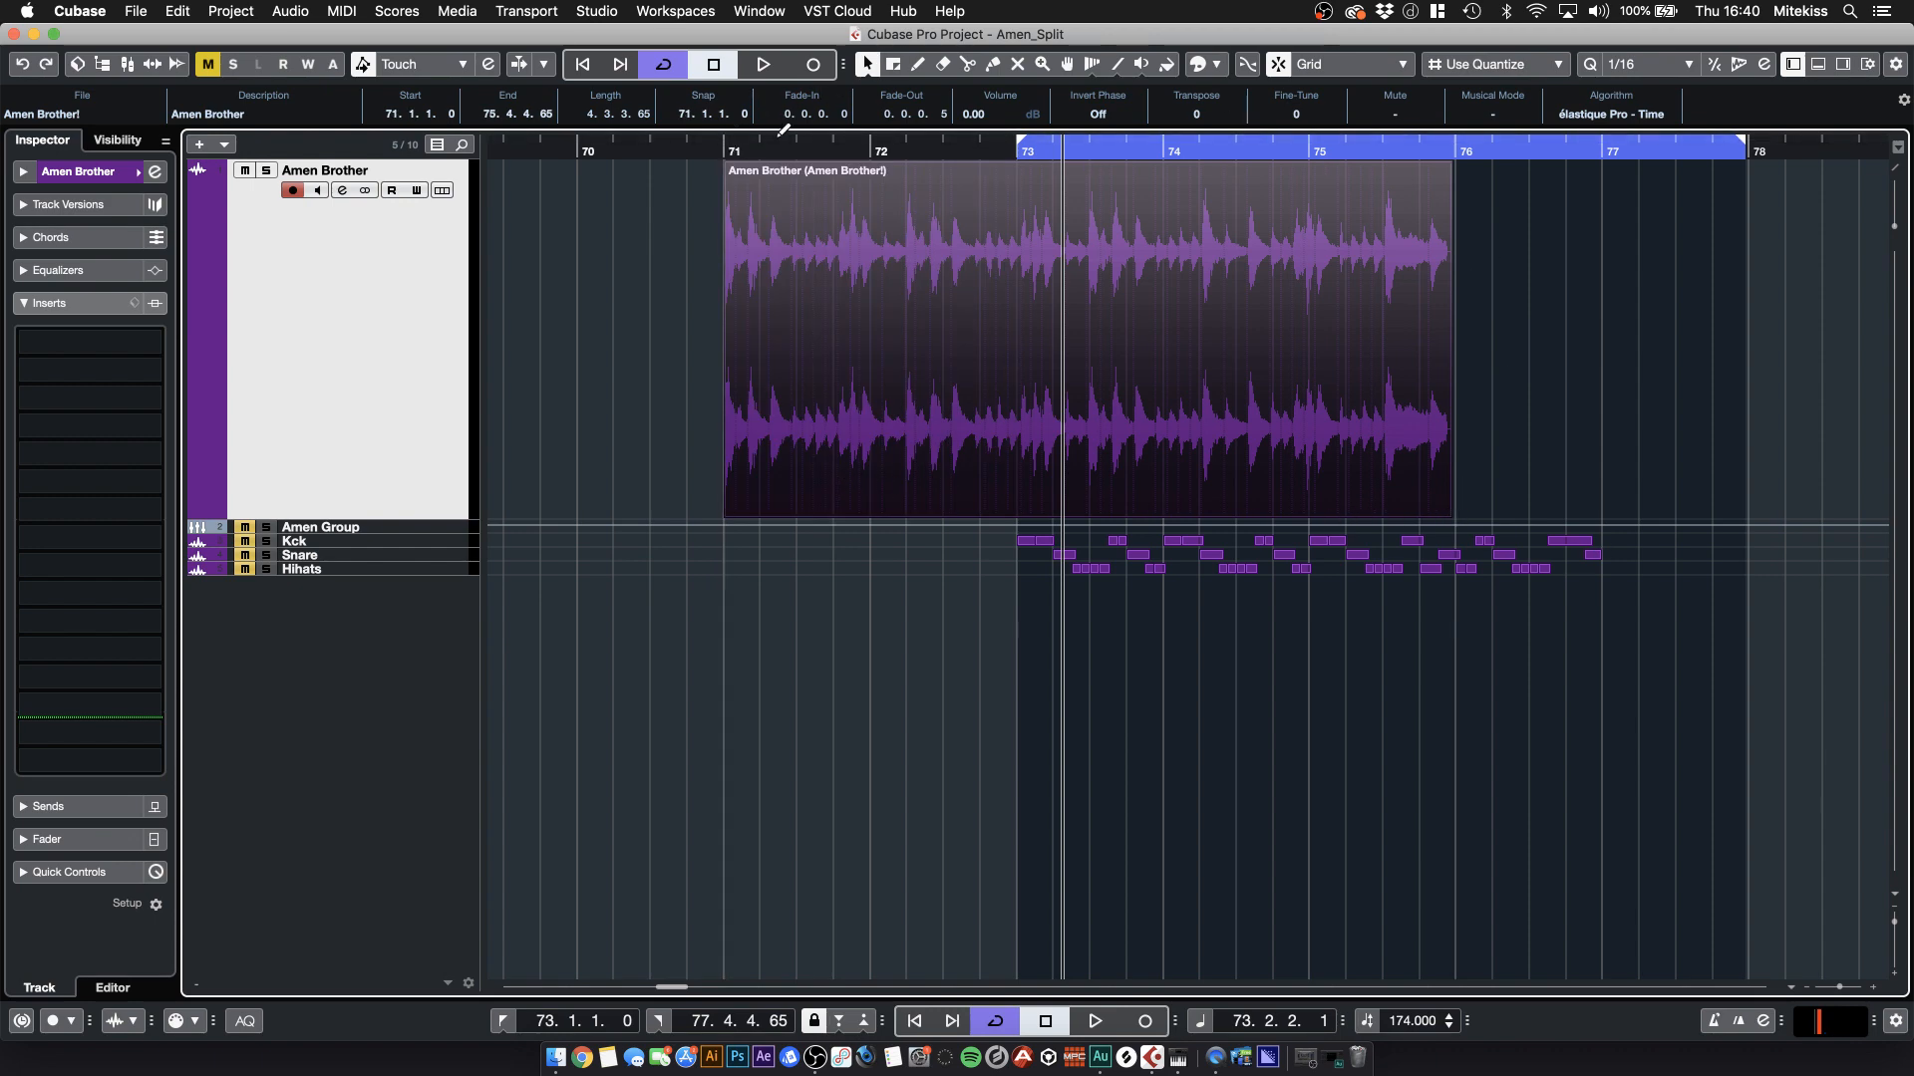
left_click_drag(729, 139, 1308, 131)
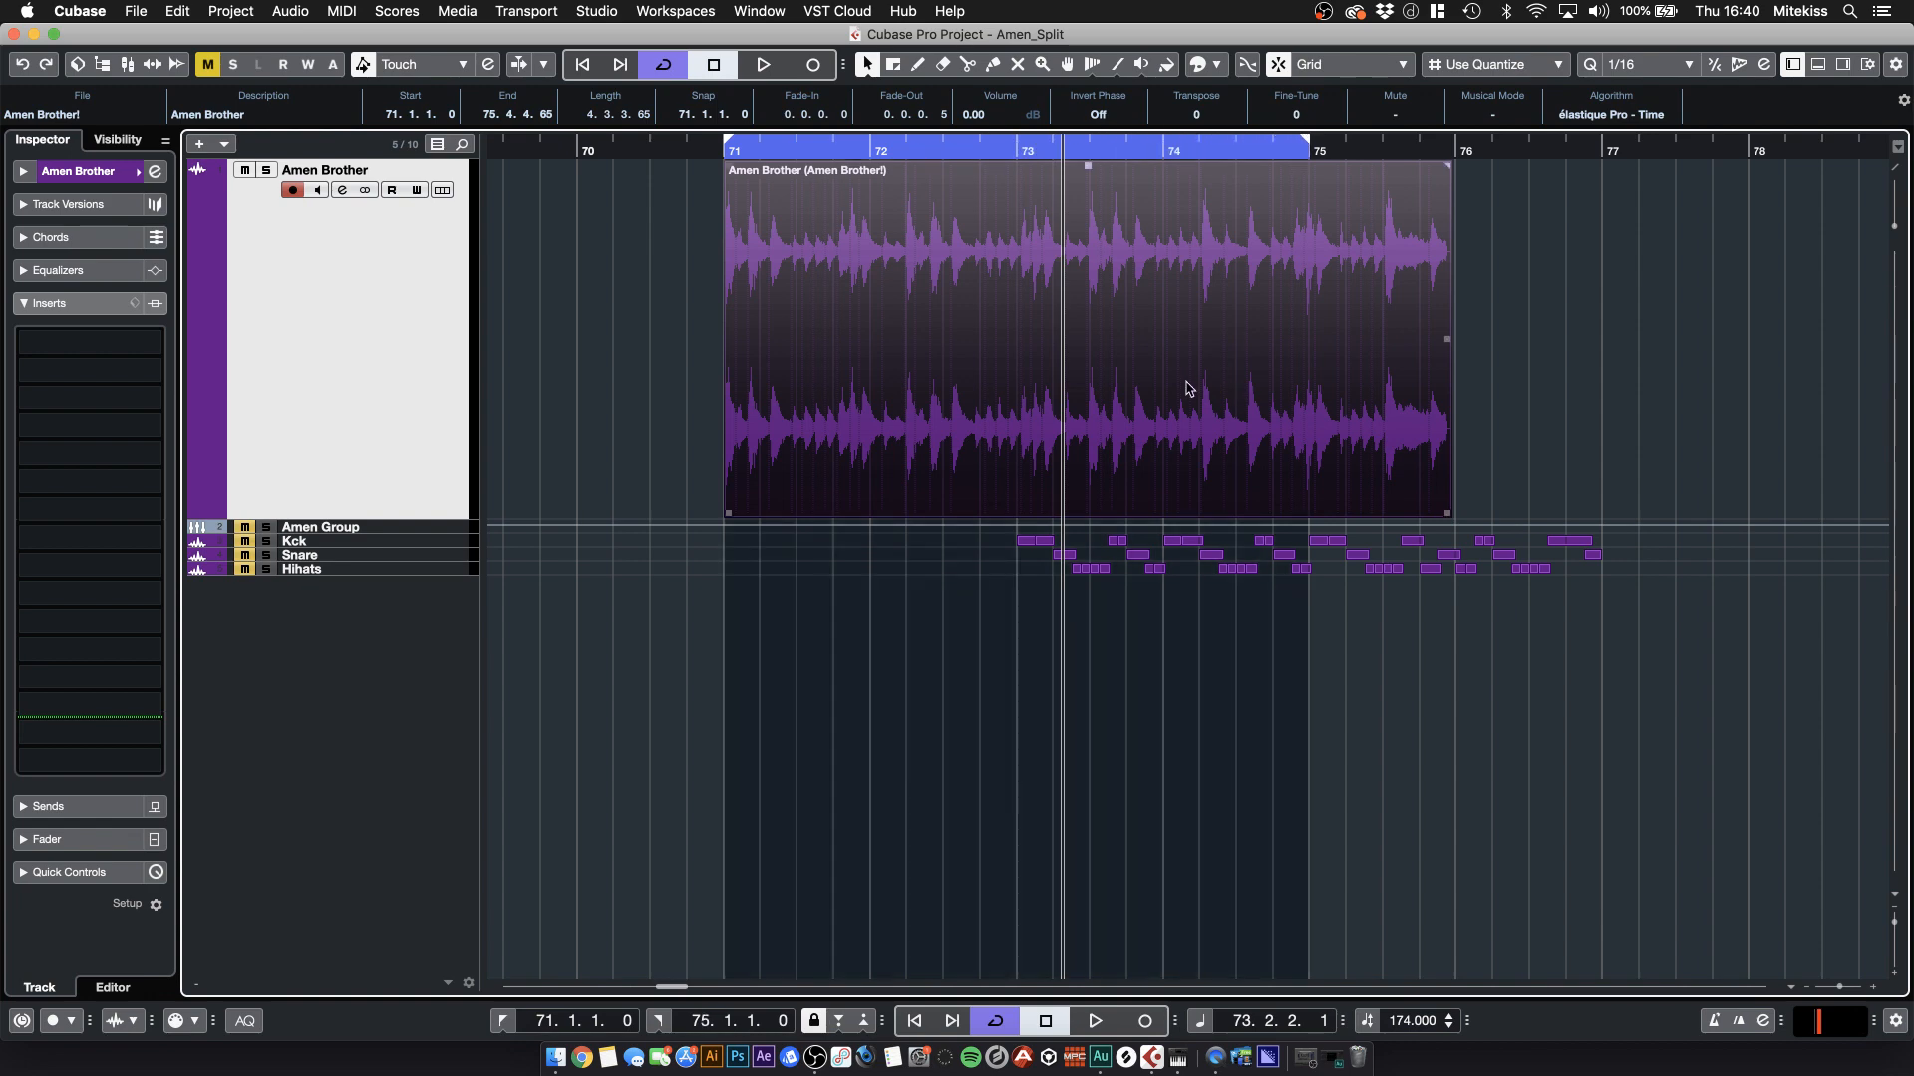
- Time-stretch the Amen Brother clip so that it ends at bar 75
key("1")
key("1")
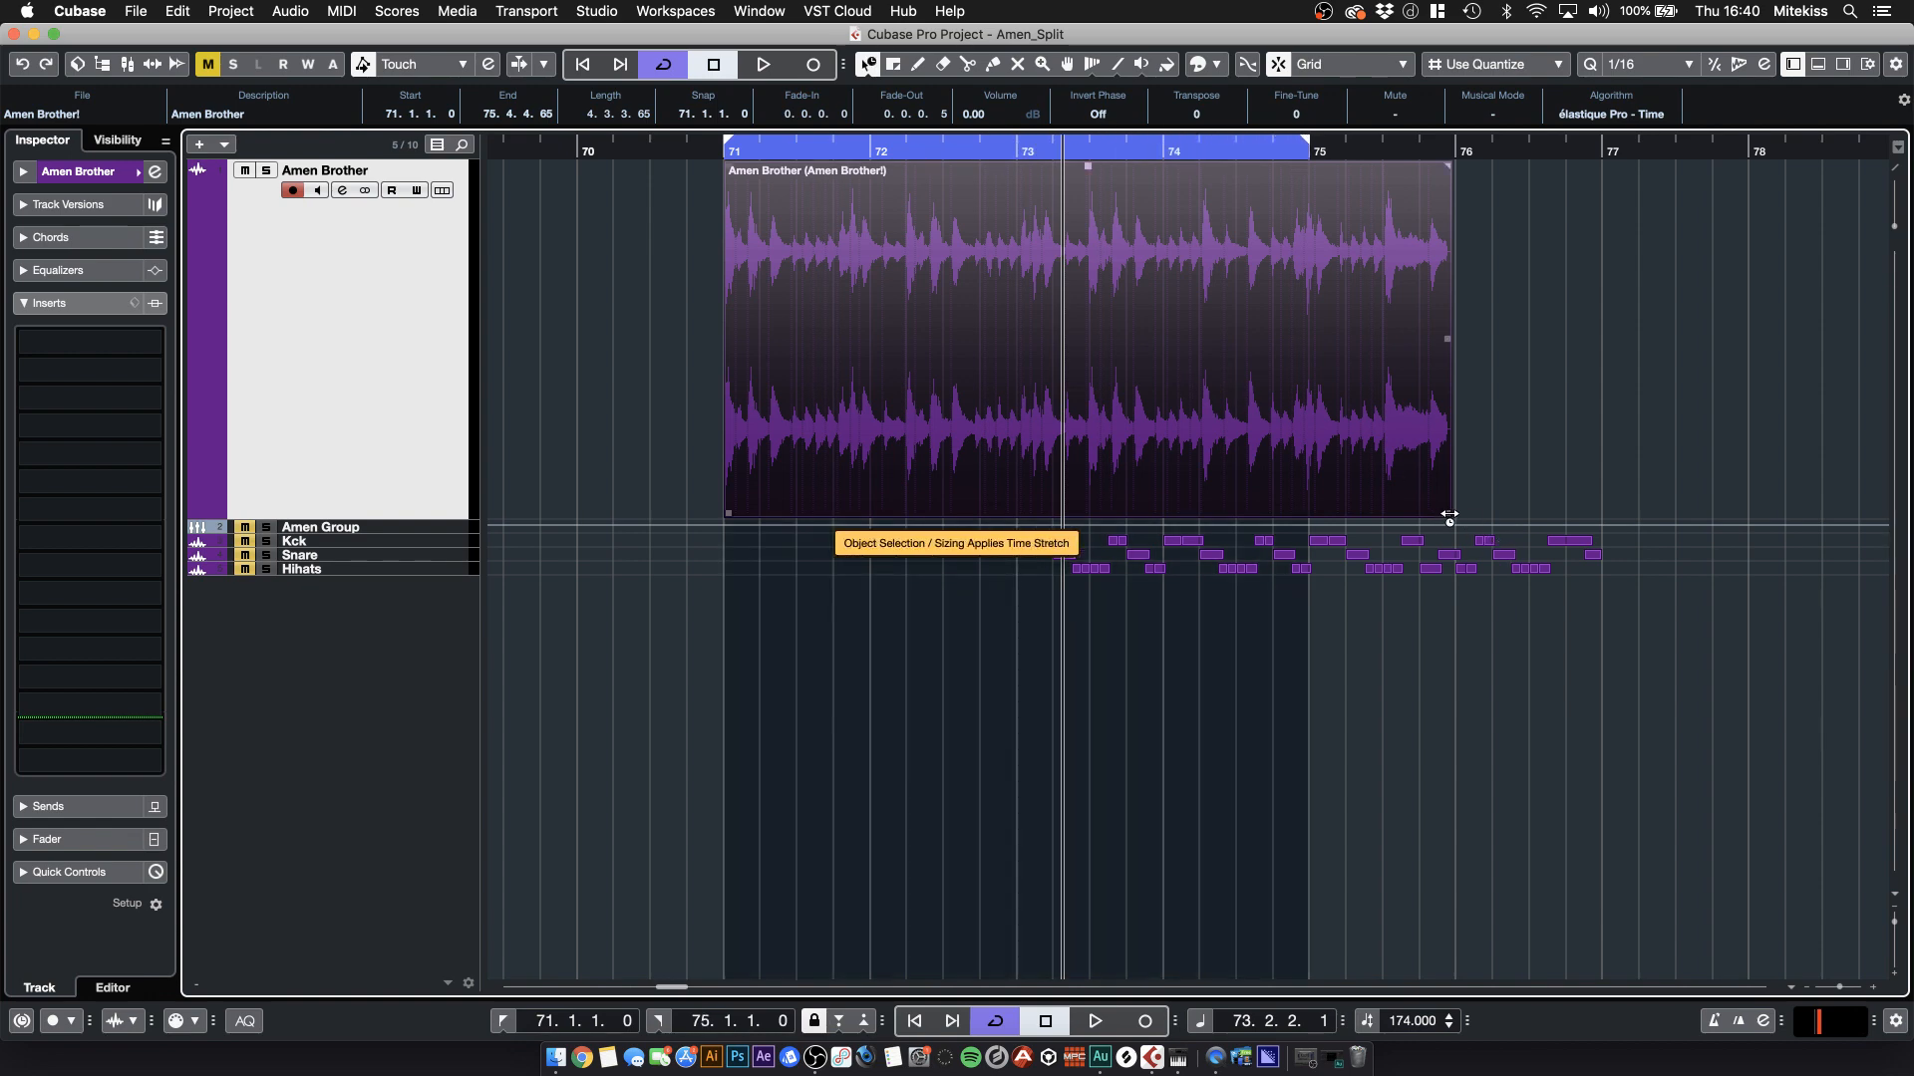
left_click_drag(1383, 519, 1310, 522)
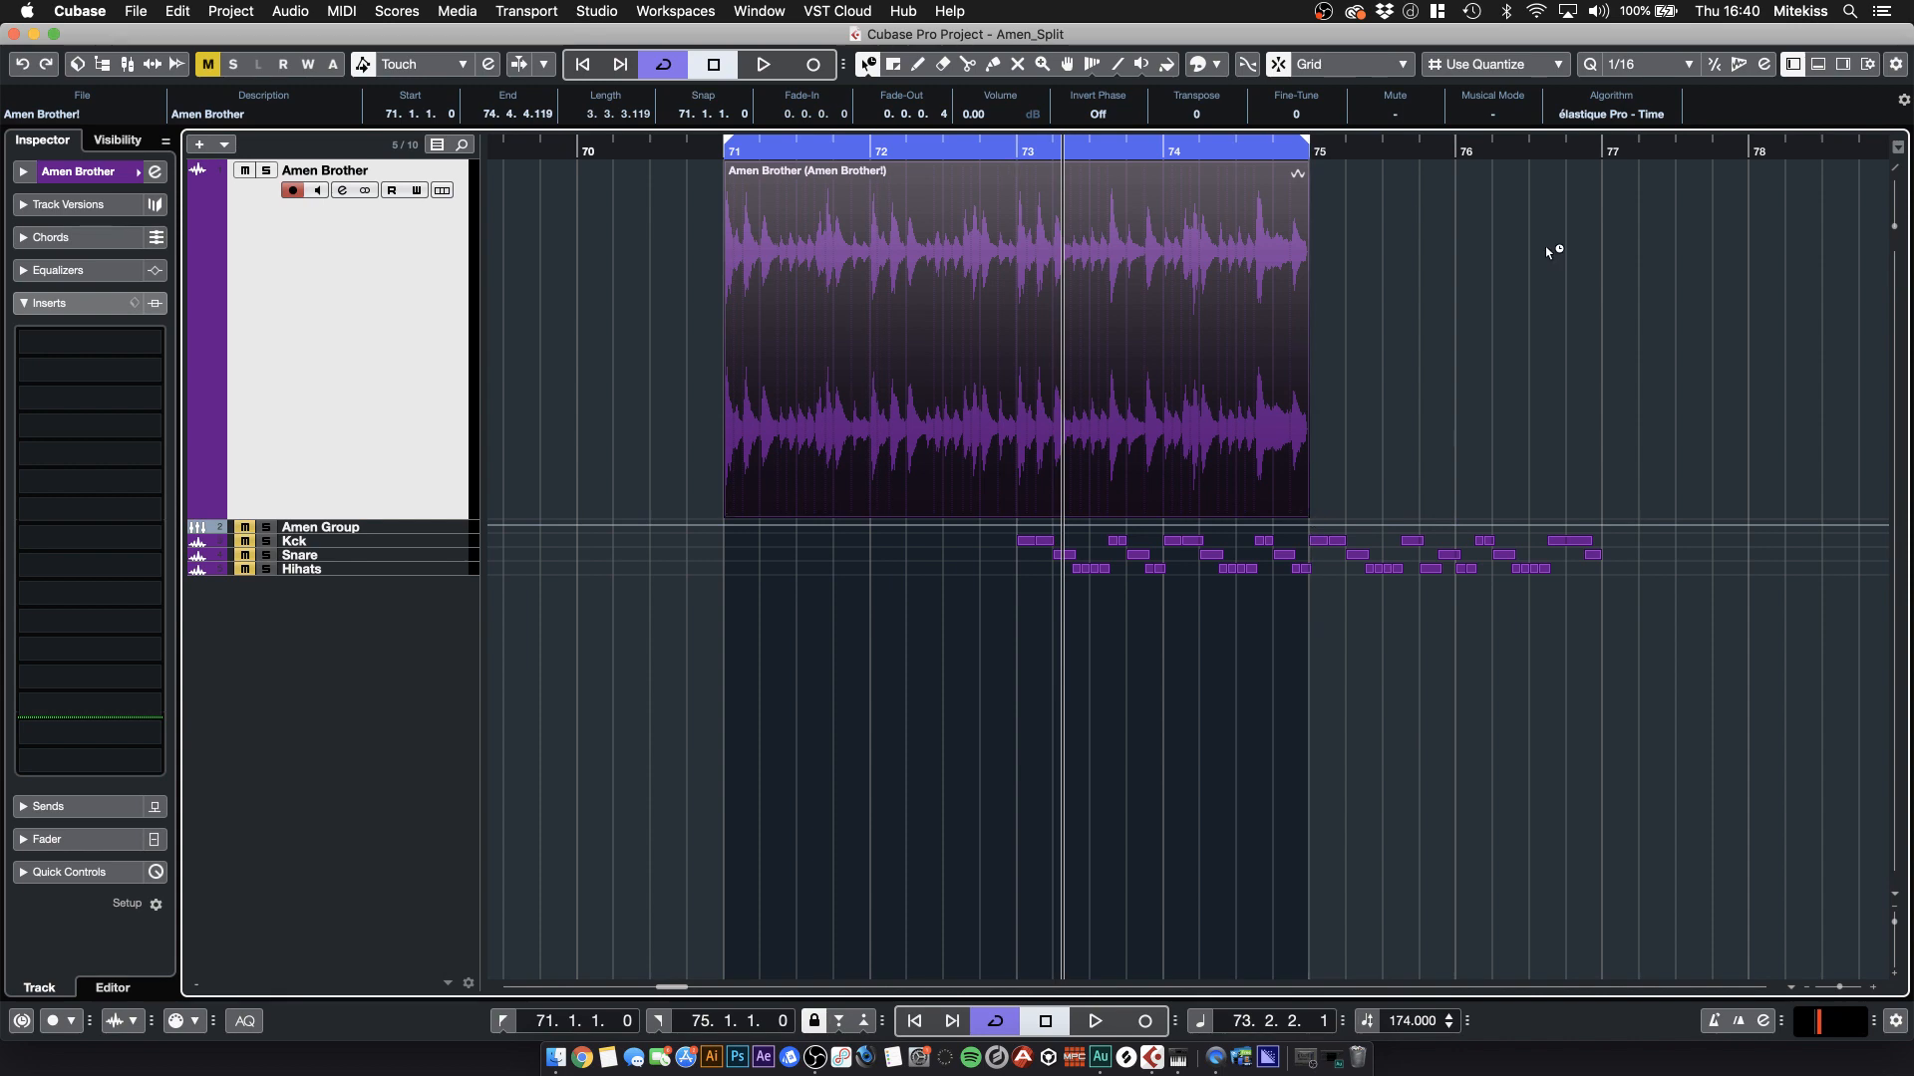
- Solo the Amen Brother track and play the loop from just before bar 71
left_click(265, 170)
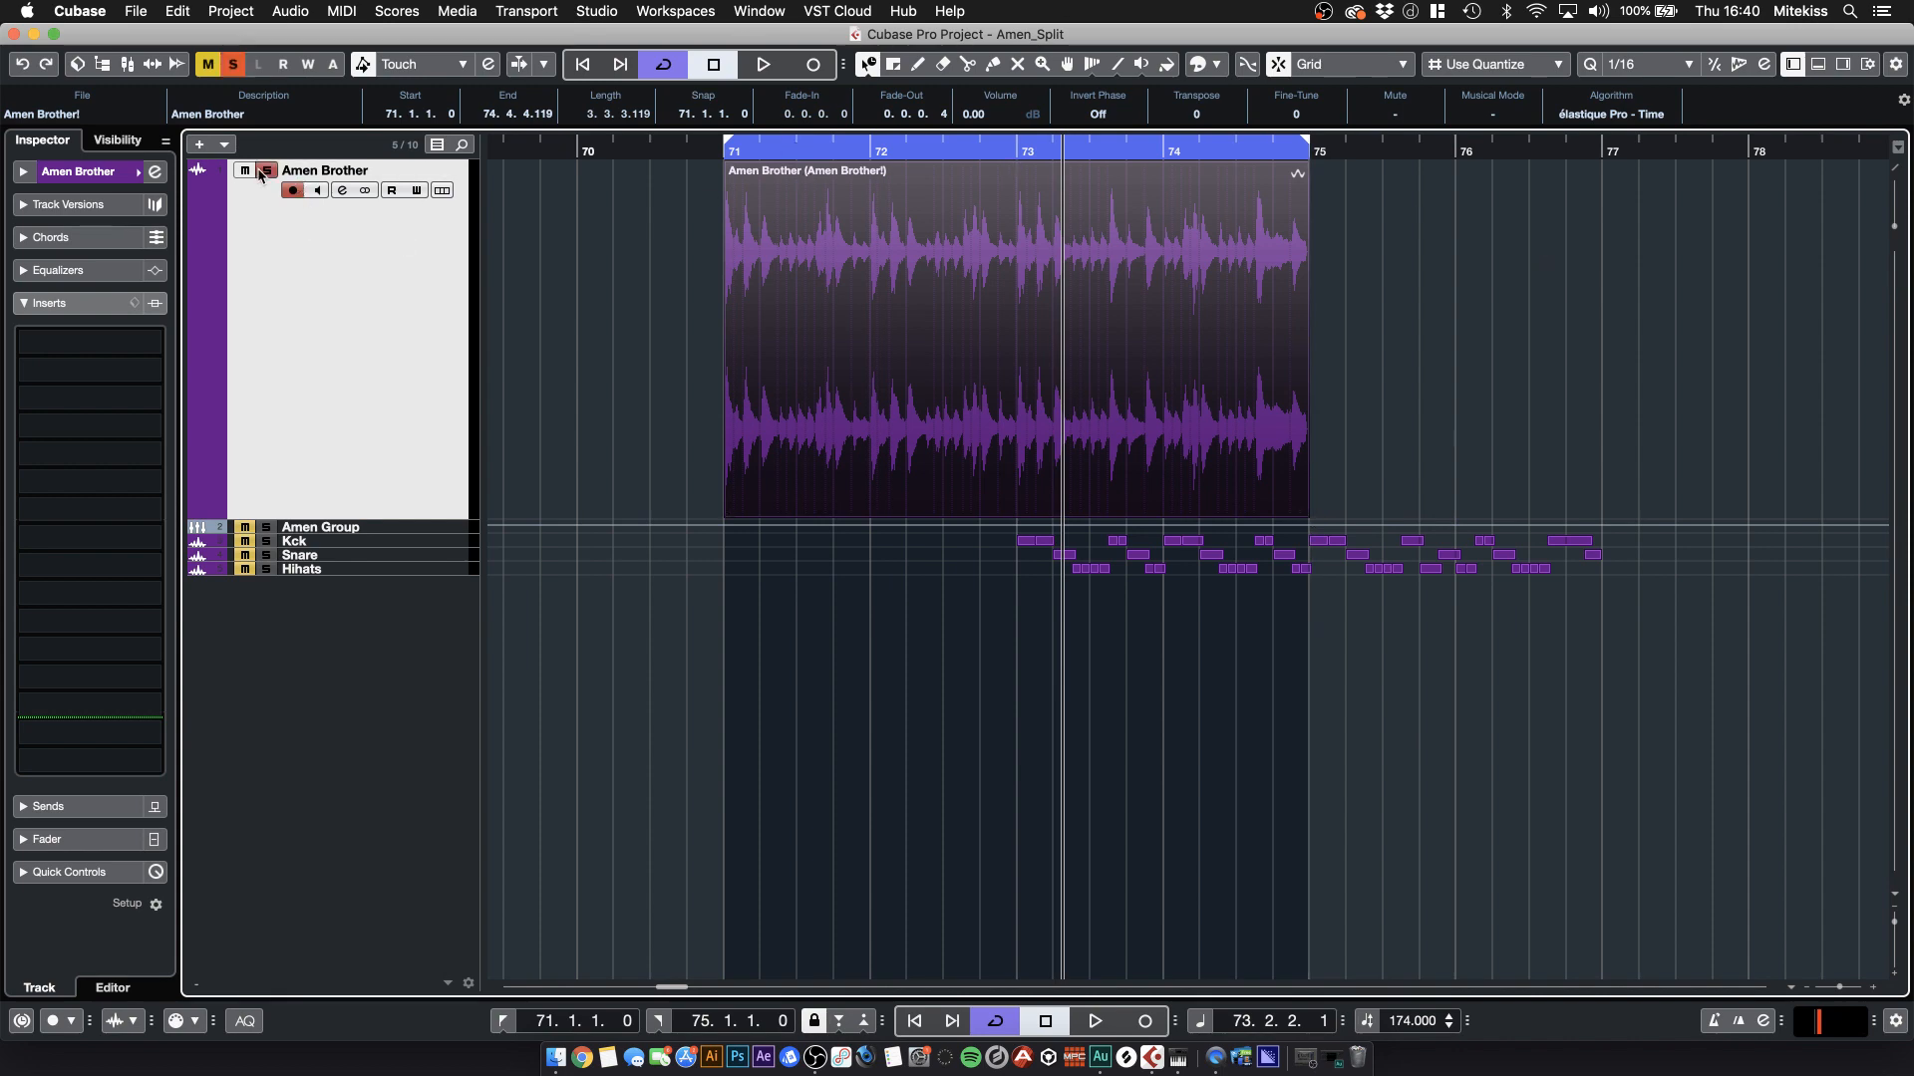
left_click(711, 152)
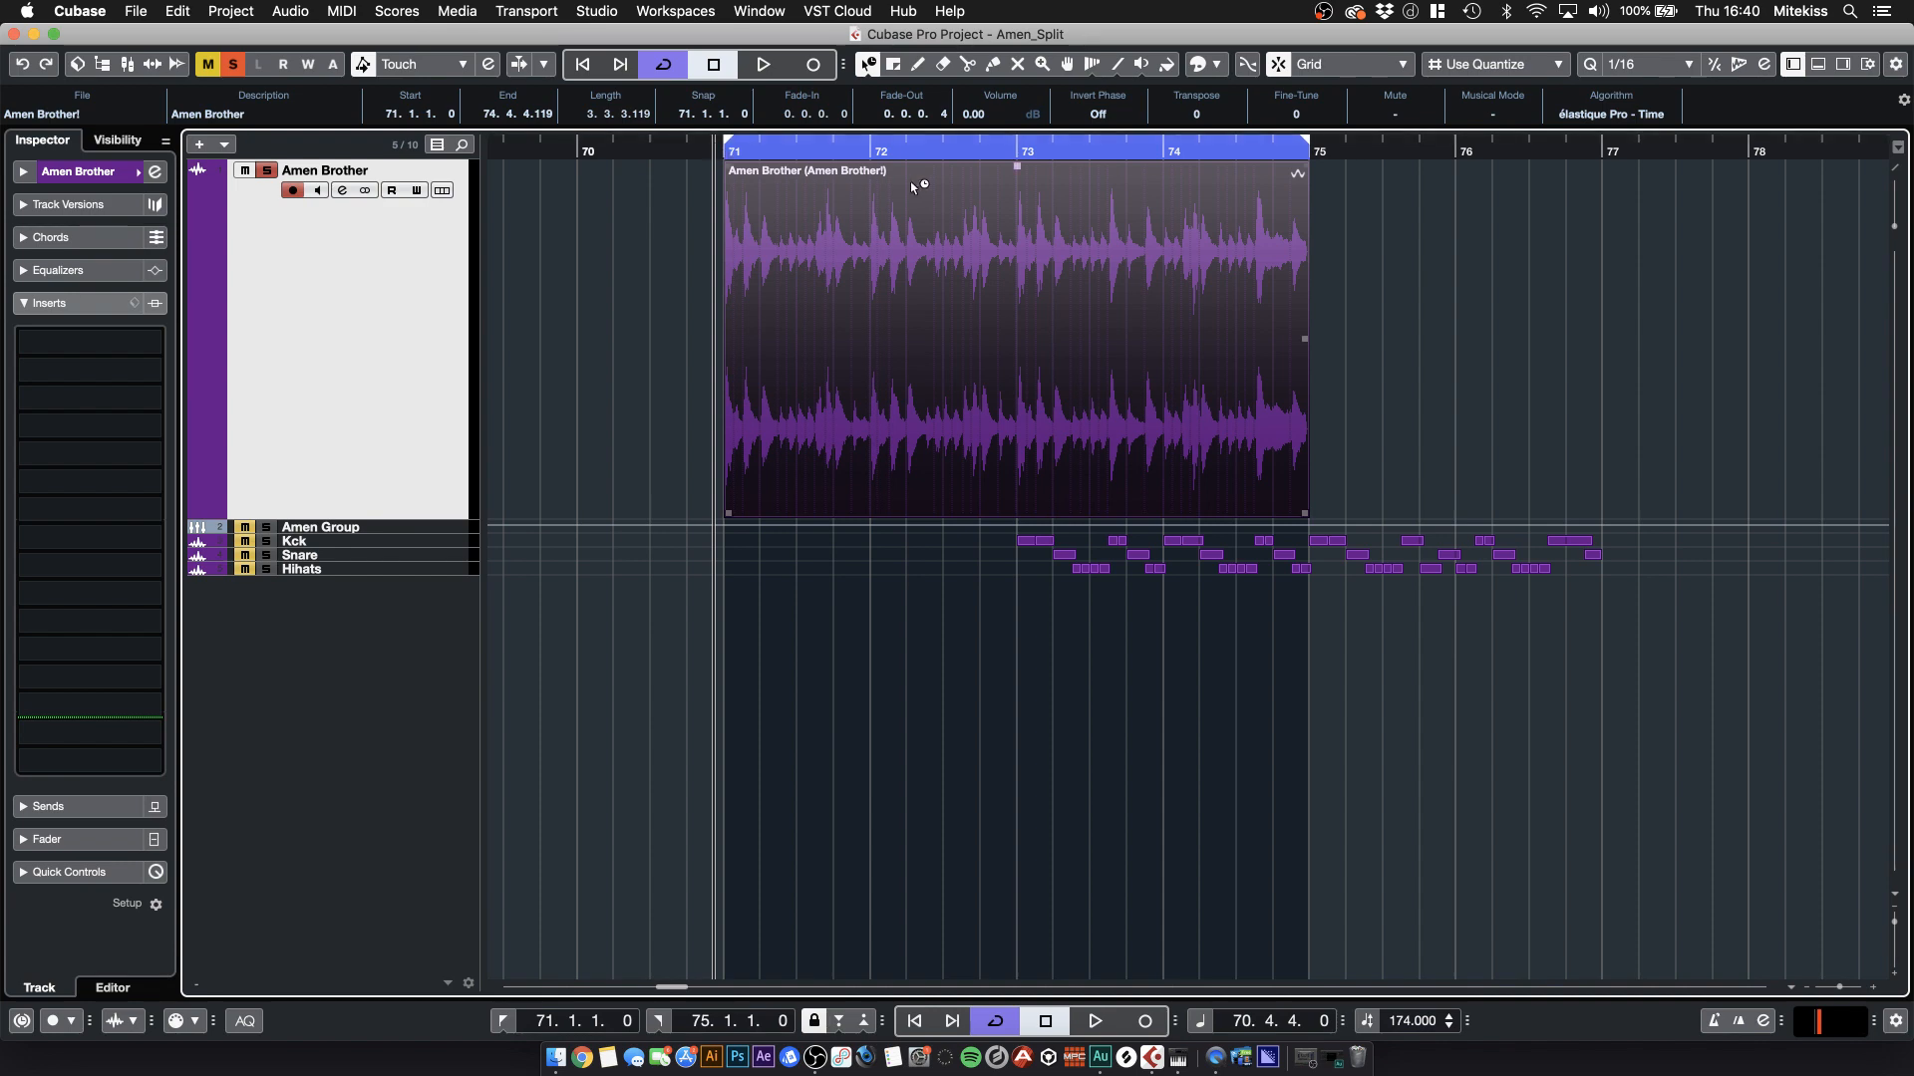
key("space")
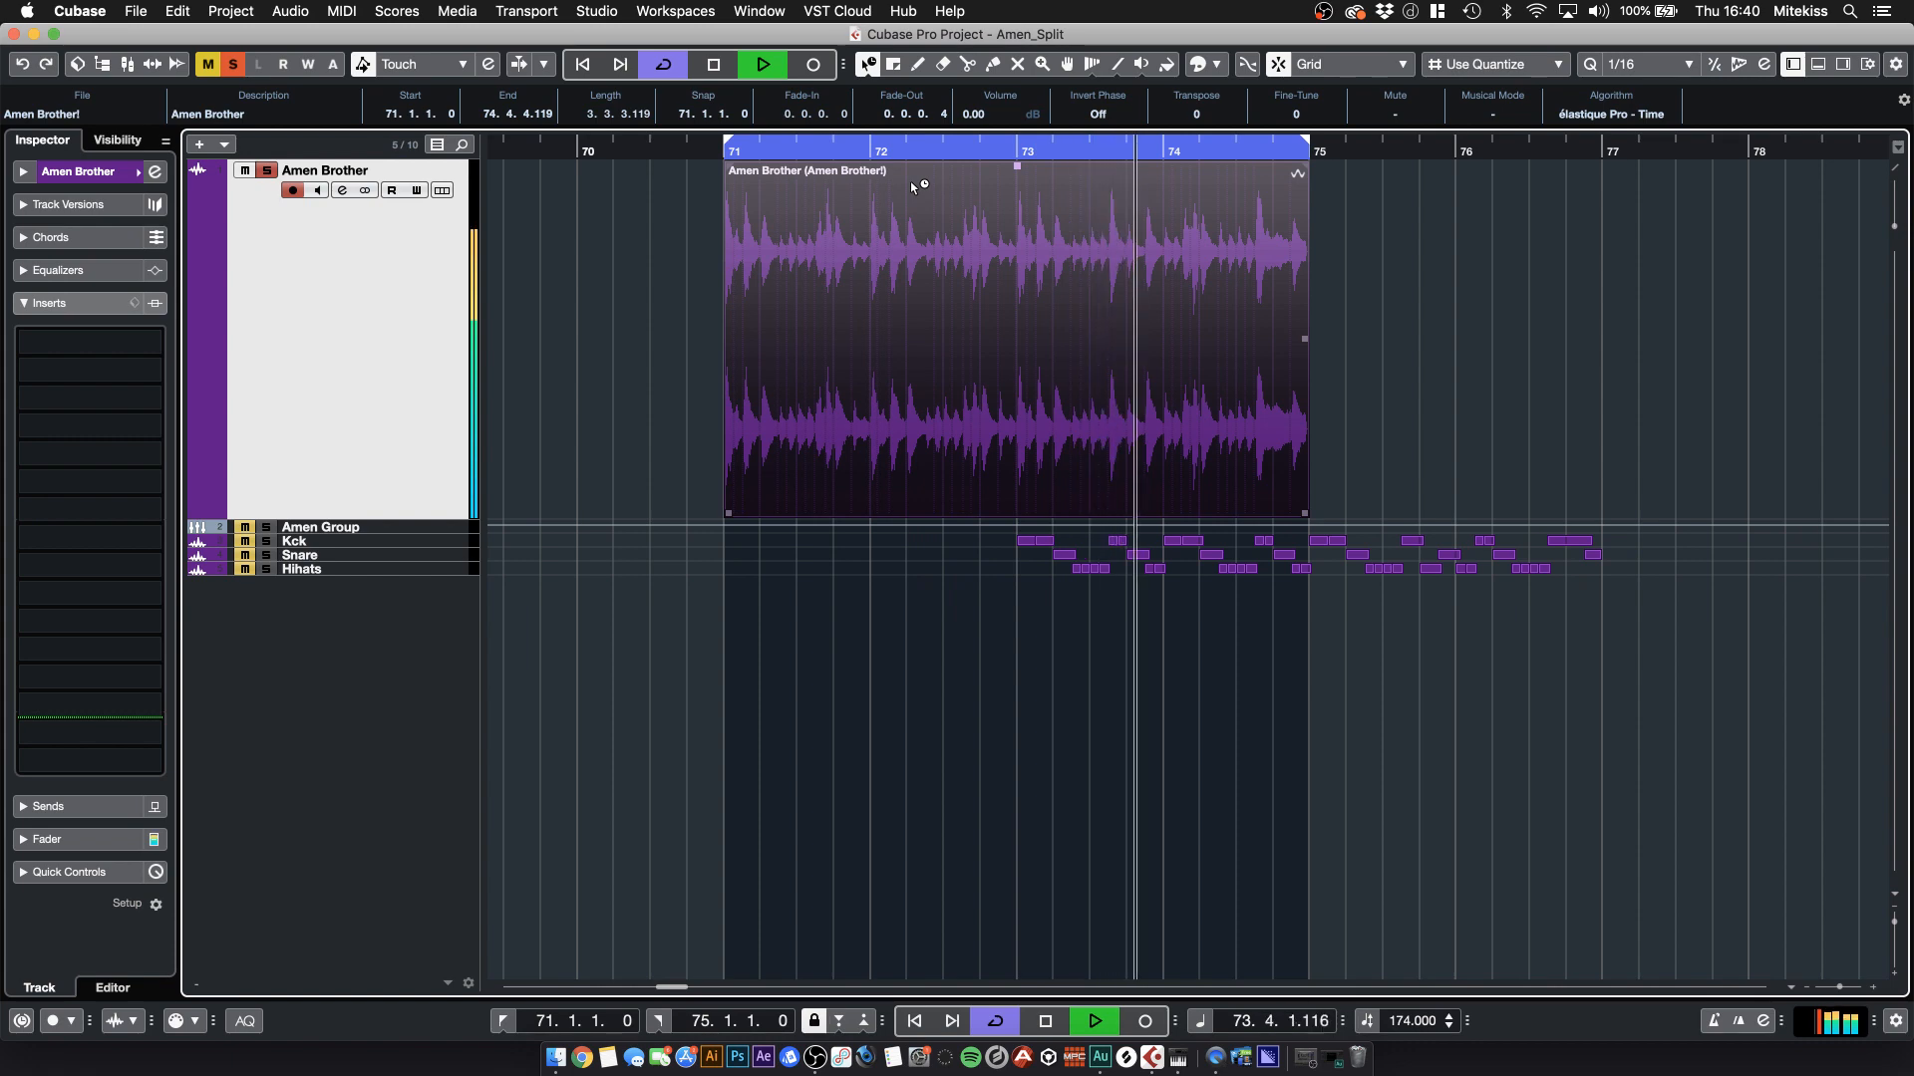
key("space")
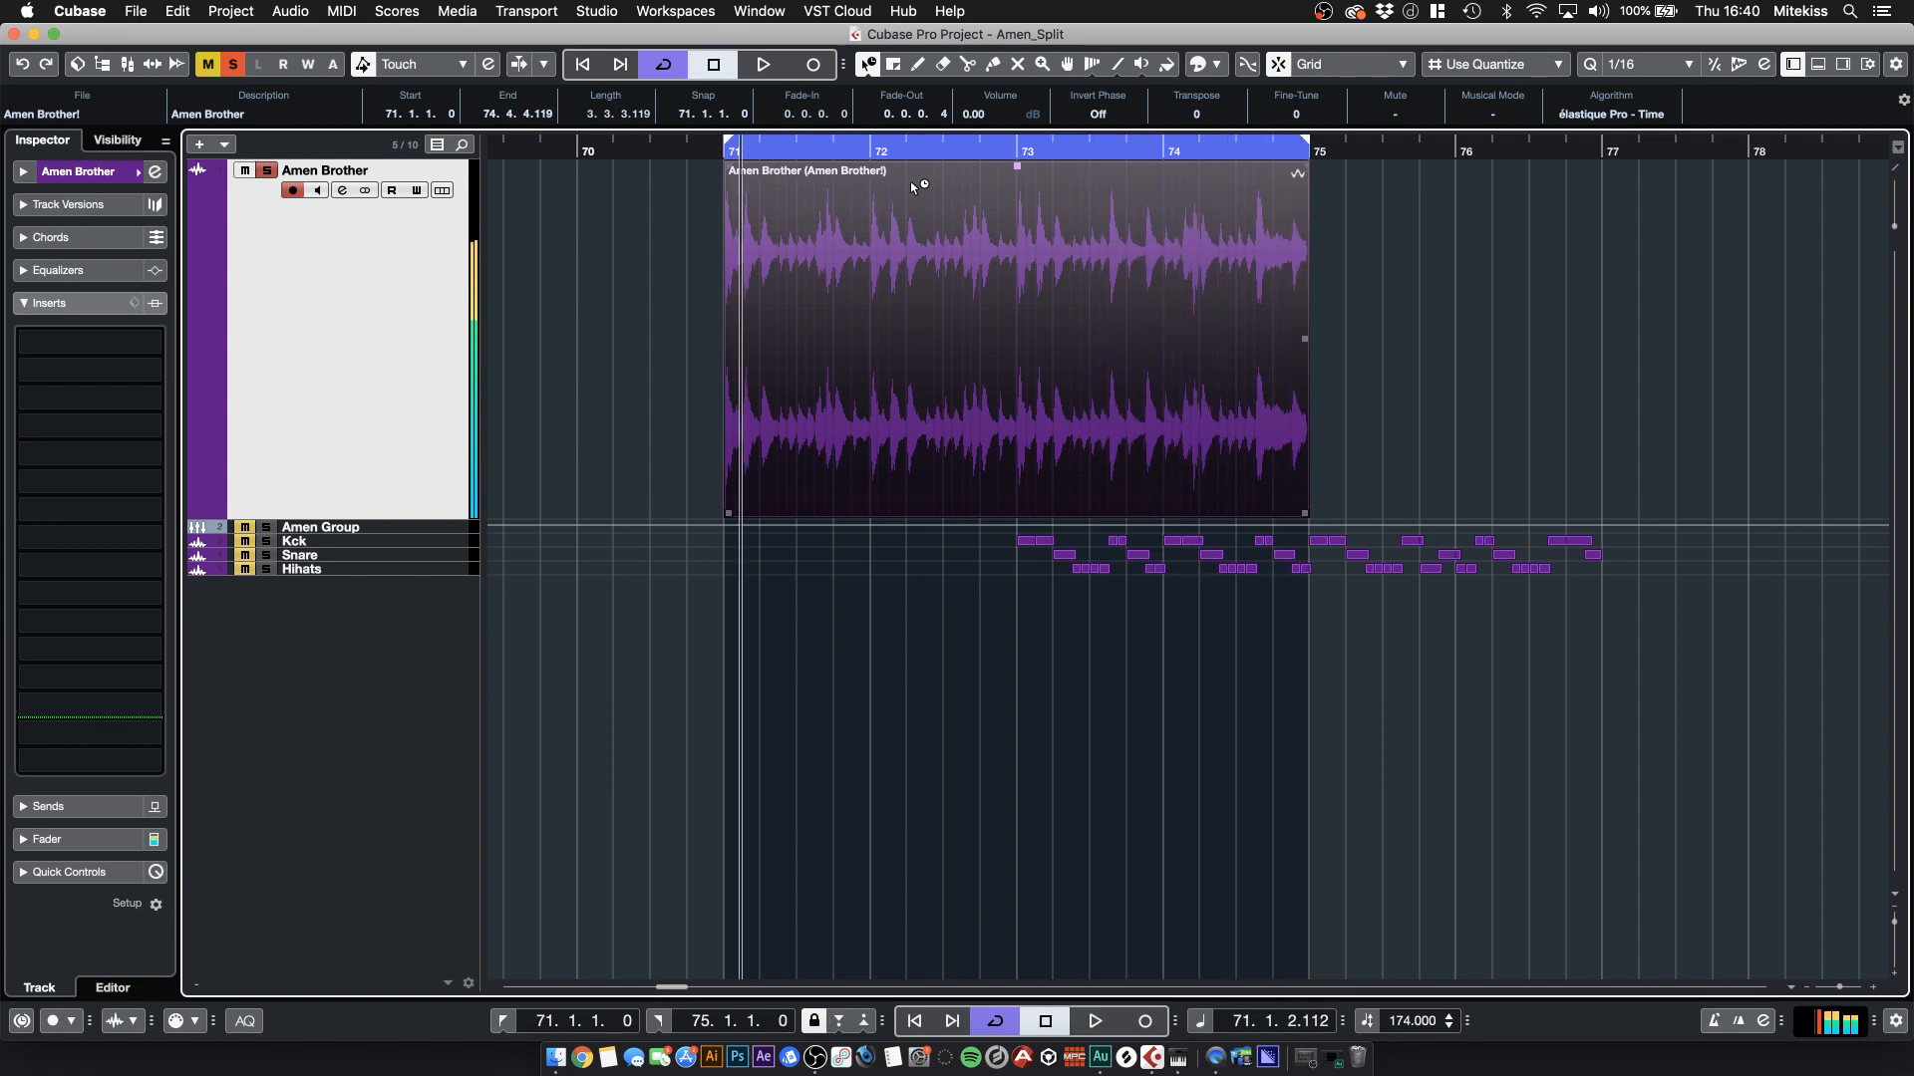
- Undo the time-stretch of the Amen Brother clip
key("super+z")
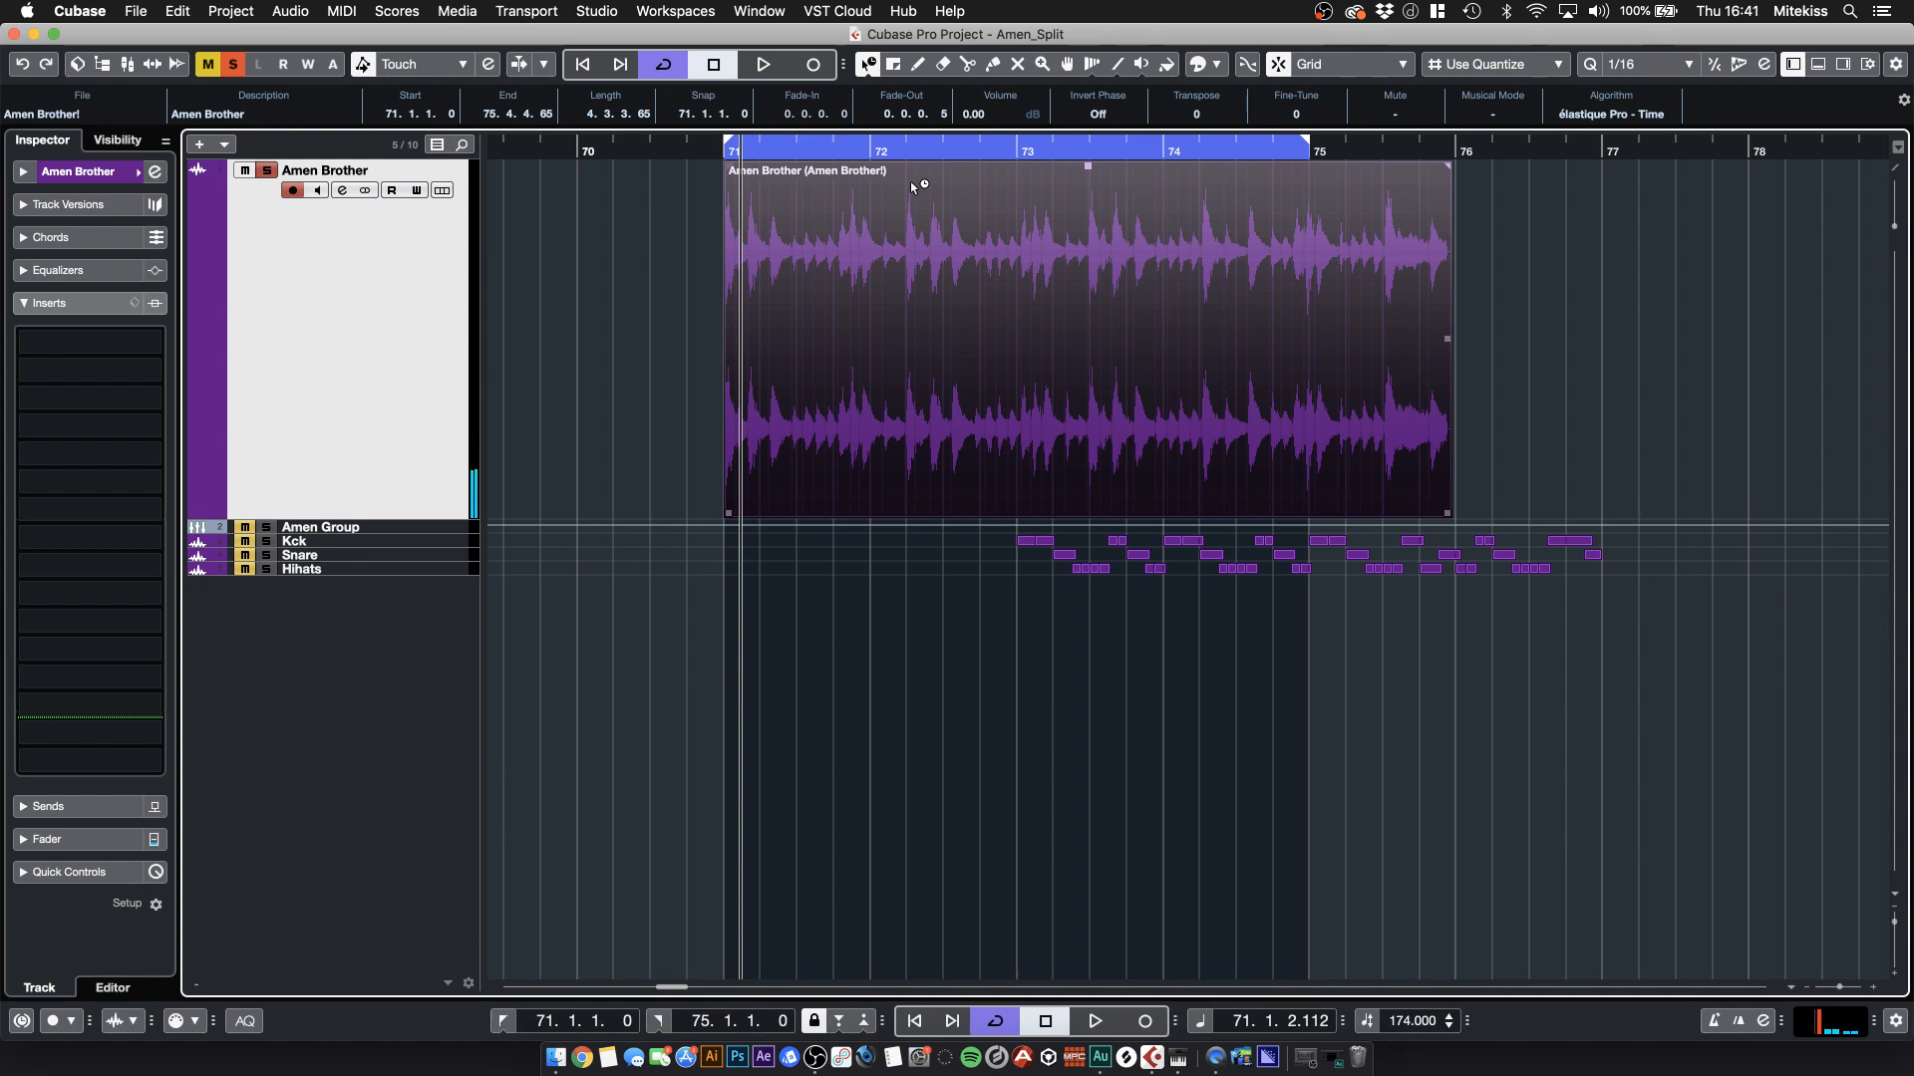
- Split the Amen Brother clip at the second kick (71.1.3.59) and the first snare (71.2.1.117)
right_click(655, 286)
left_click(760, 289)
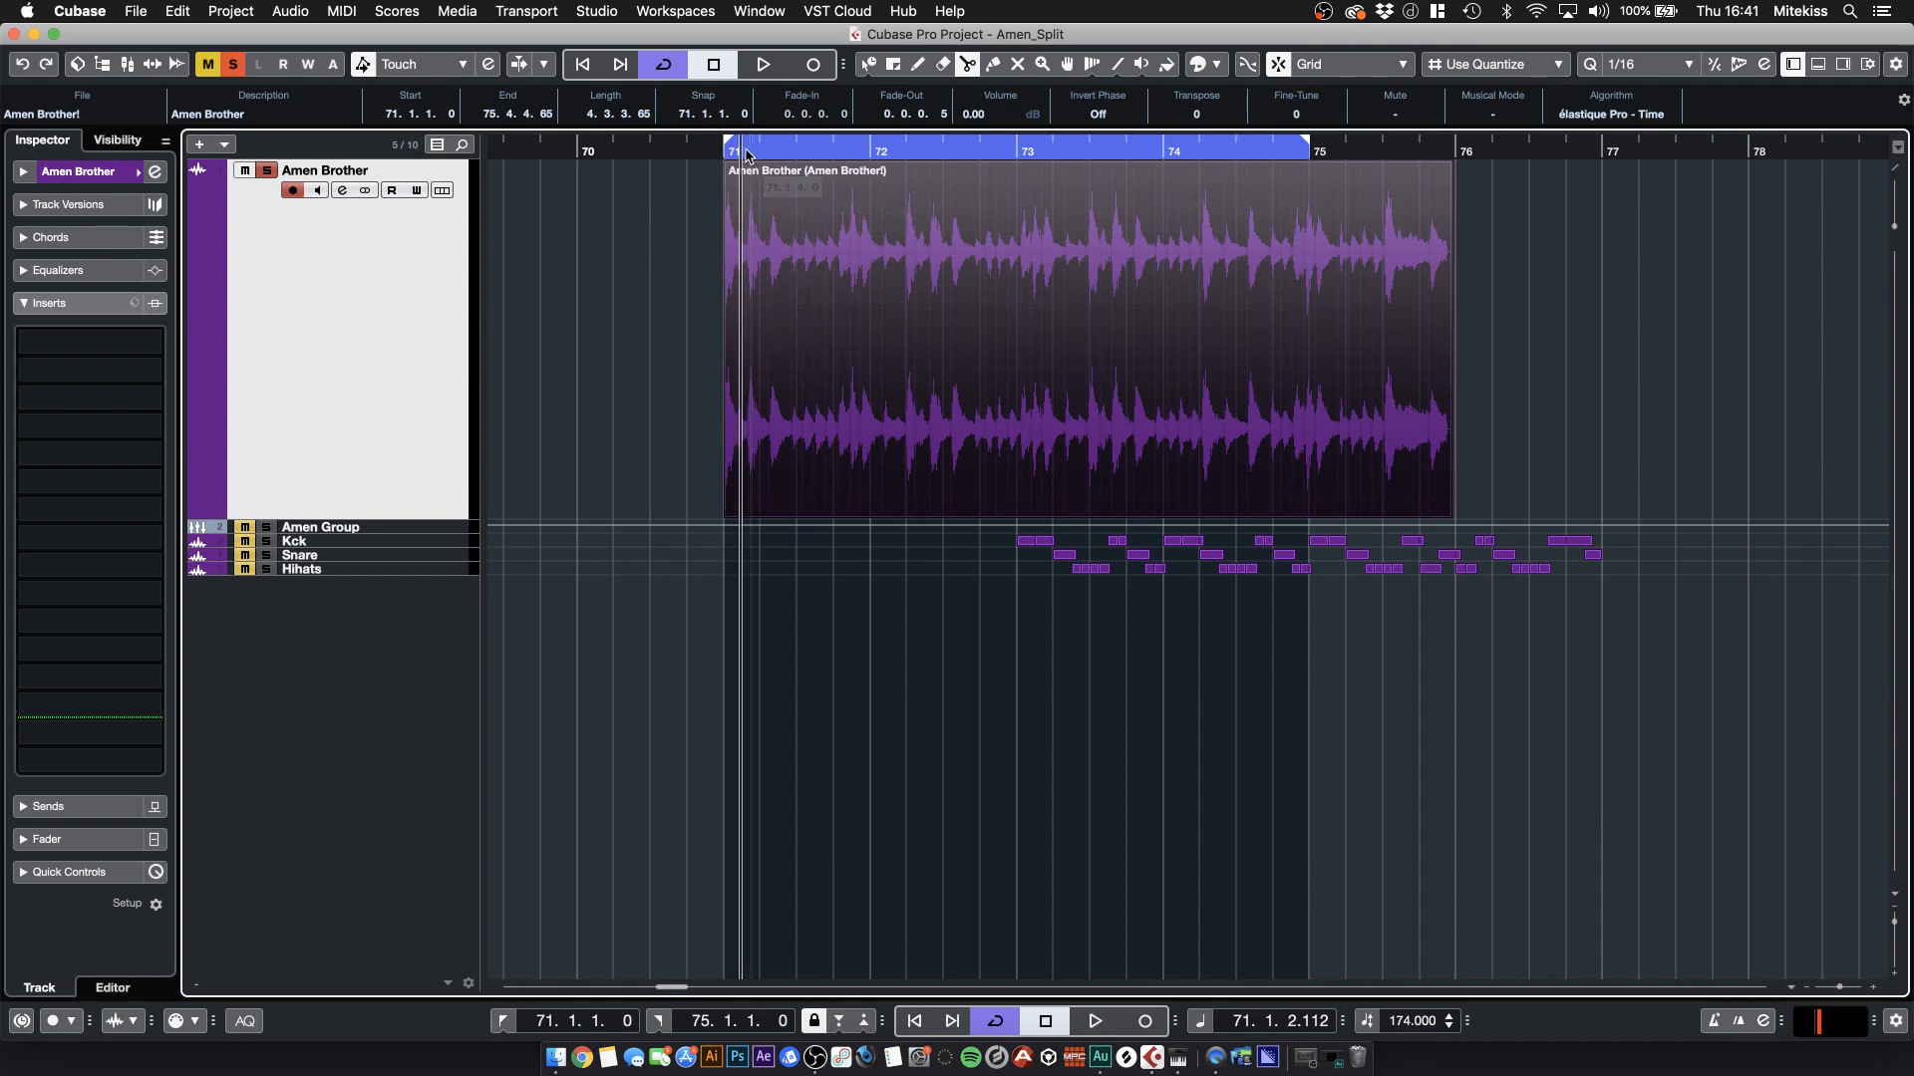
left_click_drag(750, 156, 985, 312)
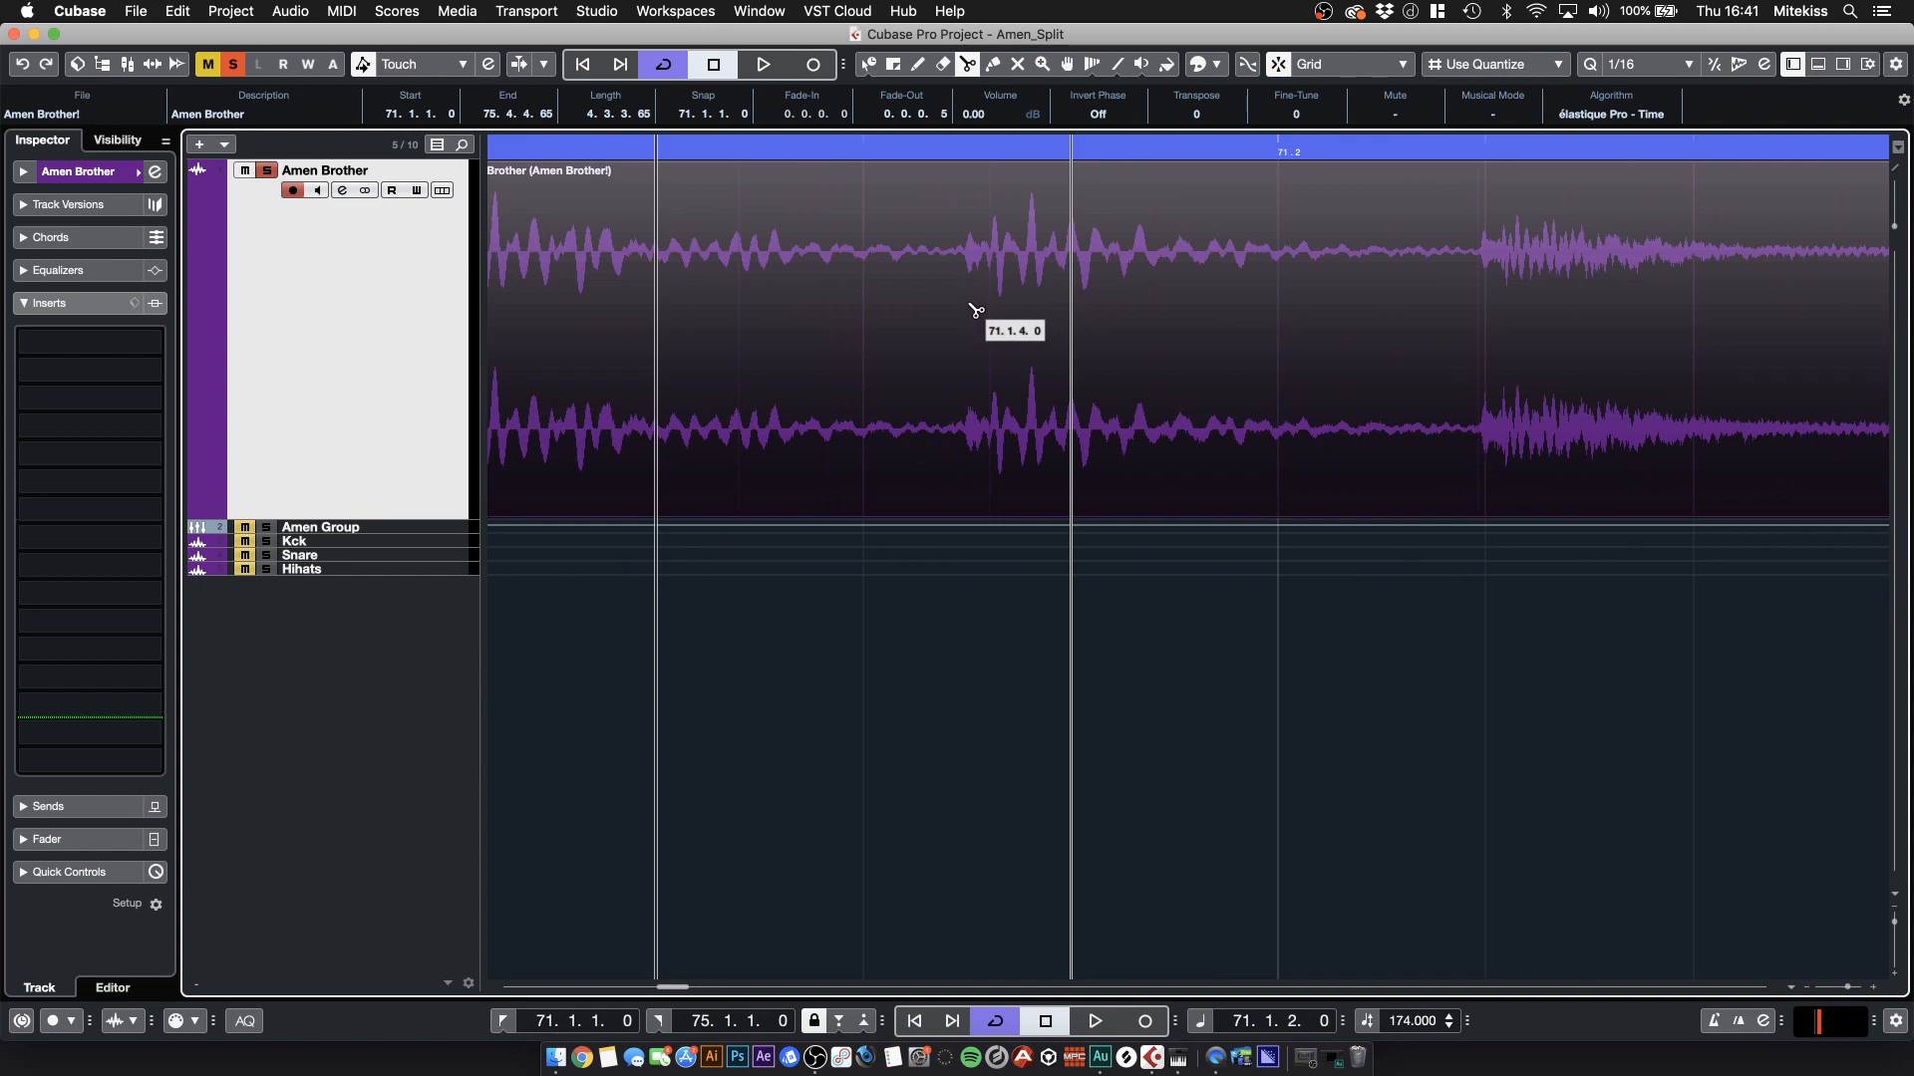
left_click(972, 319)
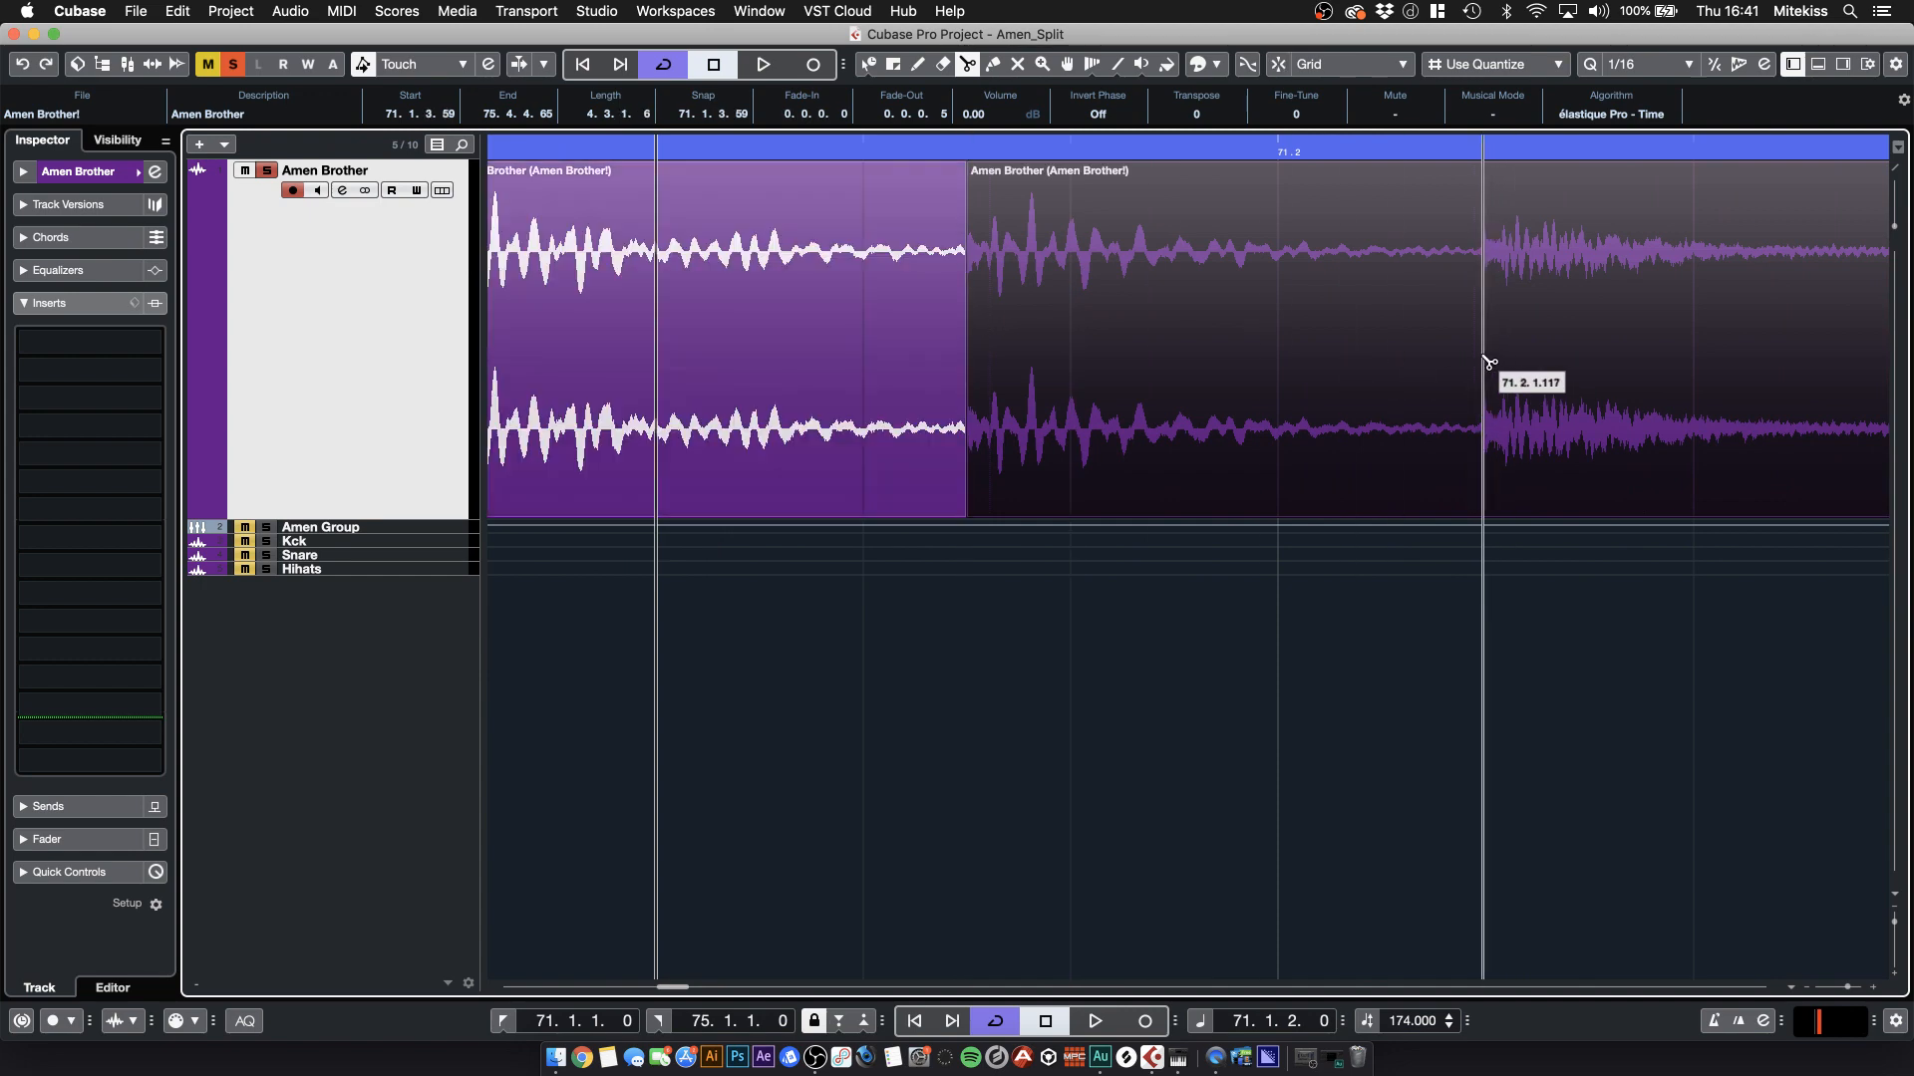
left_click(1487, 361)
- Split the Amen Brother clip at its next four hits, from 71.2.4.57 to 71.3.4.27
scroll(1784, 990, "right", 10)
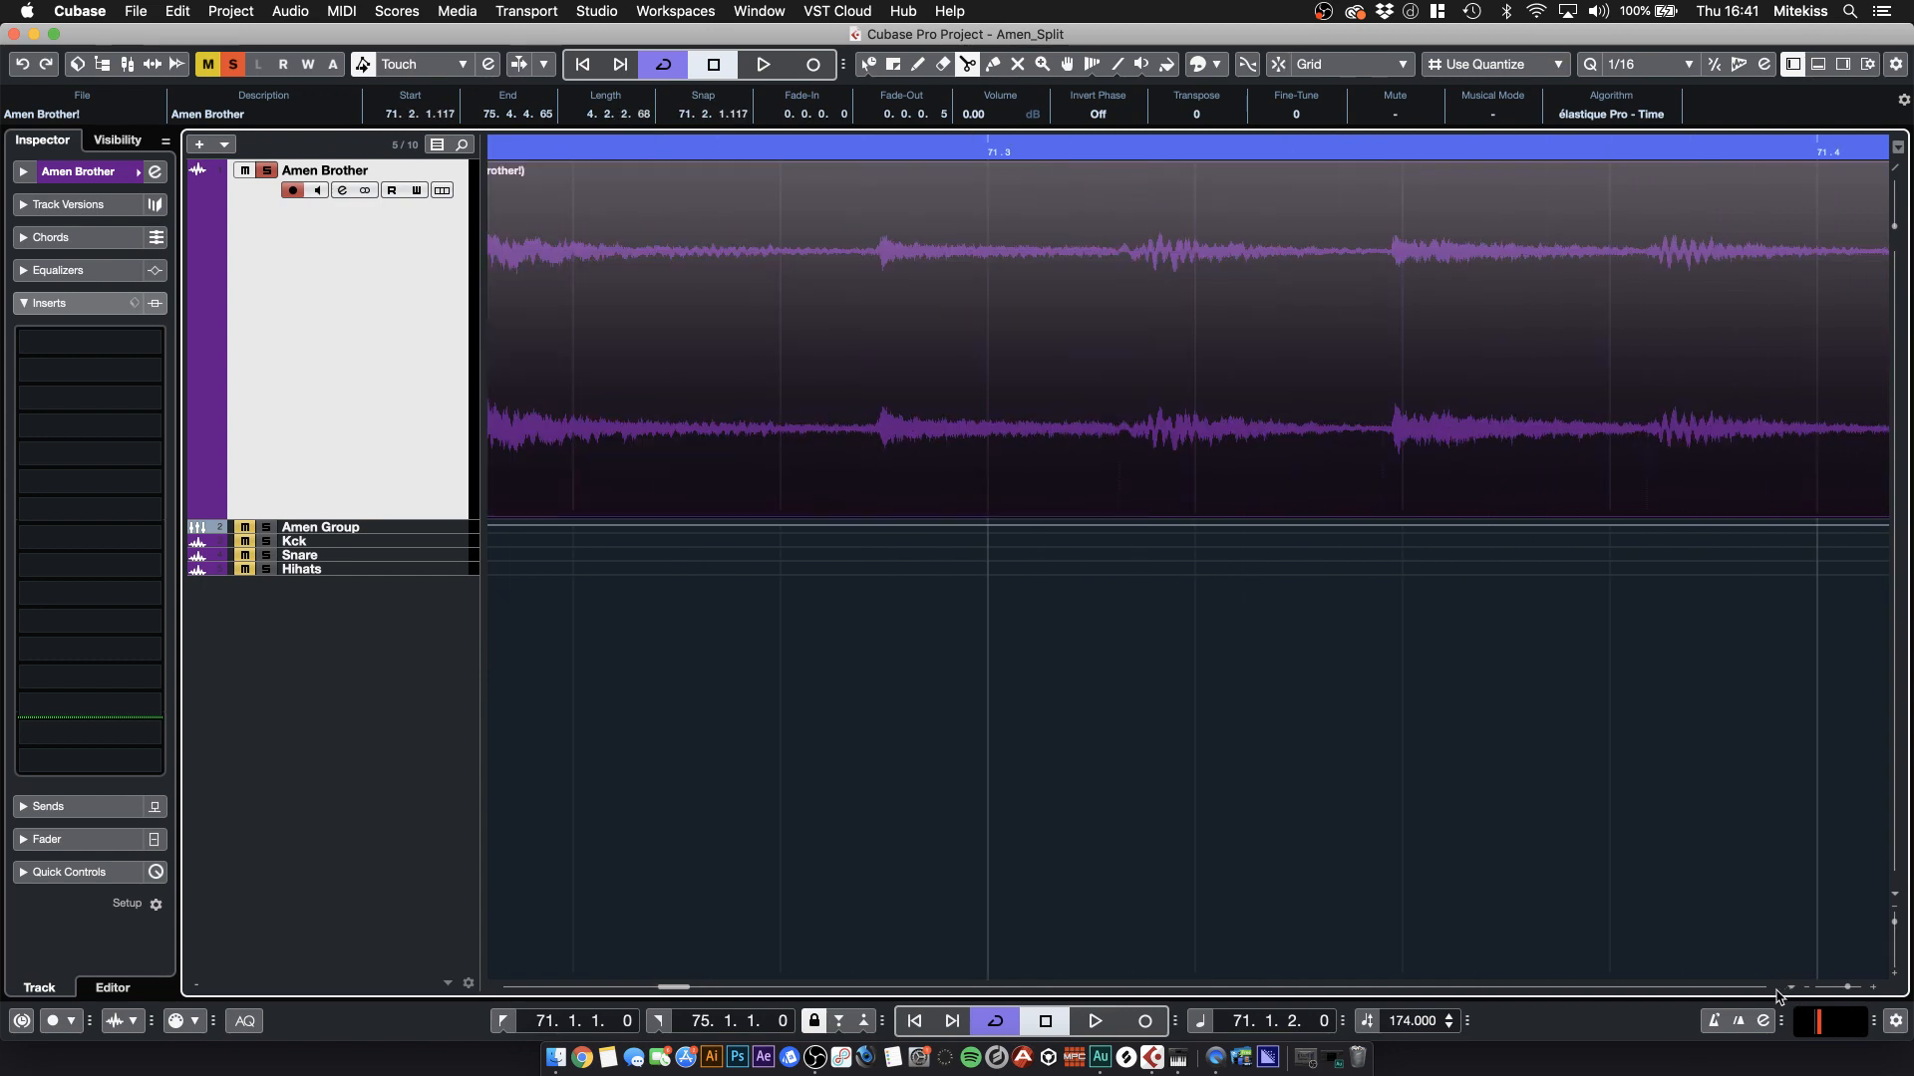
left_click(881, 304)
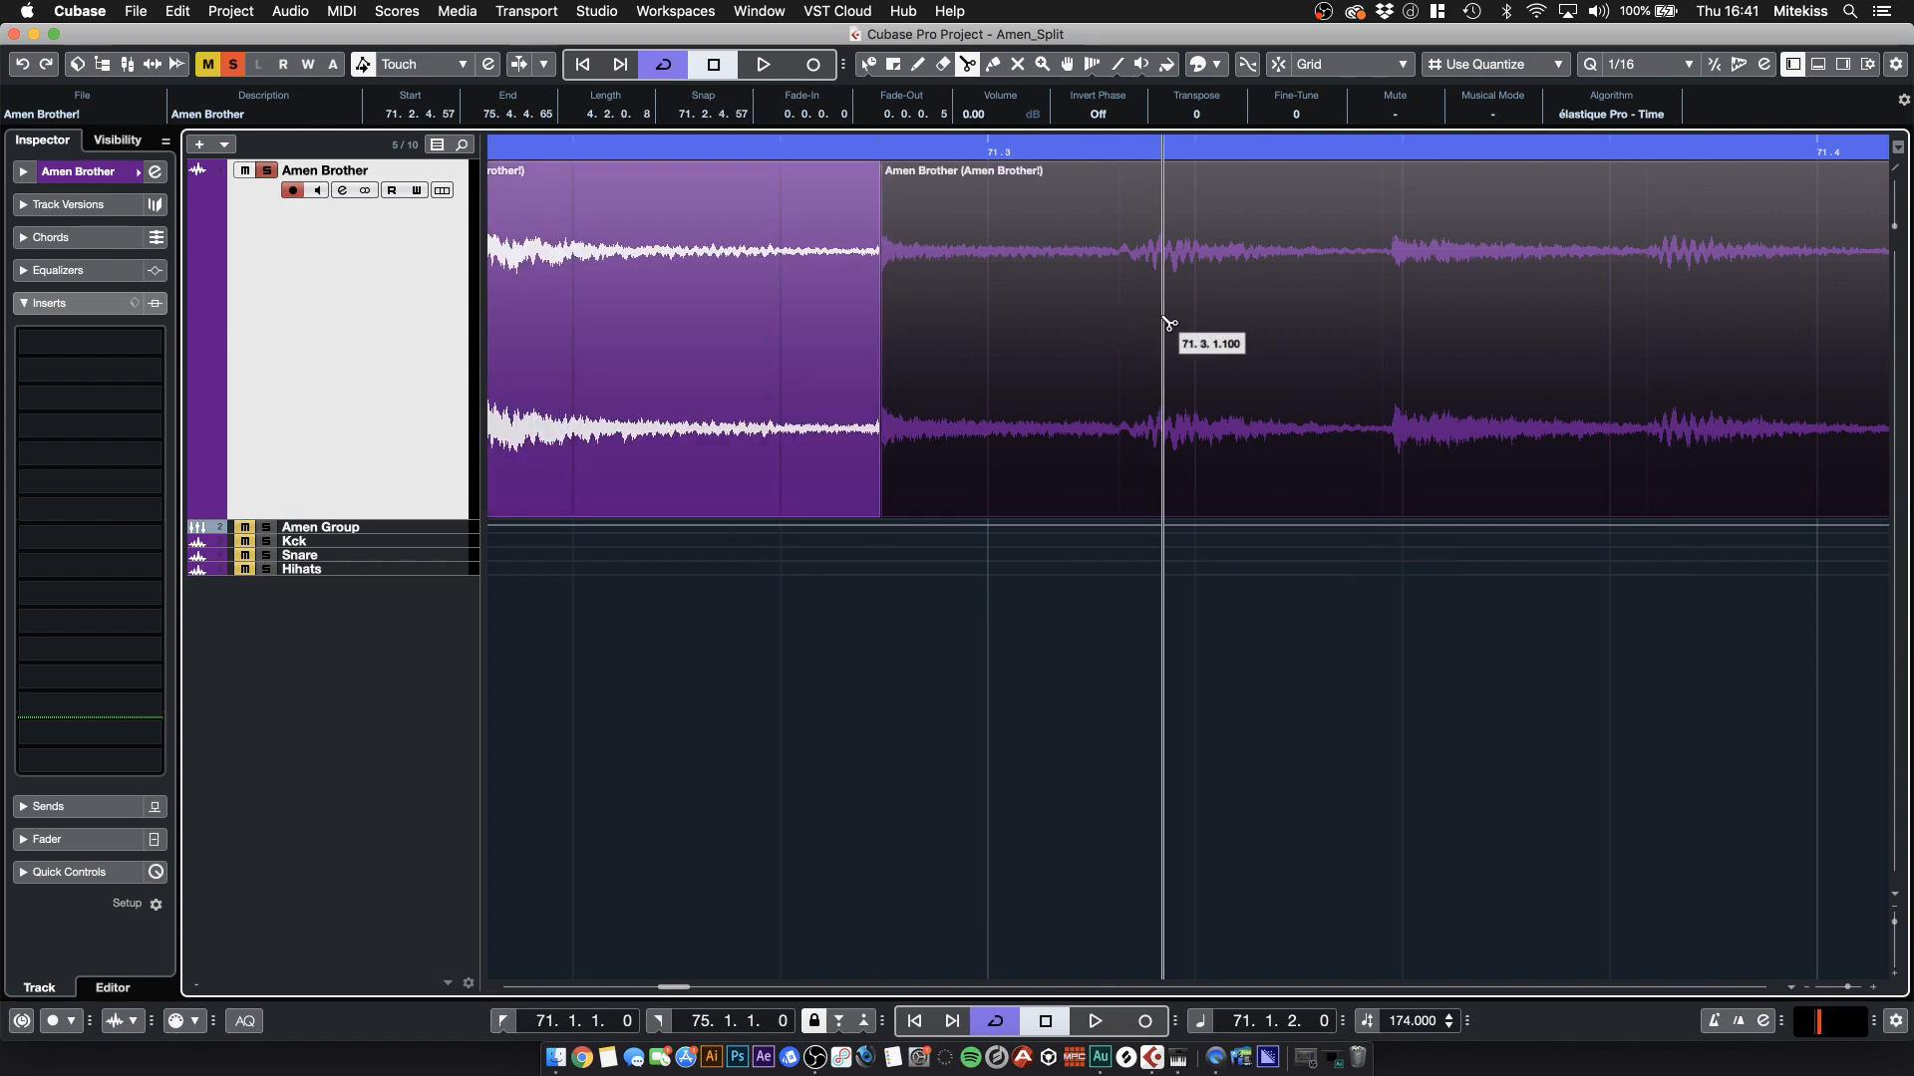
left_click(1147, 324)
left_click(1394, 332)
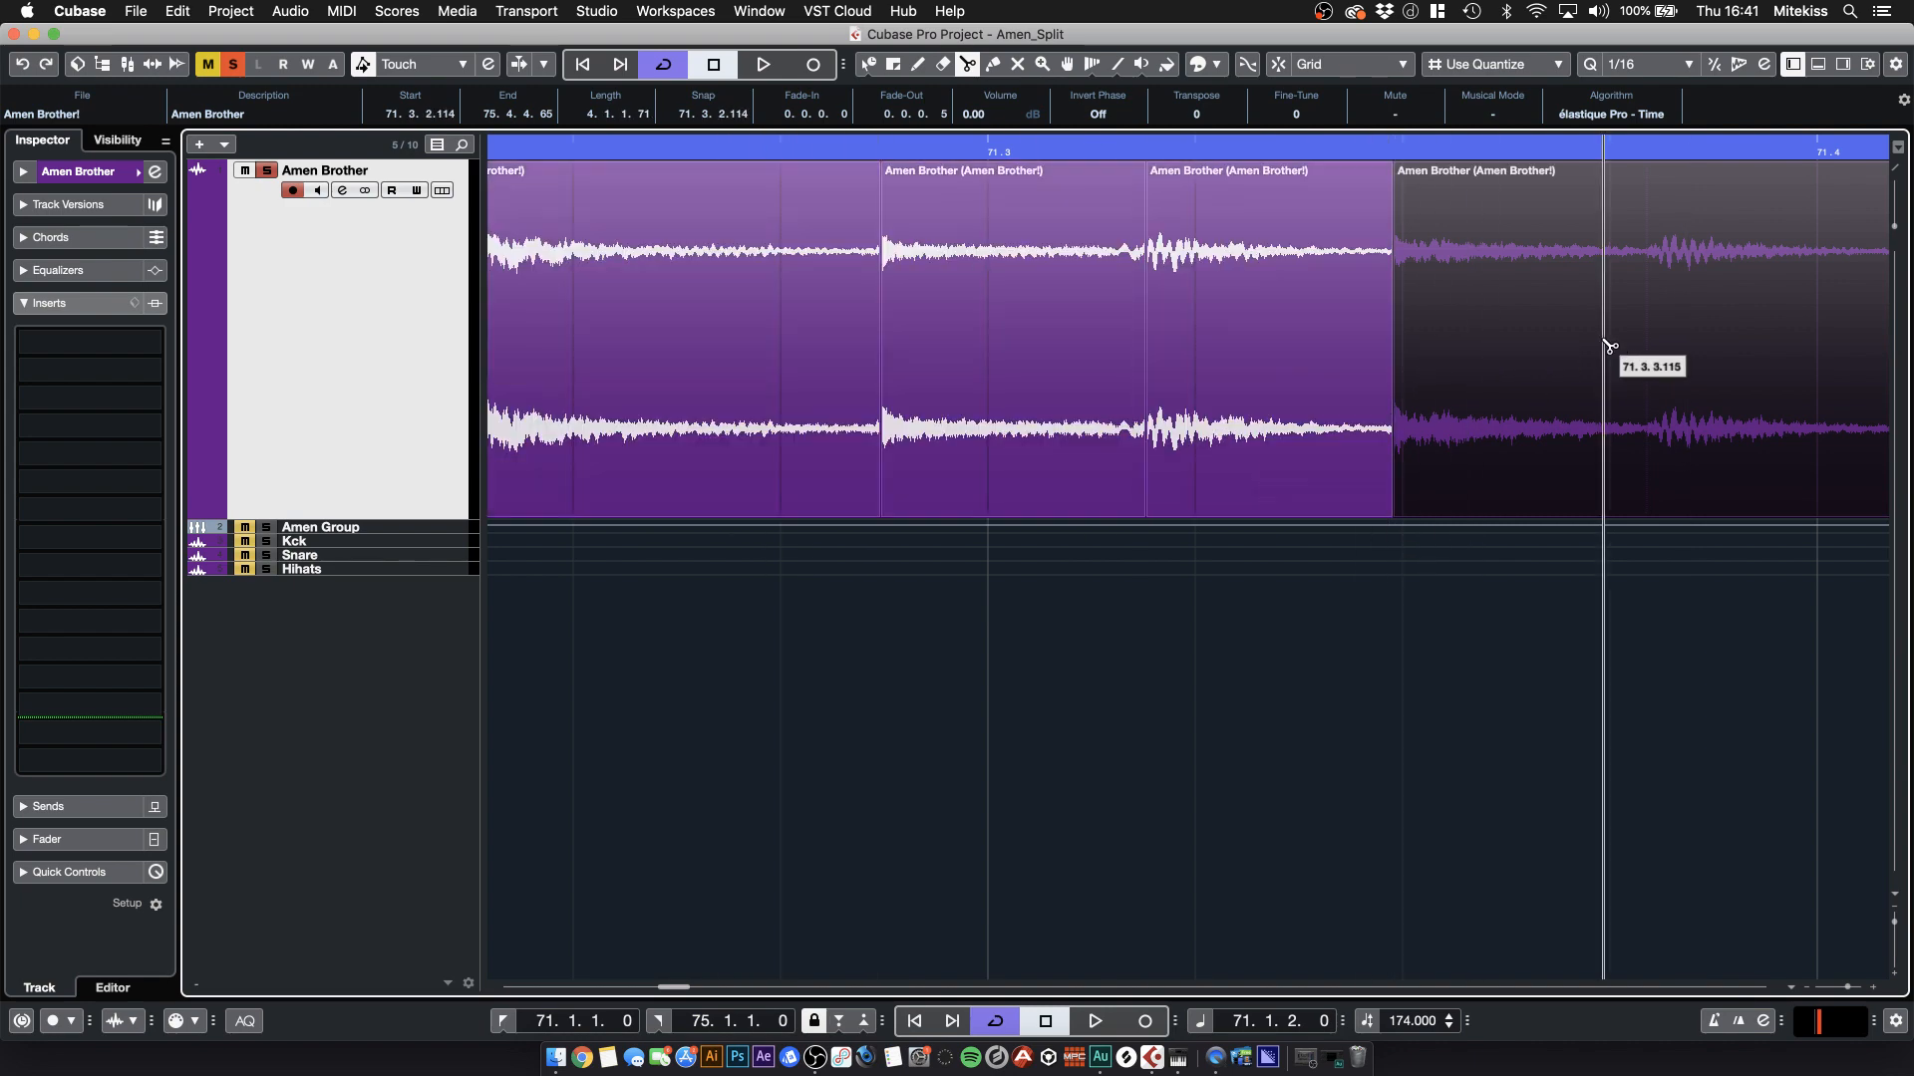
left_click(1658, 340)
- Split the Amen Brother clip at the next four hits, from 71.4.1.53 to 72.1.2.54
scroll(1794, 992, "right", 10)
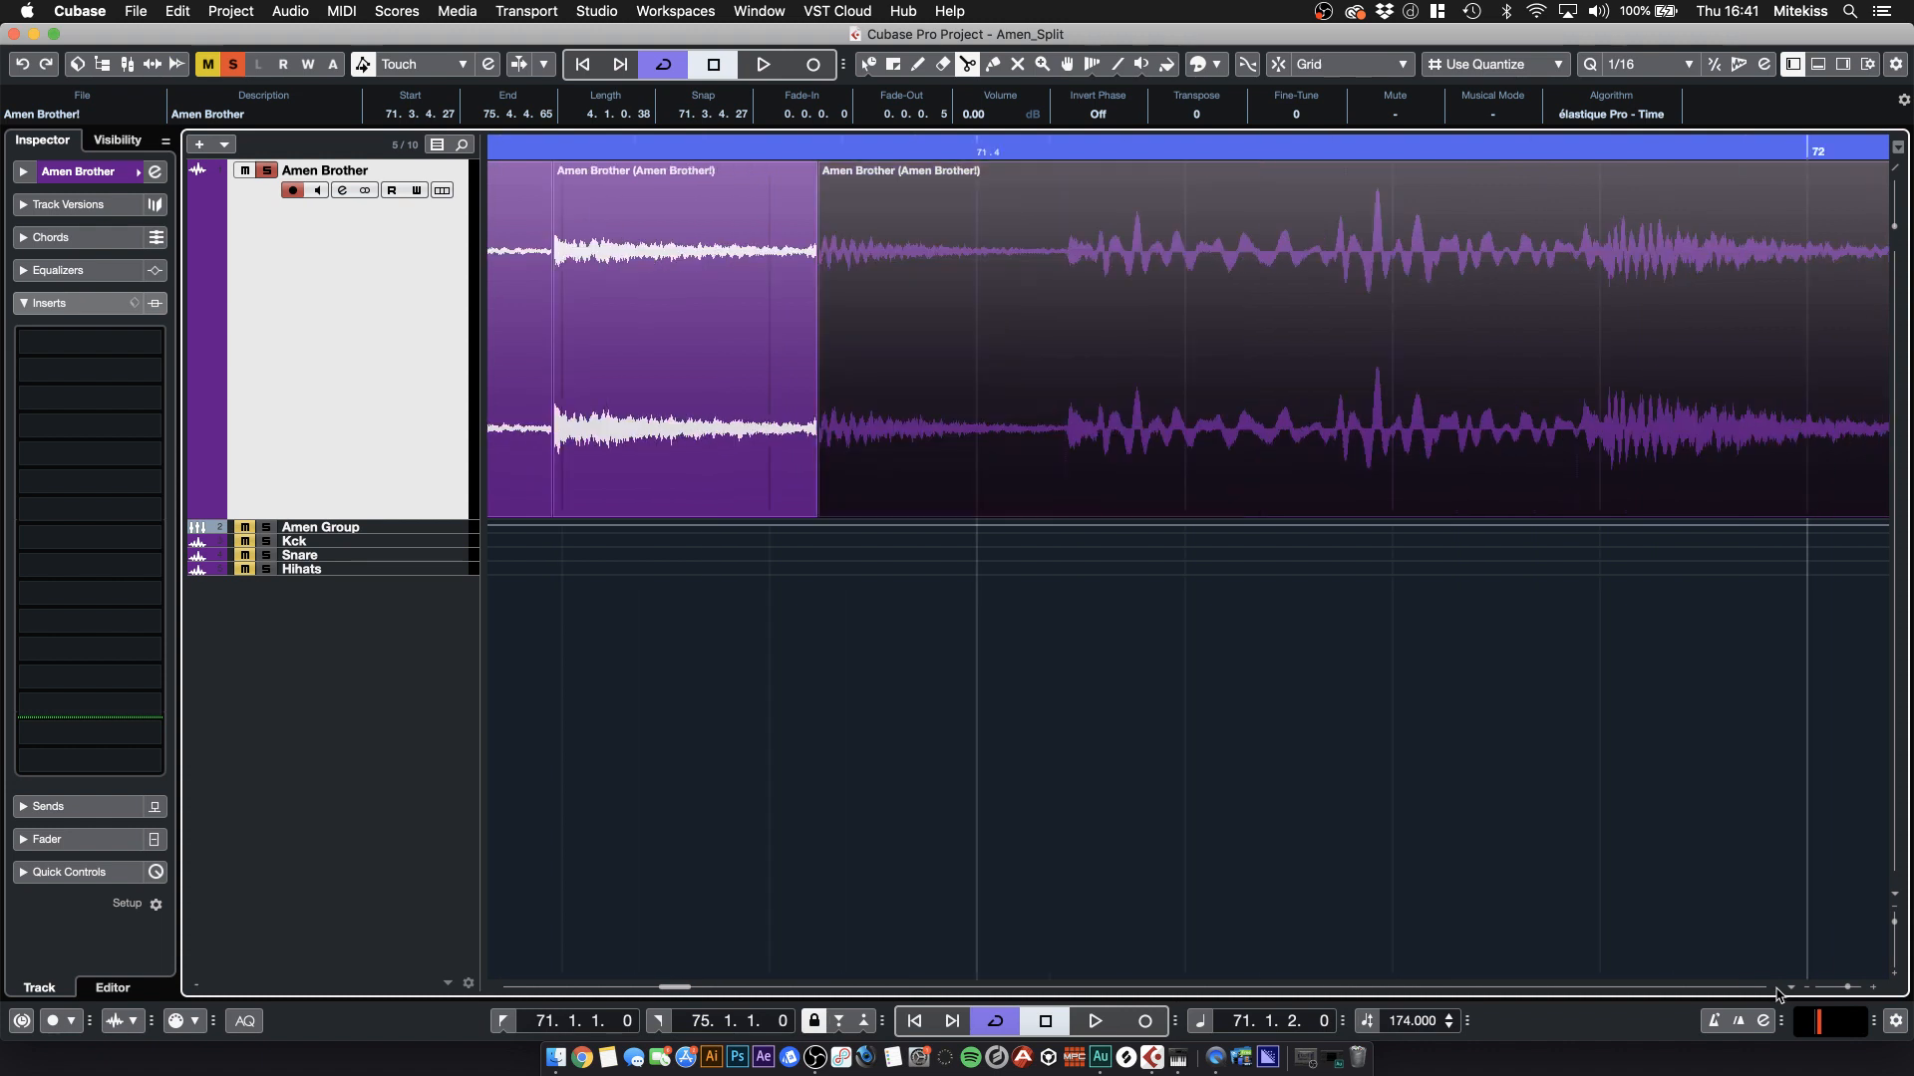
left_click(793, 310)
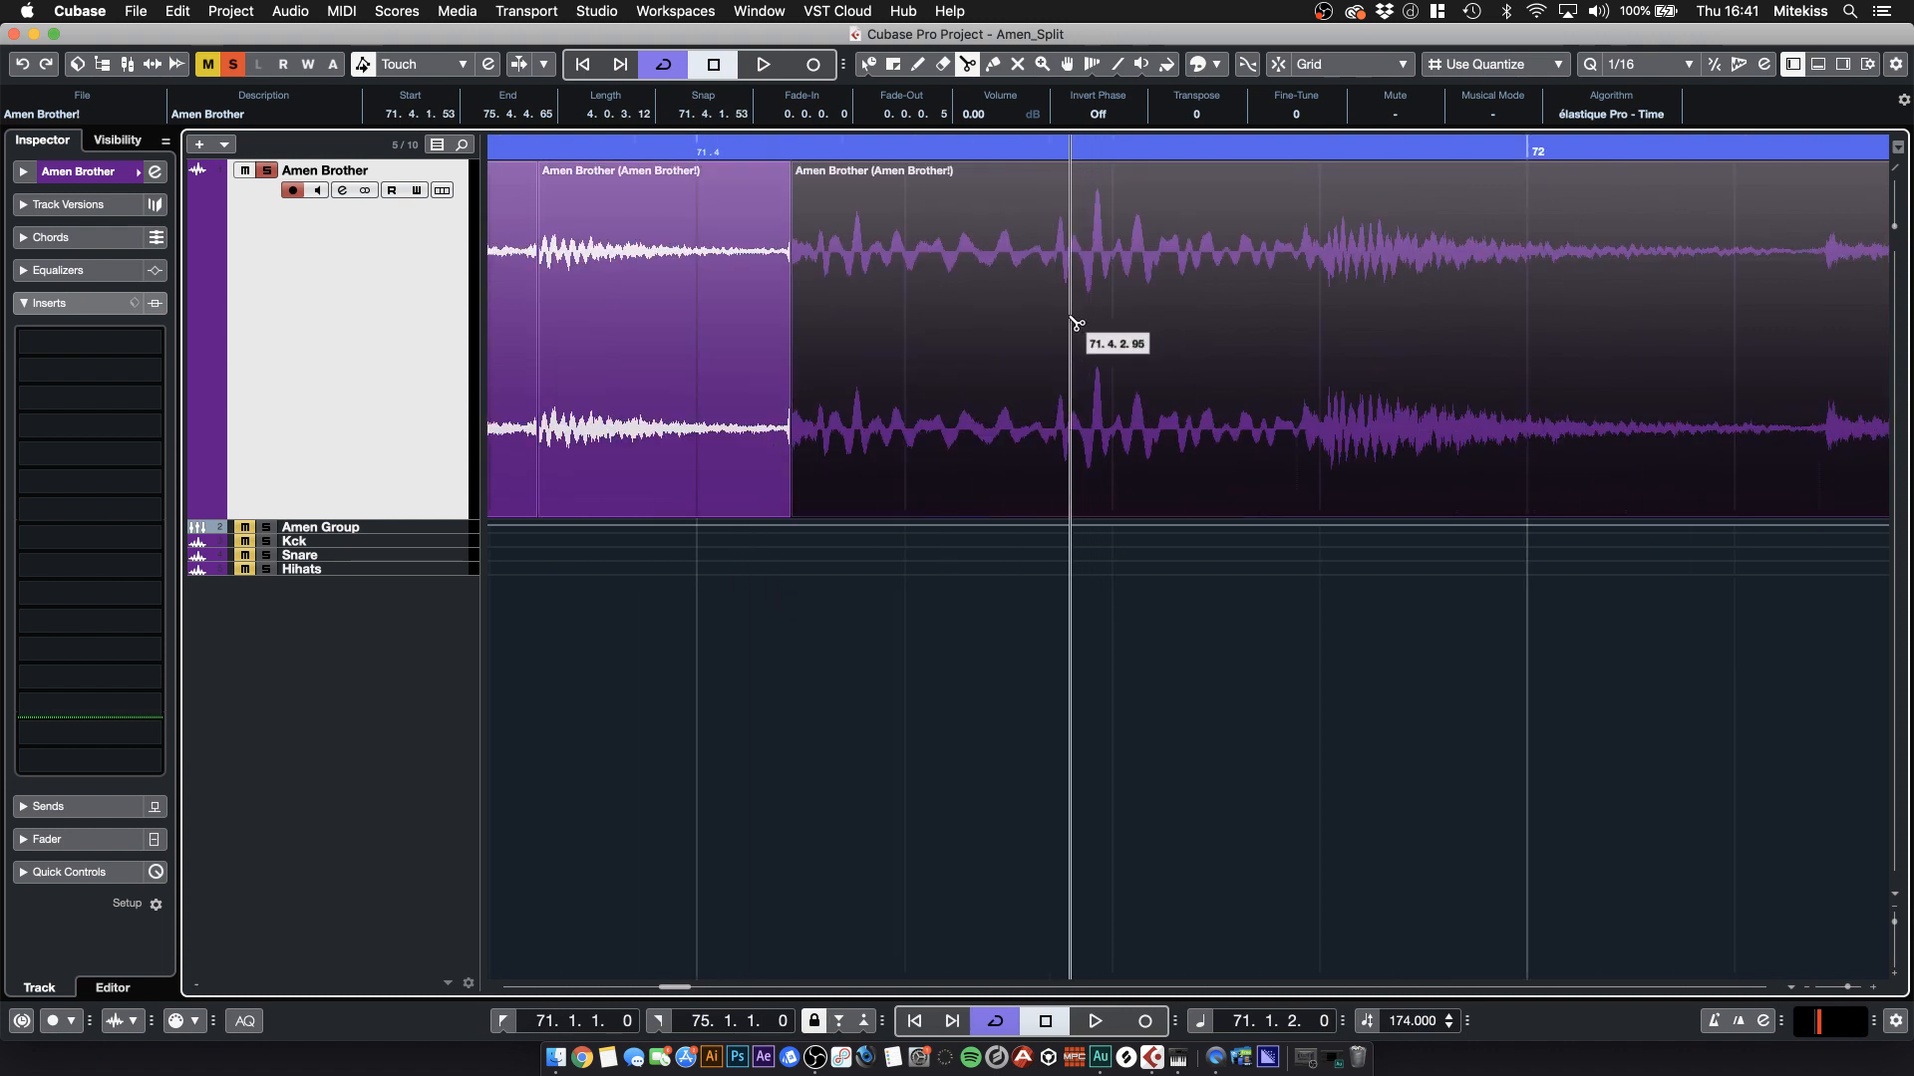
left_click(1053, 319)
left_click(1323, 354)
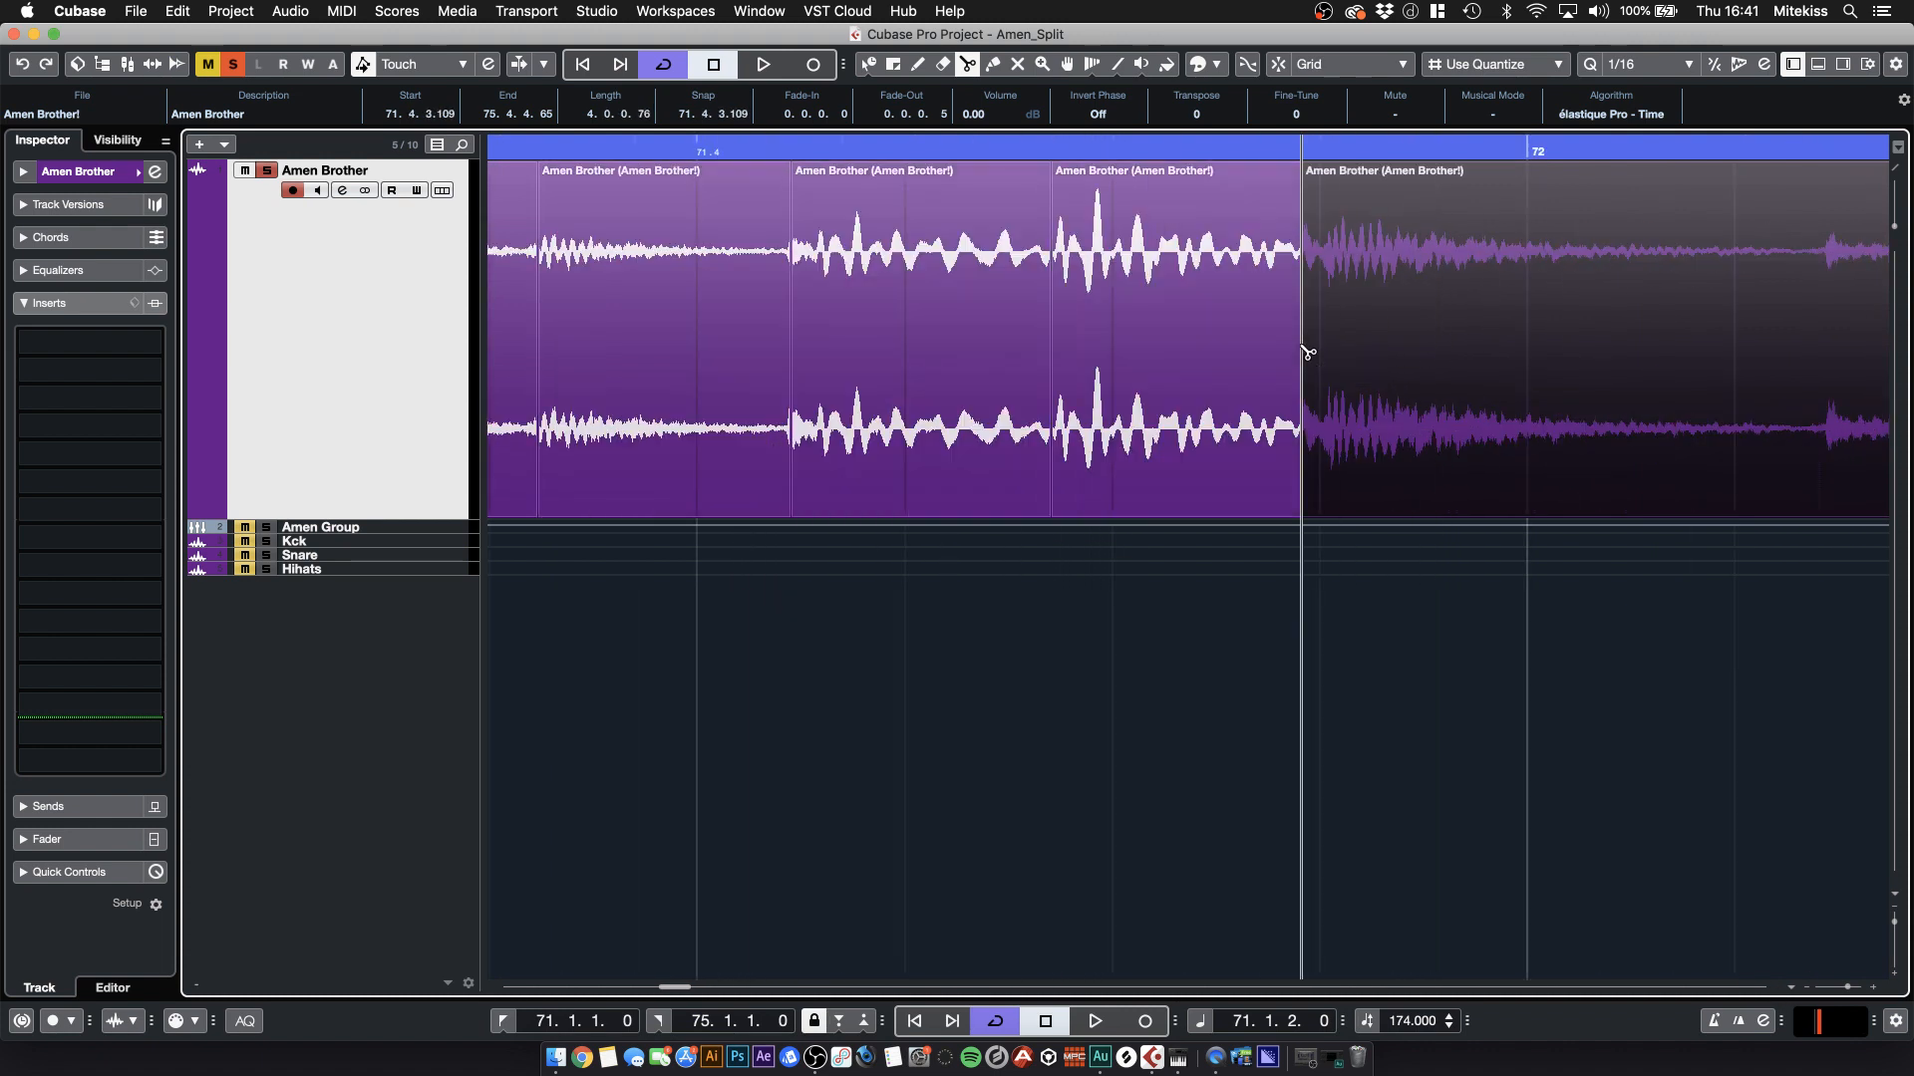
left_click(1829, 386)
- Split the Amen Brother clip at 72.1.4.100, at the soft hit just before it, and at 72.2.3.48
scroll(1515, 339, "right", 10)
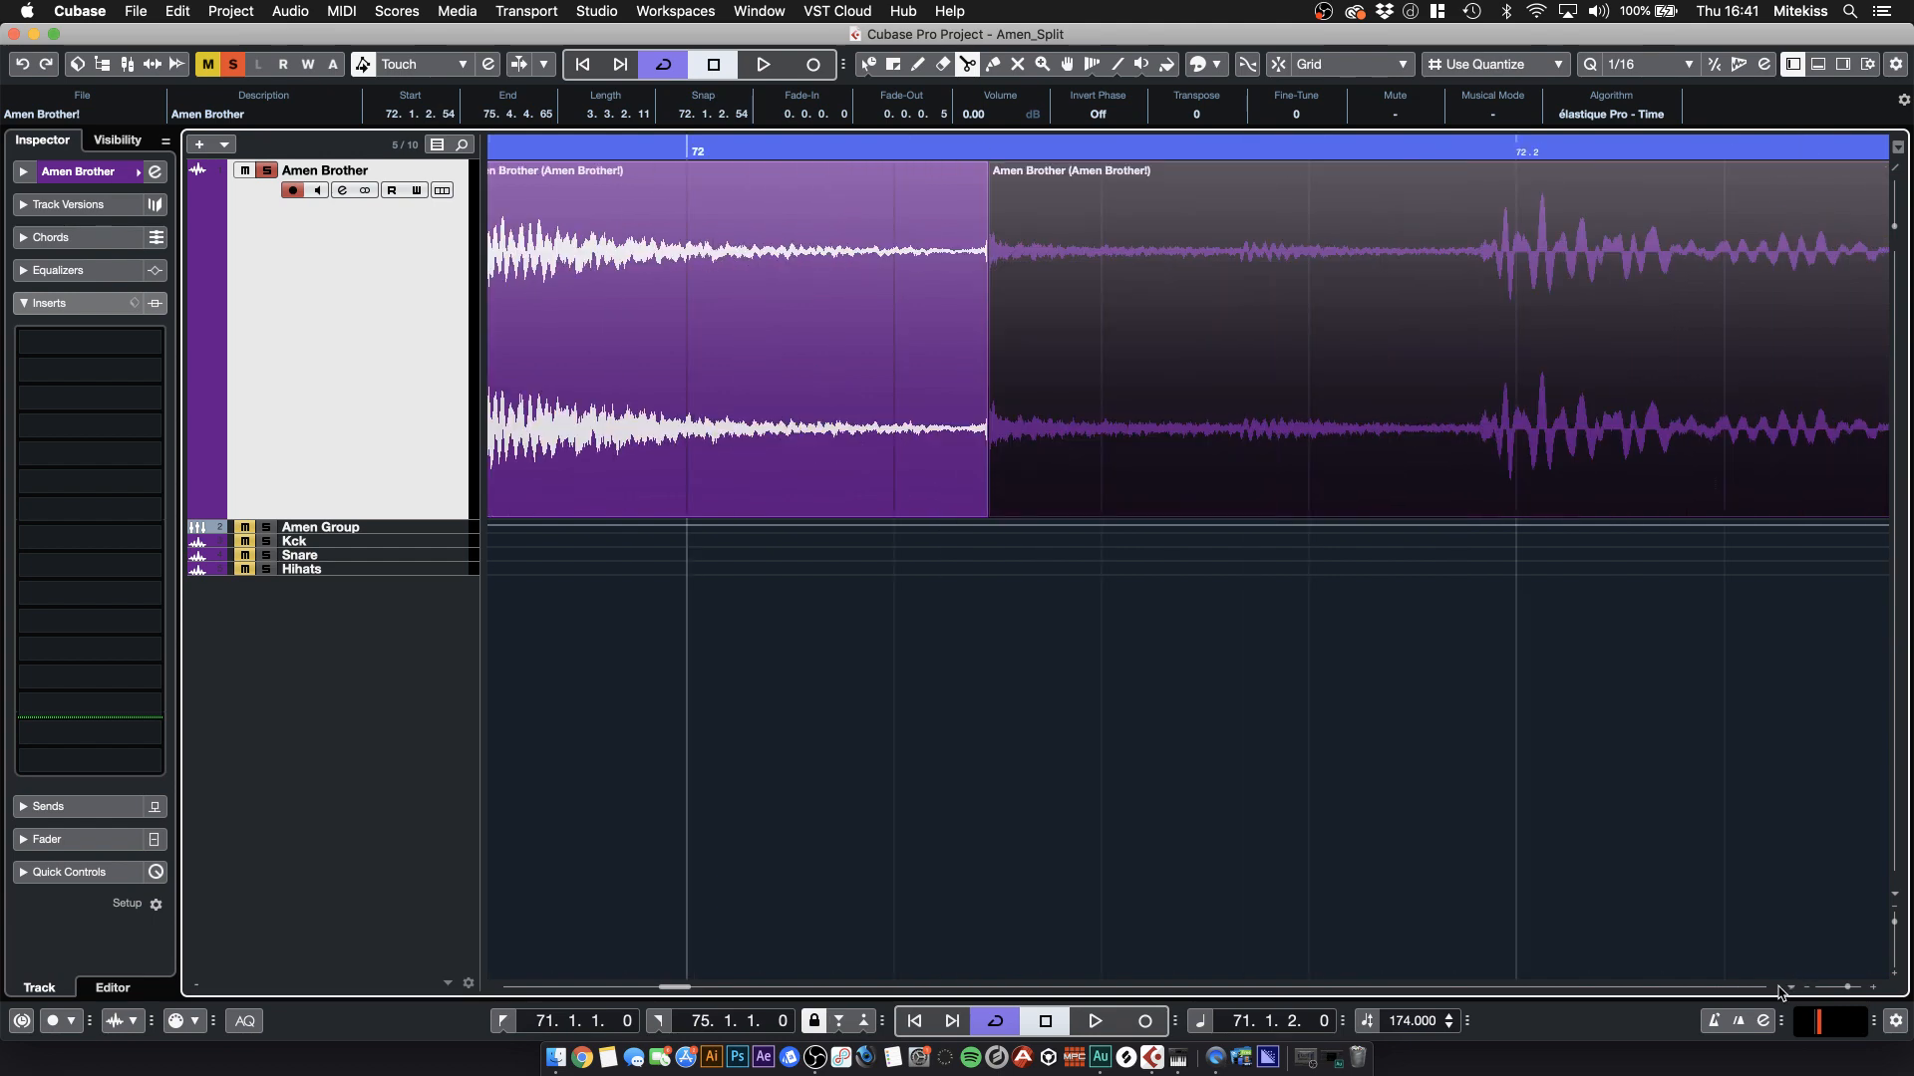
left_click(1206, 335)
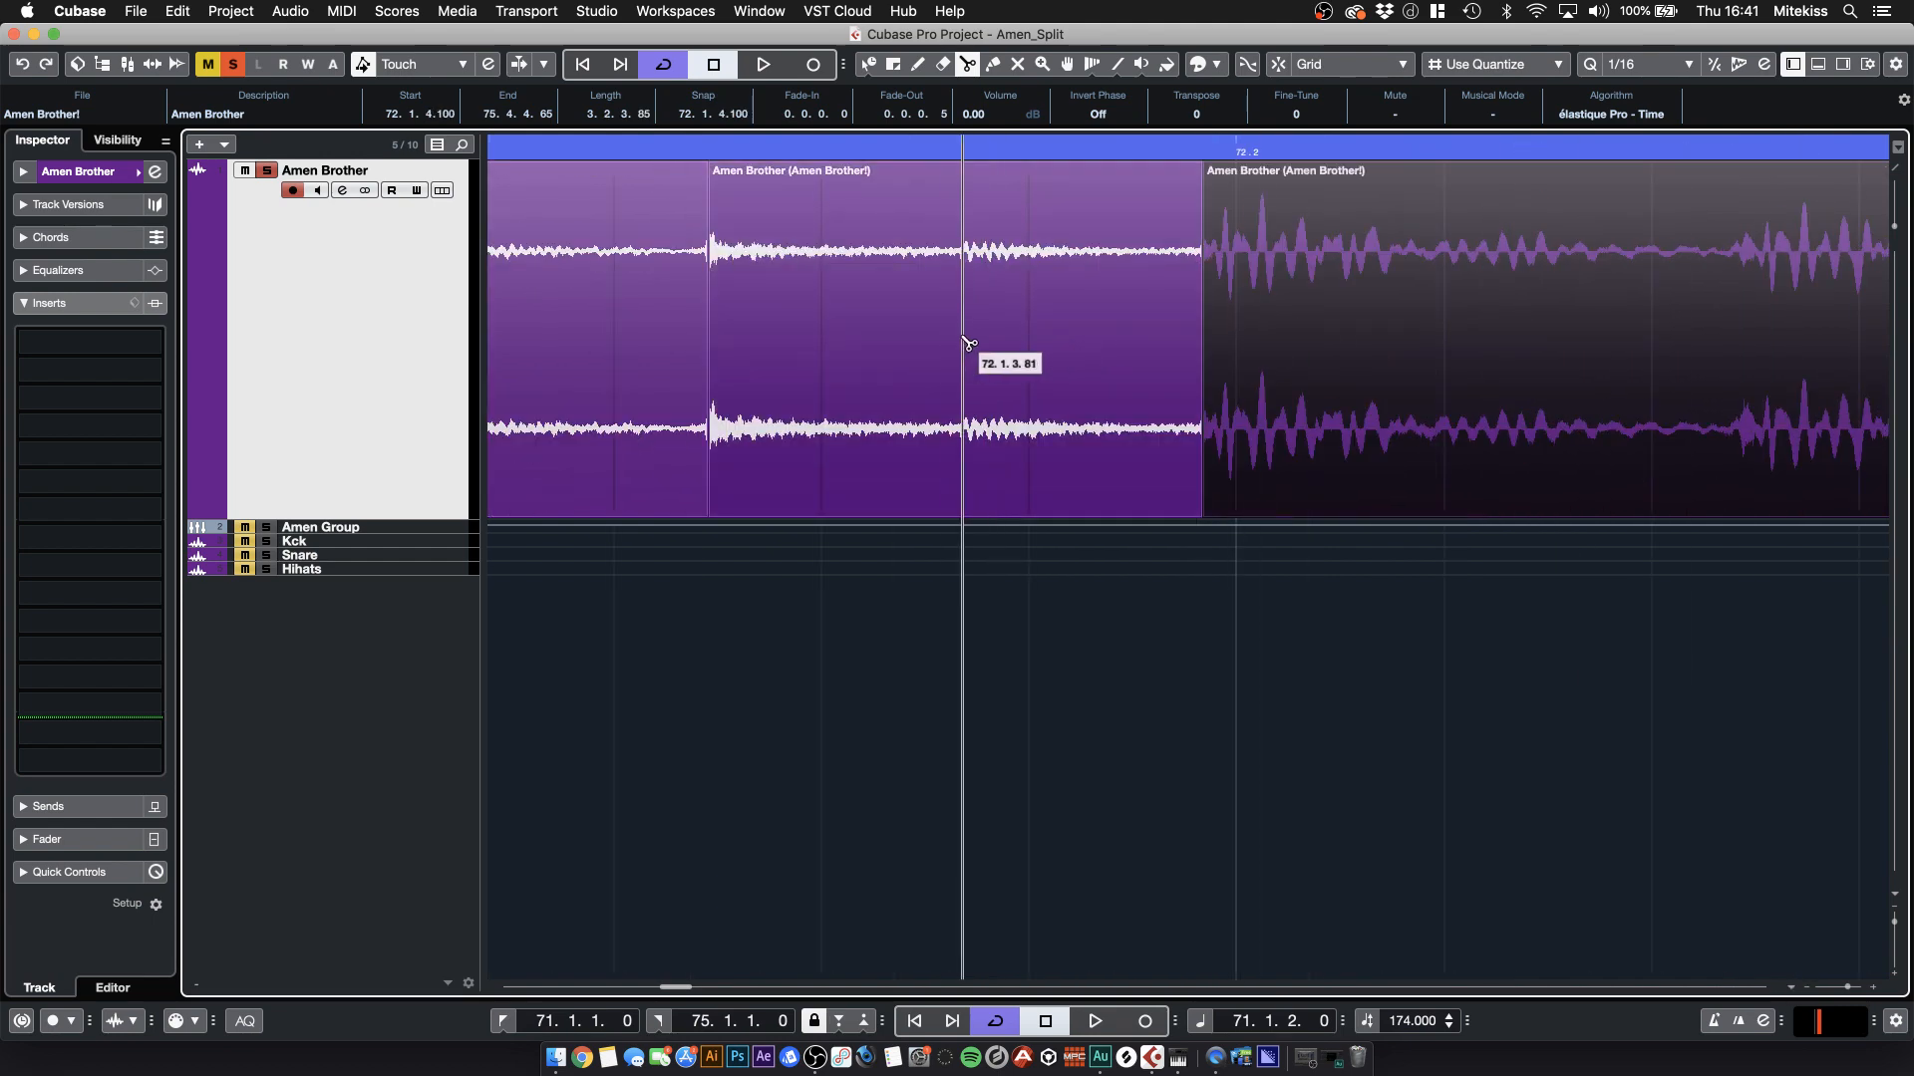
left_click(965, 351)
left_click(1732, 349)
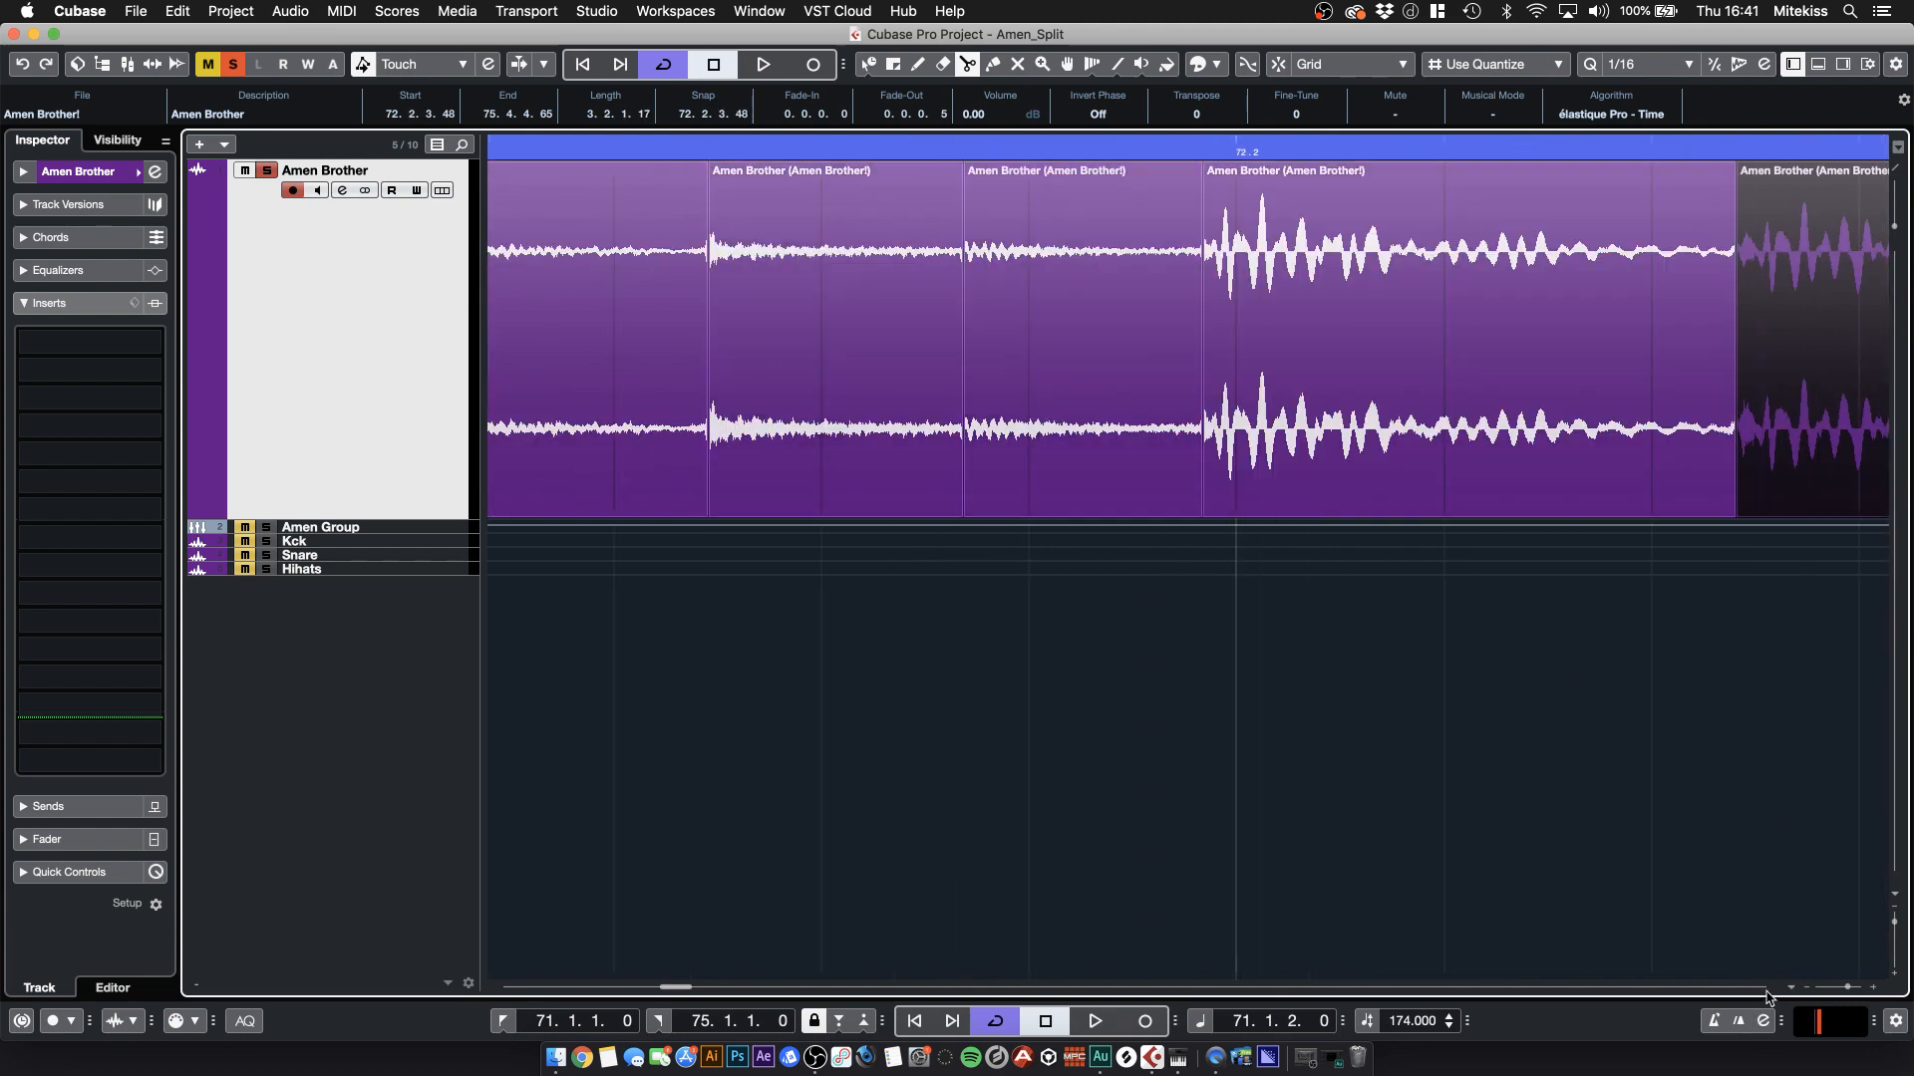
- Split the Amen Brother clip at the next four hits, including 72.3.4.40 and ending at 72.4.2.99
scroll(1776, 993, "right", 10)
scroll(1775, 994, "right", 3)
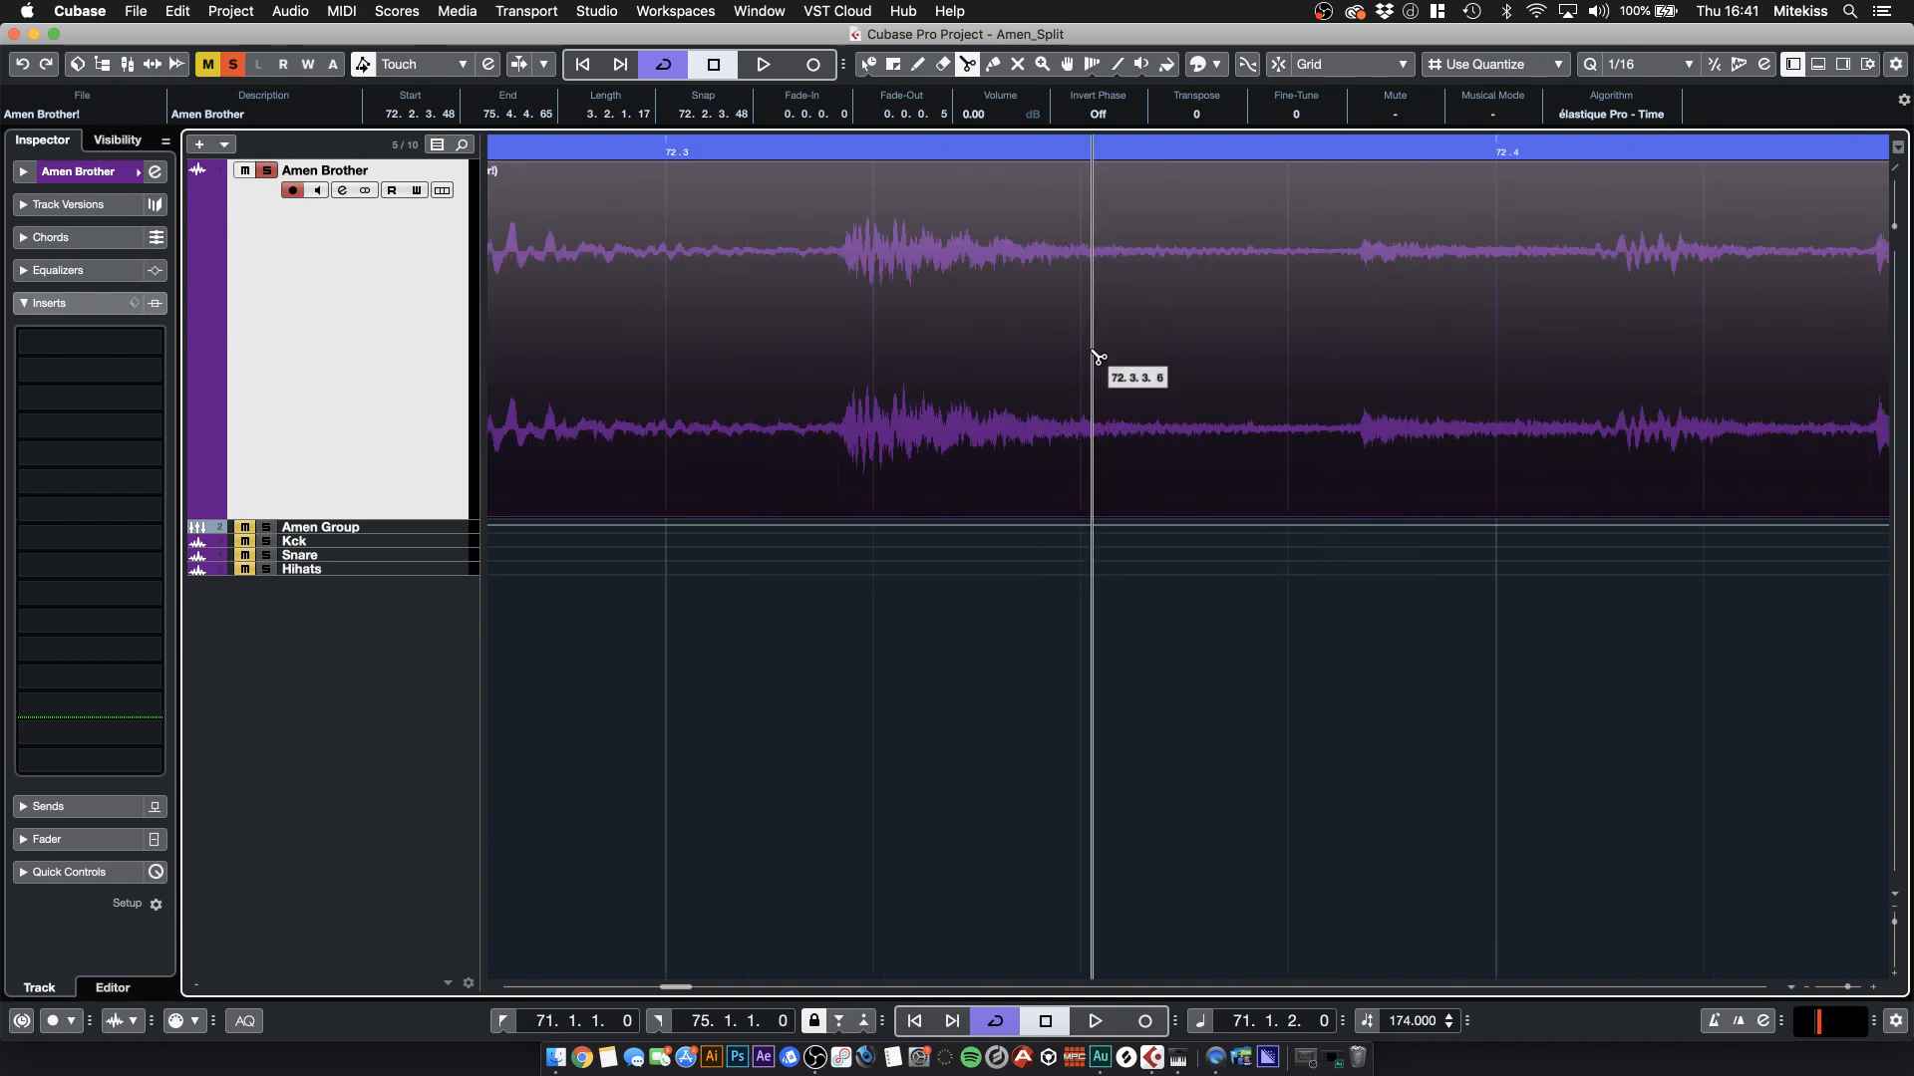
left_click(843, 379)
left_click(1360, 372)
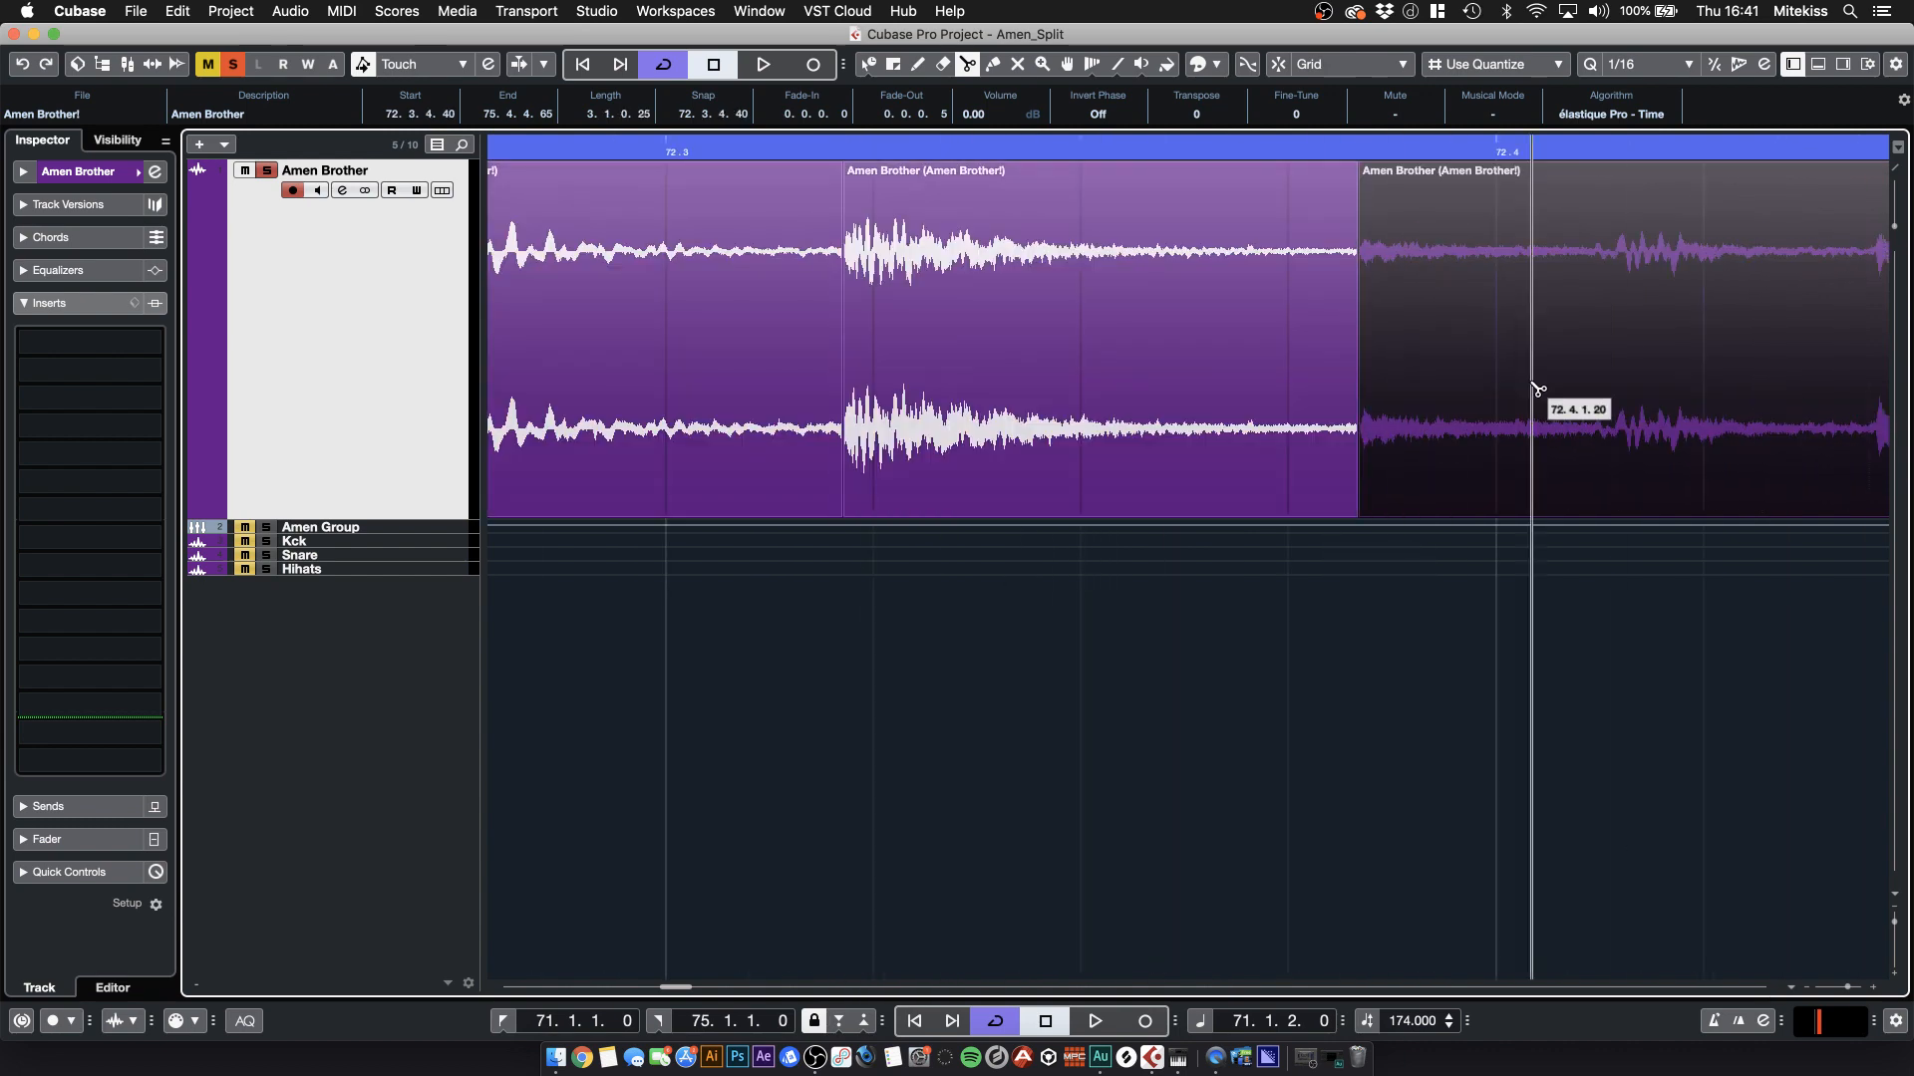
left_click(1600, 389)
left_click(1876, 384)
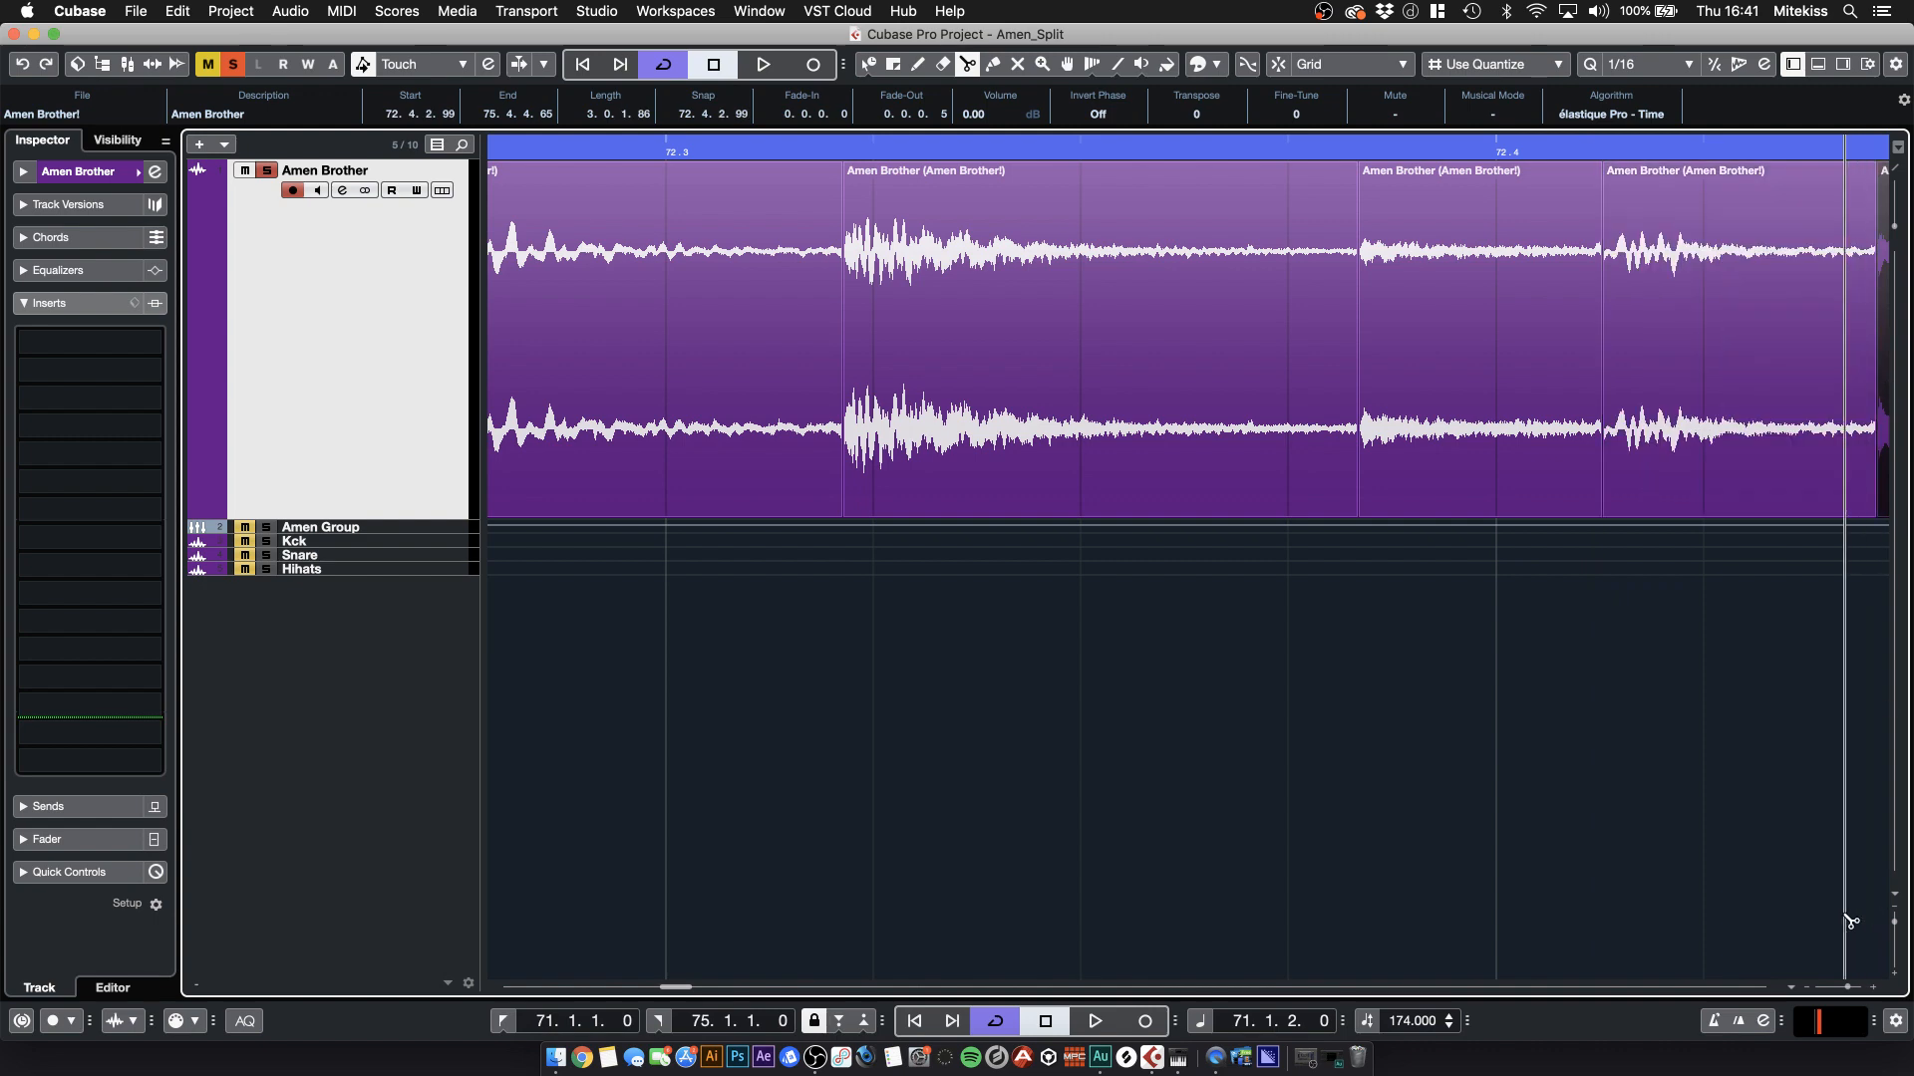
- Split the Amen Brother clip at the four hits around bar 73, including 73.1.1.39 and ending at 73.1.3.97
scroll(1775, 993, "right", 5)
scroll(1775, 994, "right", 5)
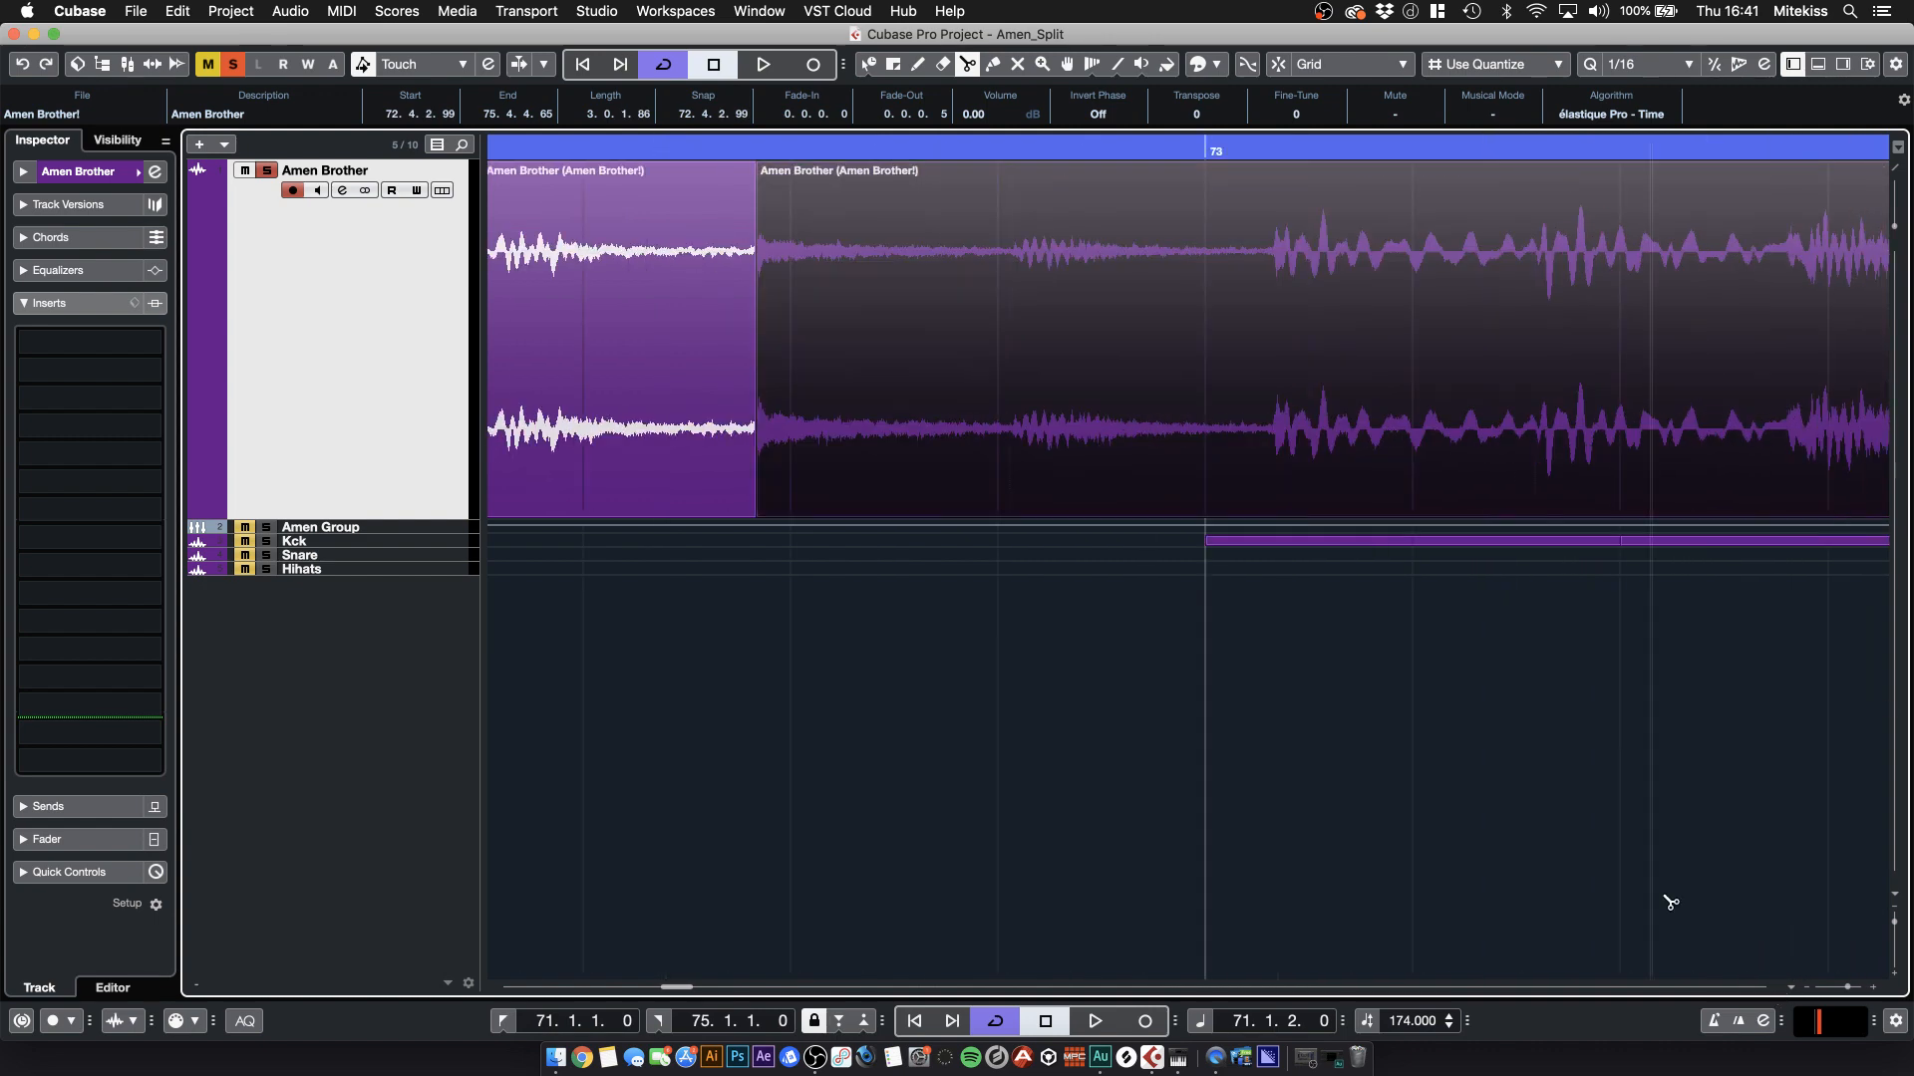
left_click(1010, 334)
left_click(1274, 329)
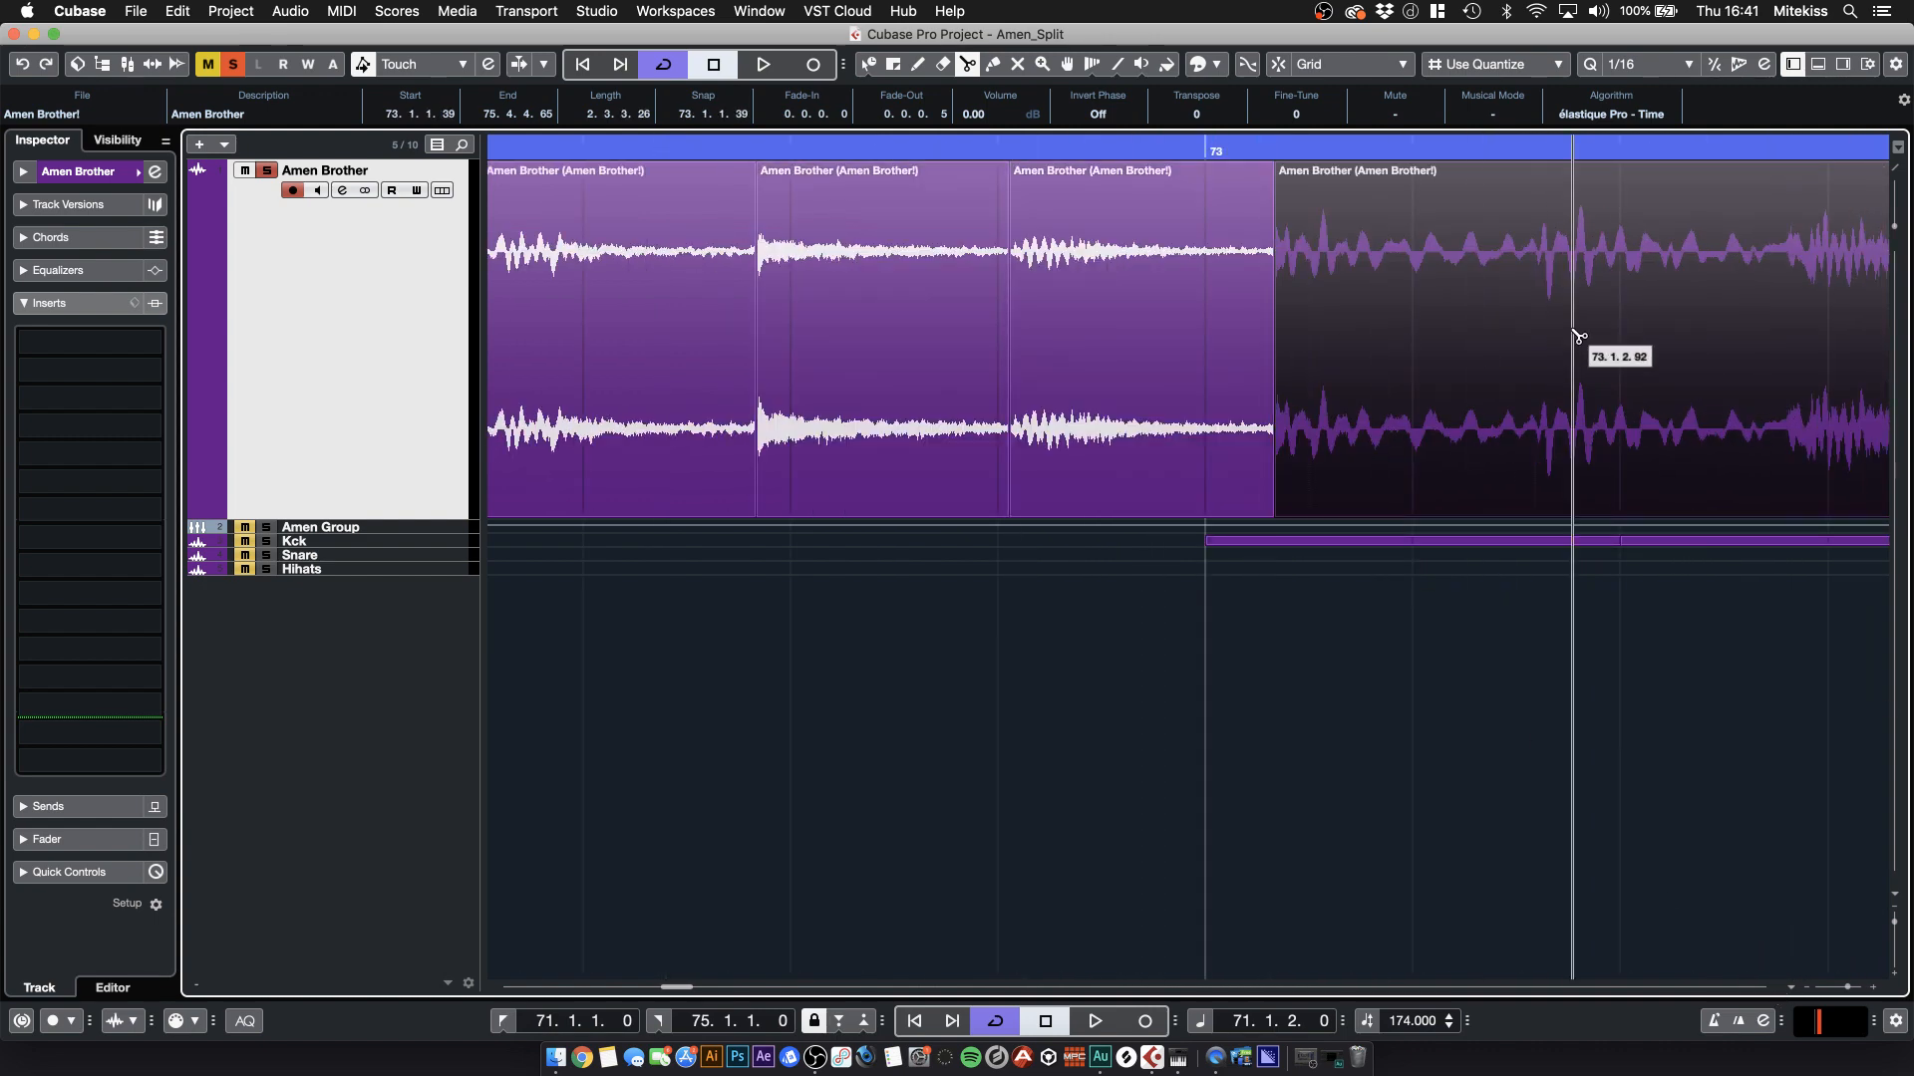
left_click(1550, 331)
left_click(1804, 327)
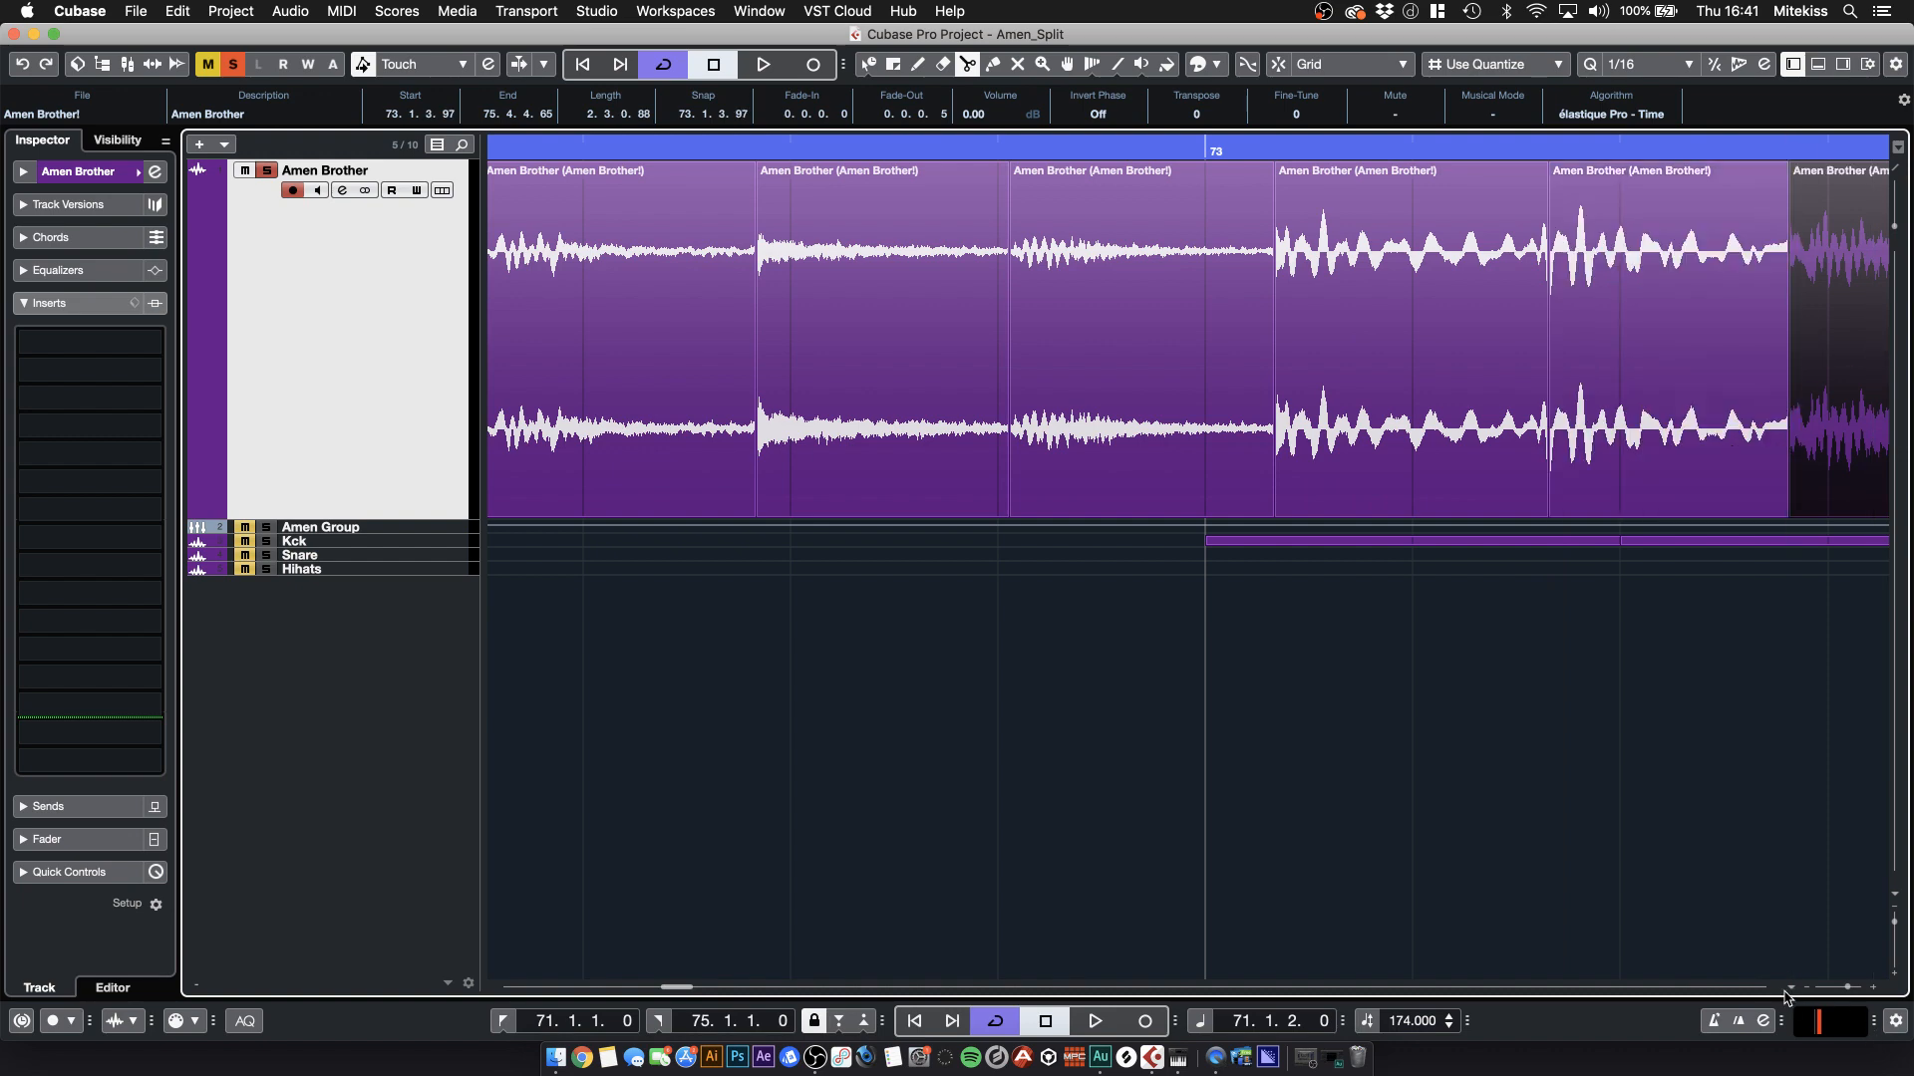
- Split the Amen Brother clip at the hits at 73.2.2.35, 73.2.3.68, 73.2.4.85 and 73.3.3.31
scroll(1772, 994, "right", 7)
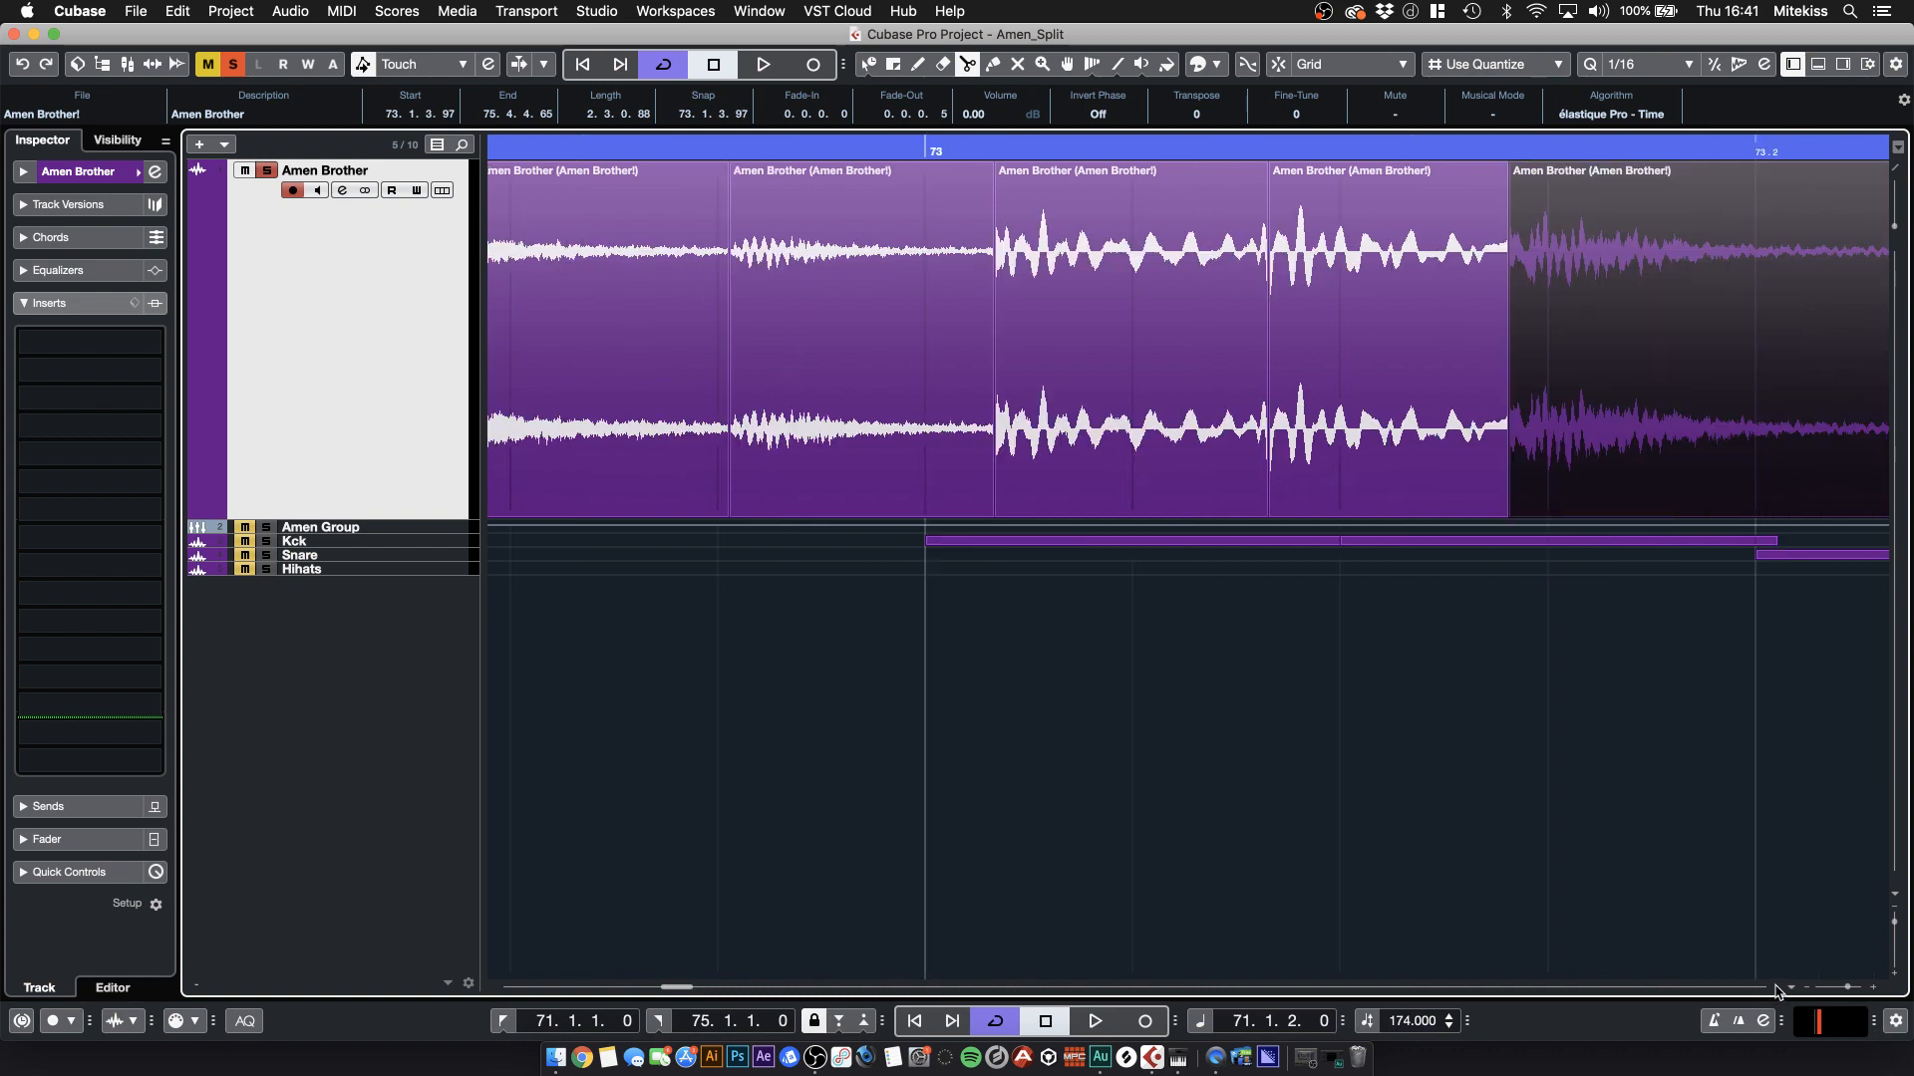
left_click(1462, 365)
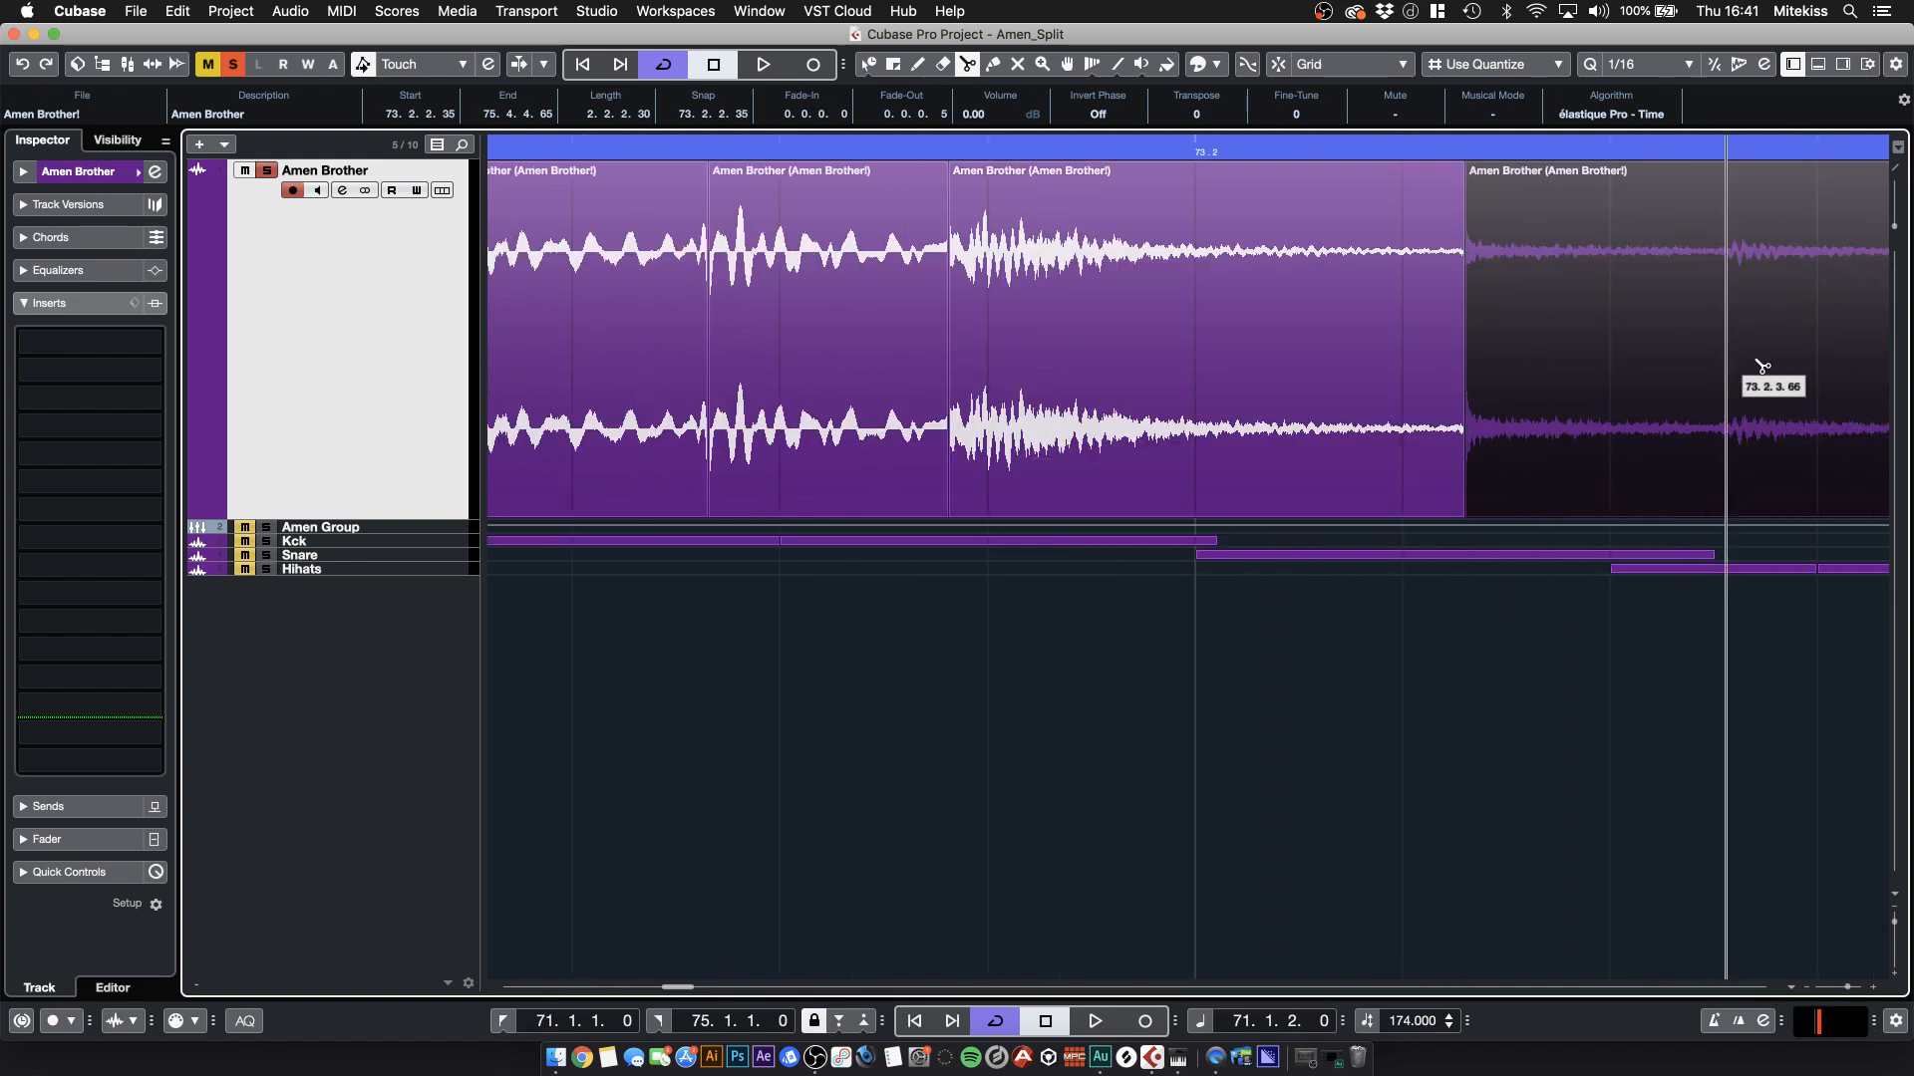
left_click(1728, 371)
scroll(1782, 993, "right", 9)
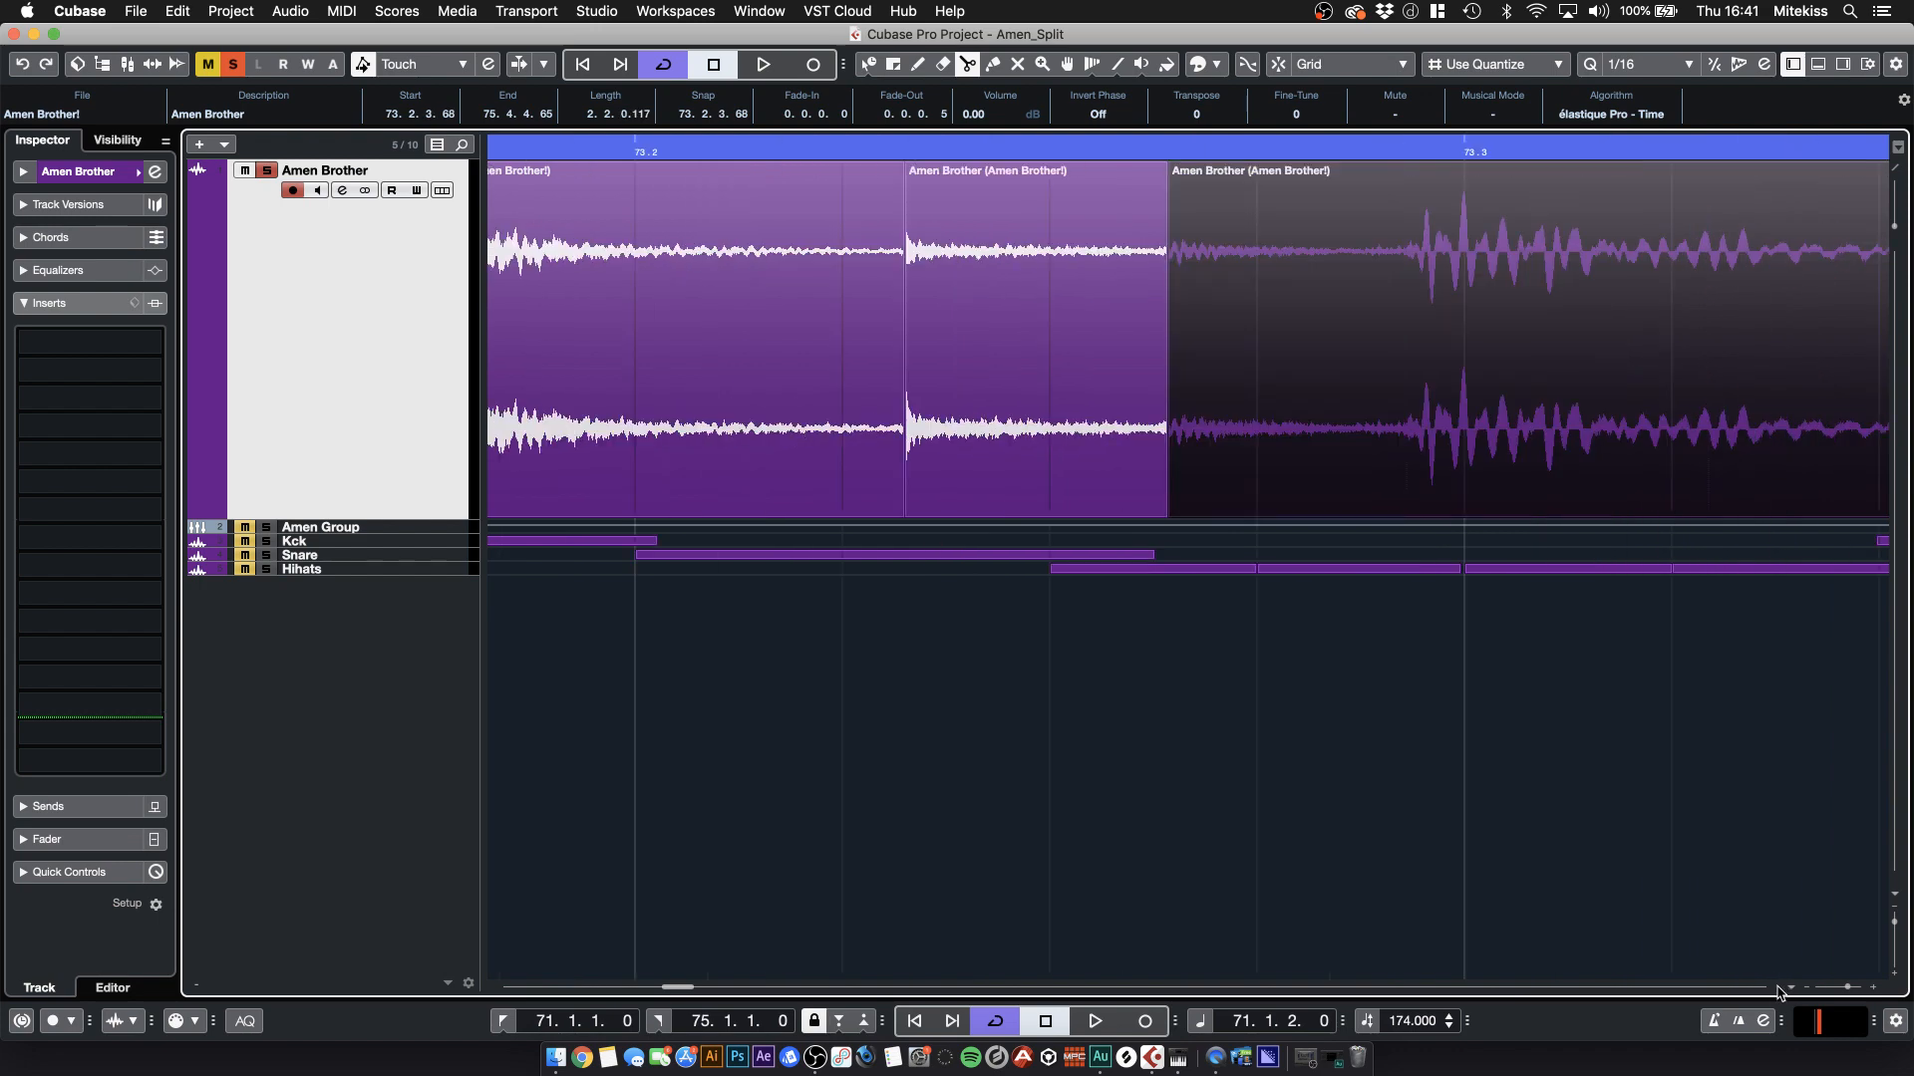
left_click(851, 275)
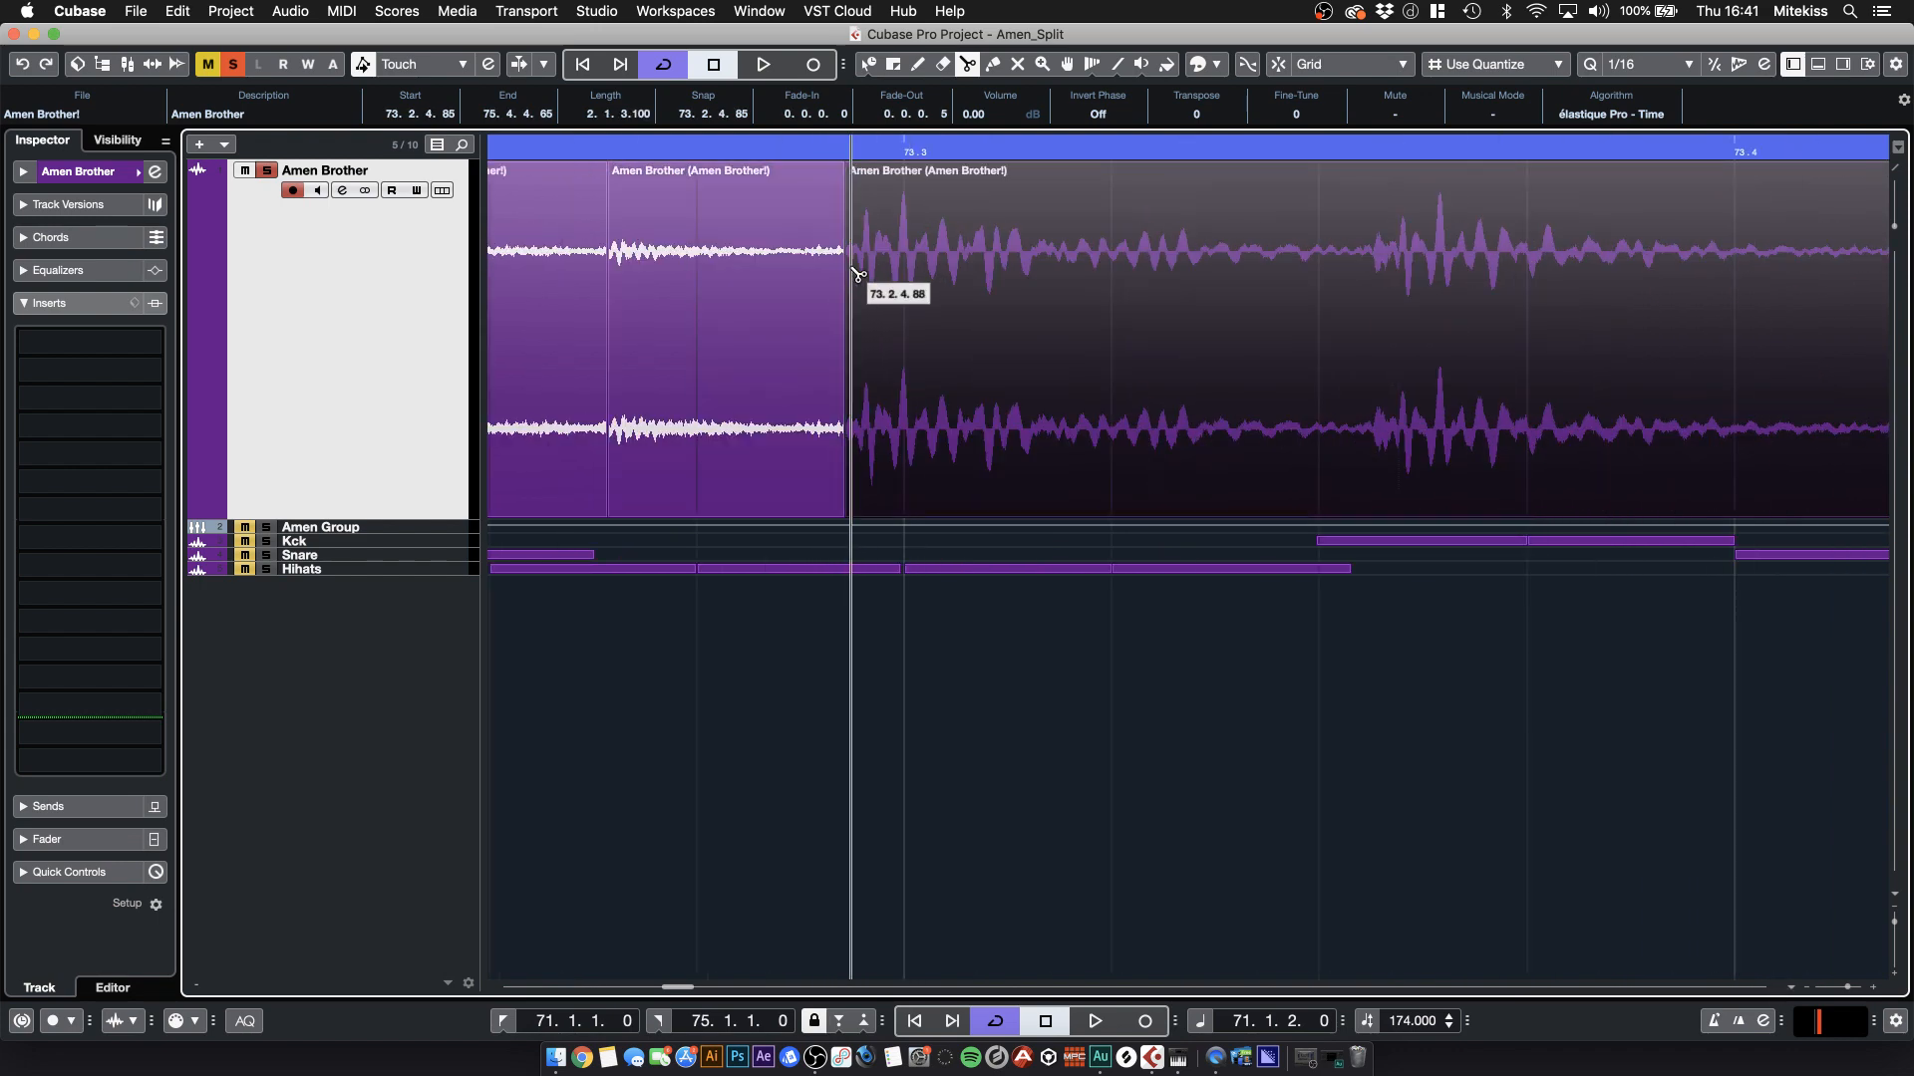
left_click(1376, 316)
scroll(1775, 994, "right", 10)
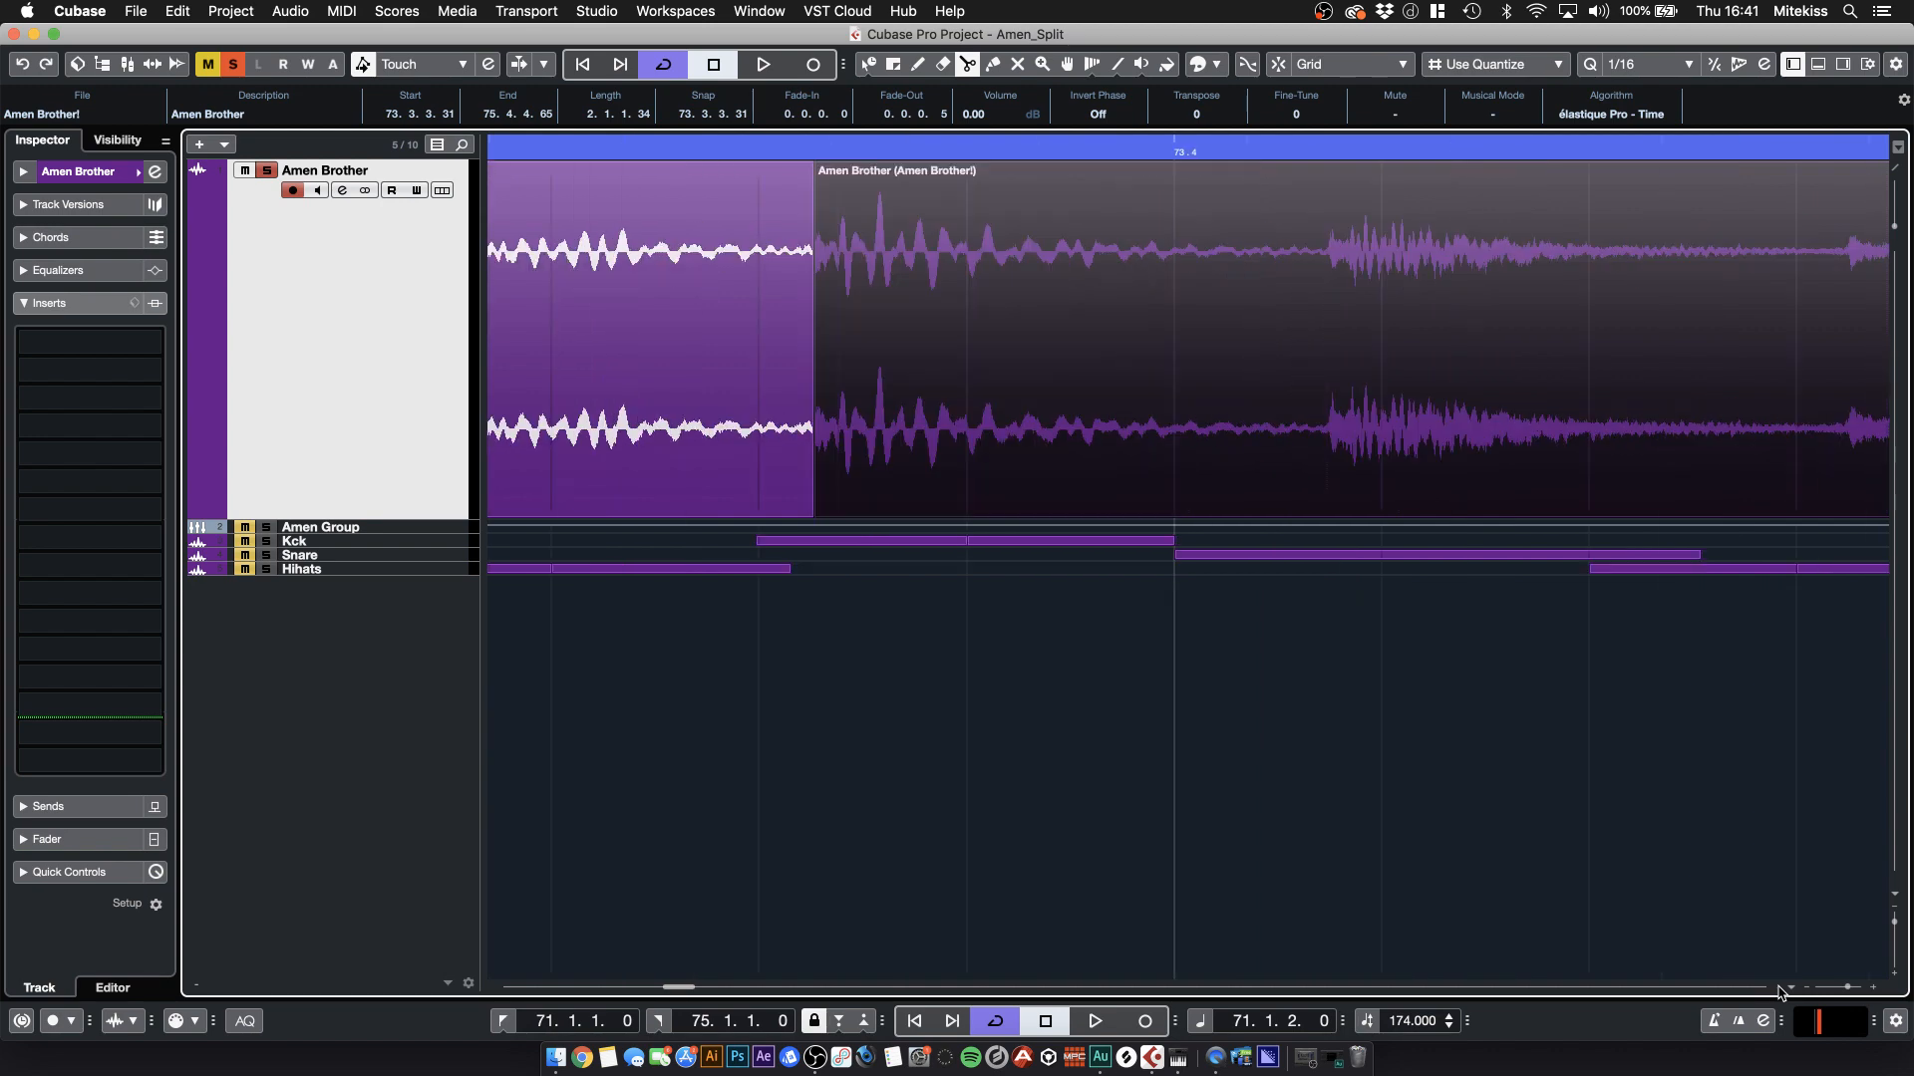
- Split the Amen Brother clip at 73.4.1.87, at the following hit, and at 74.1.1.62 and 74.1.2.91
left_click(768, 307)
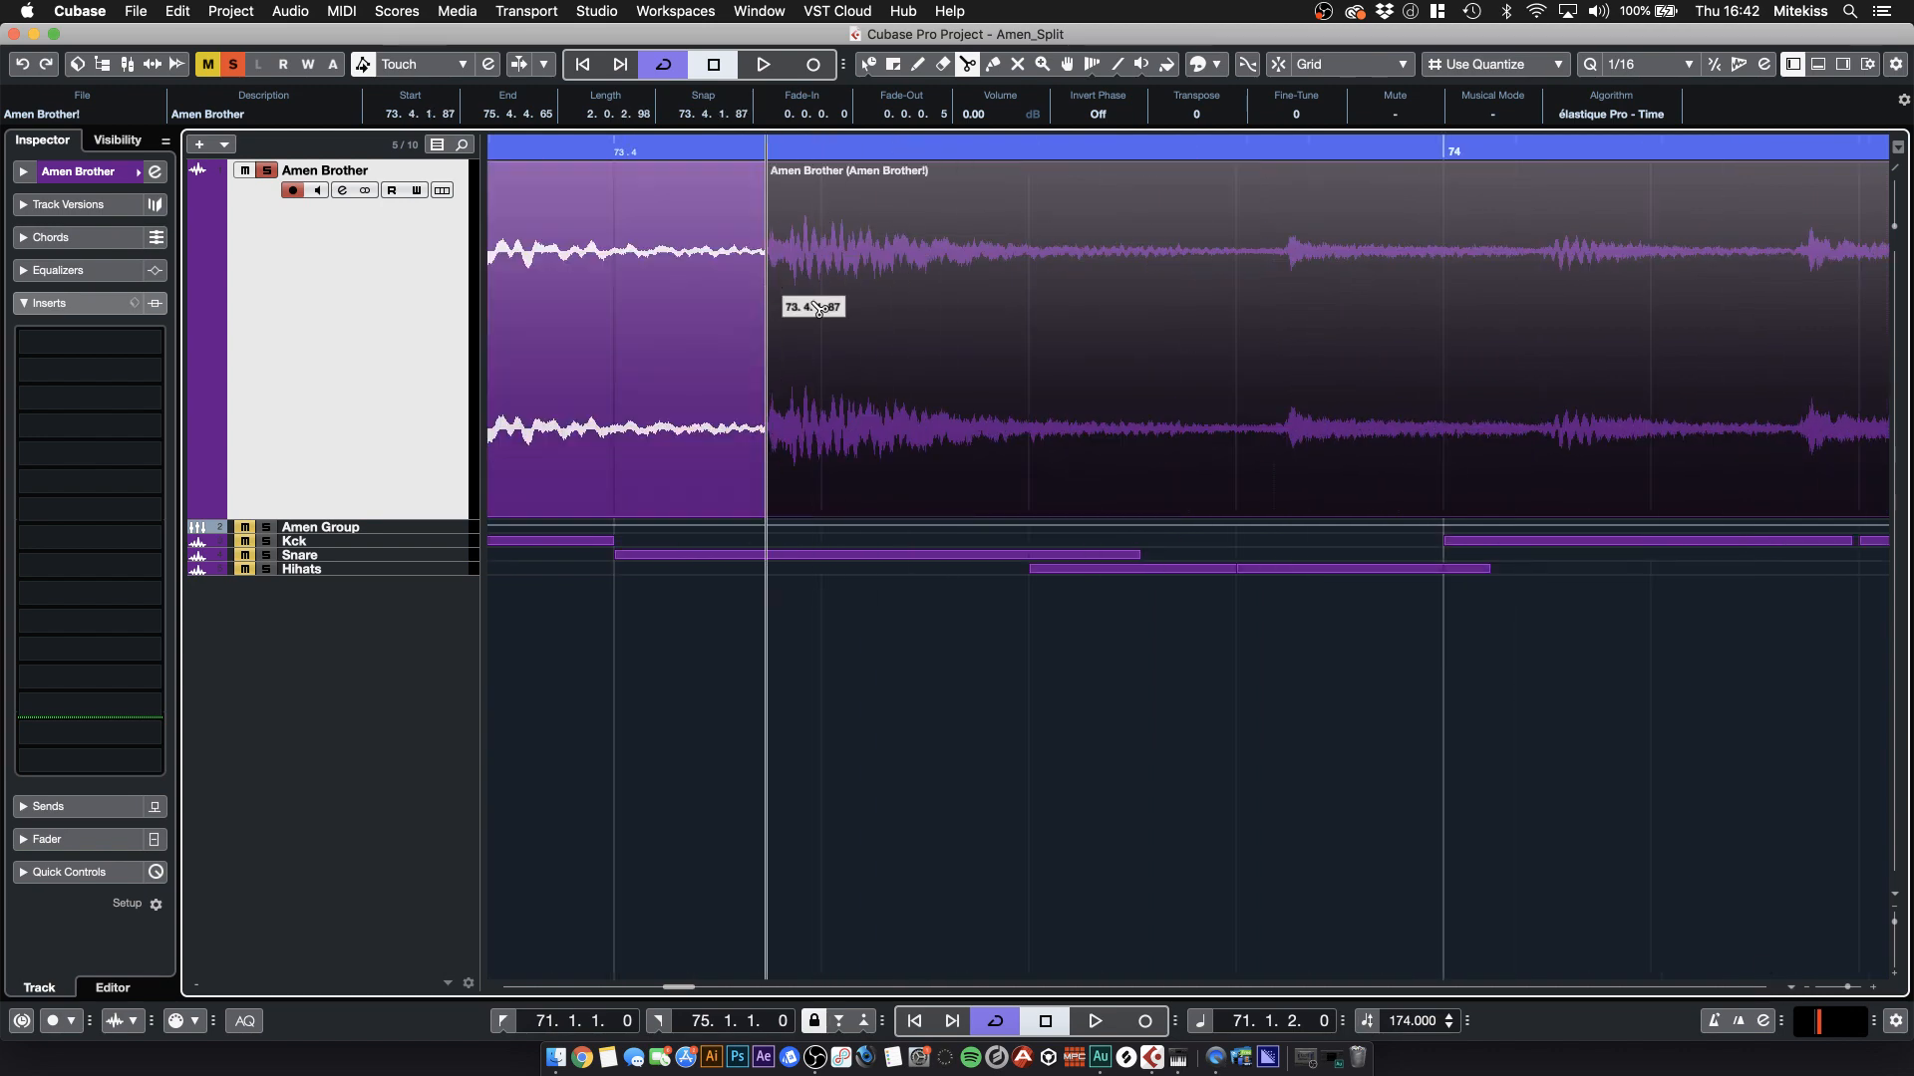
left_click(1291, 344)
left_click(1553, 347)
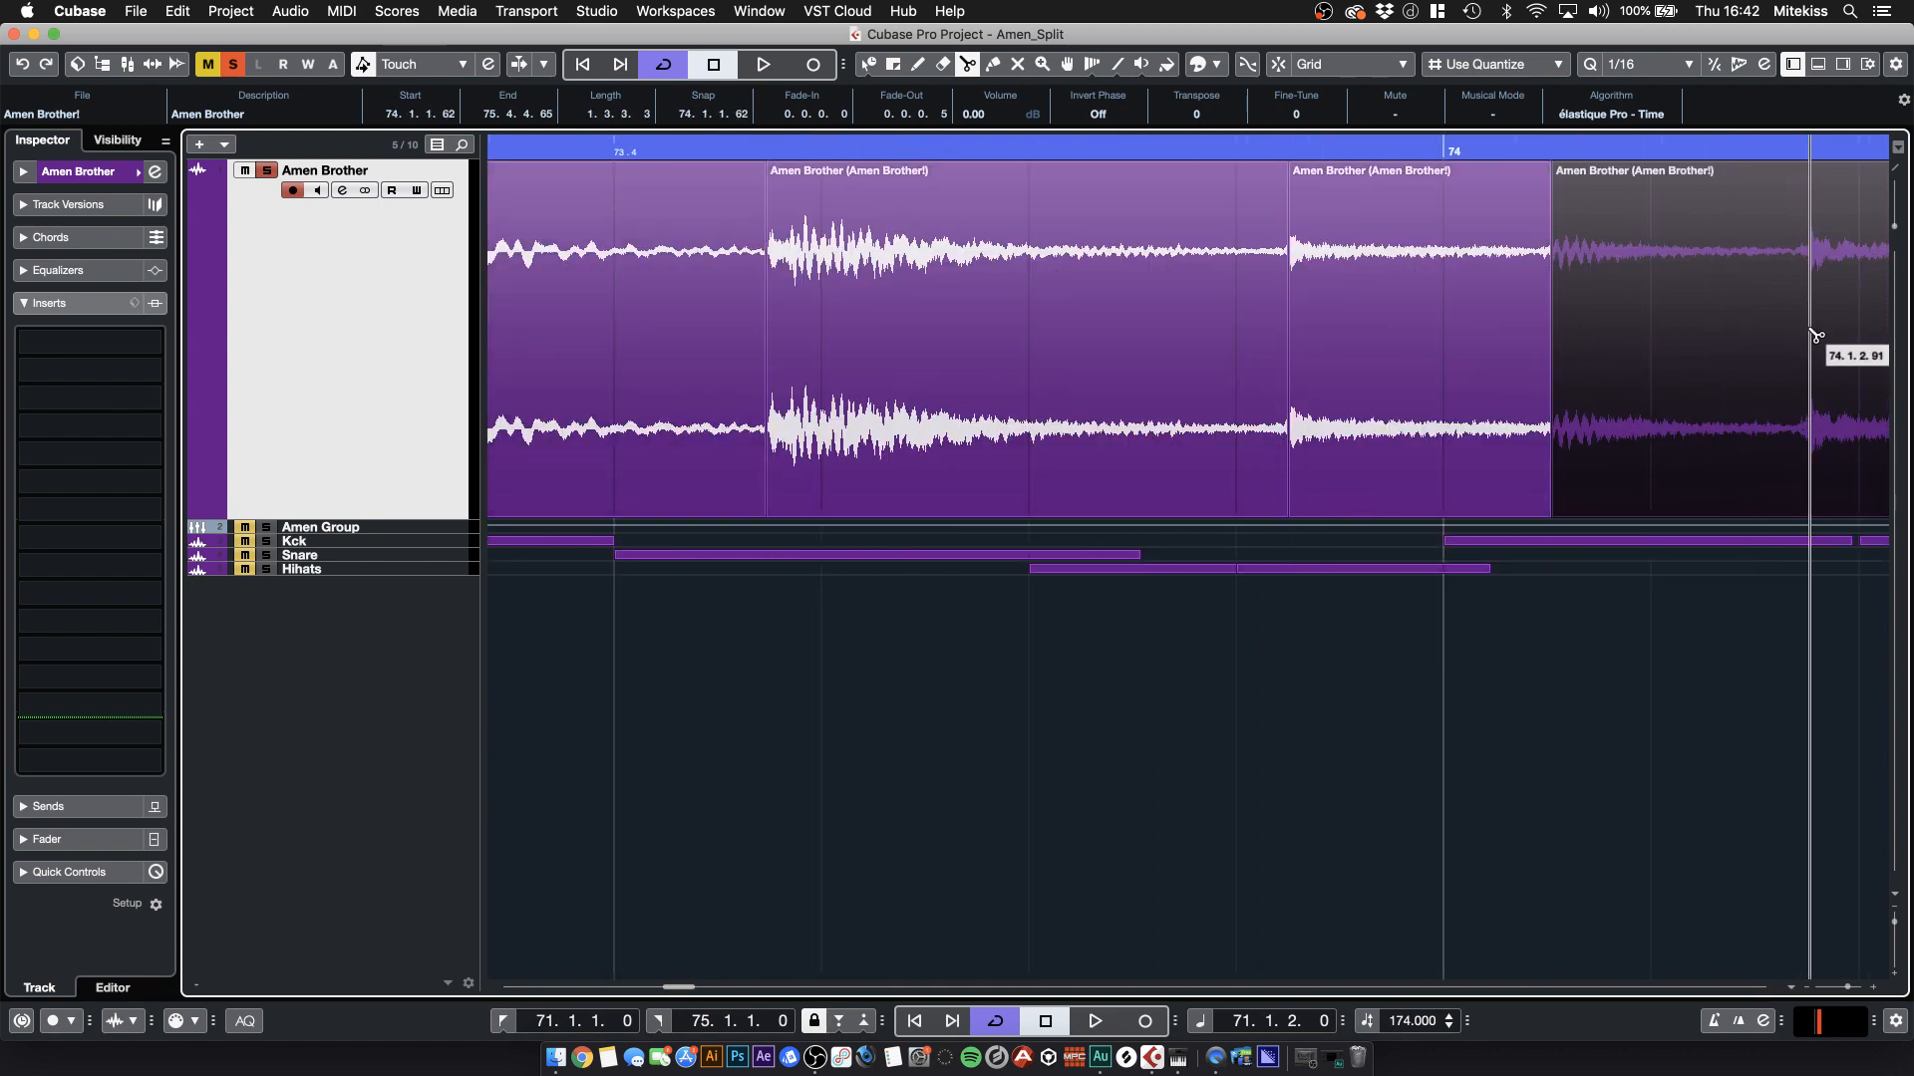
left_click(1804, 335)
- Split the Amen Brother clip at the soft hit before 74.2, at 74.2.1.26 and at 74.2.3.81
scroll(1775, 989, "right", 8)
scroll(1775, 990, "right", 3)
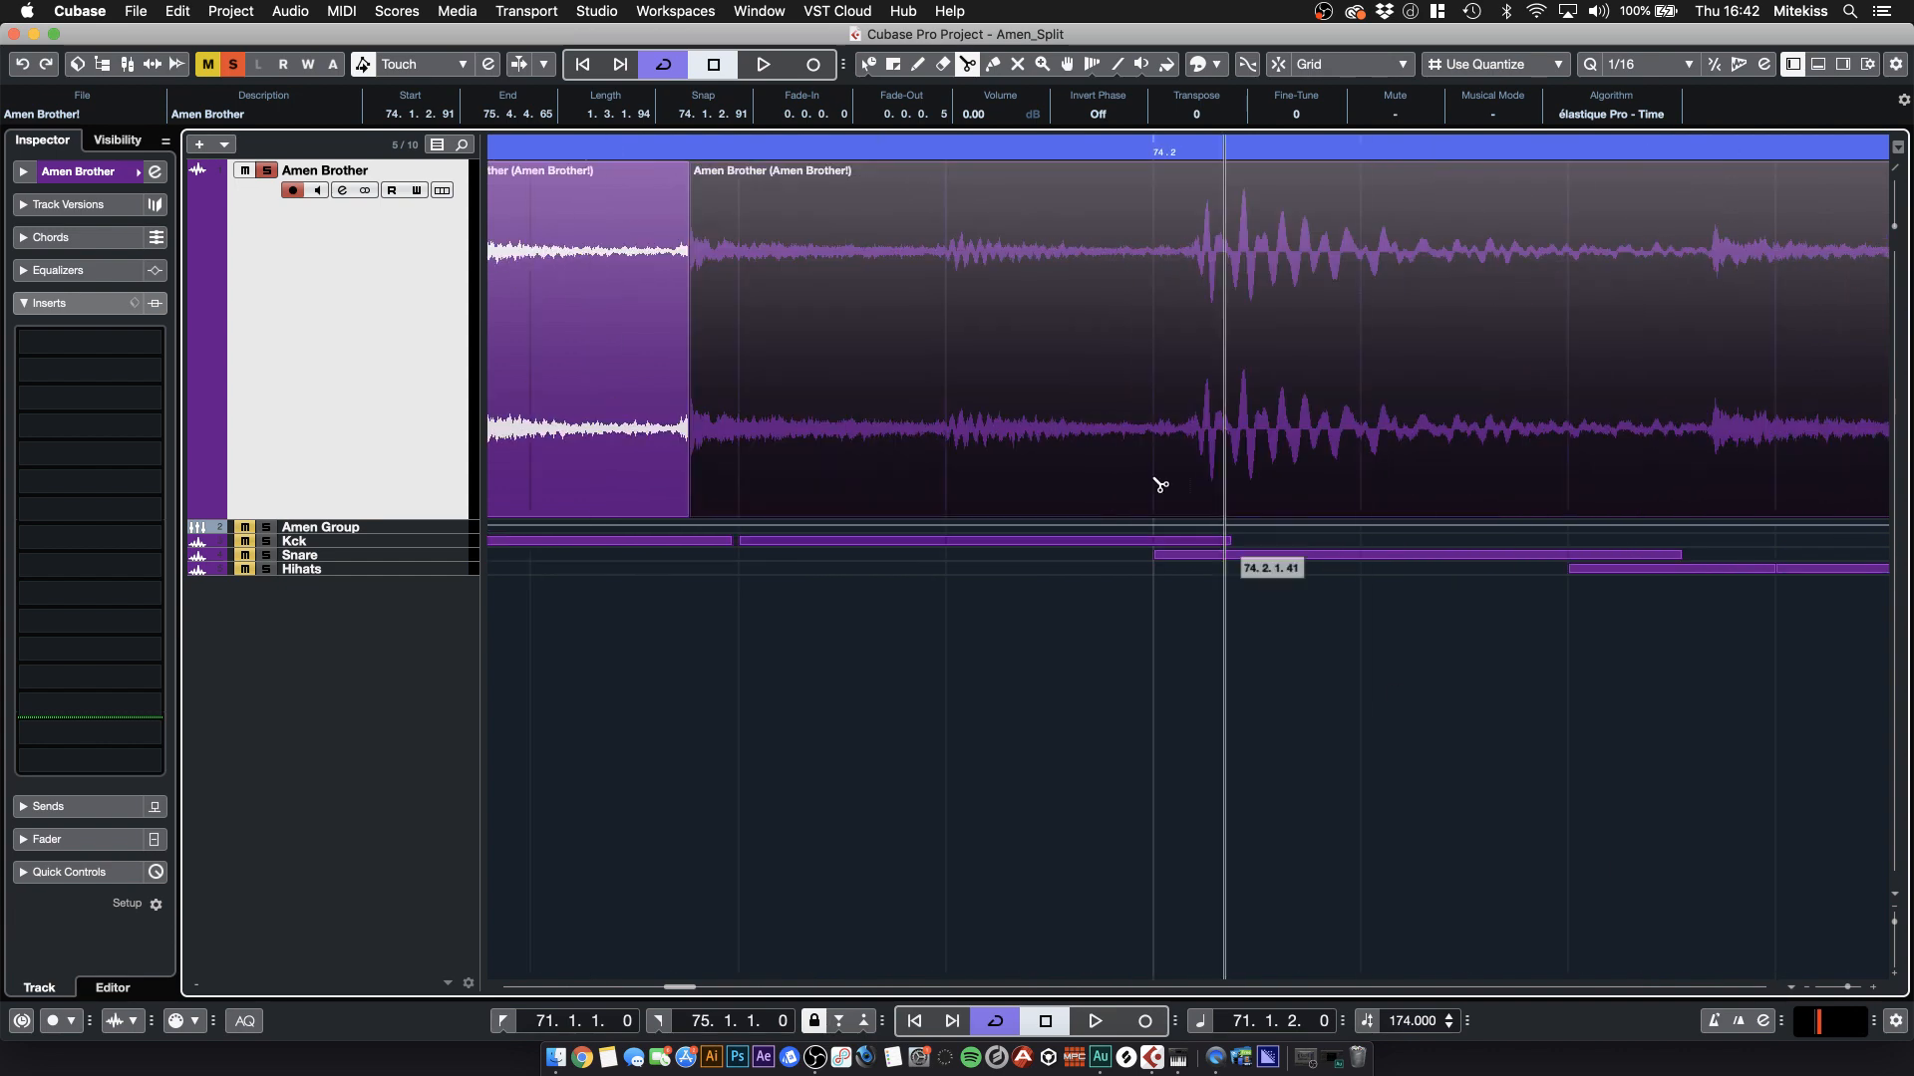
left_click(948, 317)
left_click(1198, 337)
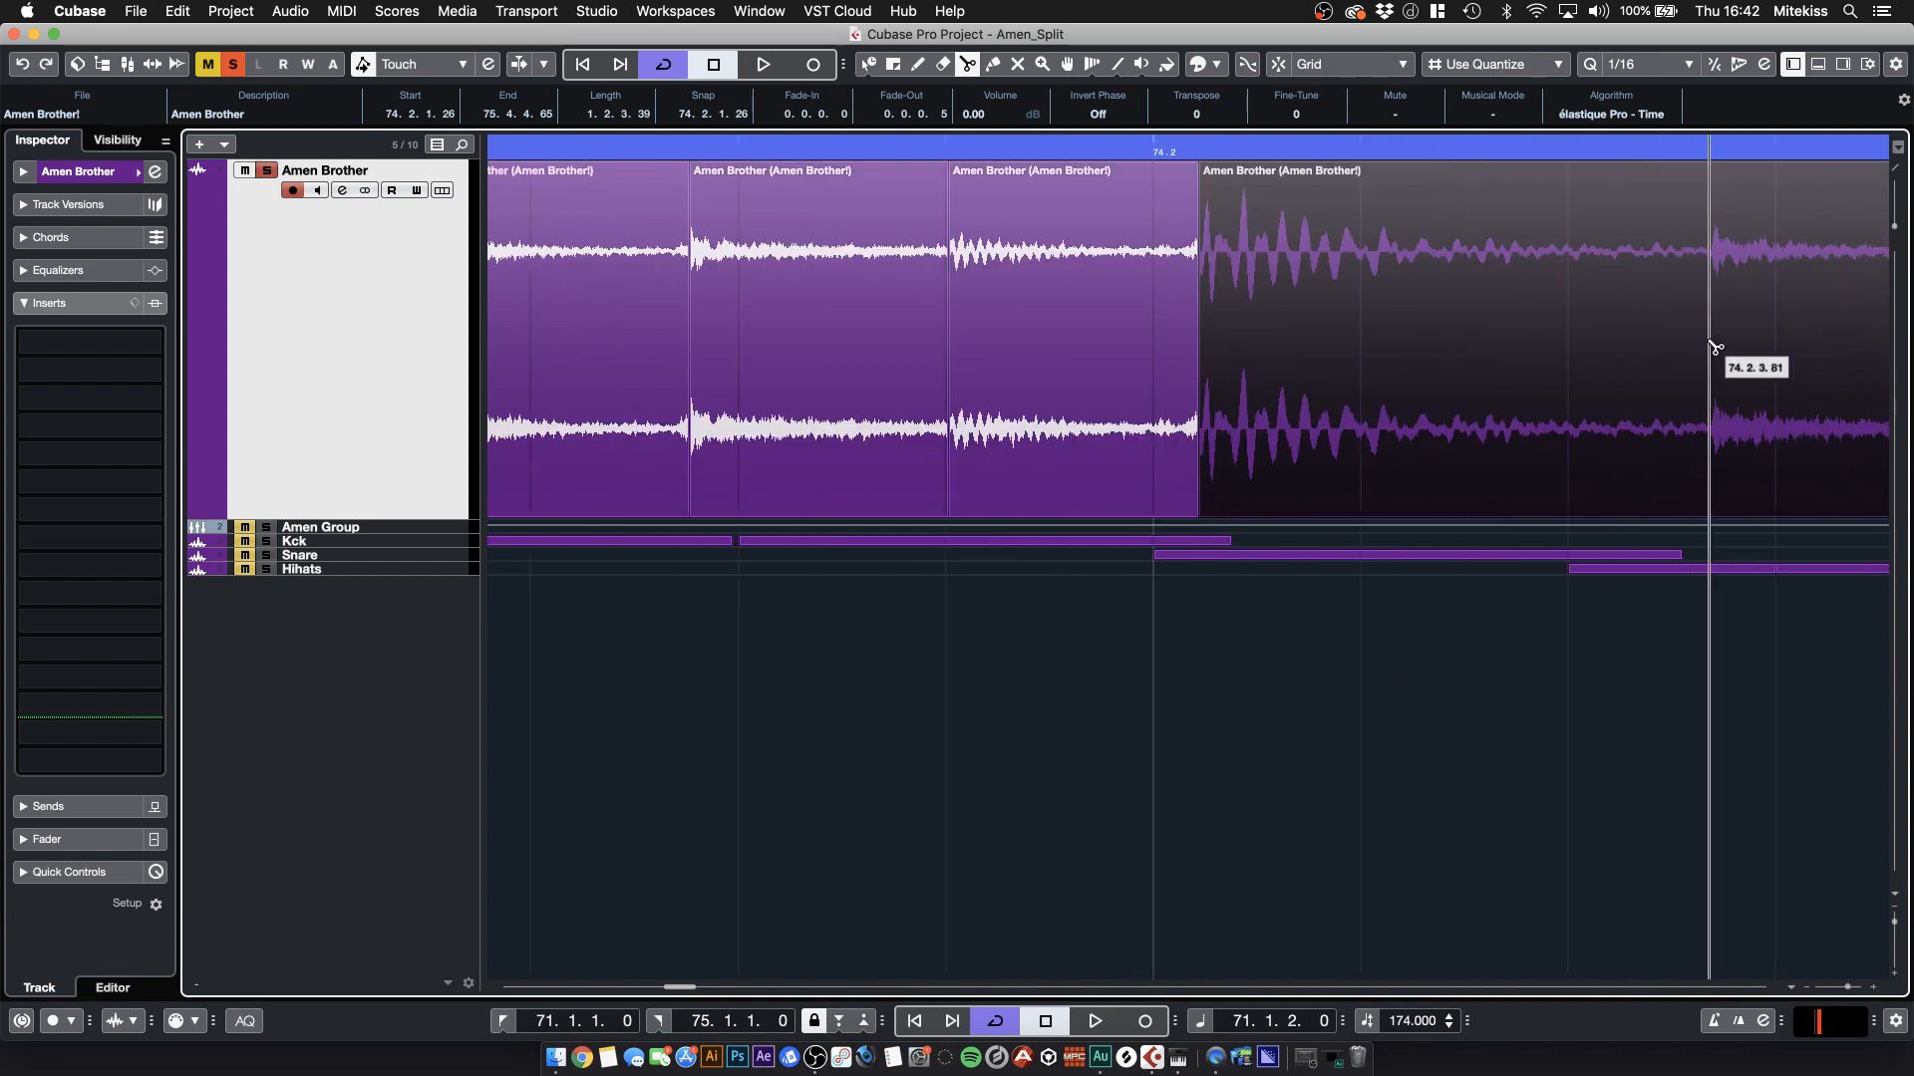
left_click(1710, 357)
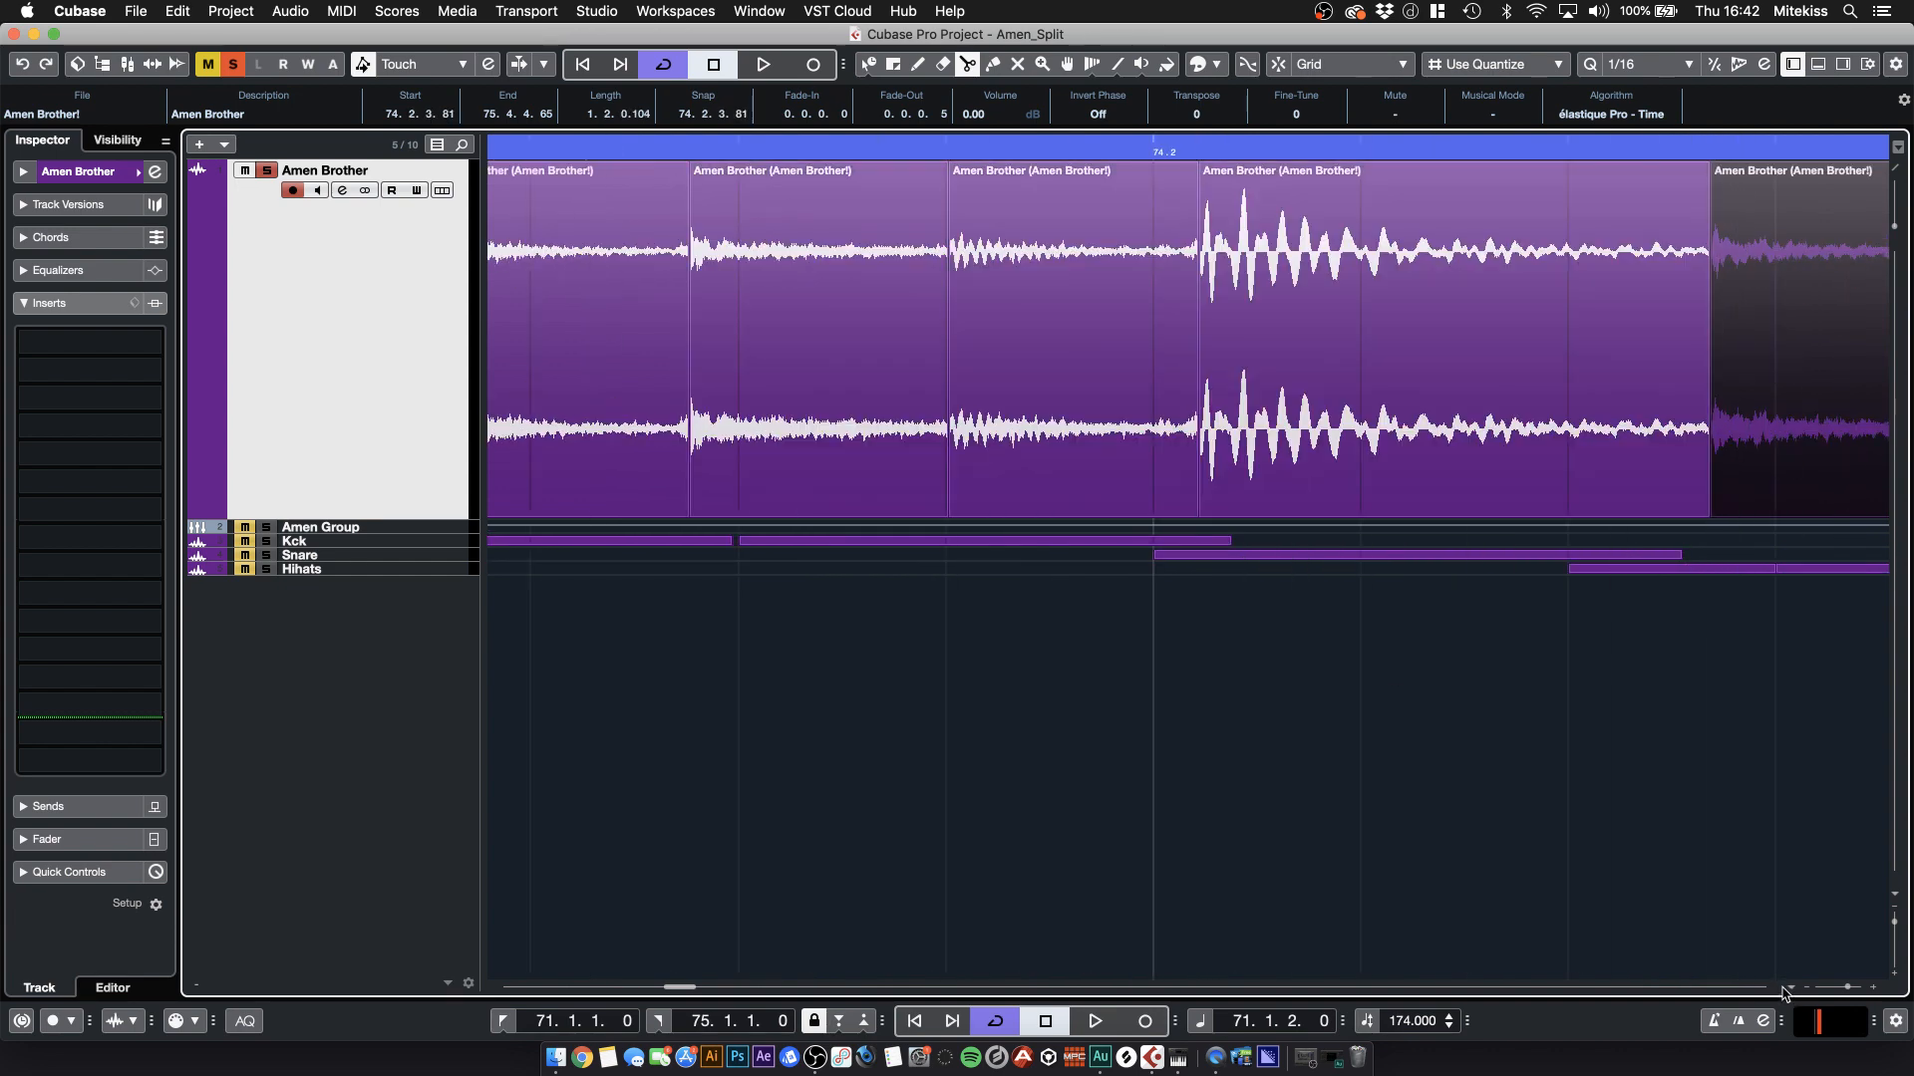
- Split the Amen Brother clip at 74.3.2.22, at the hit just before 74.4, at 74.4.3.18 and at the soft hit between those last two
scroll(1775, 989, "right", 15)
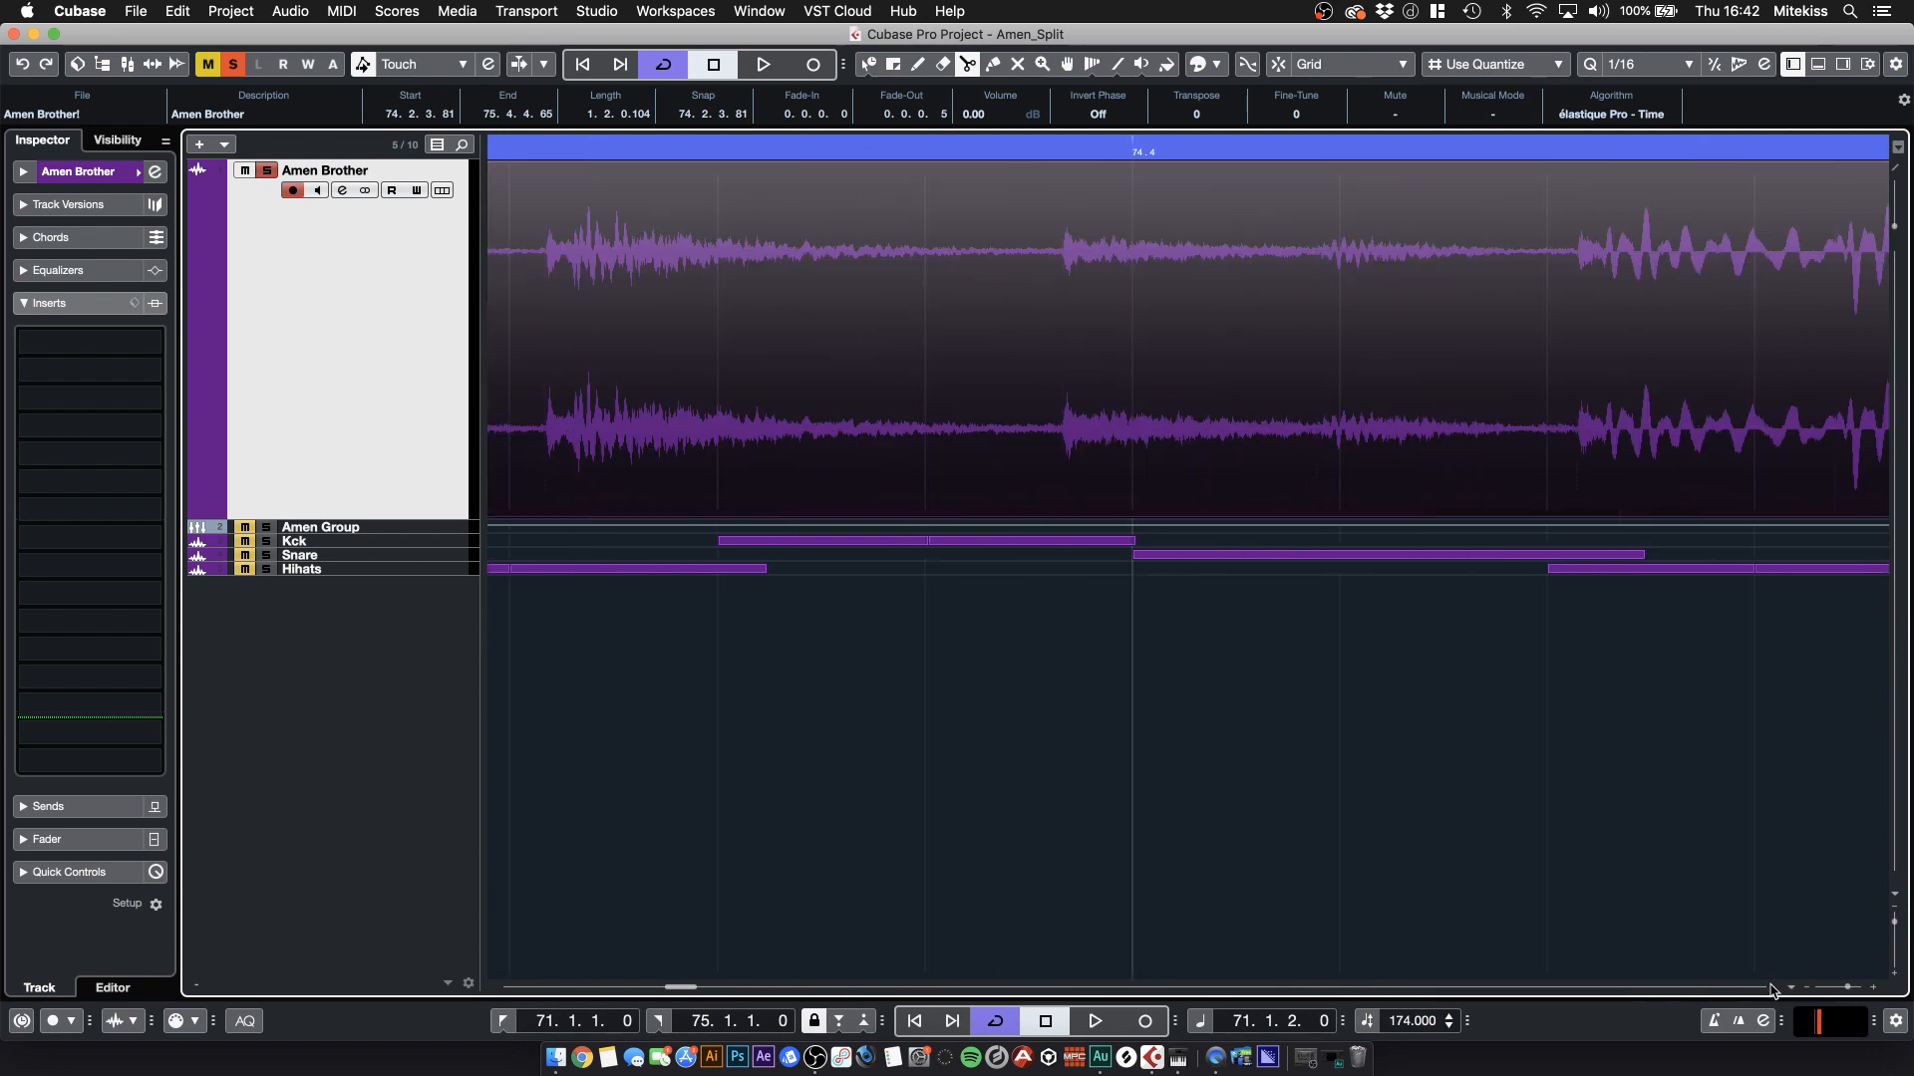
left_click(547, 411)
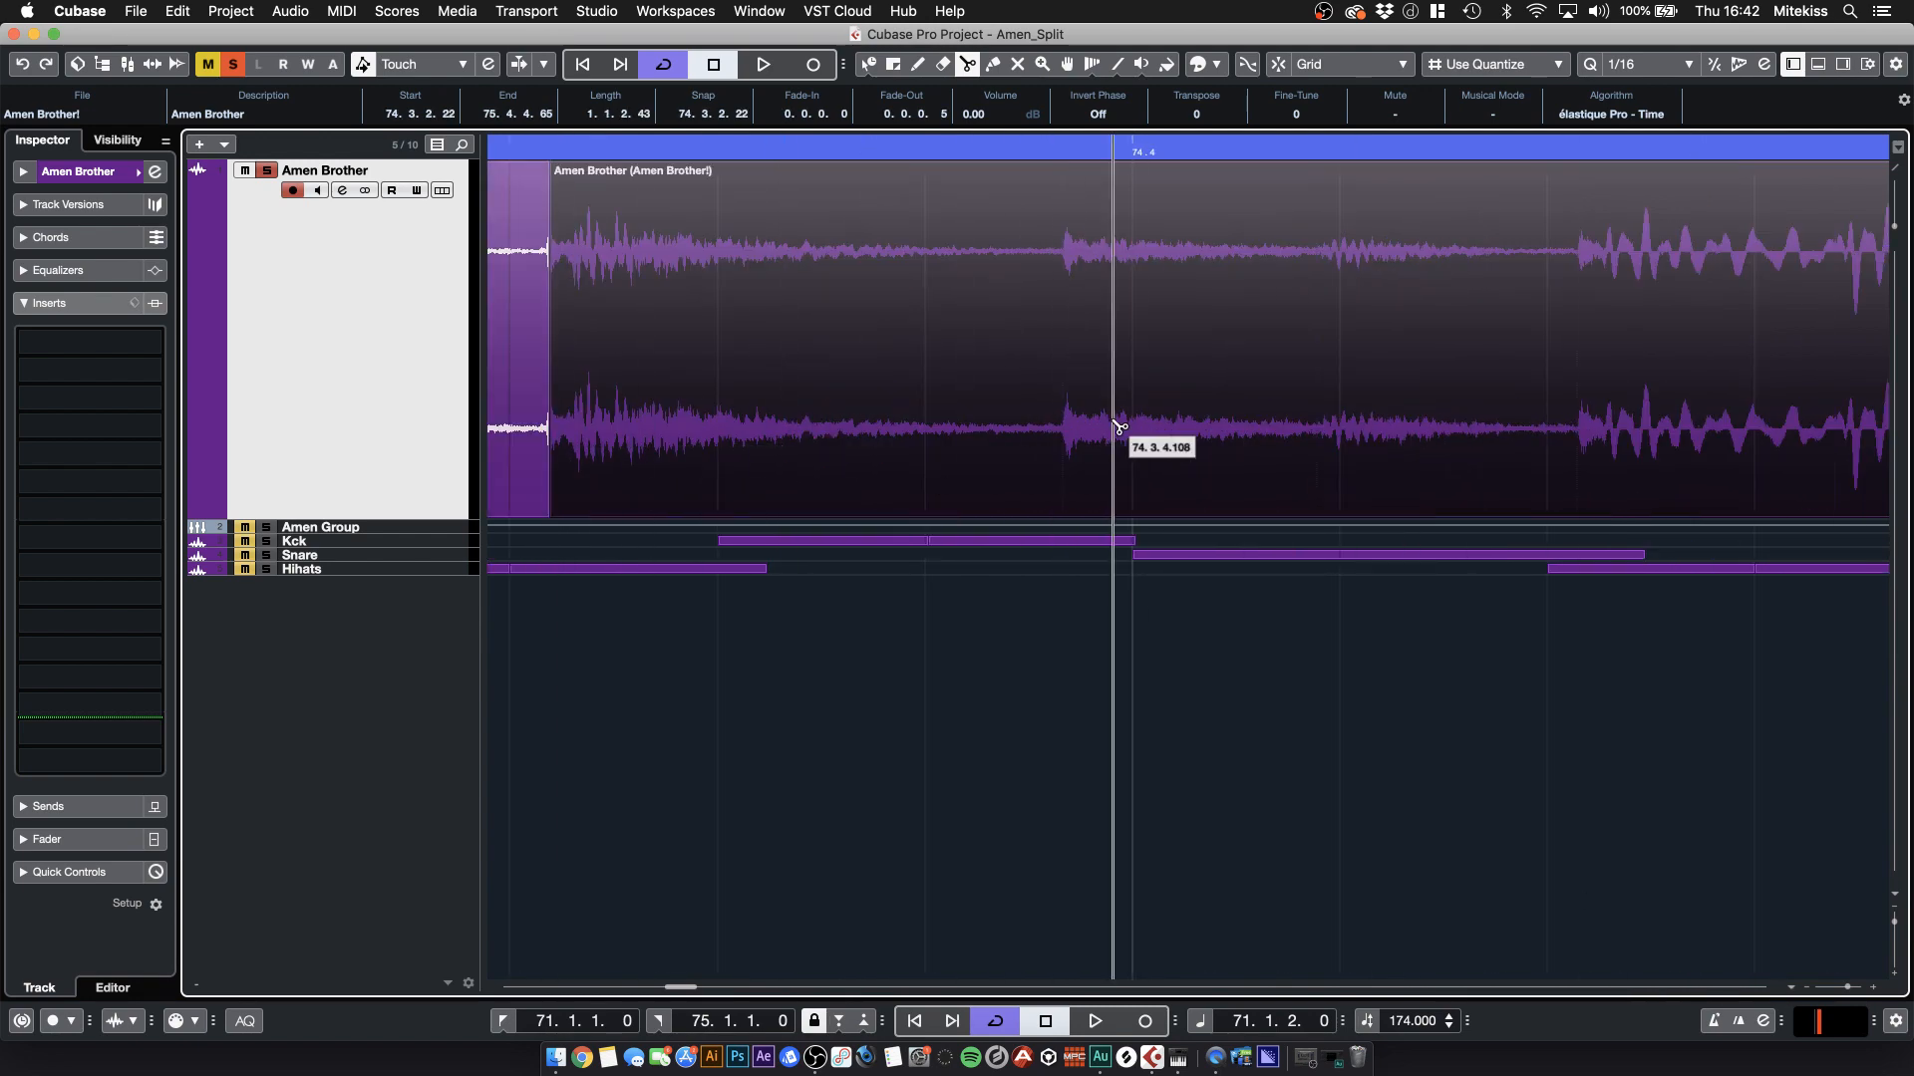
left_click(1064, 429)
left_click(1582, 427)
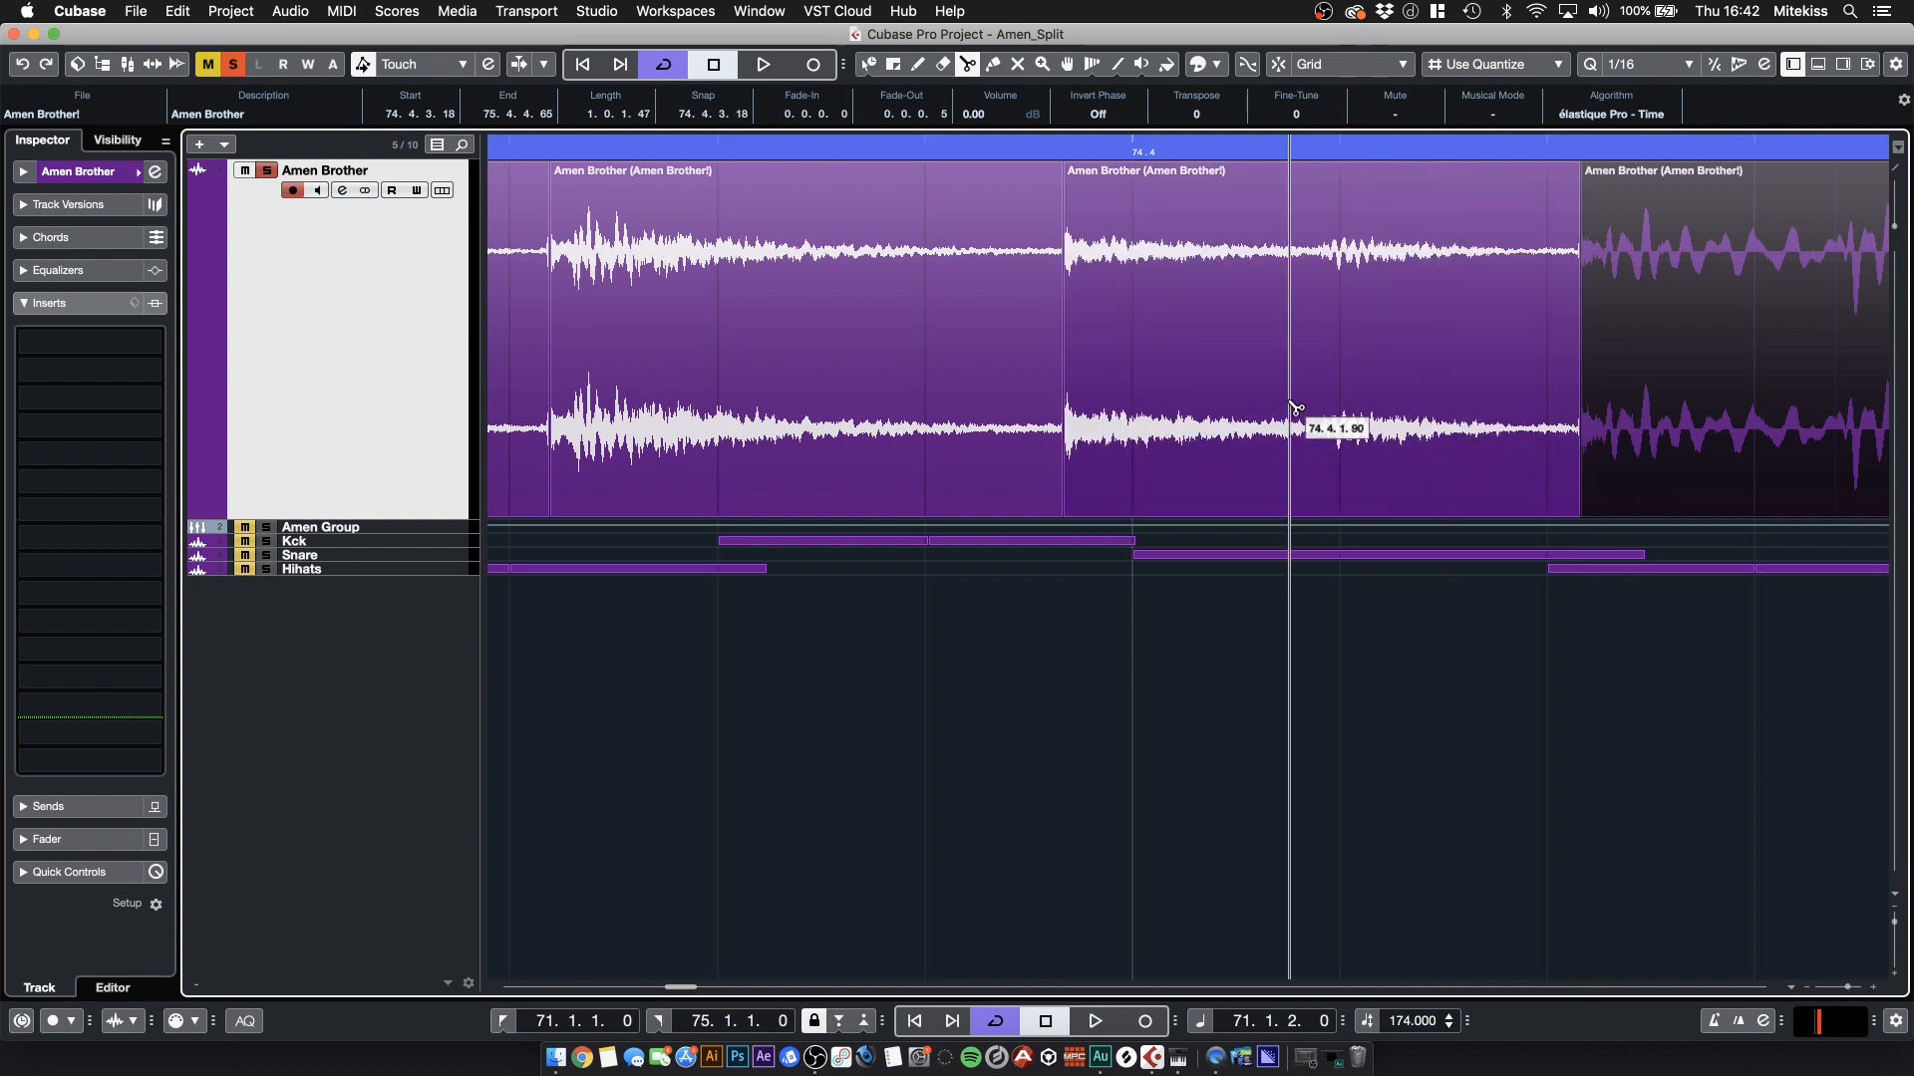
left_click(1330, 423)
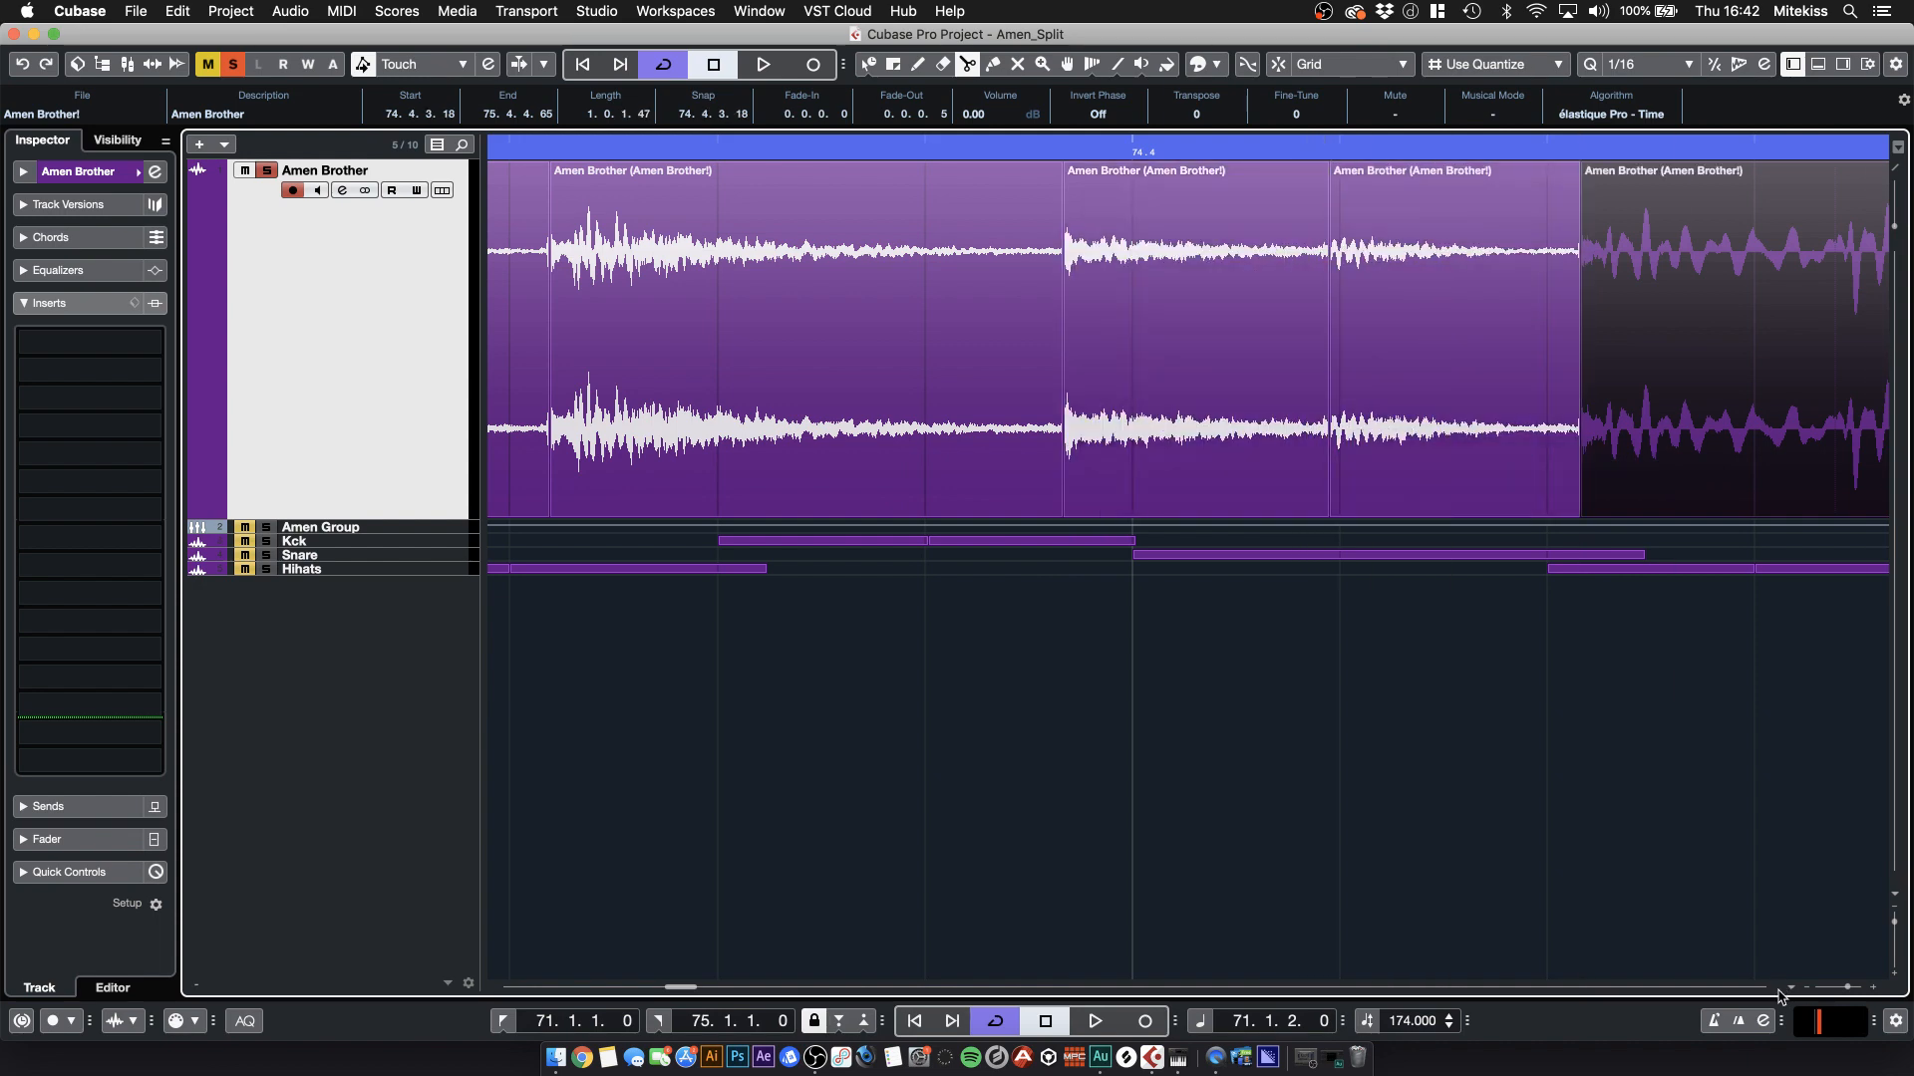
- Split the Amen Brother clip at the hits just before and after bar 75, and at 75.1.4.17 and 75.2.1.49
scroll(1625, 907, "right", 20)
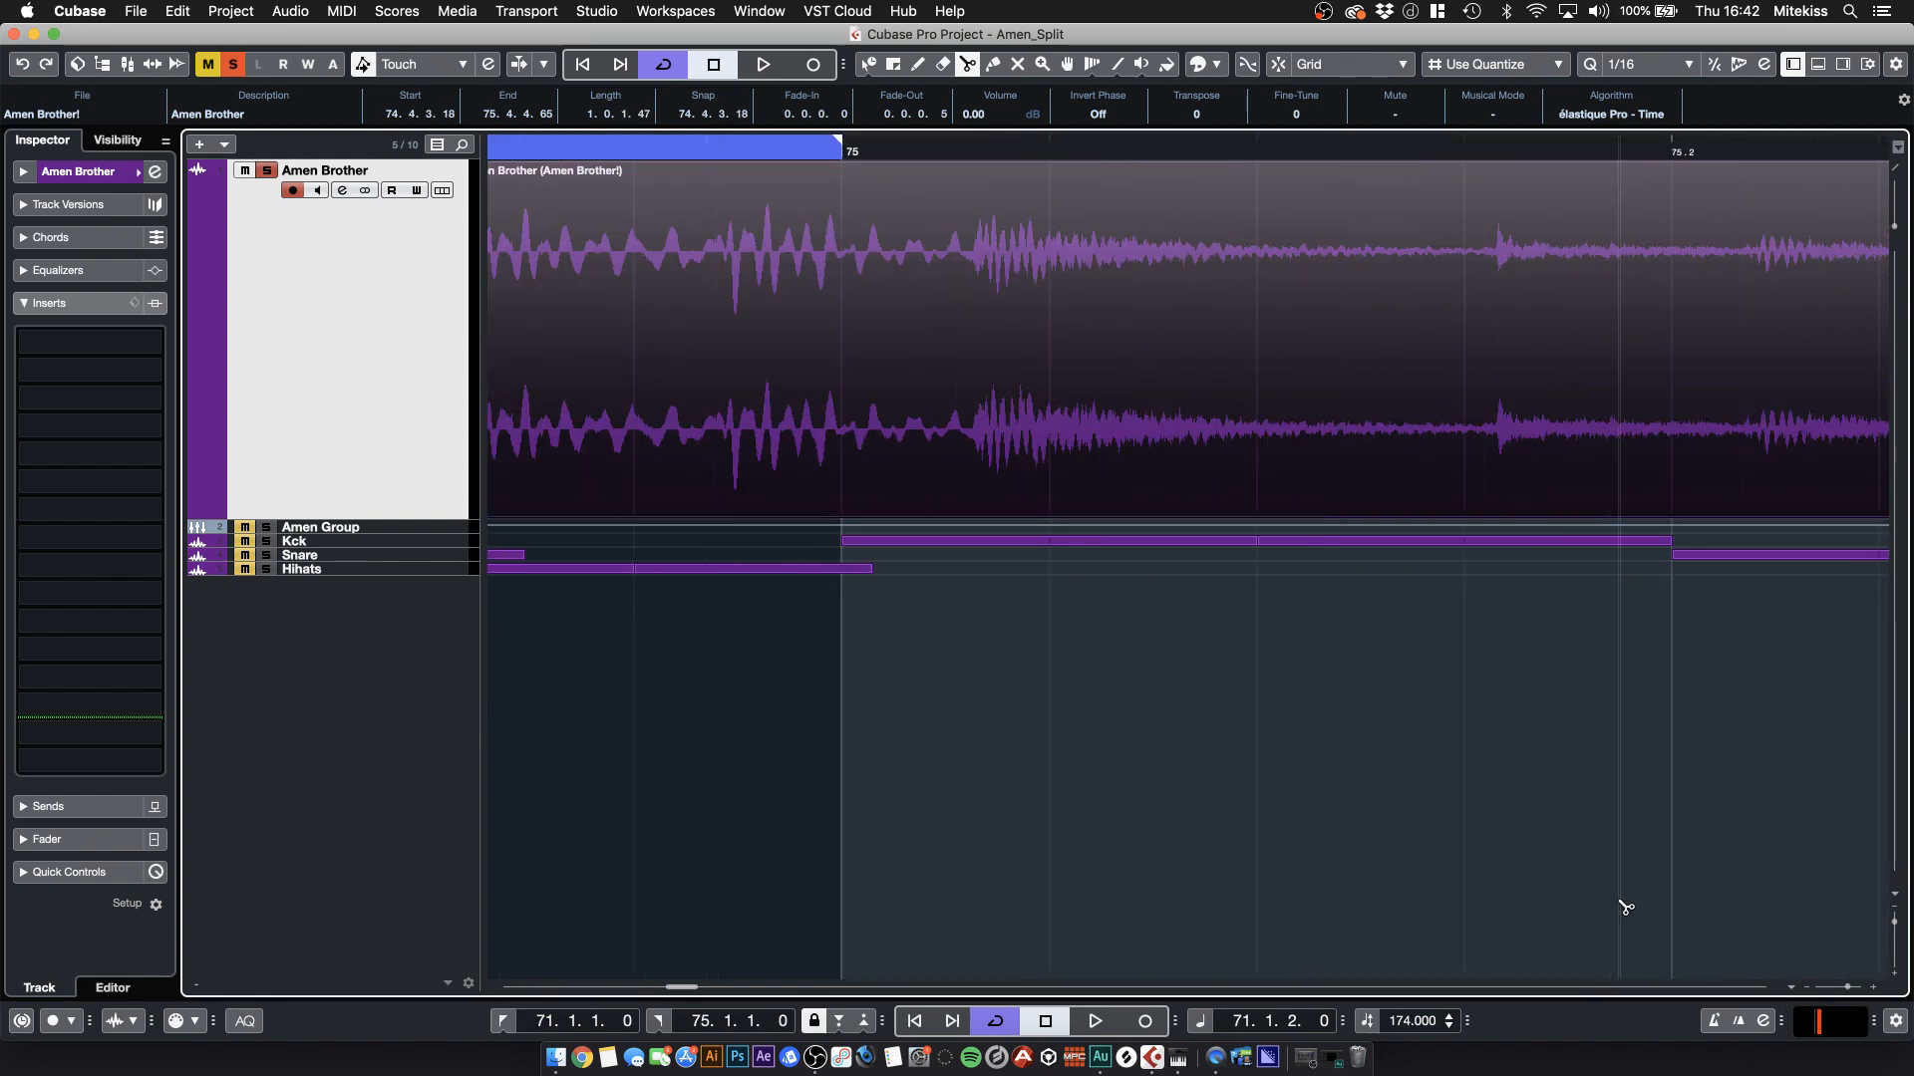
left_click(723, 439)
left_click(977, 402)
left_click(1514, 419)
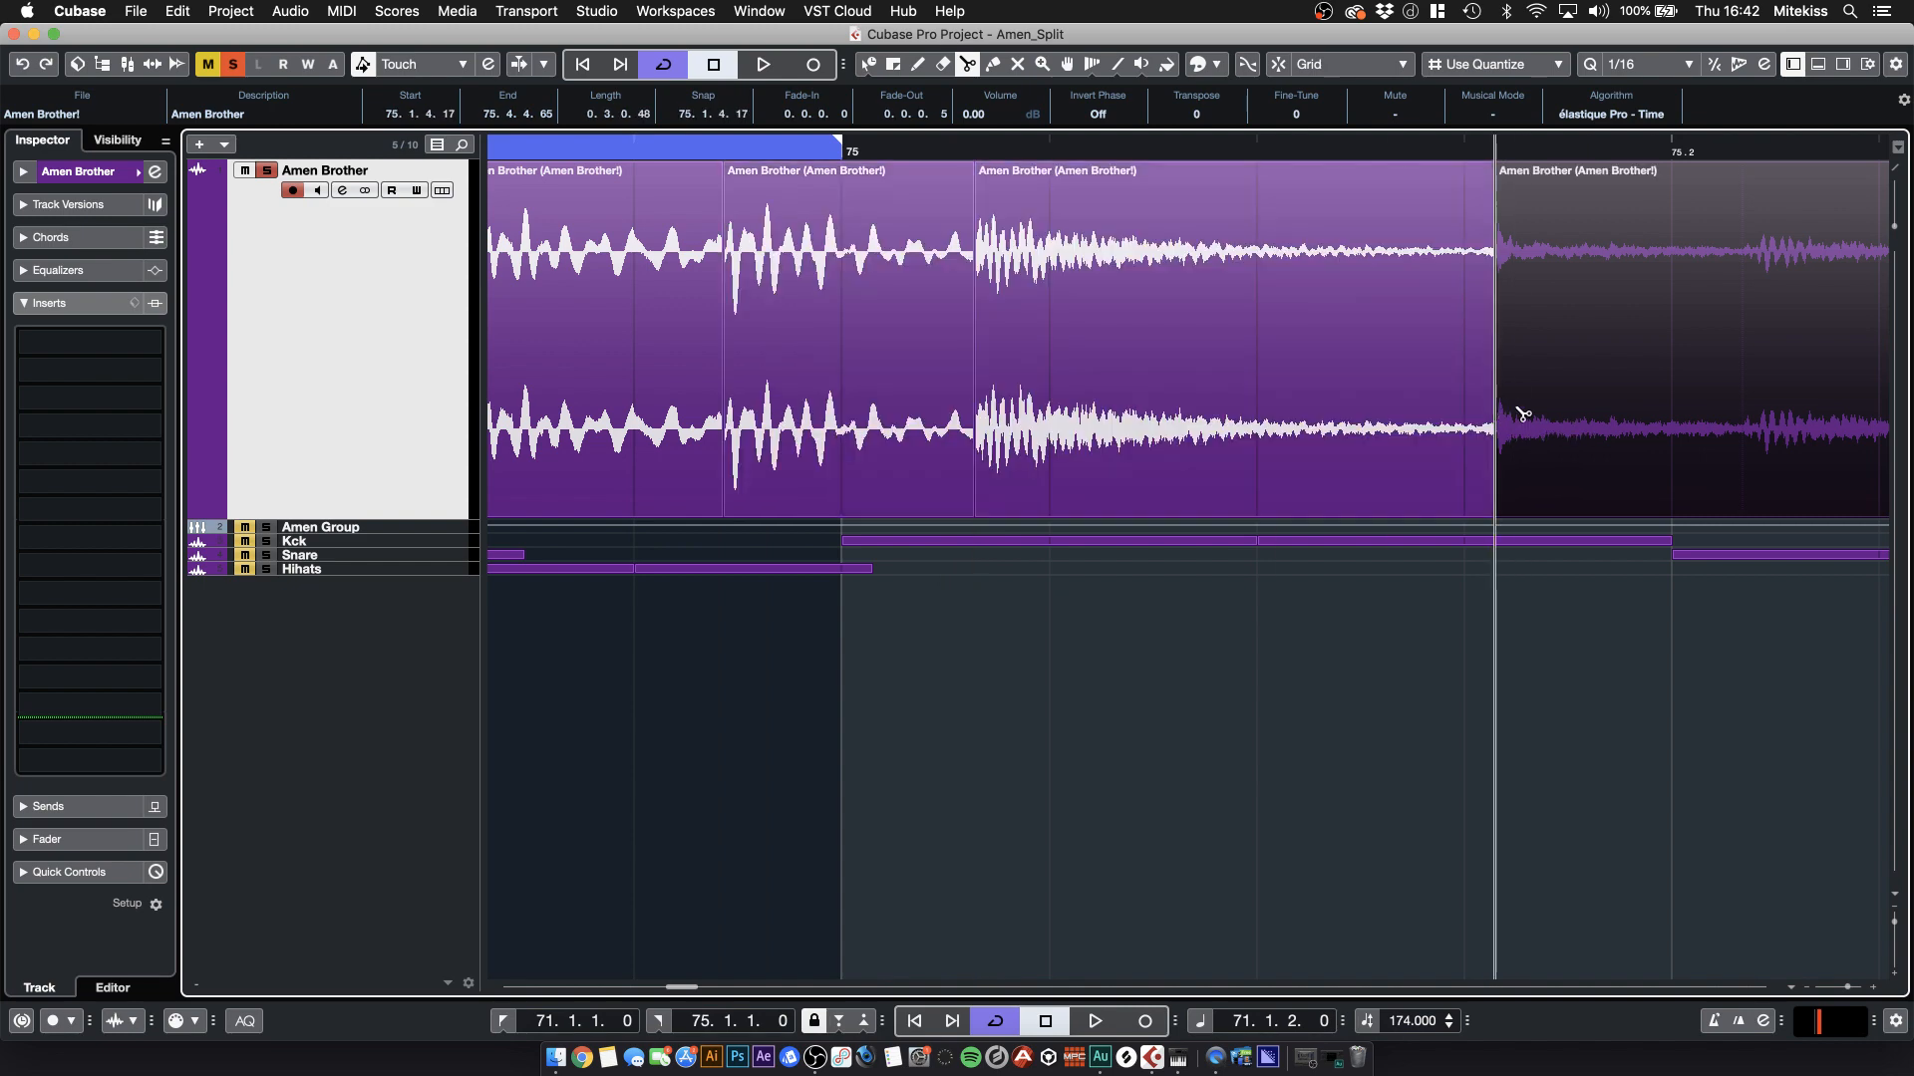
left_click(1760, 428)
- Split the Amen Brother clip at 75.2.2.72, at the soft hit before 75.3, and at 75.3.1.11
scroll(792, 348, "right", 20)
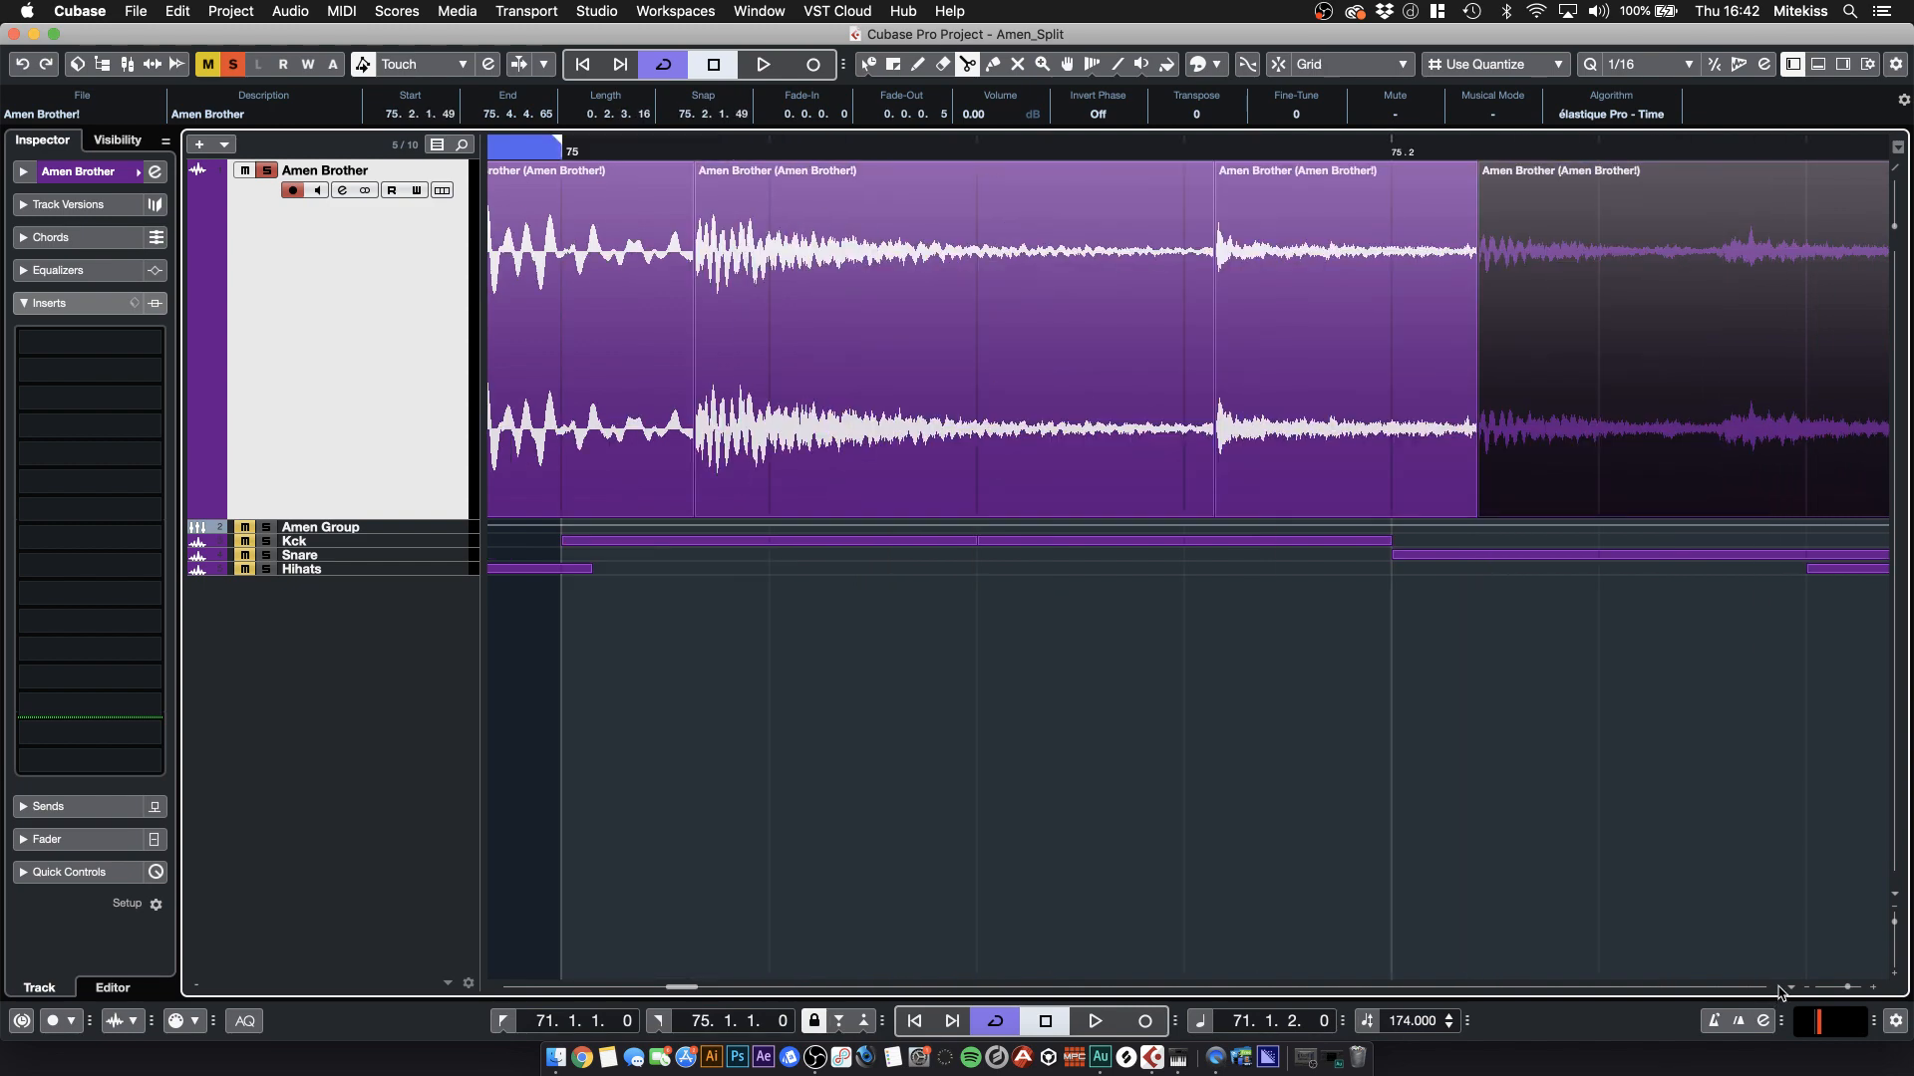
left_click(608, 376)
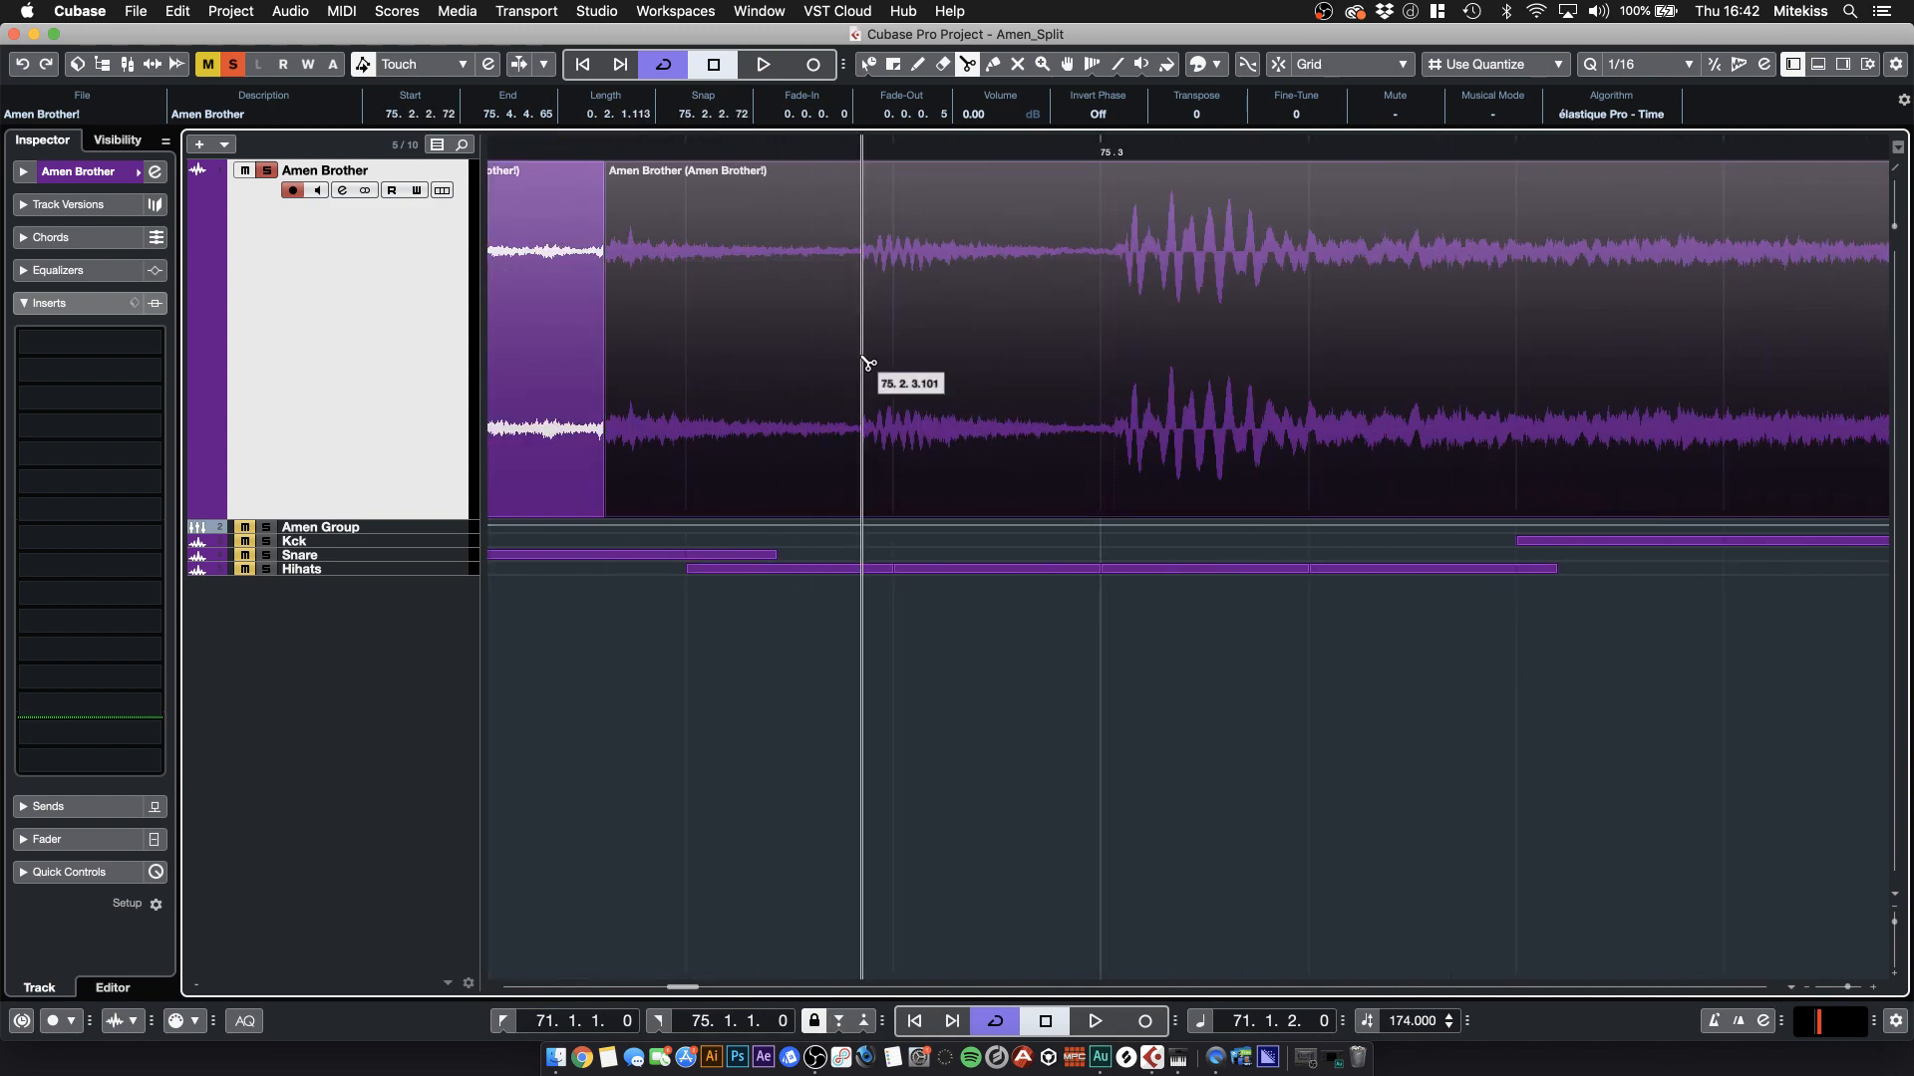
left_click(869, 375)
left_click(1128, 376)
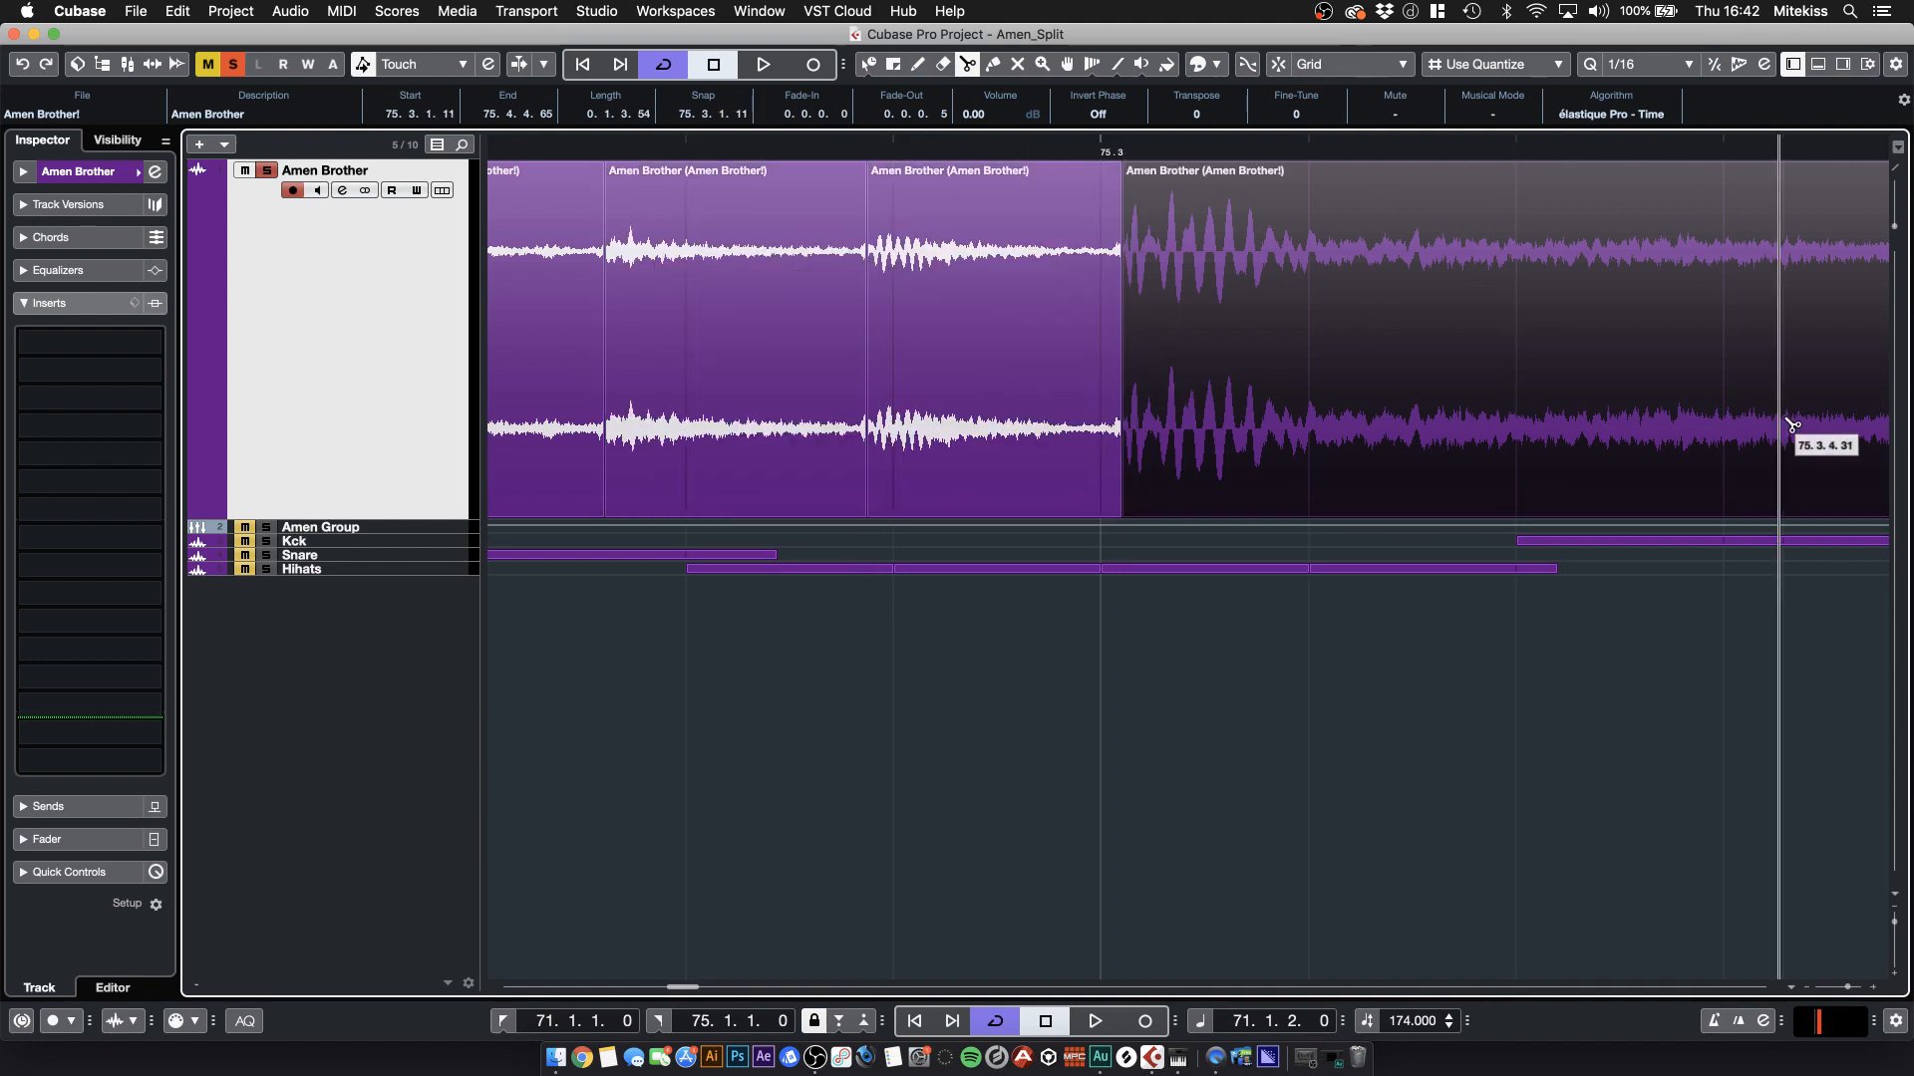
- Split the Amen Brother clip at its final hit and where the audio ends, and delete the silent tail
scroll(1296, 598, "right", 20)
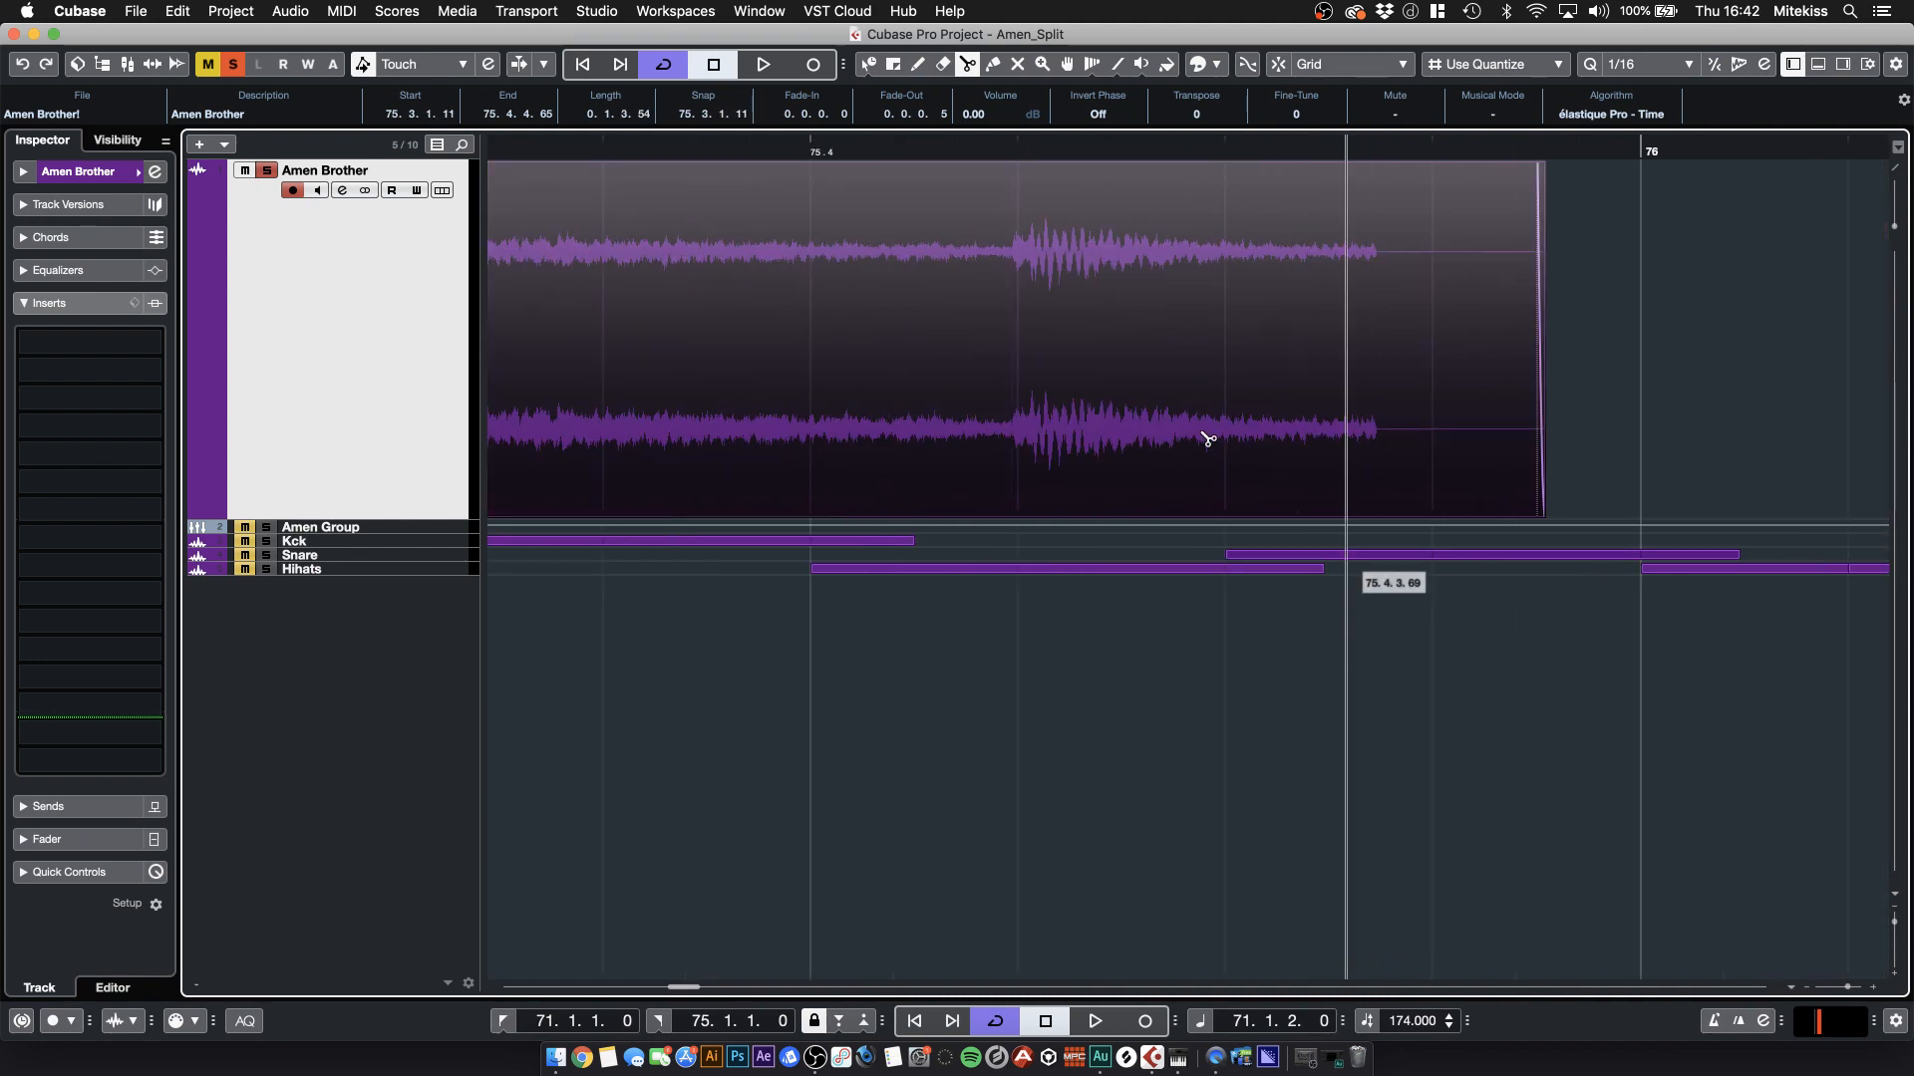
left_click(1017, 414)
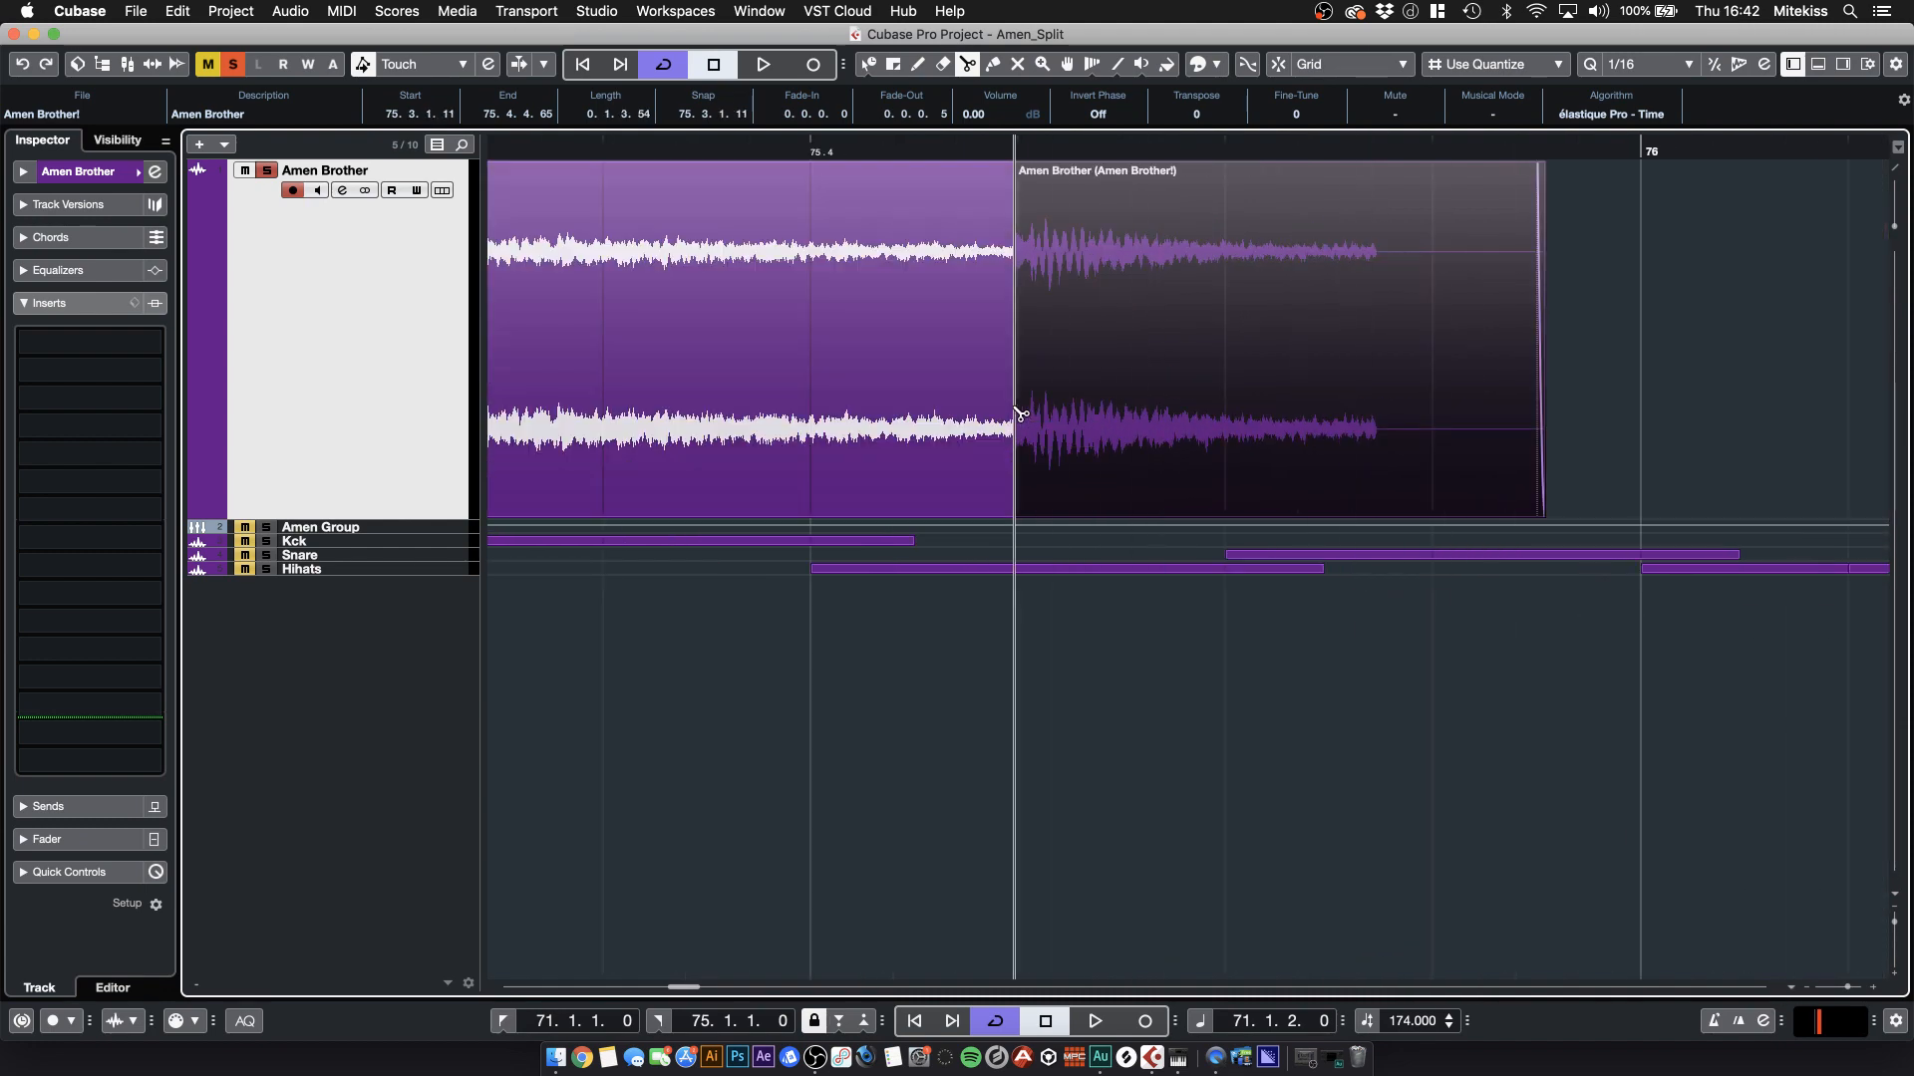
left_click(1381, 412)
key("1")
key("Delete")
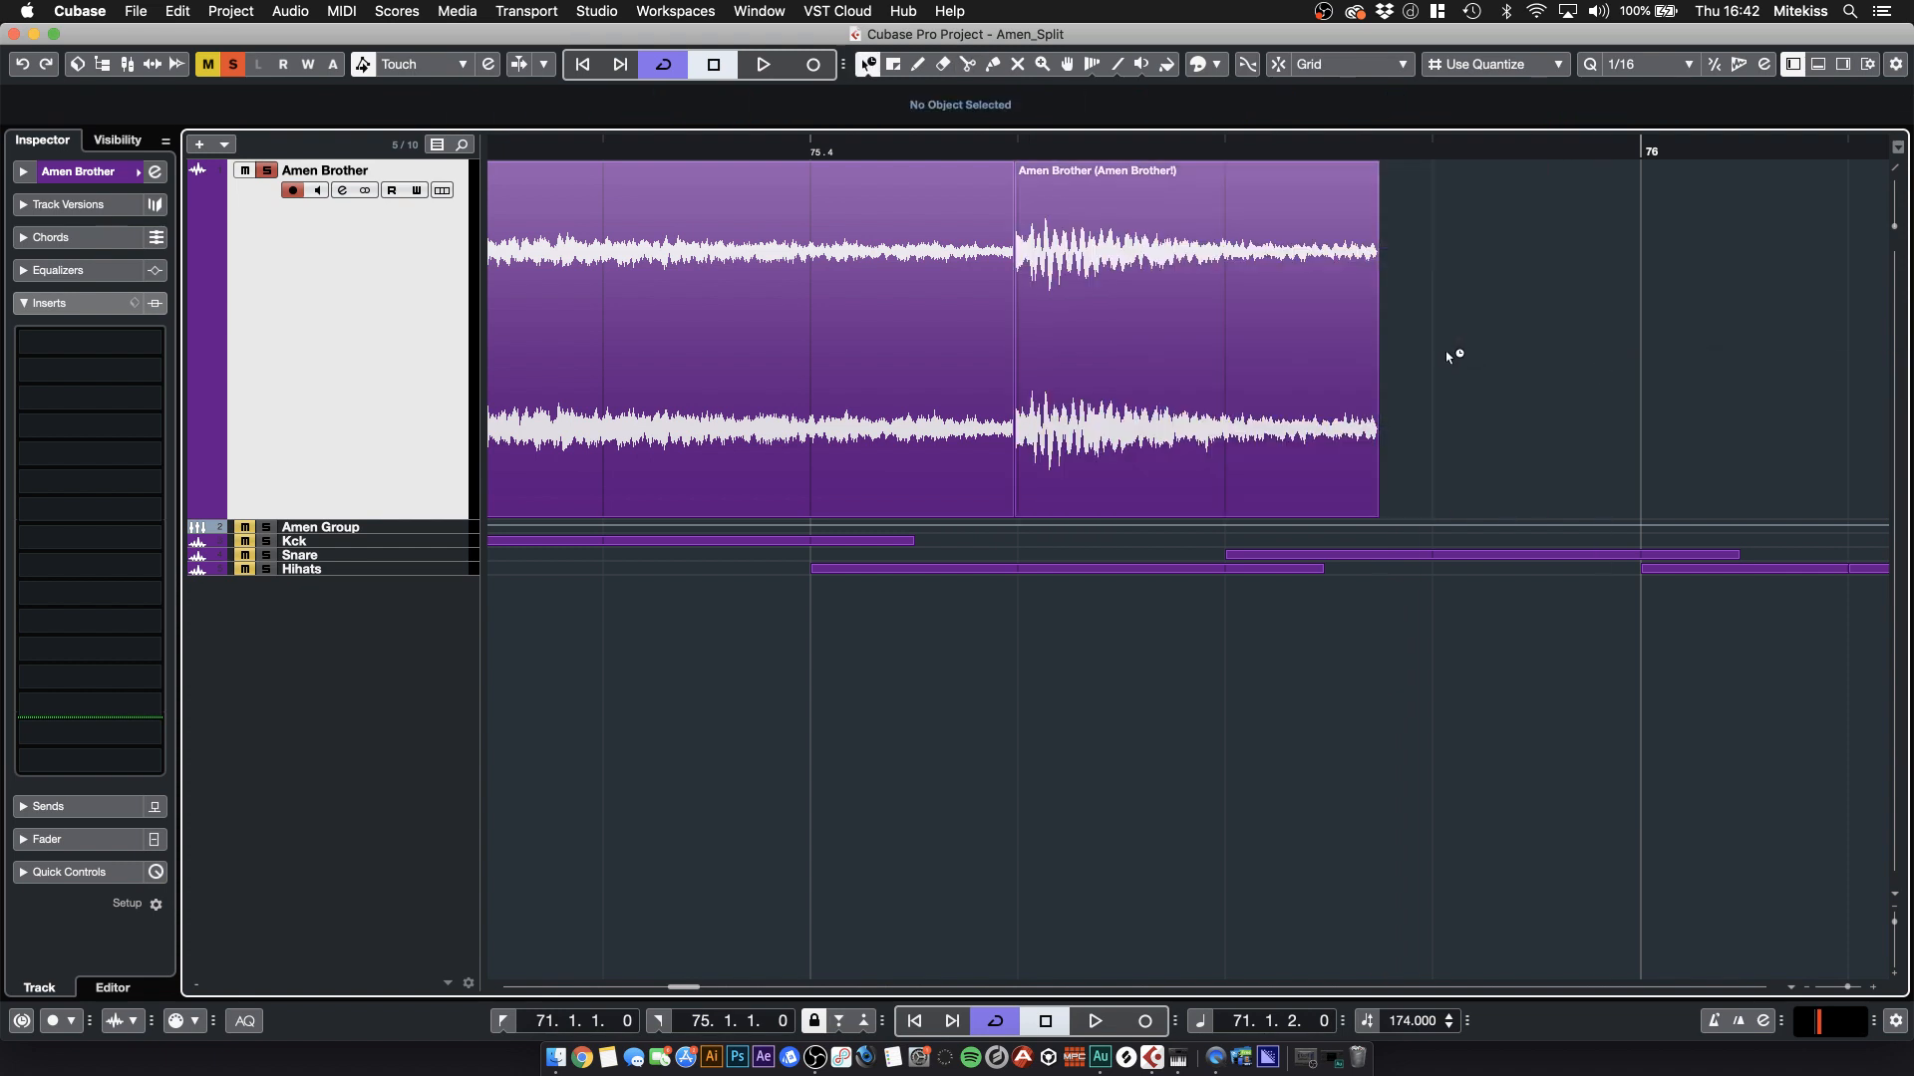
key("1")
- Add two stereo audio tracks below the Amen Brother track
left_click_drag(1845, 990, 1837, 990)
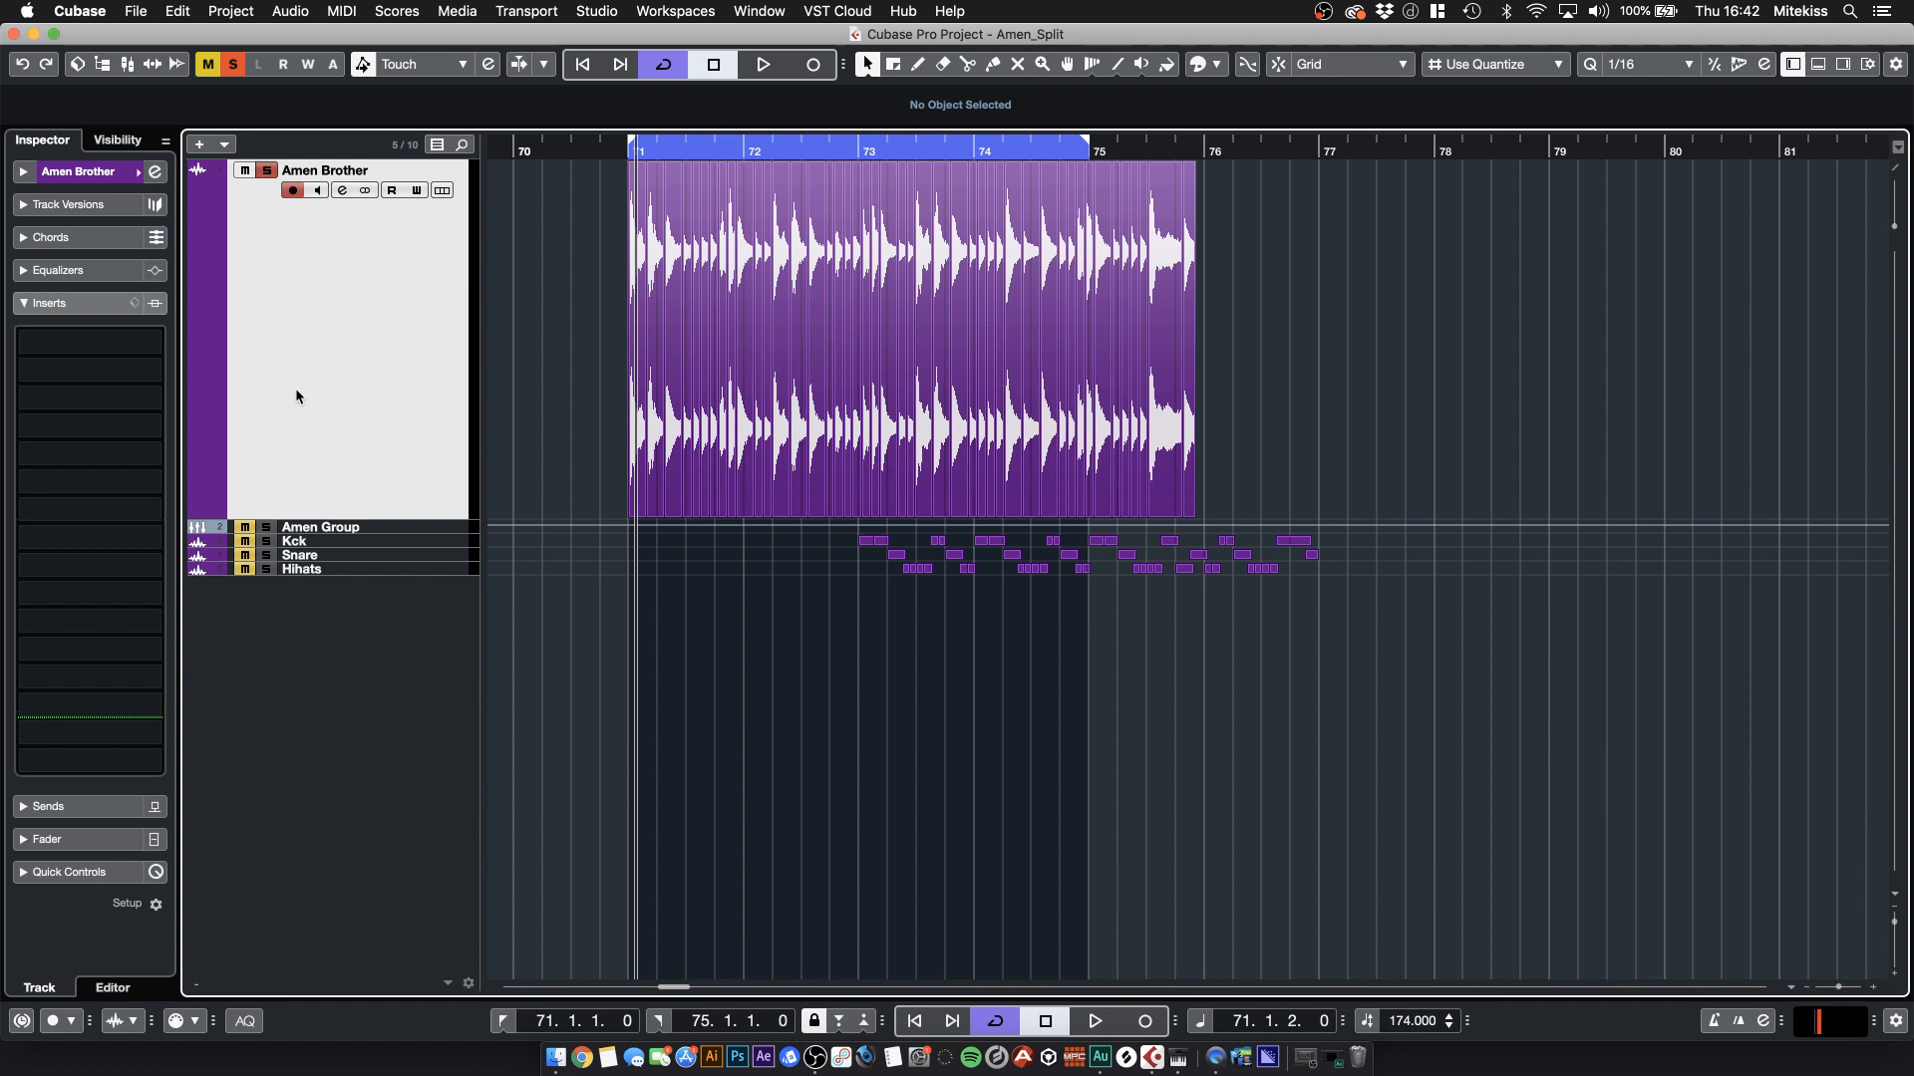
right_click(307, 357)
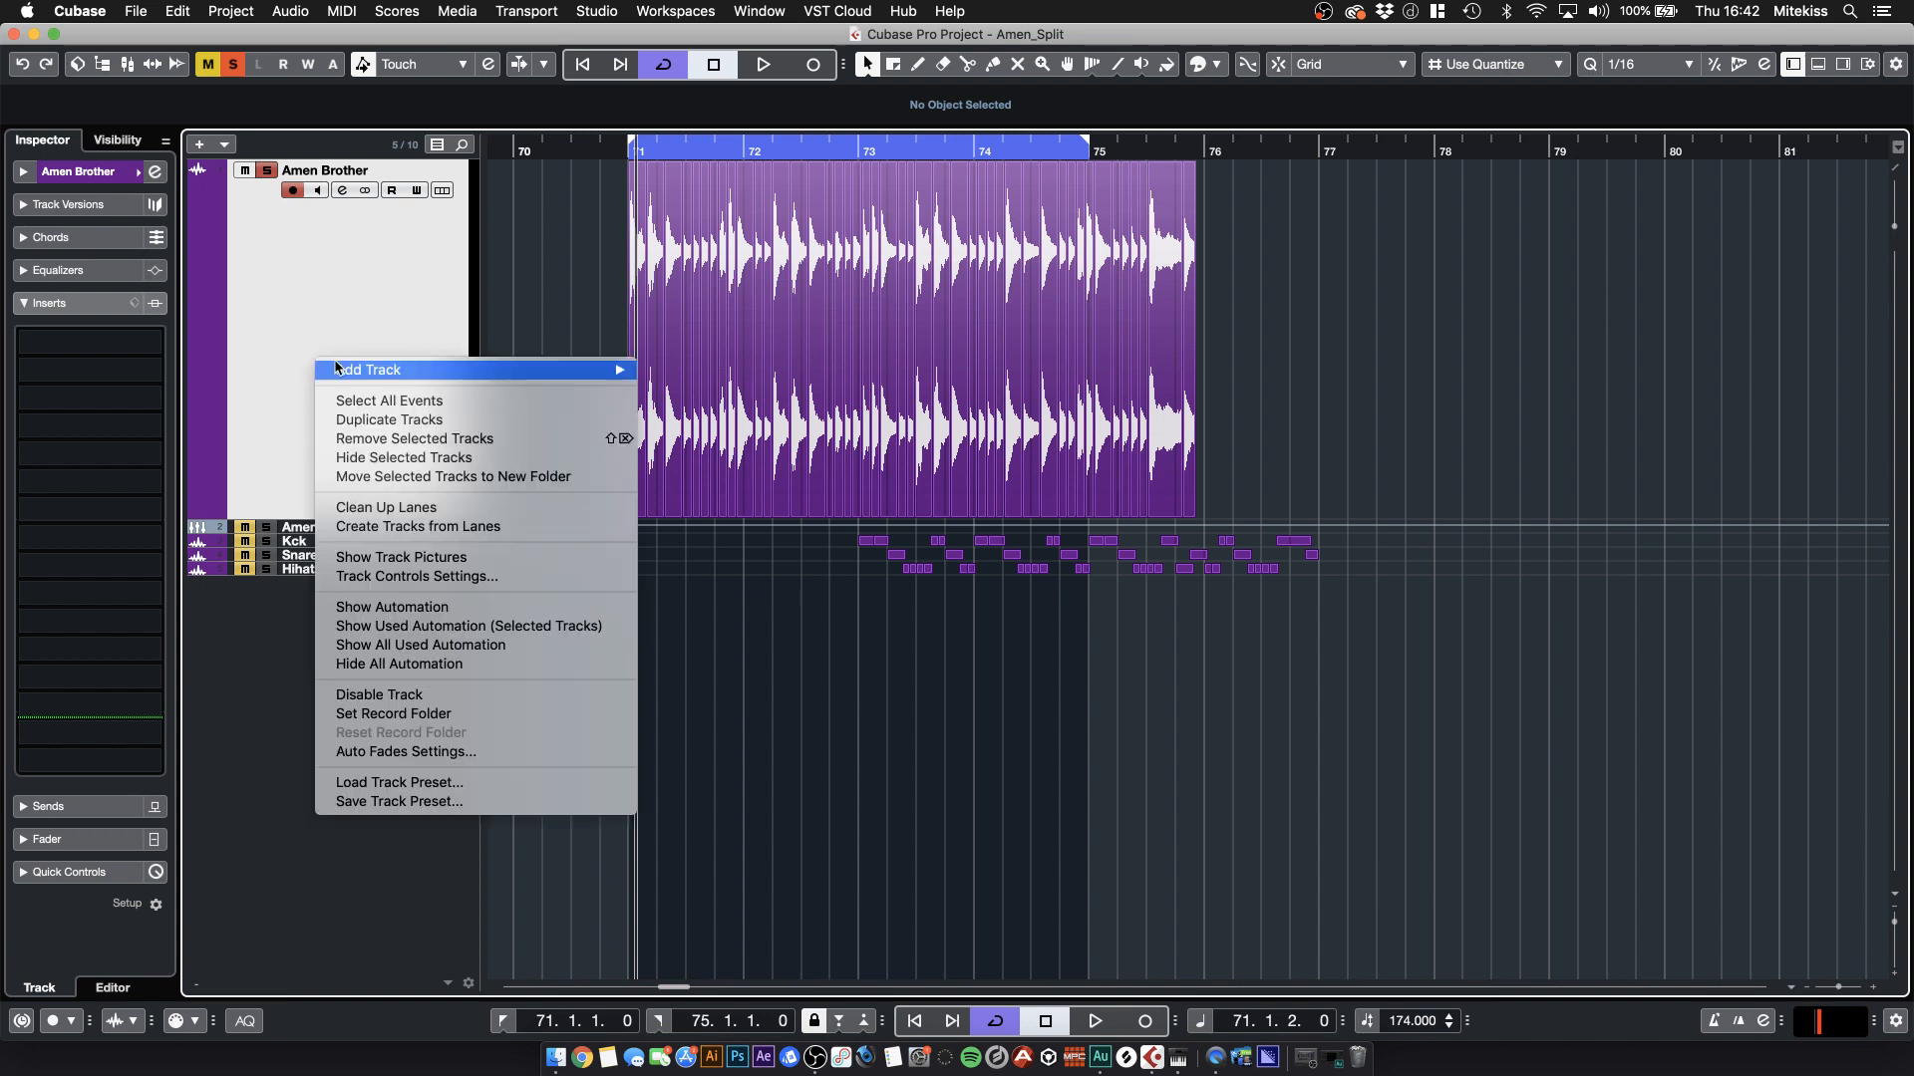
left_click(289, 344)
key("t")
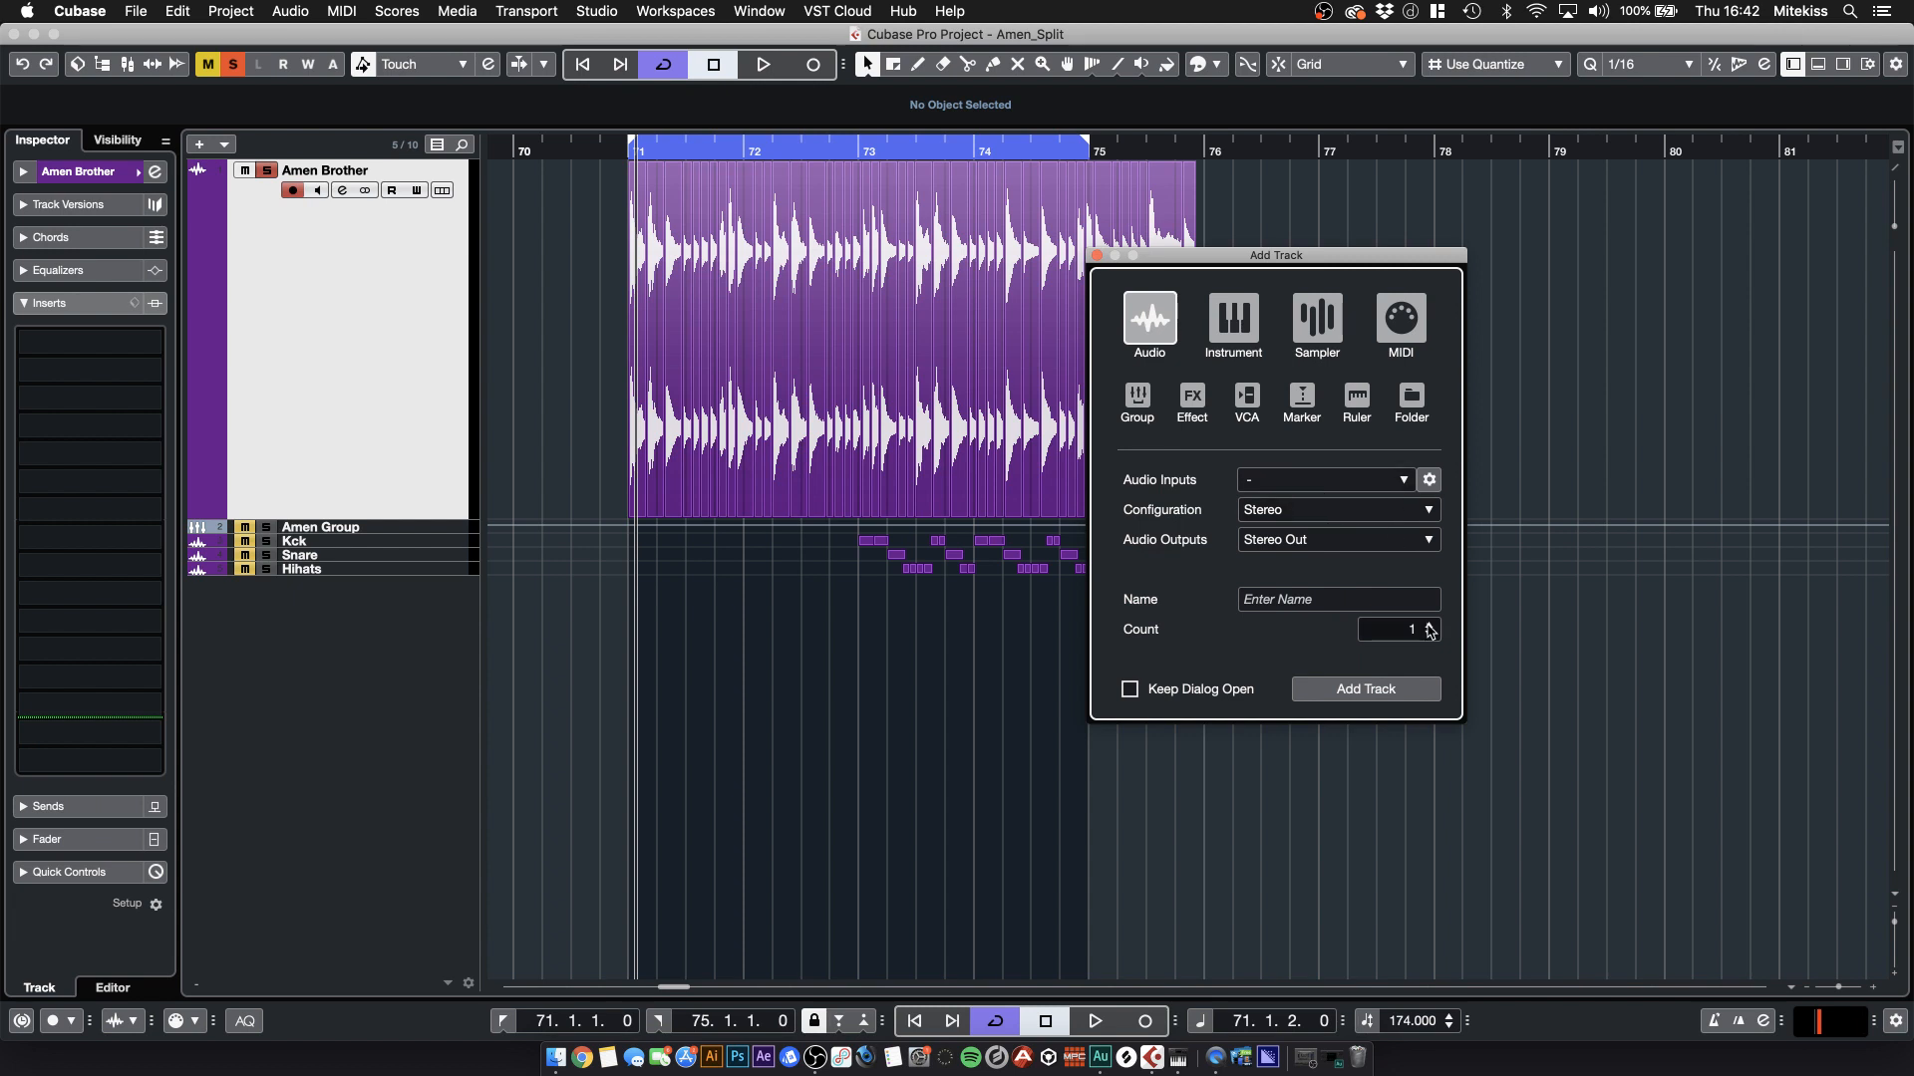
left_click(1394, 694)
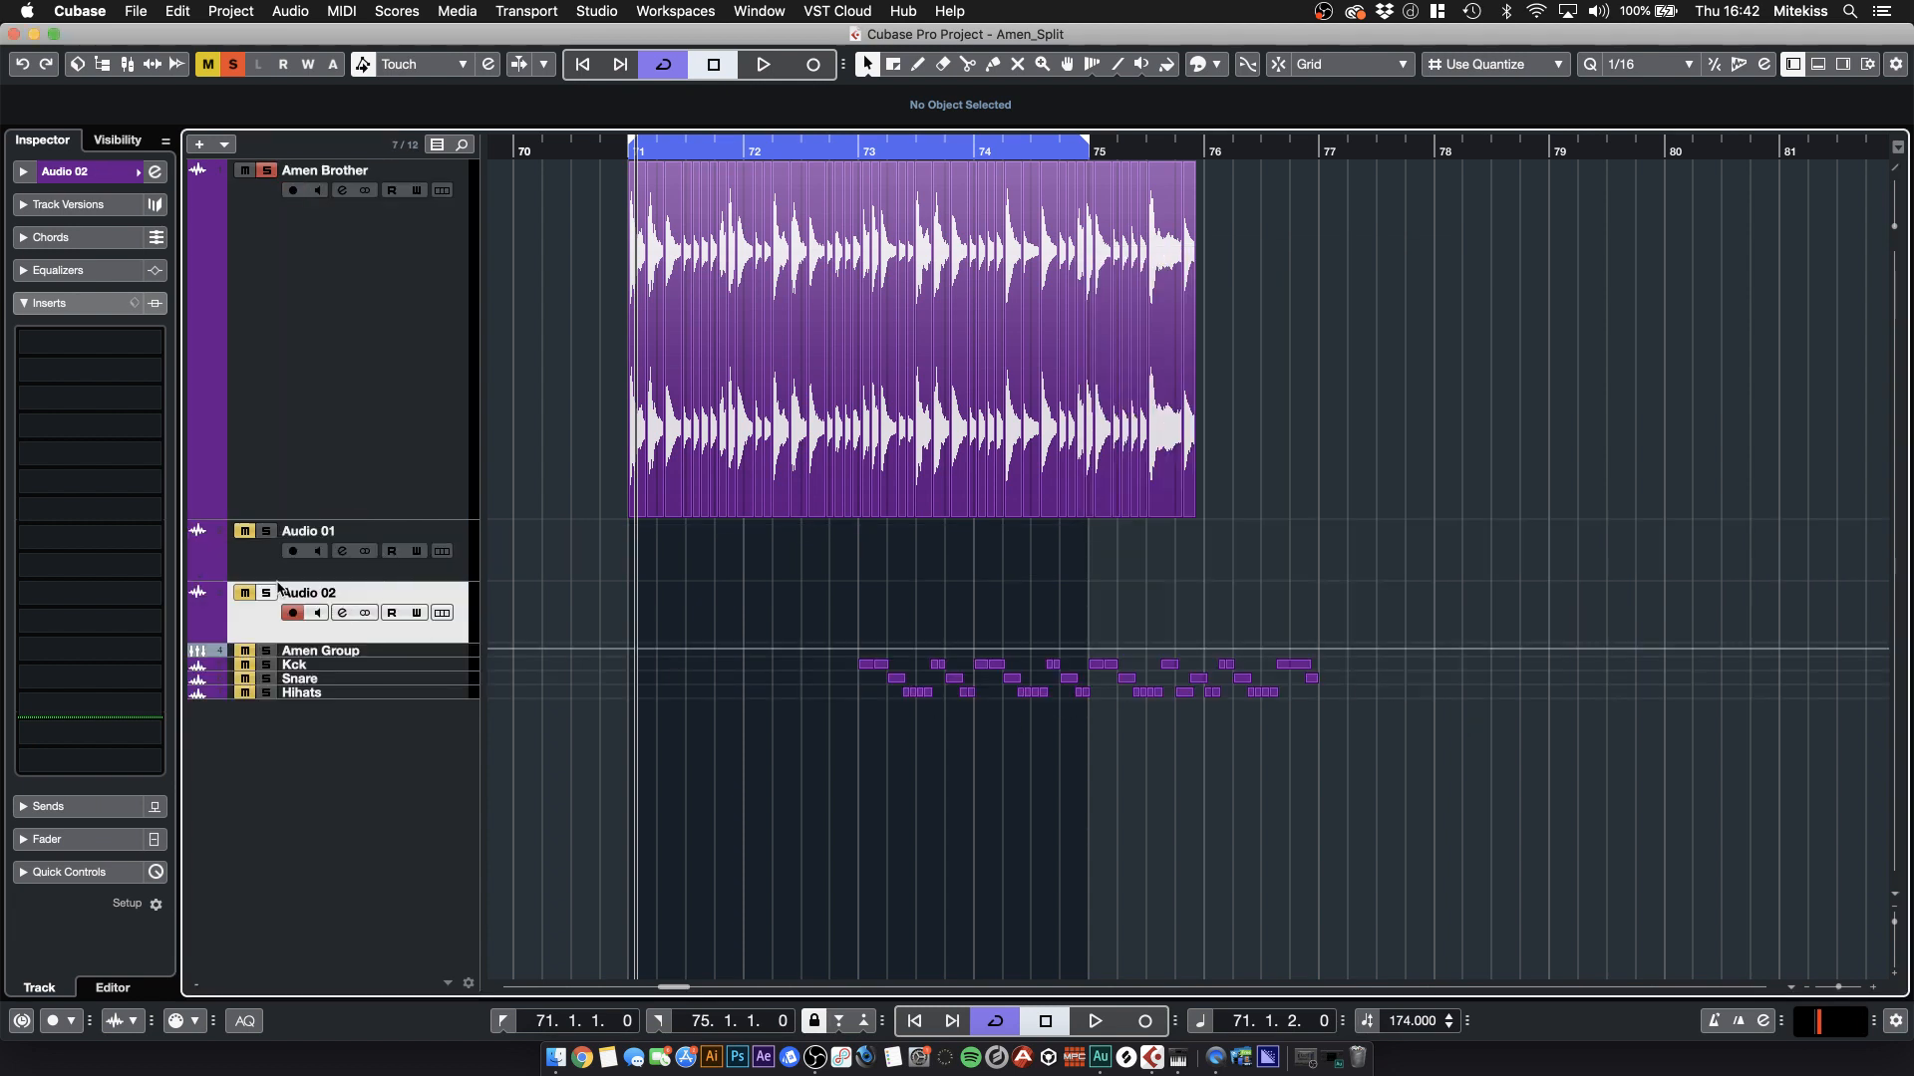
- Select the Audio 01 and Audio 02 tracks together and enlarge their height
left_click(256, 571, "shift")
left_click_drag(1820, 818, 754, 640)
left_click(836, 706)
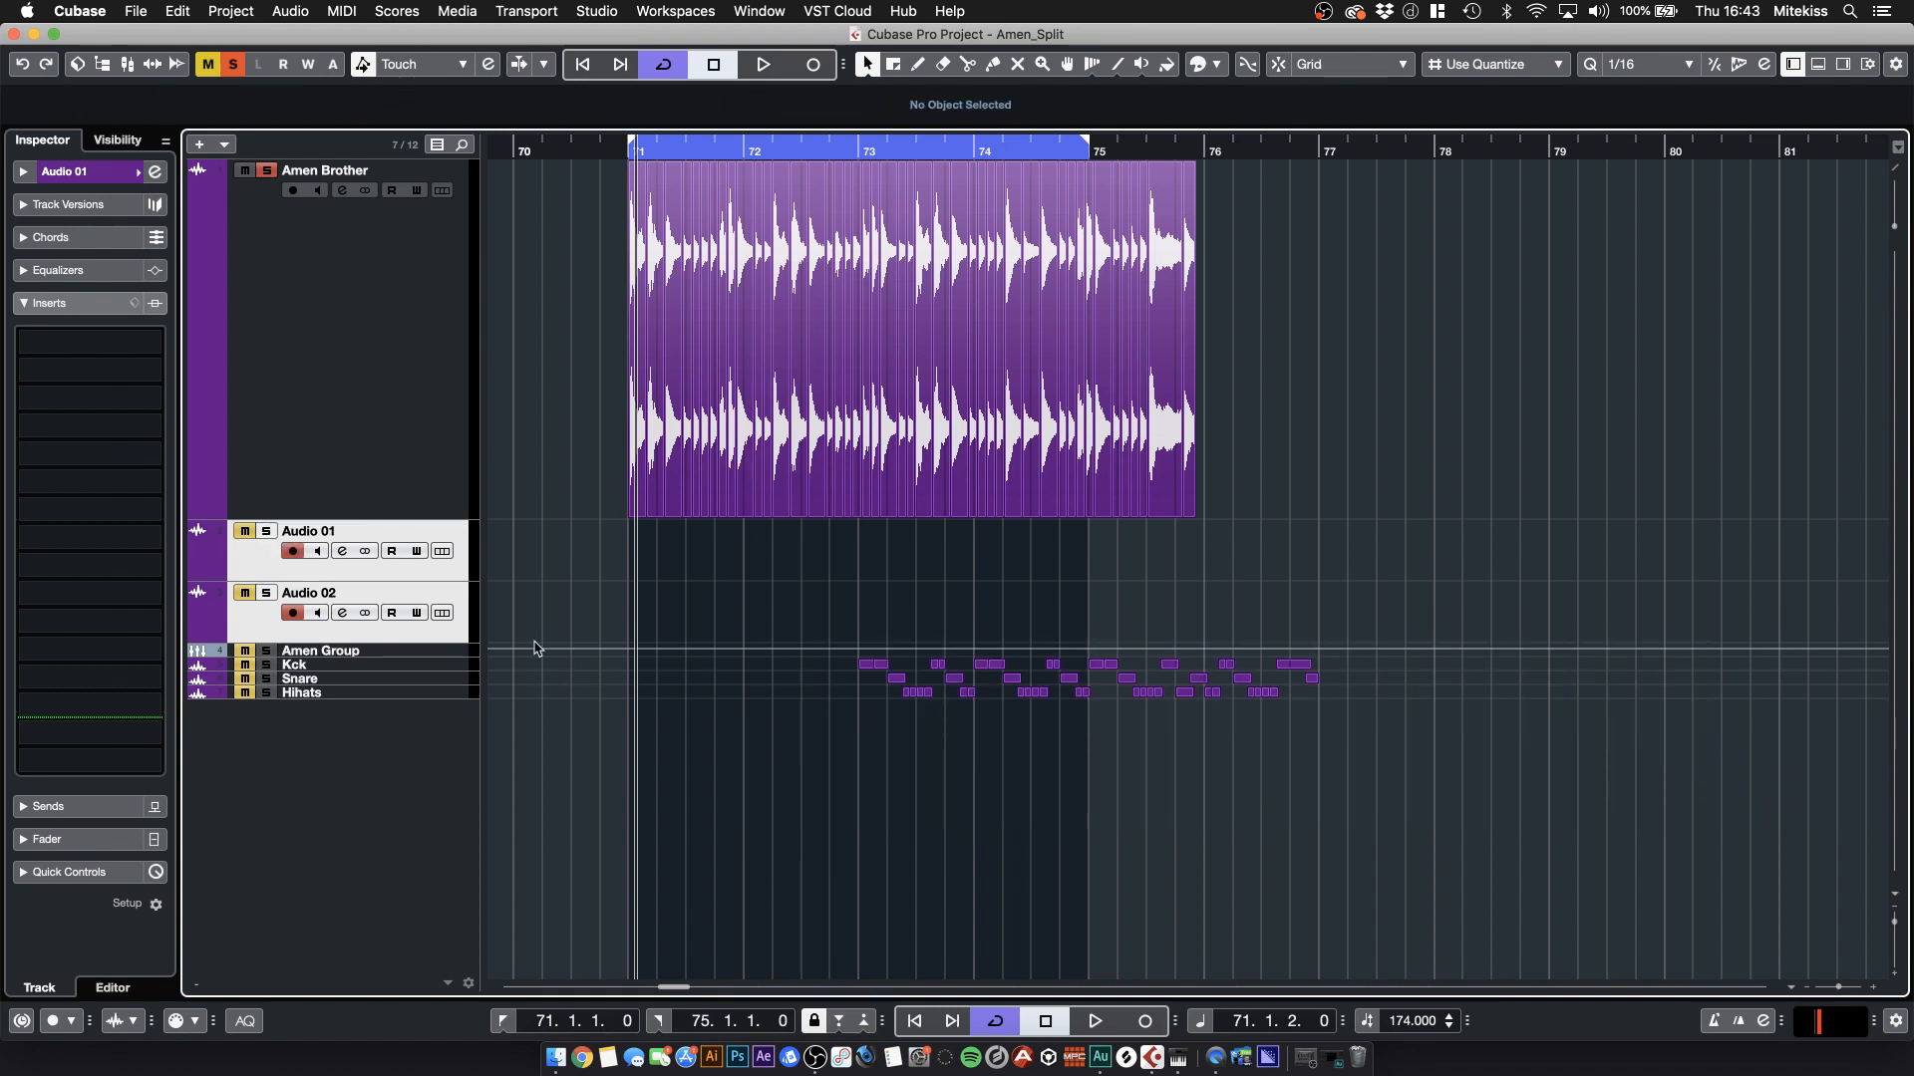
left_click_drag(453, 599, 454, 718)
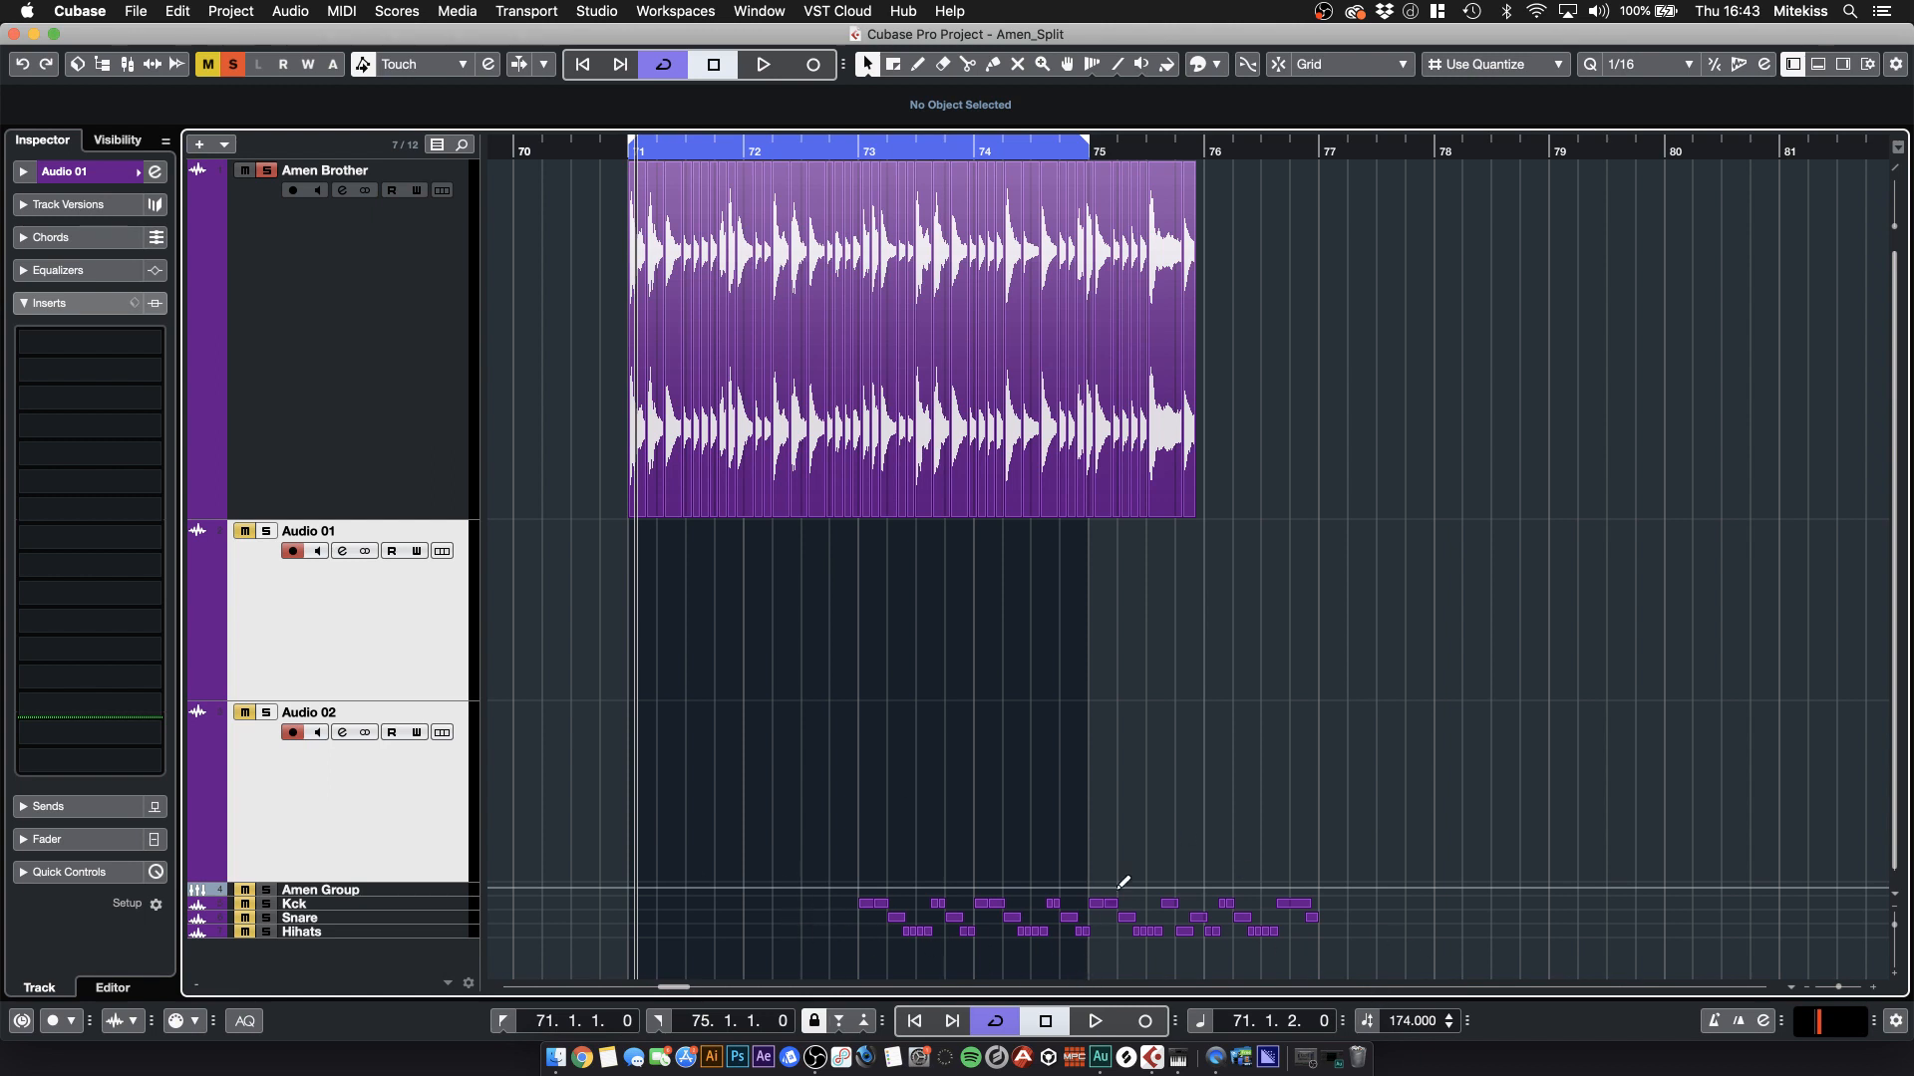
- Turn on grid snapping and move the bar 71 hits onto the grid up to the one at 71.3.2.0
left_click_drag(624, 148, 625, 191)
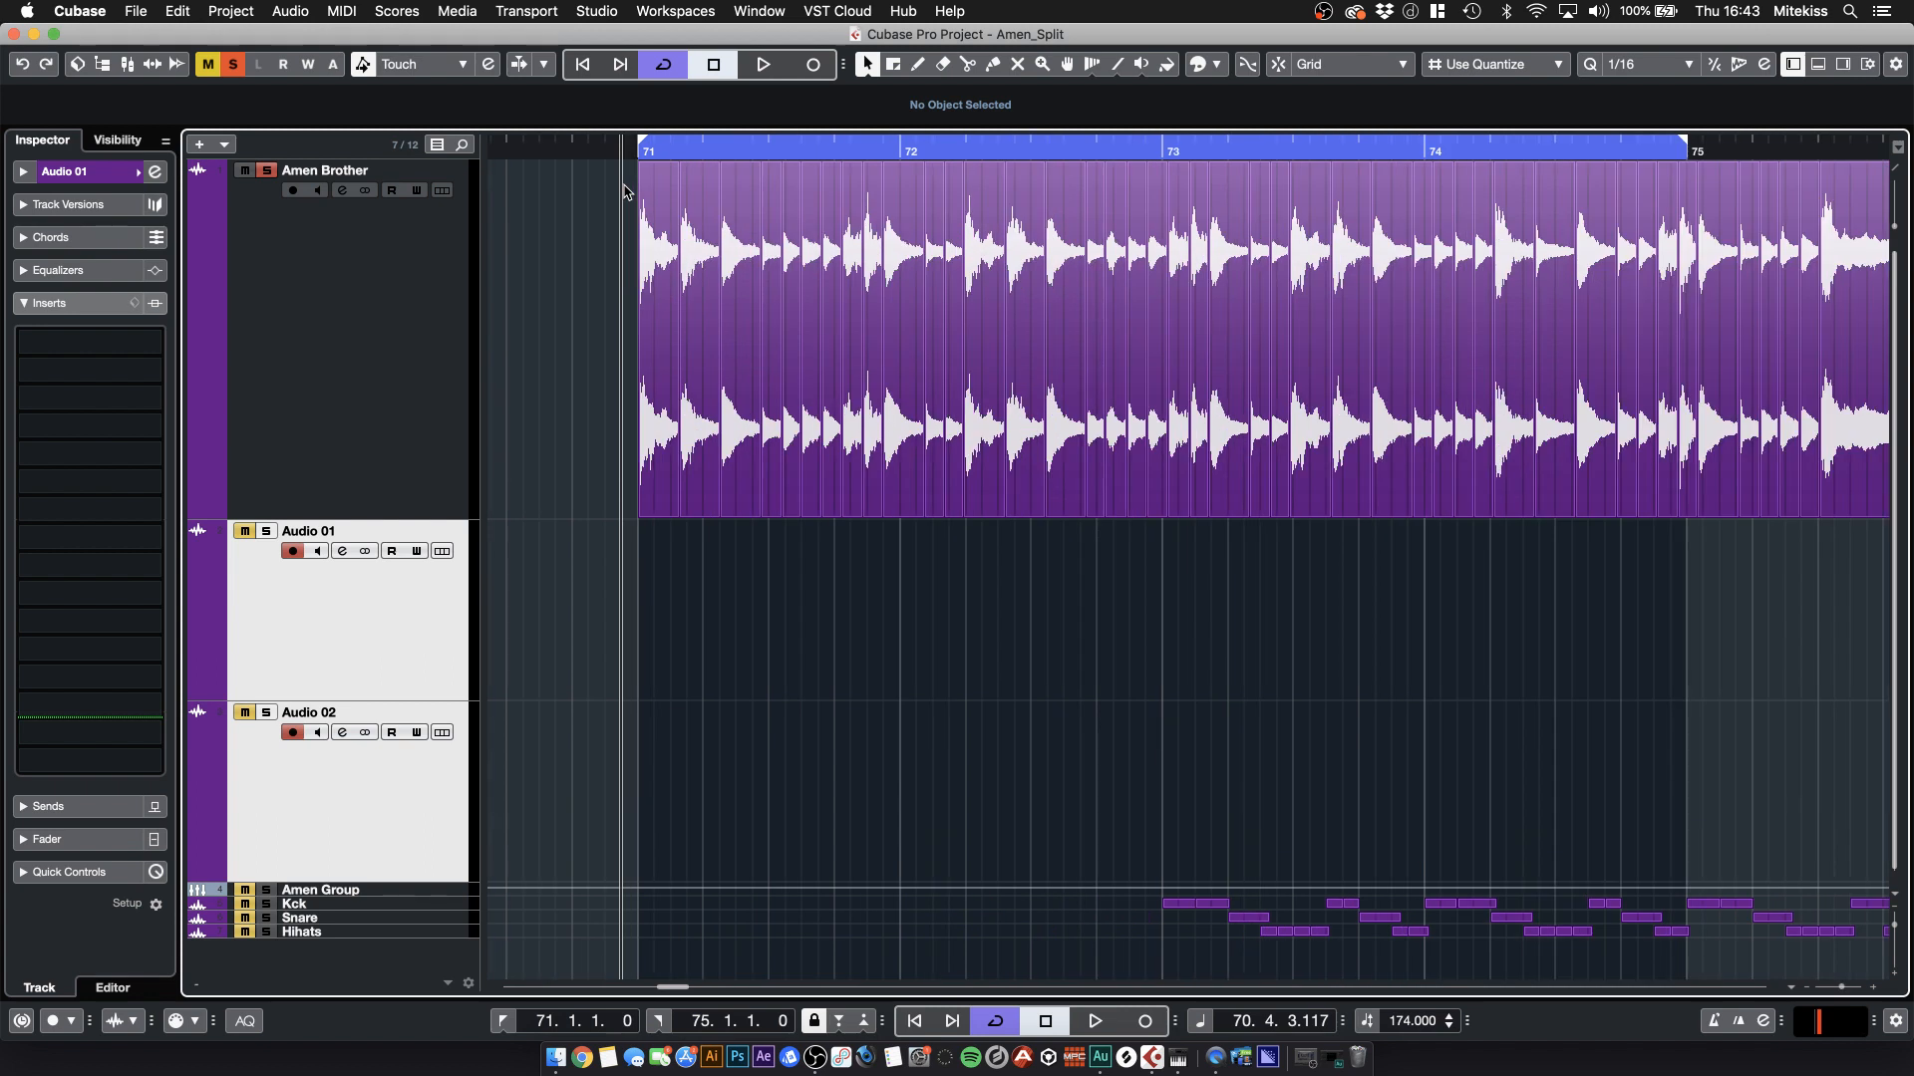
left_click(1346, 64)
left_click(1336, 64)
left_click_drag(701, 234, 796, 249)
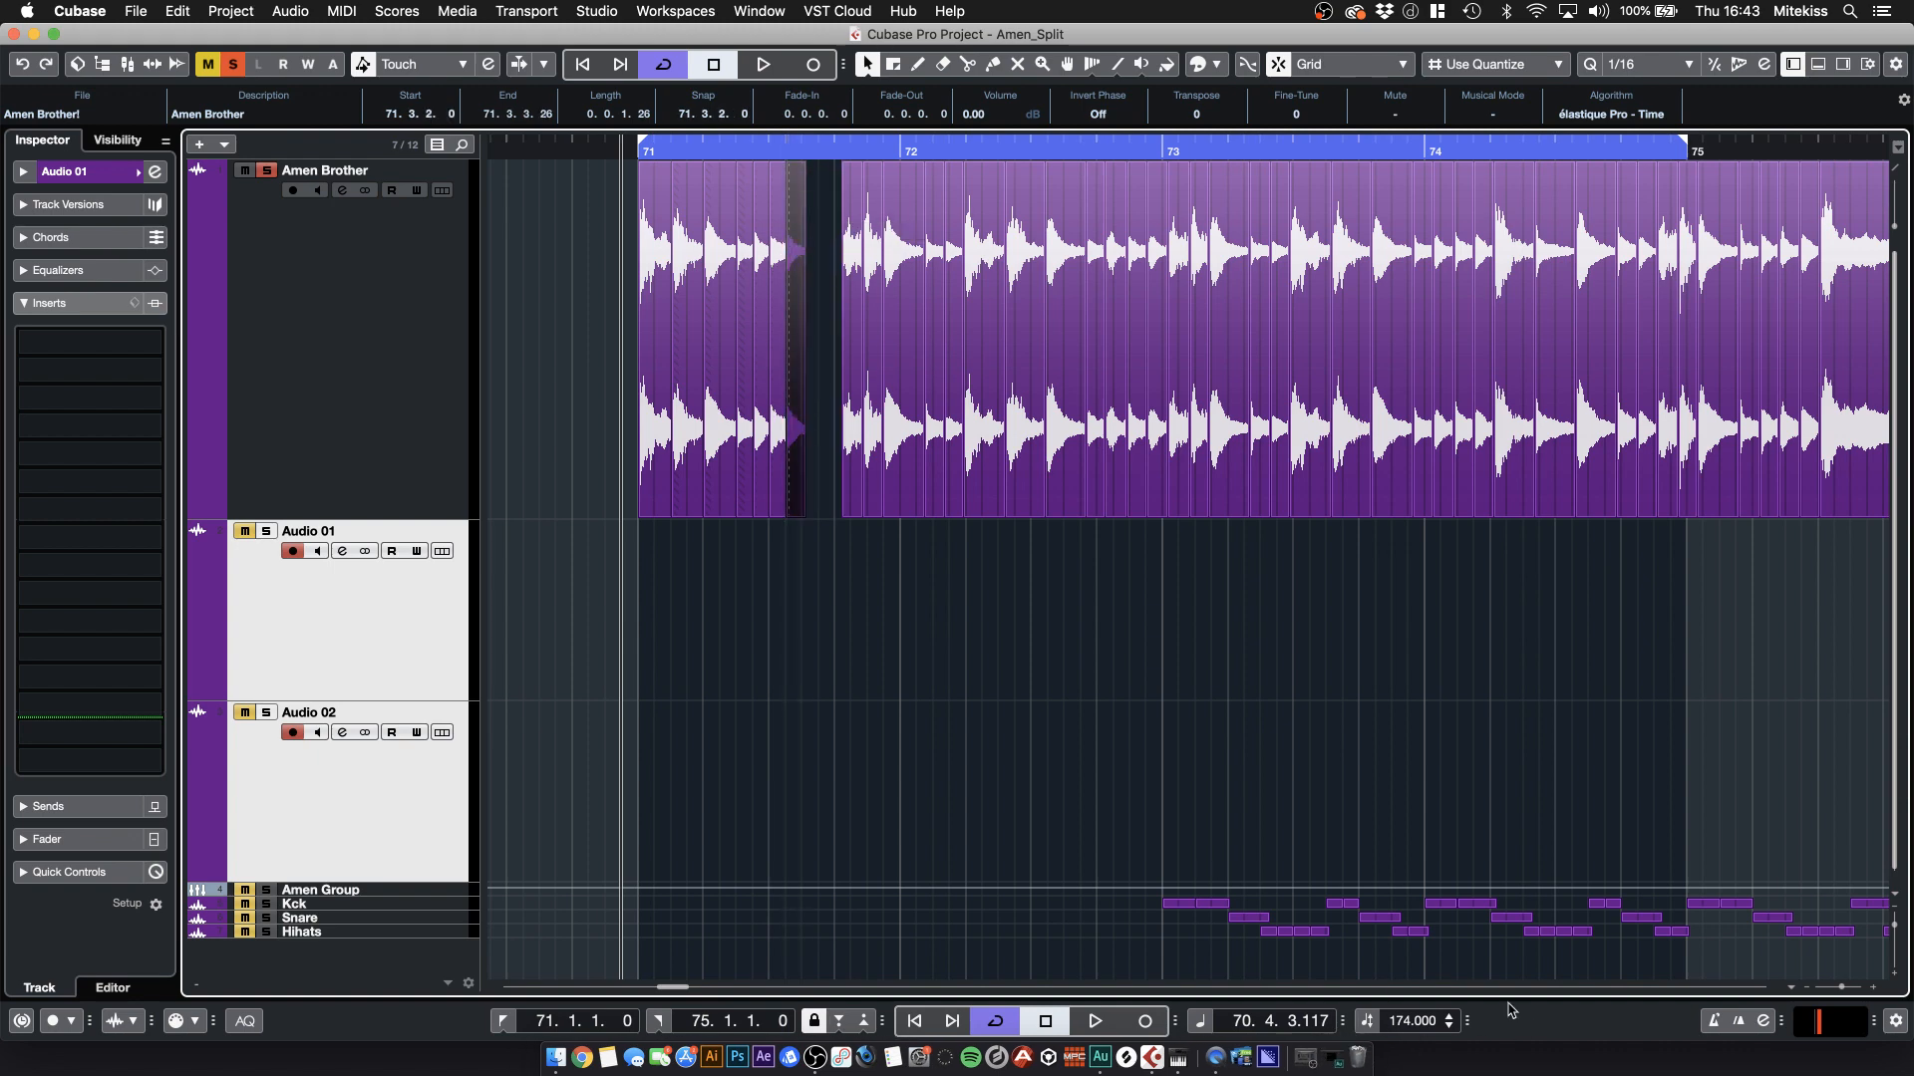
- Move the following Amen Brother hits back onto the grid, closing the gaps up to the middle of bar 72
mouse_move(853, 394)
left_mouse_down()
mouse_move(809, 389)
mouse_move(874, 453)
mouse_move(1017, 444)
mouse_move(985, 446)
mouse_move(1089, 466)
mouse_move(1009, 471)
mouse_move(1089, 459)
mouse_move(1026, 448)
left_mouse_up()
left_click(975, 463)
left_click(1026, 459)
left_click(1087, 383)
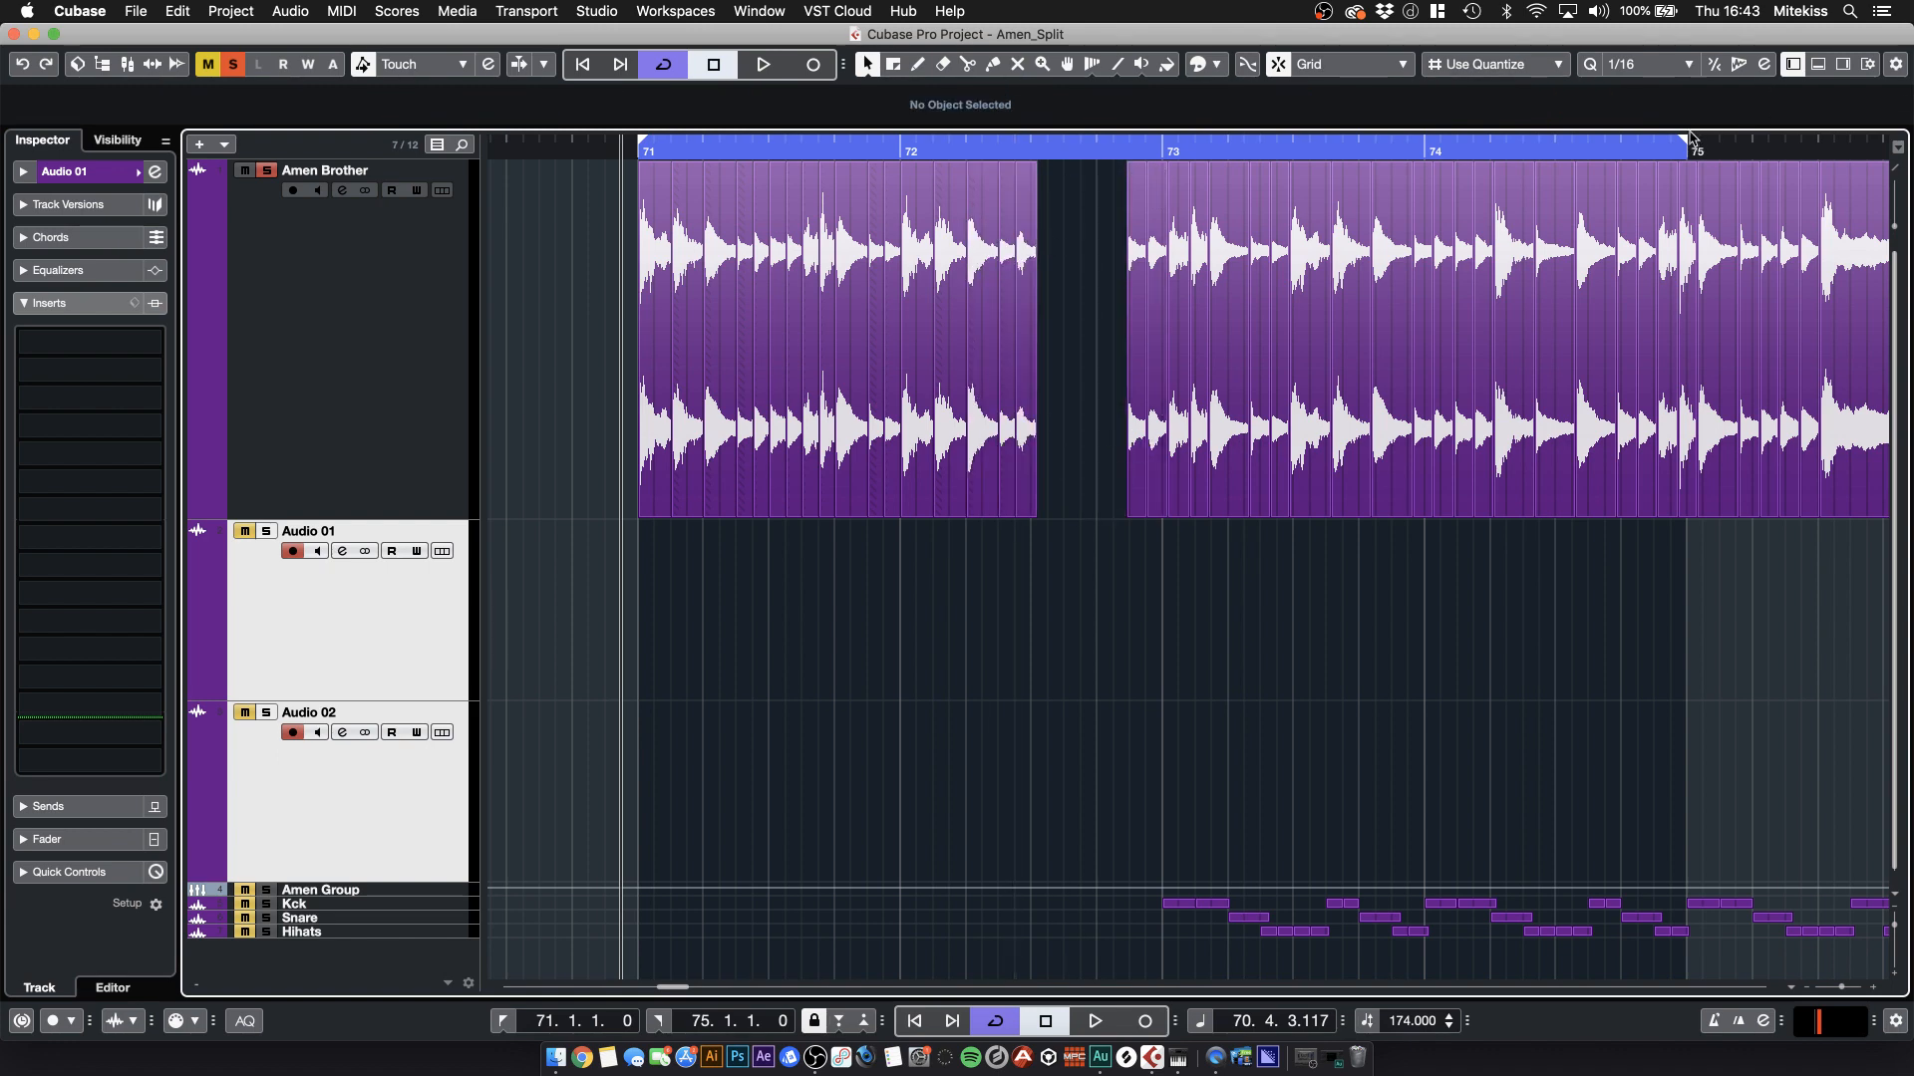
- Shorten the loop range to end at 72.1.1.0 and play back the aligned hits in bar 71
left_click_drag(1690, 140, 900, 164)
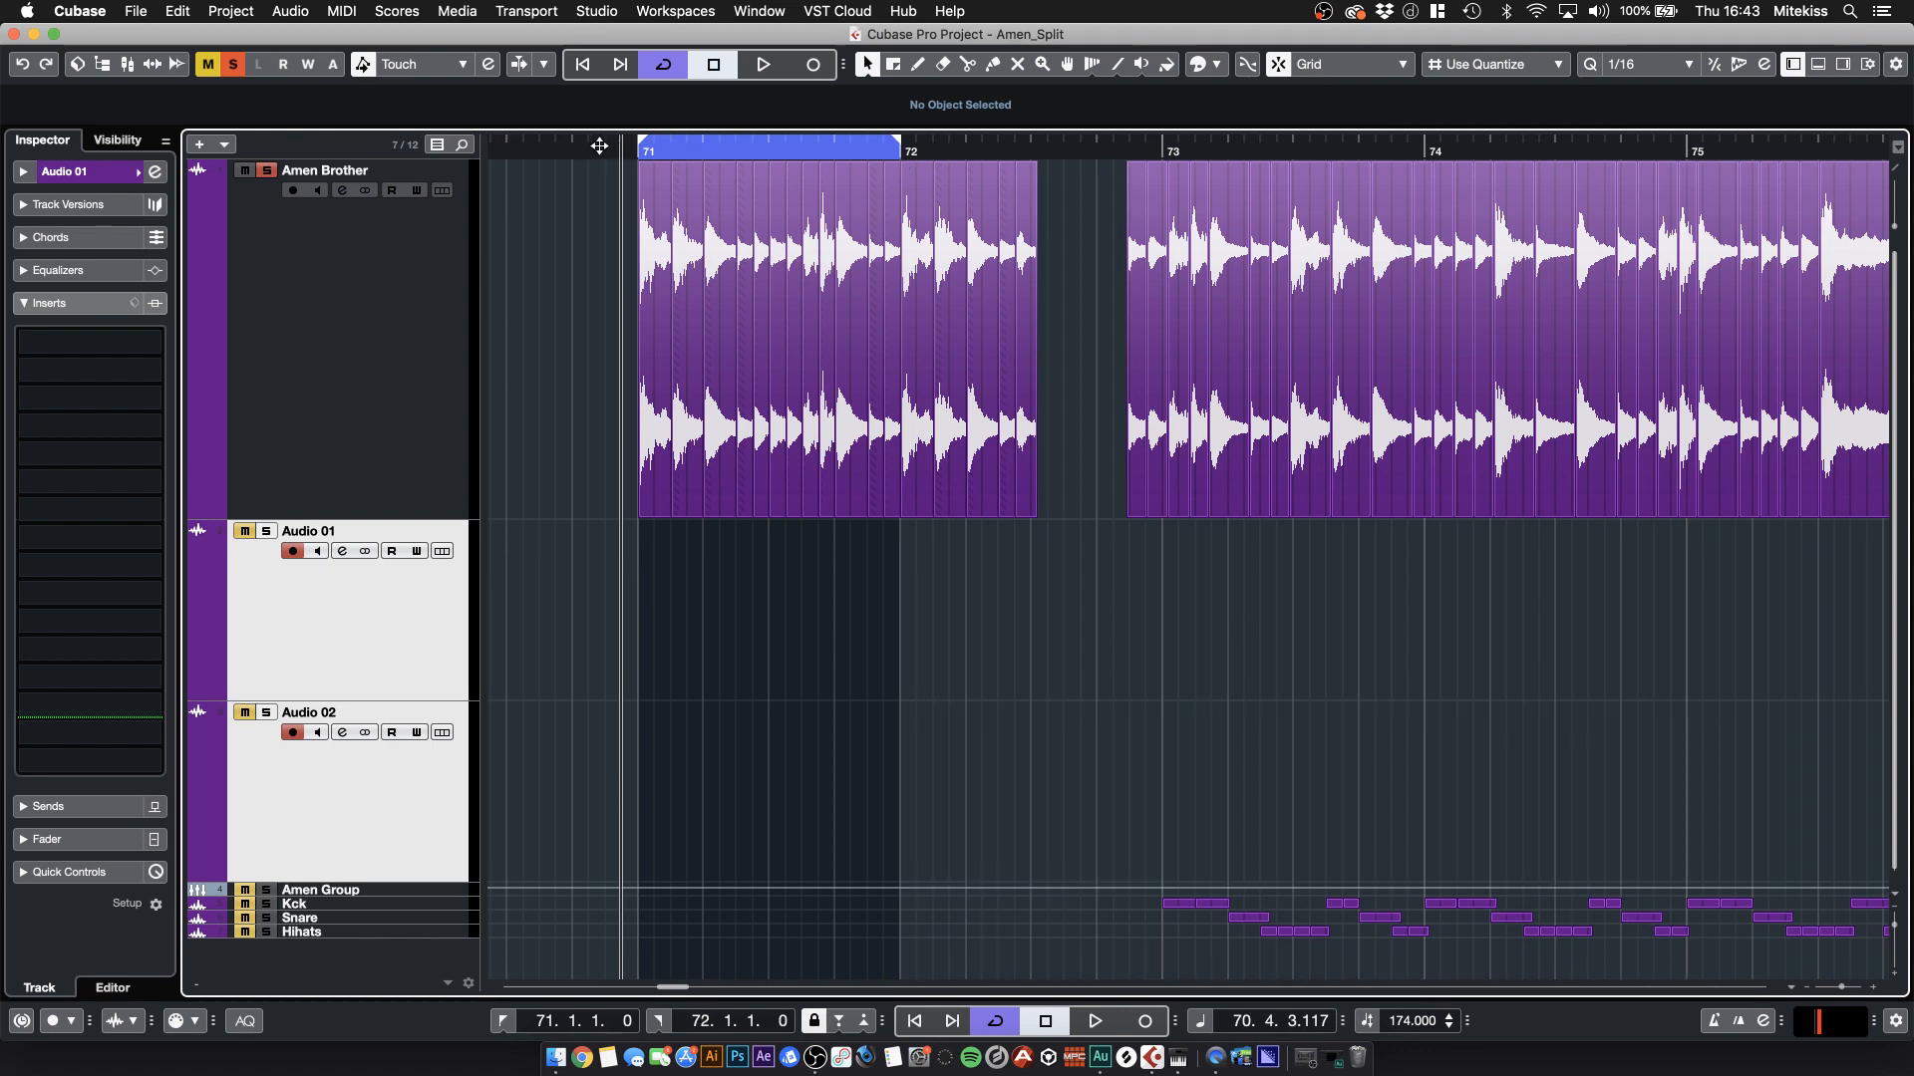
key("space")
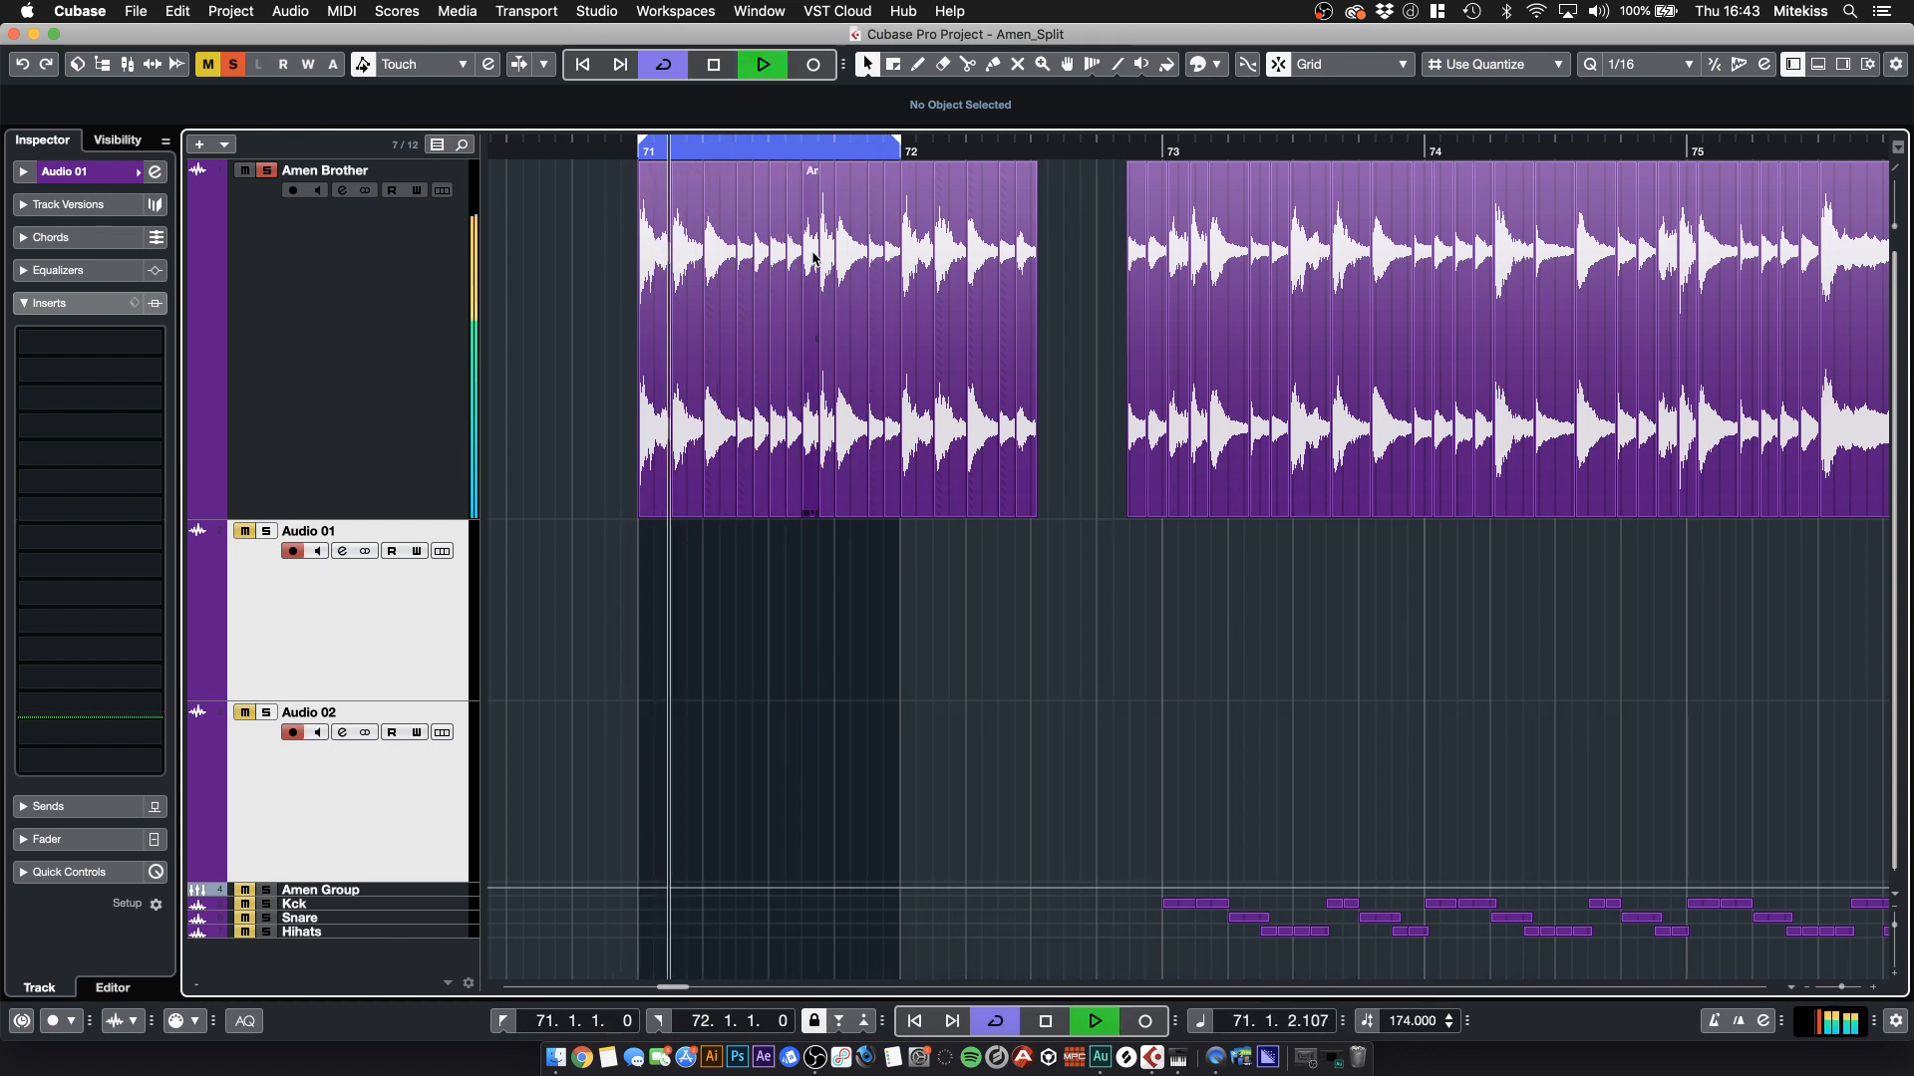
key("space")
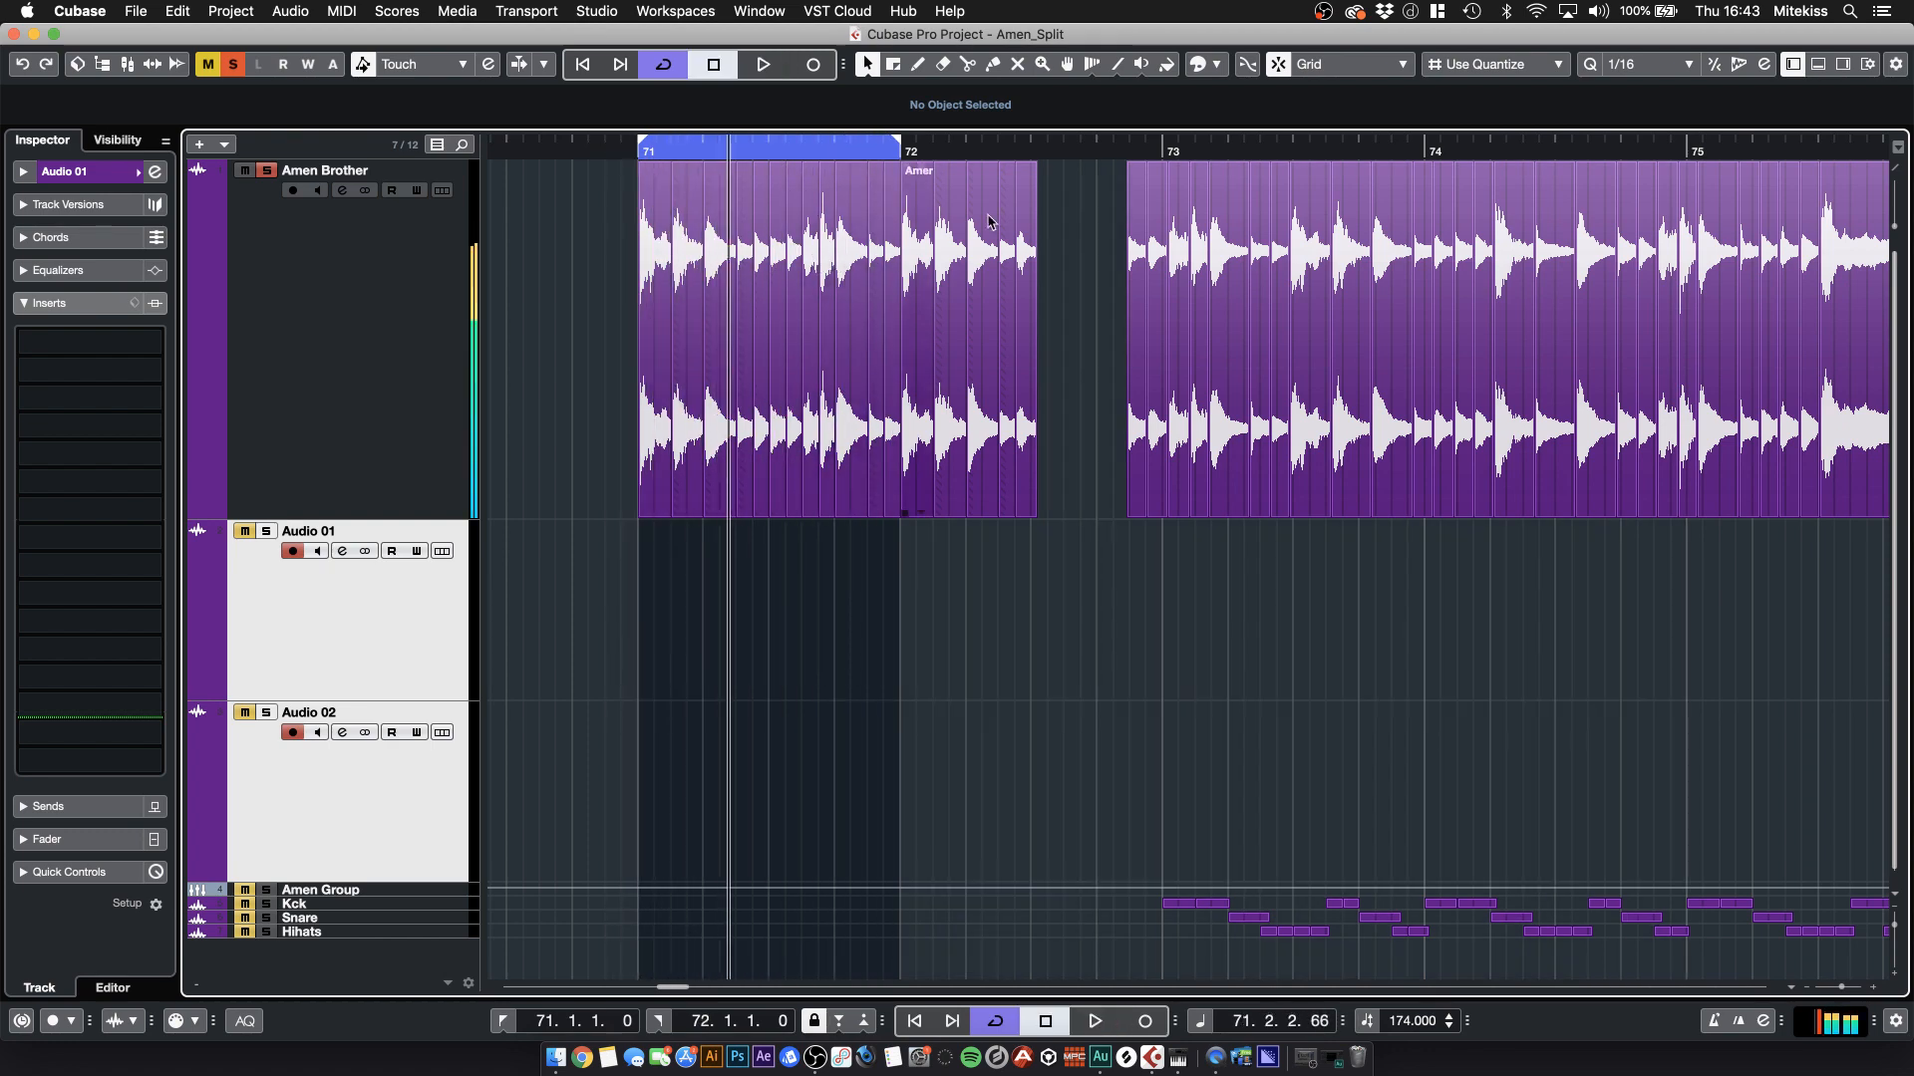
- Move the next Amen Brother hits onto the grid from 72.3.3.0 through 72.4.4.0
left_click(1142, 264)
left_click_drag(1139, 266, 1076, 273)
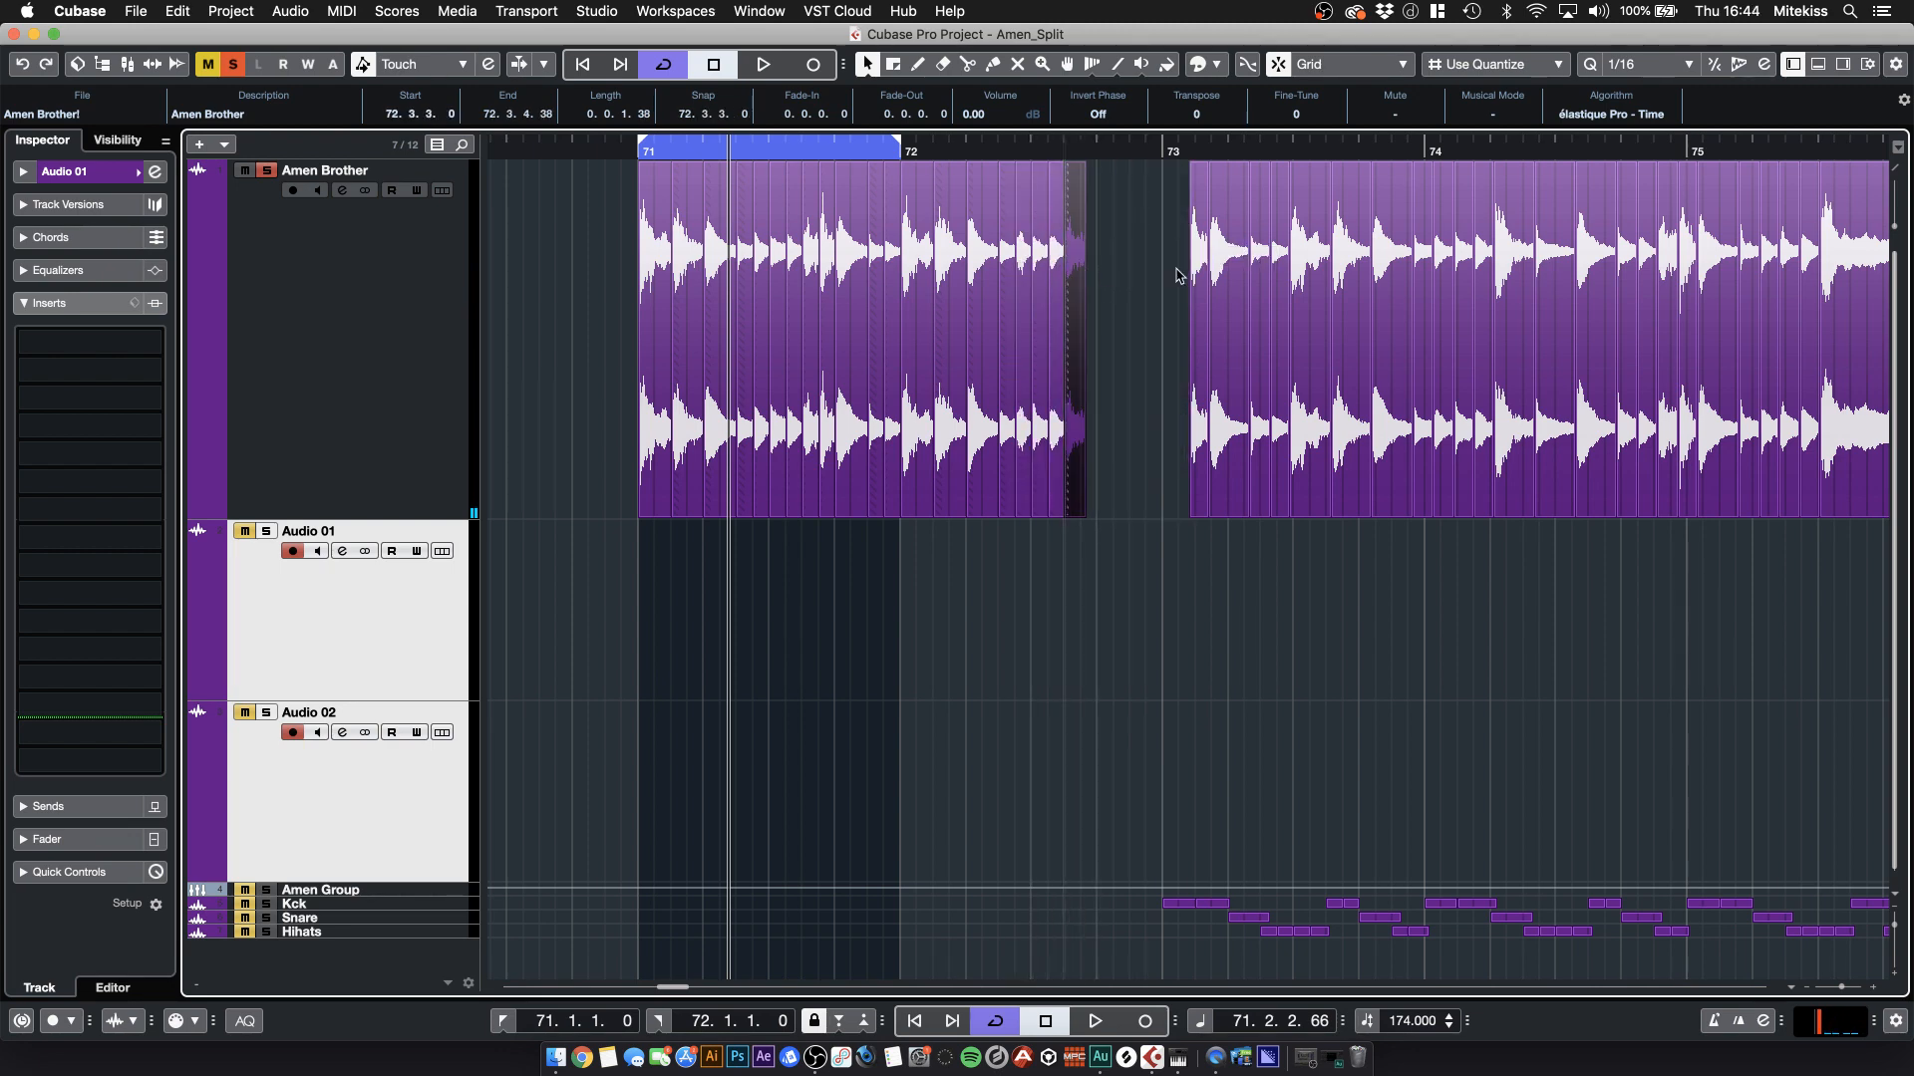
left_click_drag(1203, 269, 1142, 270)
left_click_drag(1268, 269, 1146, 269)
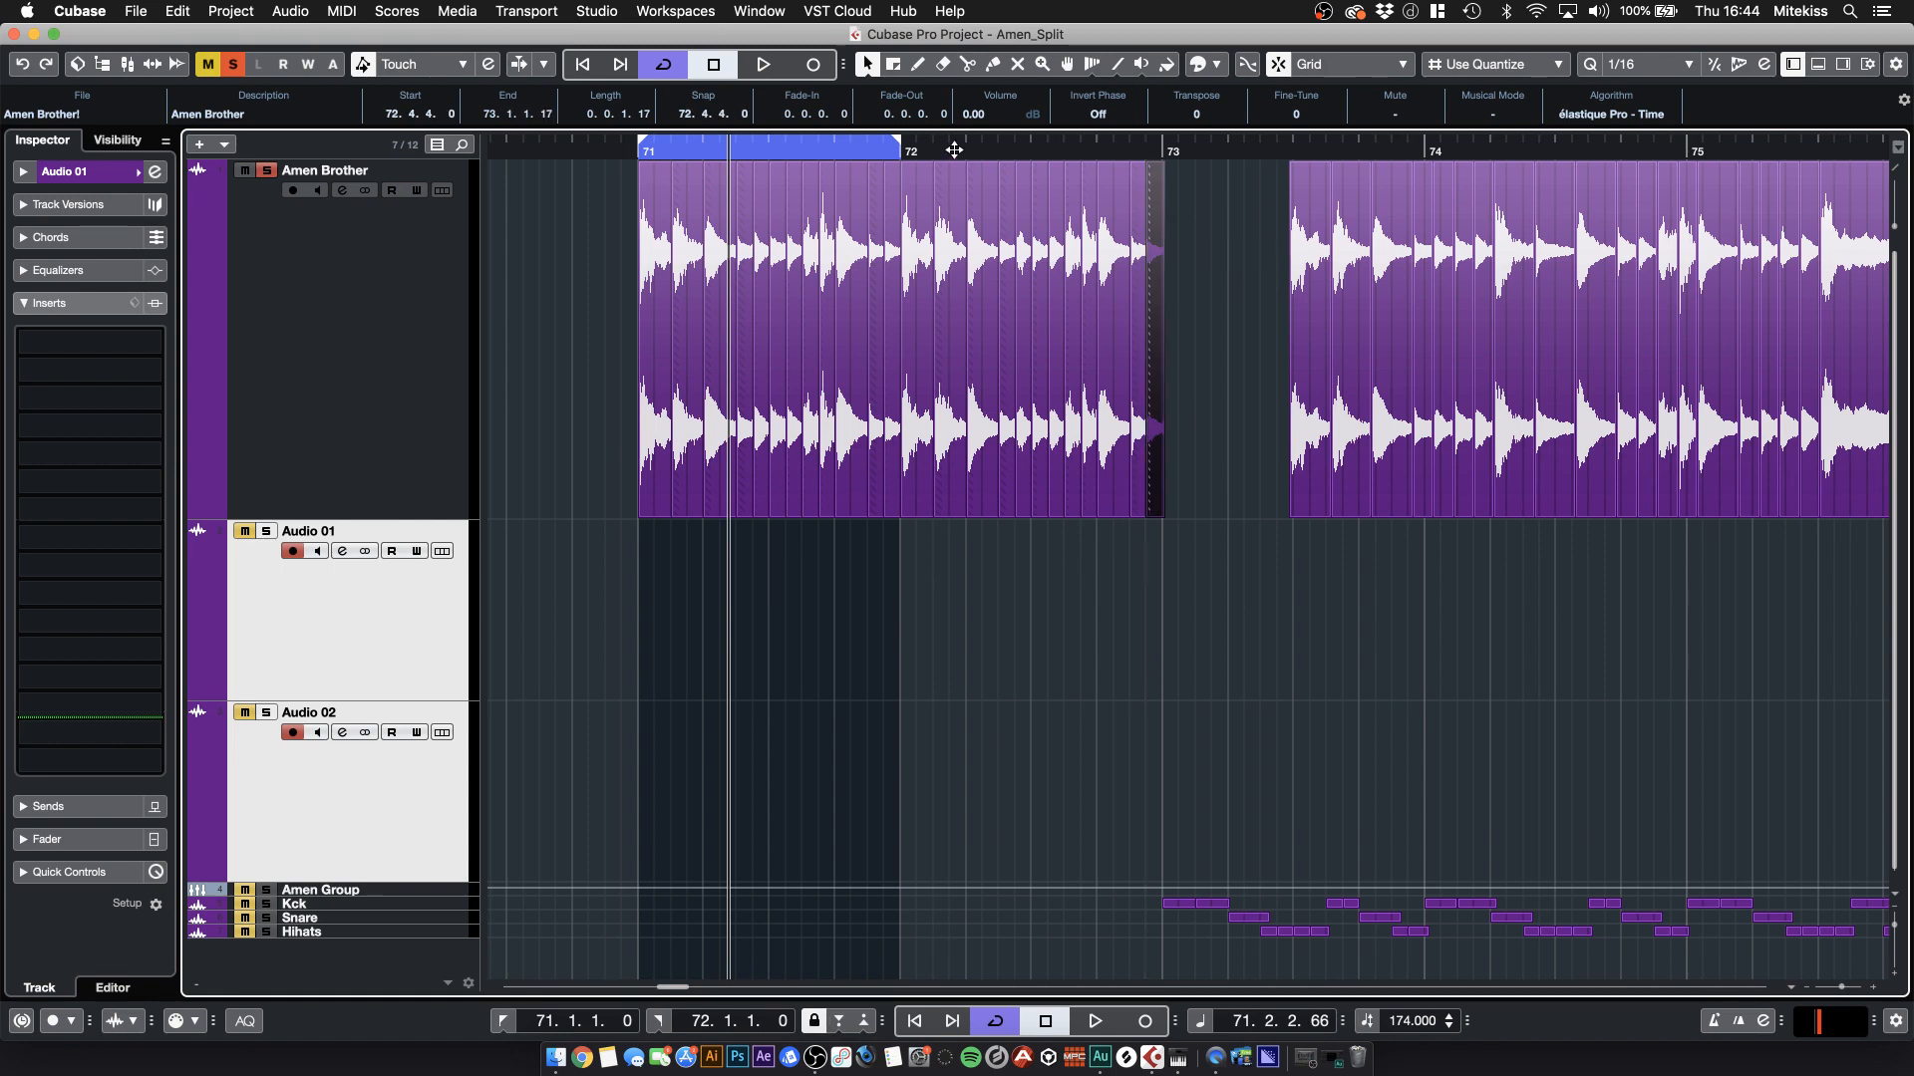
- Extend the loop range to end at 74.1.1.0 and audition the realigned hits
key("space")
left_click_drag(903, 140, 1425, 172)
key("space")
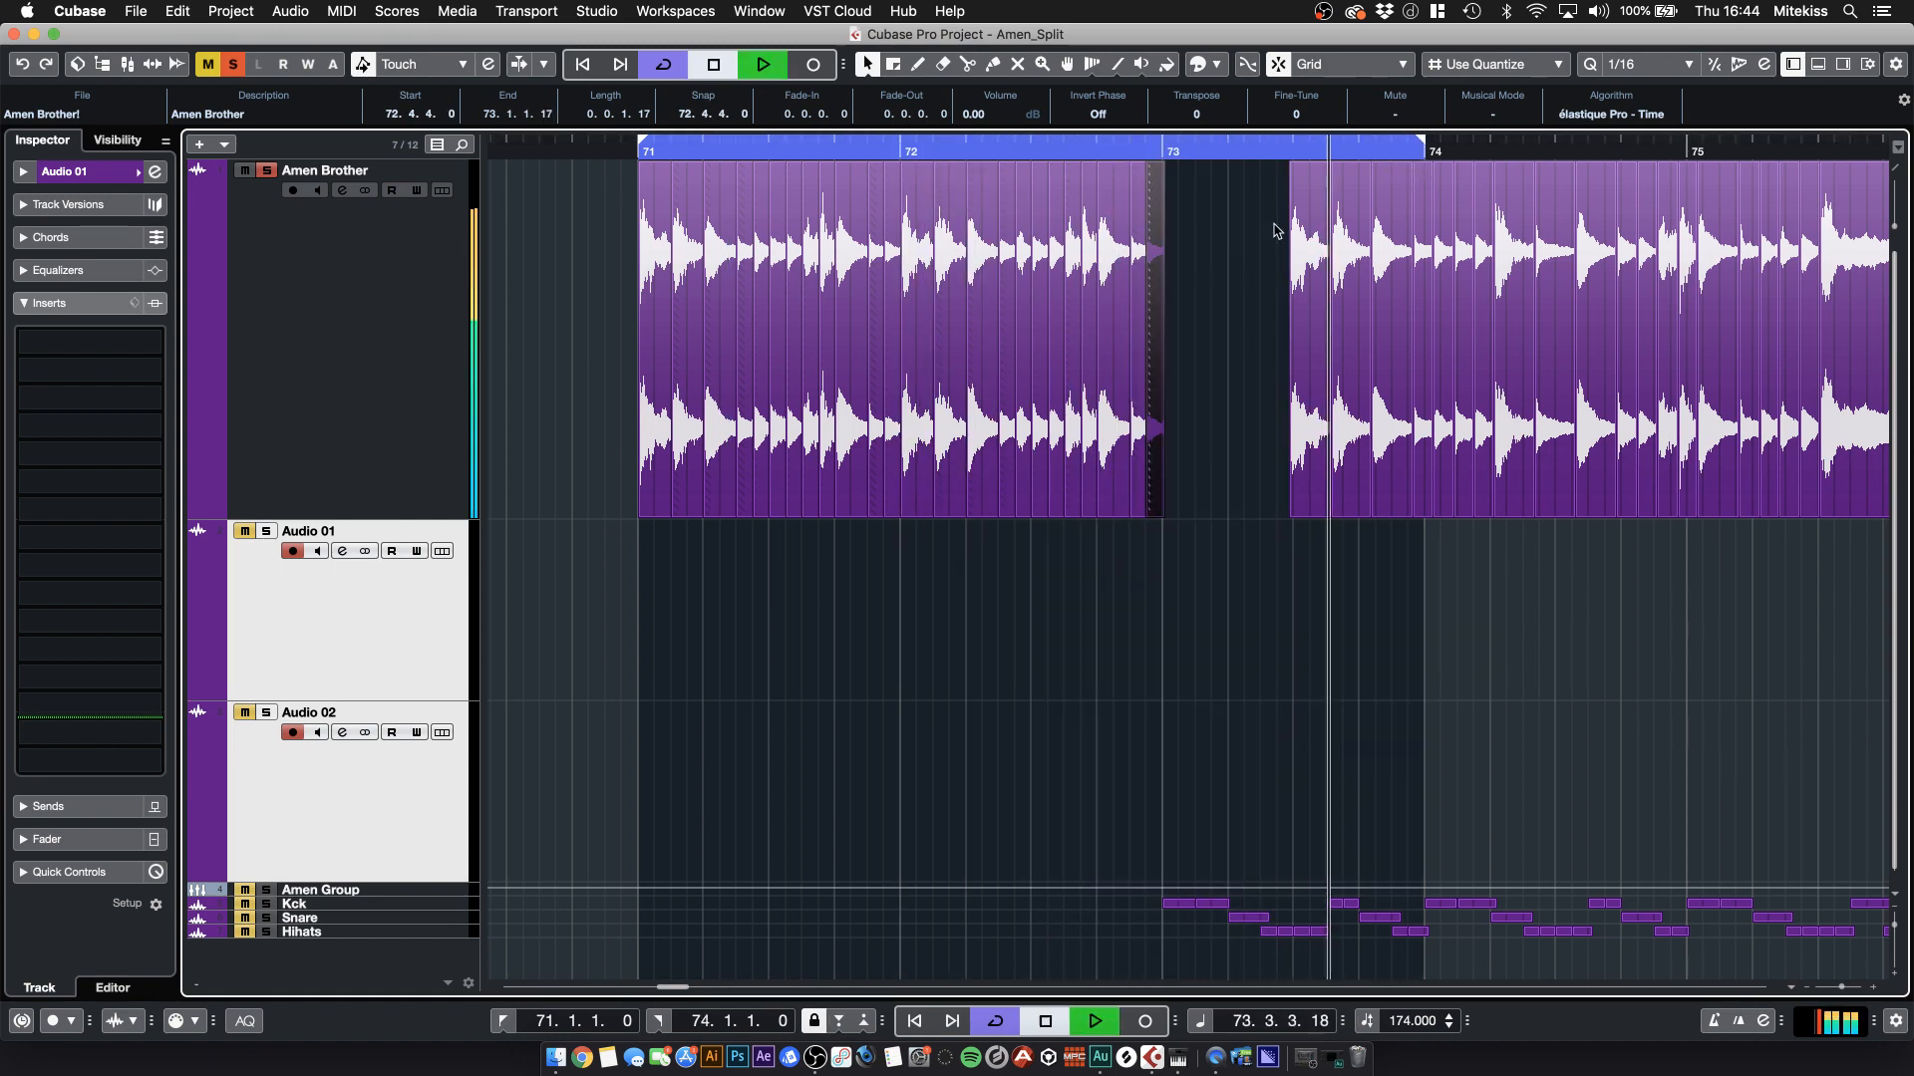
- Move the following Amen Brother hits back onto the grid to fill bar 73 up to the start of bar 74
left_click_drag(1299, 244, 1174, 242)
left_click_drag(1342, 245, 1258, 250)
left_click_drag(1425, 249, 1297, 255)
left_click_drag(1483, 257, 1342, 277)
left_click_drag(1555, 267, 1407, 297)
left_click(1597, 183)
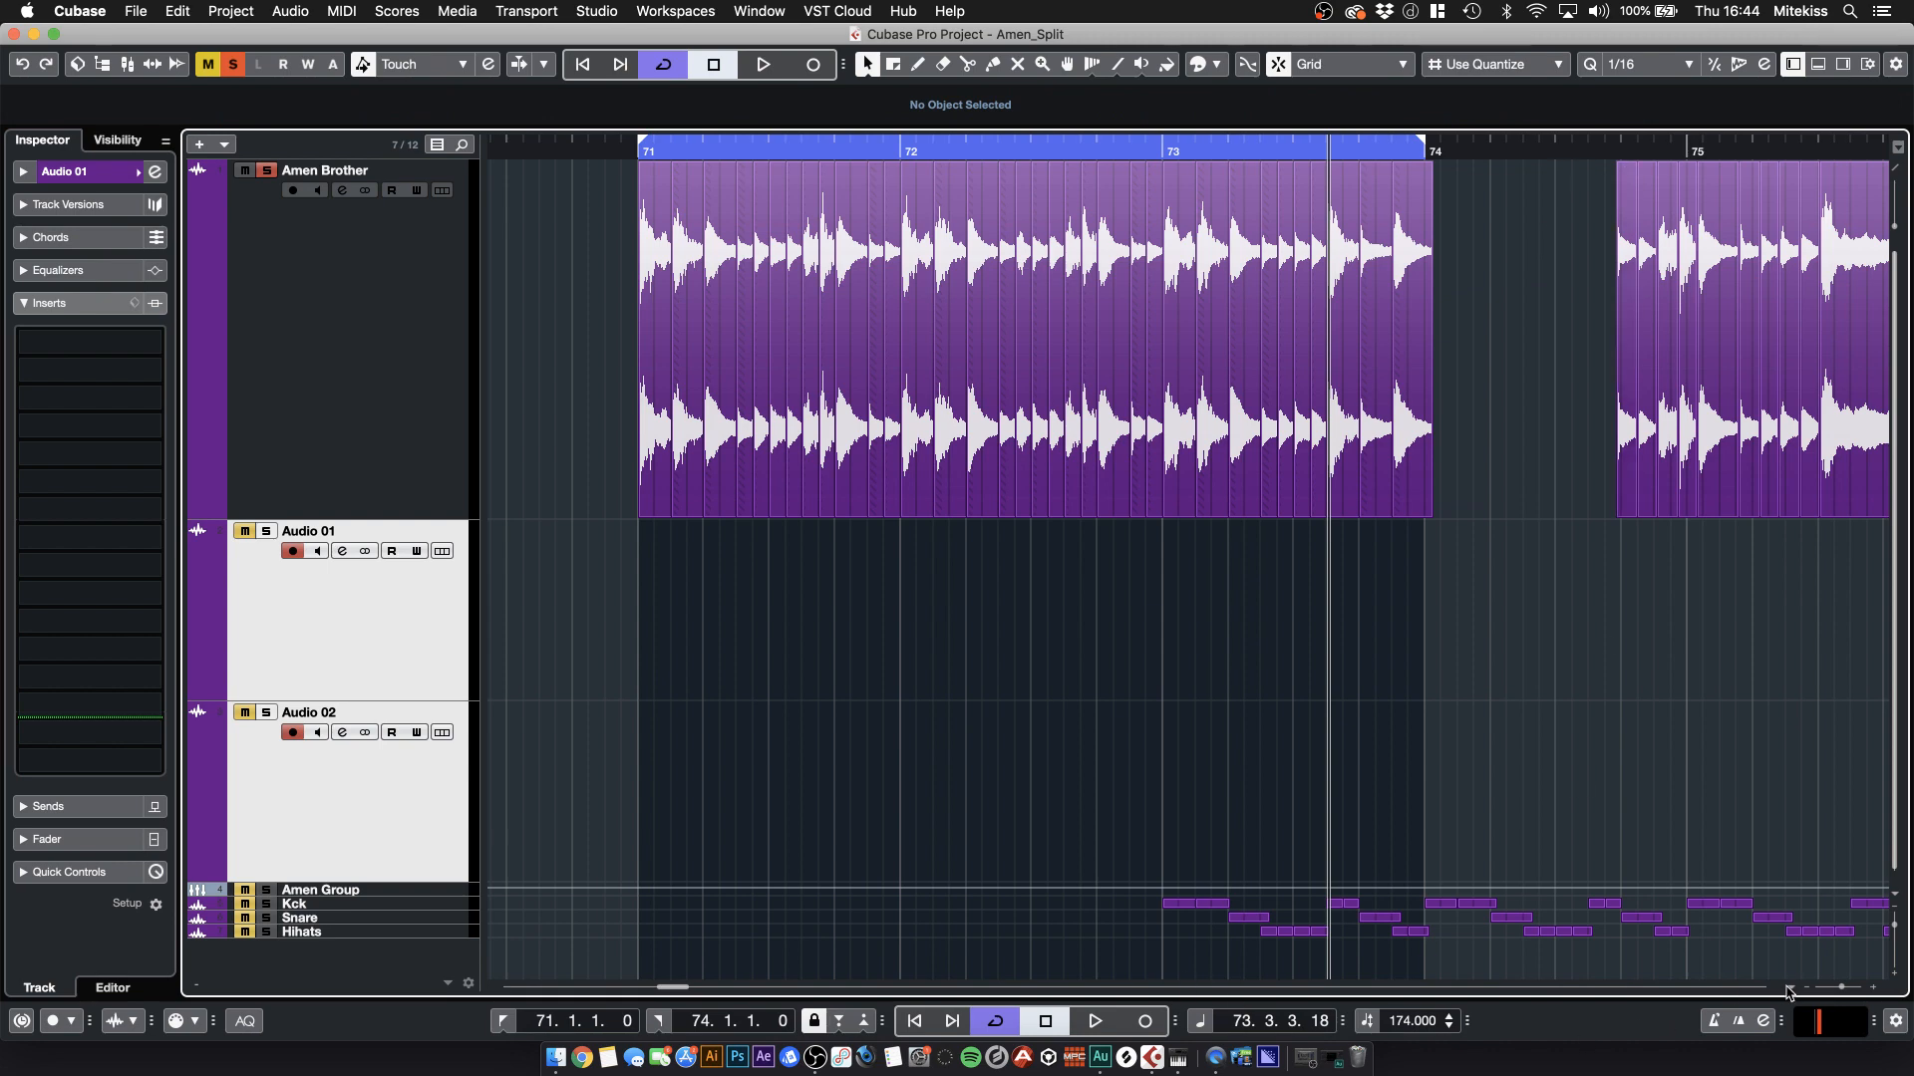
- Set the playback position just before bar 73 and listen to the realigned break
scroll(1781, 992, "right", 5)
left_click(667, 152)
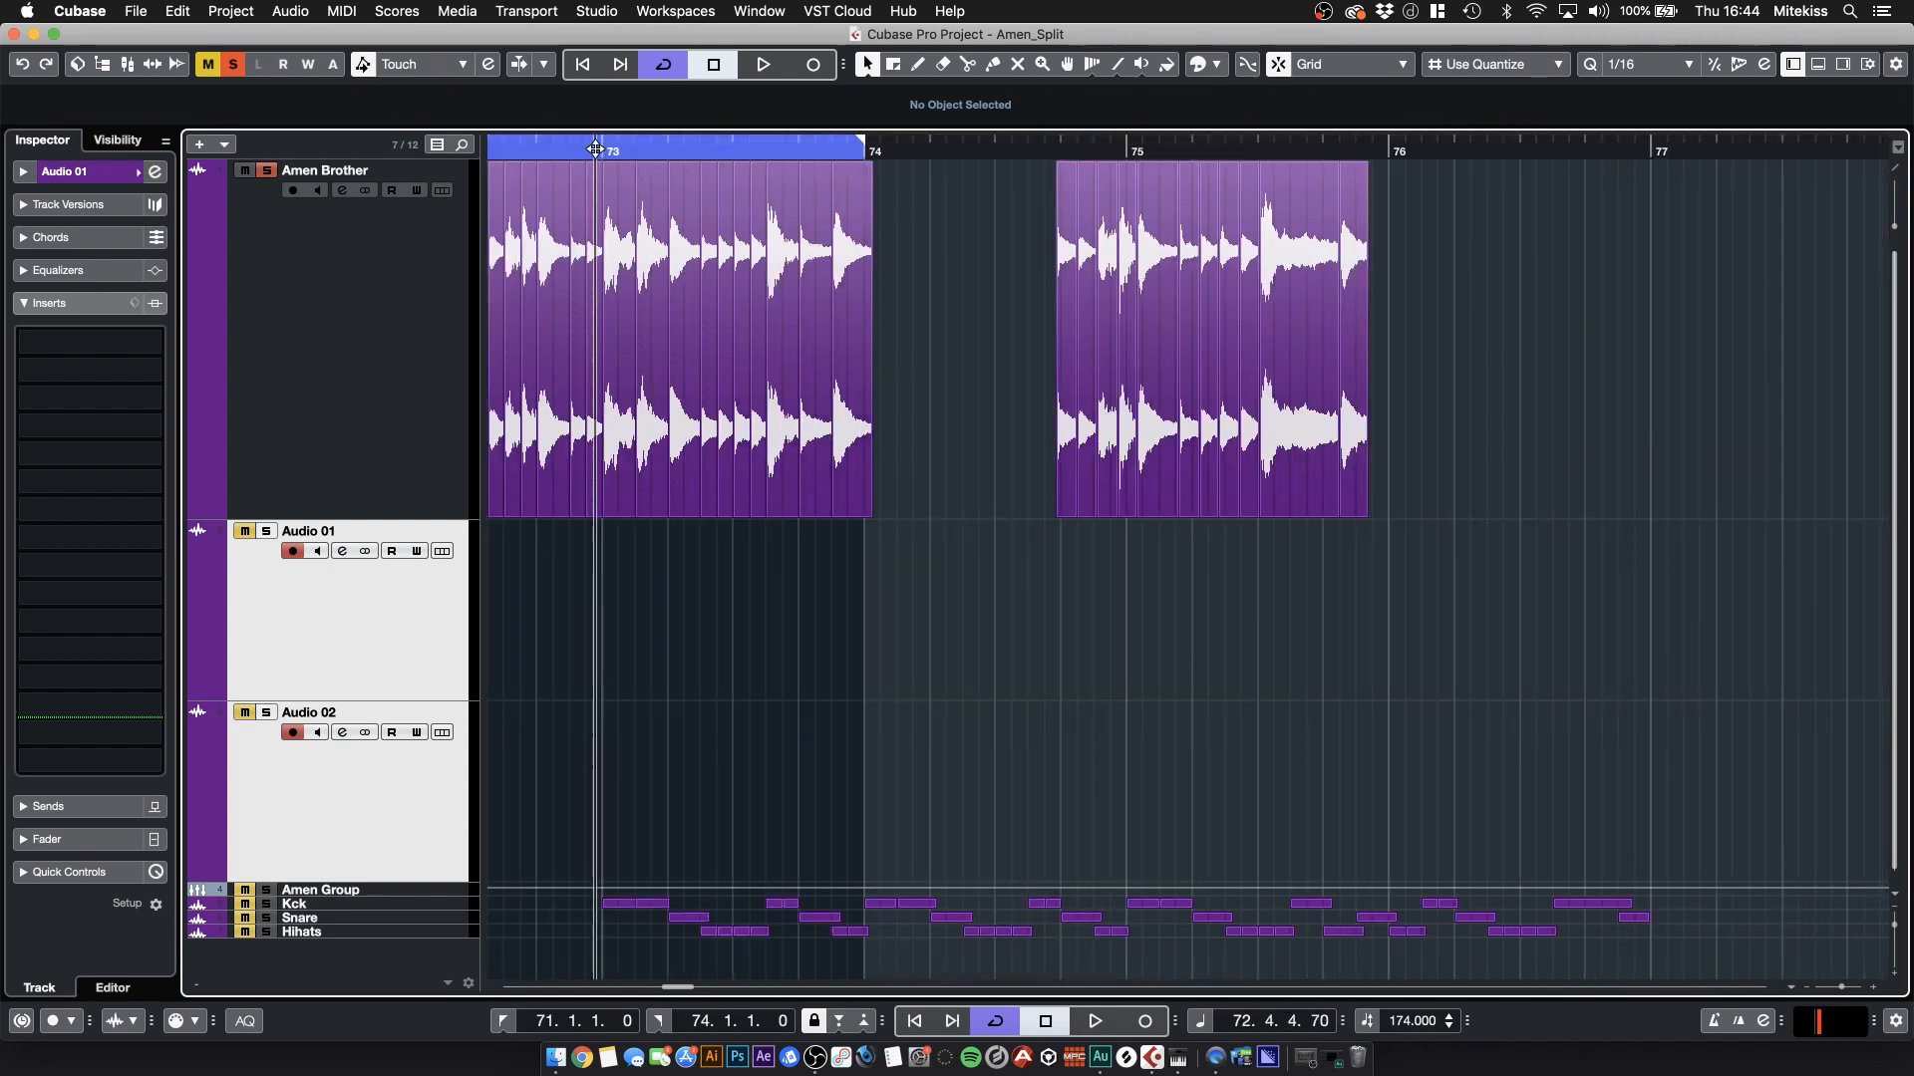
key("space")
key("space")
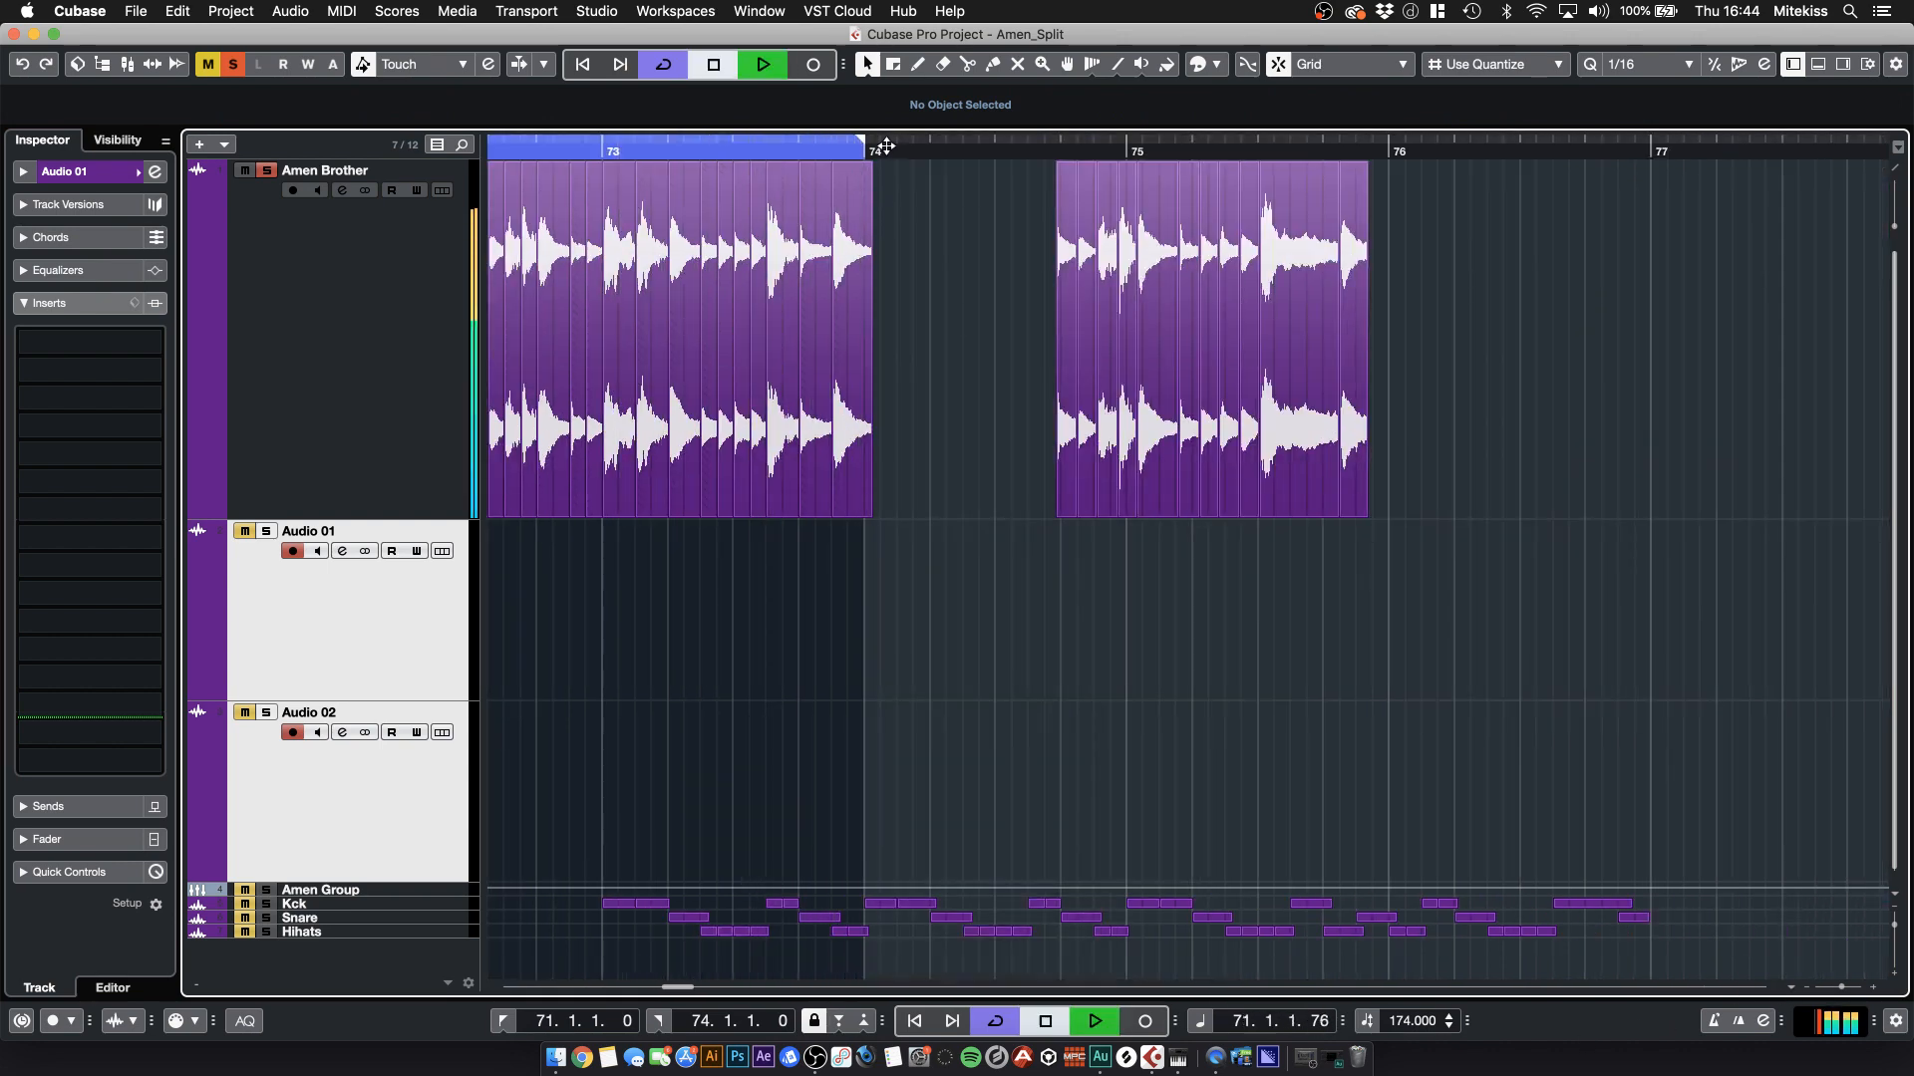
- Set the loop range from 74.1.1.0 to 75.1.1.0 and move the first unaligned hits onto the grid from 74.1.1.0 through 74.2.1.0
left_click_drag(869, 138, 1410, 138)
left_click_drag(1141, 145, 1127, 144)
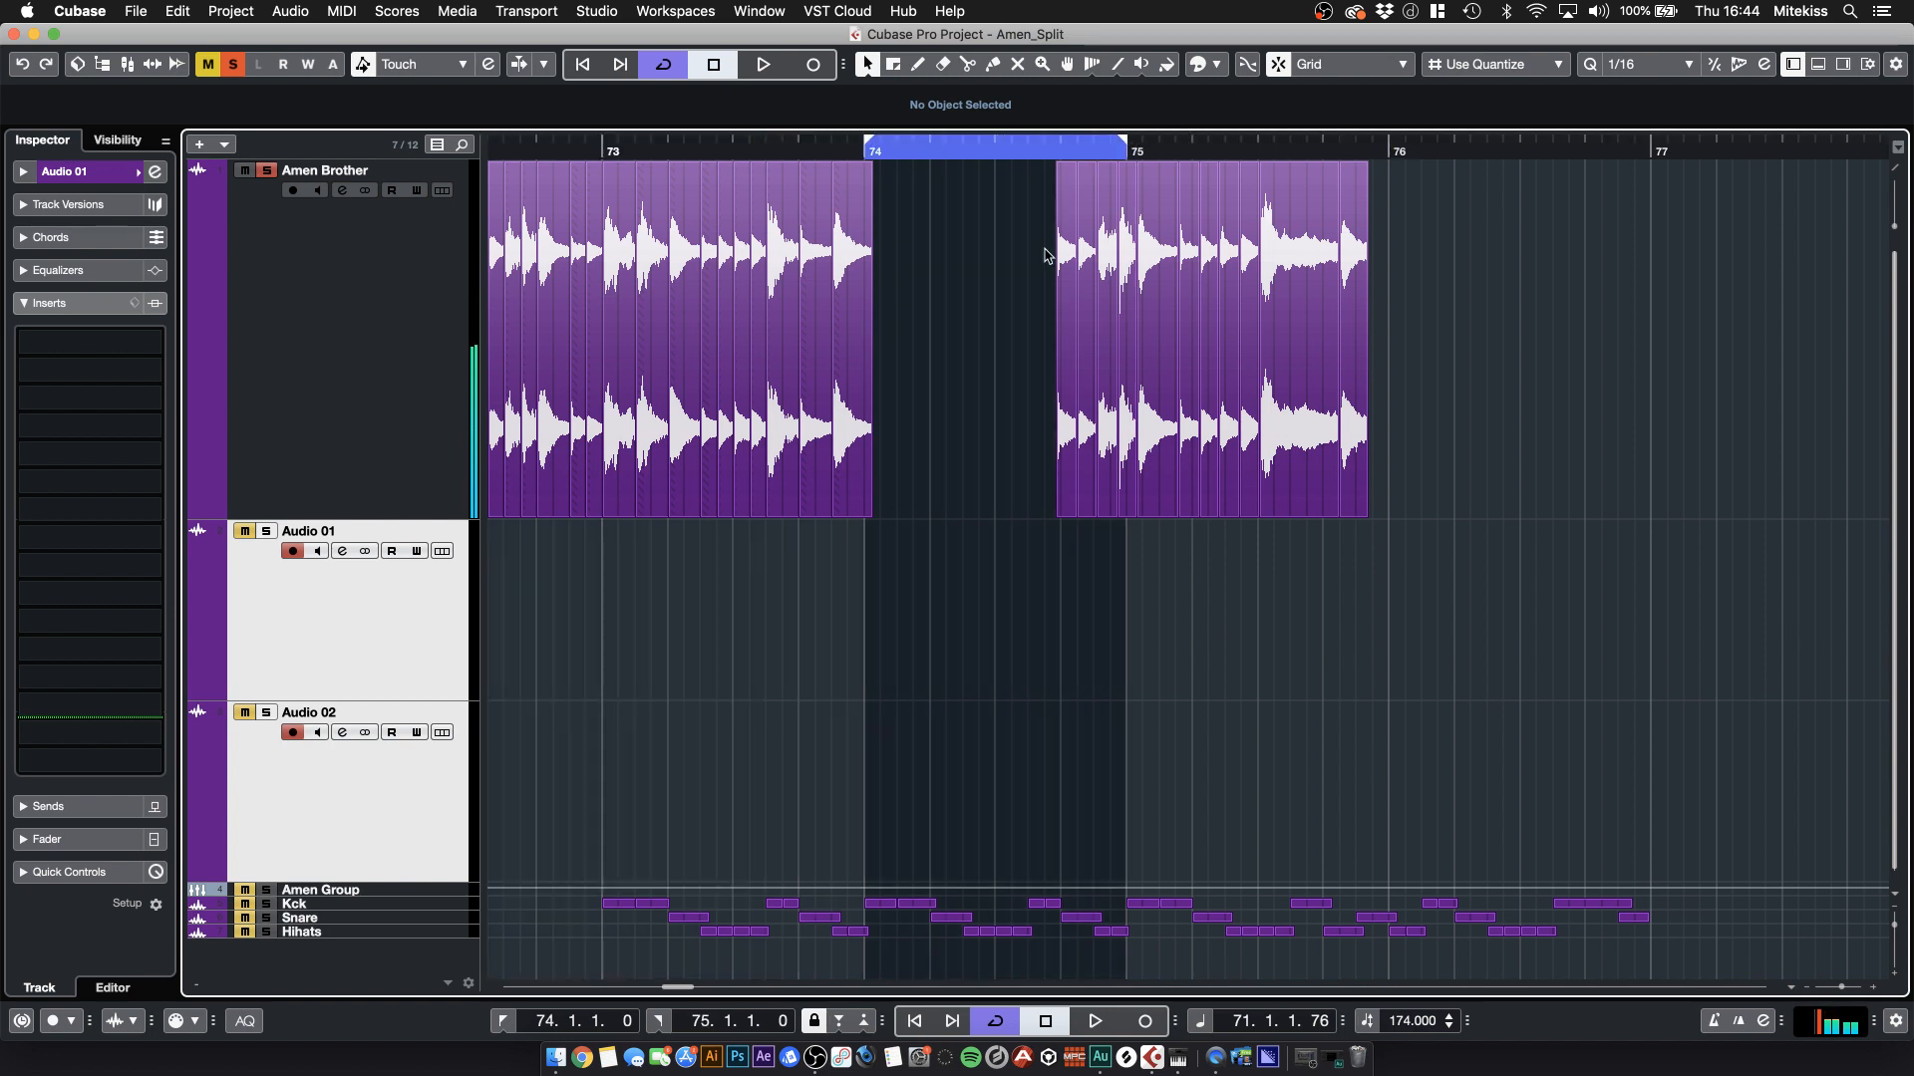
left_click_drag(1066, 269, 867, 274)
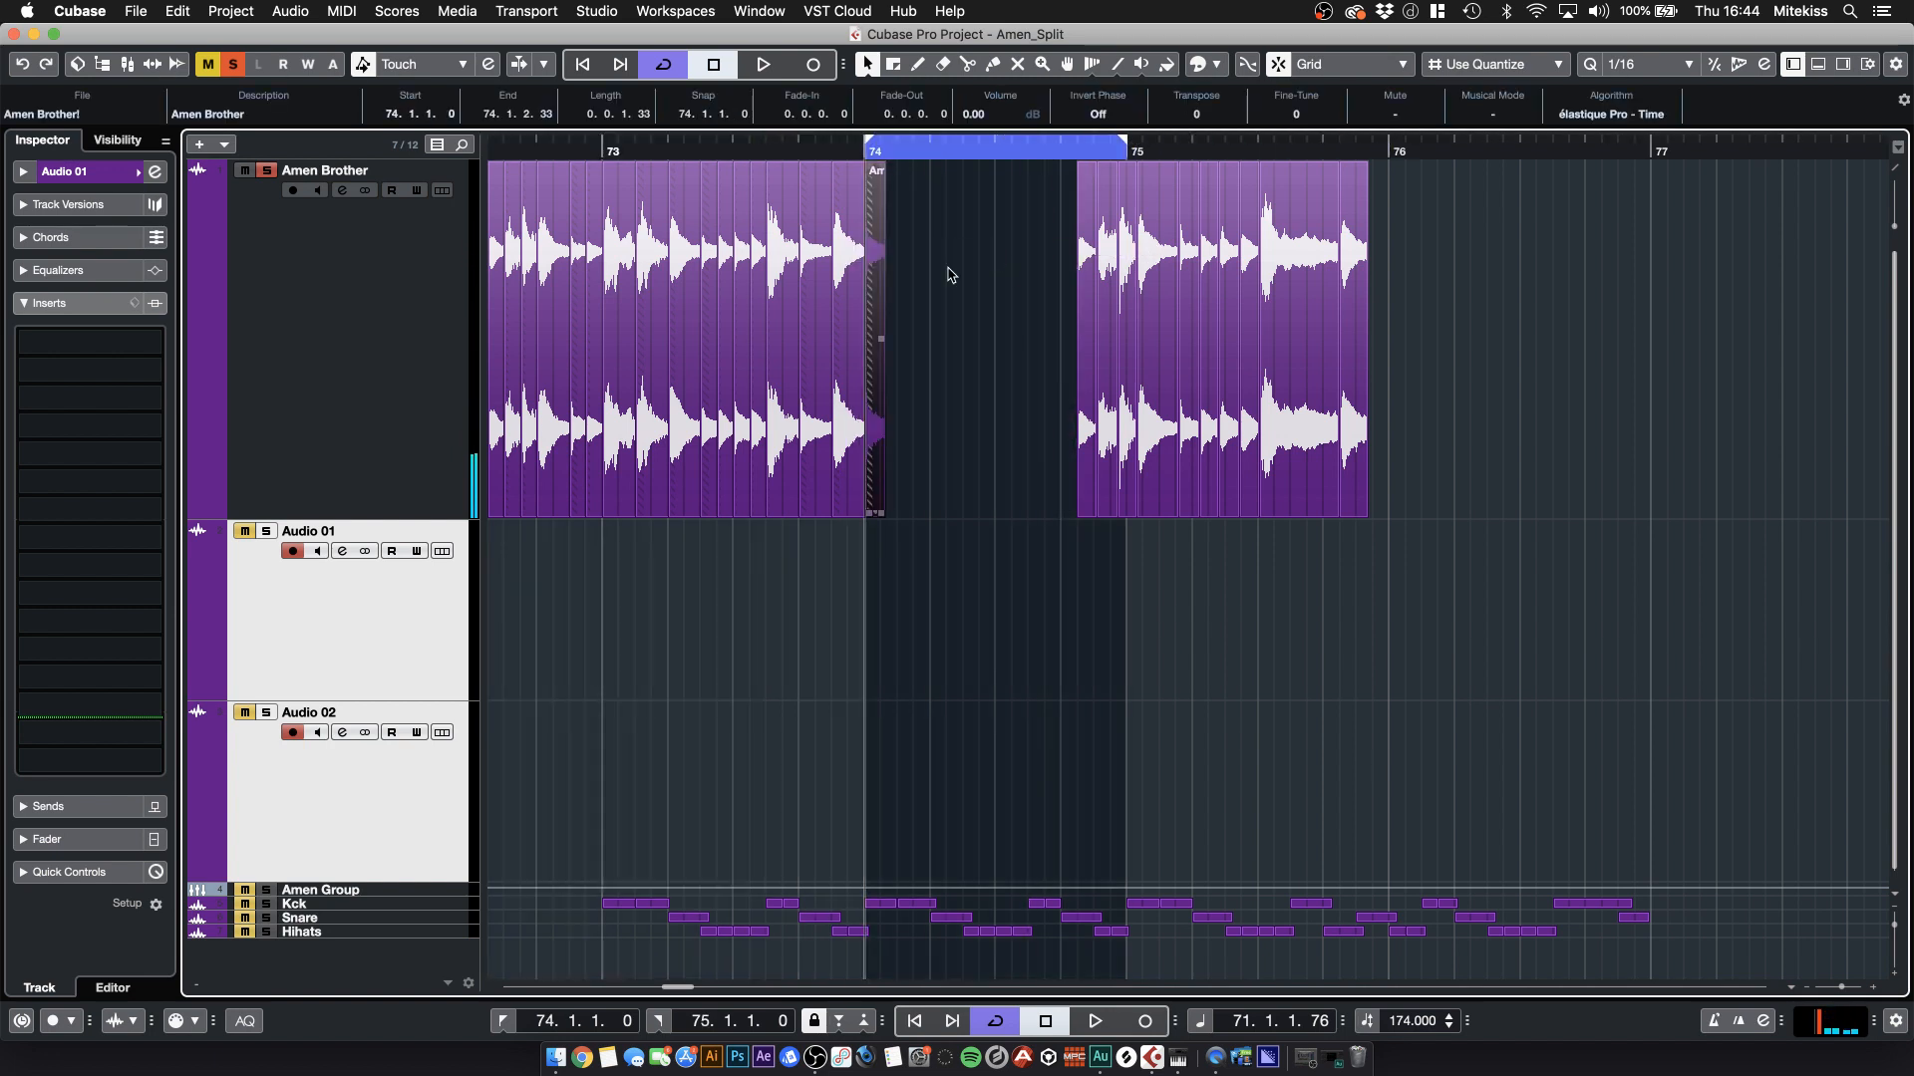
left_click_drag(1094, 271, 902, 269)
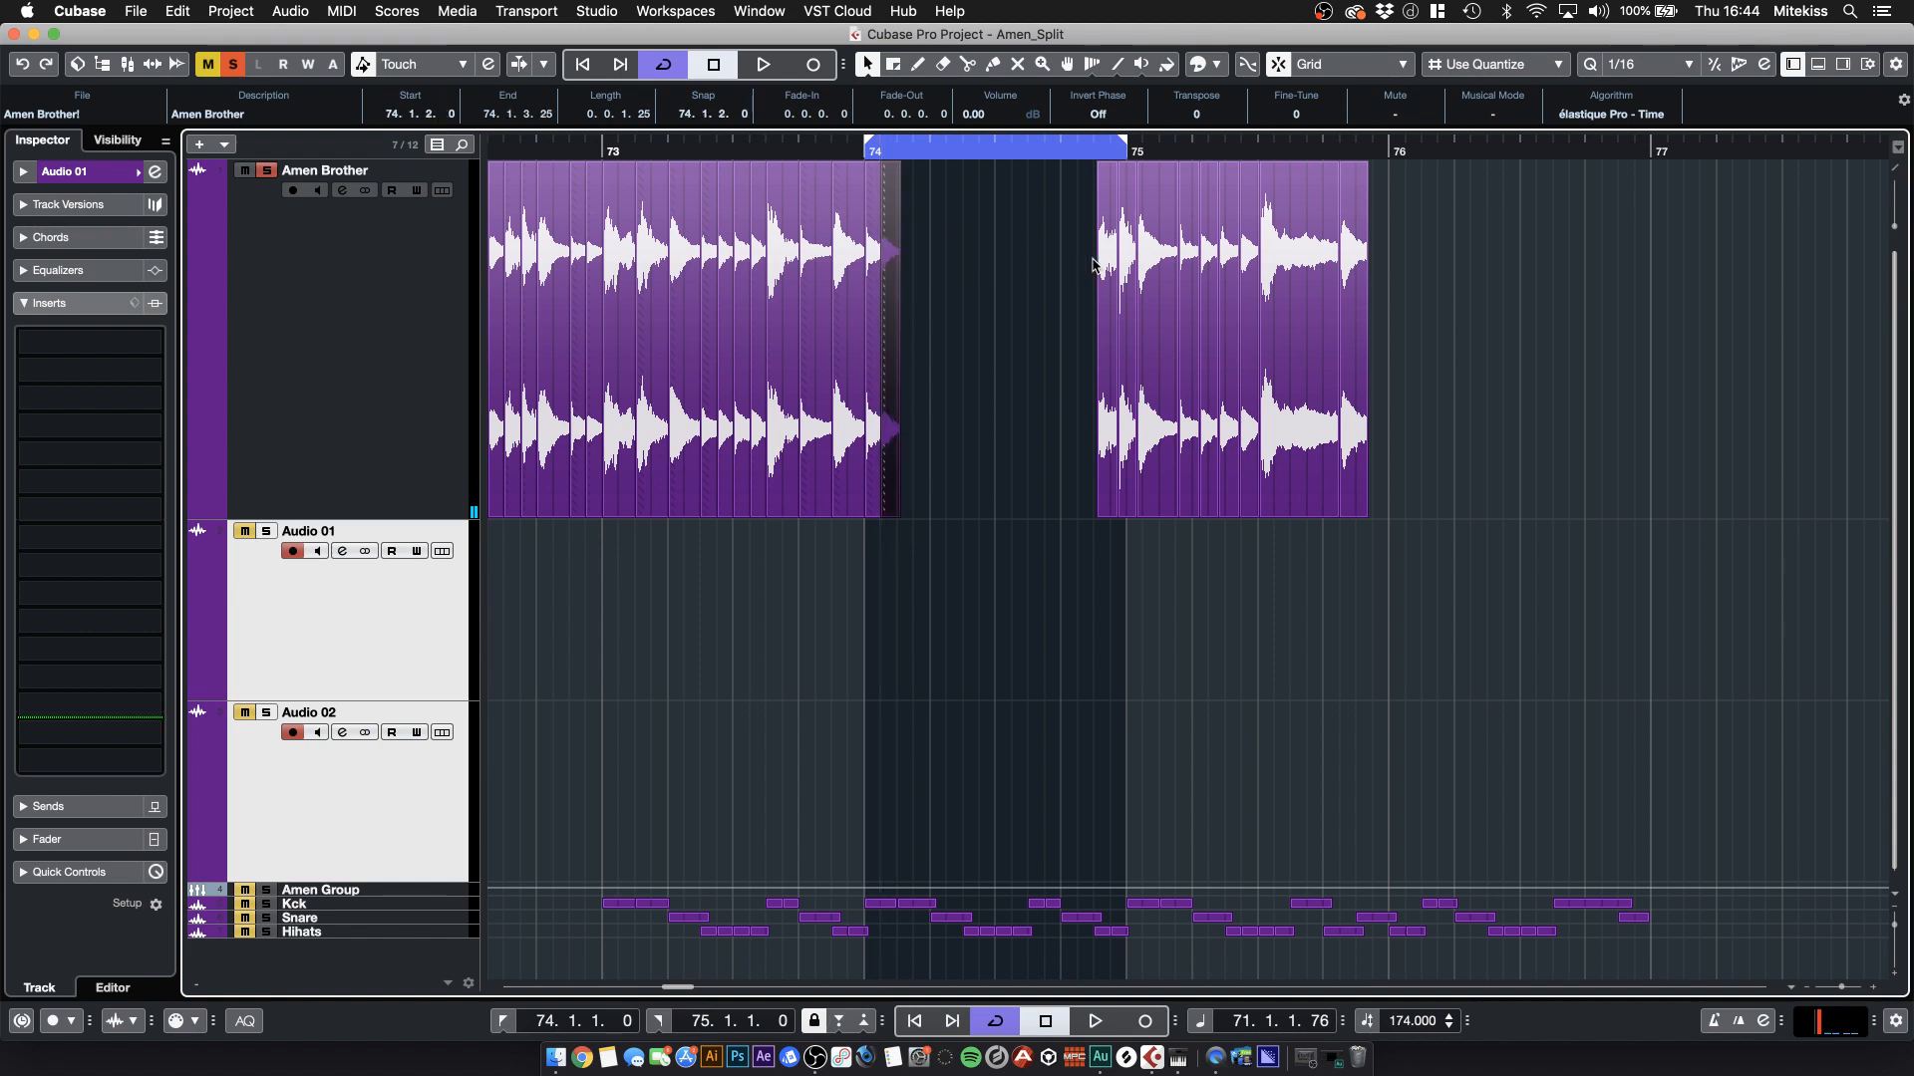
left_click_drag(1104, 264, 909, 261)
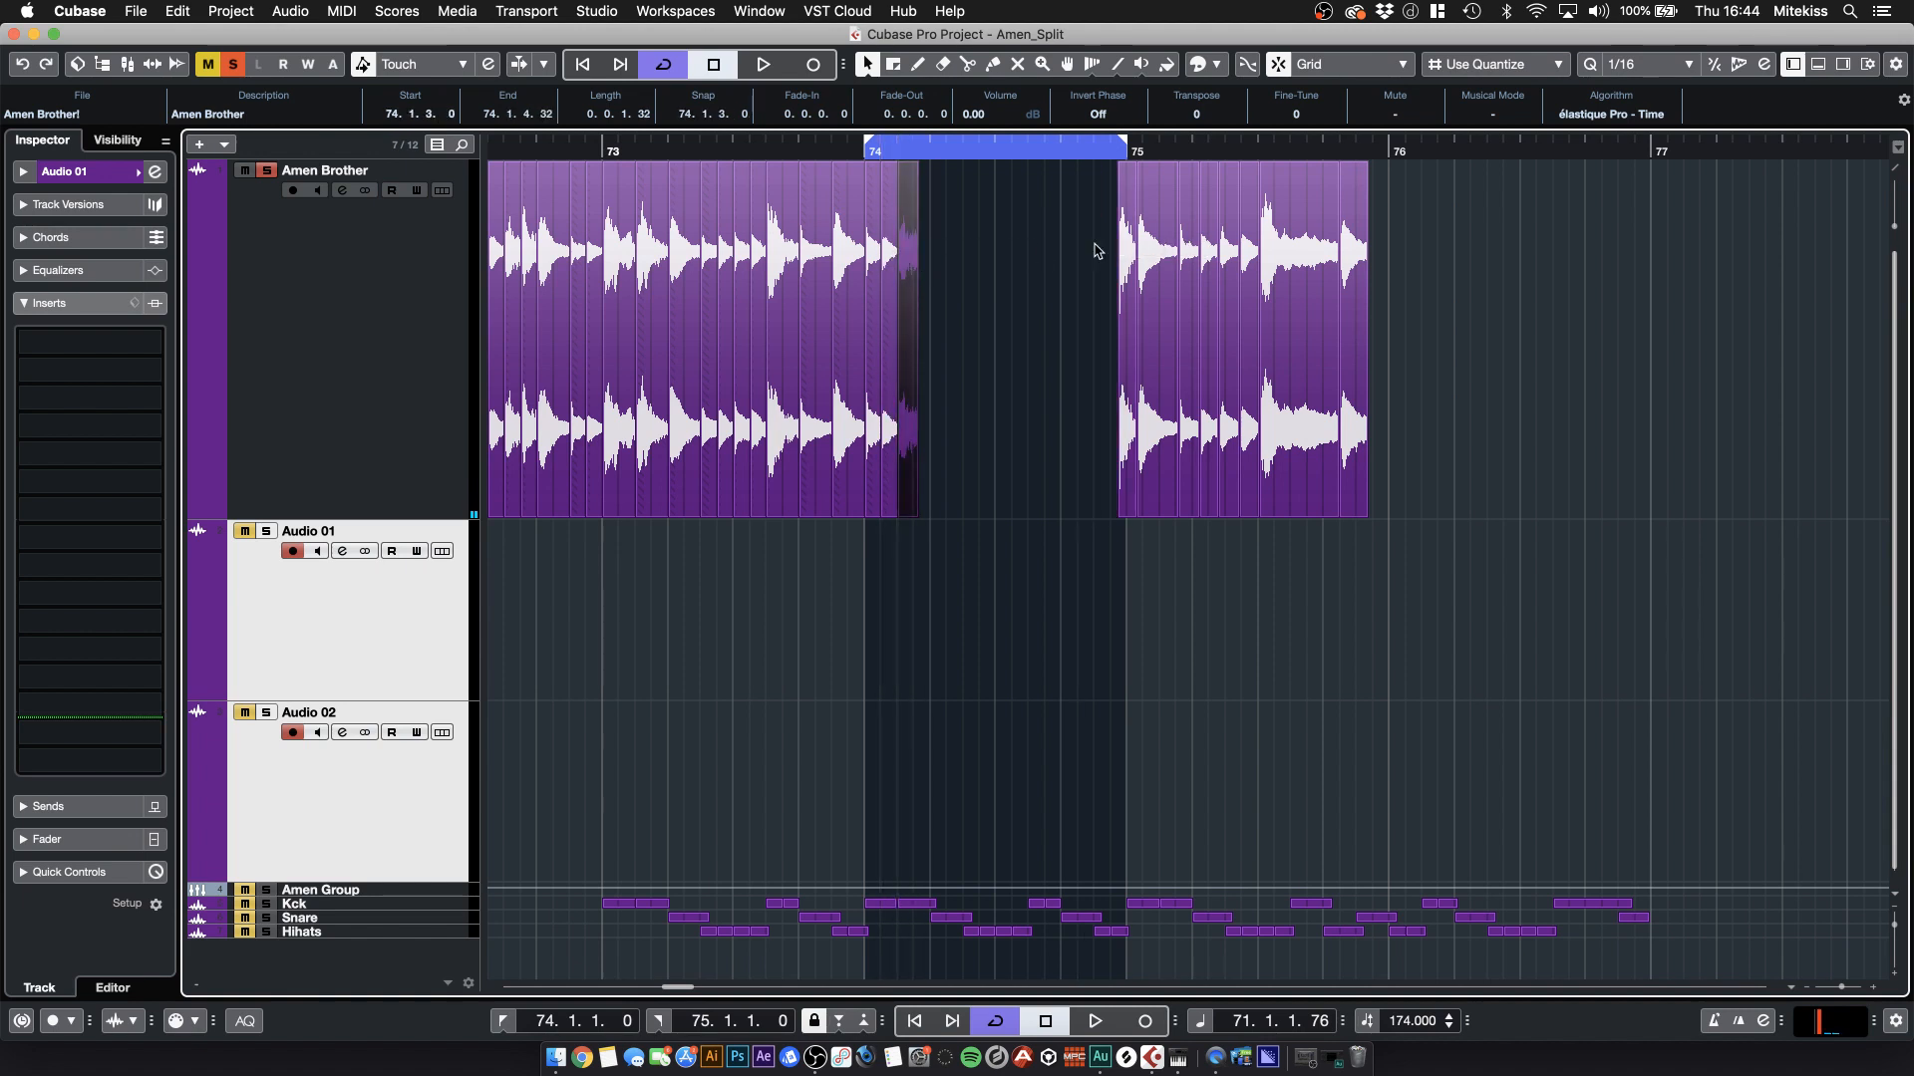
left_click_drag(1123, 254, 957, 259)
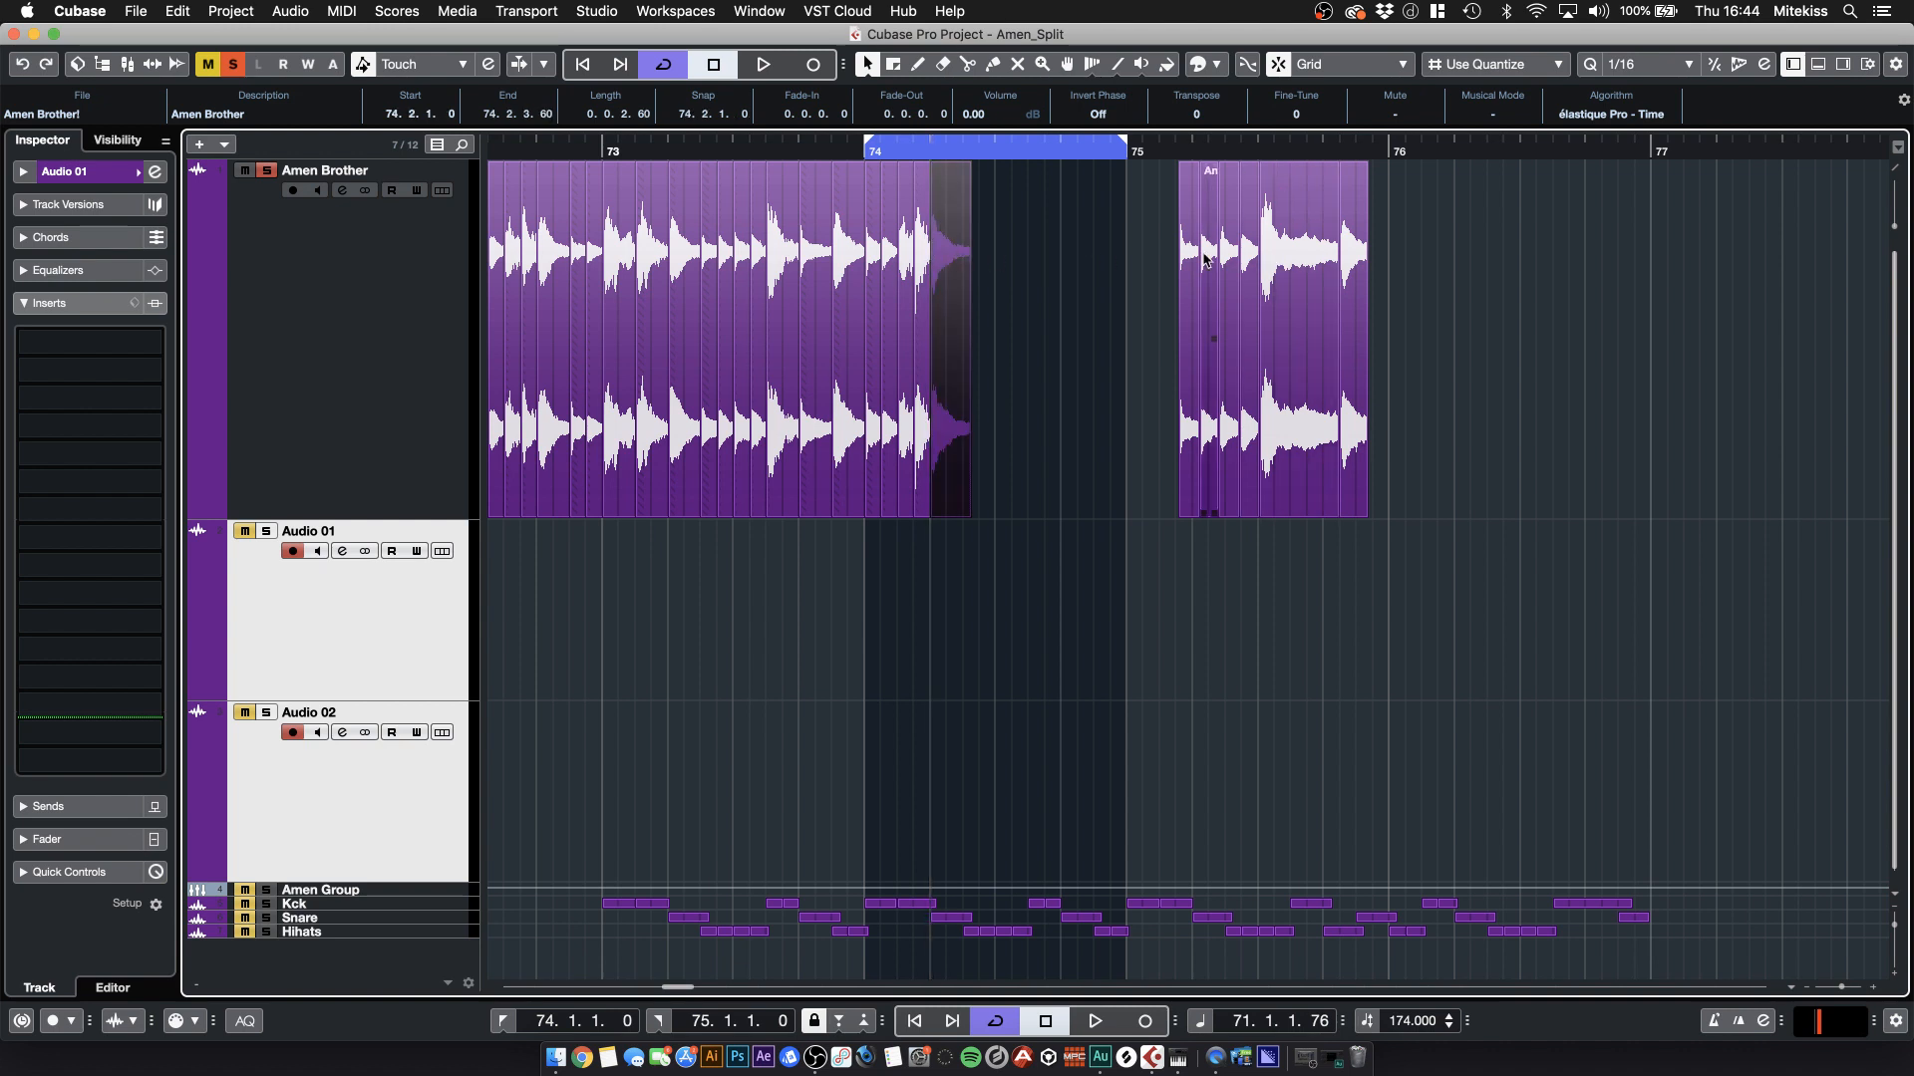
- Move the remaining Amen Brother hits onto the grid from 74.2.3.0 through 74.4.3.0 to complete bar 74
left_click_drag(1189, 259, 975, 267)
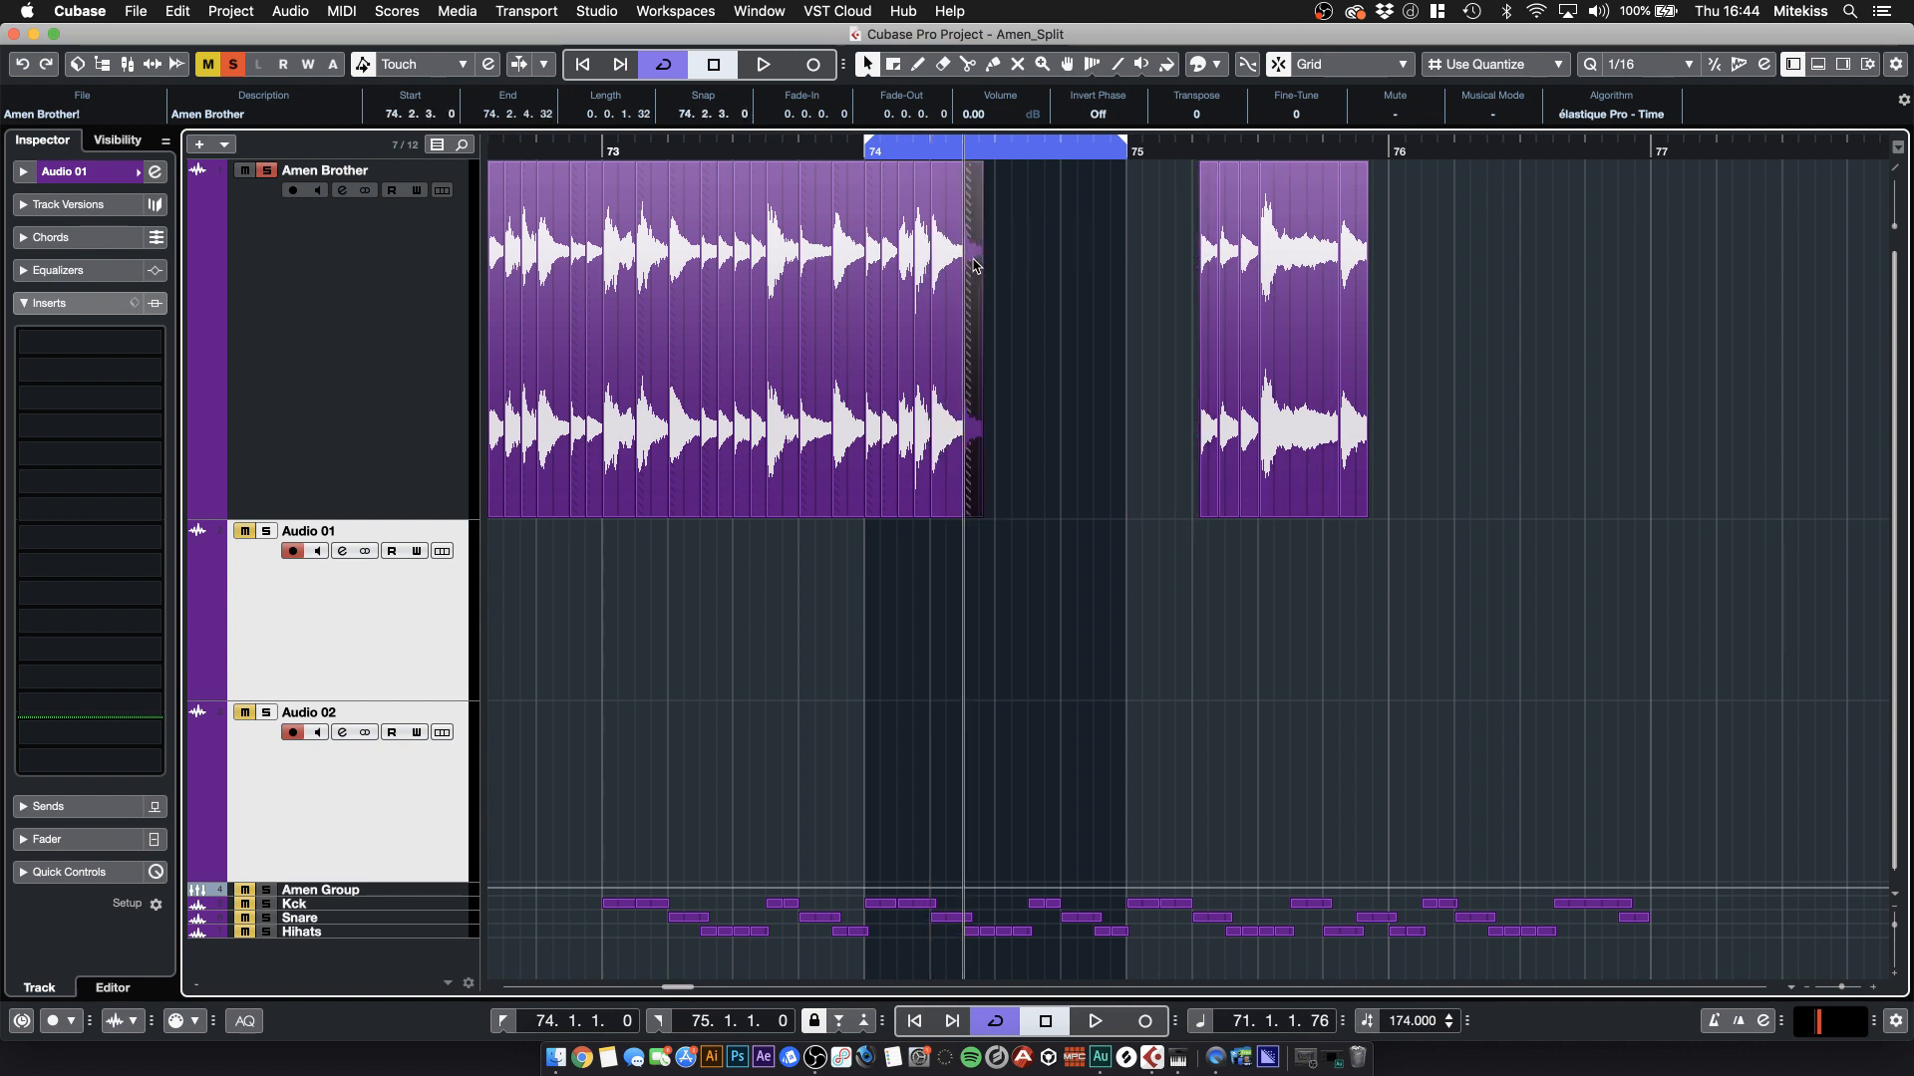
left_click_drag(1199, 244, 1021, 250)
left_click_drag(1291, 257, 1061, 266)
left_click_drag(1352, 261, 1102, 261)
- Audition the realigned hits in bar 74 and extend the loop range to span 71.1.1.0 to 75.1.1.0
key("space")
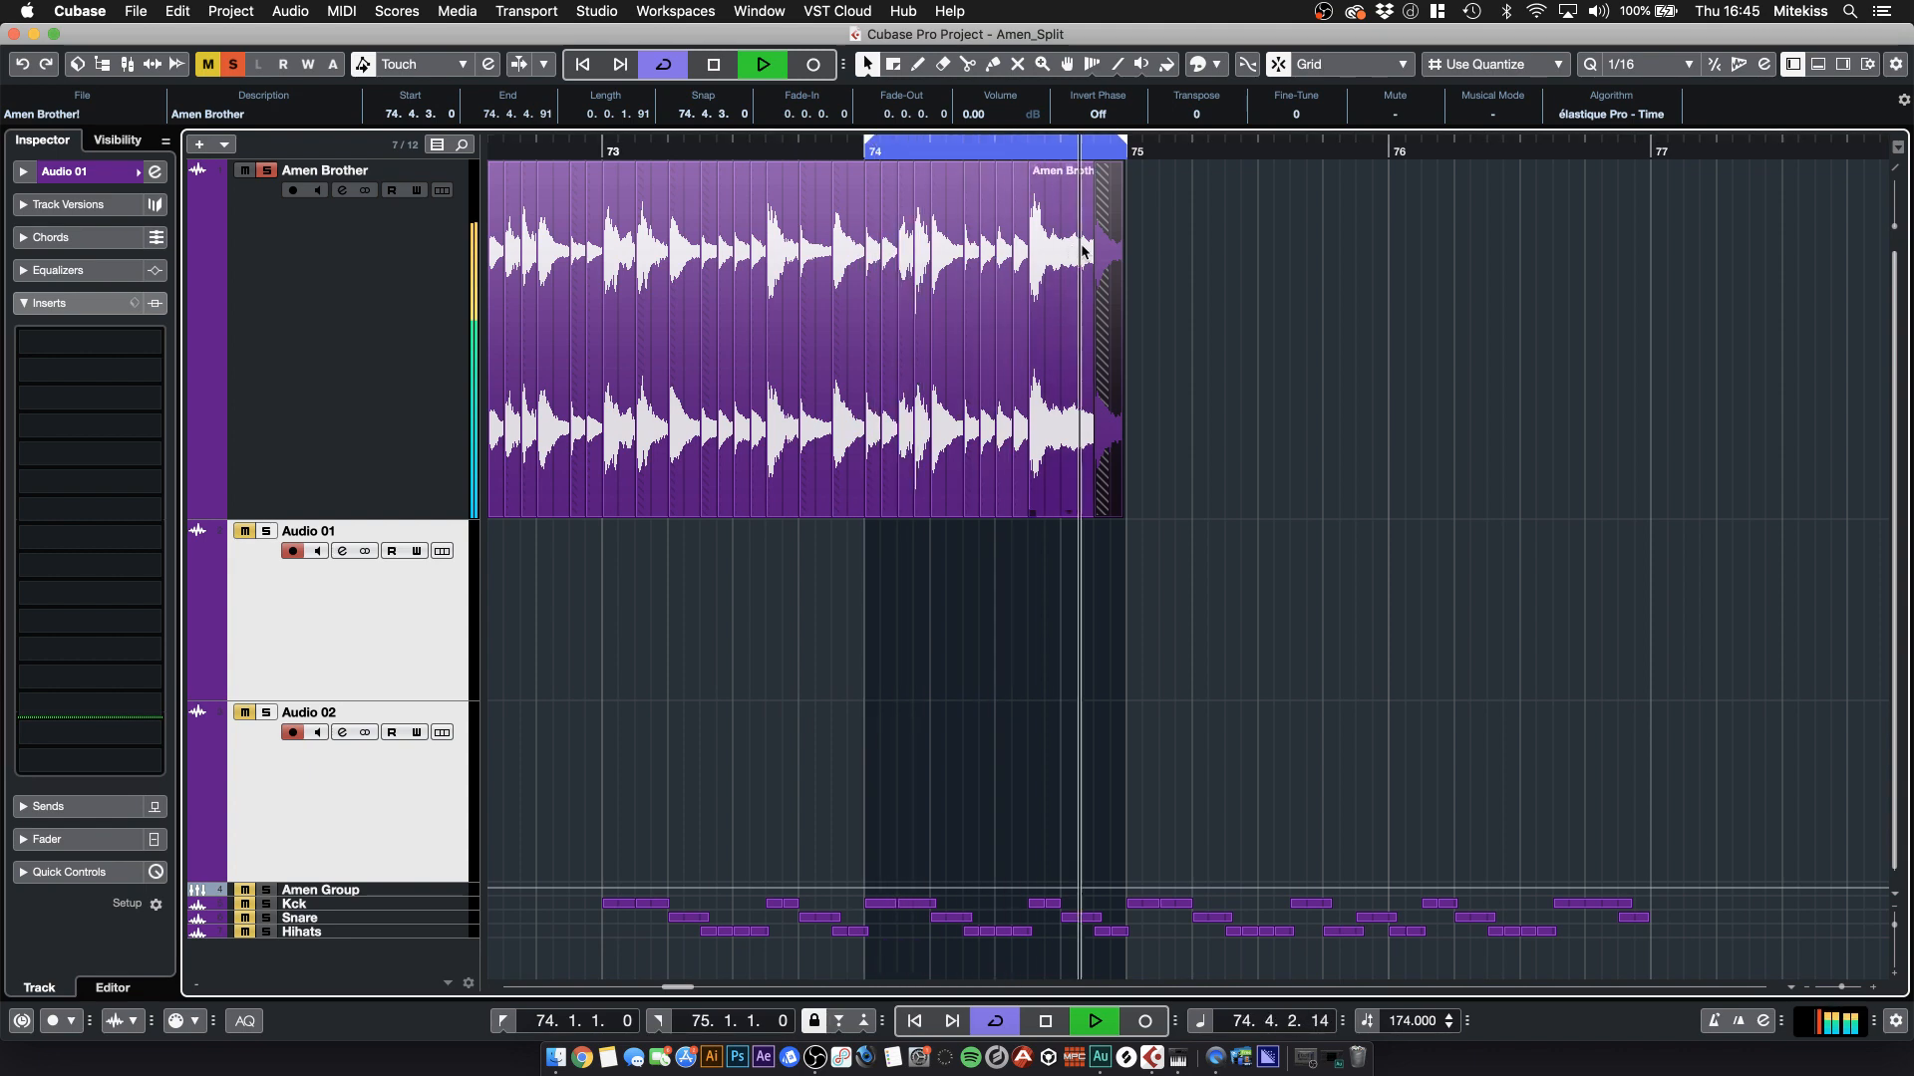
key("space")
left_click(1723, 750)
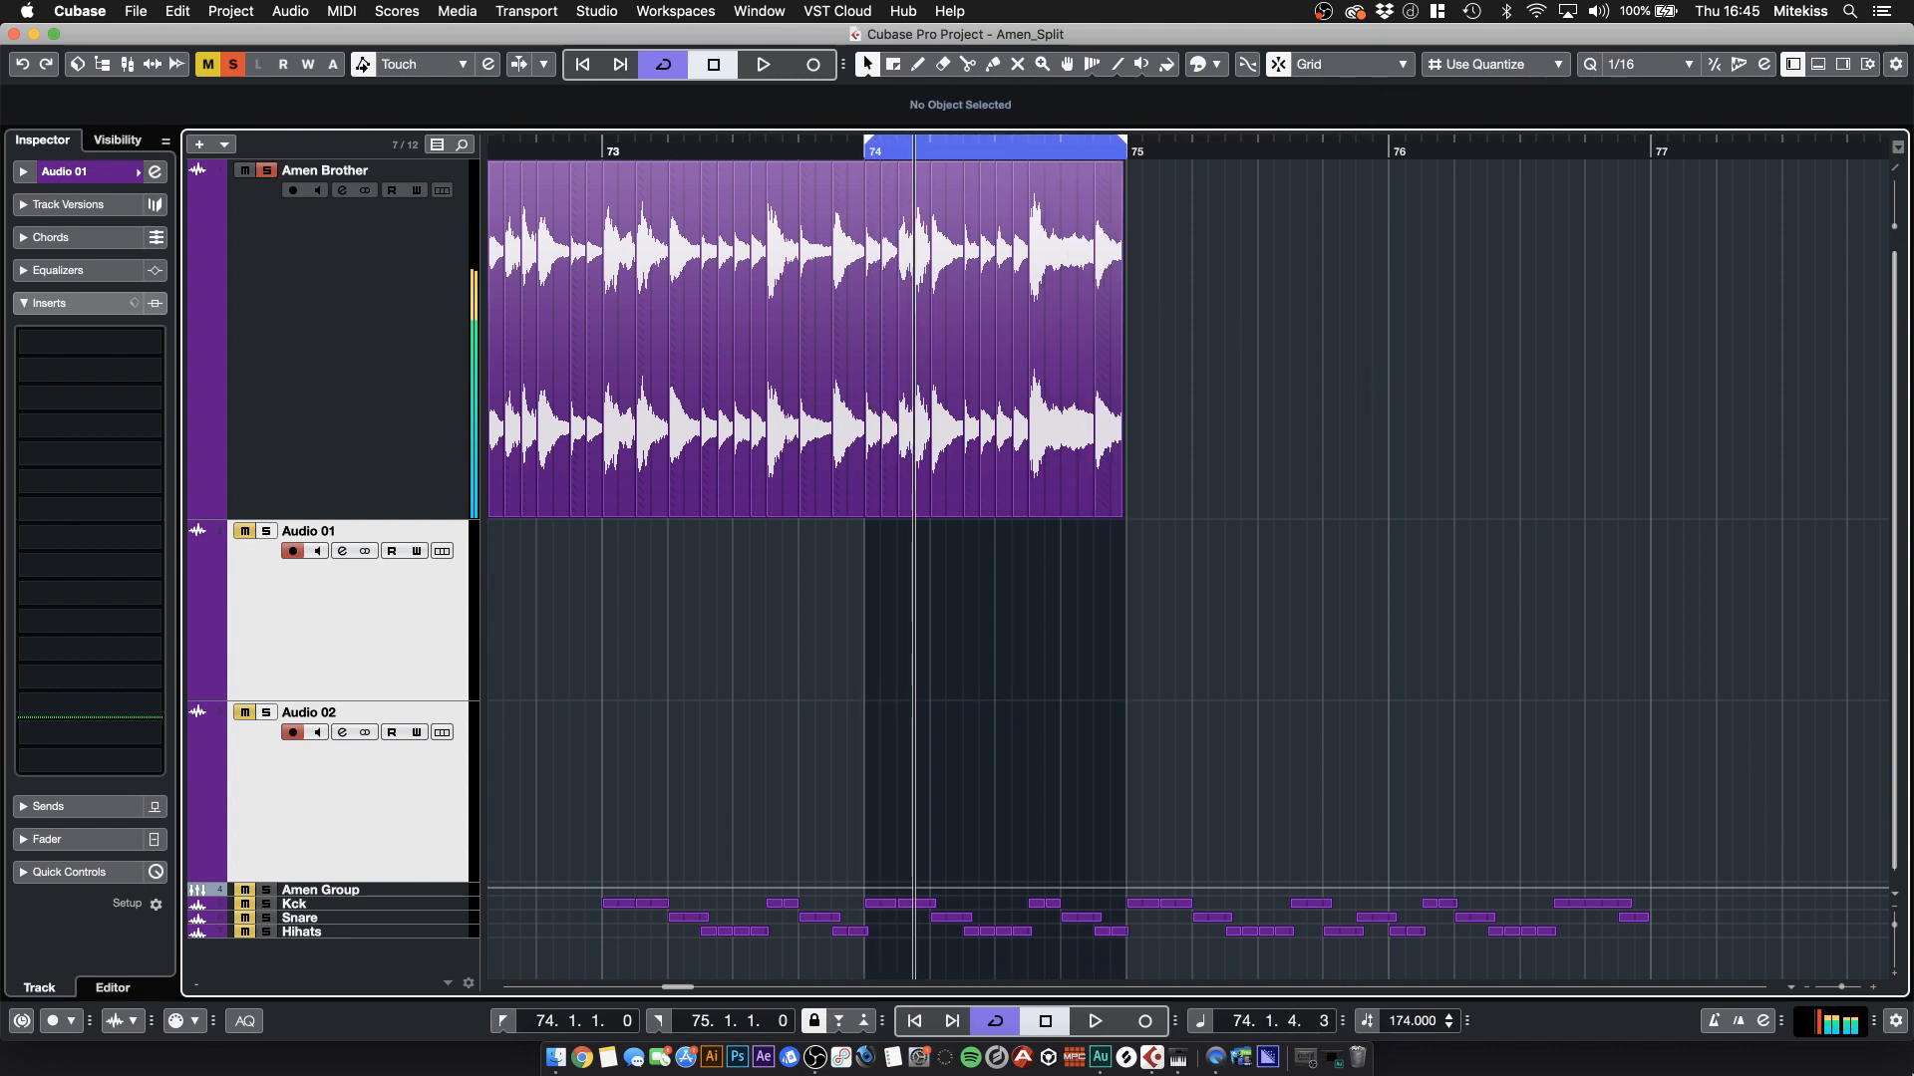
left_click(1805, 990)
left_click_drag(1161, 154, 1822, 680)
- Place the unsliced Amen Brother break on Audio 01 at 71.1.1.0 and time-stretch it to end at bar 75
left_click(337, 666)
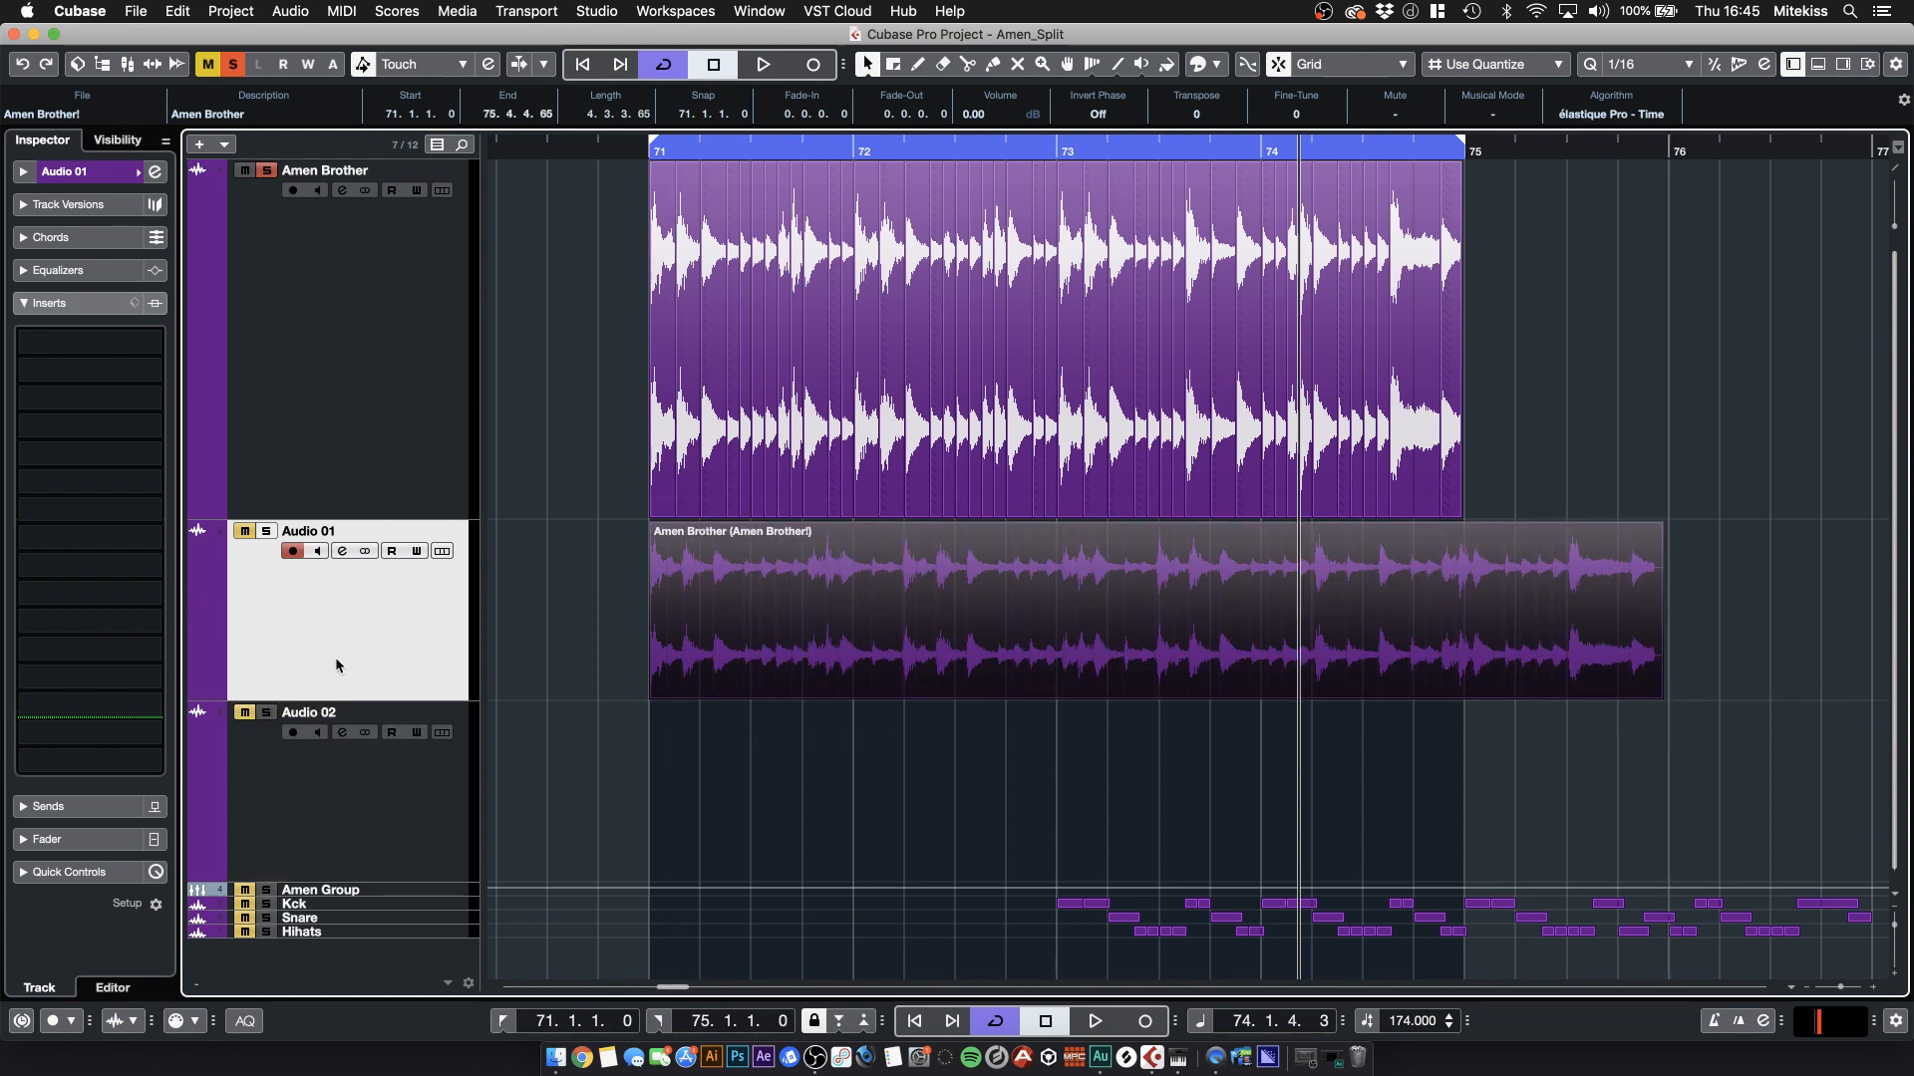
key("1")
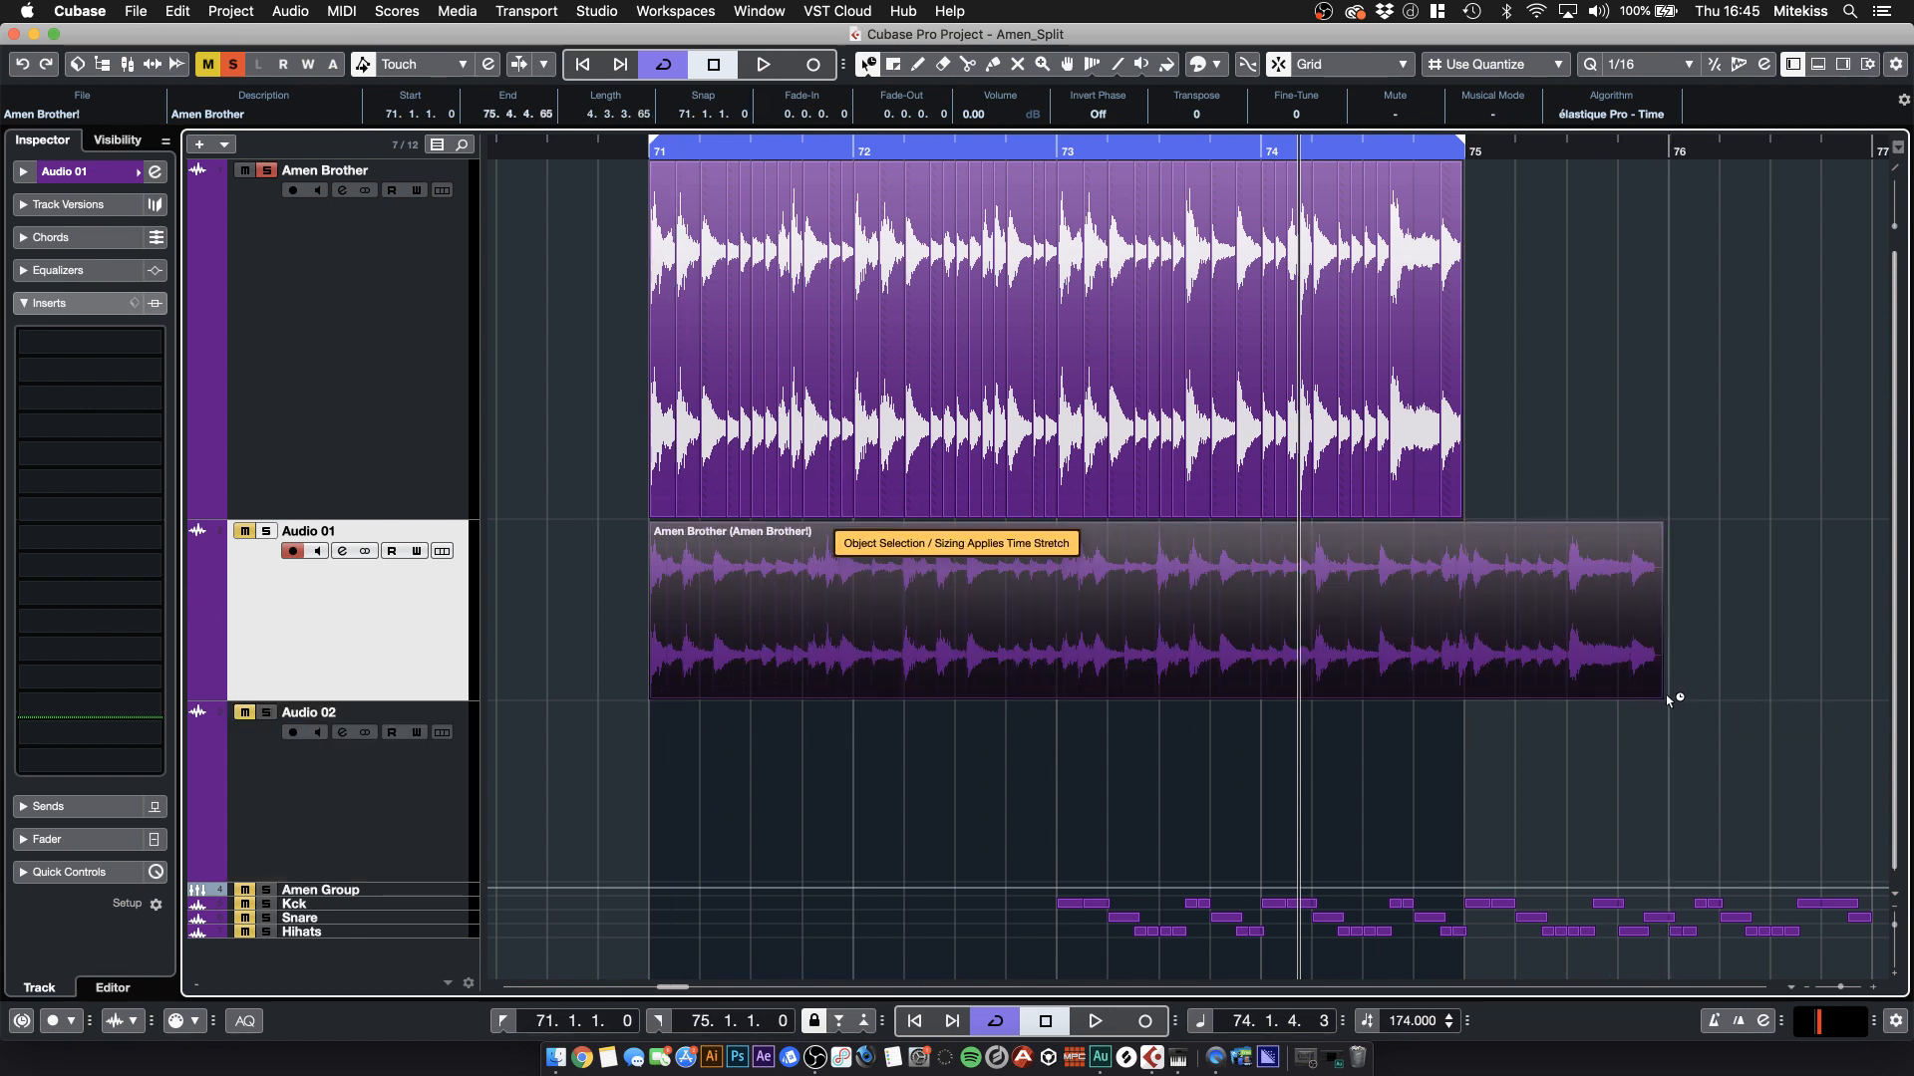
left_click_drag(1661, 698, 1464, 695)
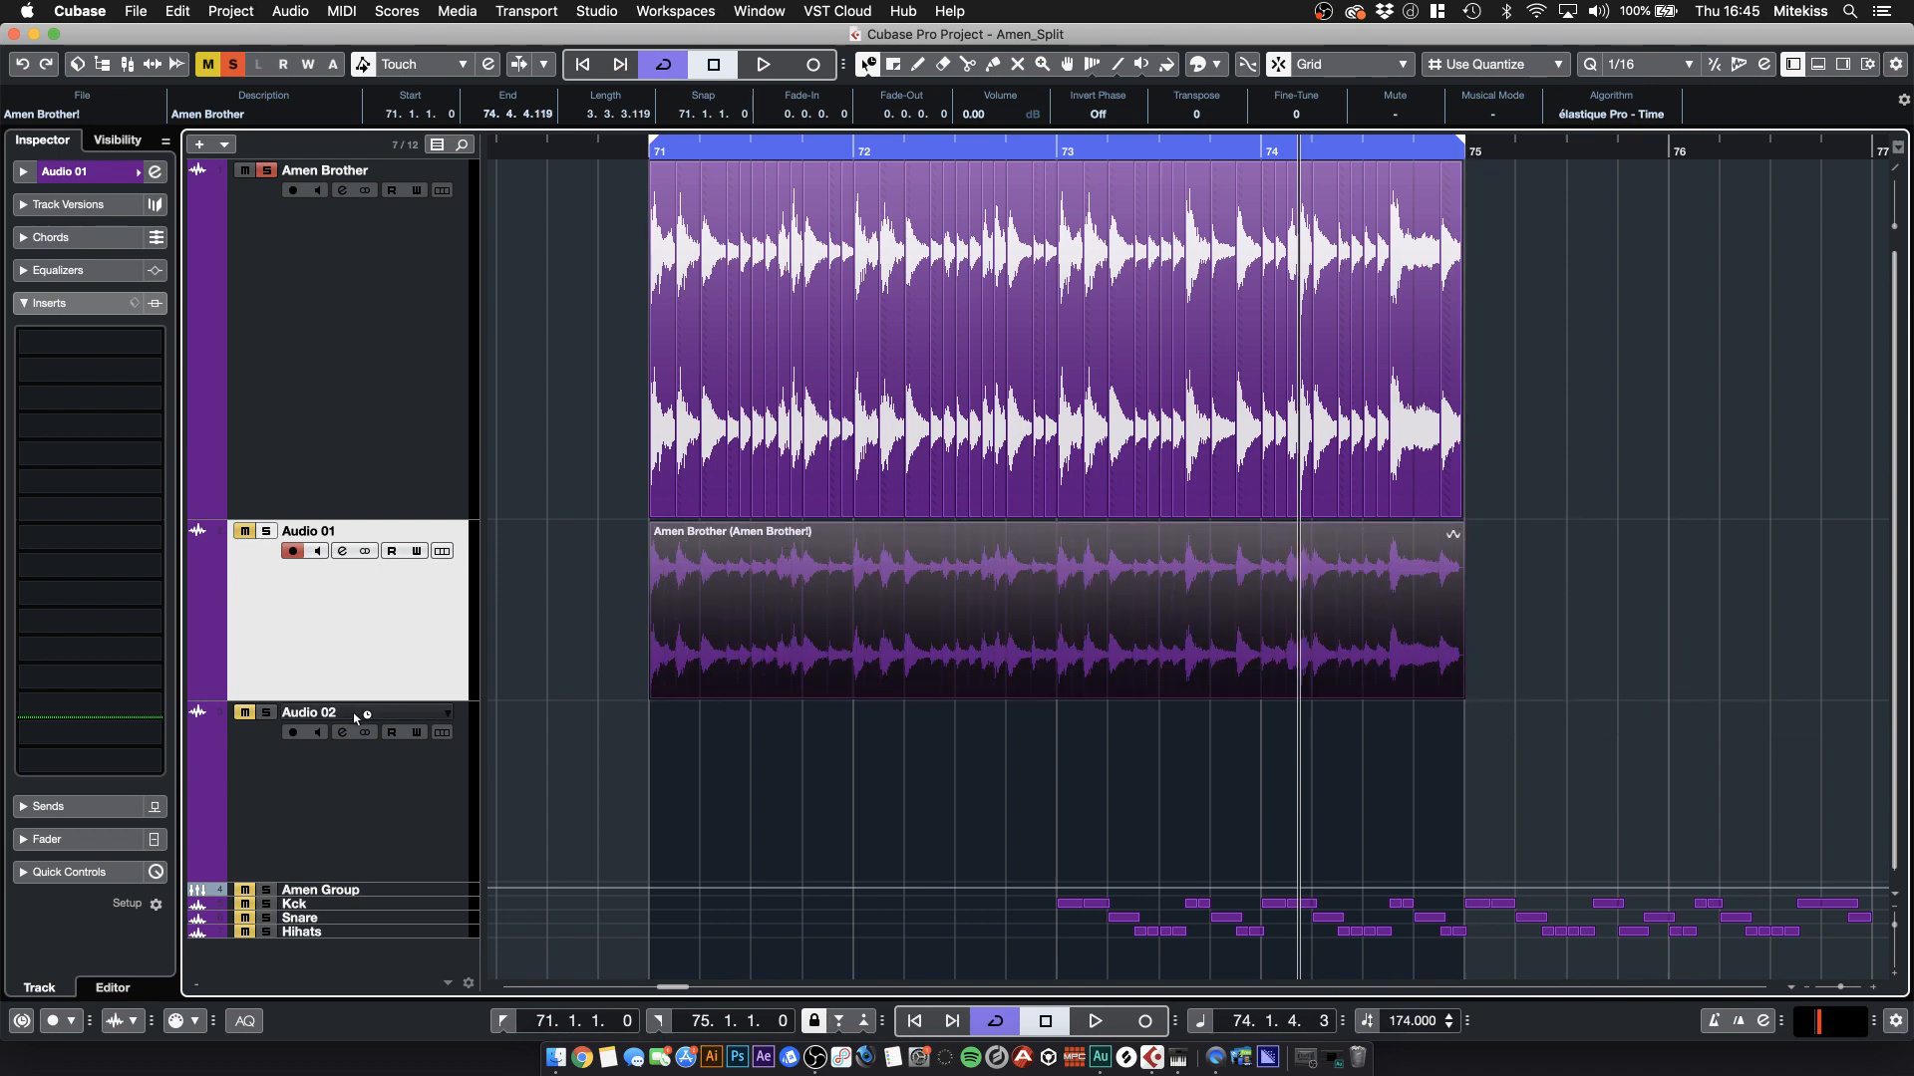
key("1")
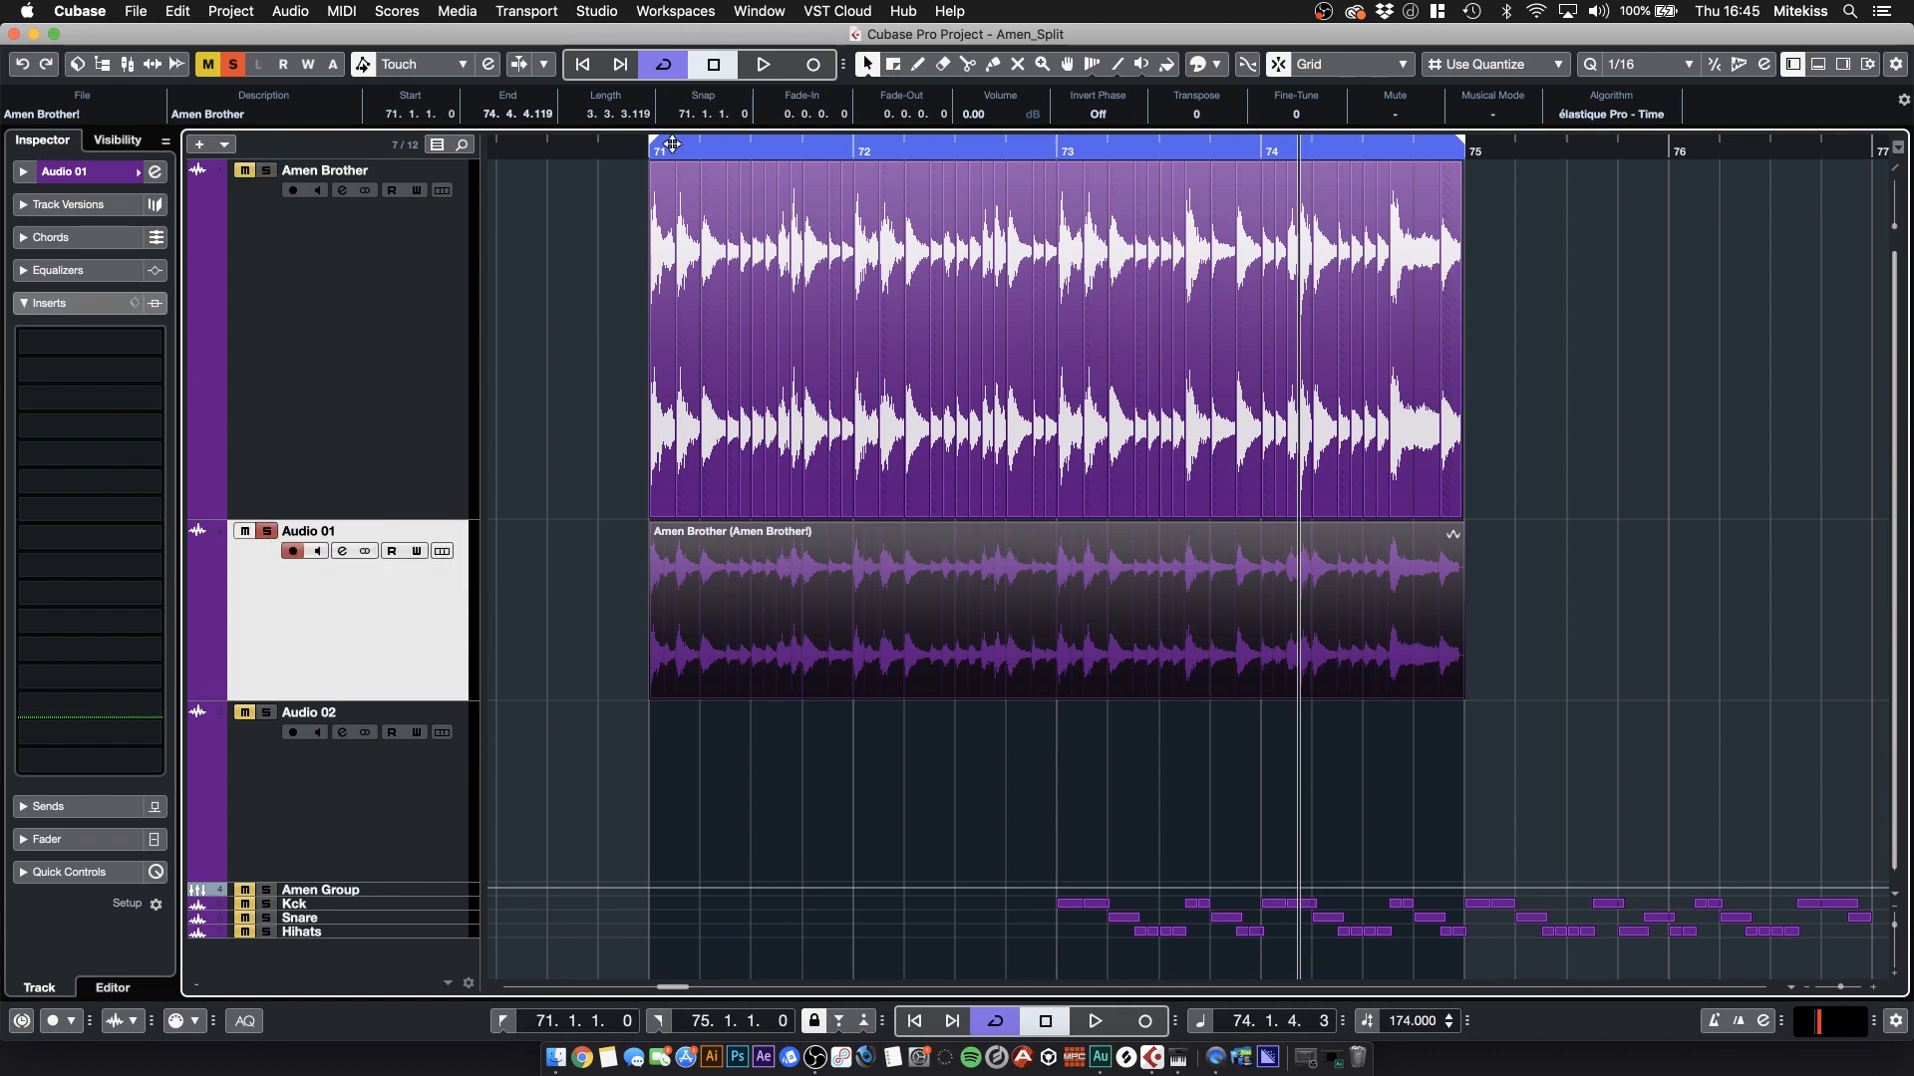
- Solo Audio 01 and listen to the time-stretched break from just before bar 71
left_click(640, 153)
key("space")
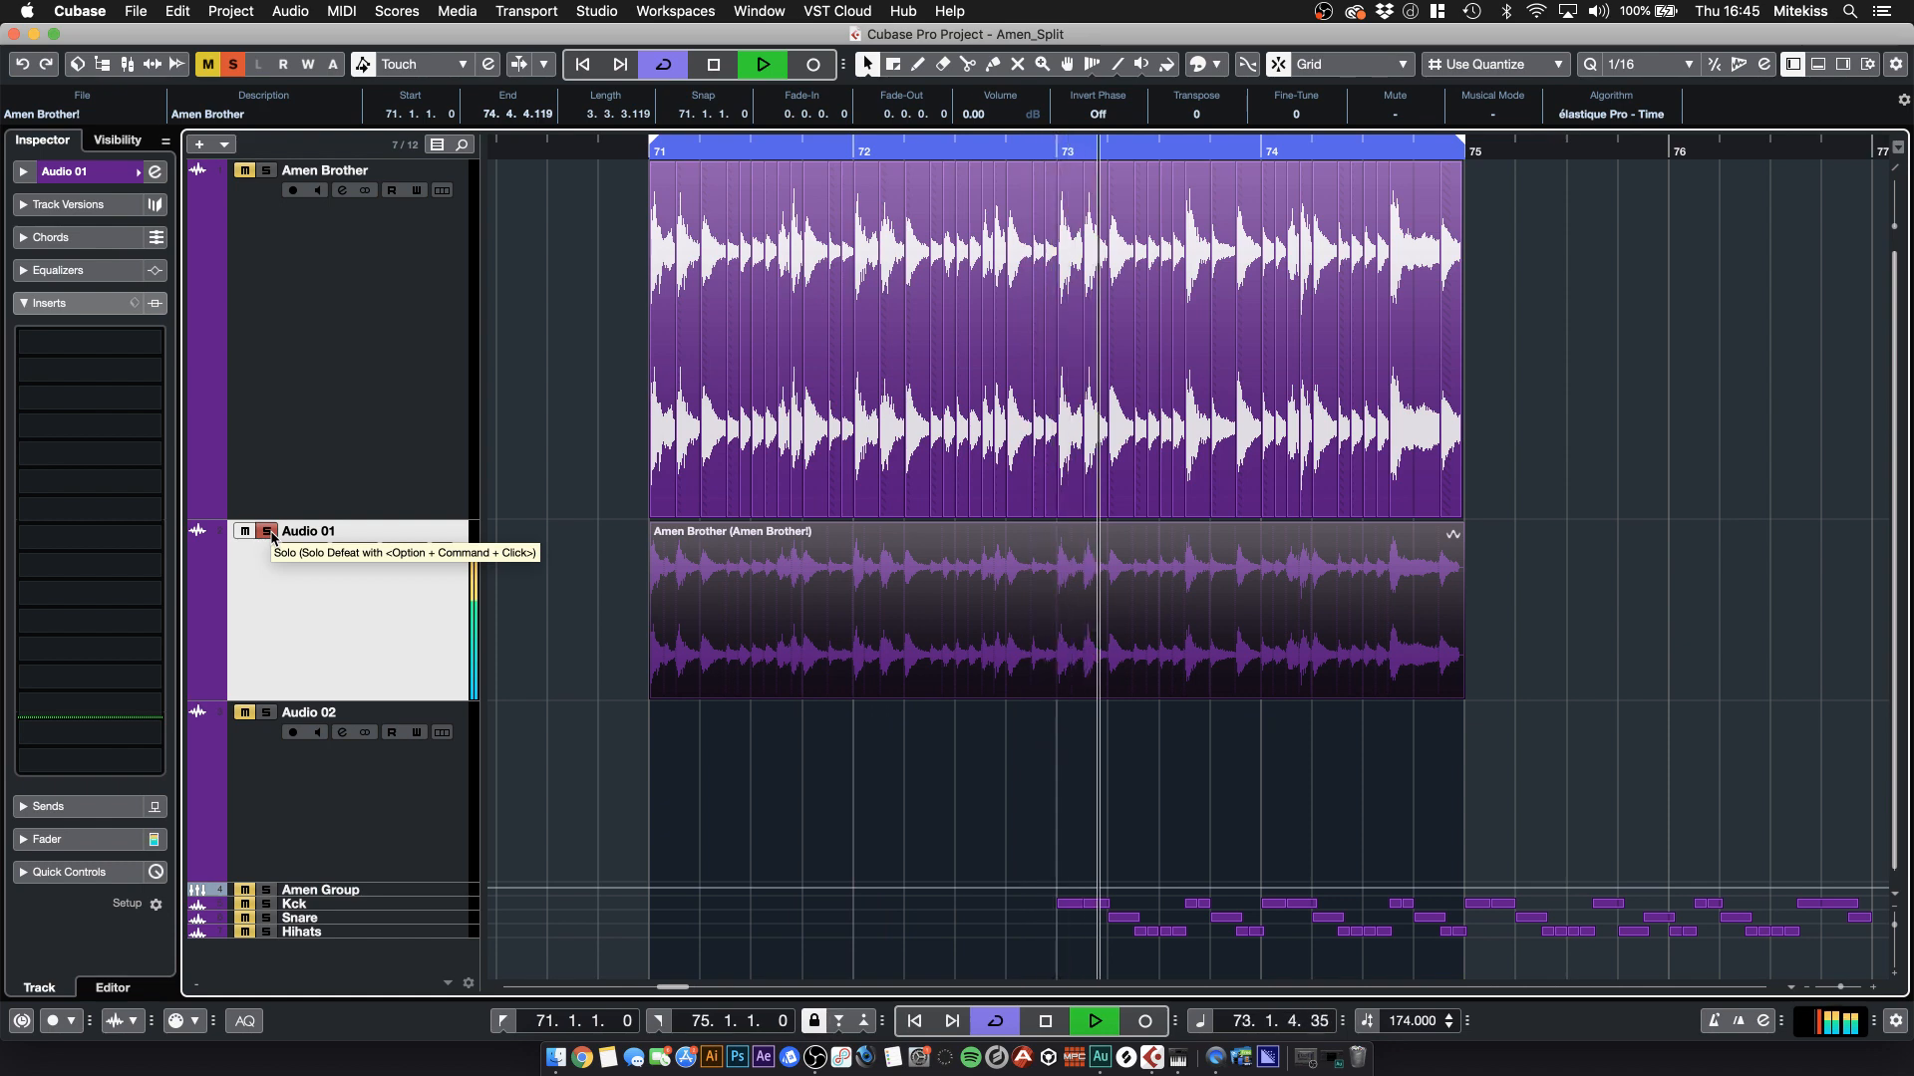
key("space")
- Solo the sliced Amen Brother track, compare its playback with the stretched break on Audio 01, and clear the solos
left_click(285, 461)
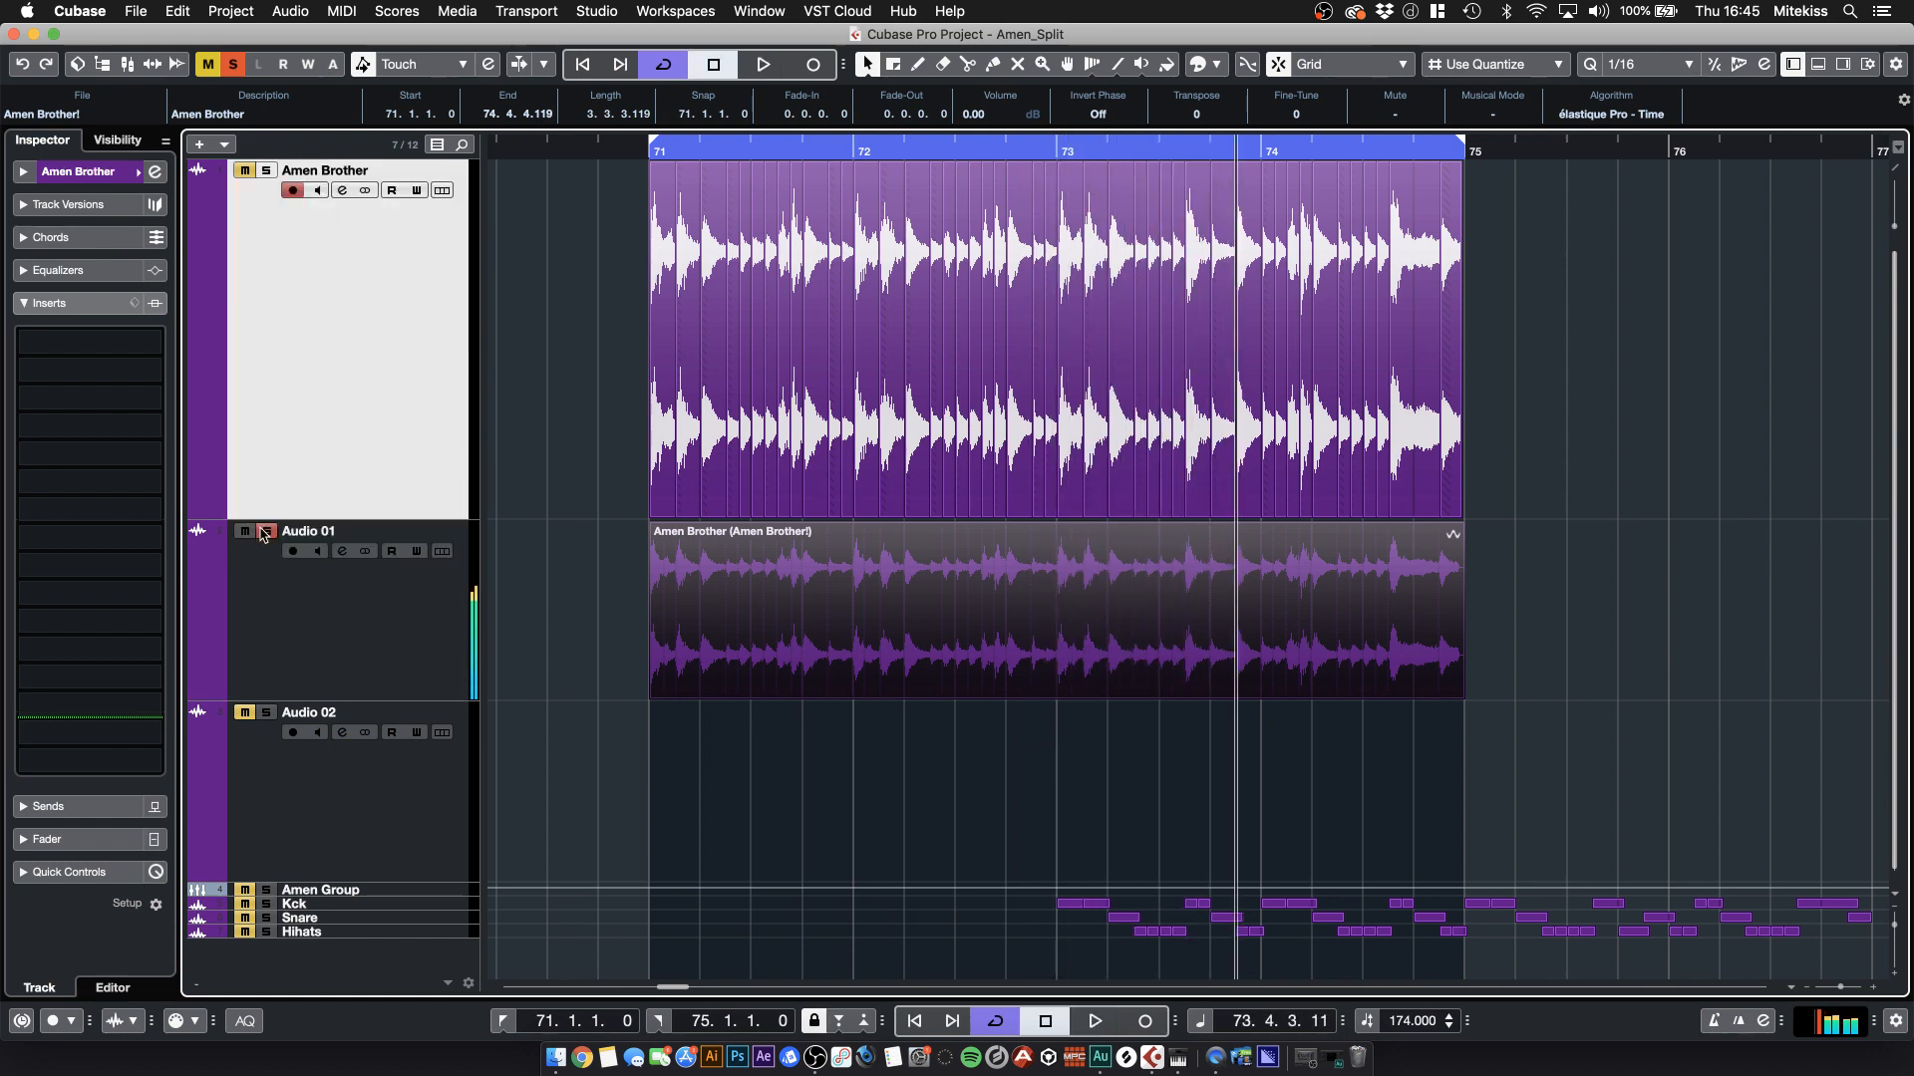
left_click(639, 153)
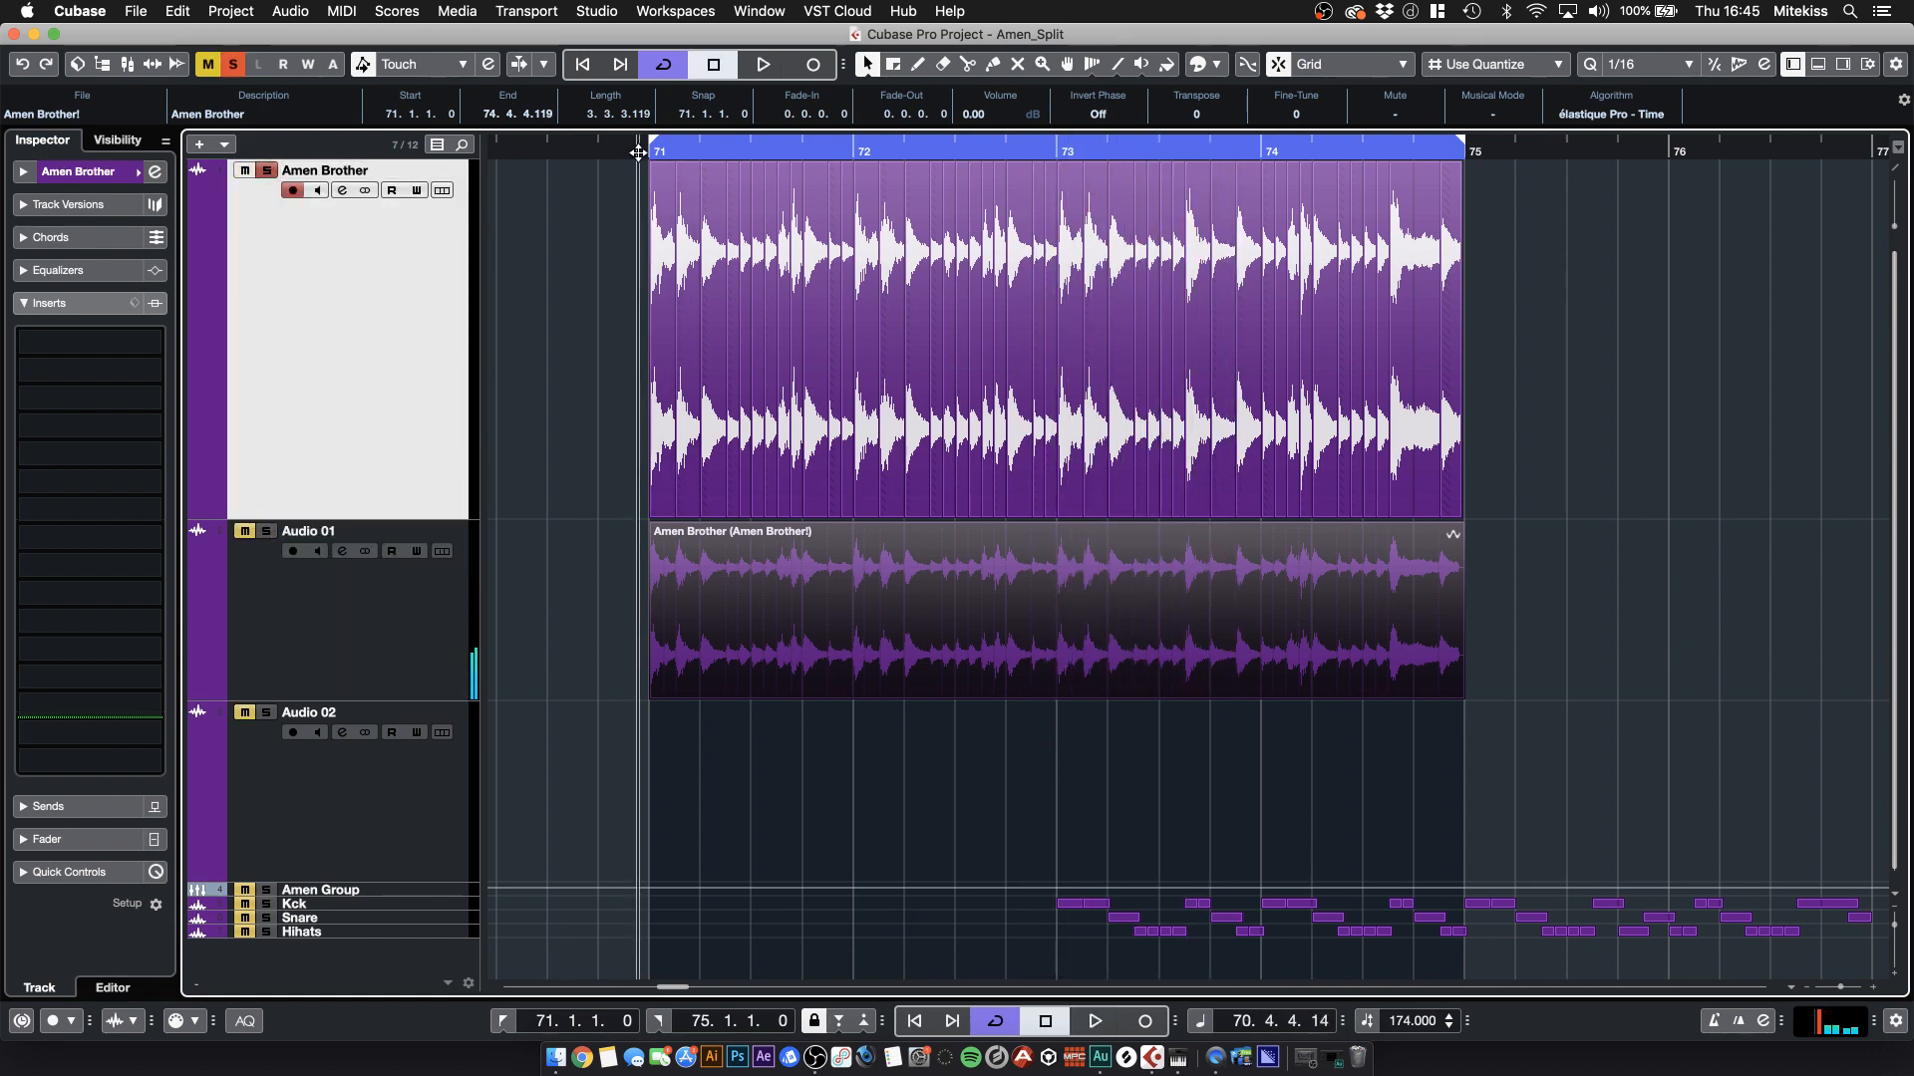
key("space")
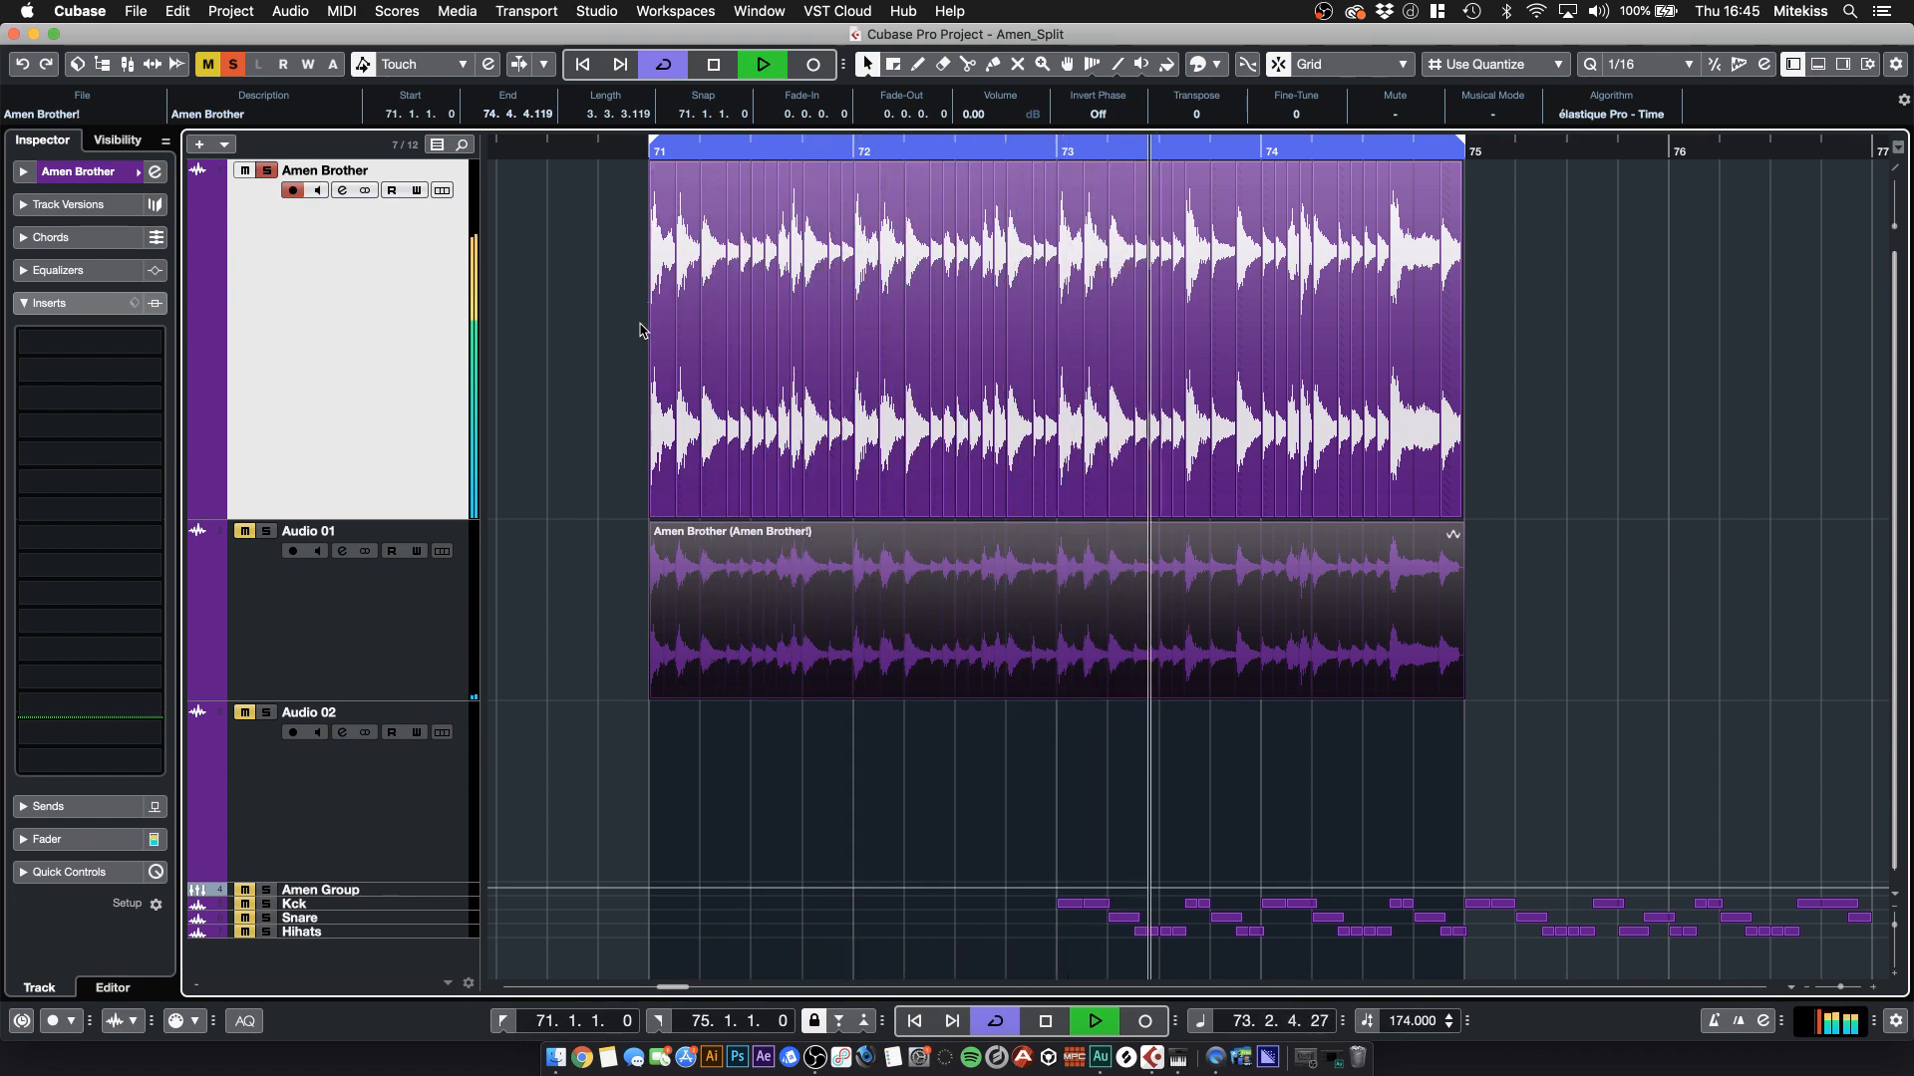
left_click(268, 533)
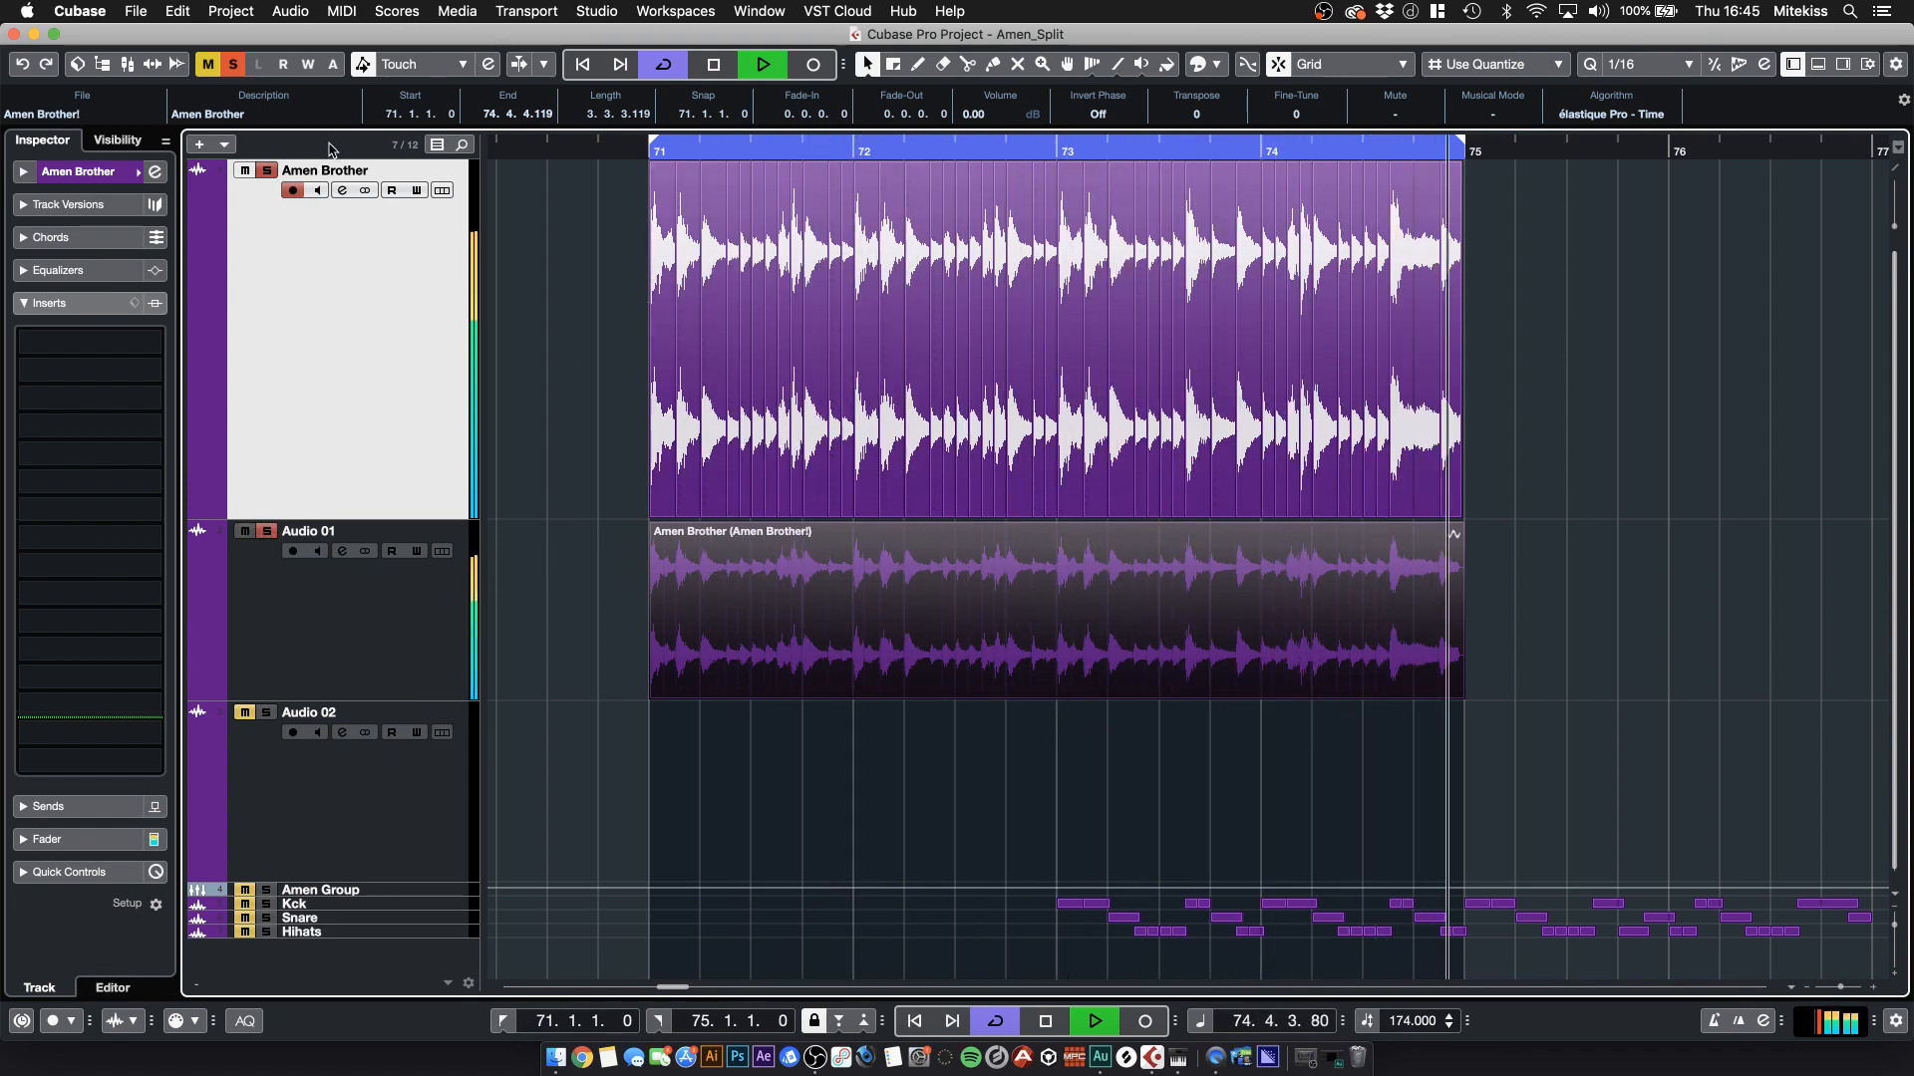
left_click(246, 173)
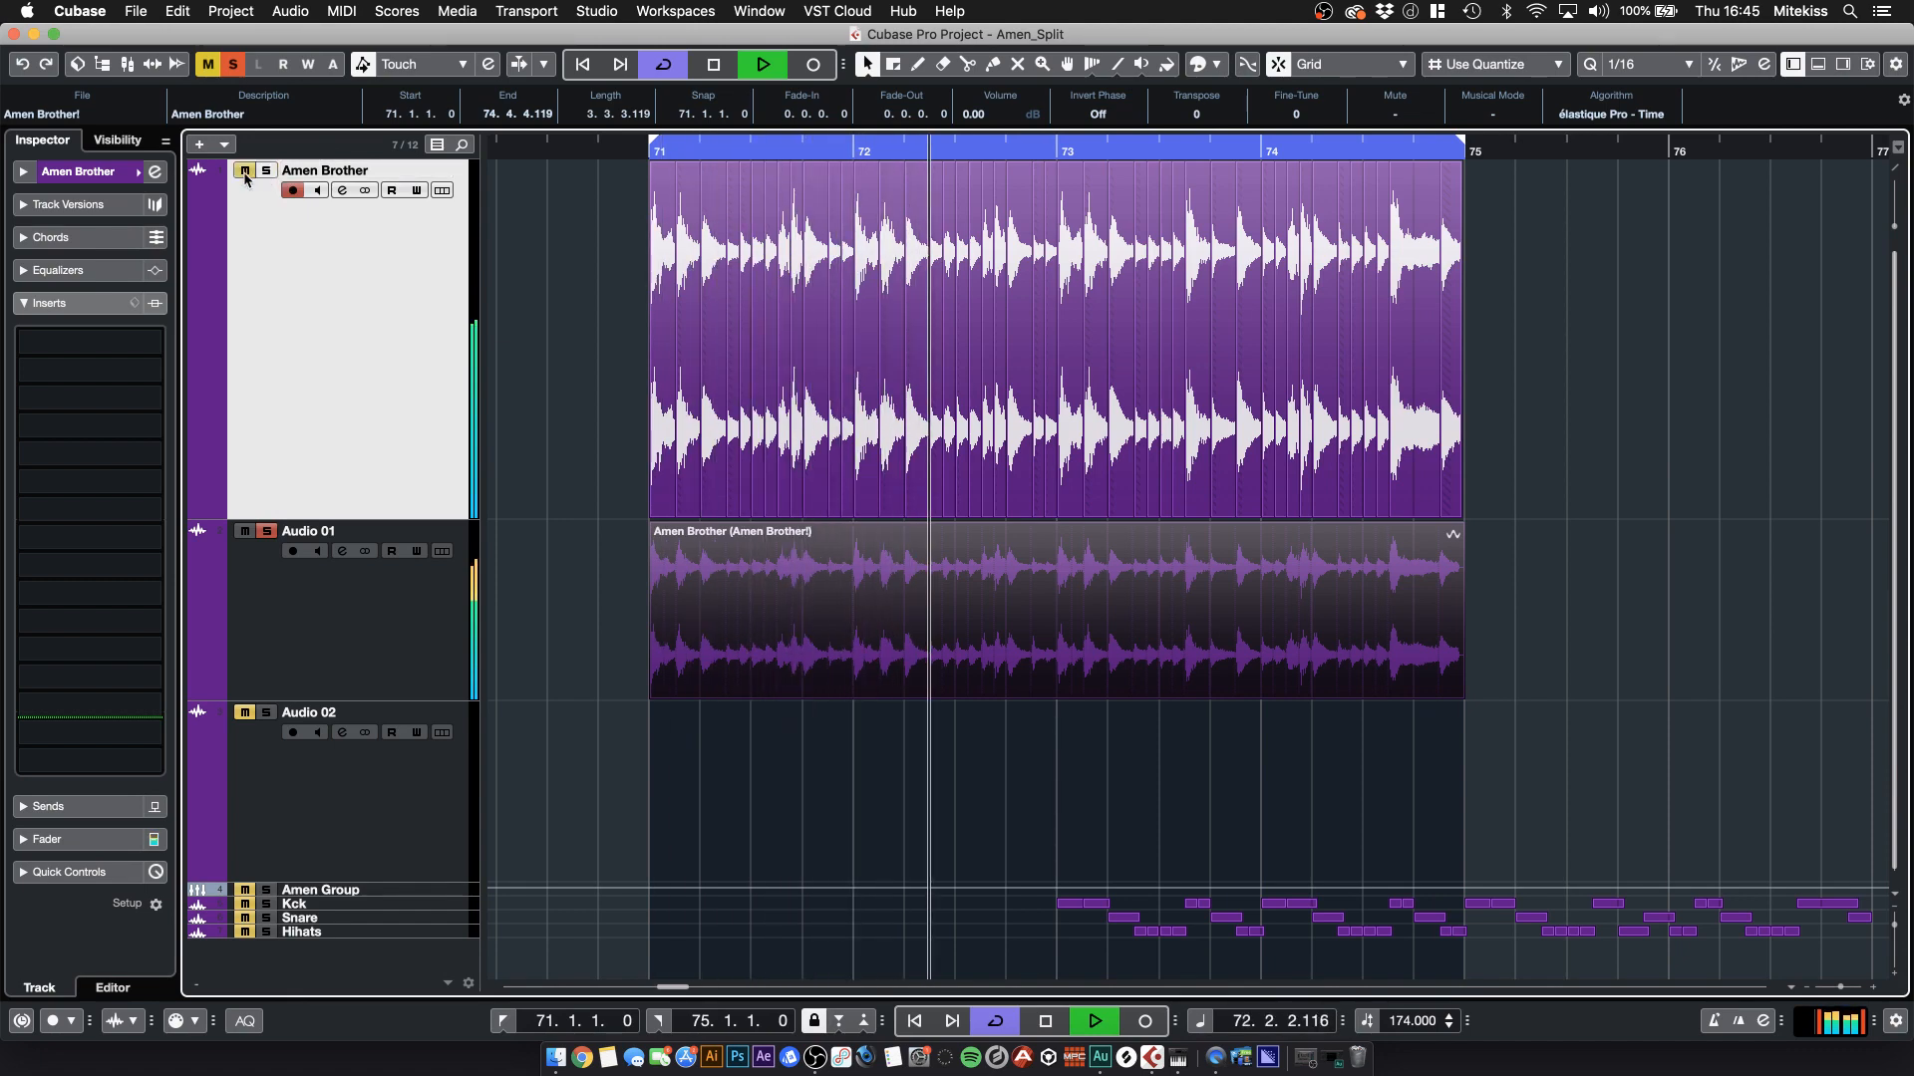
key("space")
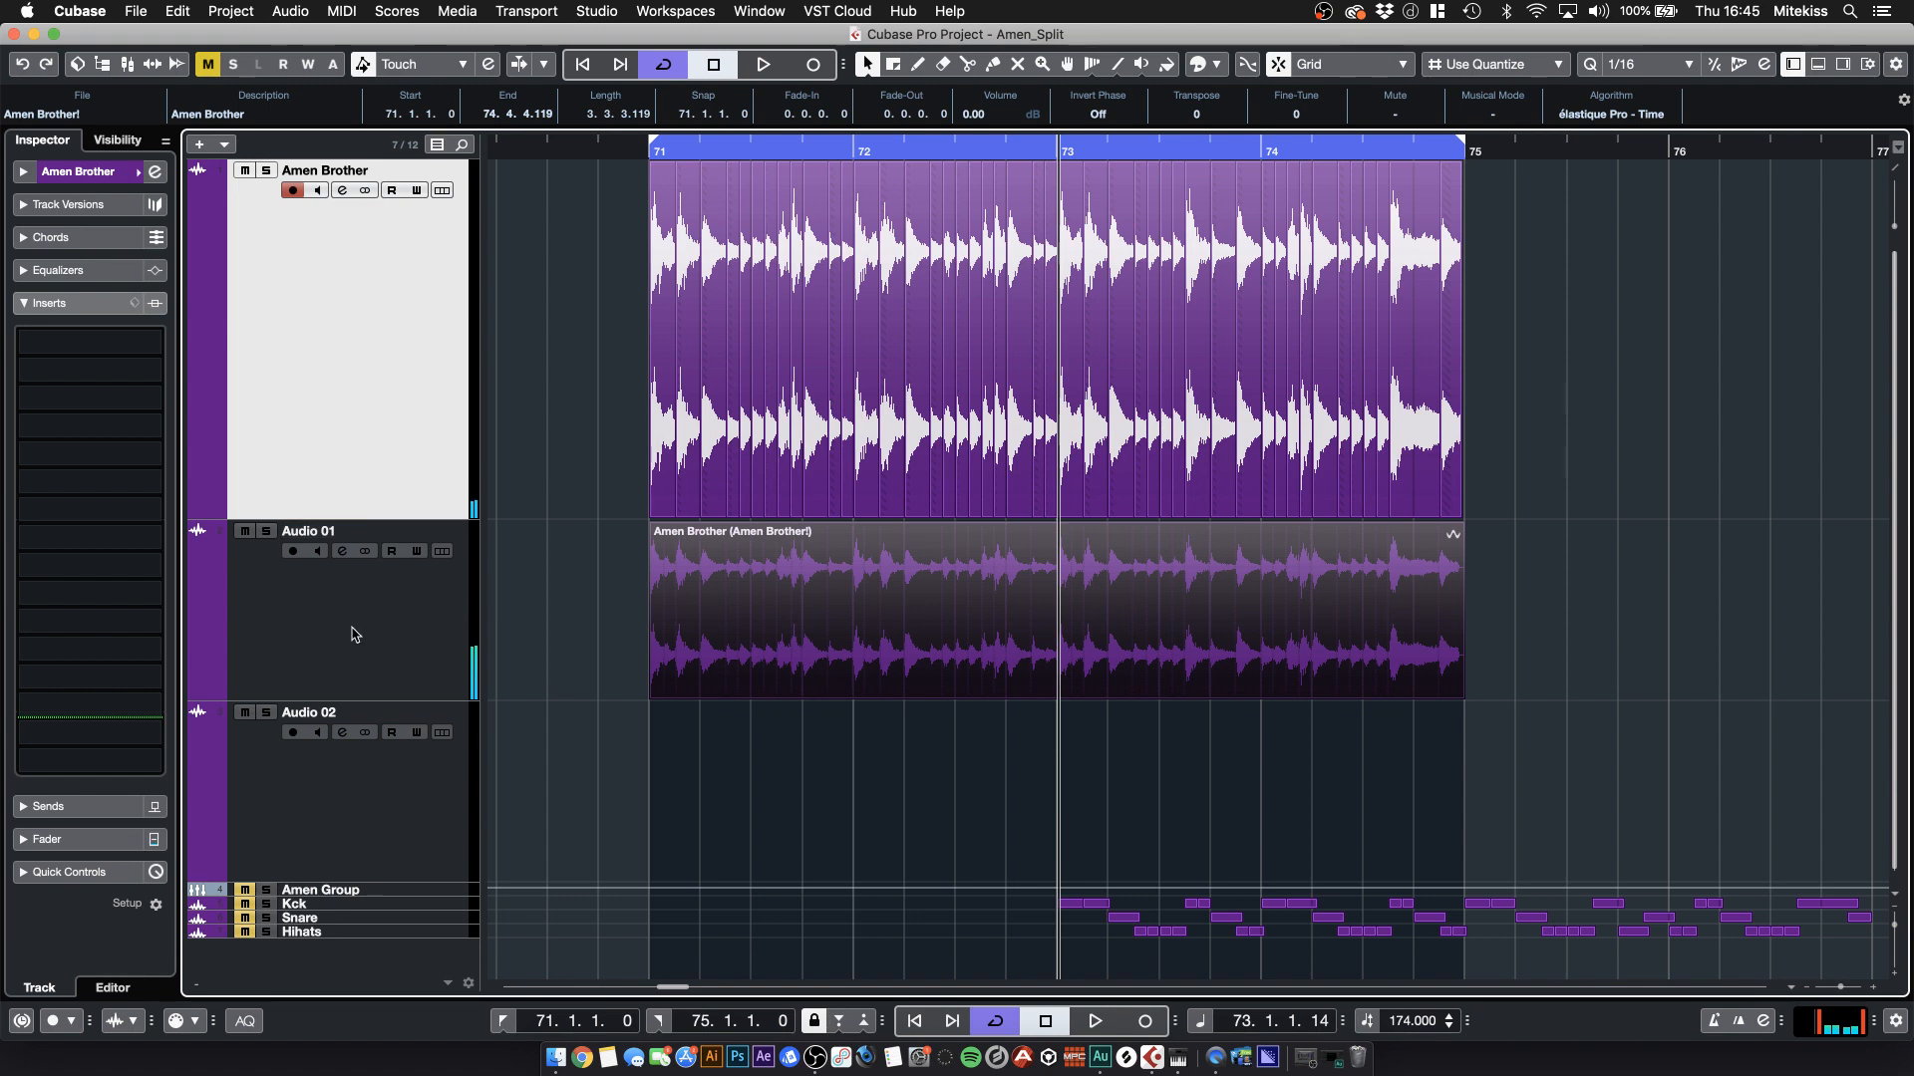
- Delete the time-stretched Amen Brother break from Audio 01
left_click(372, 665)
left_click(531, 667)
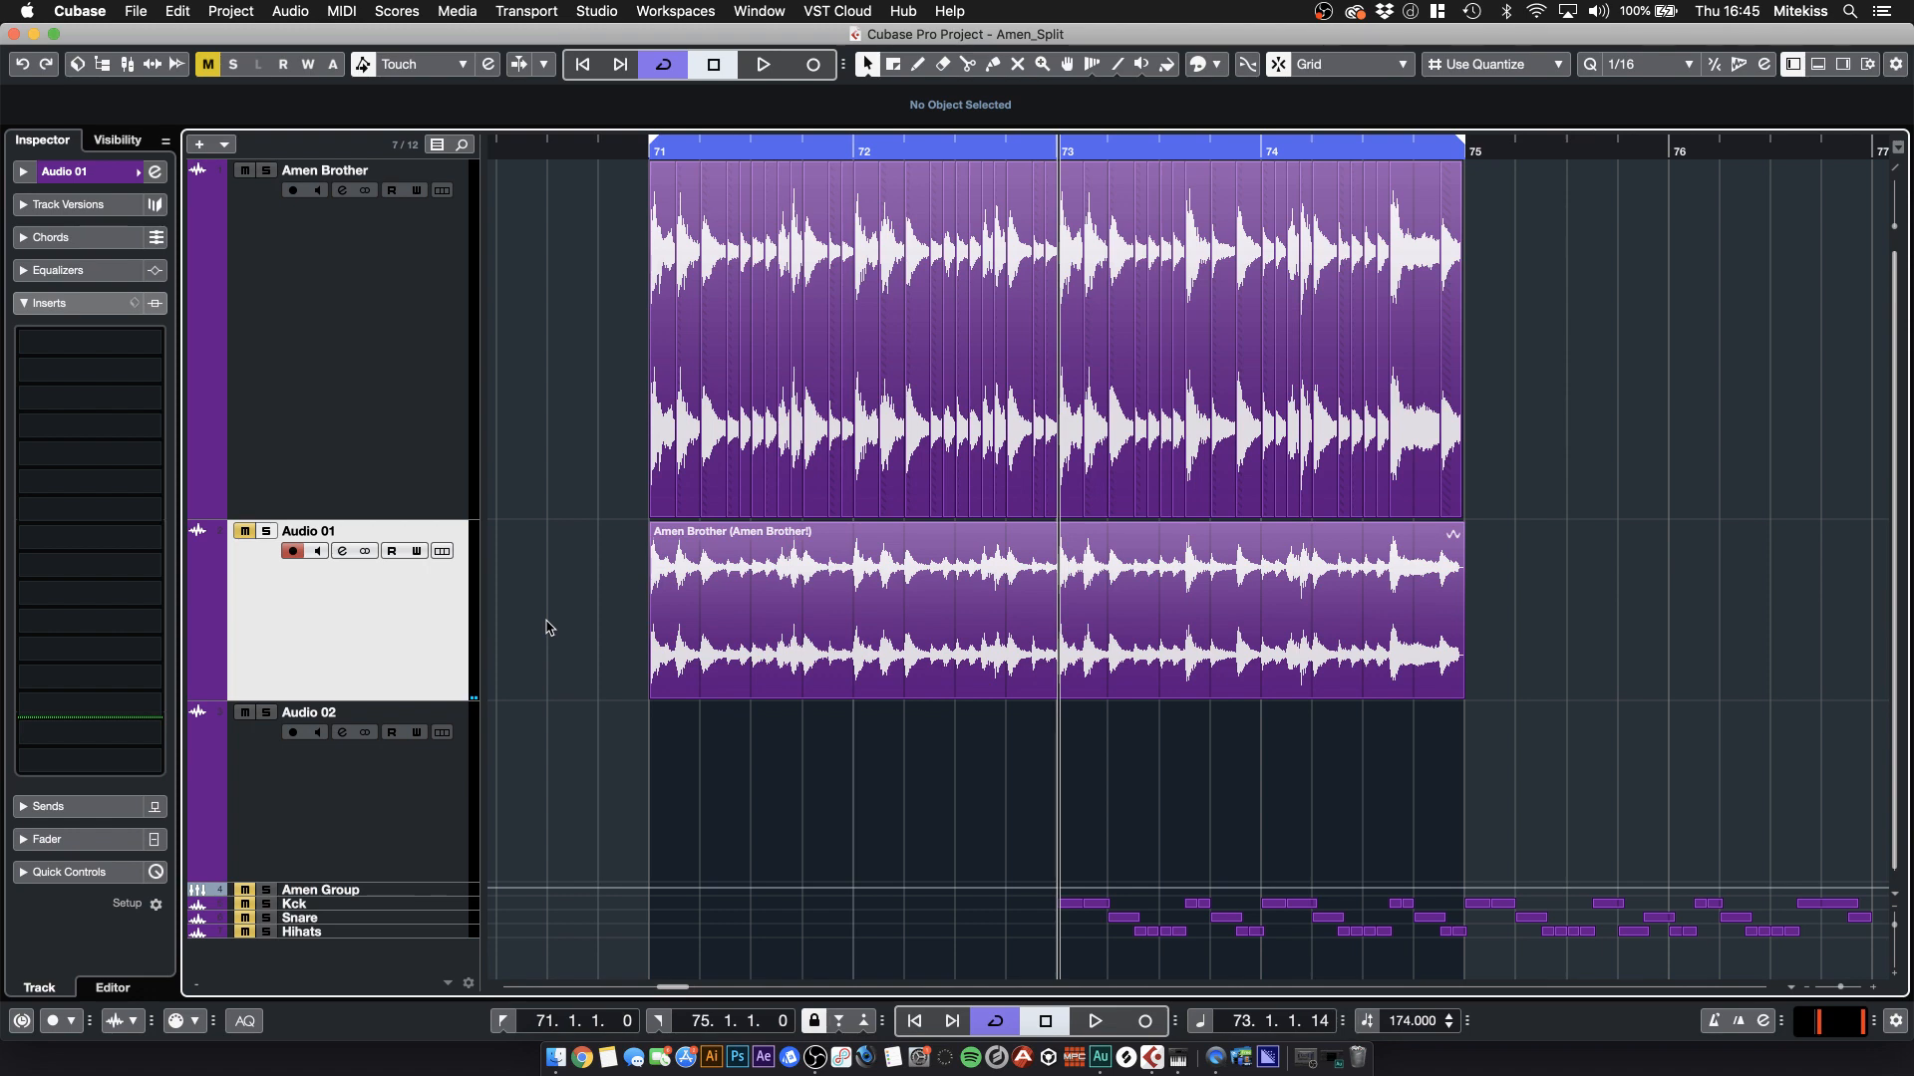
left_click(707, 636)
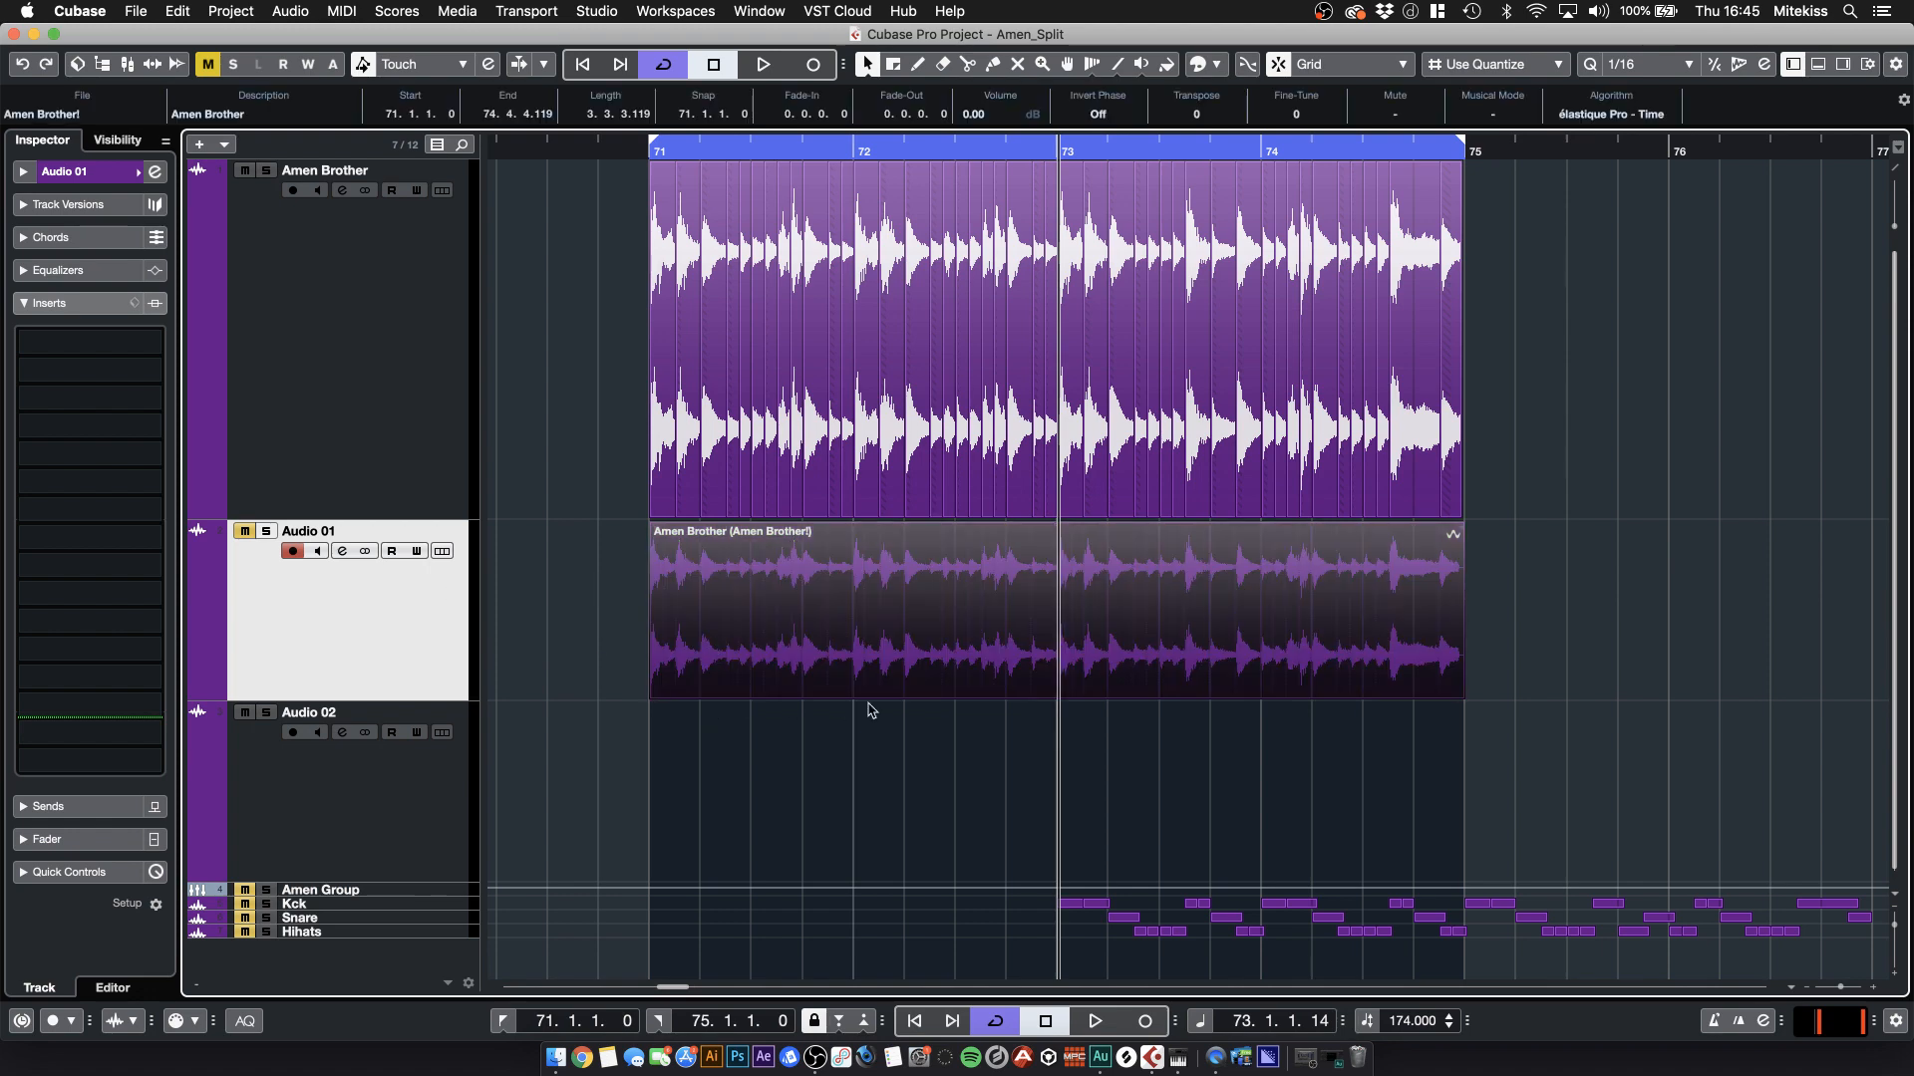
key("Delete")
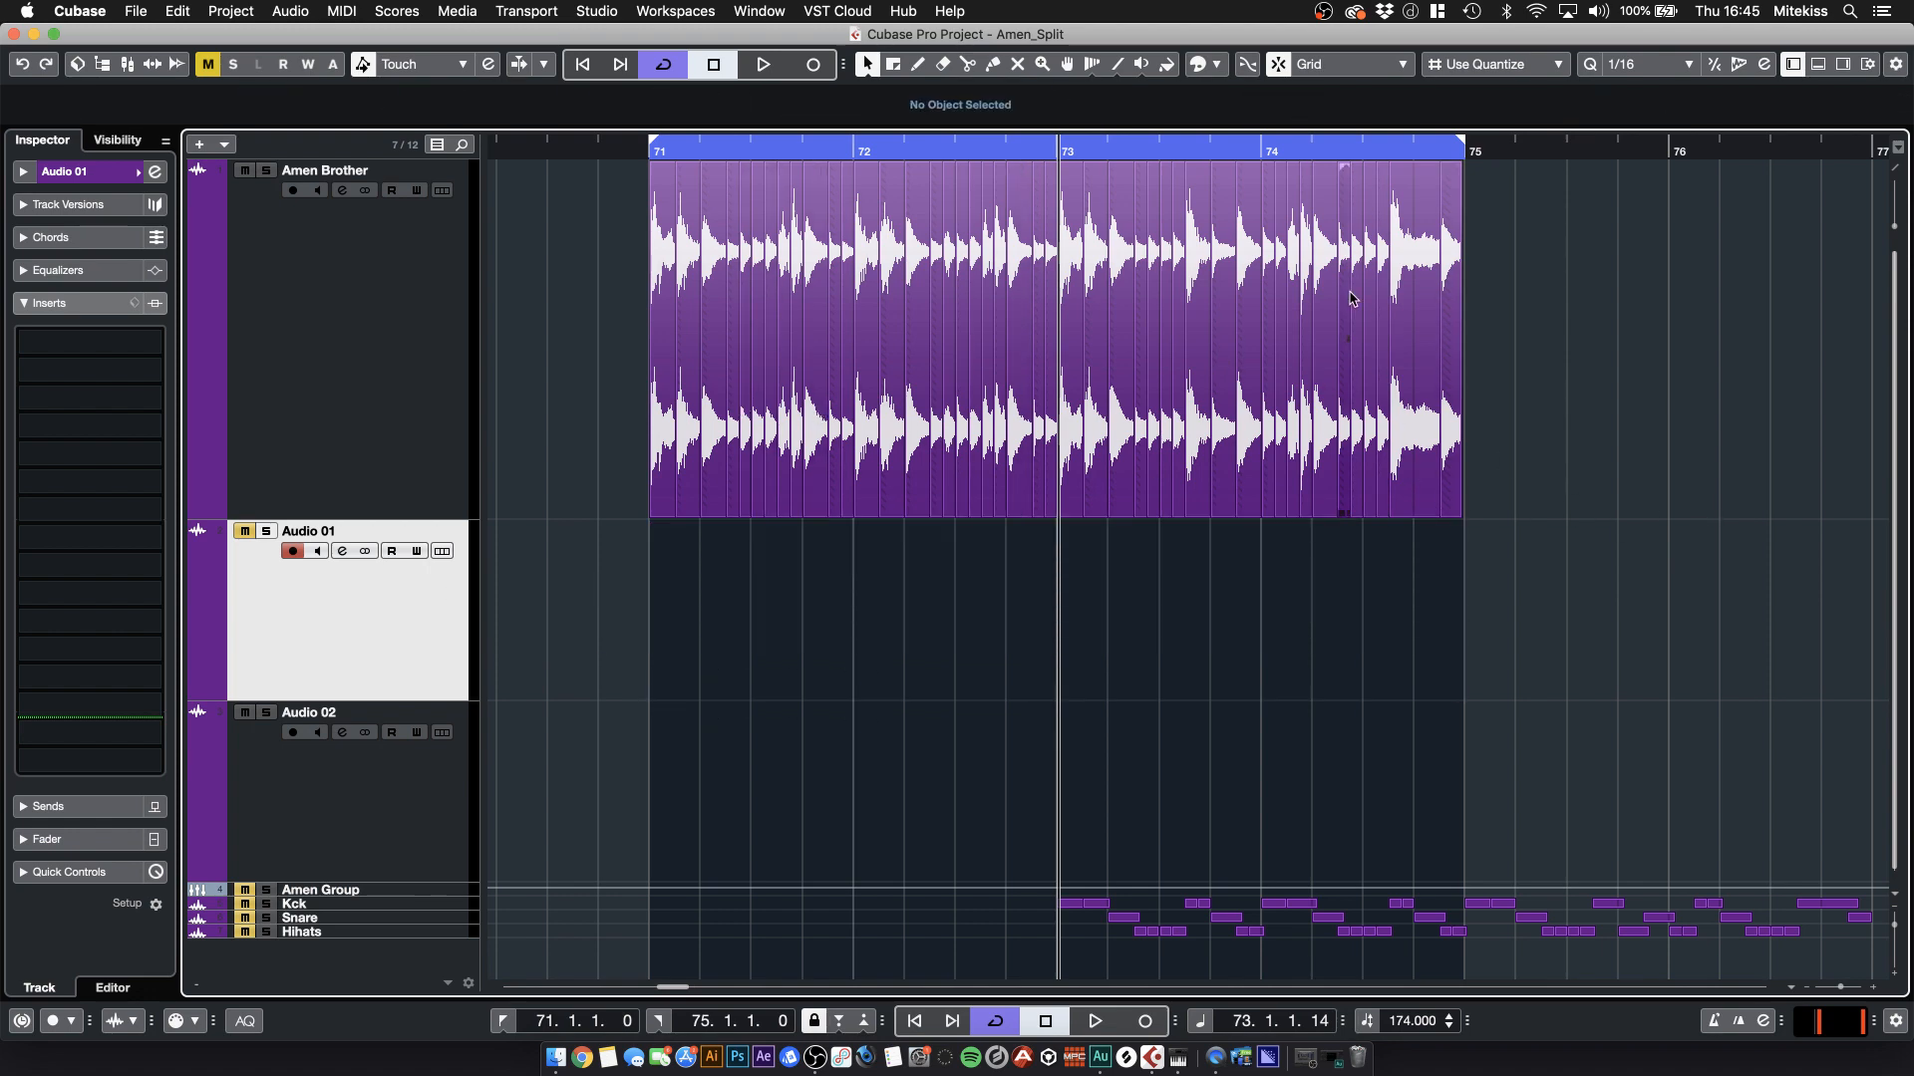
- Select all the snare hits across bars 71 to 74 on the Amen Brother track and move them to Audio 01 at the same positions
left_click_drag(646, 508, 685, 457)
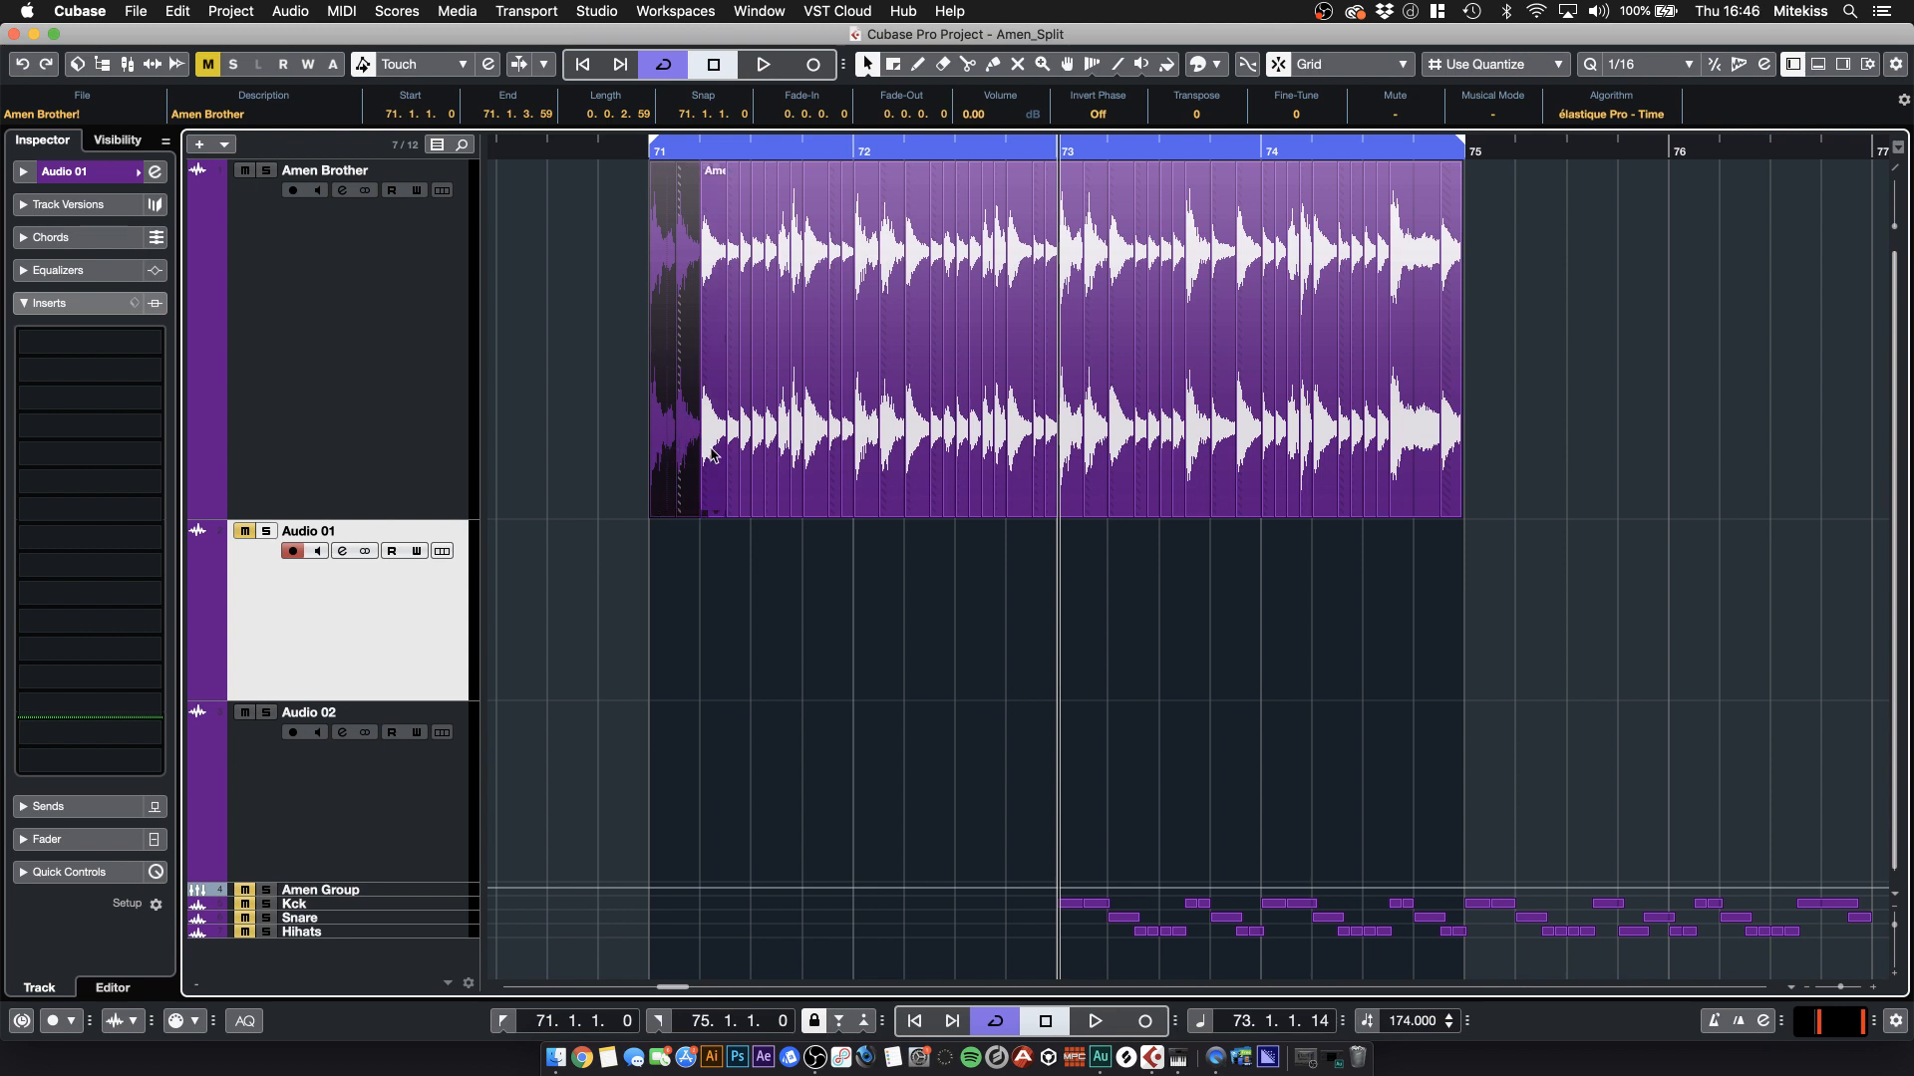
mouse_move(712, 453)
left_mouse_down()
mouse_move(1442, 457)
mouse_move(1179, 446)
left_mouse_up()
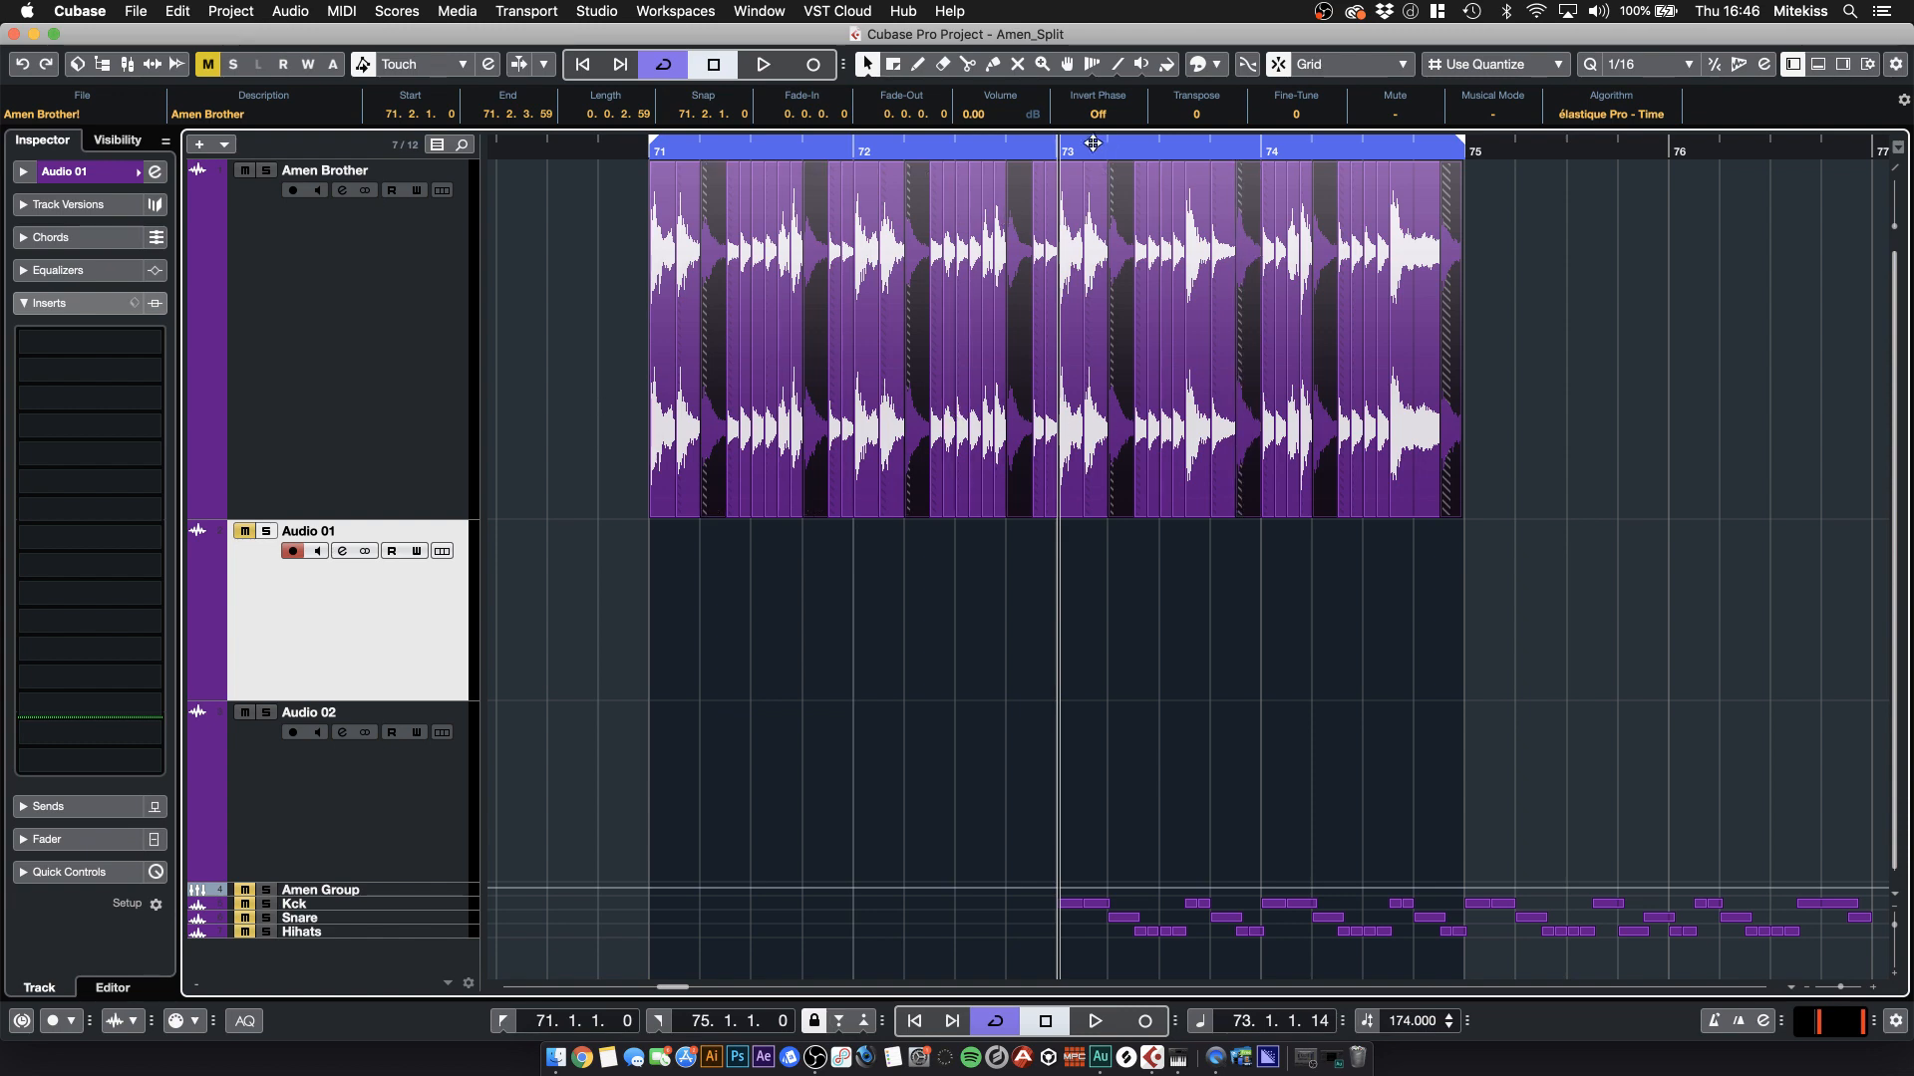
left_click_drag(1015, 153, 875, 154)
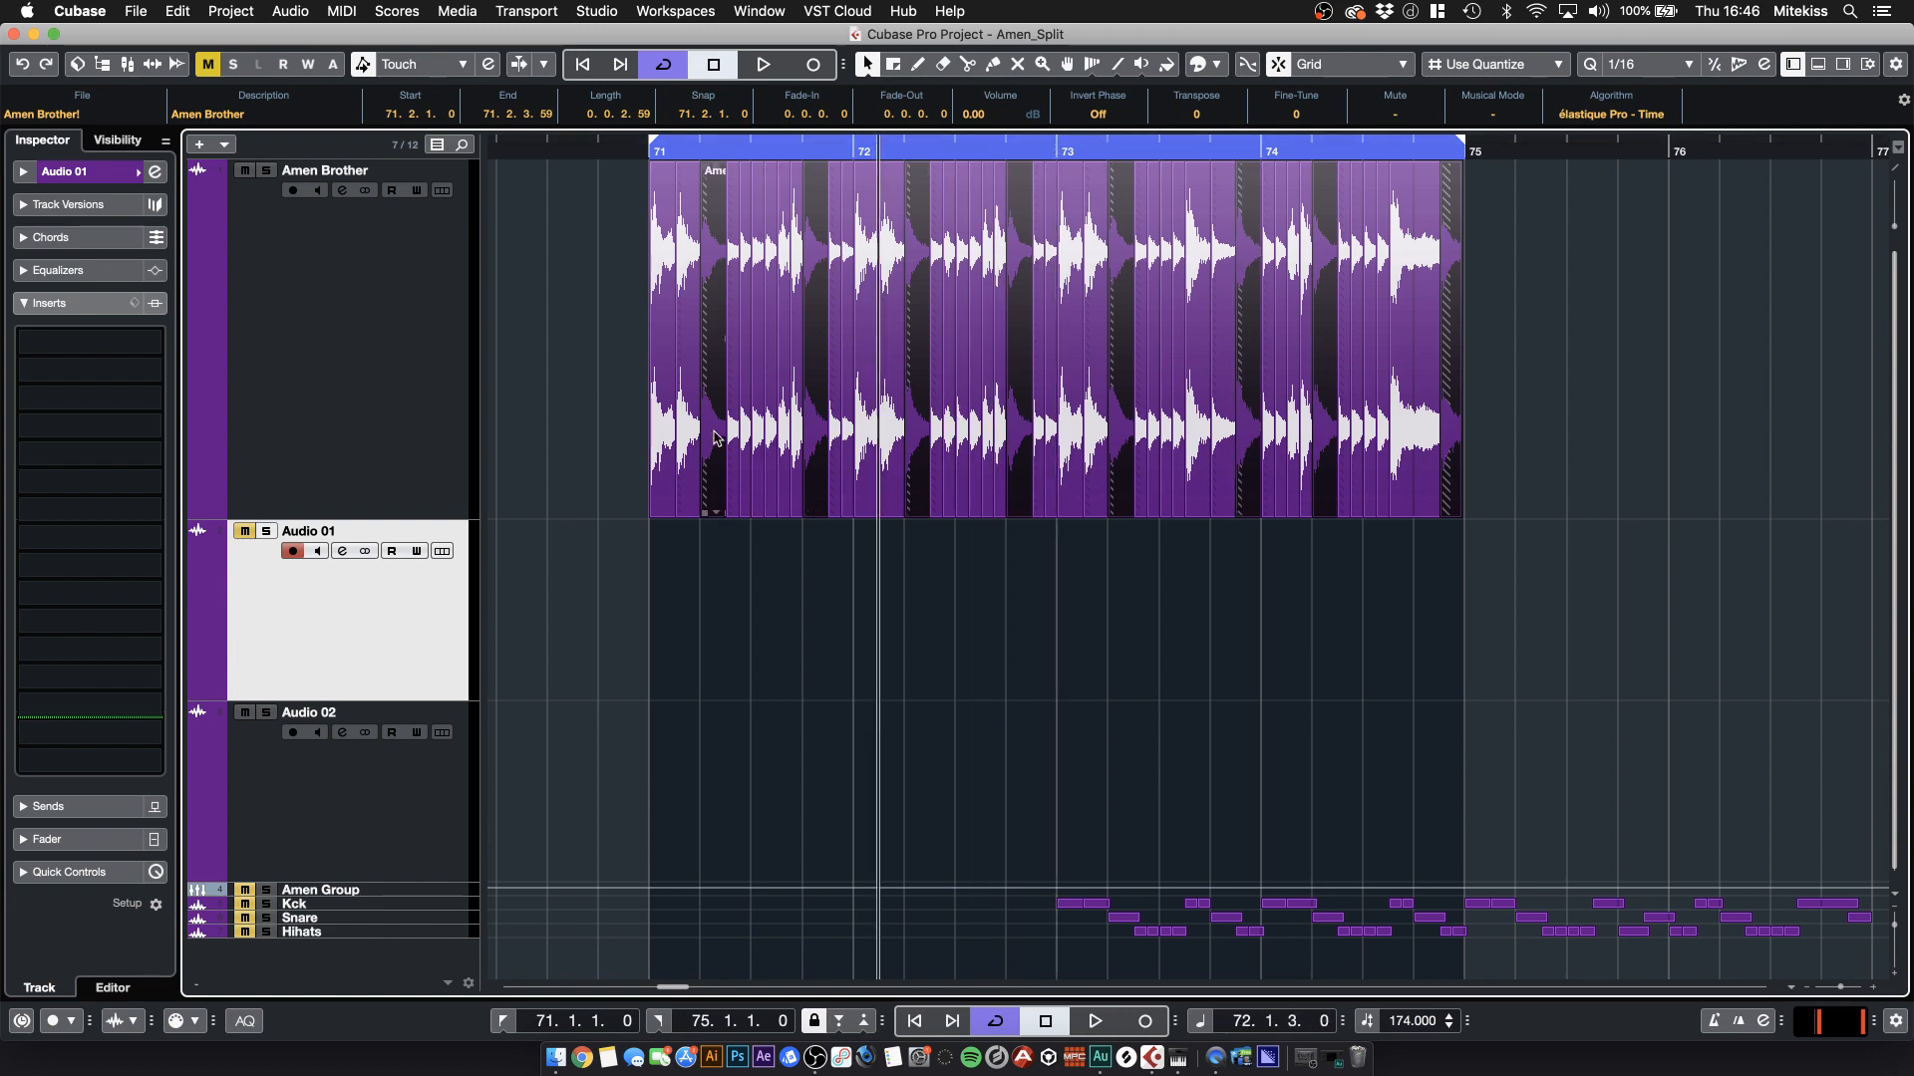
left_click_drag(714, 439, 712, 605)
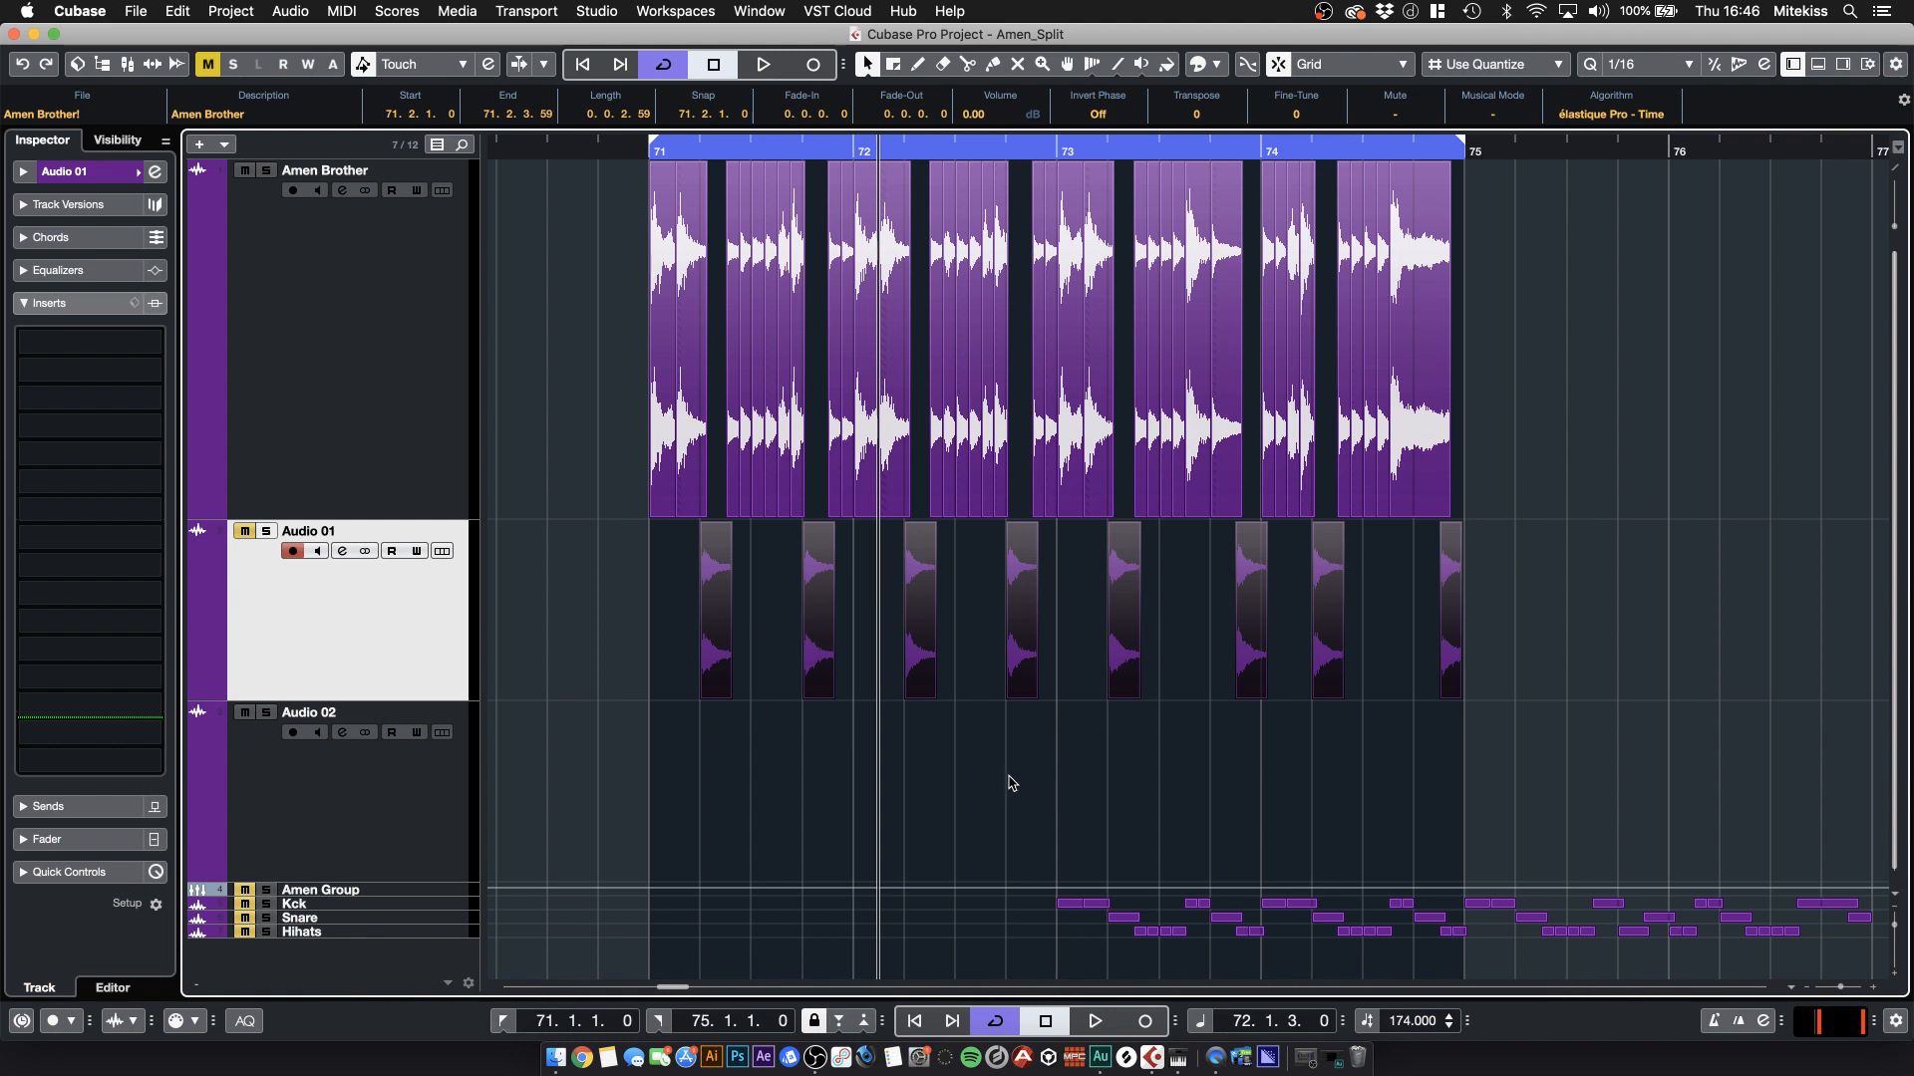
- Solo Audio 01 and audition the separated snare hits at several points between bars 71 and 75
key("space")
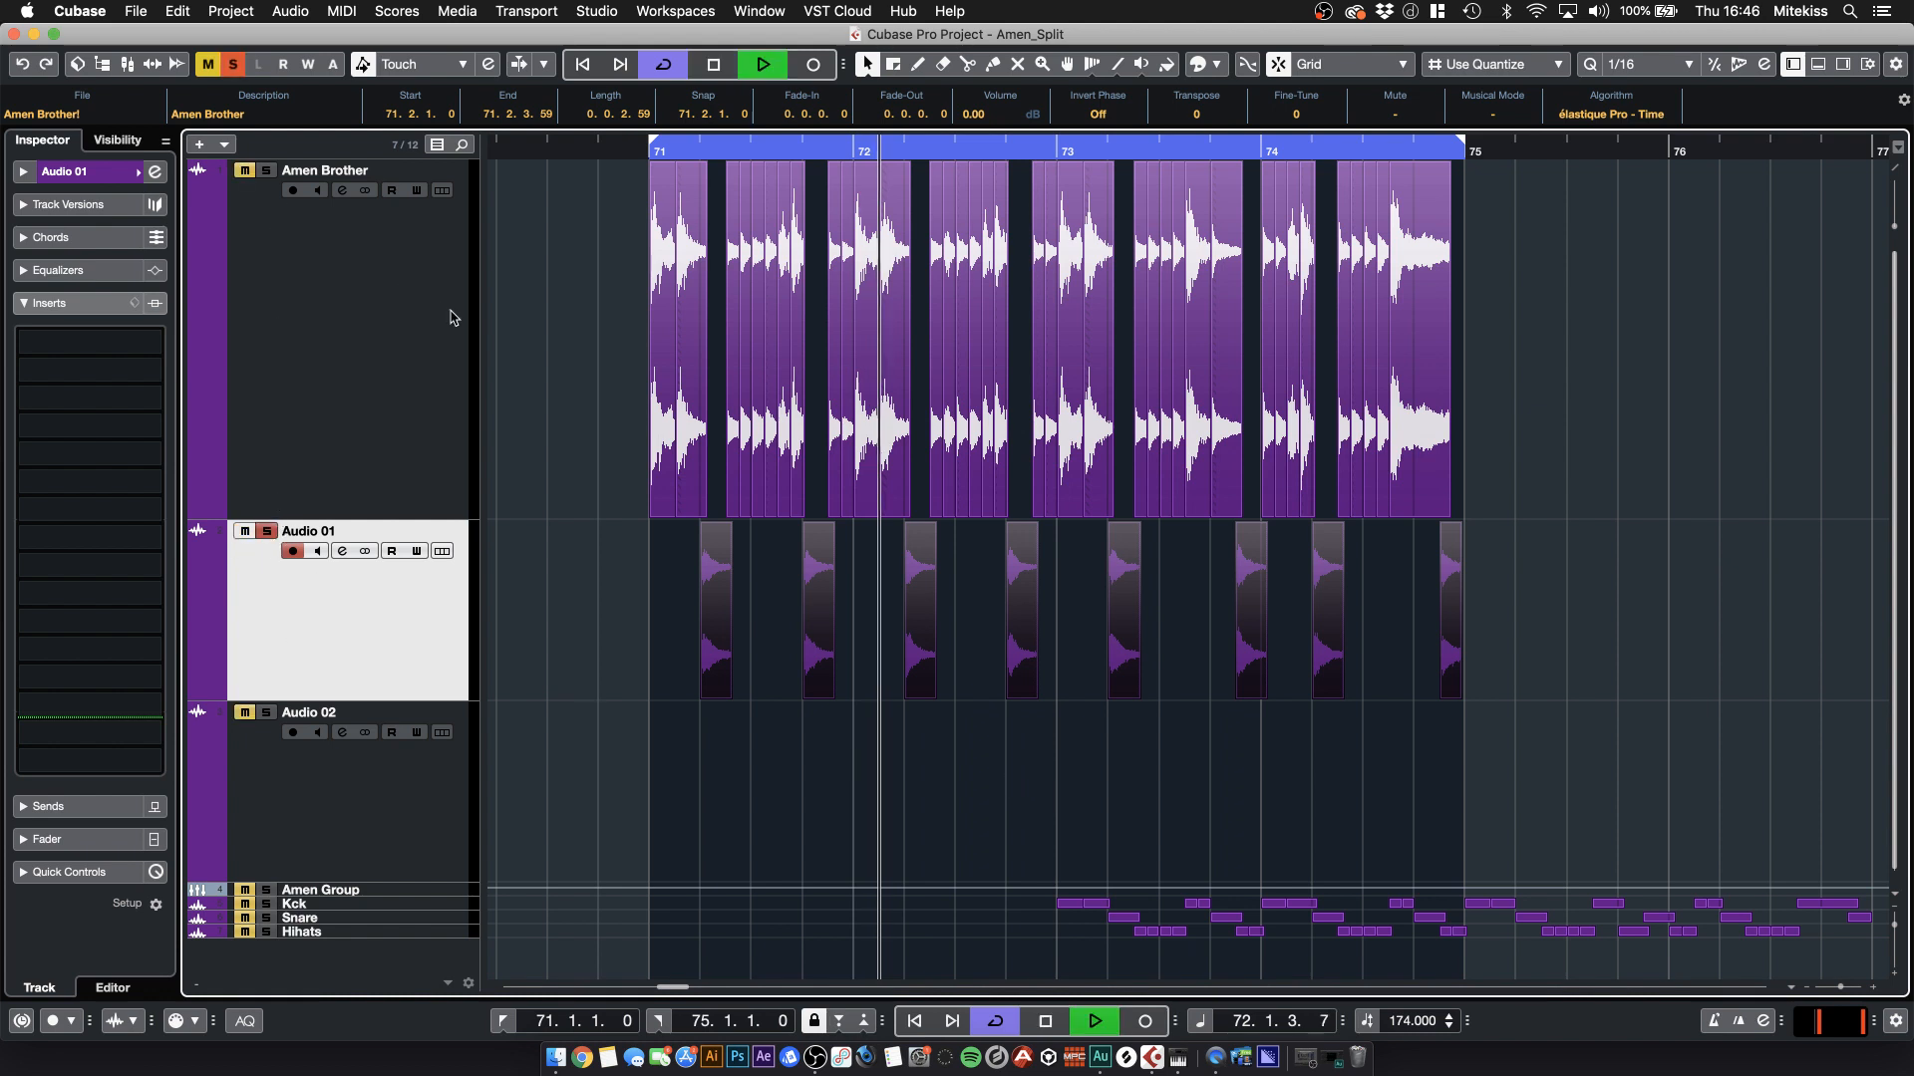
left_click(681, 153)
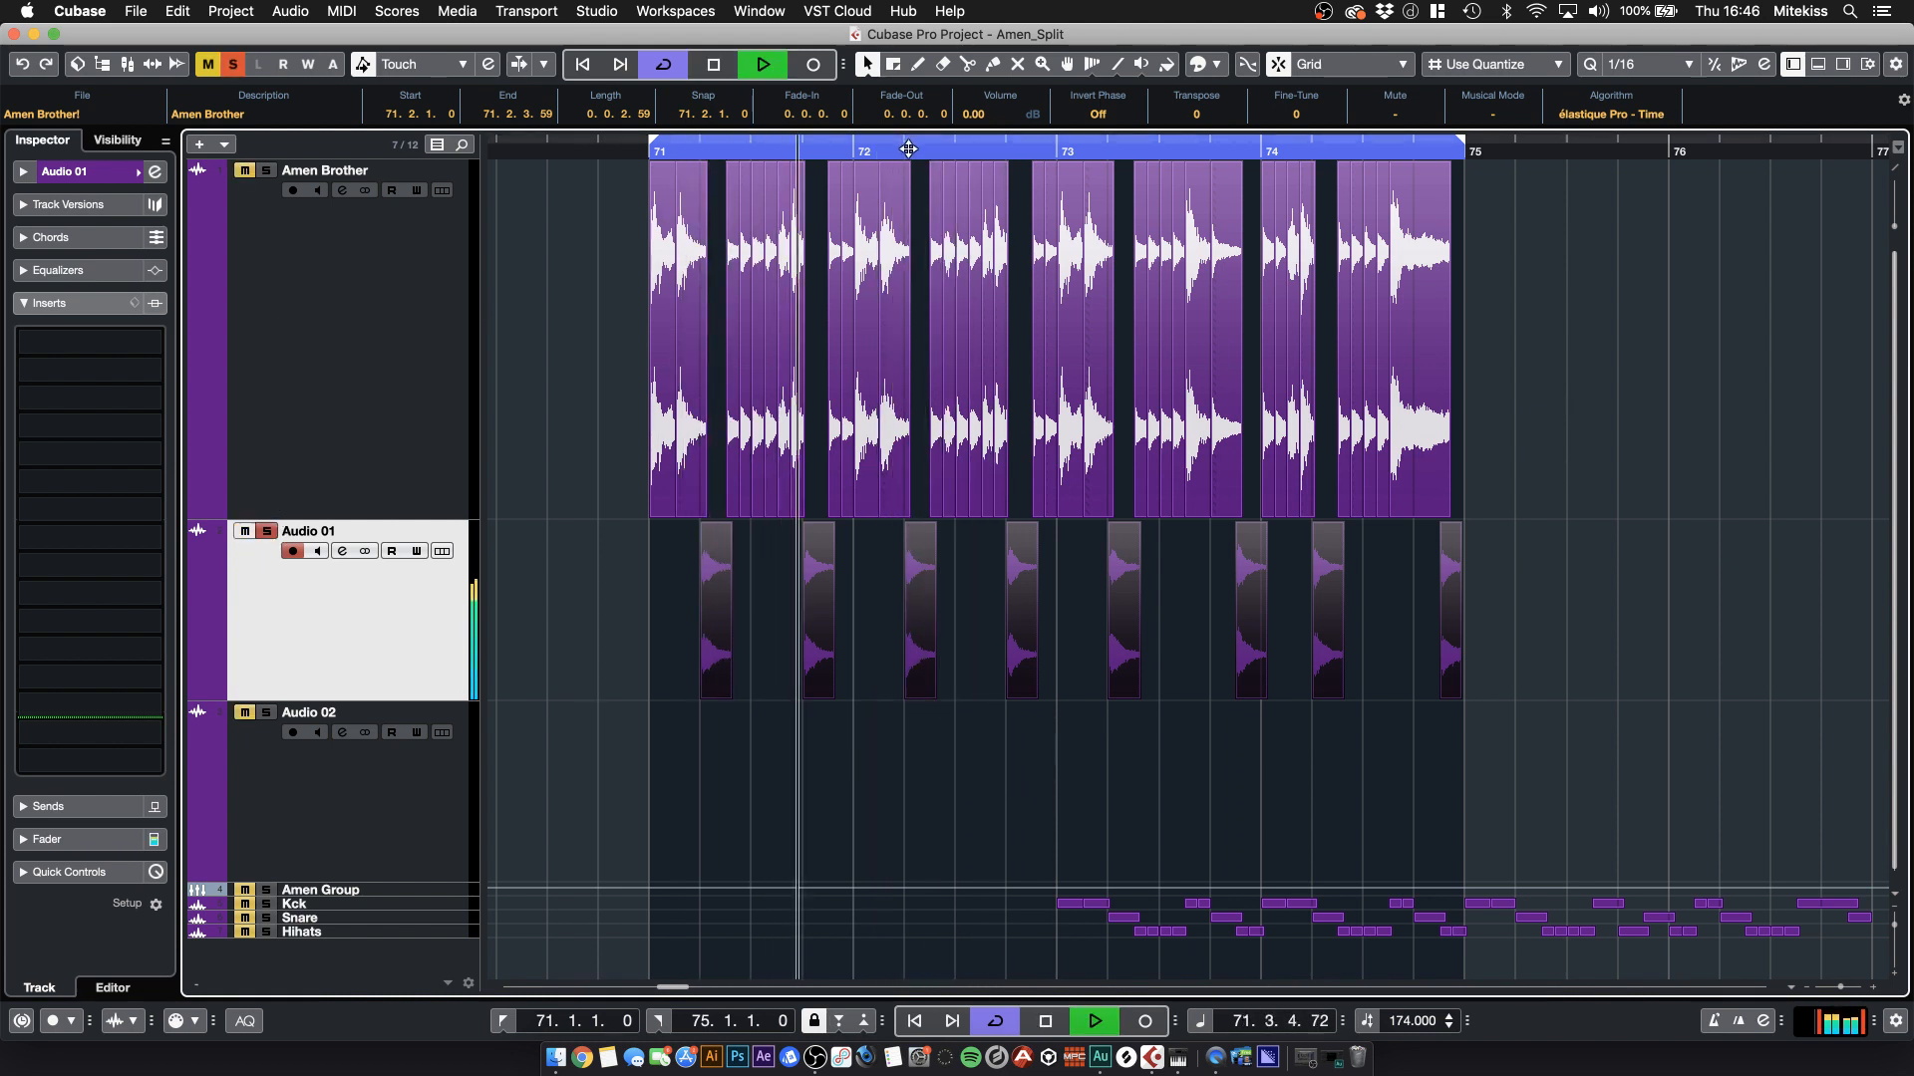
left_click(1232, 150)
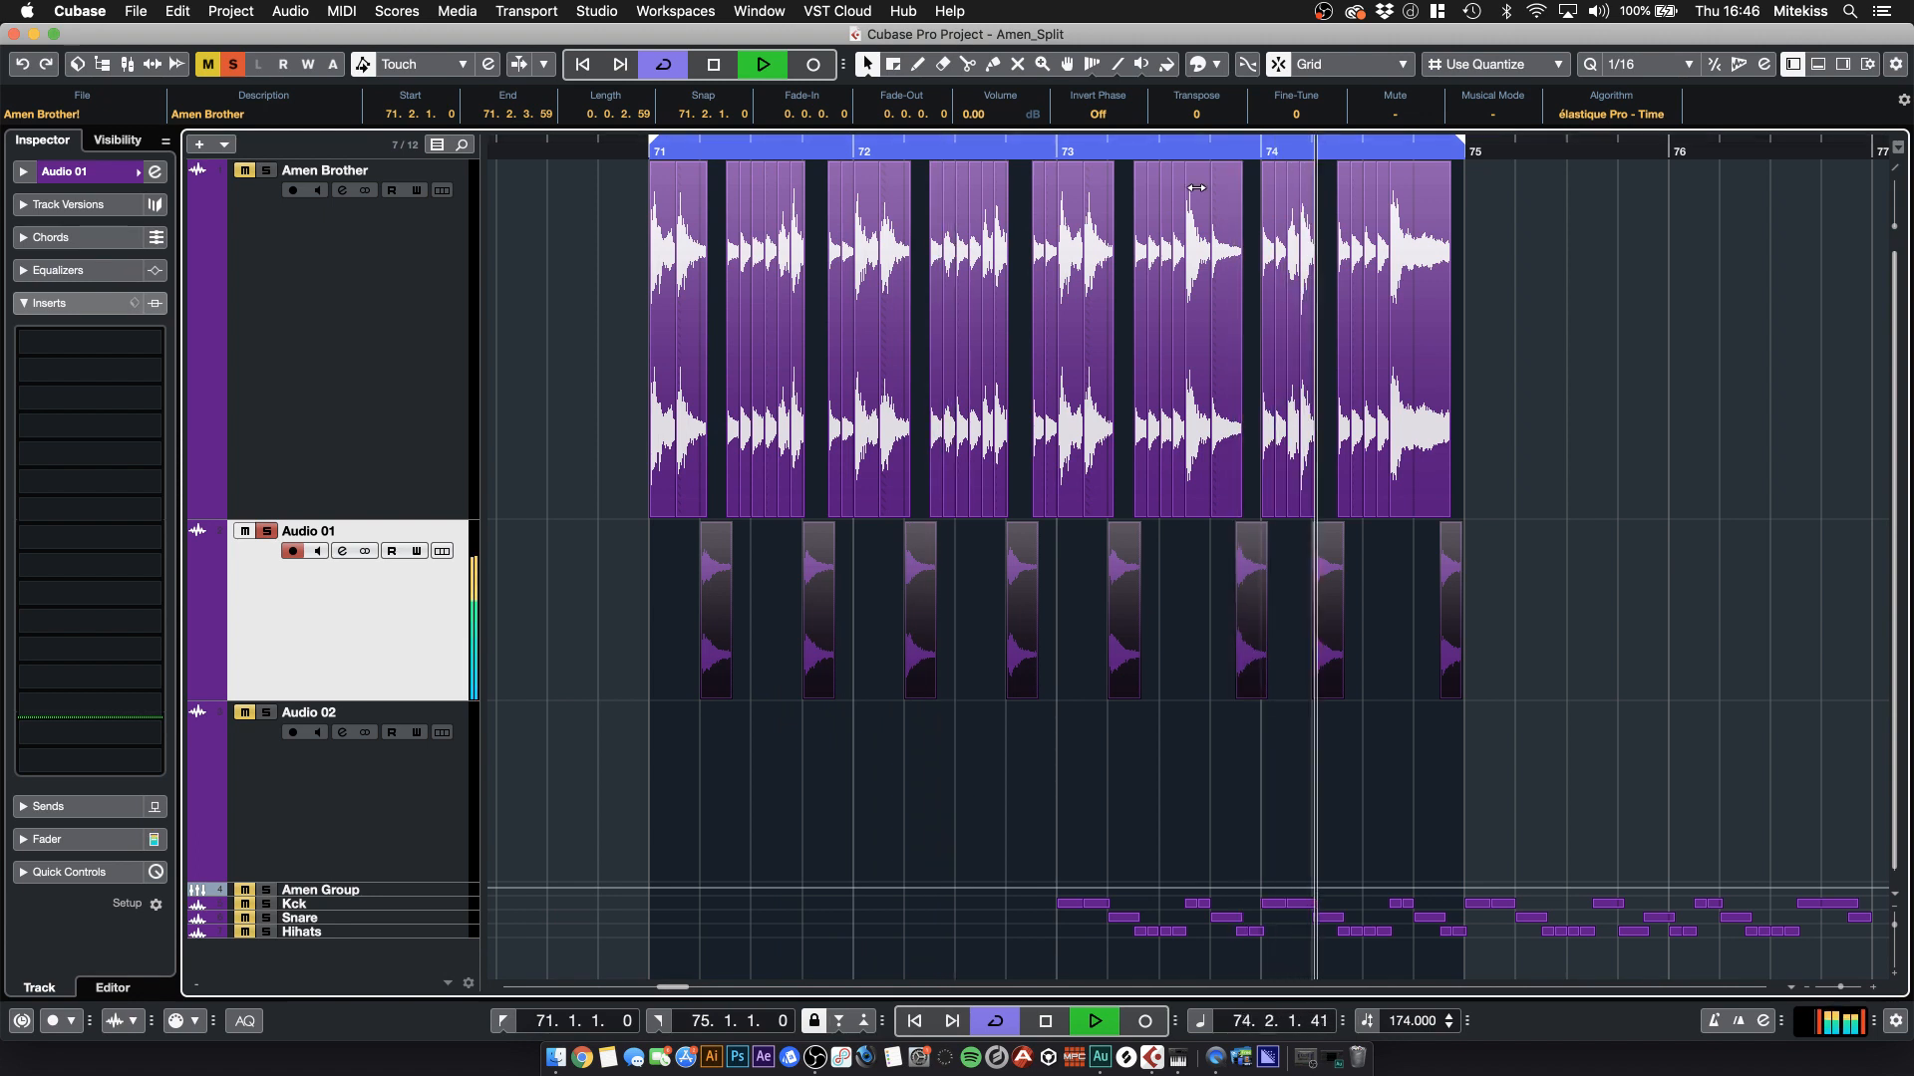
key("space")
left_click(998, 760)
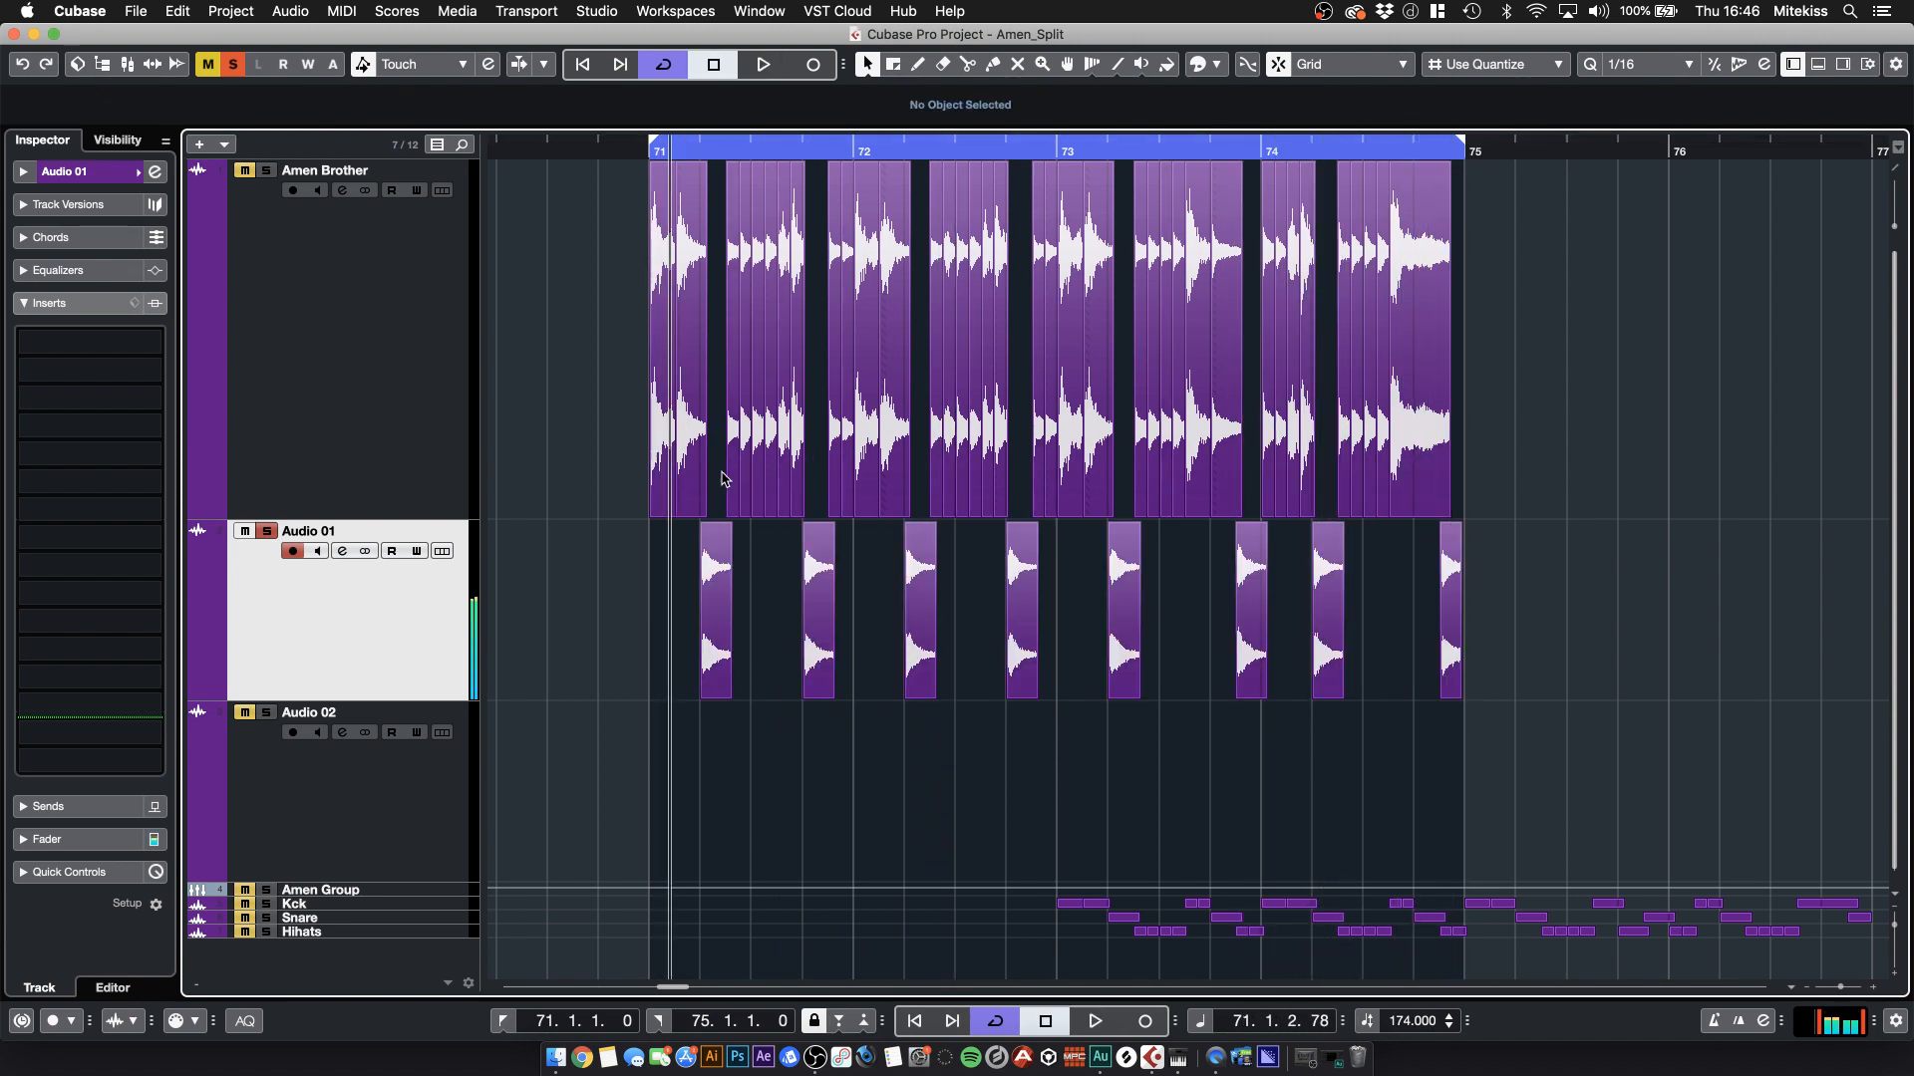
- Select all the hi-hat hits across bars 71 to 74 on the Amen Brother track and move them to Audio 02 at the same positions
left_click(770, 478)
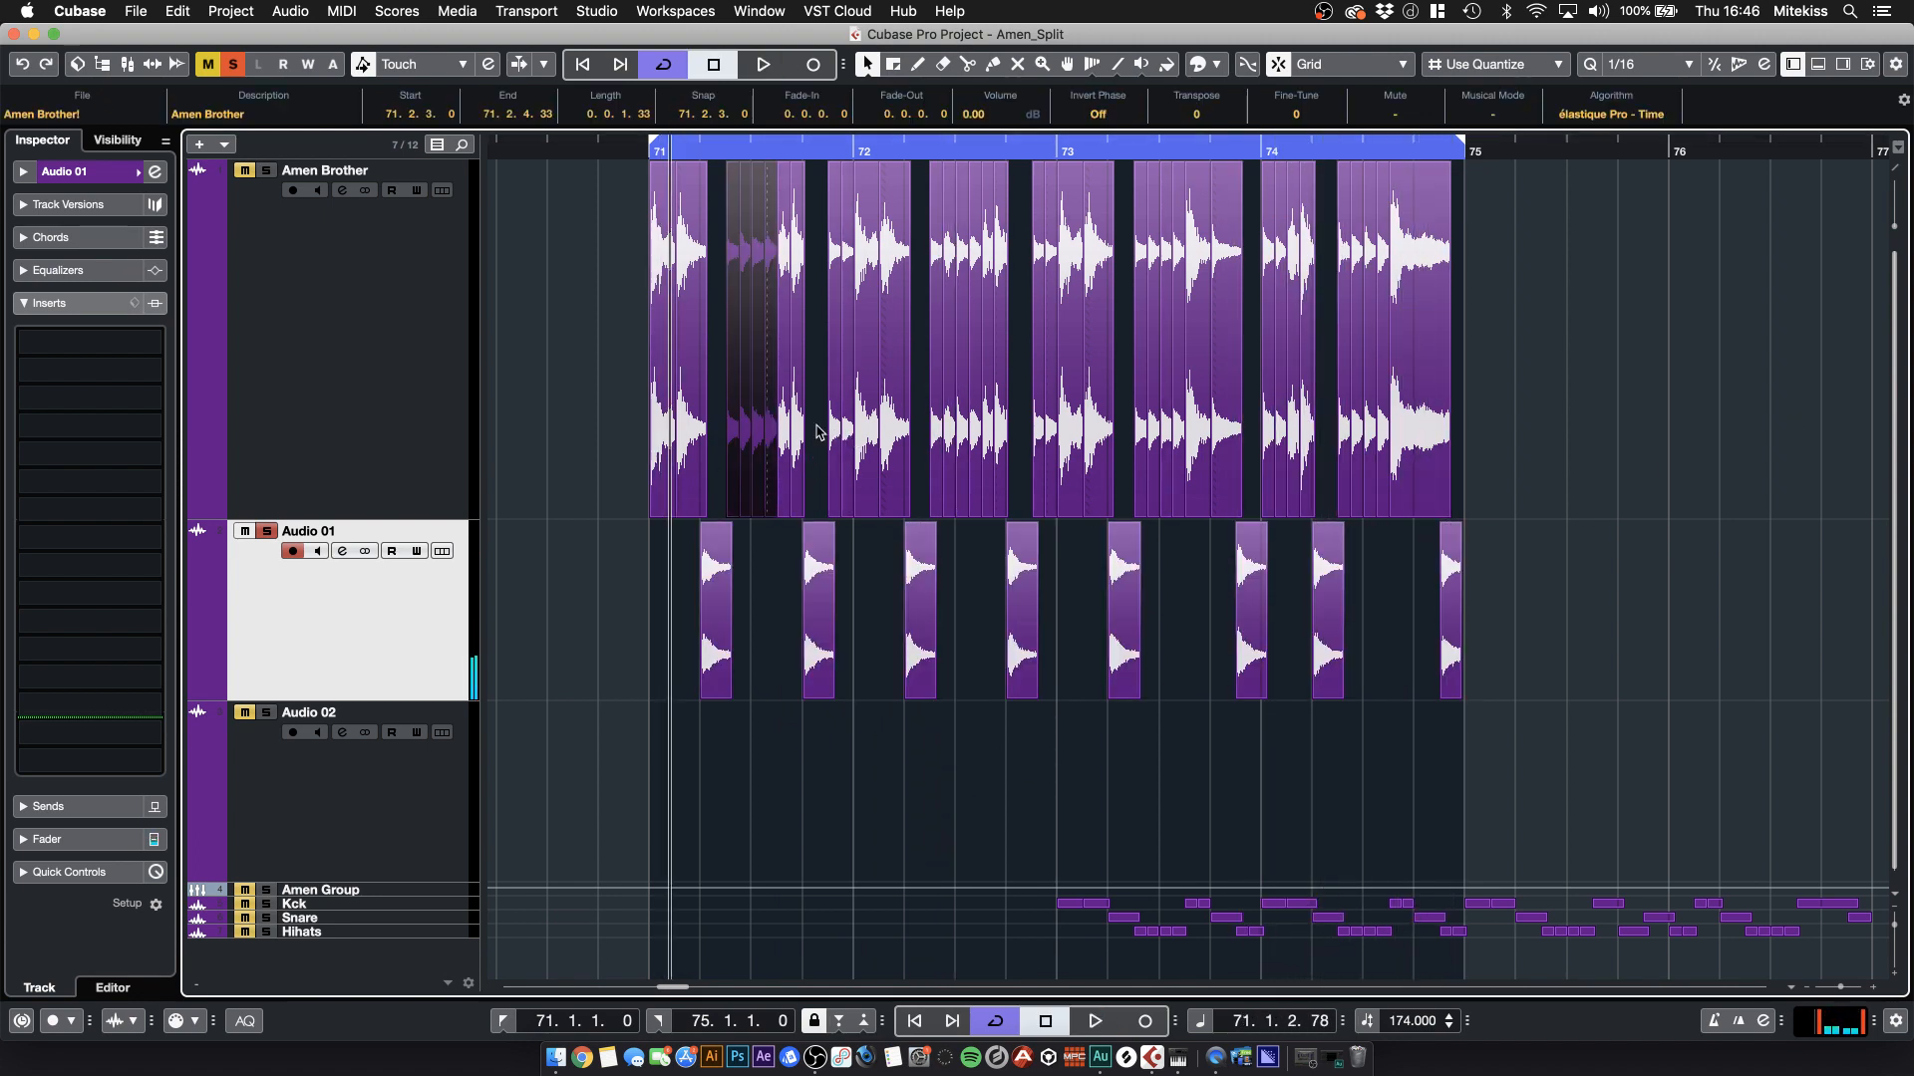
left_click(847, 438, "shift")
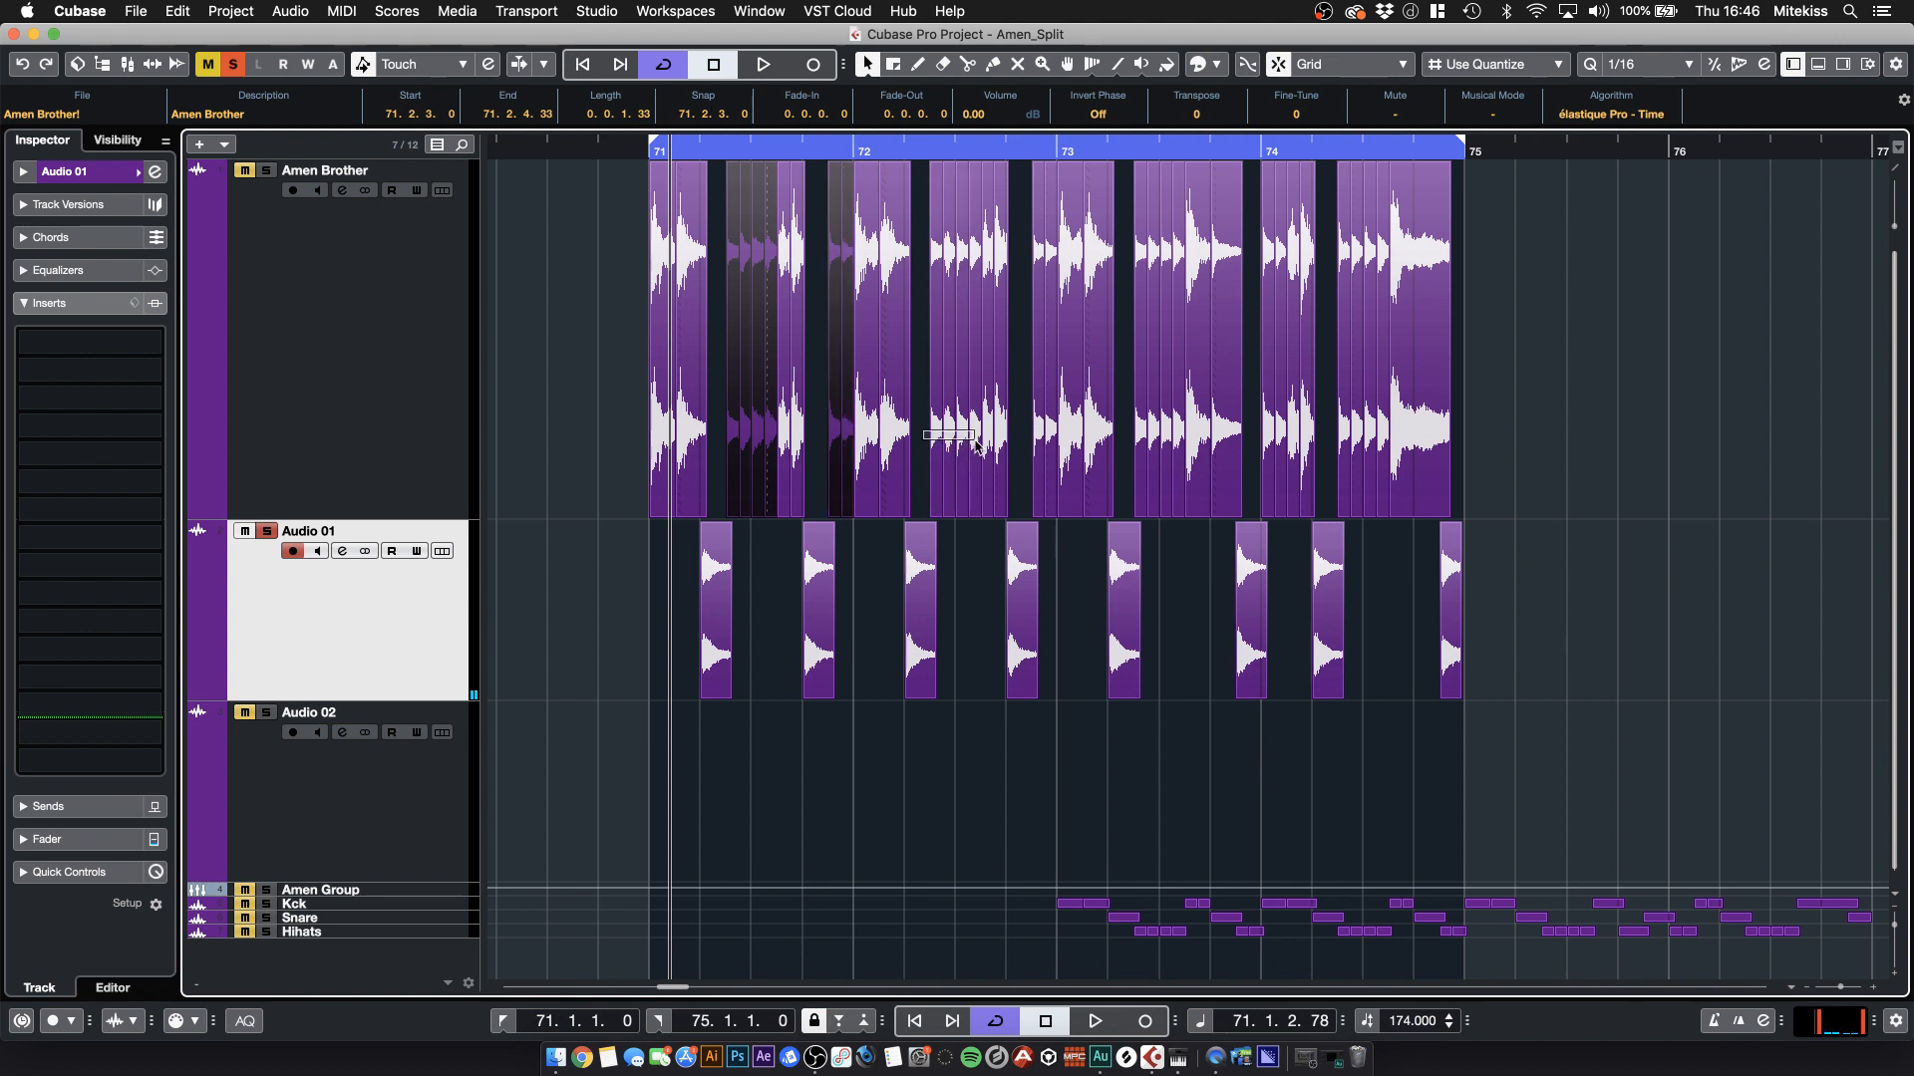
left_click_drag(975, 444, 1054, 442)
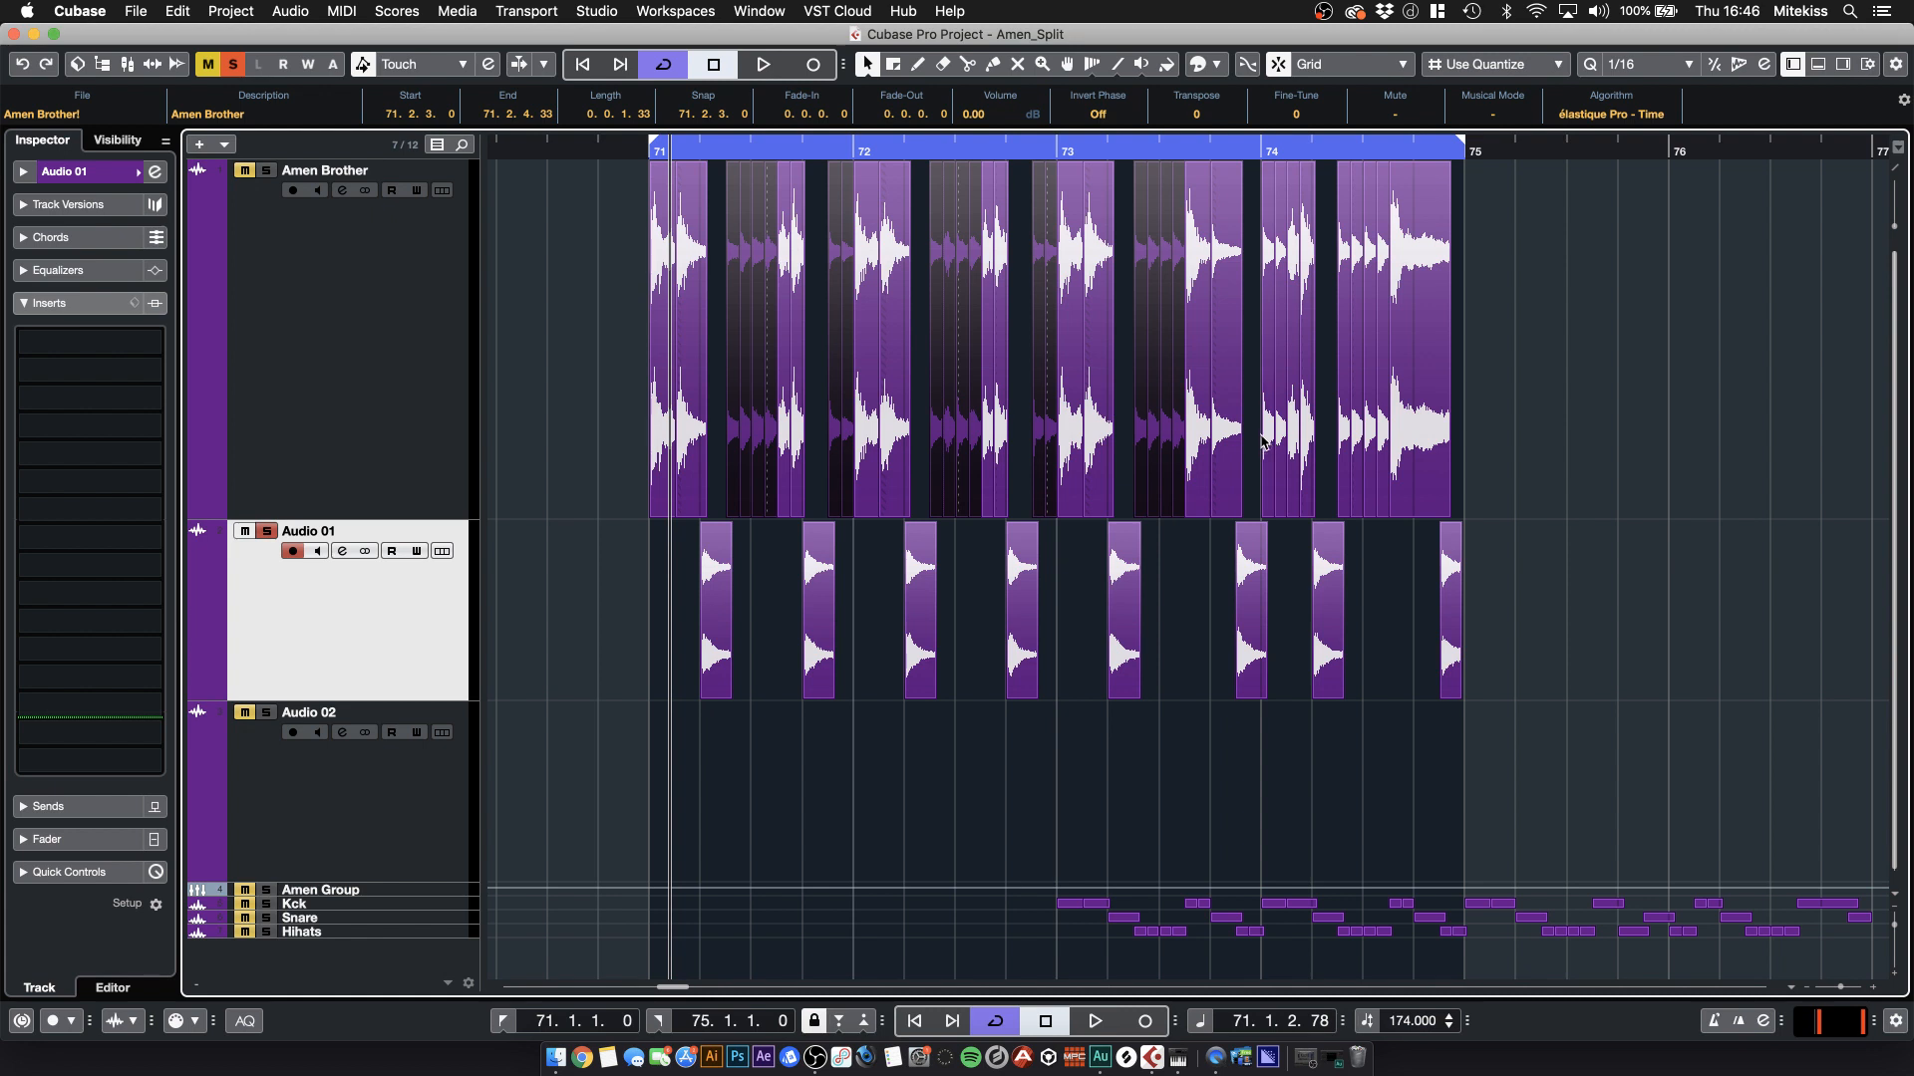
left_click(1308, 439)
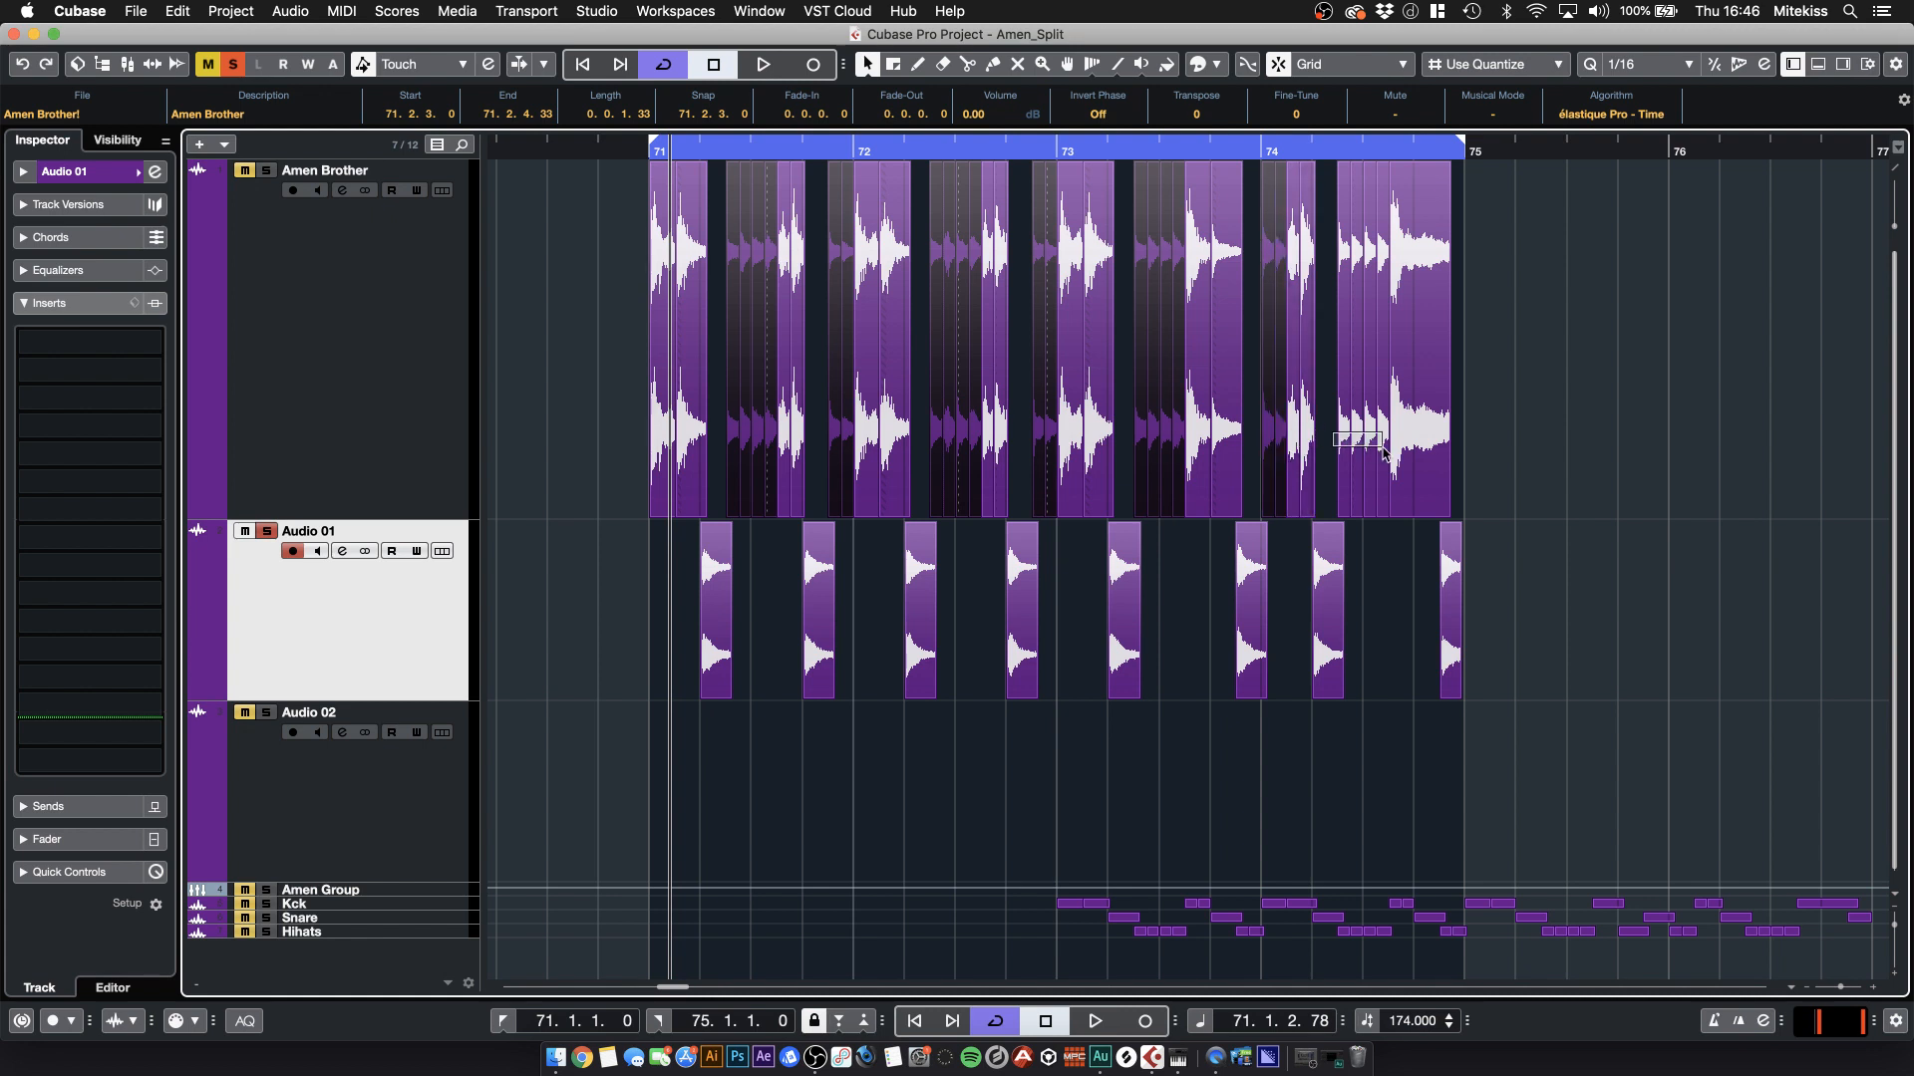
left_click(682, 459)
left_click_drag(726, 752, 739, 769)
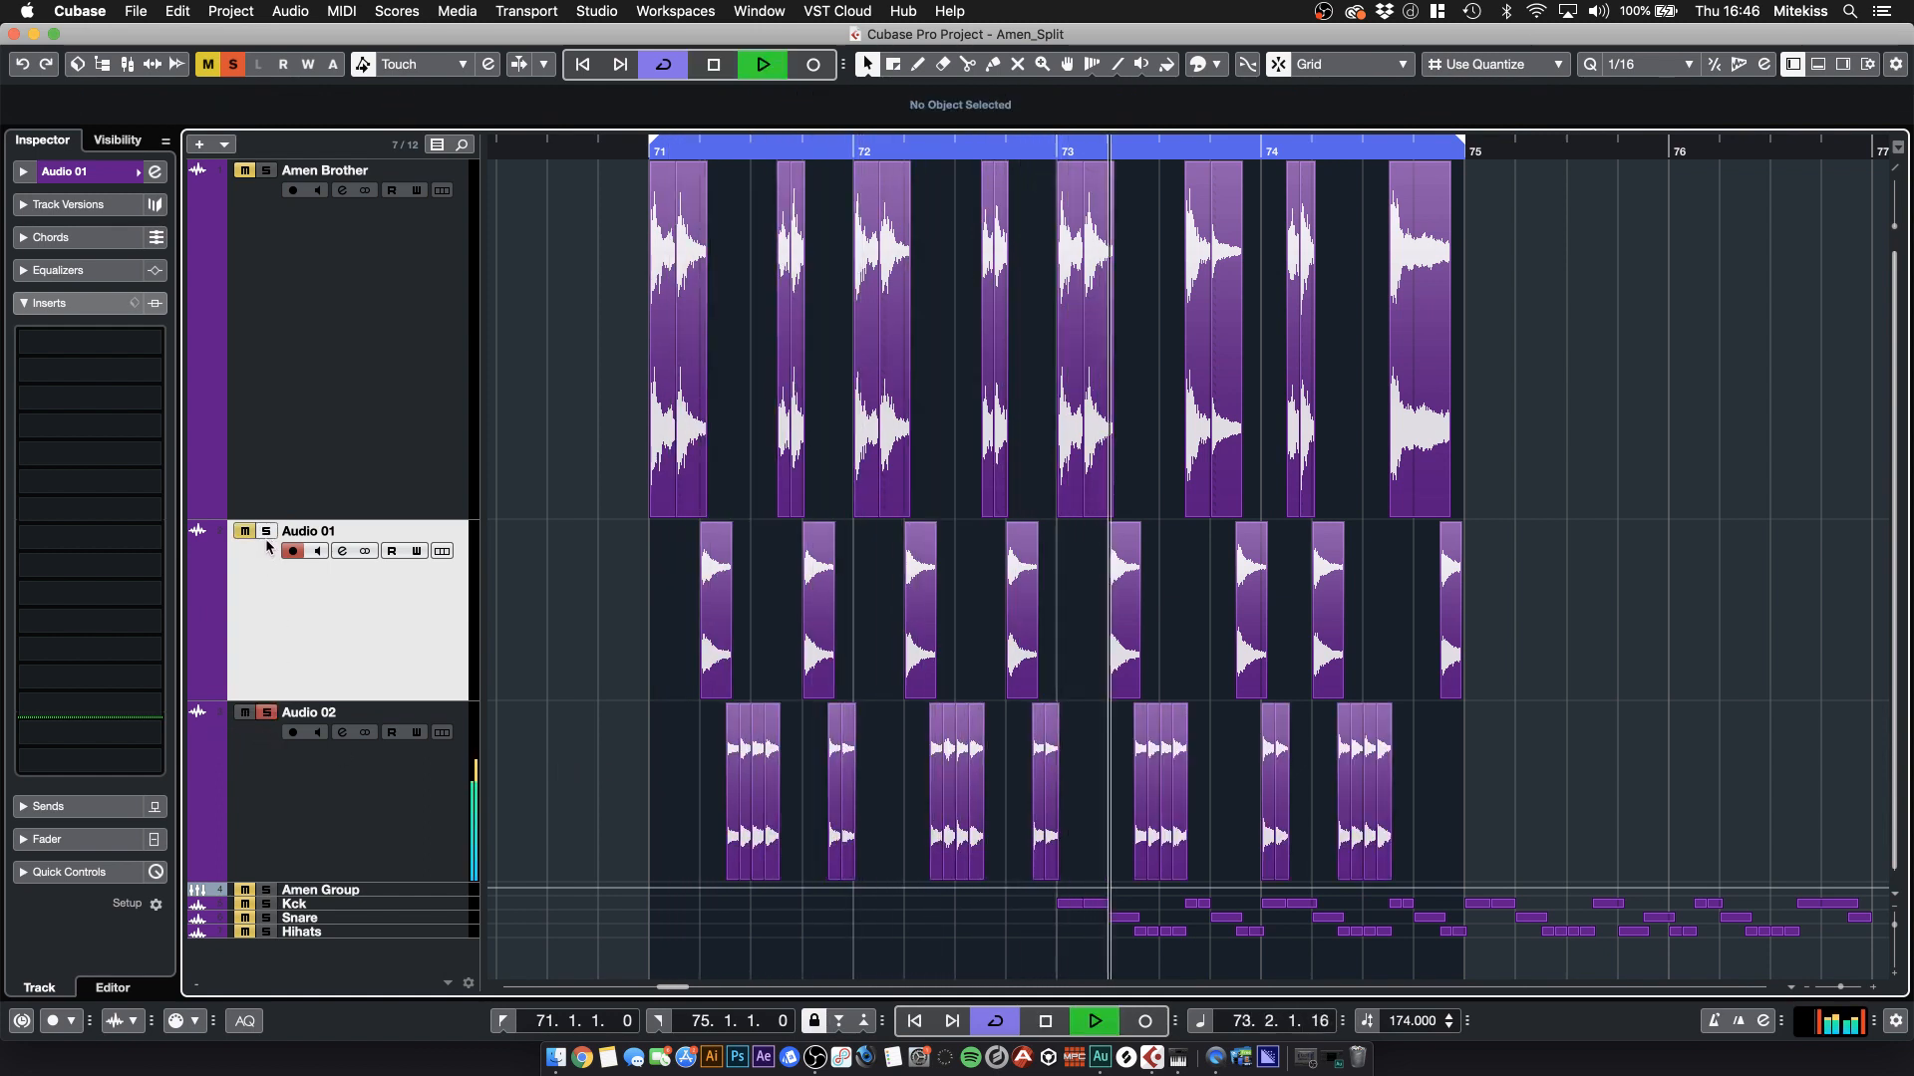
- Solo the Amen Brother track alongside Audio 02 and audition the kicks together with the hi-hats
key("space")
left_click(269, 172)
key("space")
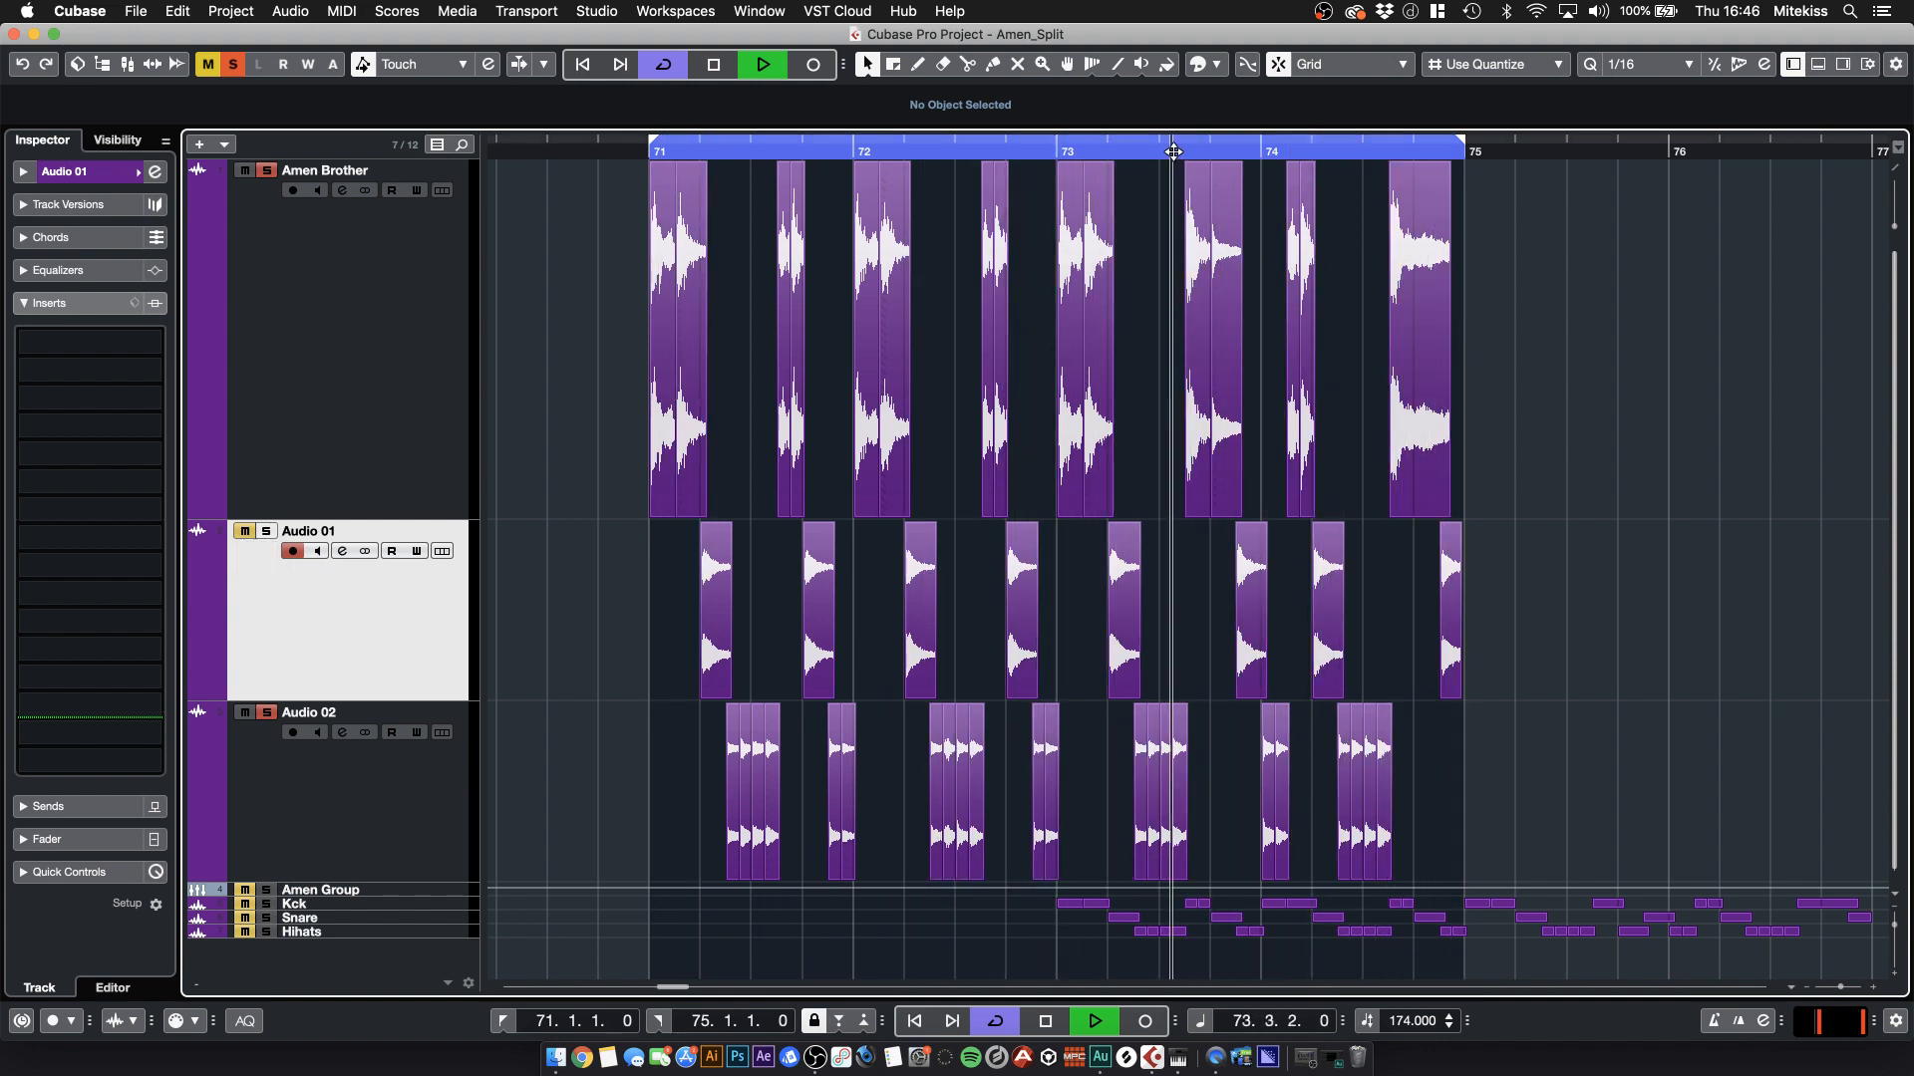
key("space")
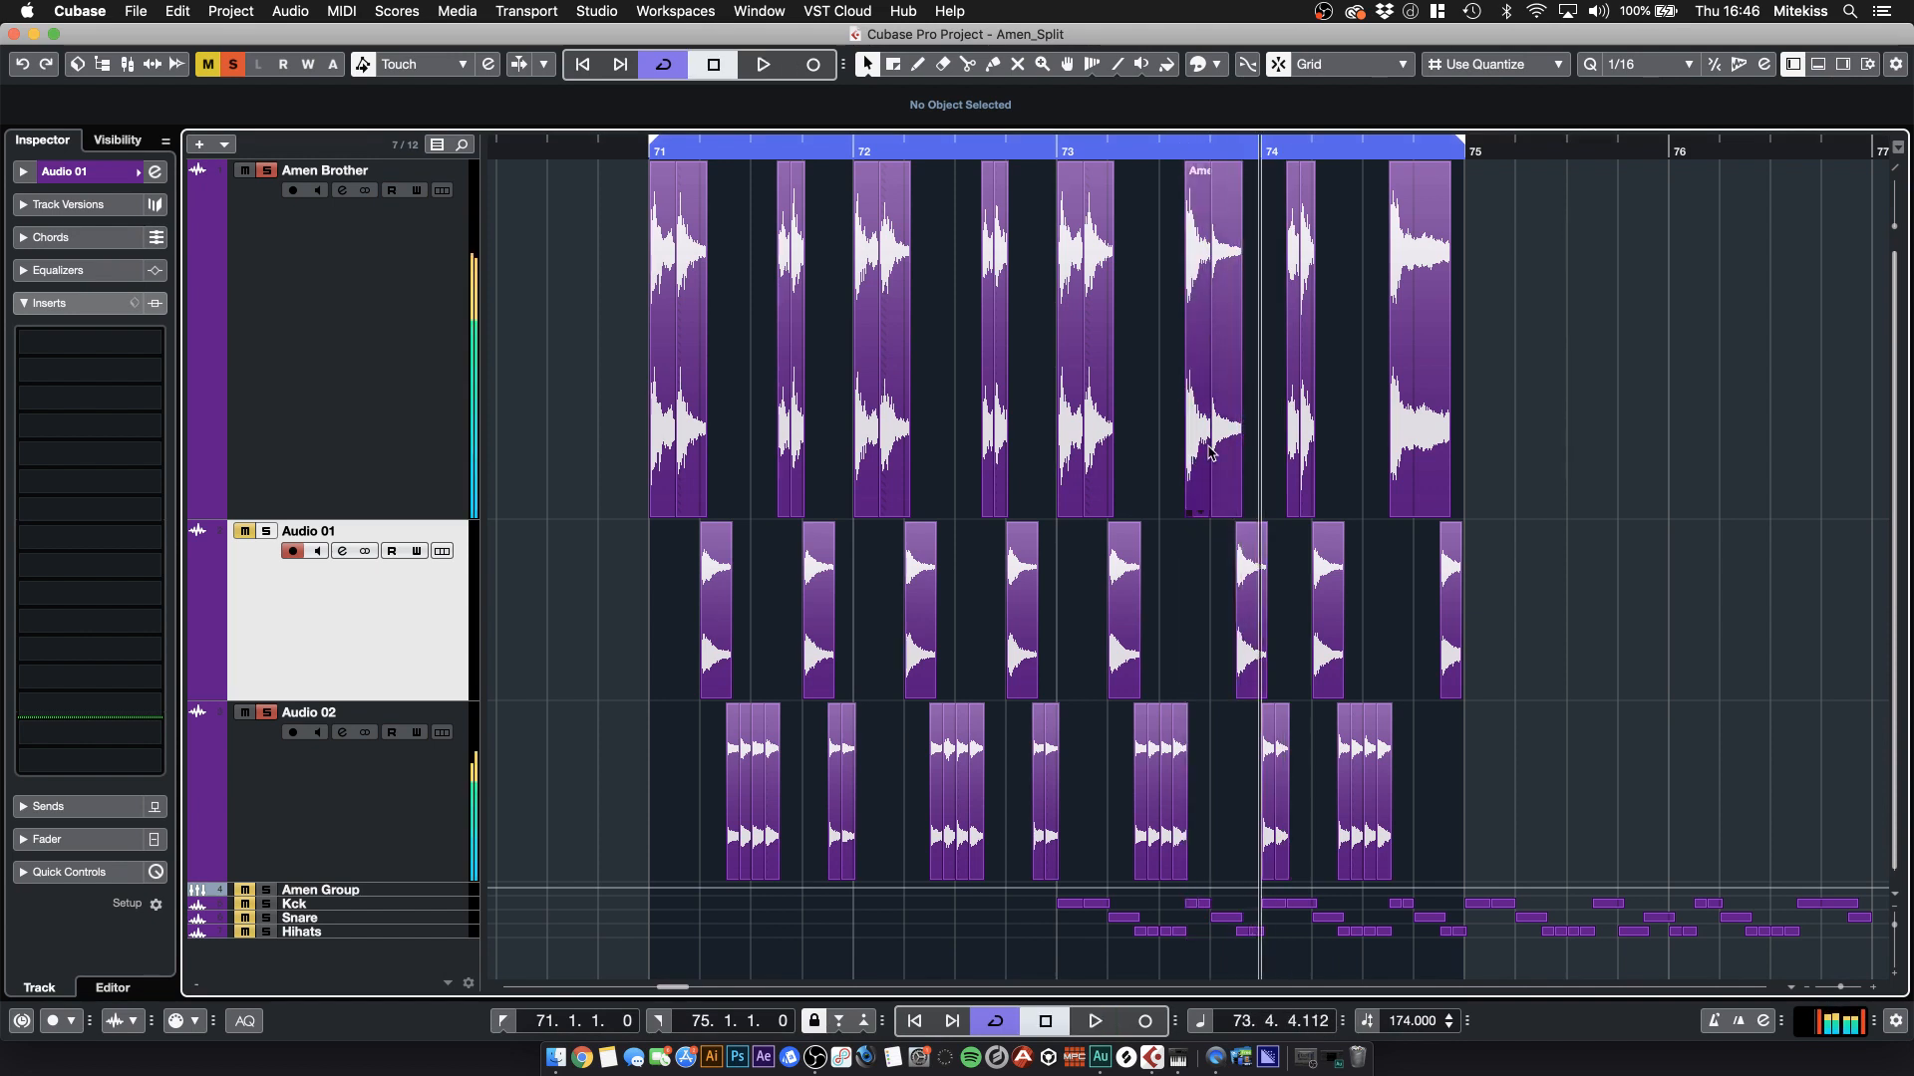
- Move the stray hit at 73.4.1.0 from Amen Brother to Audio 02 at the same position and audition the result
left_click_drag(1225, 469, 1227, 783)
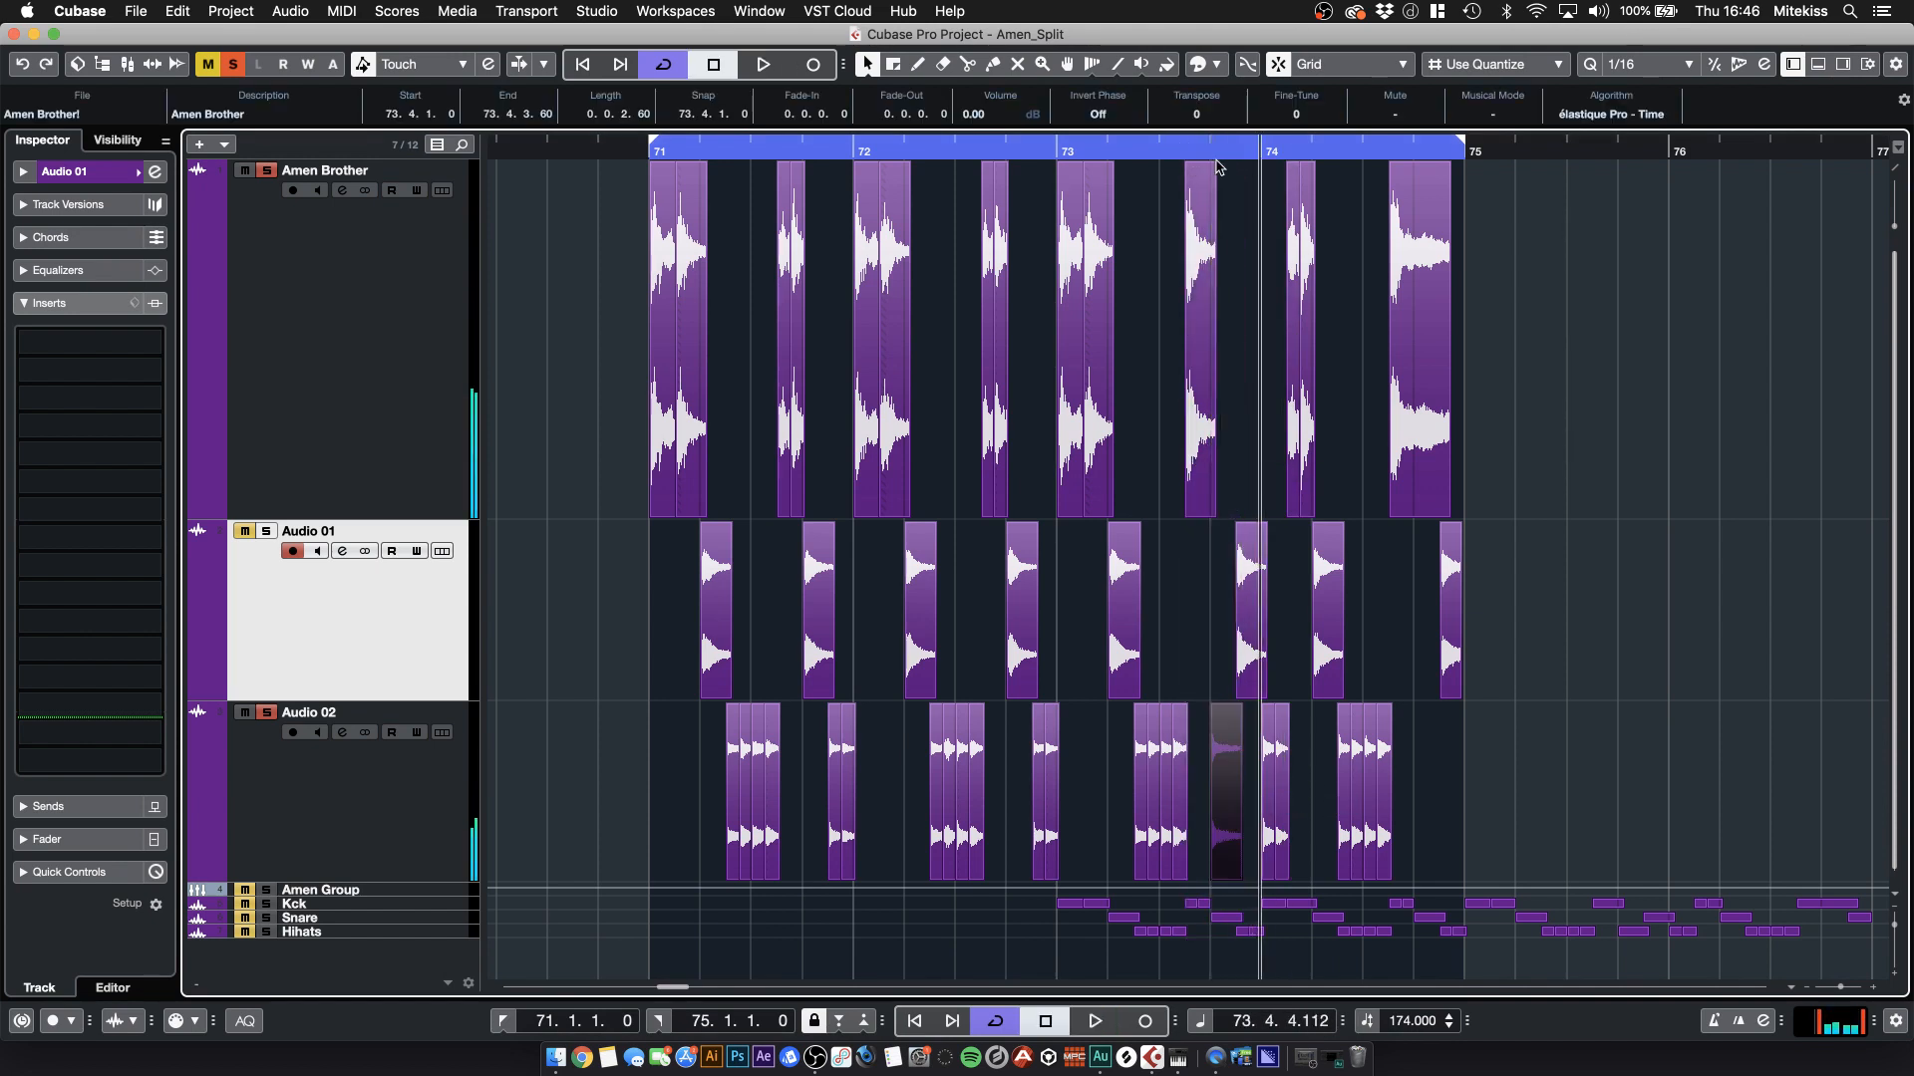
key("space")
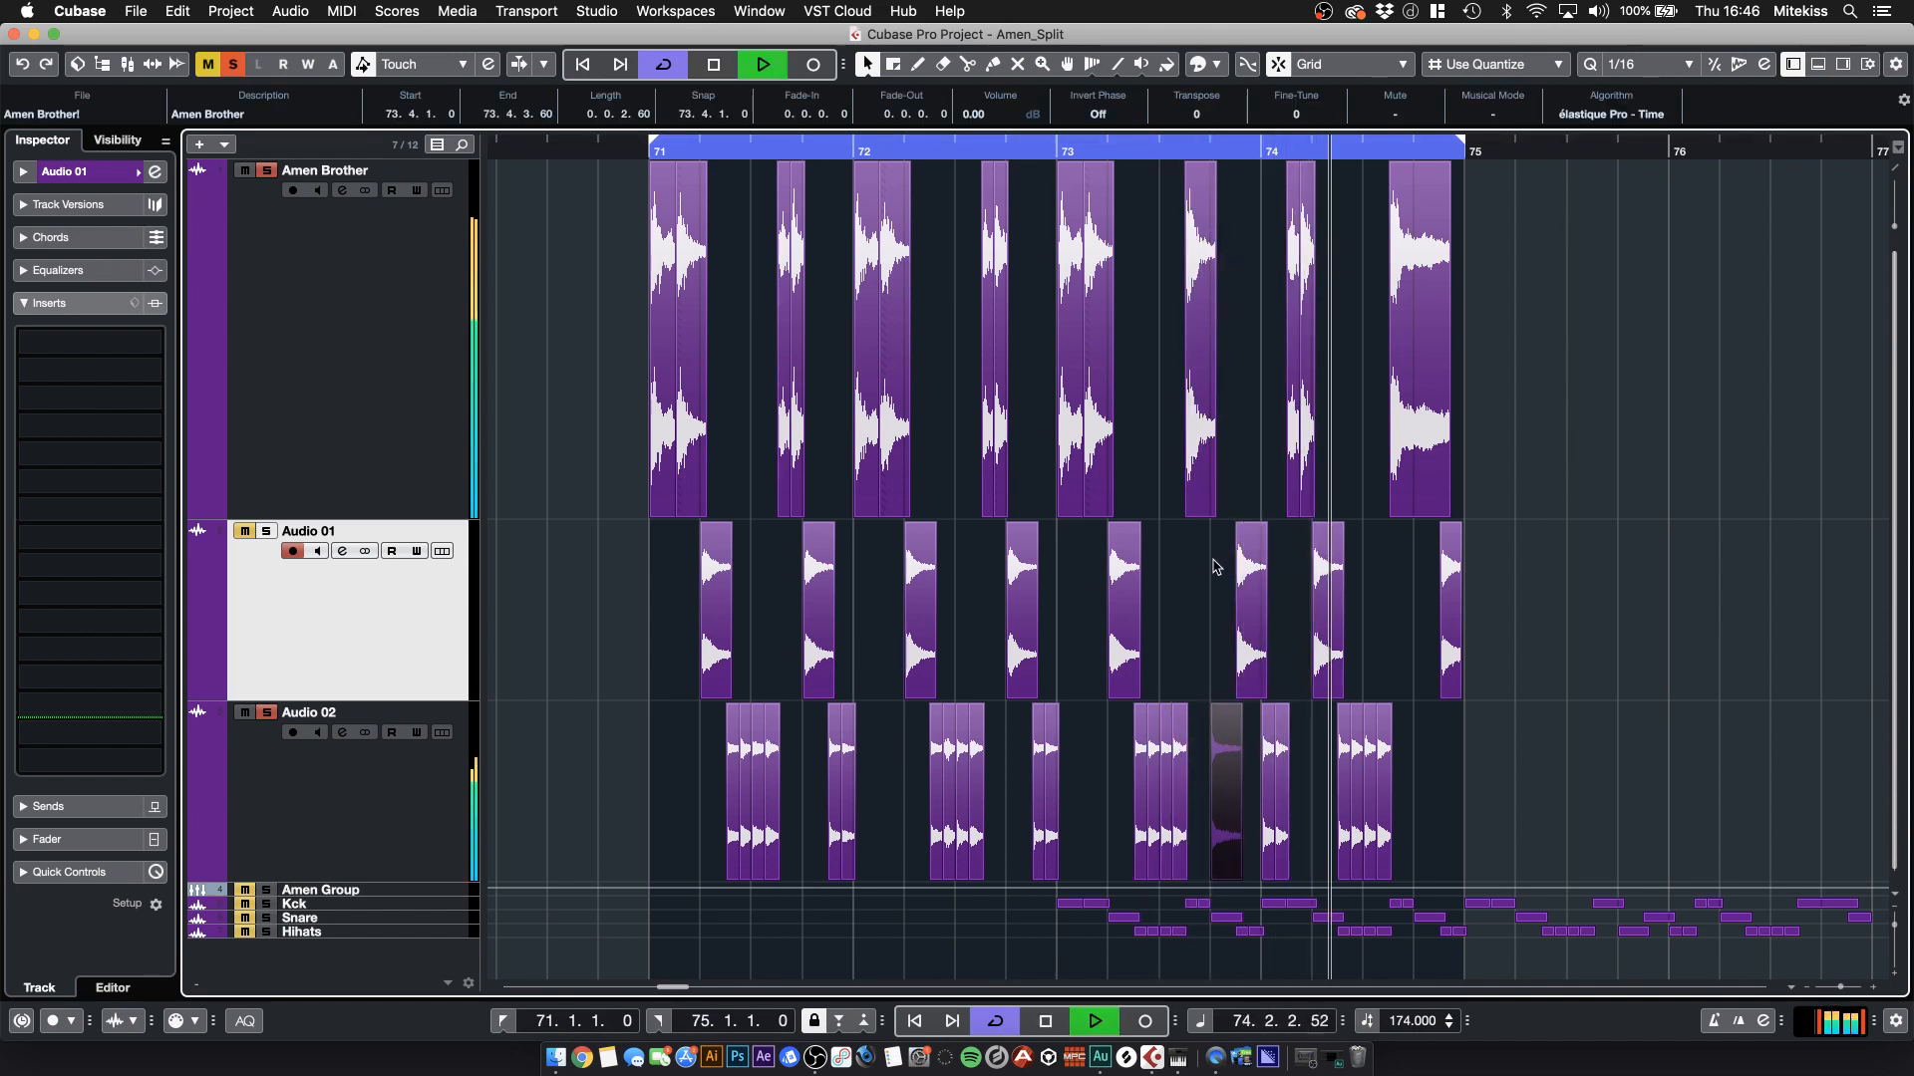
key("space")
left_click(1473, 369)
left_click(1421, 346)
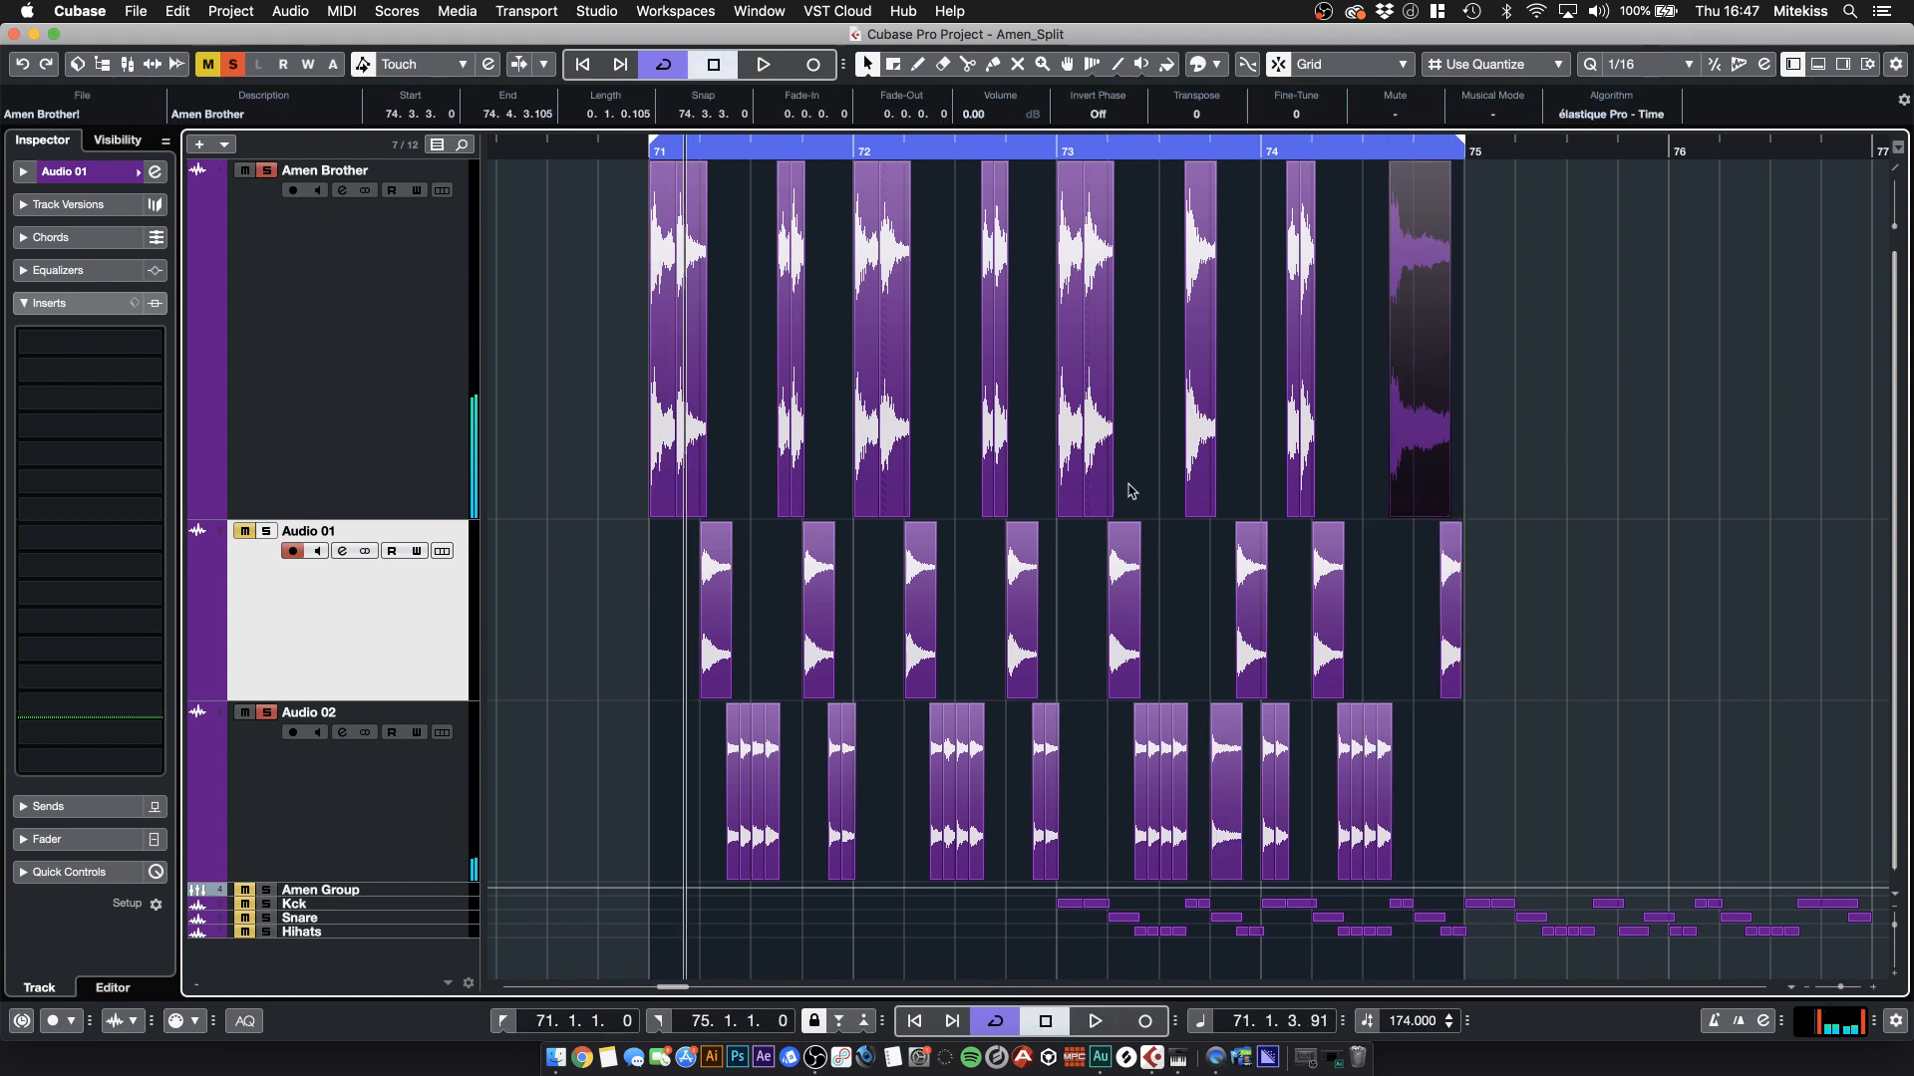
- Shrink the Amen Brother, Audio 01 and Audio 02 tracks to one smaller, equal height
left_click(332, 486)
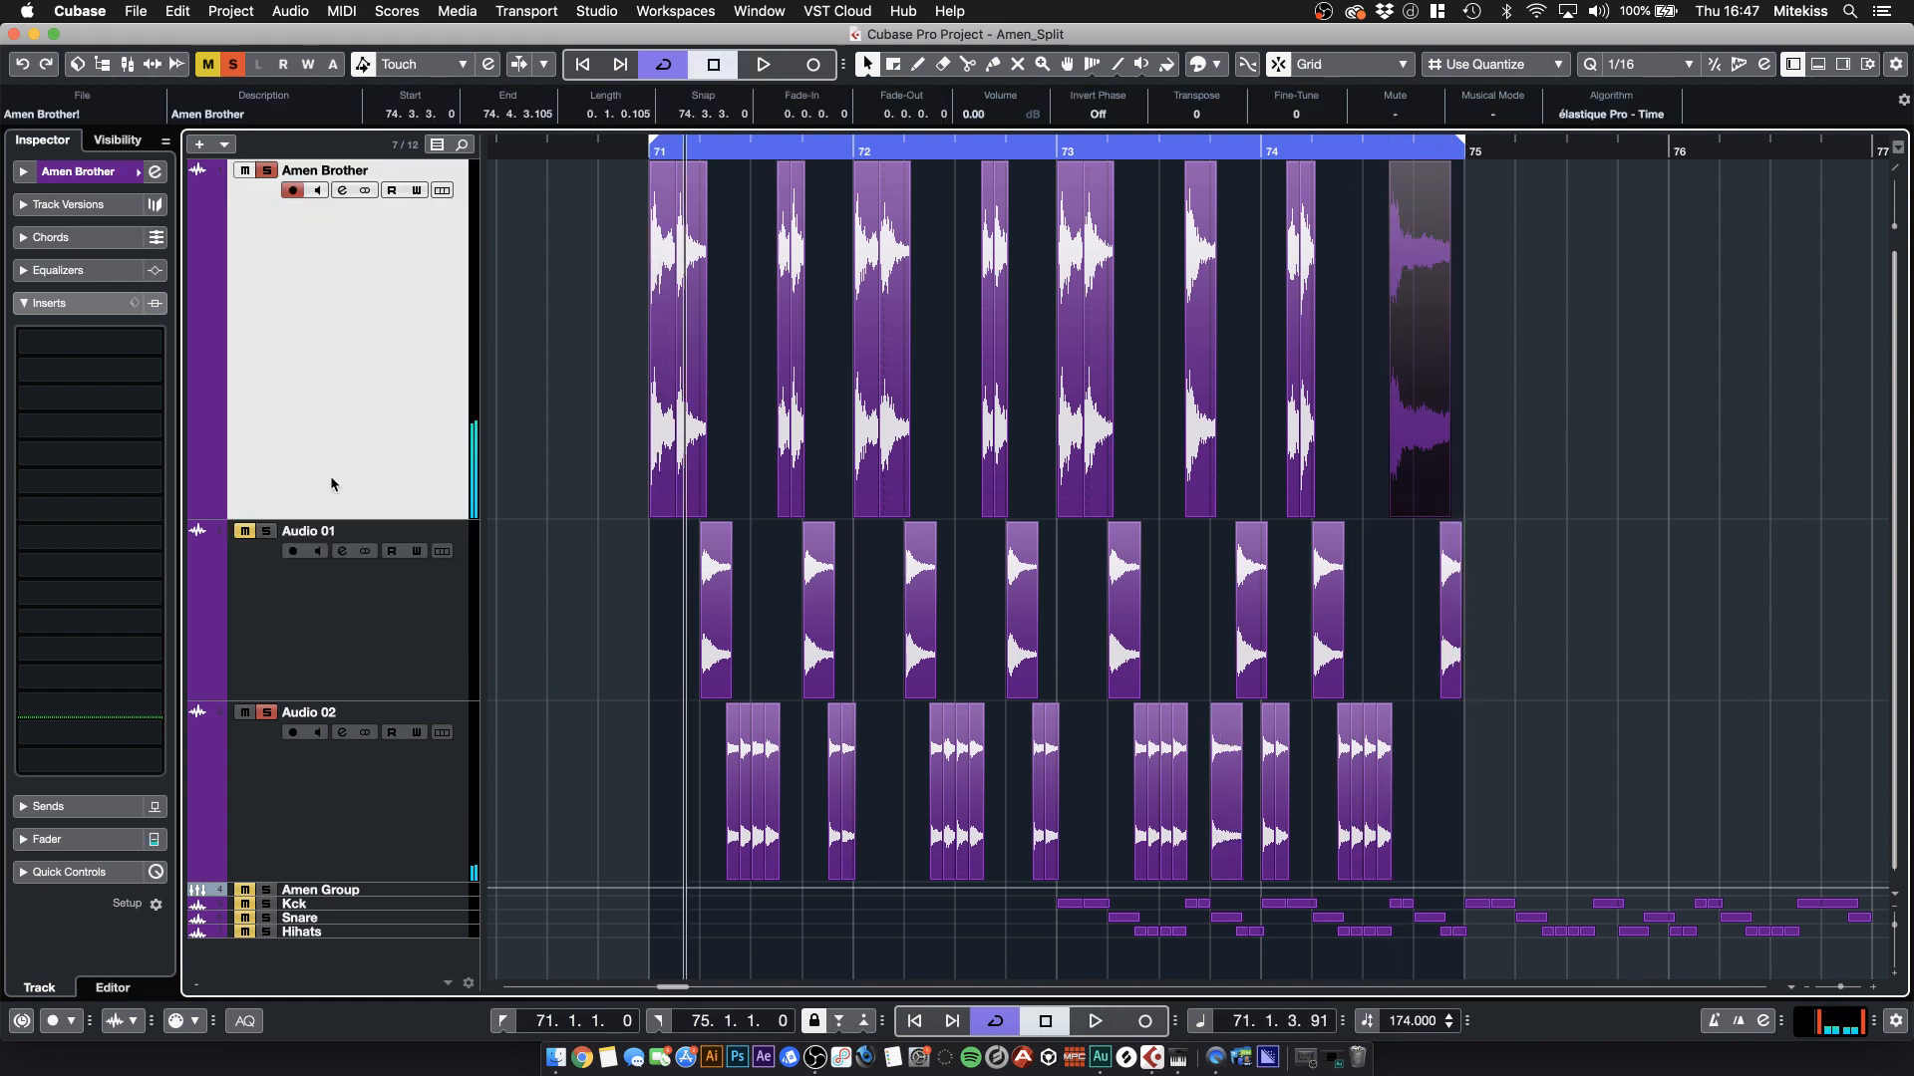
left_click(405, 813, "shift")
left_click_drag(426, 655, 425, 625)
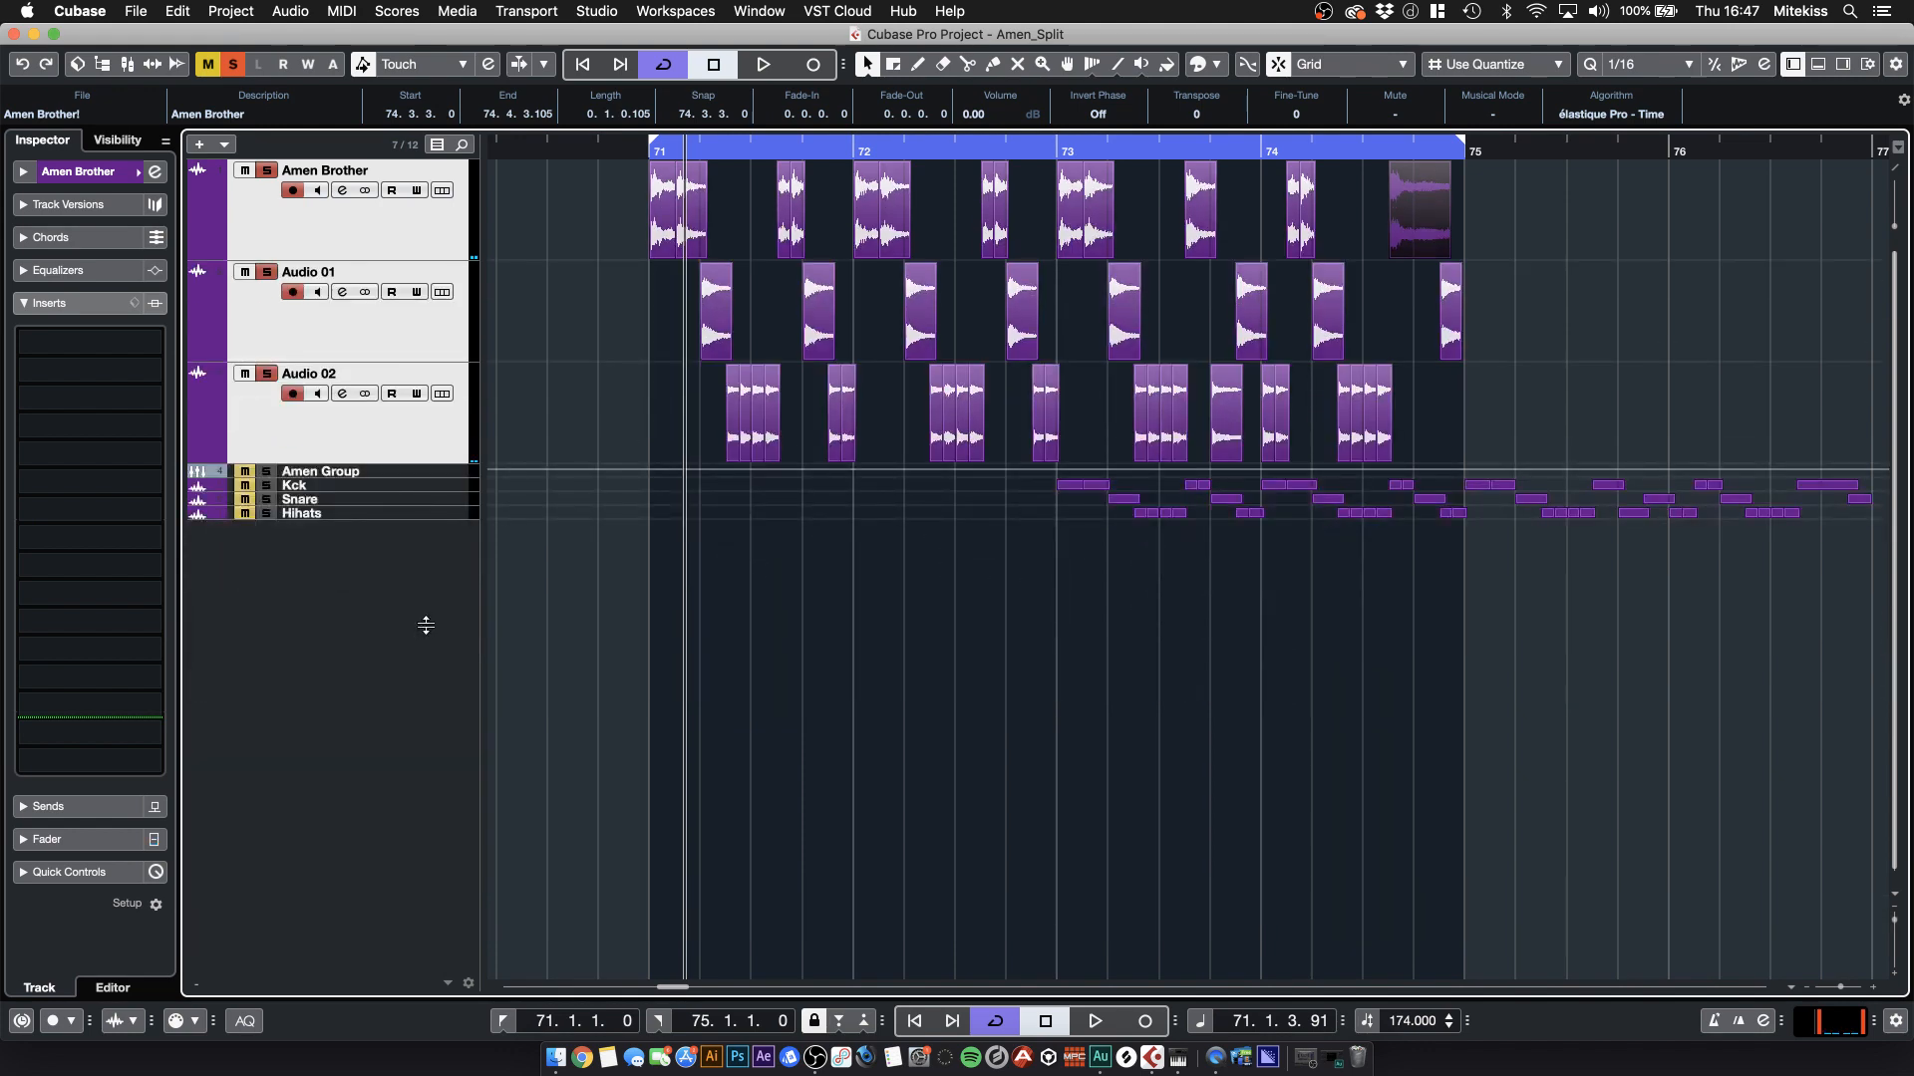
left_click(441, 249)
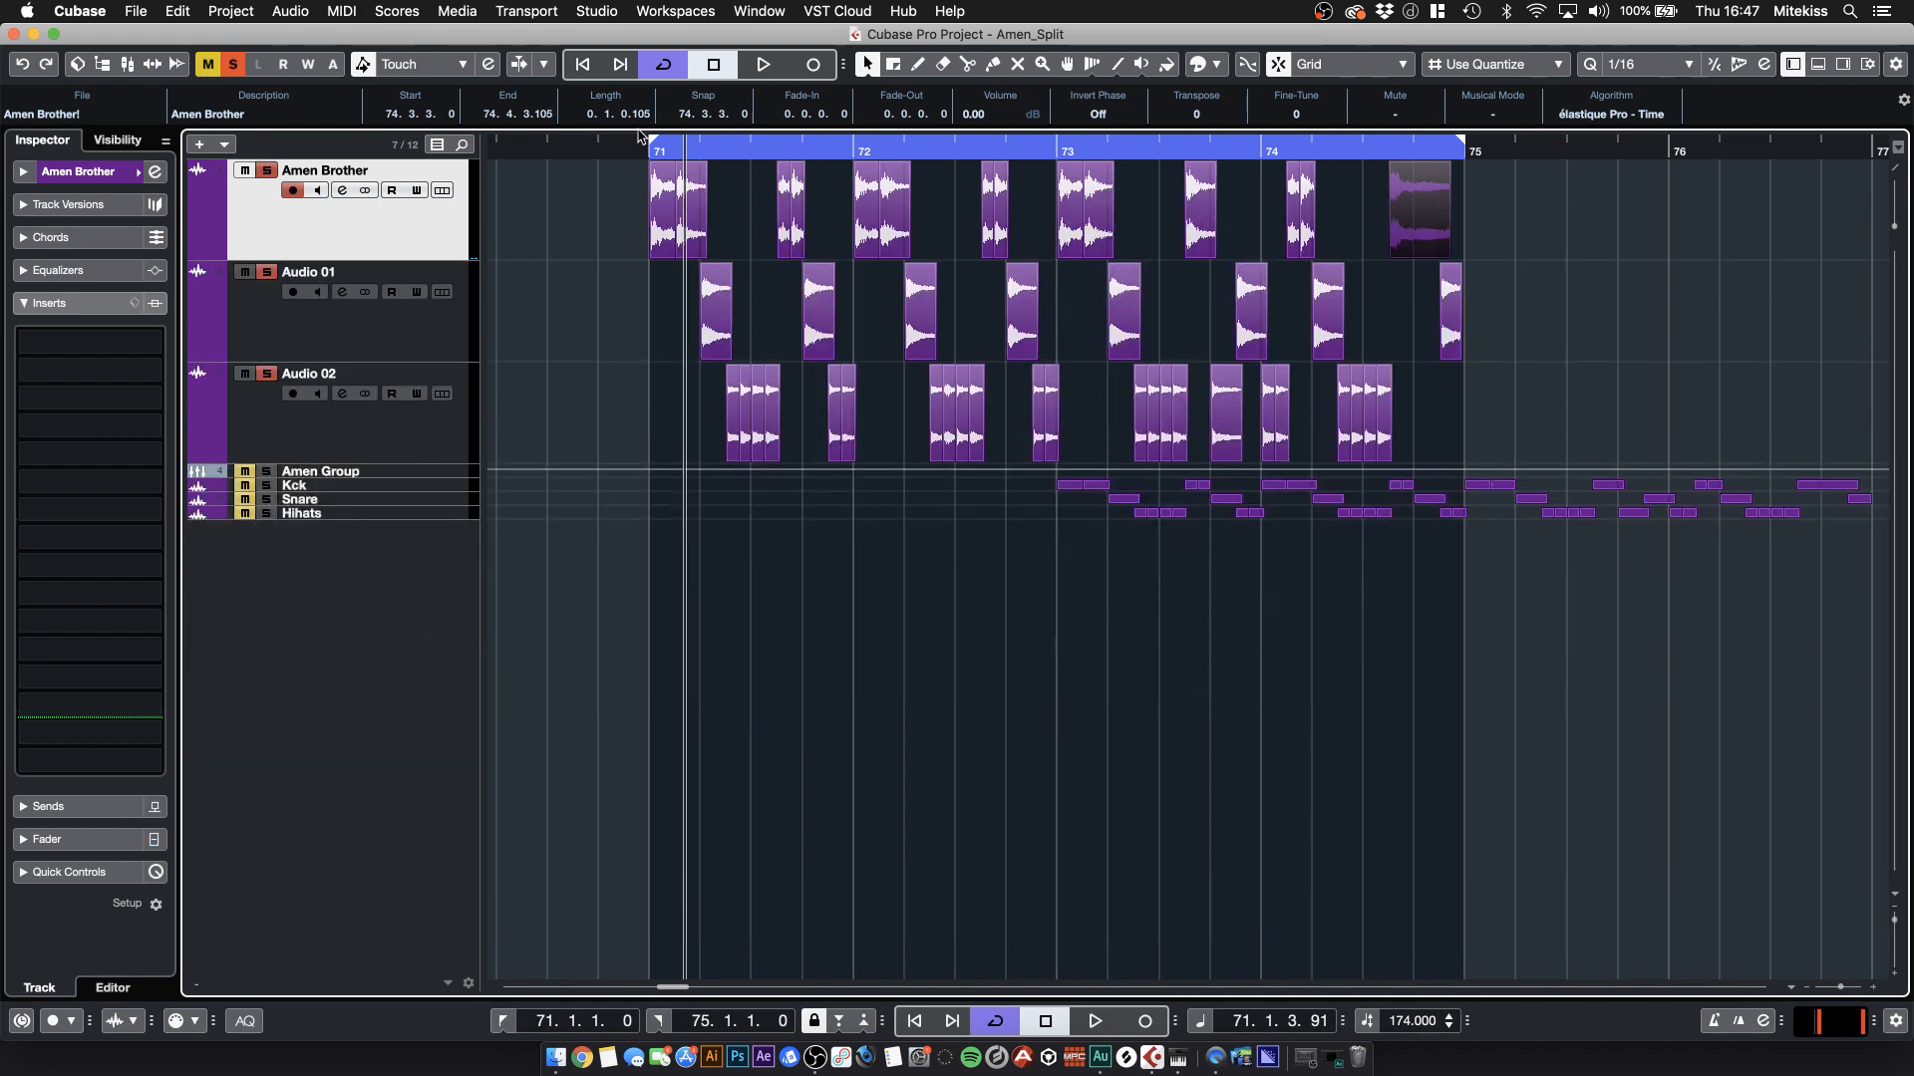
- Enlarge the Amen Brother track and try to extend the first kick's start earlier than 71.1.1.0
left_click(653, 145)
left_click_drag(654, 174, 538, 312)
left_click(505, 307)
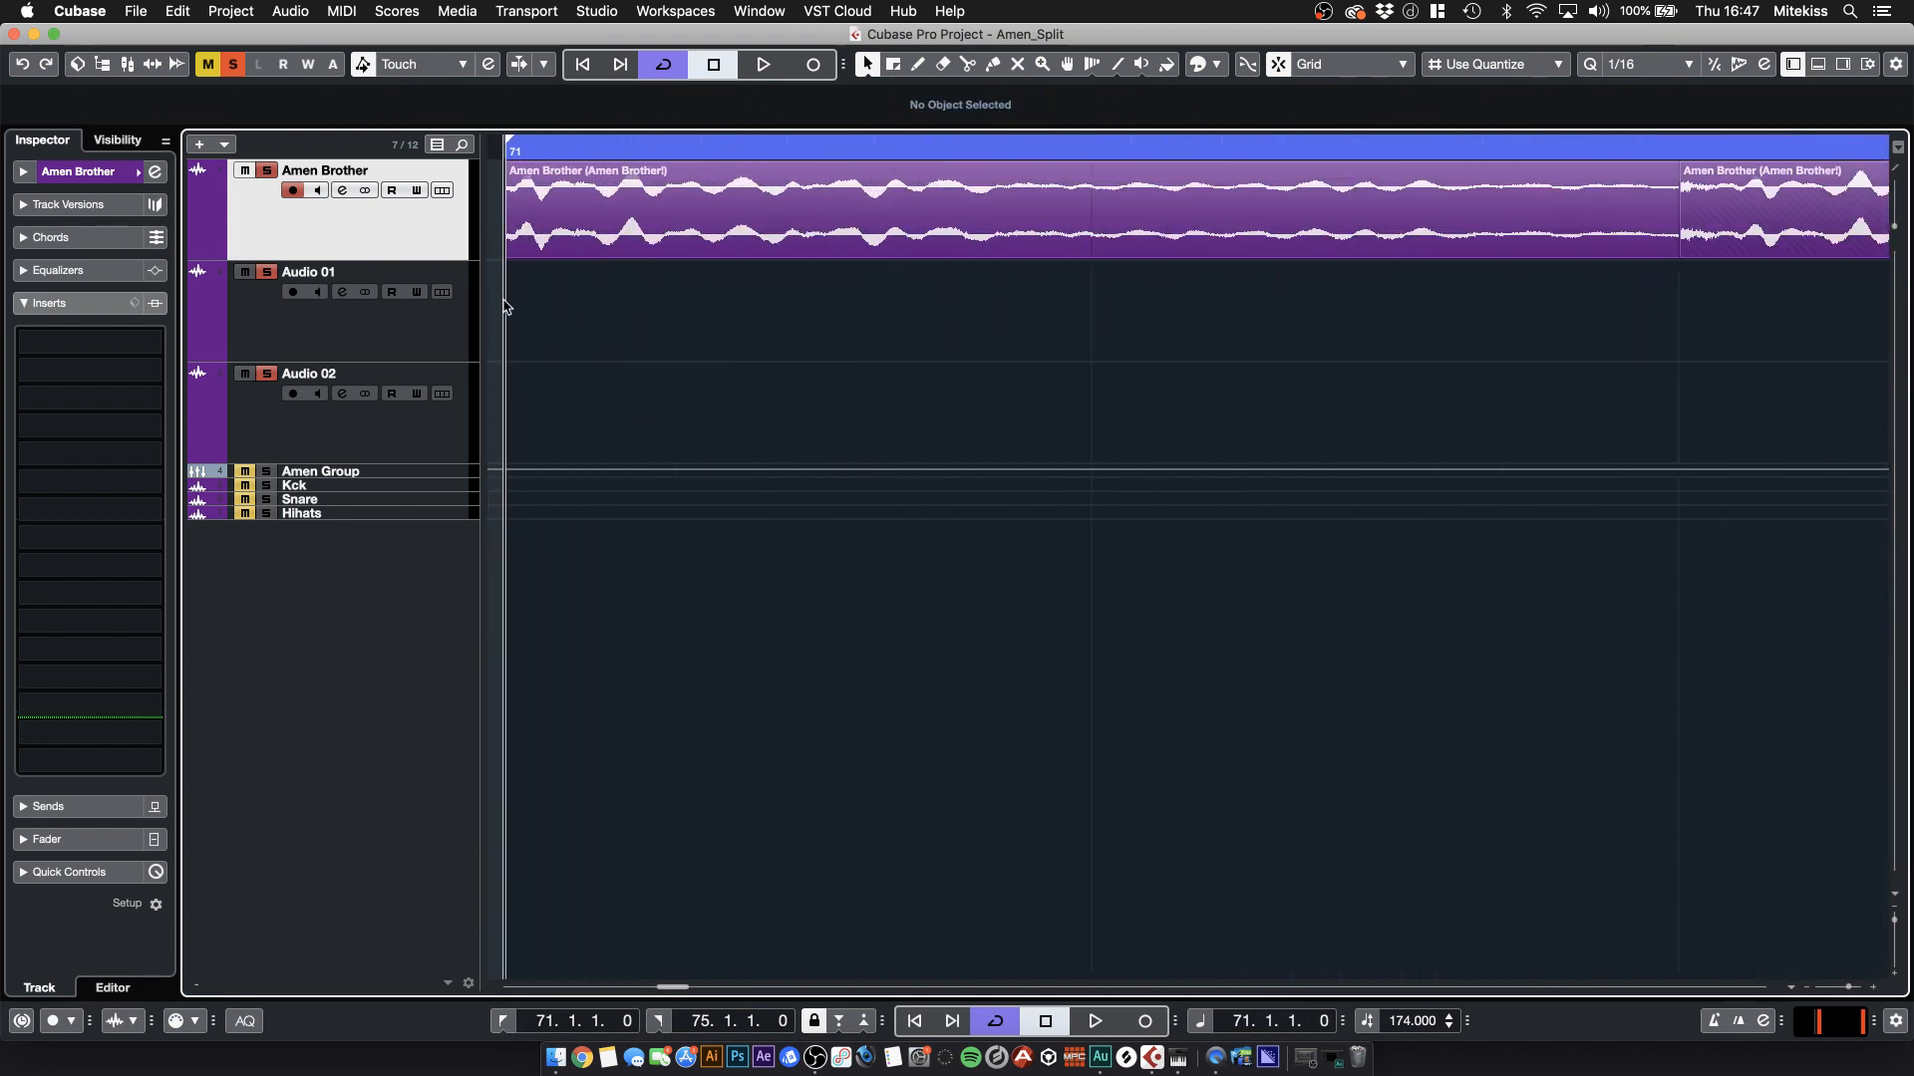
scroll(434, 300, "left", 2)
left_click_drag(465, 261, 498, 499)
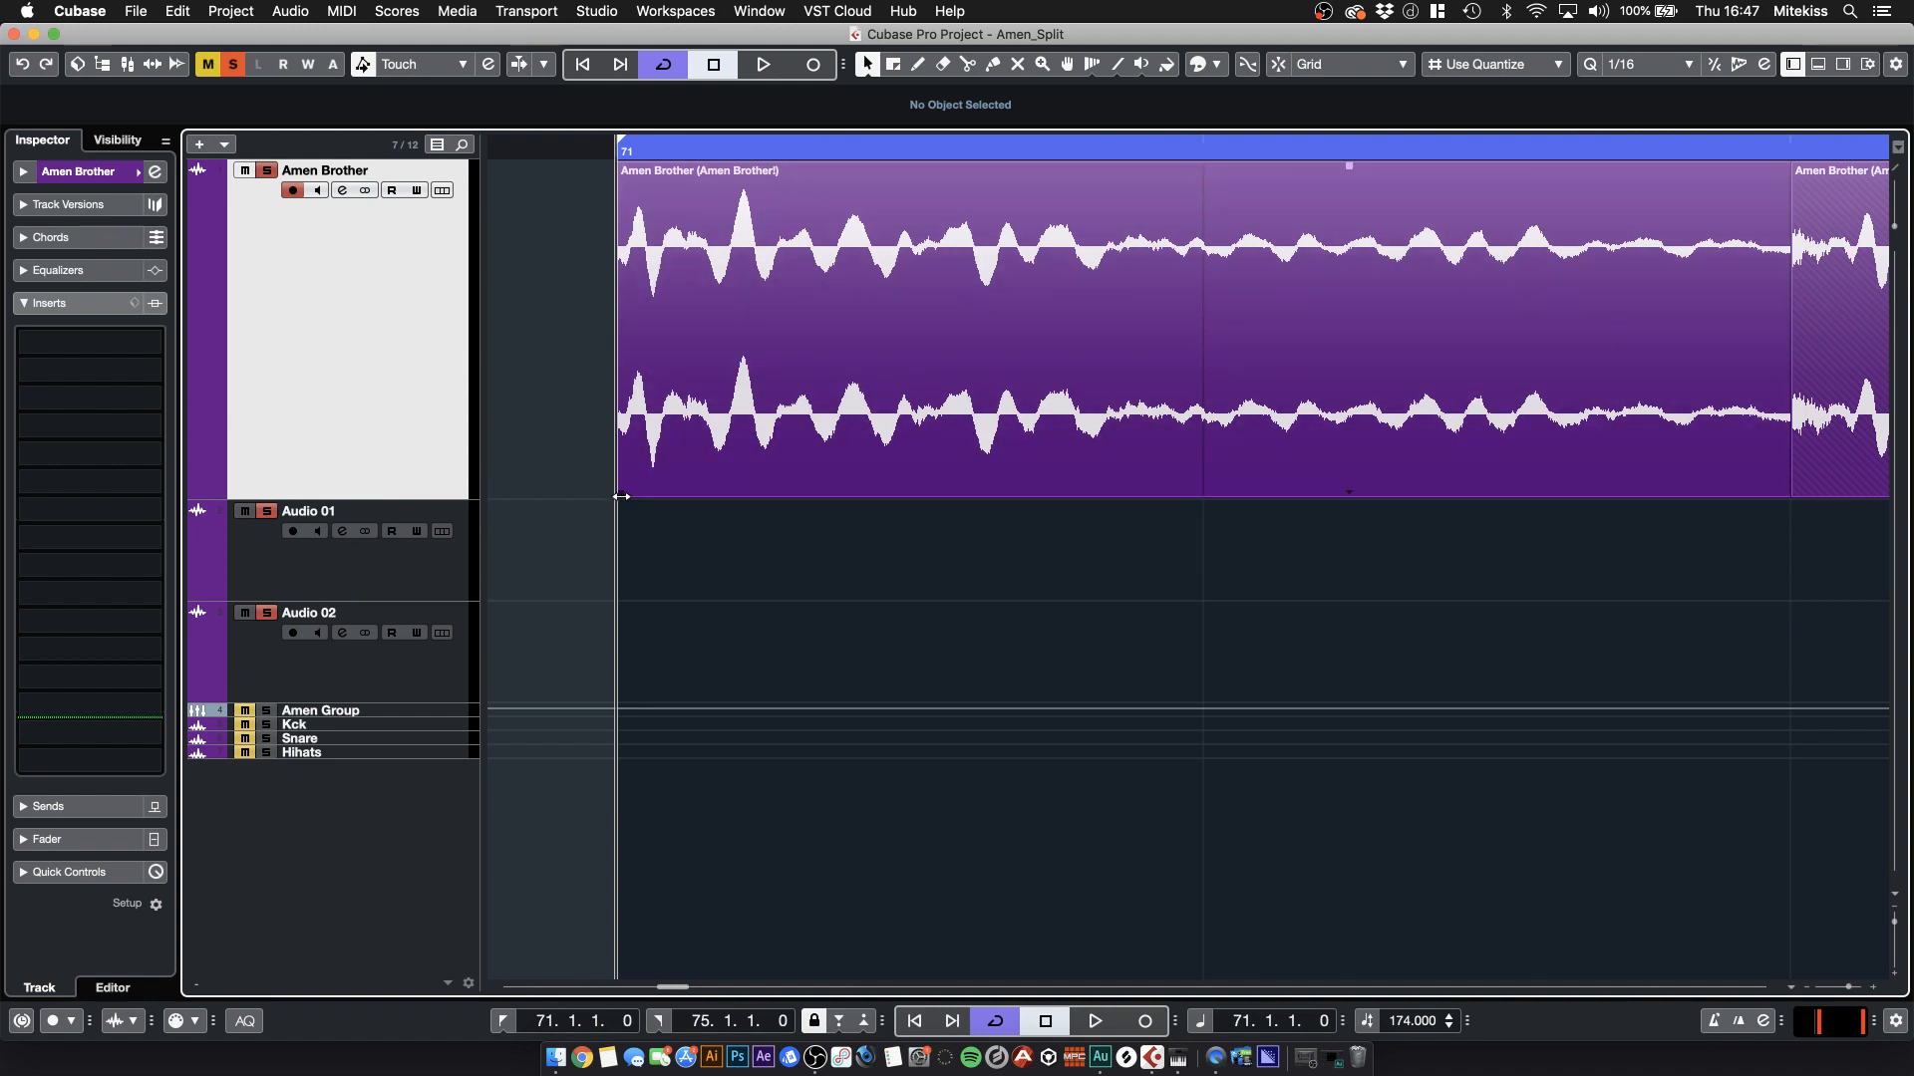
left_click_drag(620, 494, 539, 490)
left_click_drag(645, 147, 689, 154)
key("j")
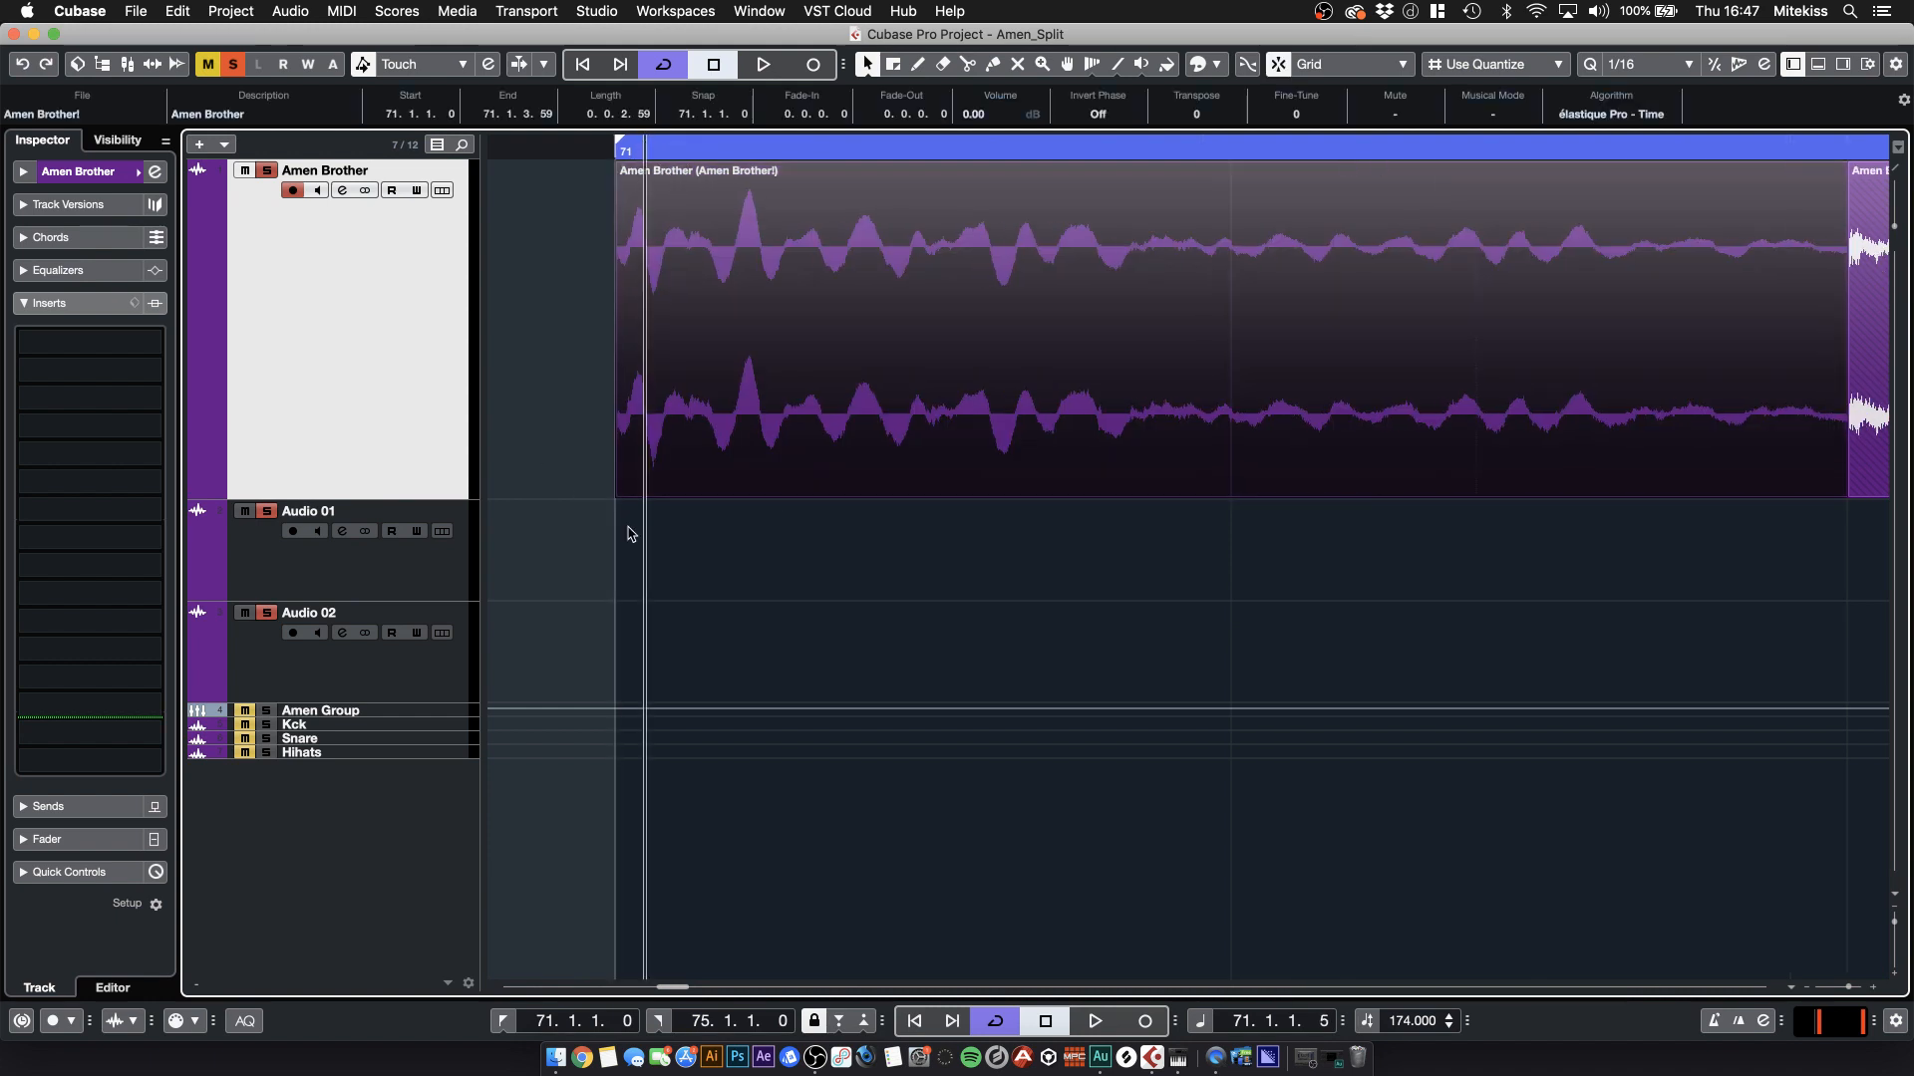
left_click_drag(618, 495, 563, 501)
left_click_drag(620, 493, 560, 491)
- Trim the first kick's end to 71.1.2.116 with a short fade-out and align the second kick's start to 71.1.3.0
left_click_drag(1776, 582, 1046, 491)
key("j")
mouse_move(1255, 496)
left_mouse_down()
mouse_move(1110, 495)
mouse_move(1248, 494)
mouse_move(1232, 497)
left_mouse_up()
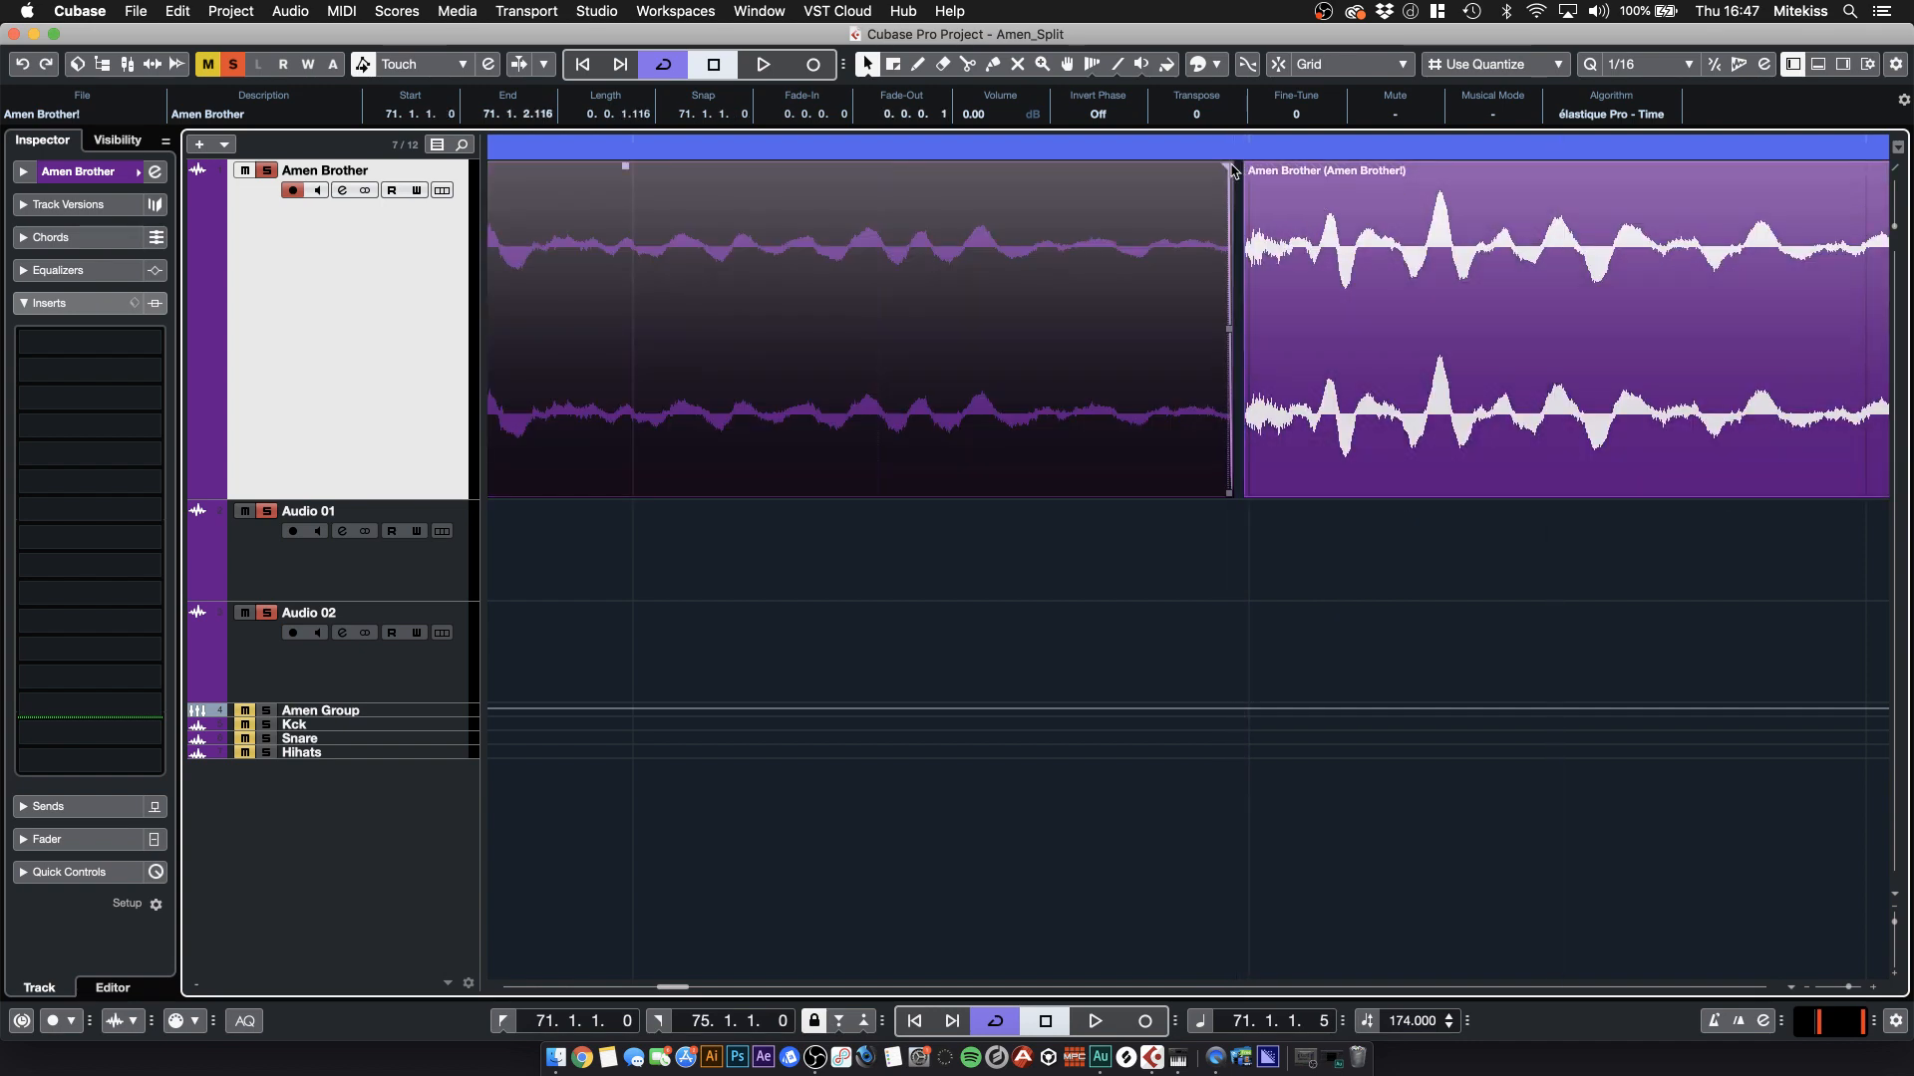
left_click(1314, 272)
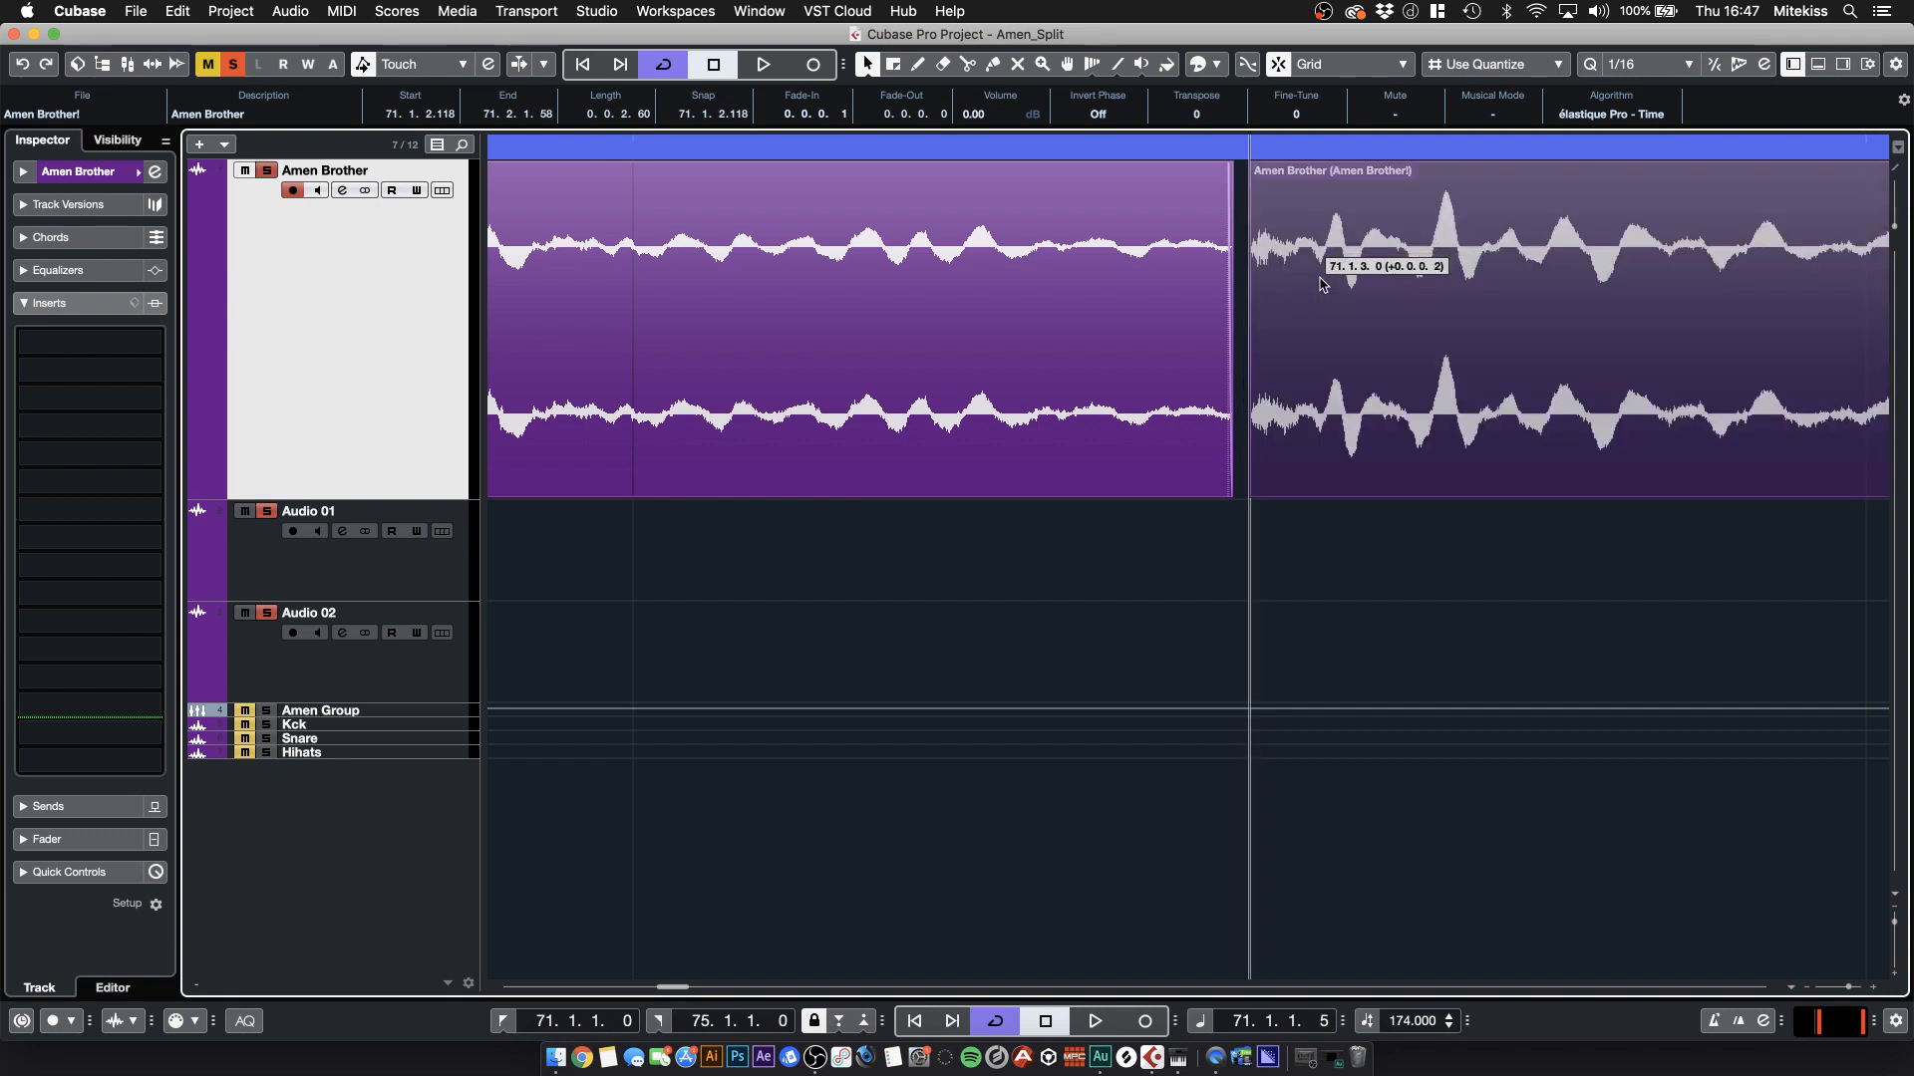
left_click(1650, 773)
- Trim the second kick's end to 71.2.1.57 and give it a fade-out of 0.0.0.3
scroll(1777, 998, "right", 5)
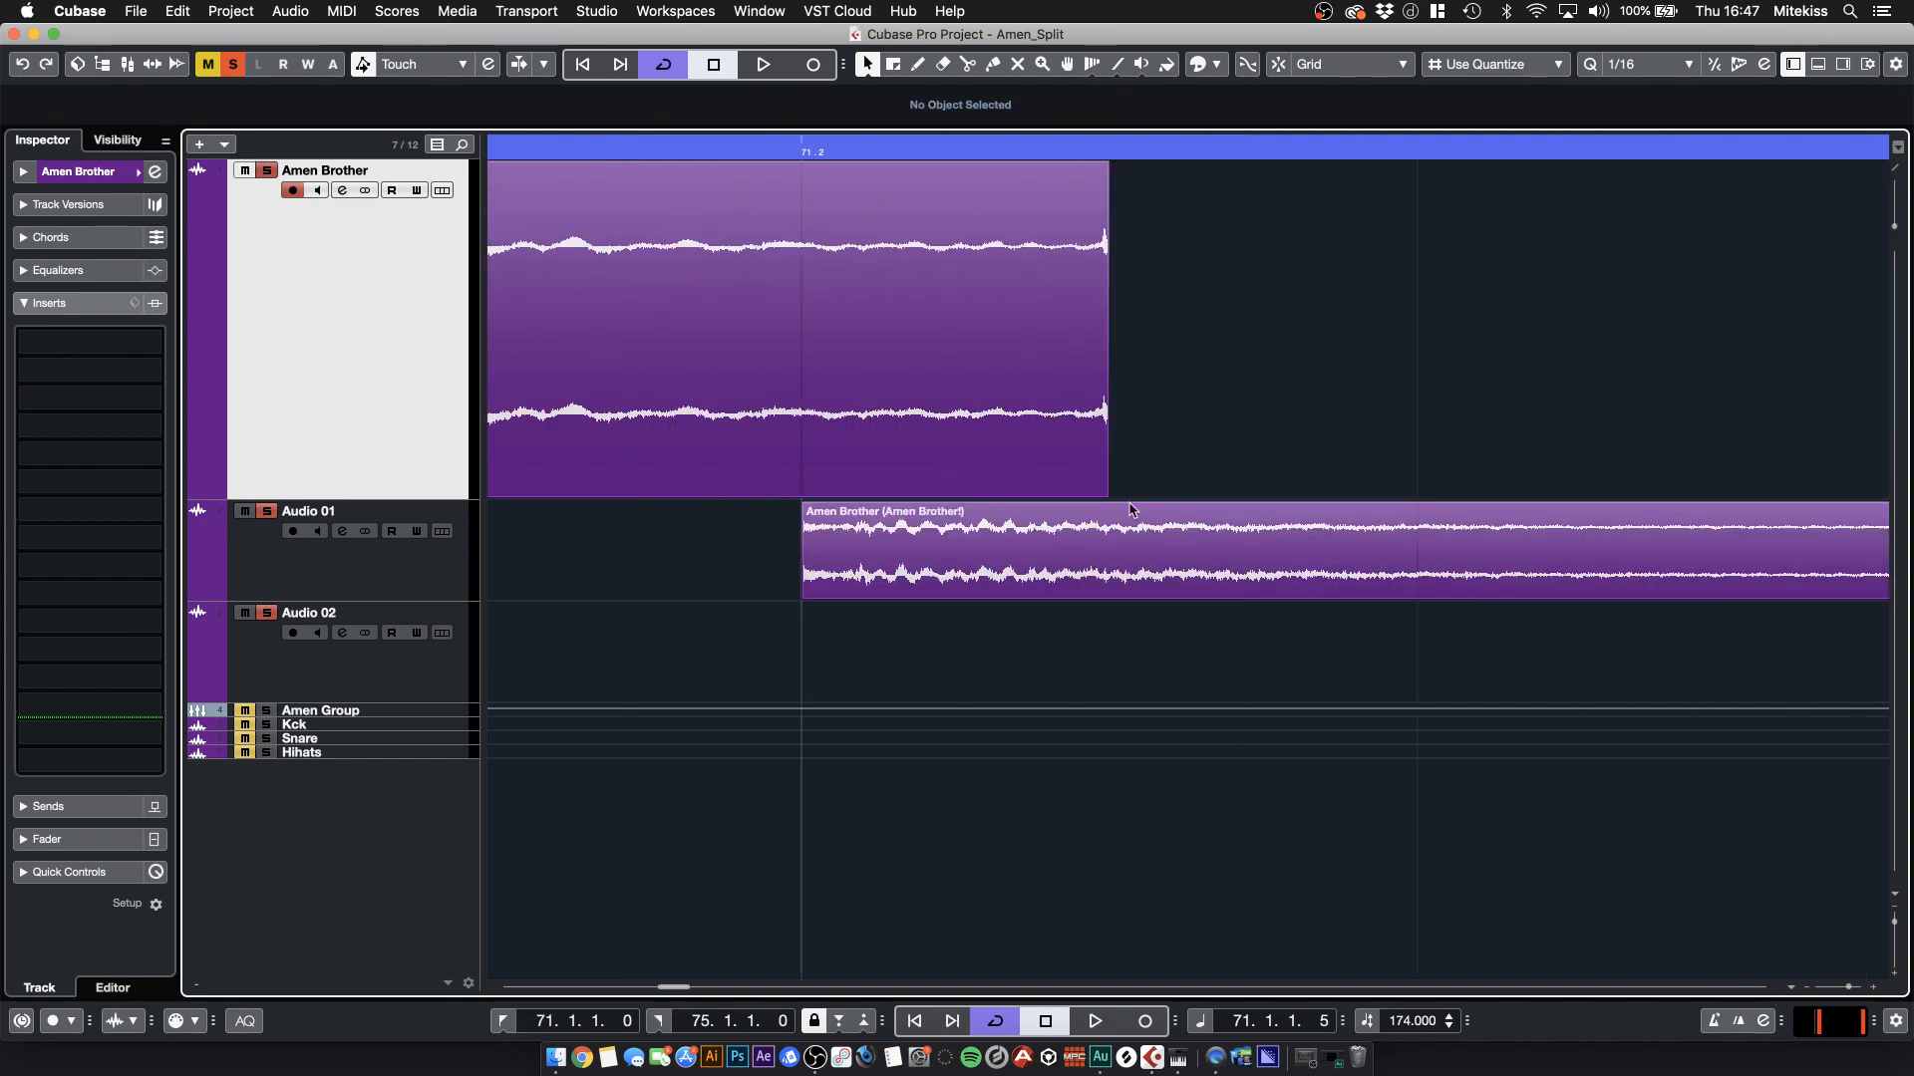
left_click_drag(1099, 494, 1096, 498)
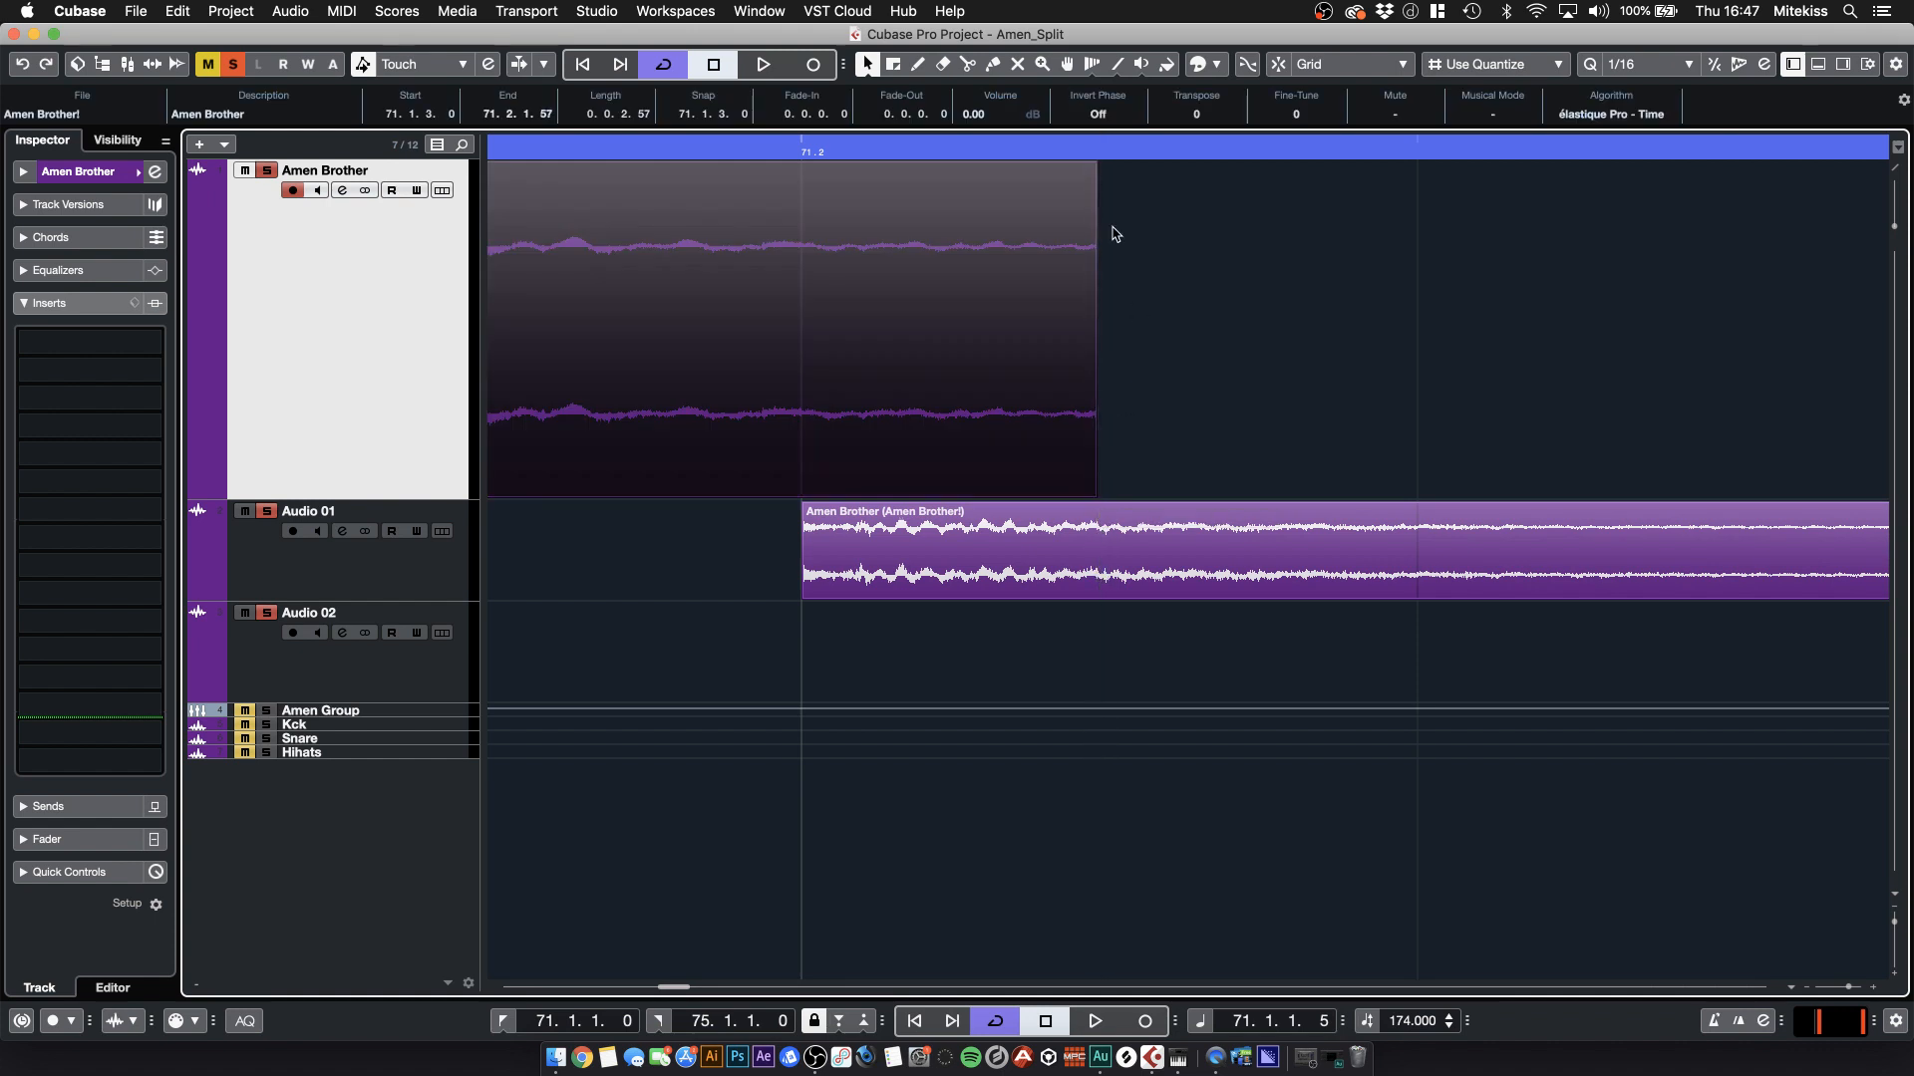
left_click_drag(1095, 166, 1082, 166)
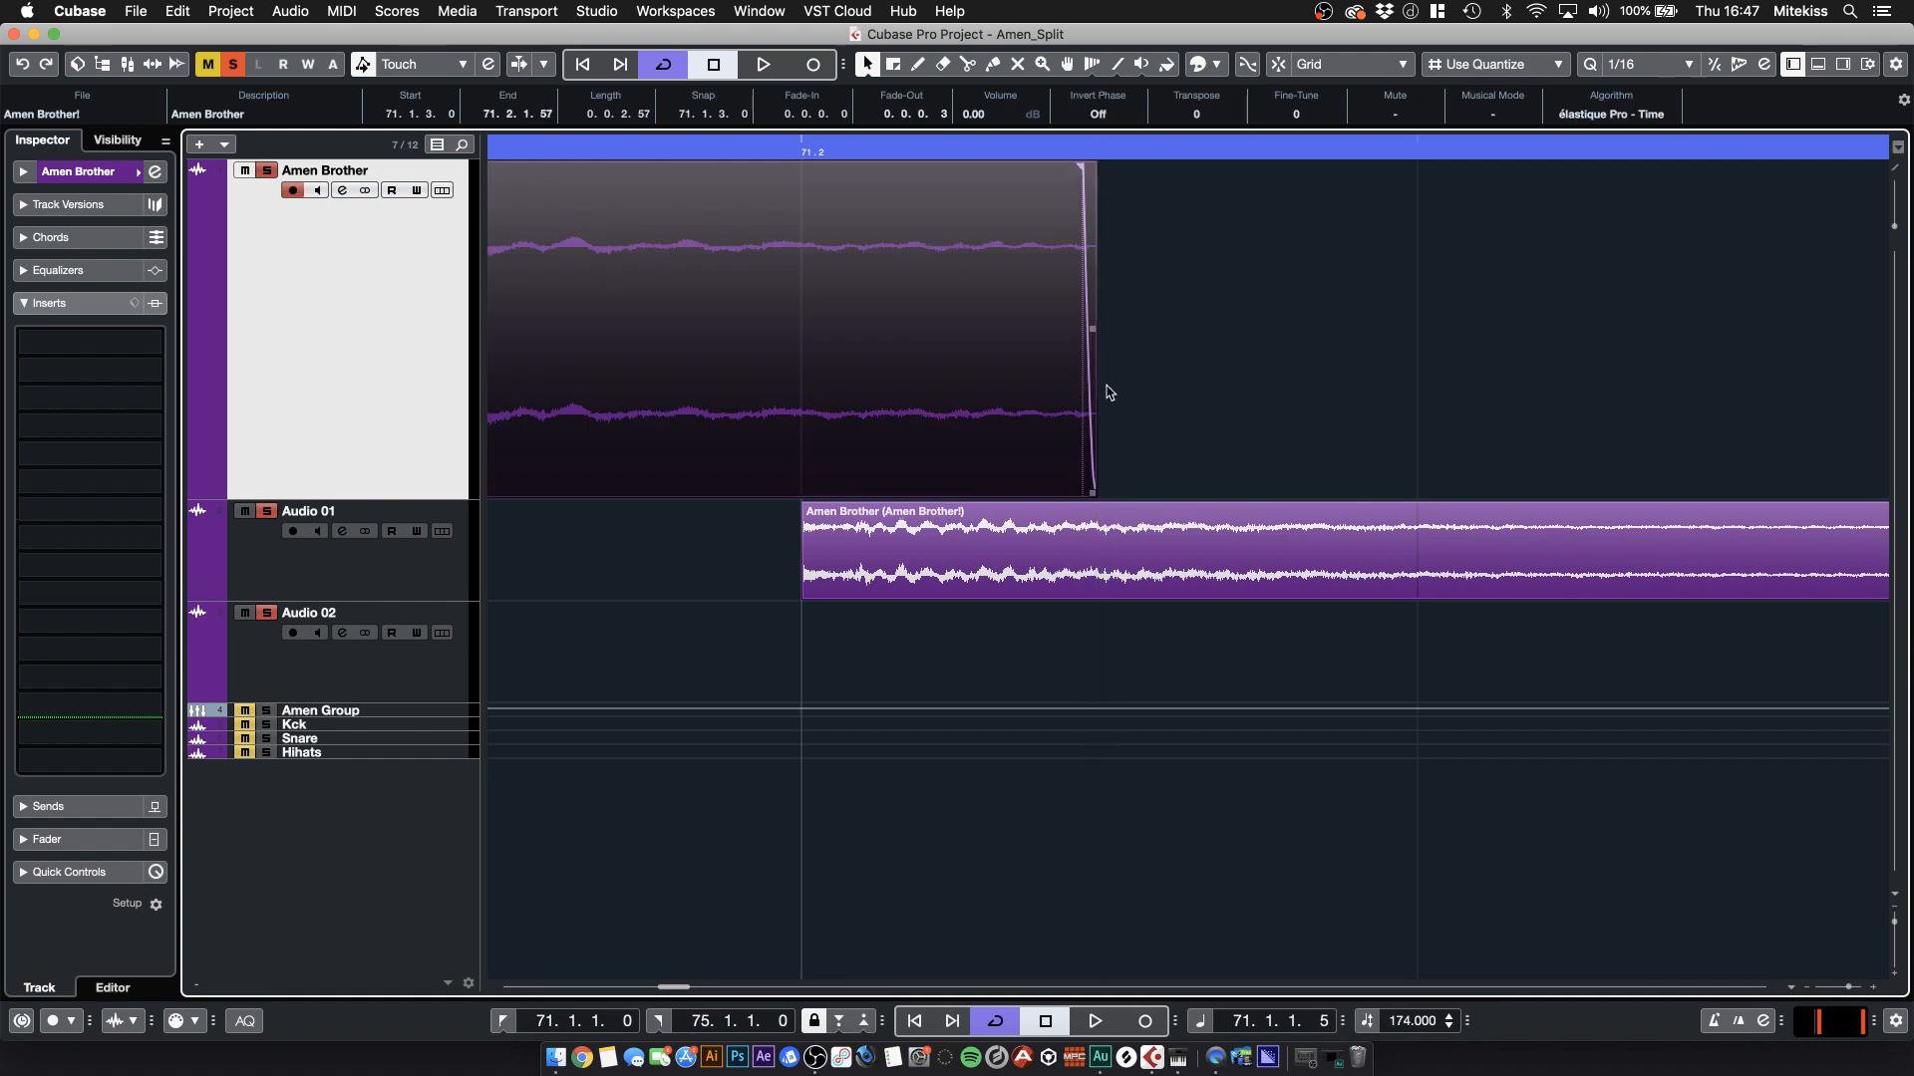
- Examine the kick, snare and hi-hat slices on all three tracks across bars 71 to 75
left_click_drag(671, 997, 678, 989)
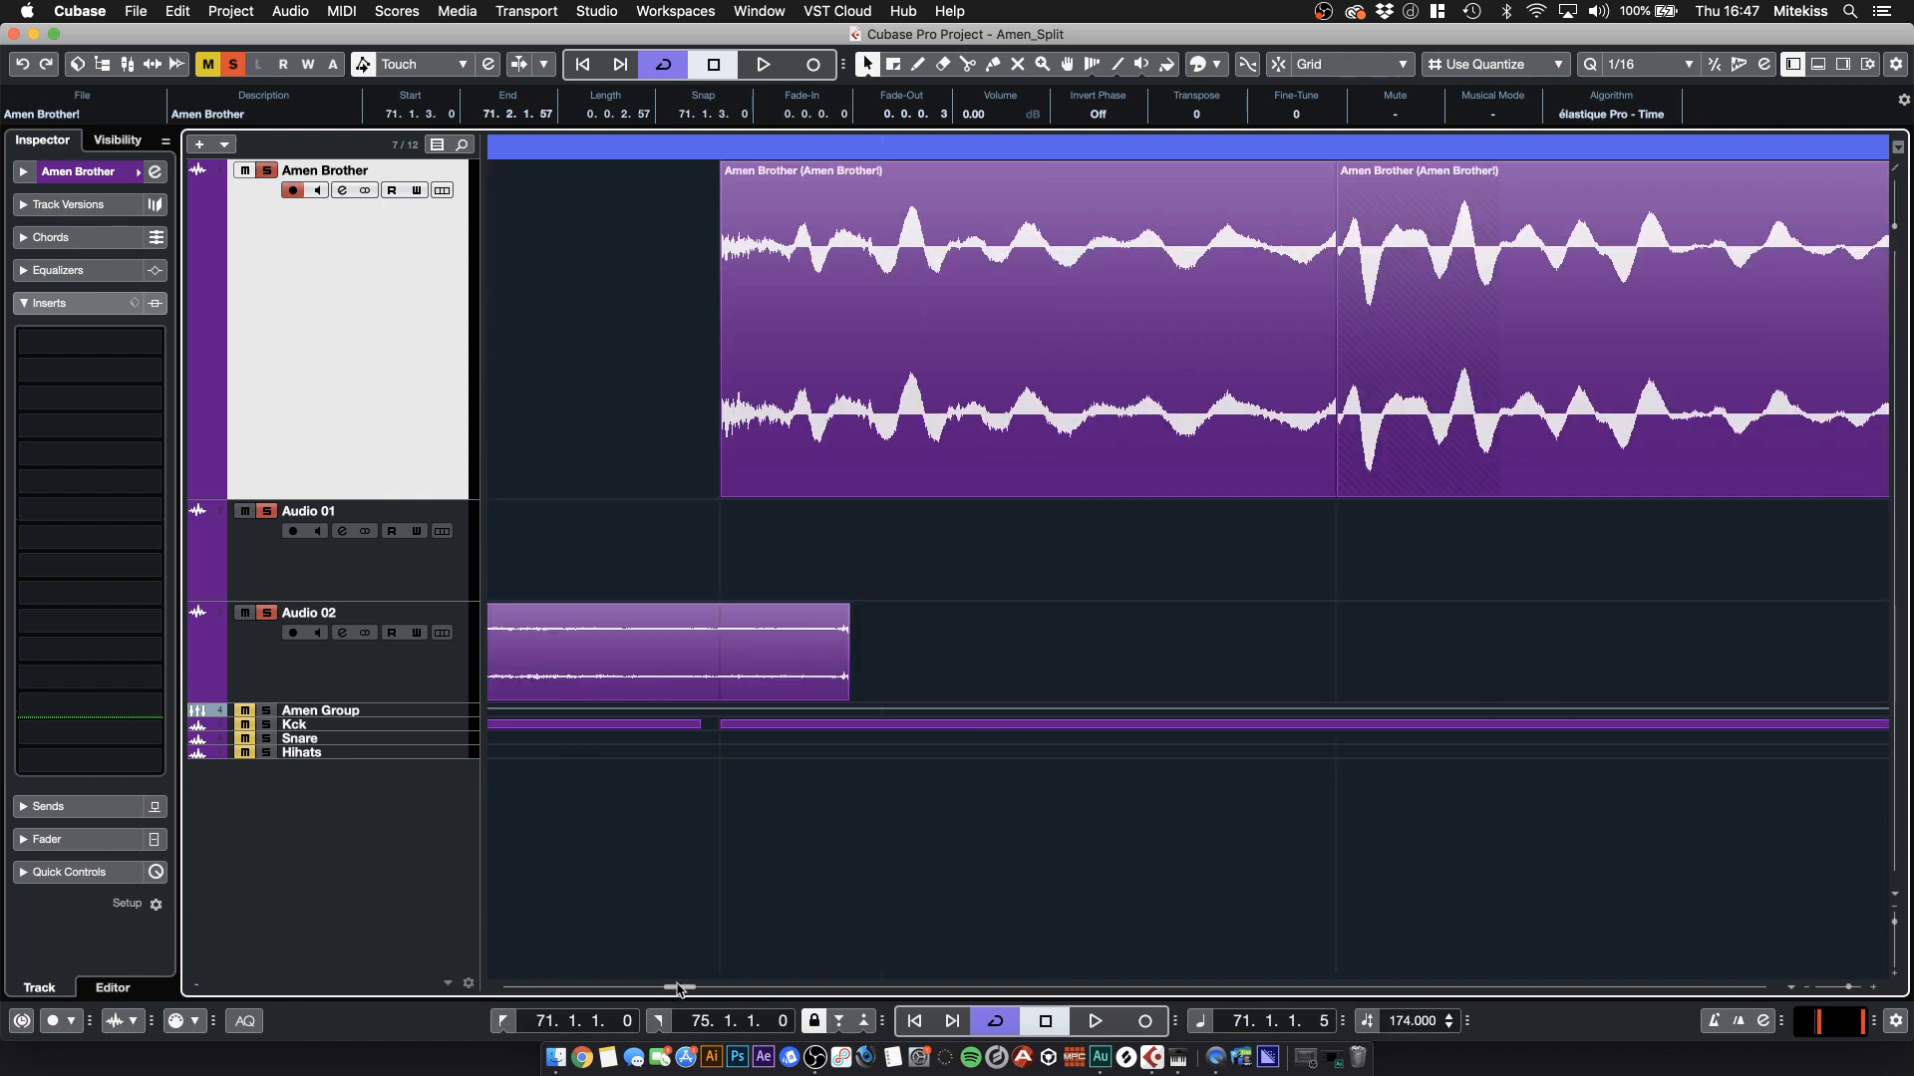
left_click(1802, 988)
left_click(1802, 987)
left_click(1803, 987)
left_click(1802, 988)
left_click(1802, 987)
left_click(1802, 987)
left_click(1802, 987)
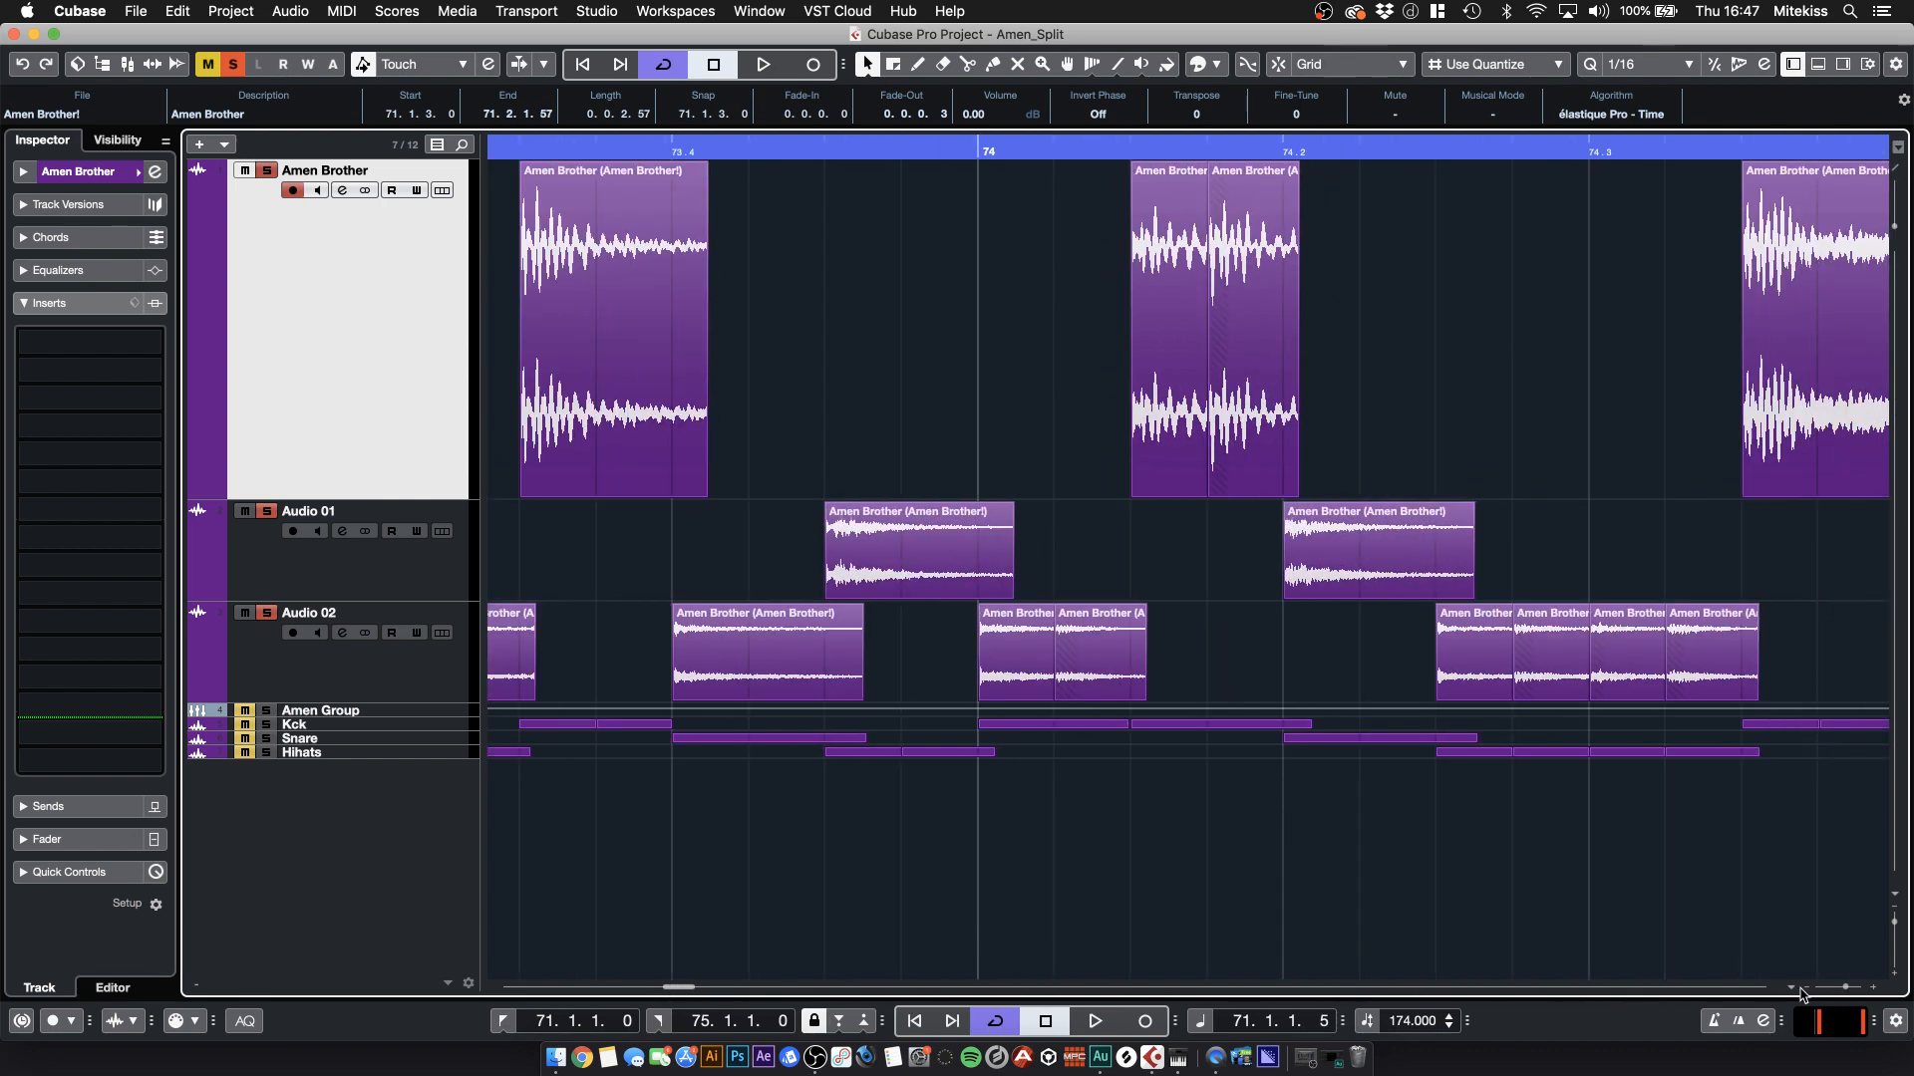
left_click(1802, 987)
left_click(1802, 988)
left_click(1802, 988)
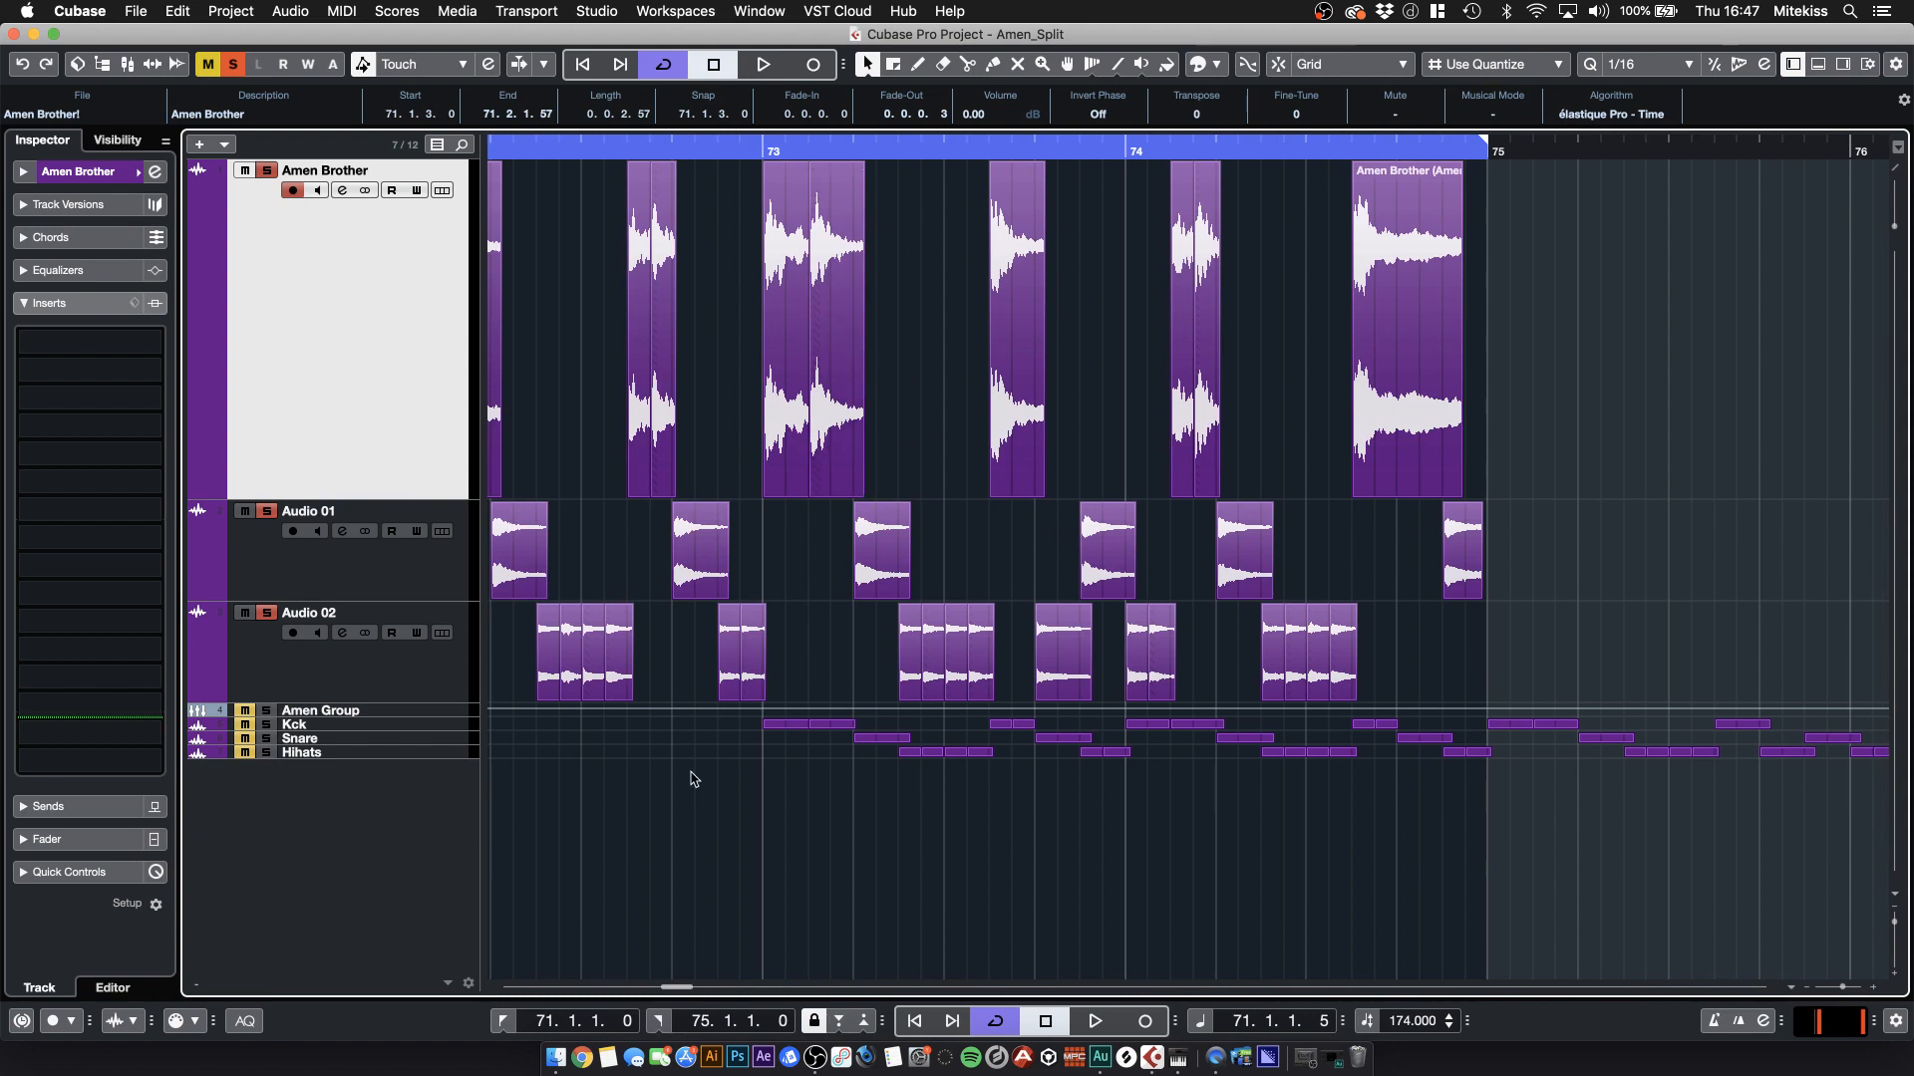
left_click_drag(657, 850, 503, 855)
scroll(1319, 429, "right", 5)
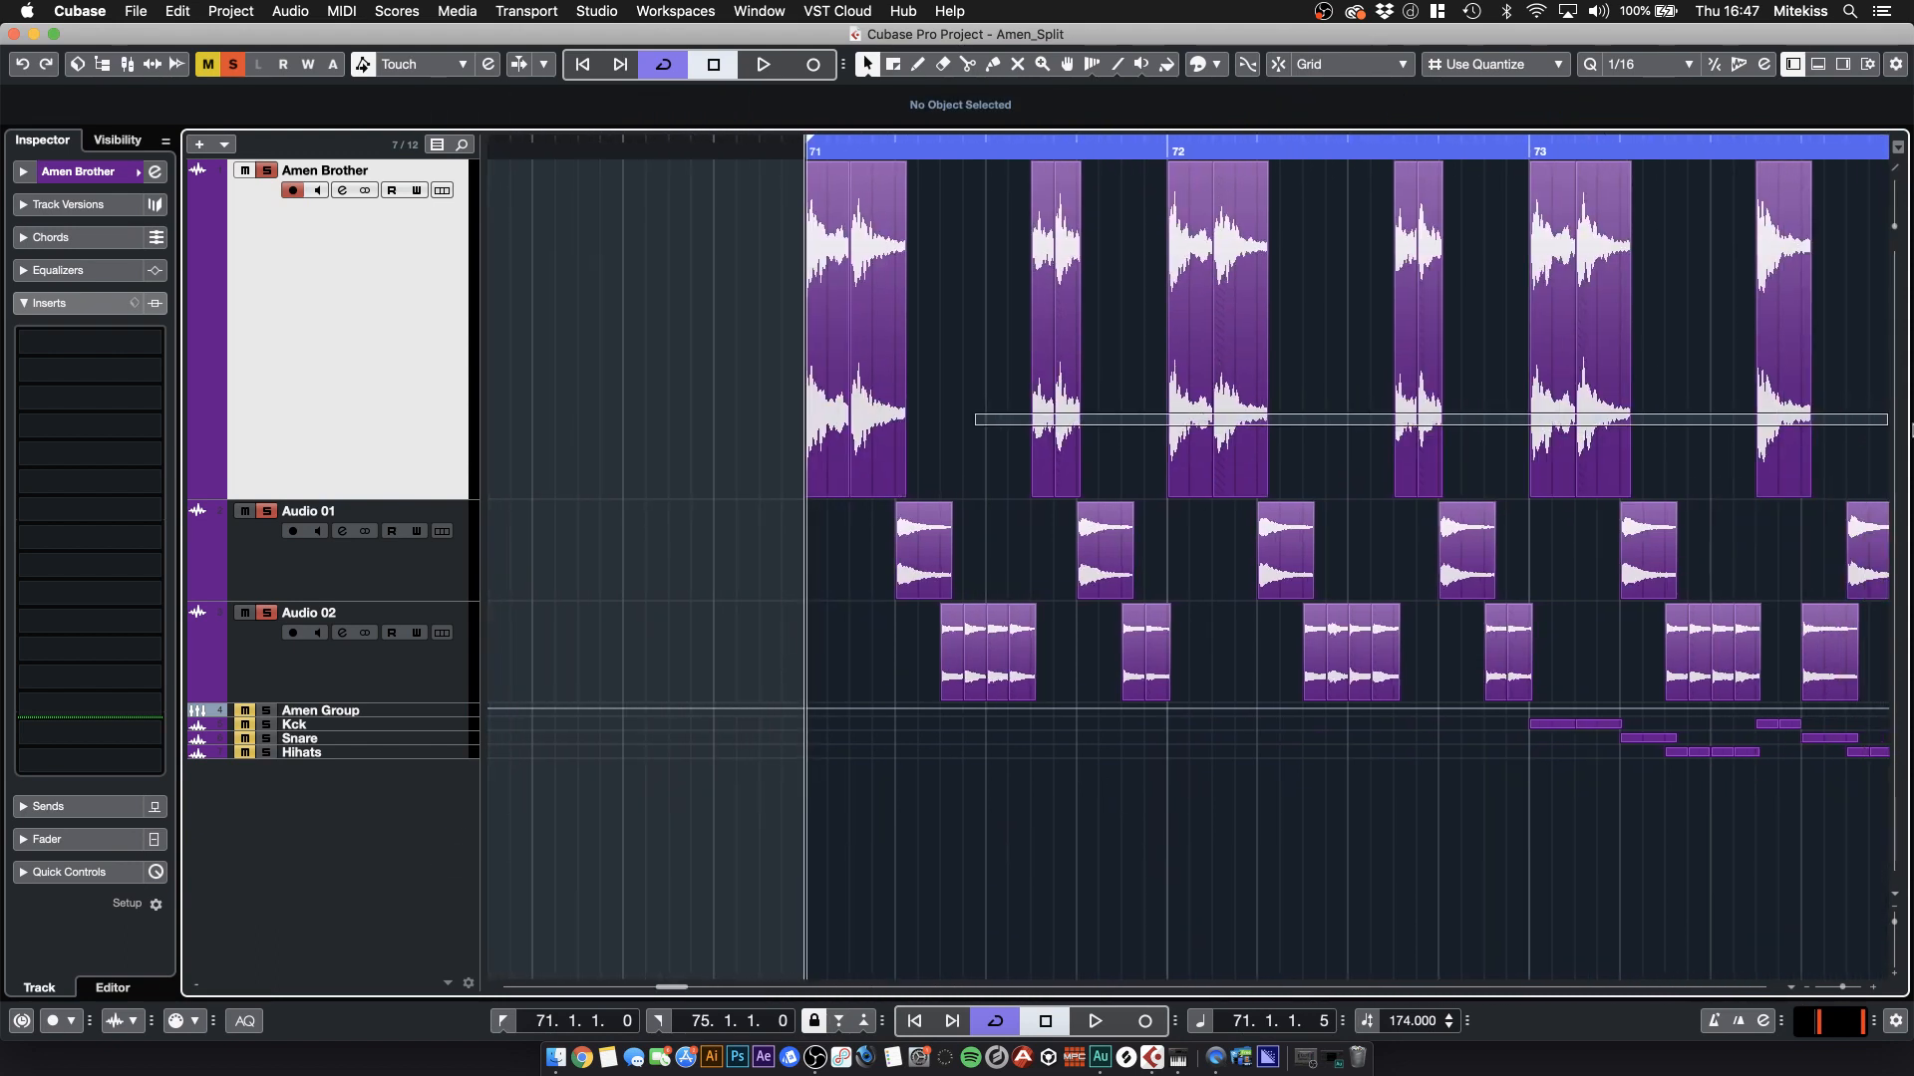
left_click(817, 563)
left_click(883, 665)
left_click(930, 666)
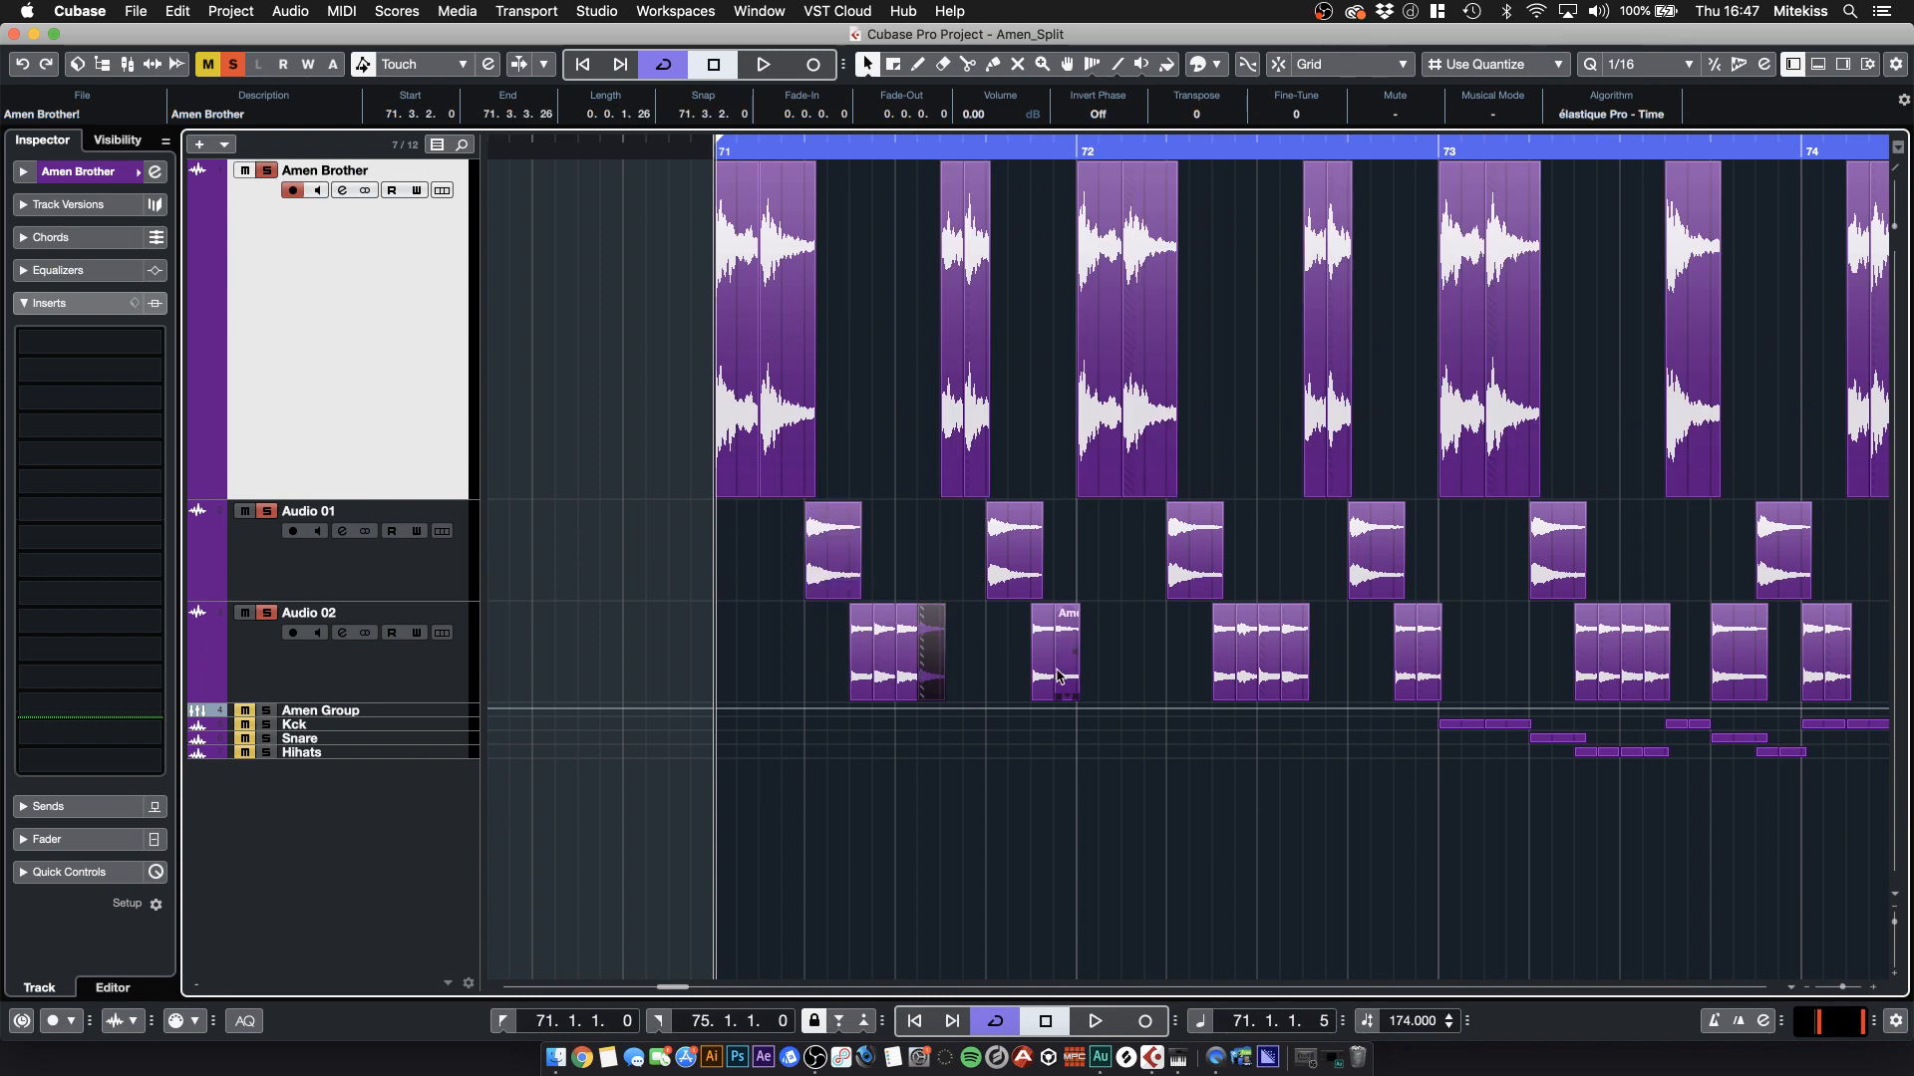
left_click(1063, 666)
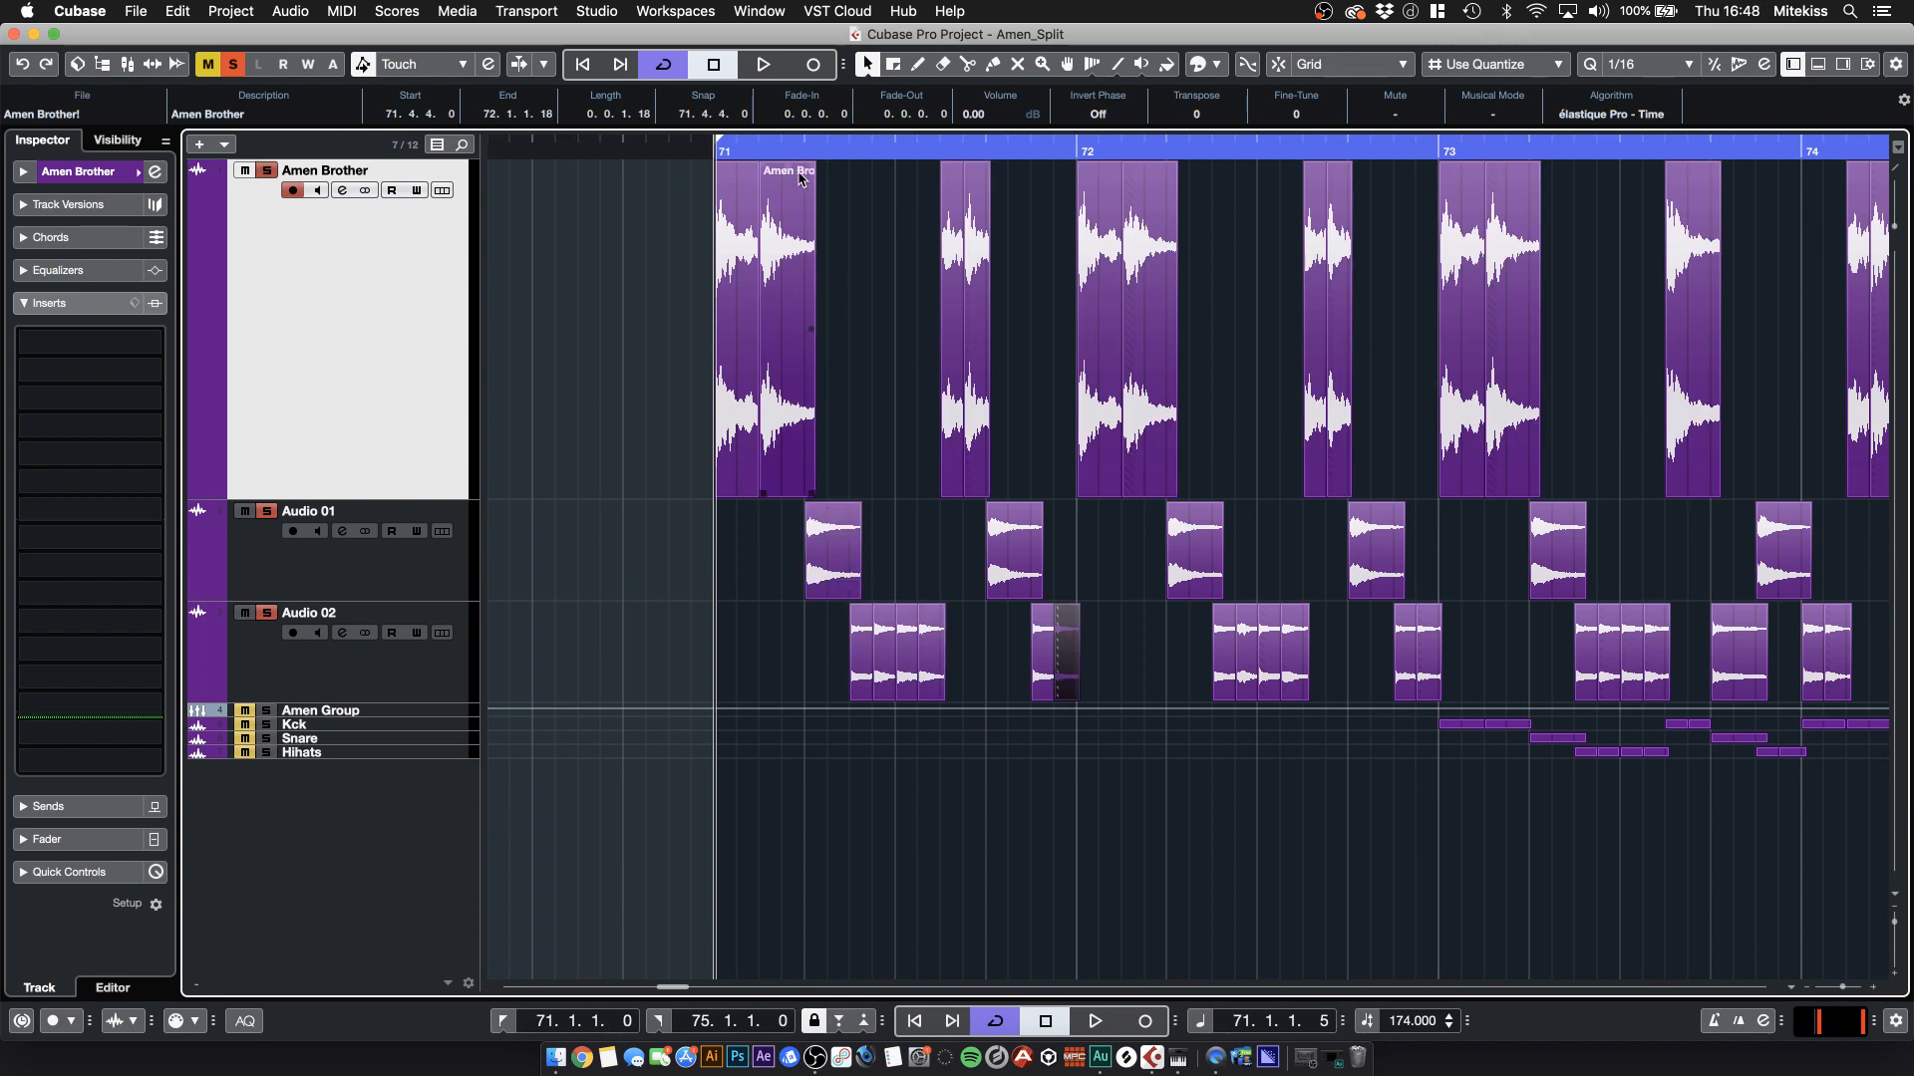
- Enlarge Audio 01 and extend the start of its first snare back to 71.1.4.118
left_click_drag(814, 151, 738, 371)
left_click_drag(545, 653, 459, 995)
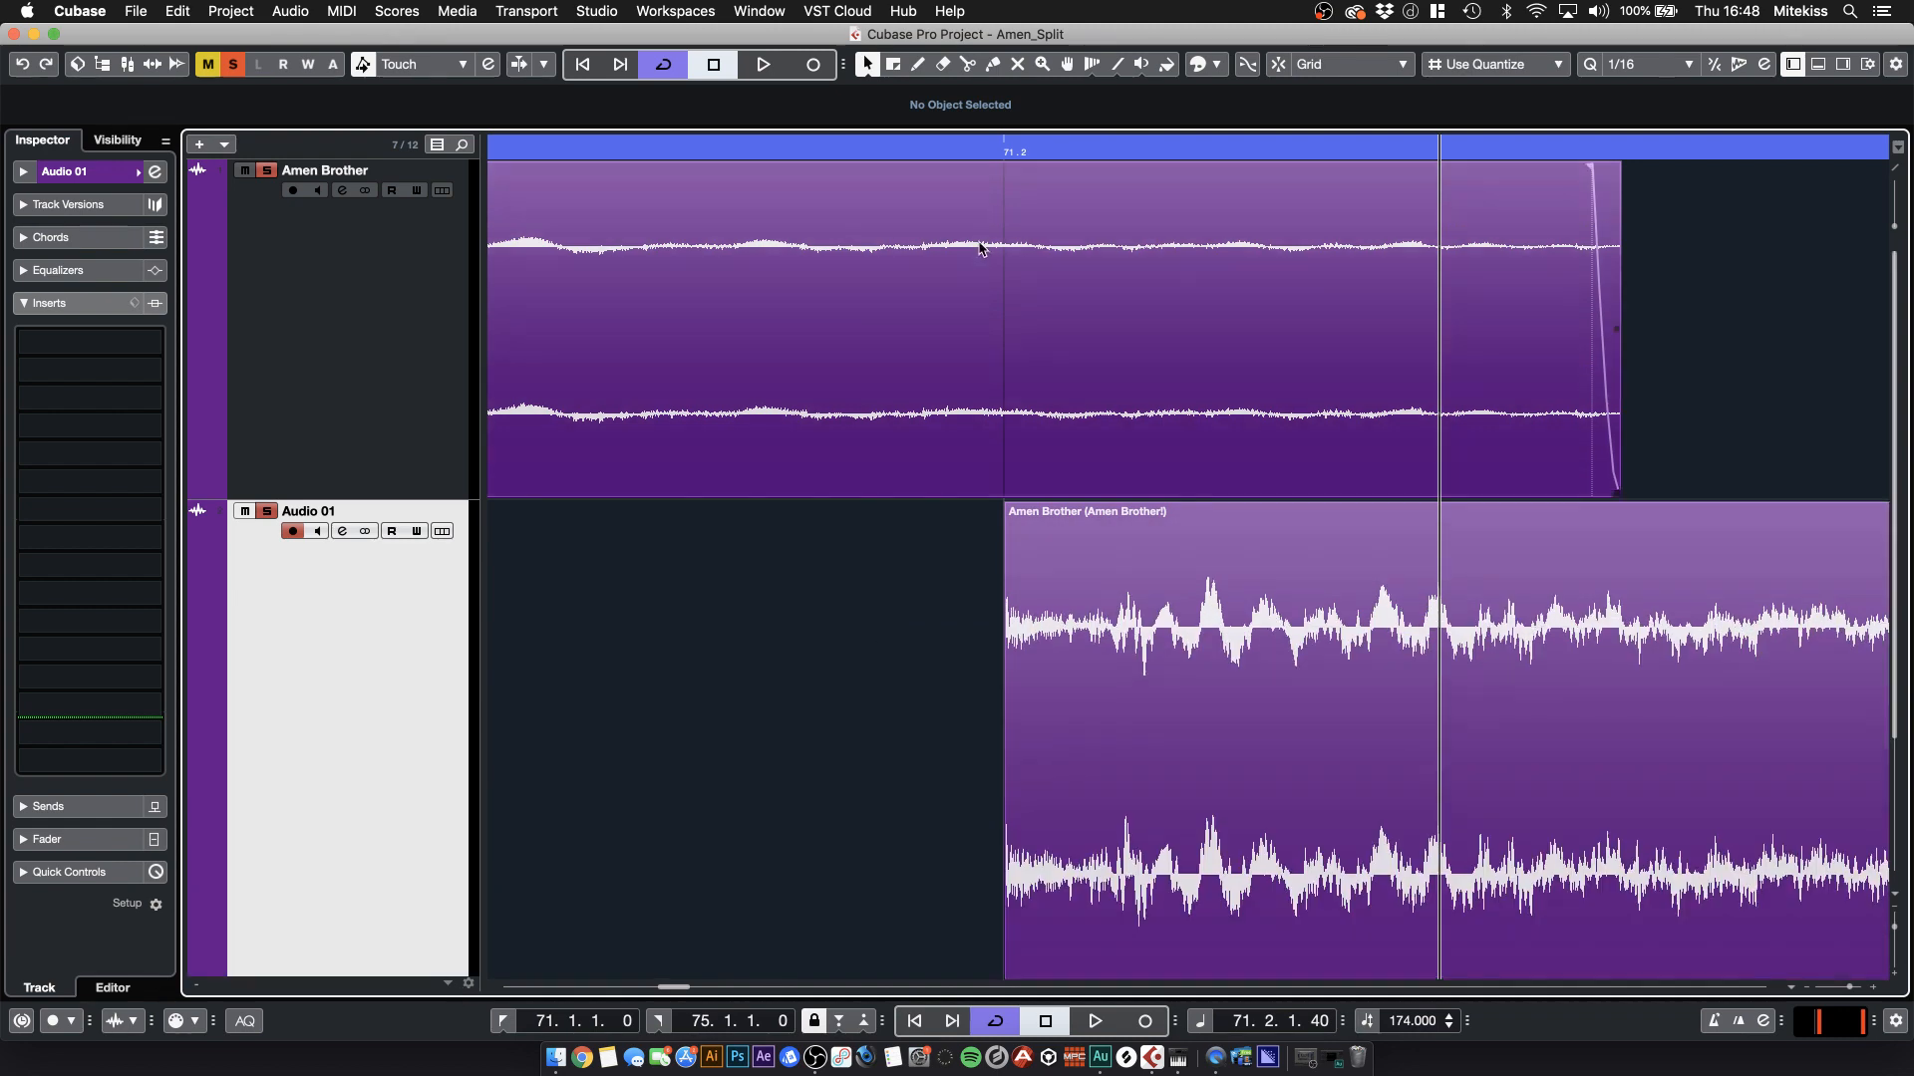
left_click_drag(1002, 152, 1178, 247)
scroll(1178, 247, "down", 2)
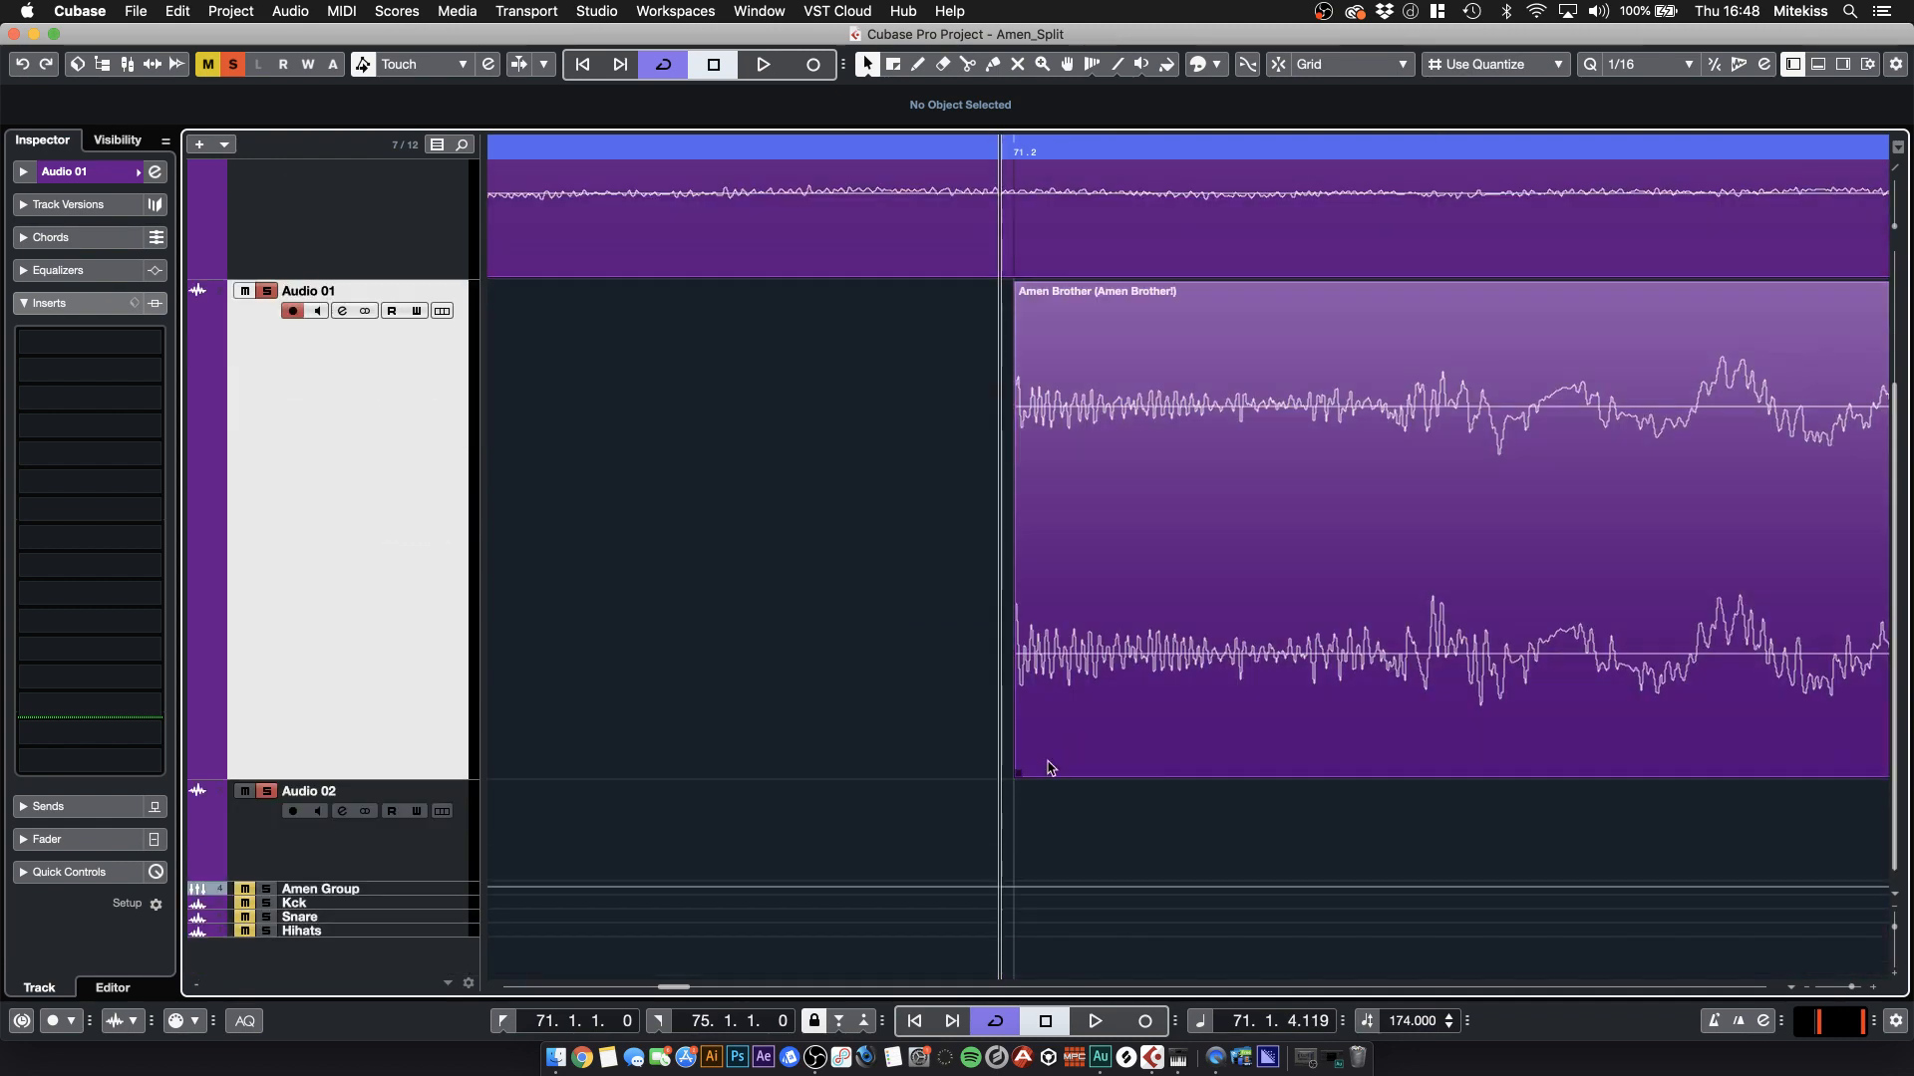
key("j")
left_click_drag(1014, 774, 972, 755)
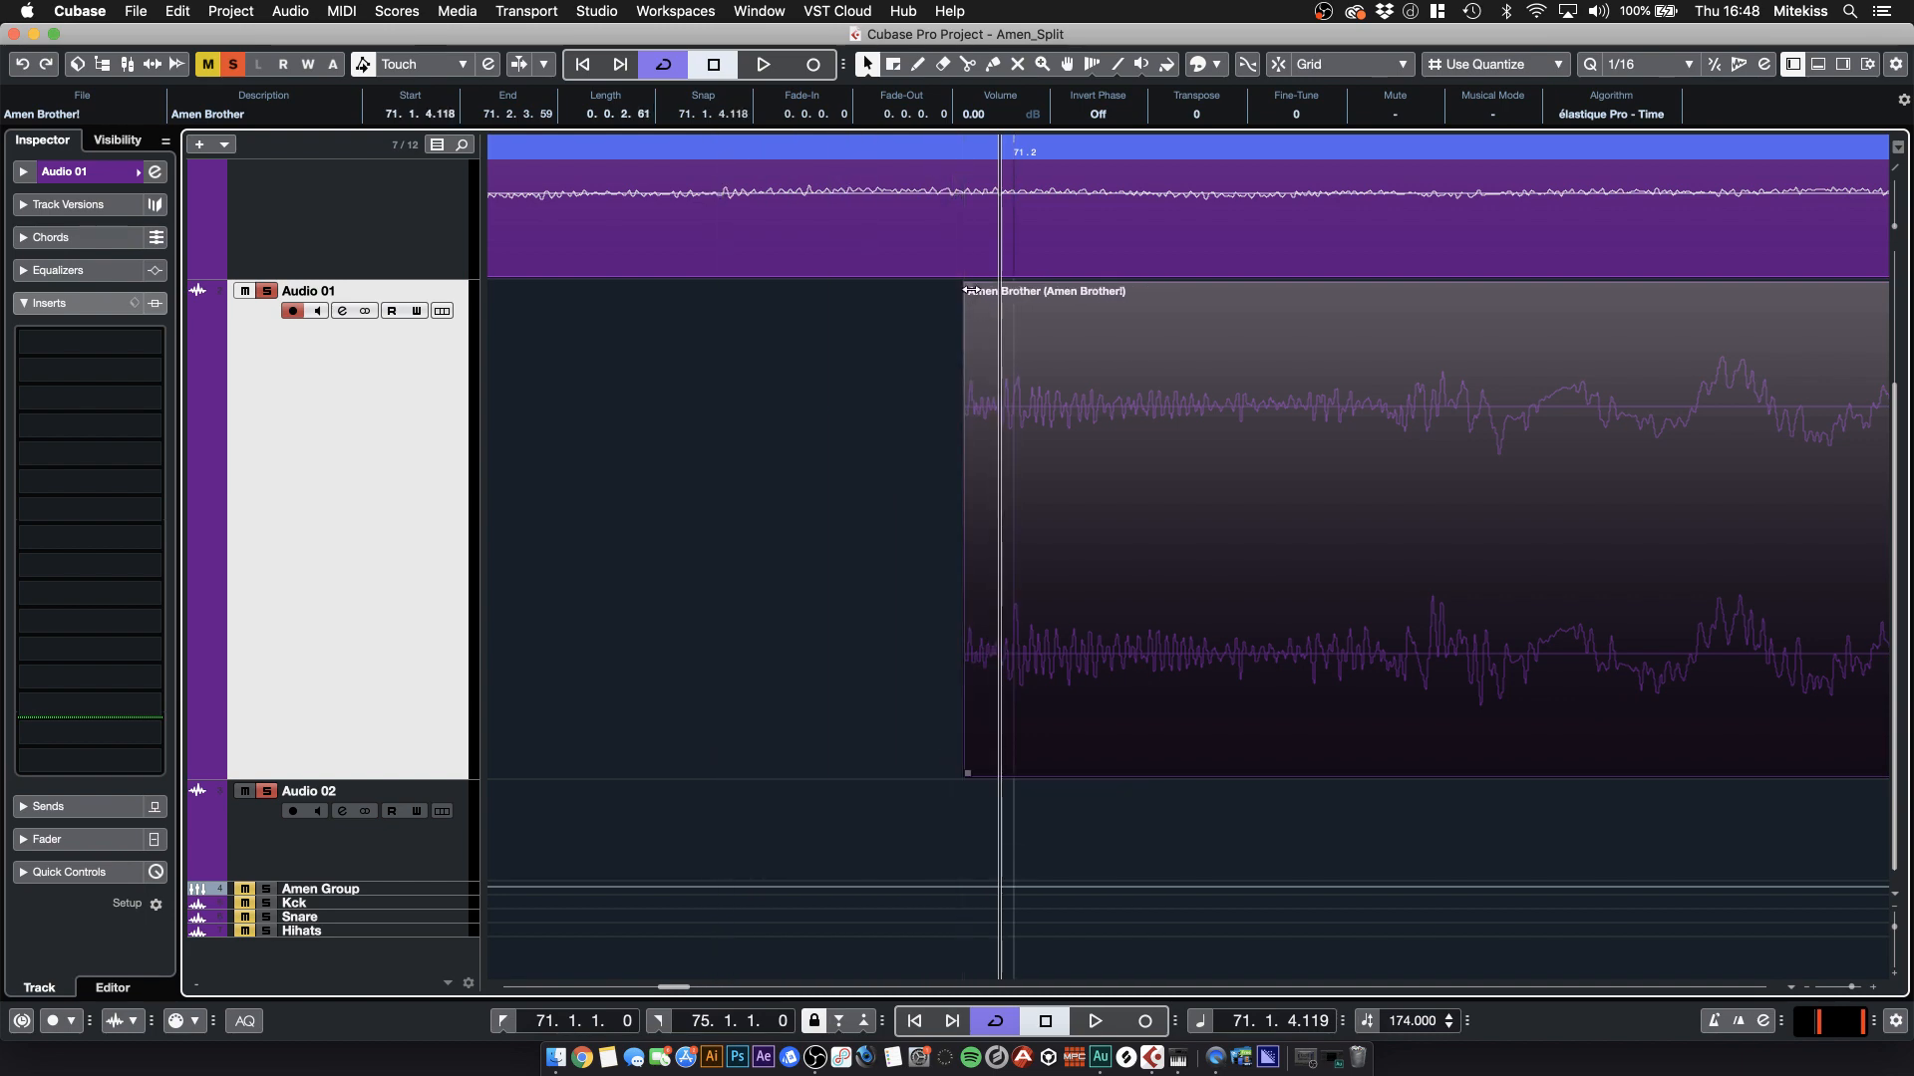
- Add a very short fade-in to the first snare and realign its start to 71.2.1.0
left_click_drag(971, 286, 977, 286)
key("j")
left_click_drag(1080, 464, 1115, 467)
- Reduce the Amen Brother, Audio 01 and Audio 02 tracks together to compact rows above Amen Group
left_click_drag(1845, 989, 1832, 988)
left_click(410, 828)
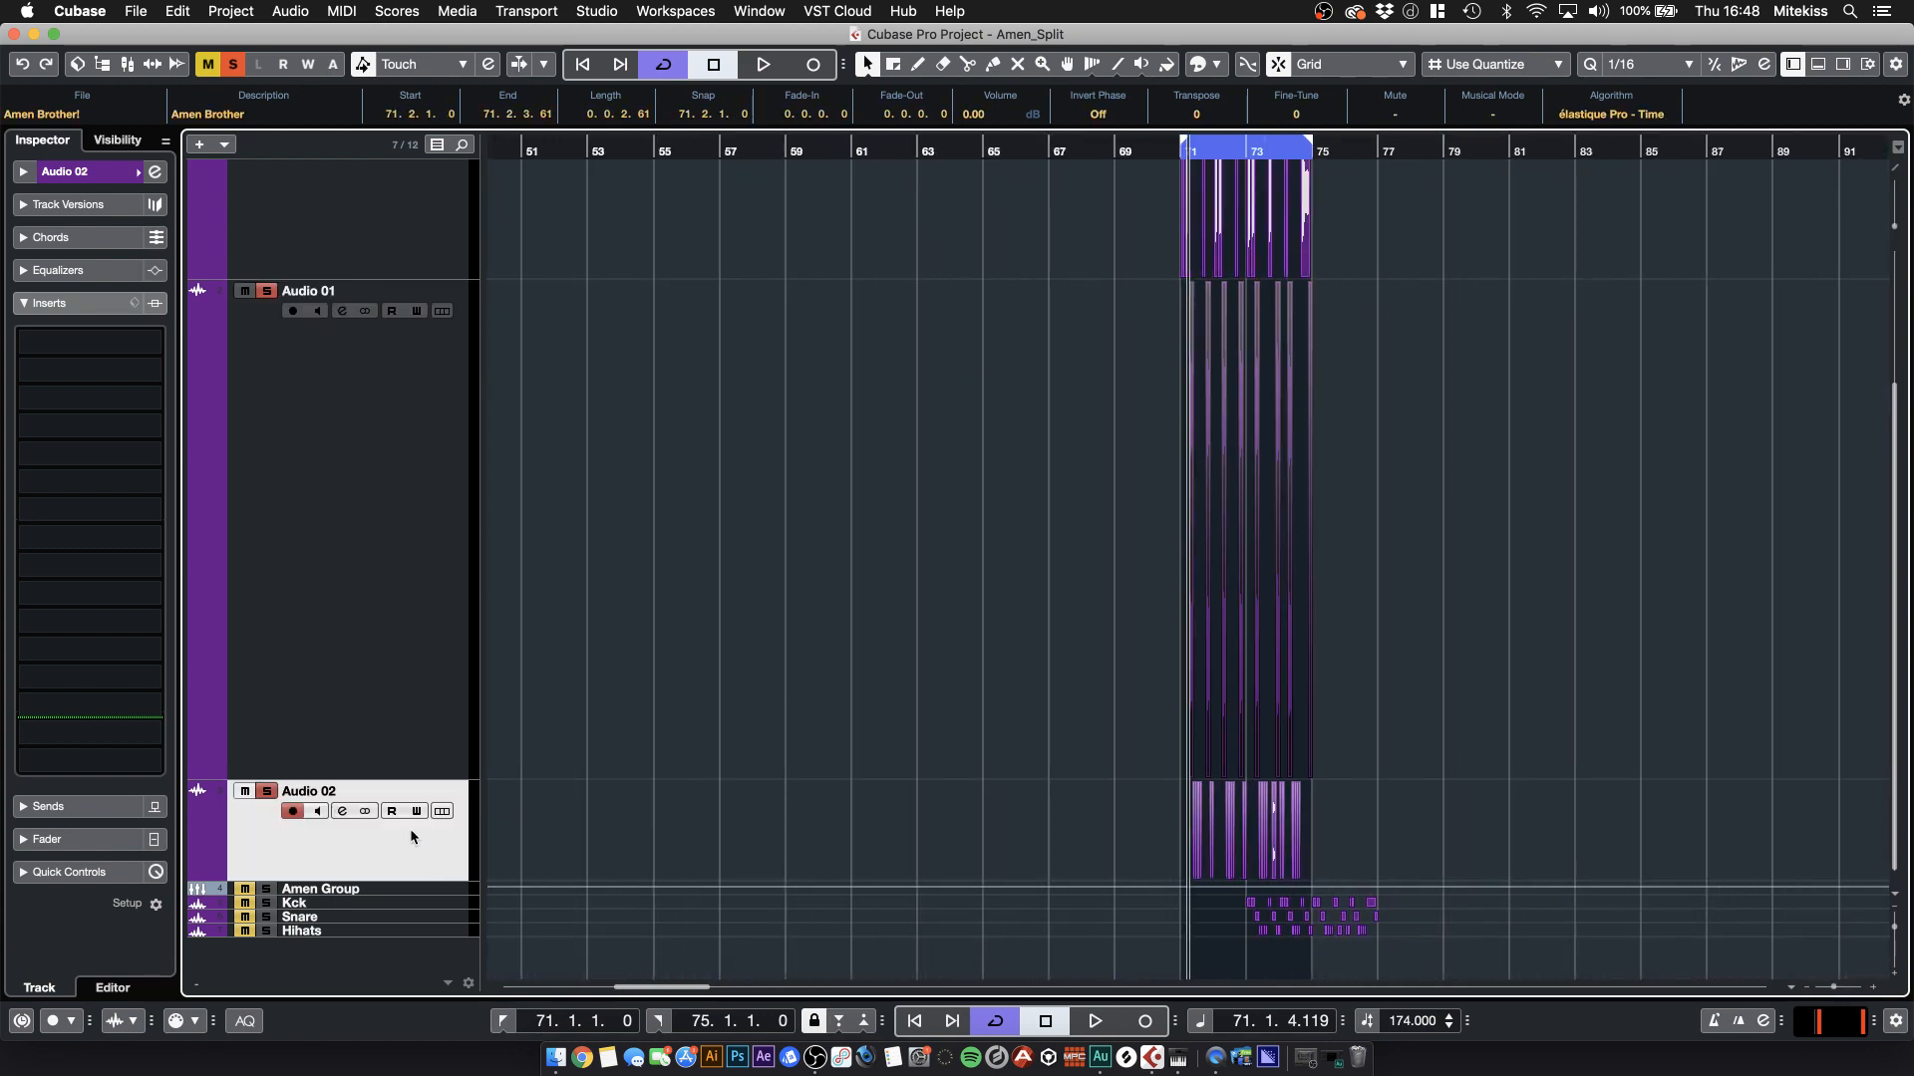
scroll(416, 351, "up", 3)
left_click(411, 496)
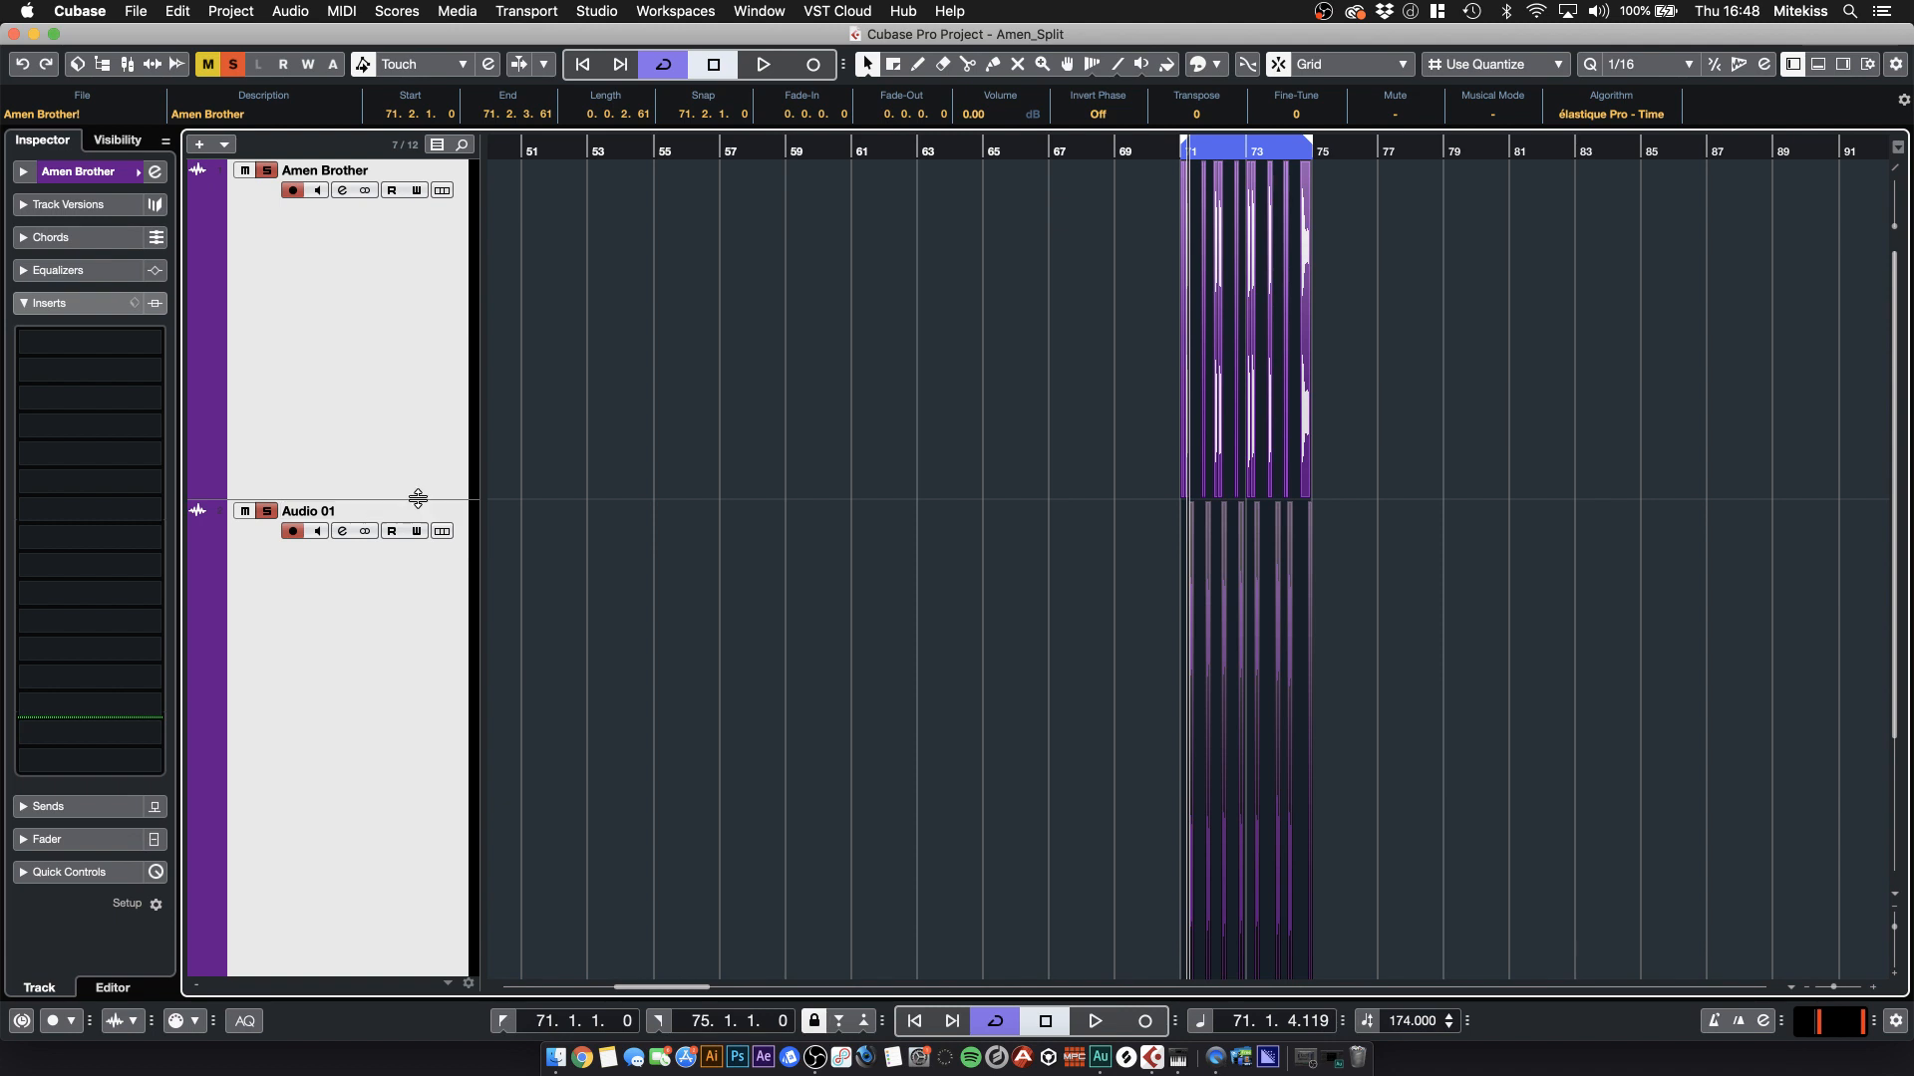
left_click_drag(417, 499, 398, 201)
left_click(759, 267)
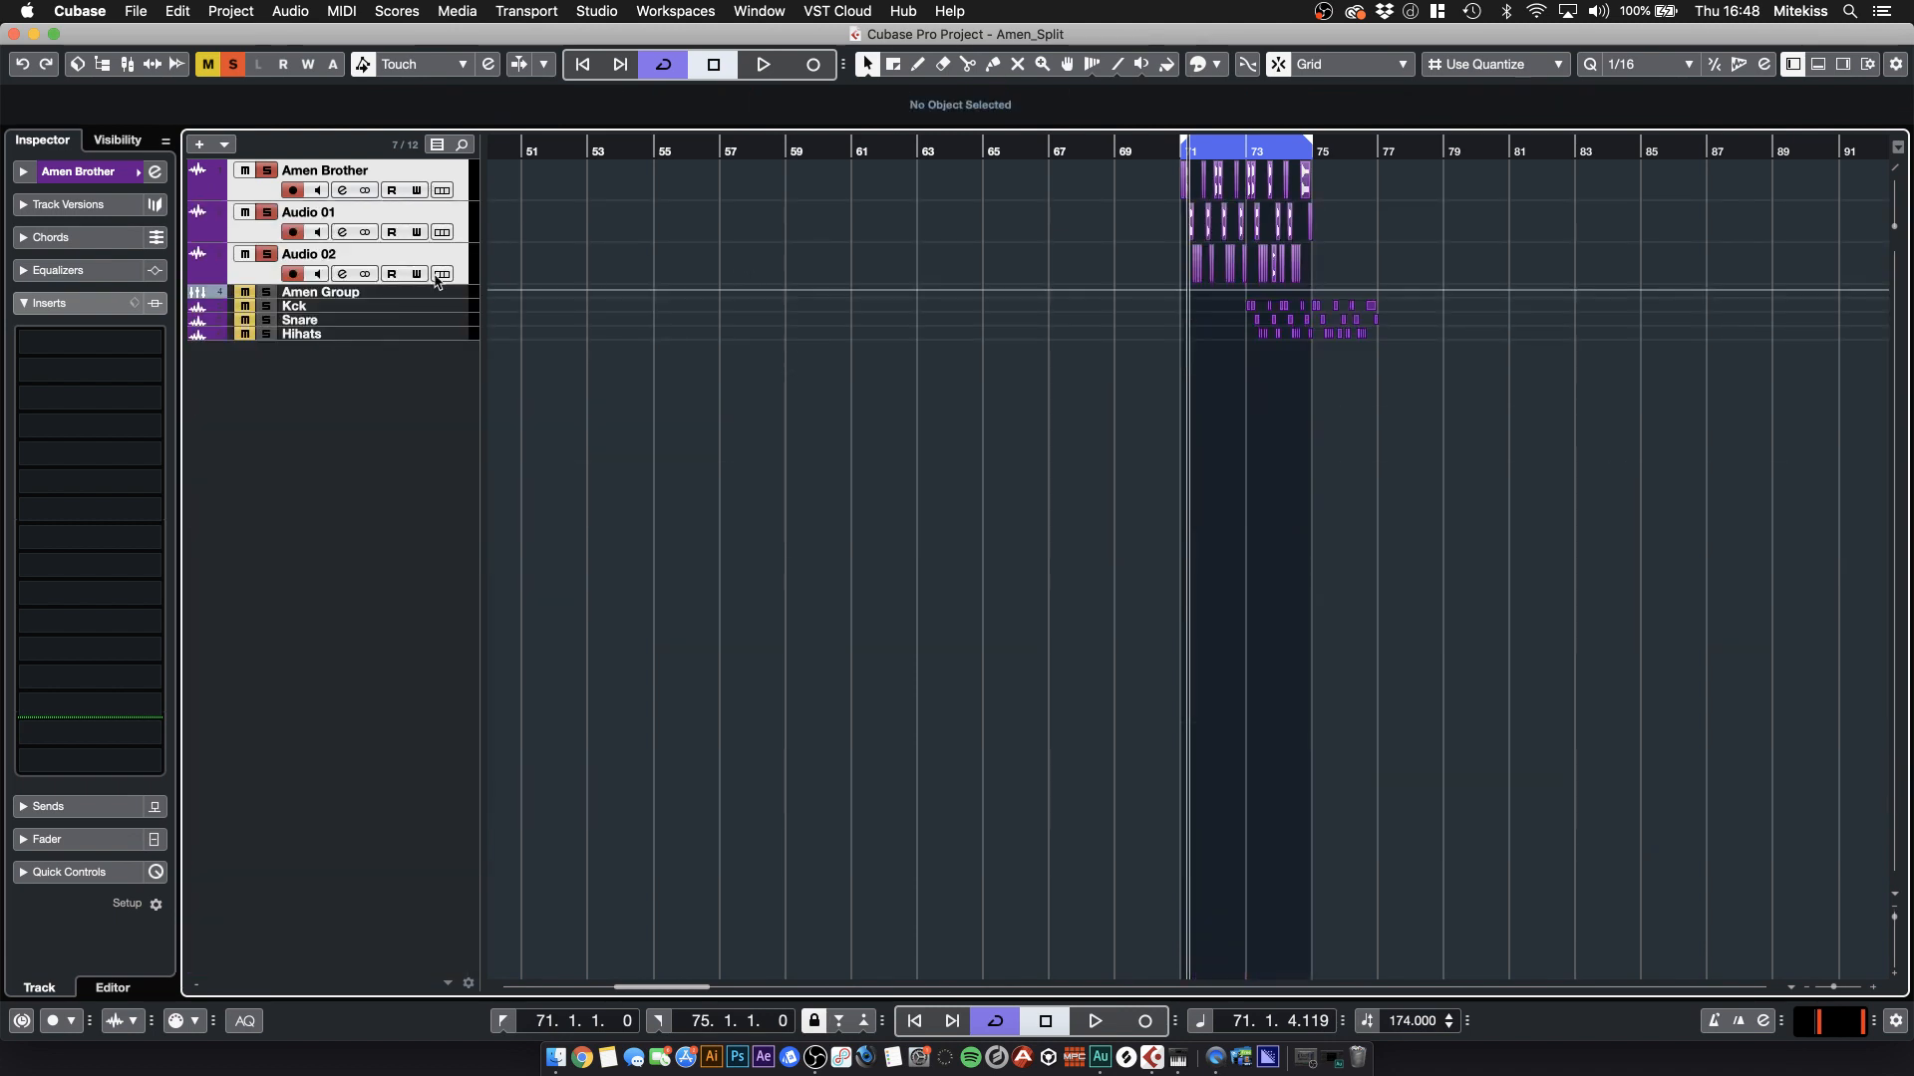
- Enlarge the Amen Group, Kck, Snare and Hihats tracks and move all their events two bars earlier to start at 71.1.1.0
left_click(408, 294)
left_click(419, 337, "shift")
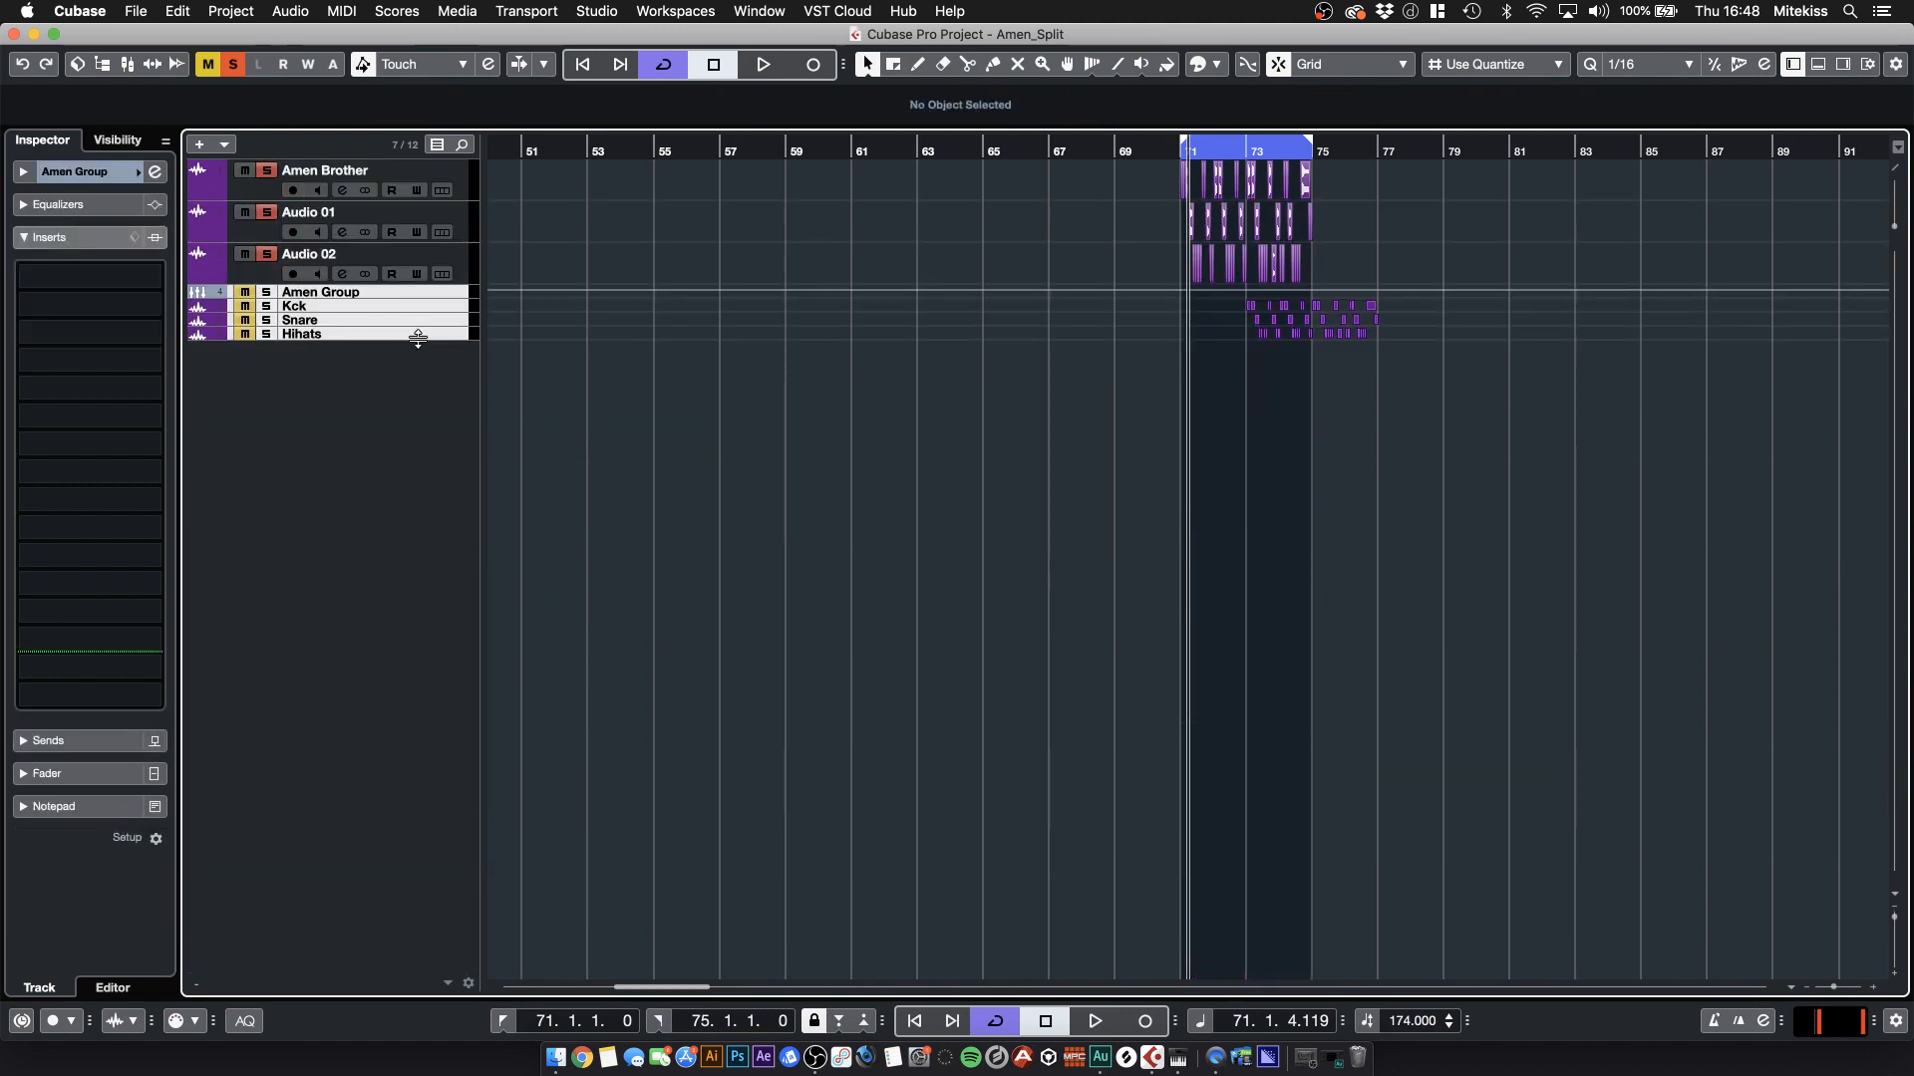
left_click_drag(1755, 774, 1094, 448)
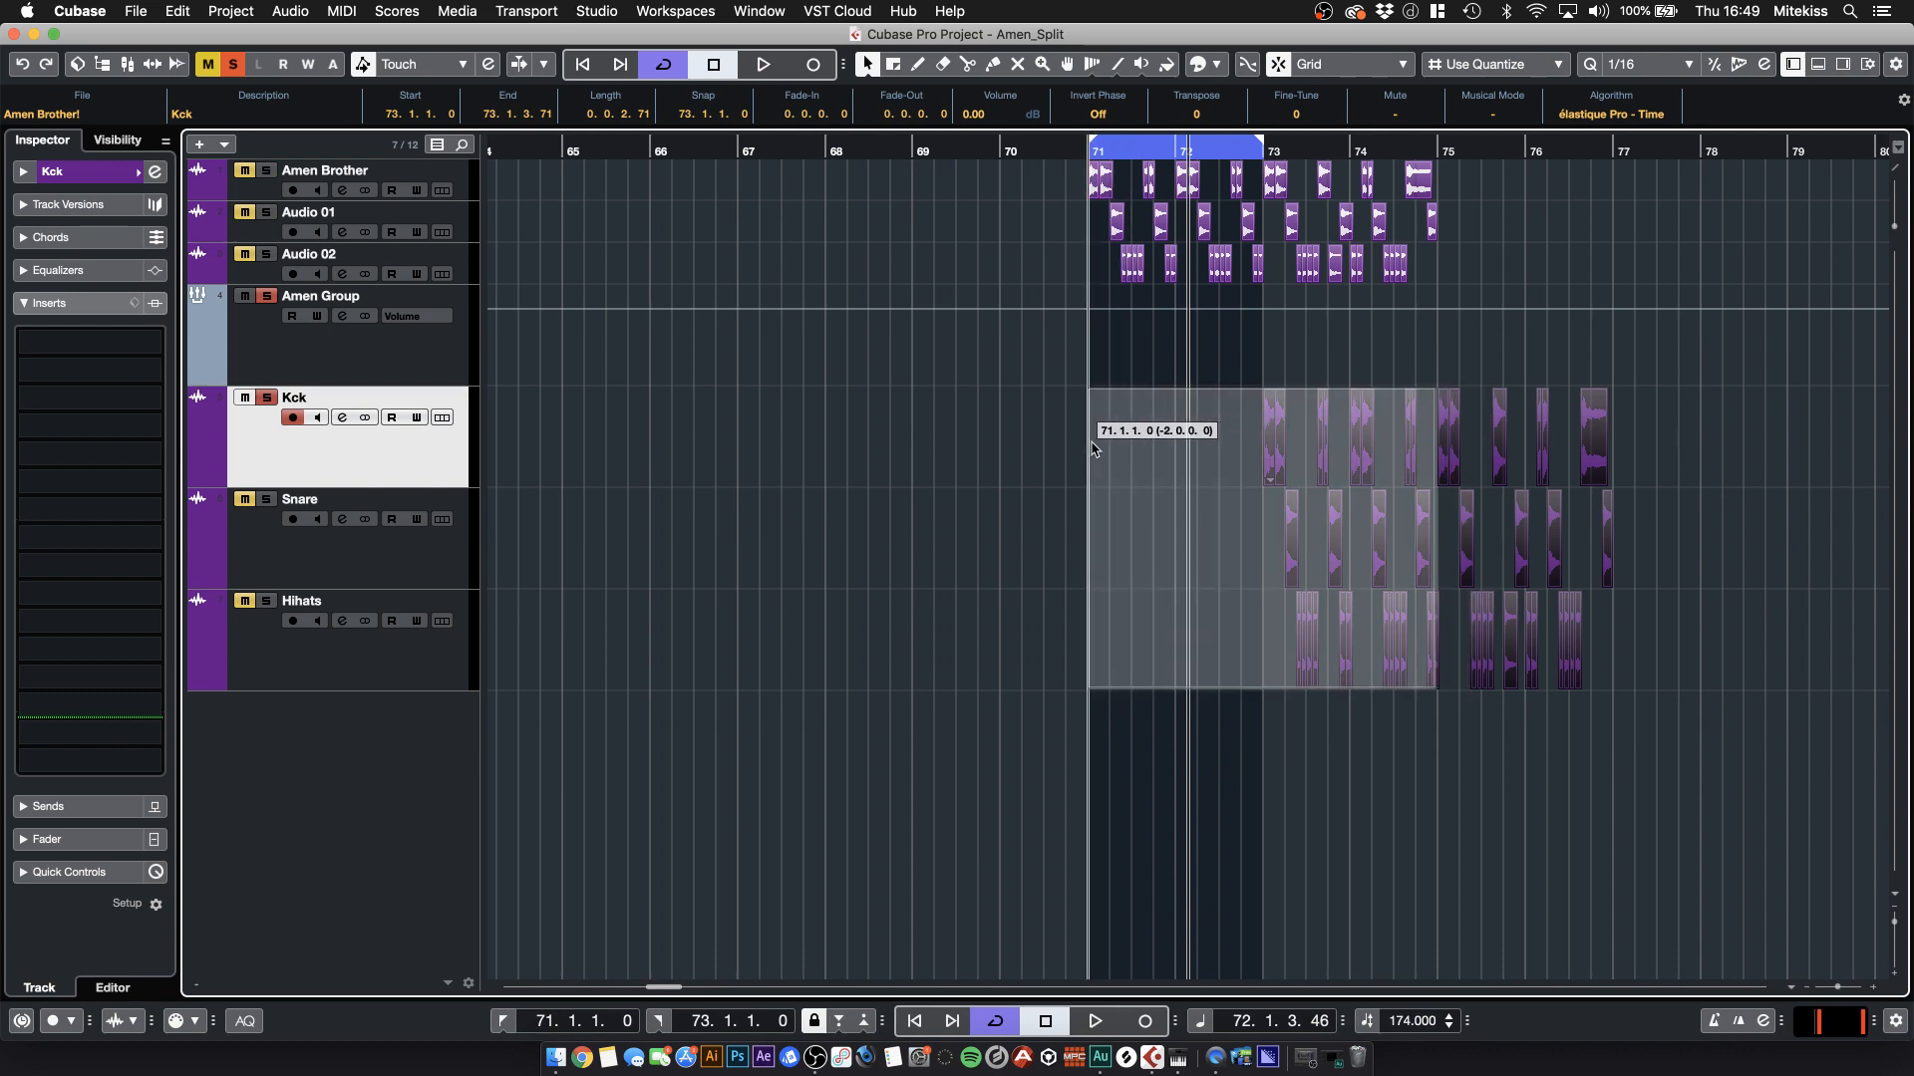
left_click(1139, 309)
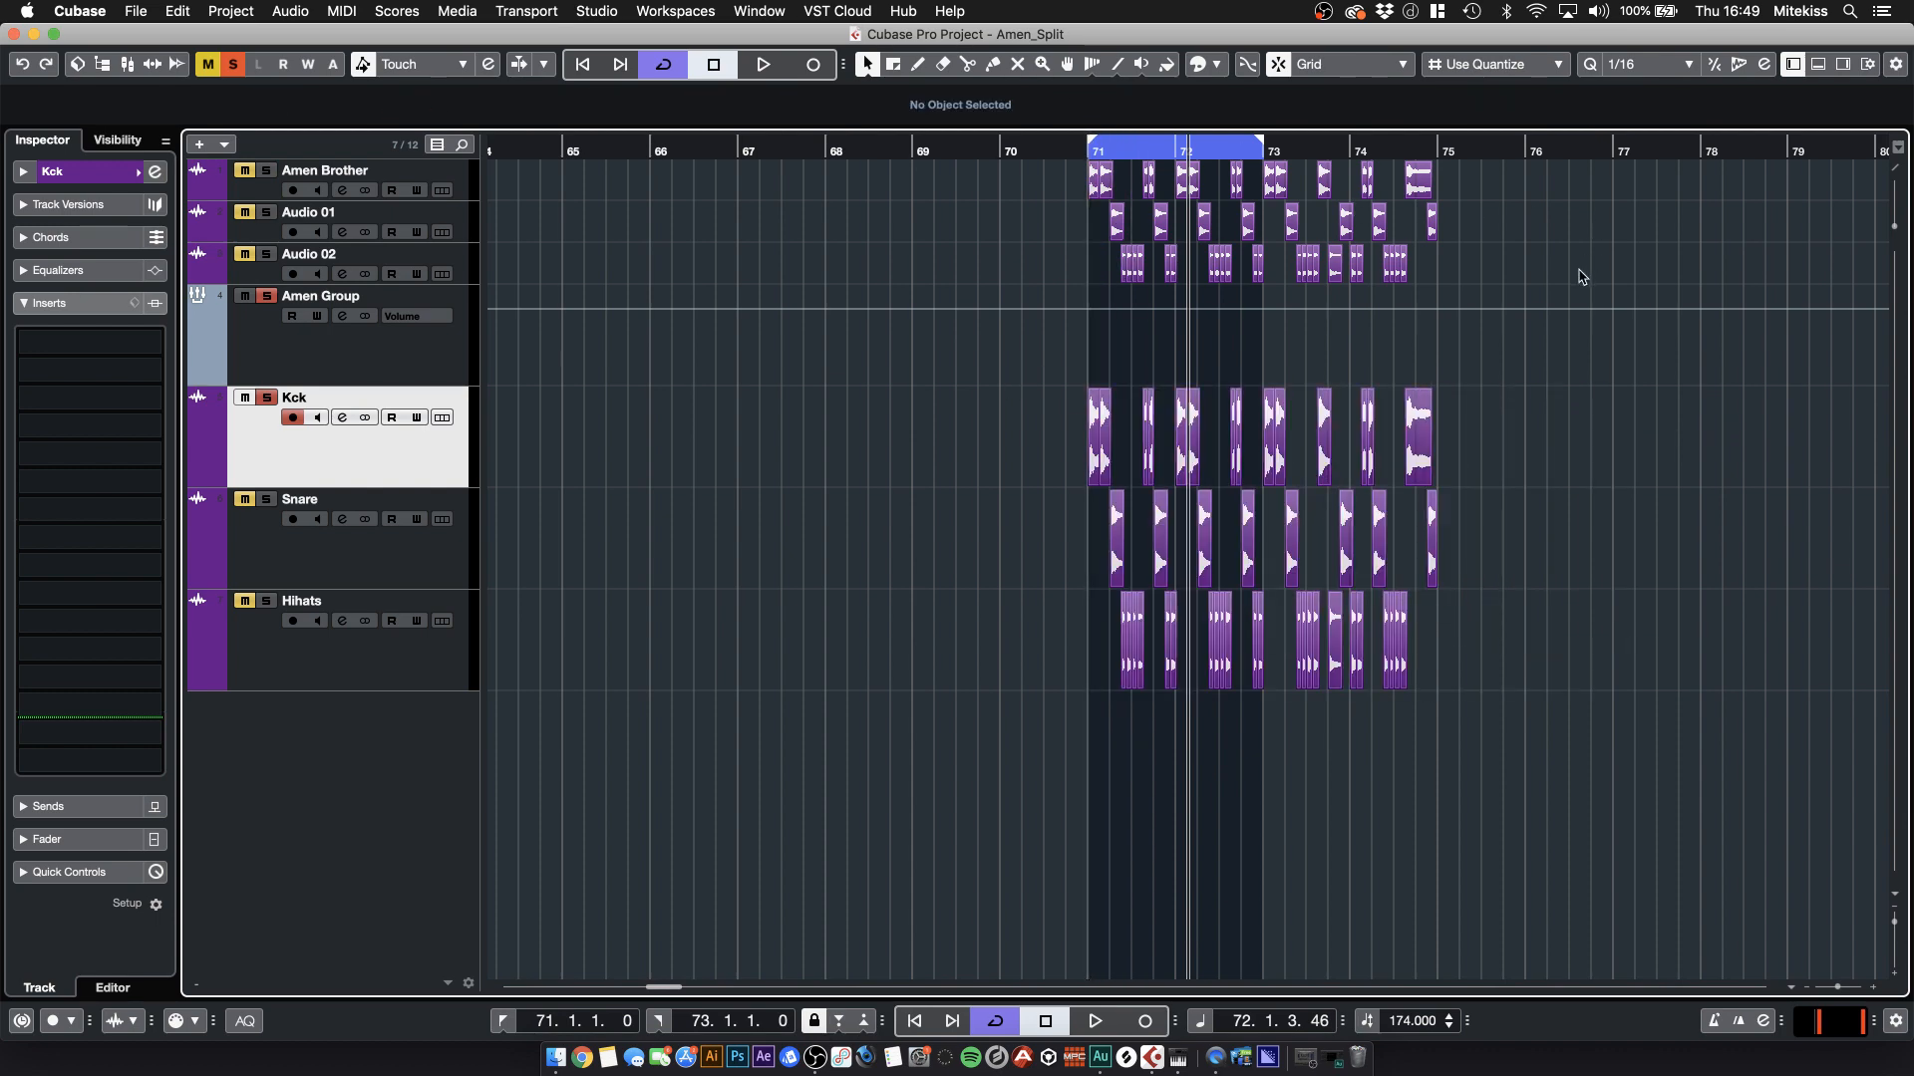
- Delete the Amen Brother, Audio 01 and Audio 02 tracks
left_click_drag(1580, 276, 957, 159)
left_click(455, 255)
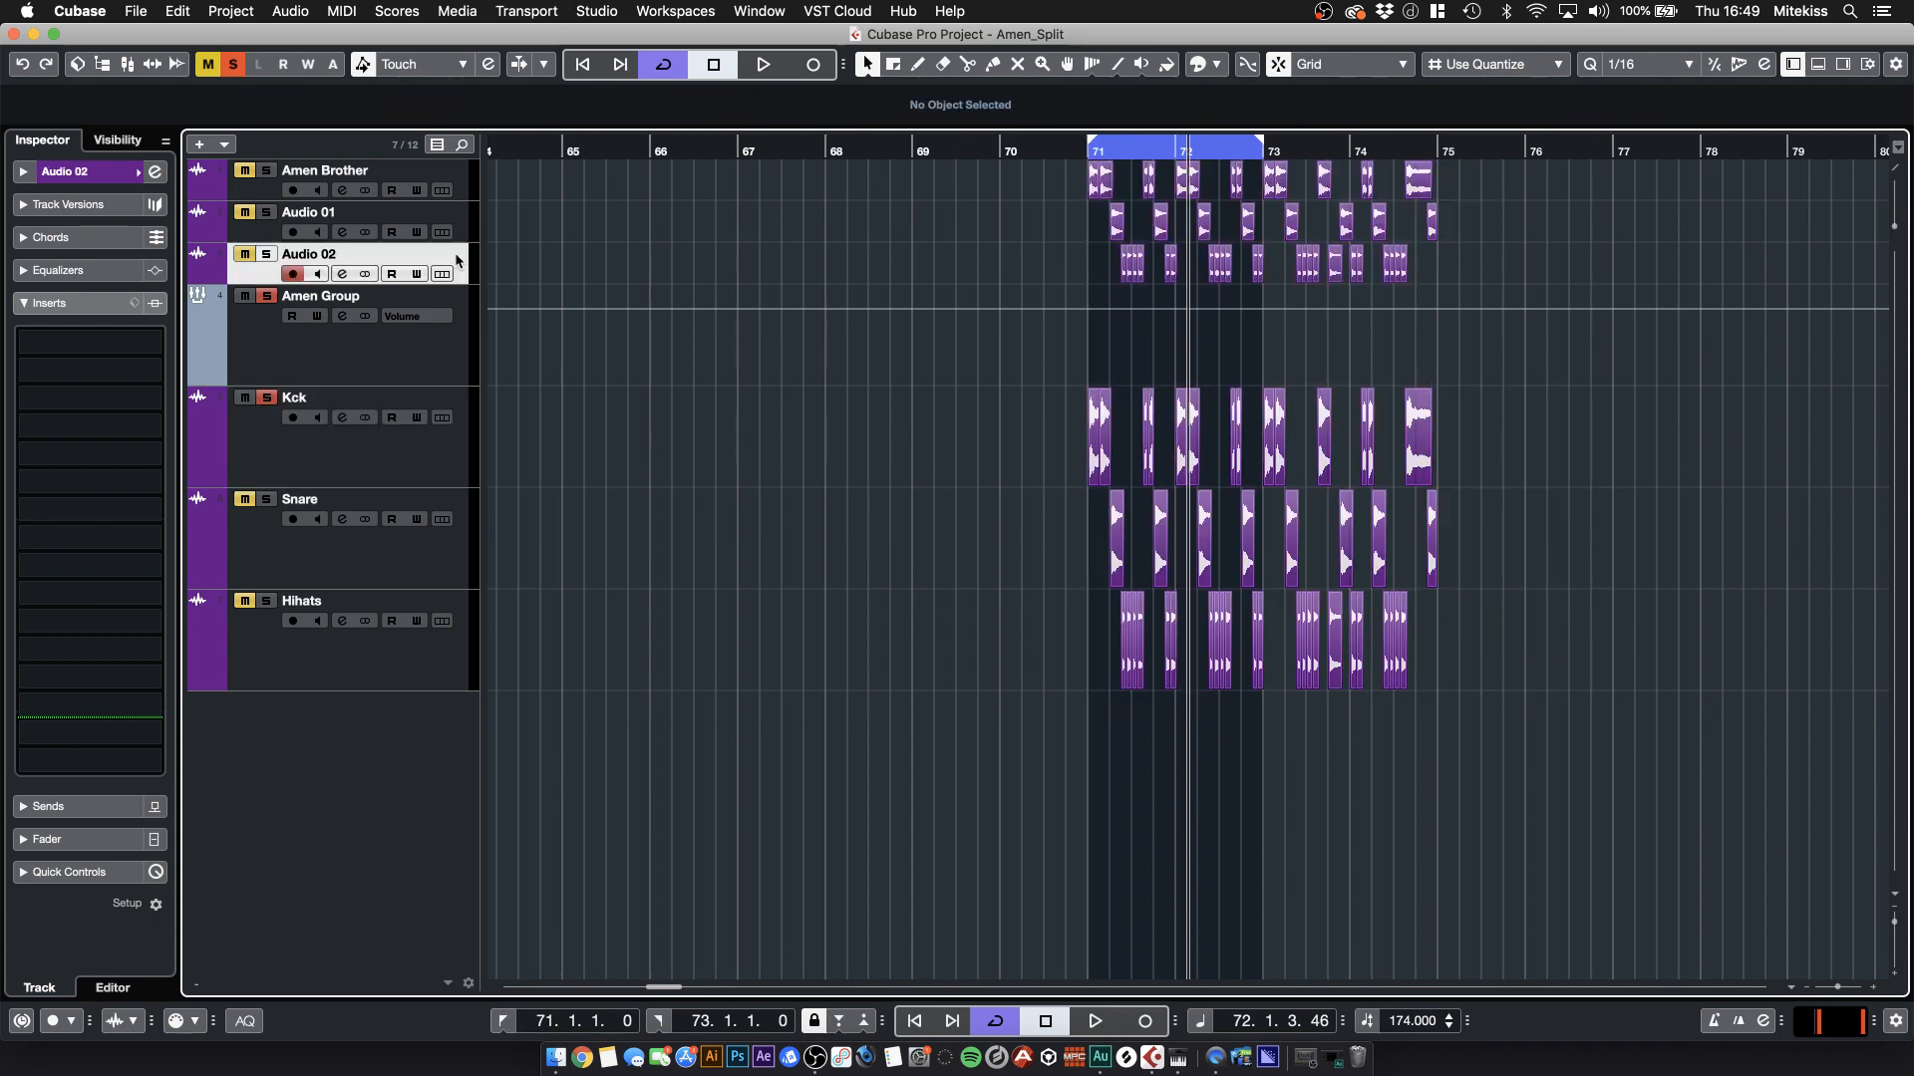
left_click(440, 179, "shift")
key("Delete")
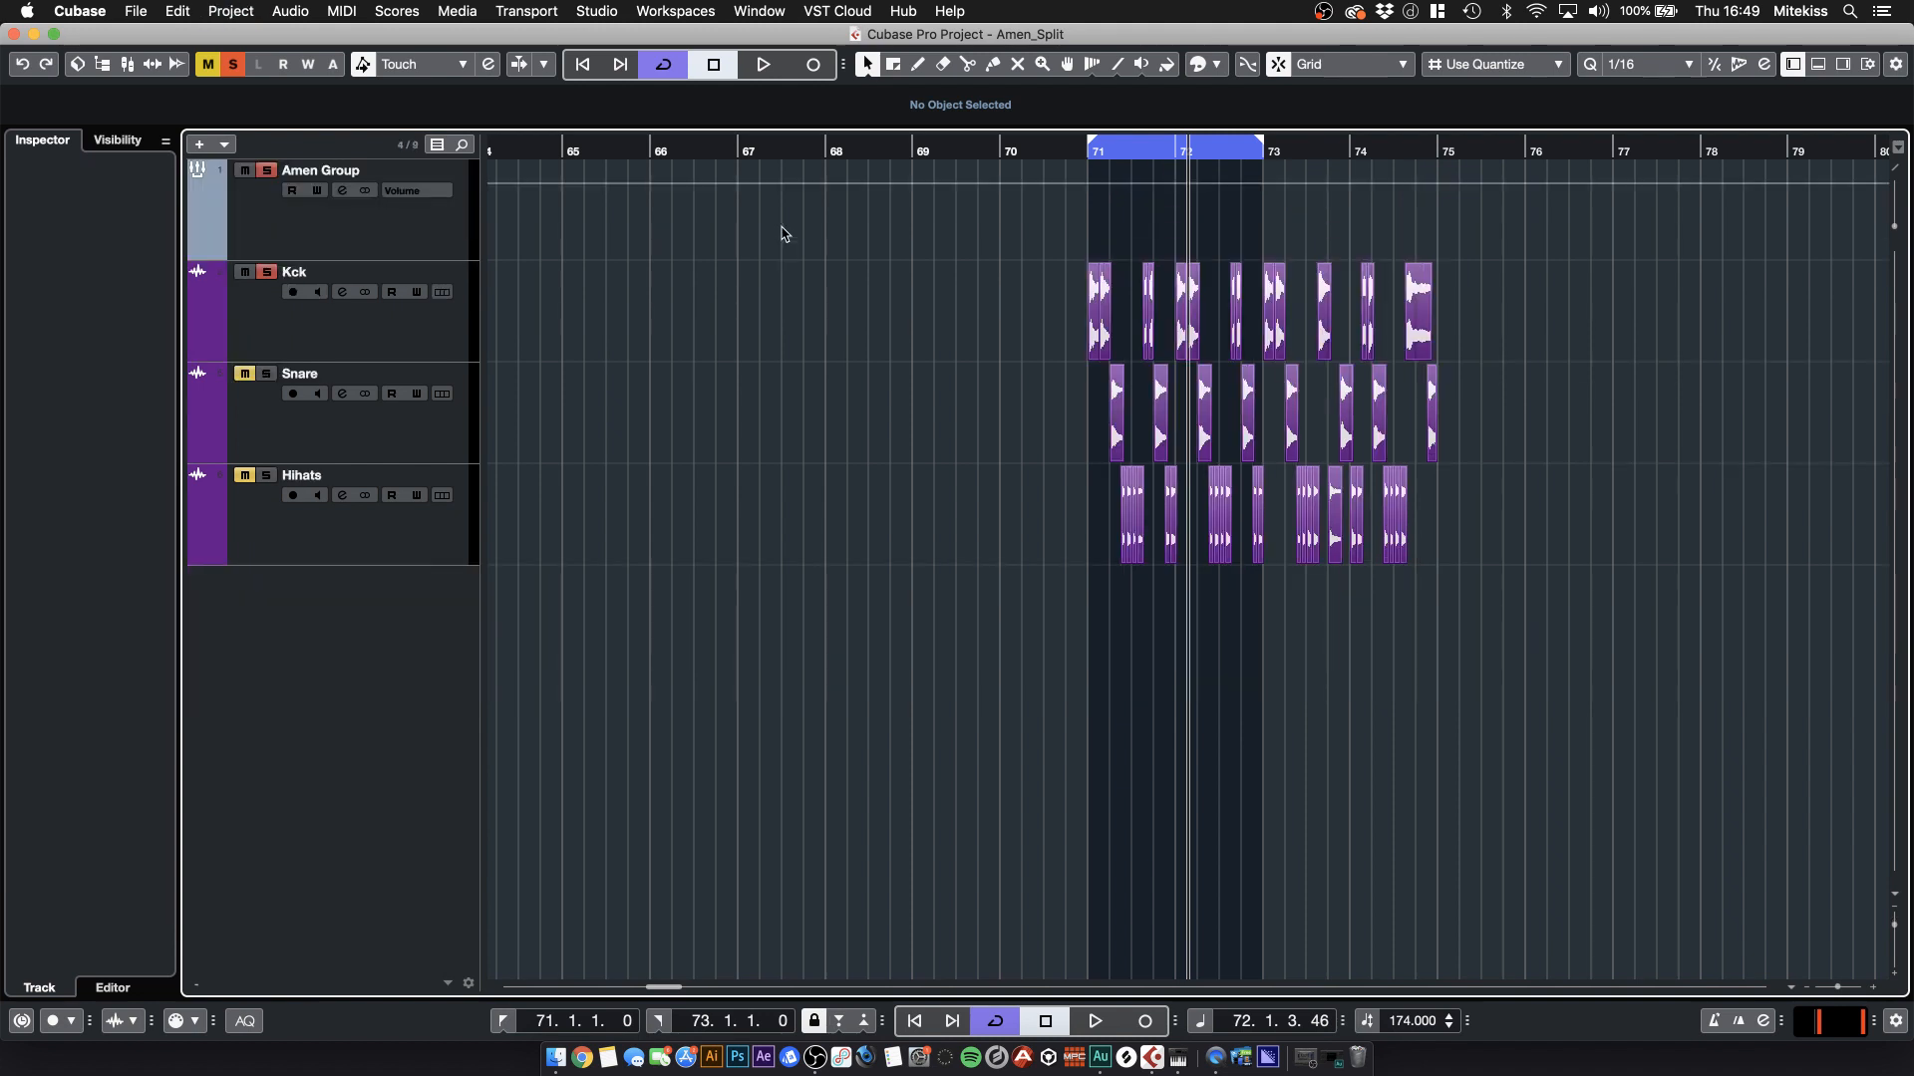
- Clear all mutes and solos and open the channel settings of the Kck track
key("Down")
left_click(253, 327)
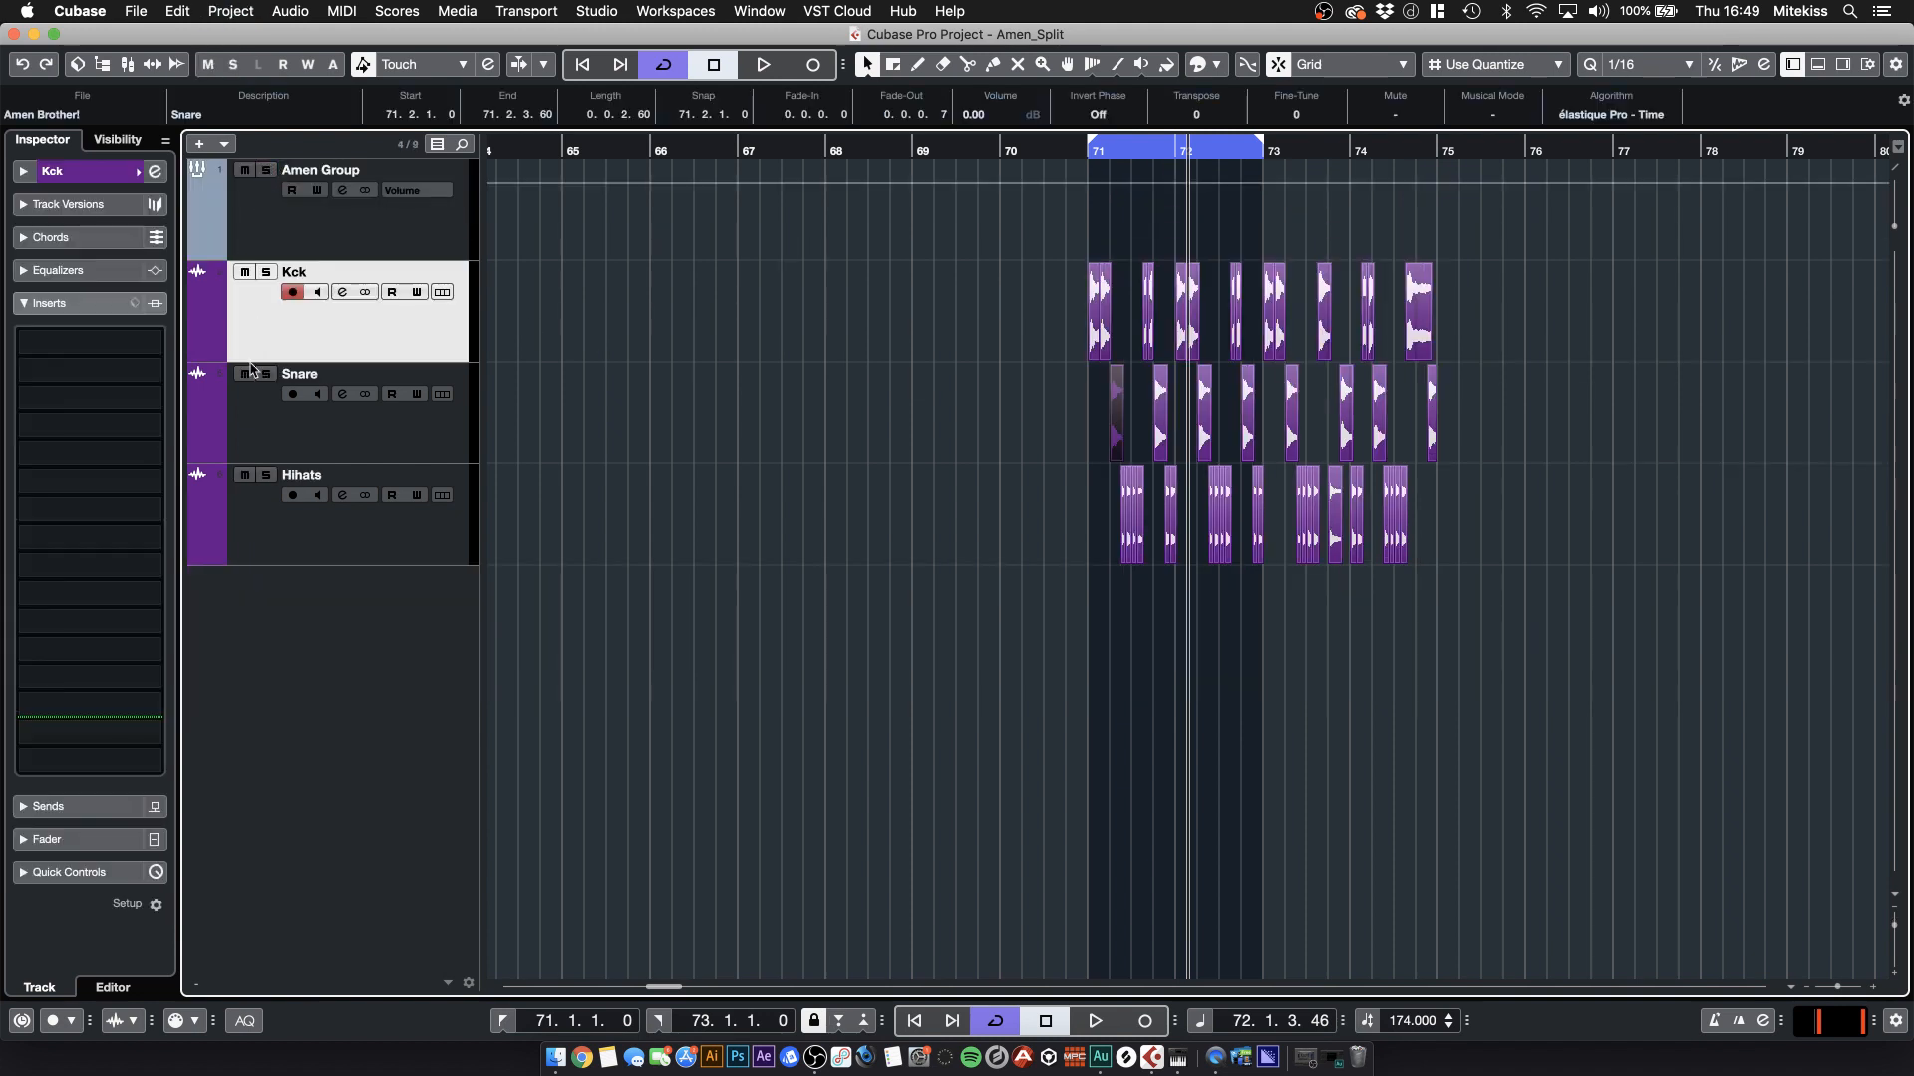
left_click(262, 432)
left_click(268, 538)
left_click(266, 432)
left_click(243, 336)
left_click(155, 172)
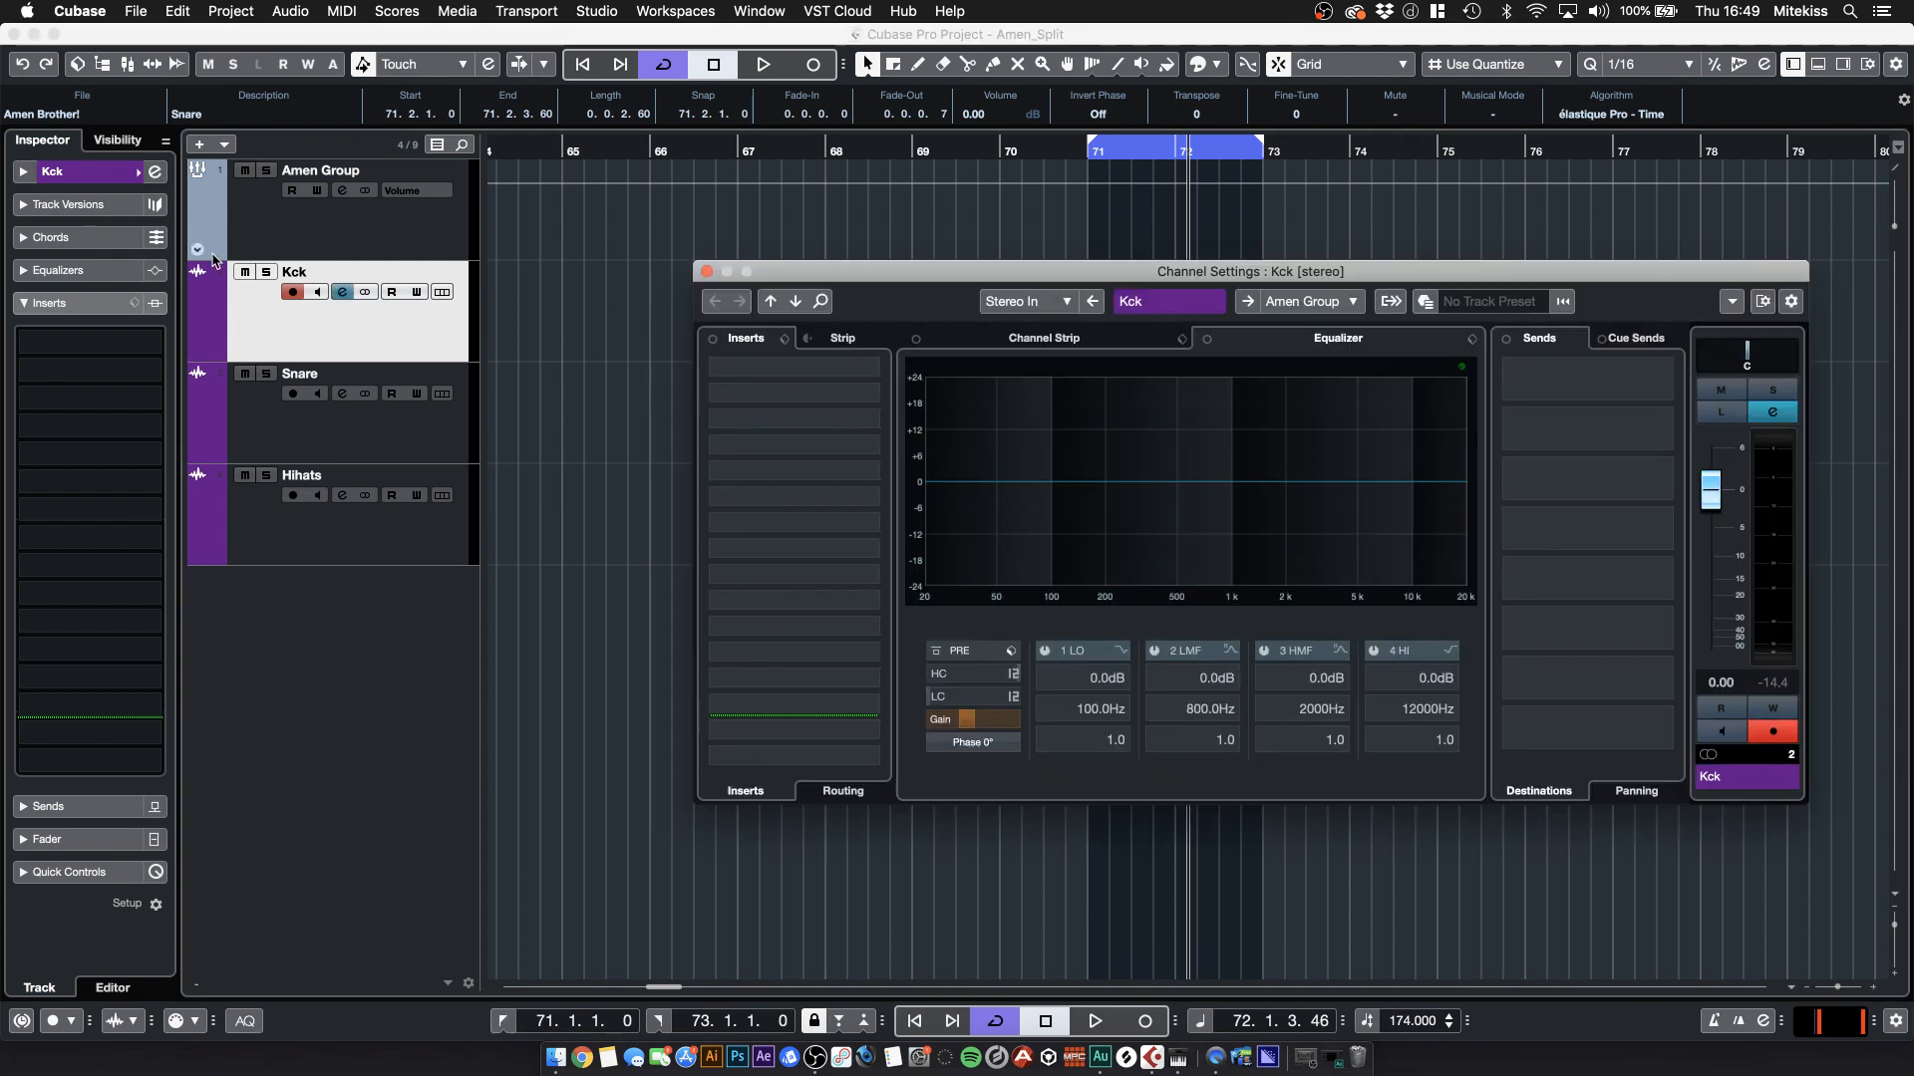
- Close the Kck channel settings, extend the cycle range to end at 75.1.1.0, and audition the soloed kicks
left_click(1269, 222)
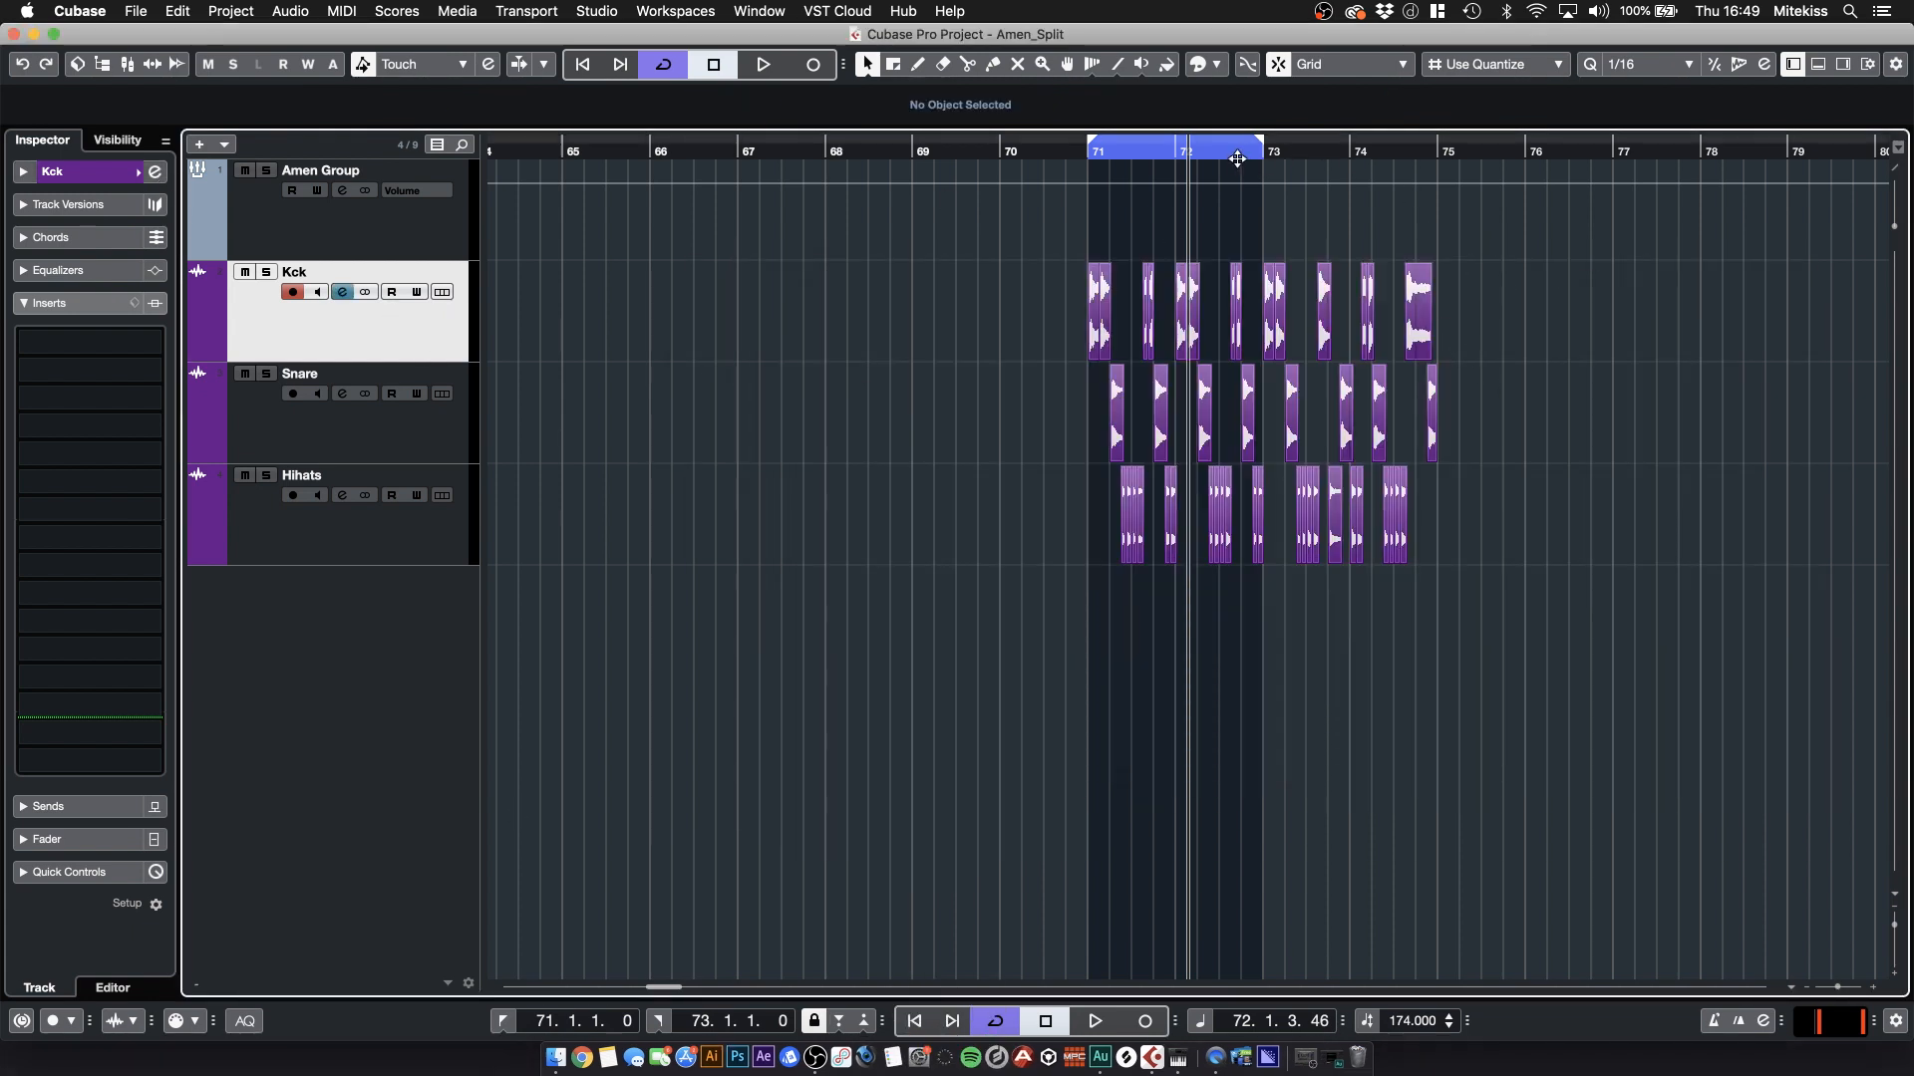
left_click_drag(1244, 156, 1596, 195)
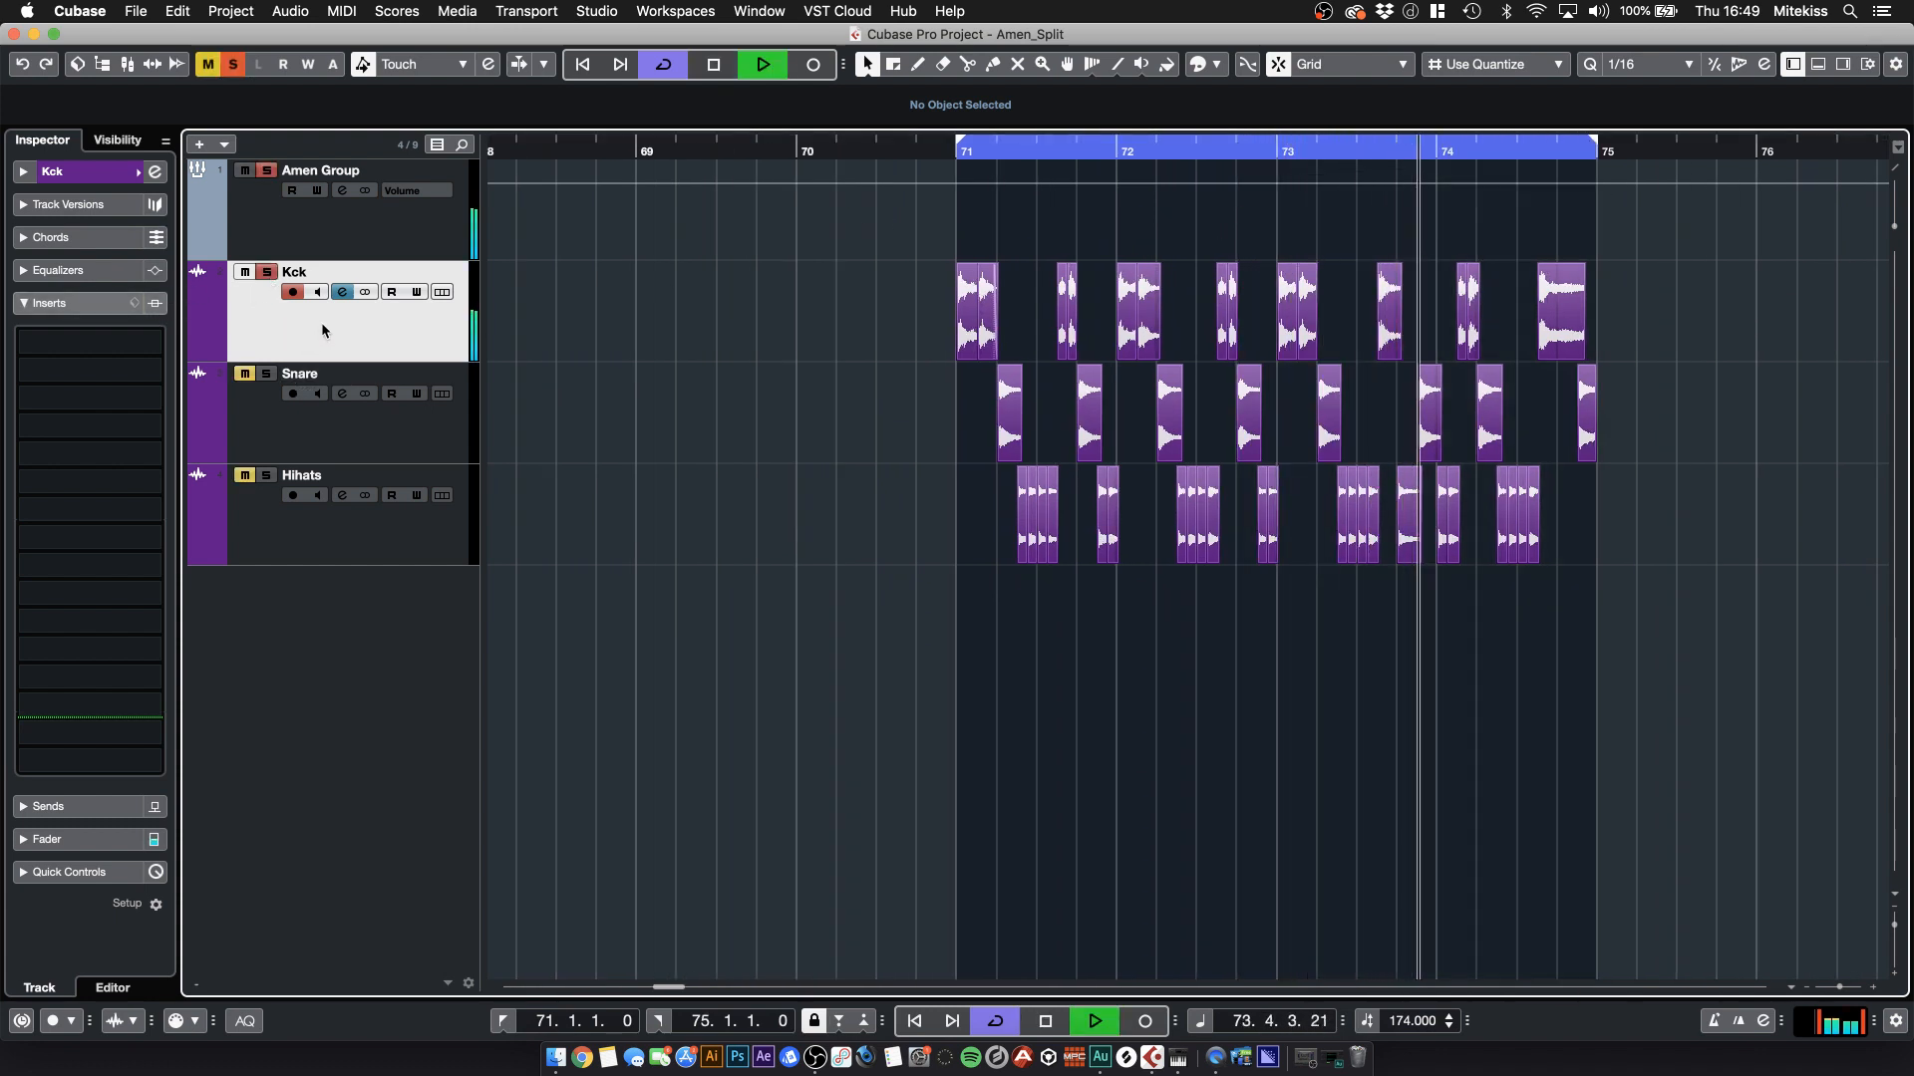
key("space")
- Reset the pre-gain of the Kck, Snare and Hihats channels to 0.0 dB in the MixConsole and close it
key("F3")
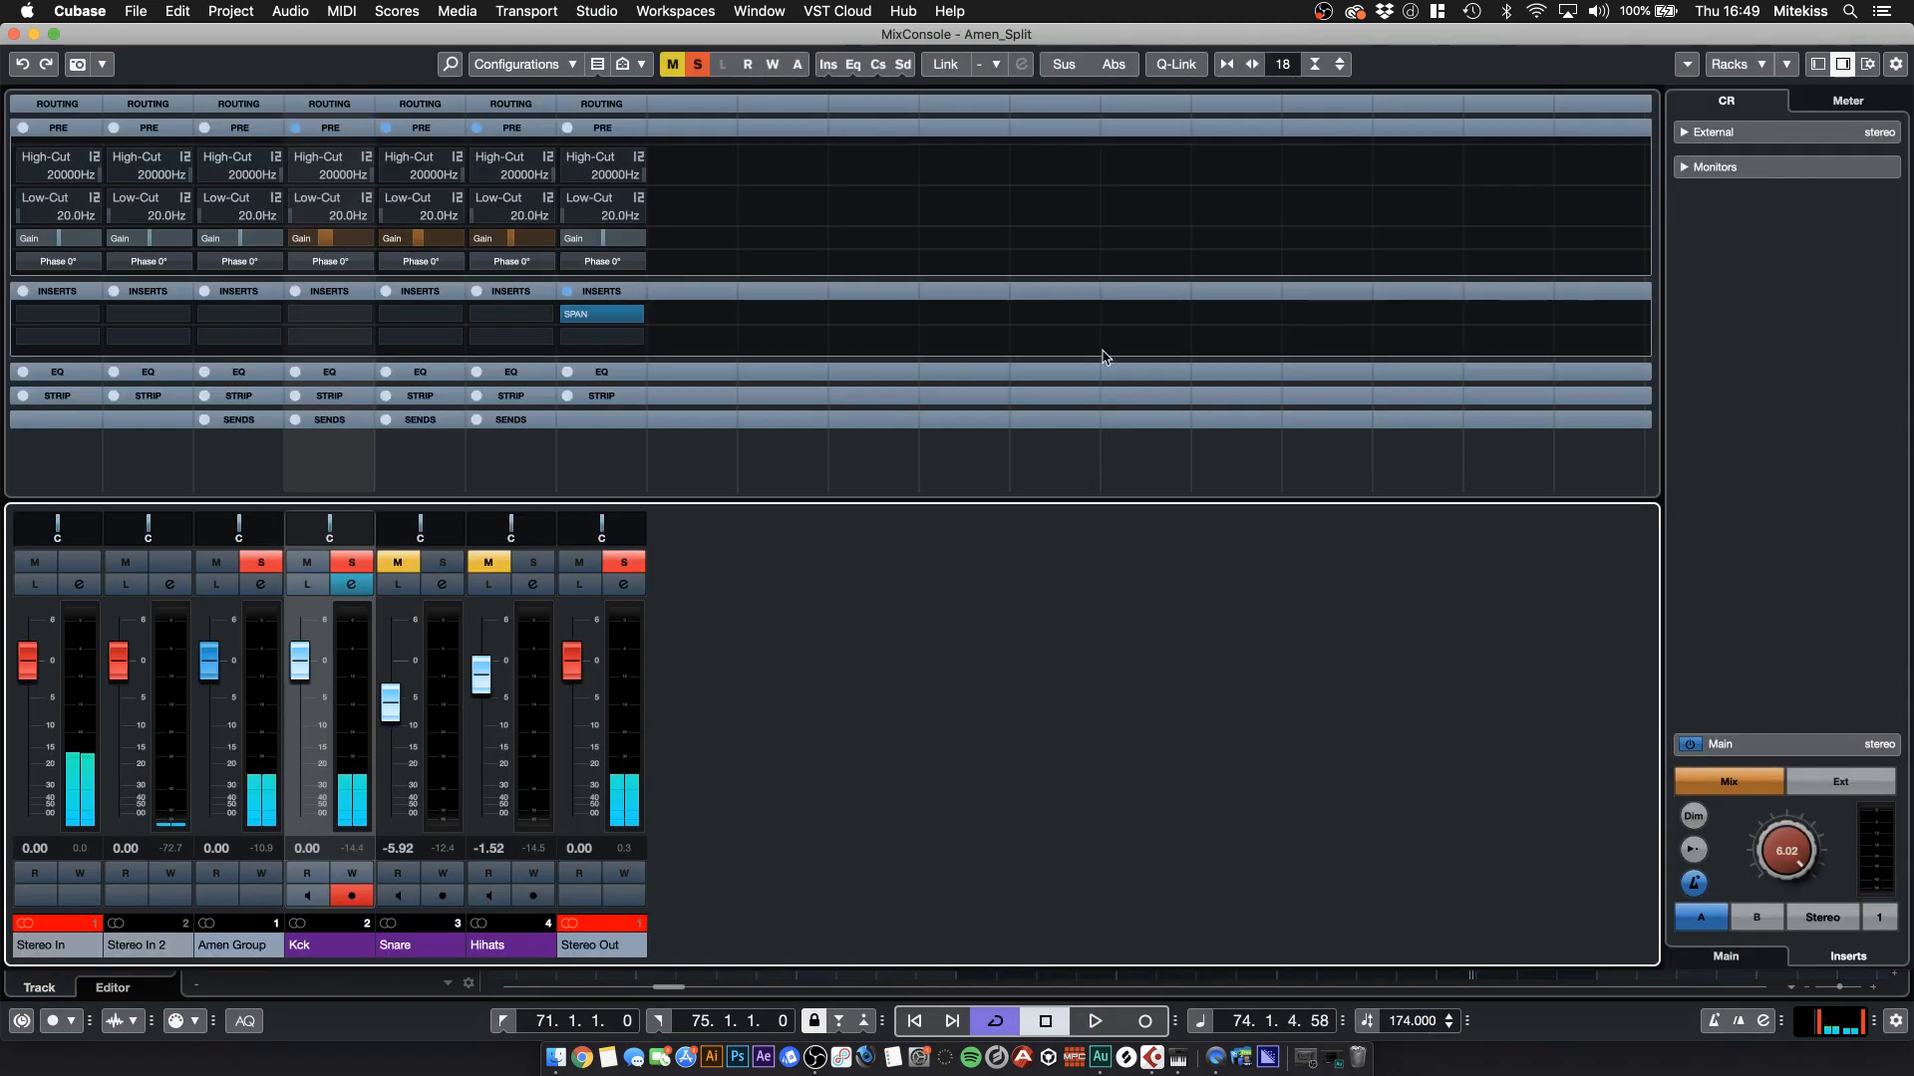
left_click(342, 241)
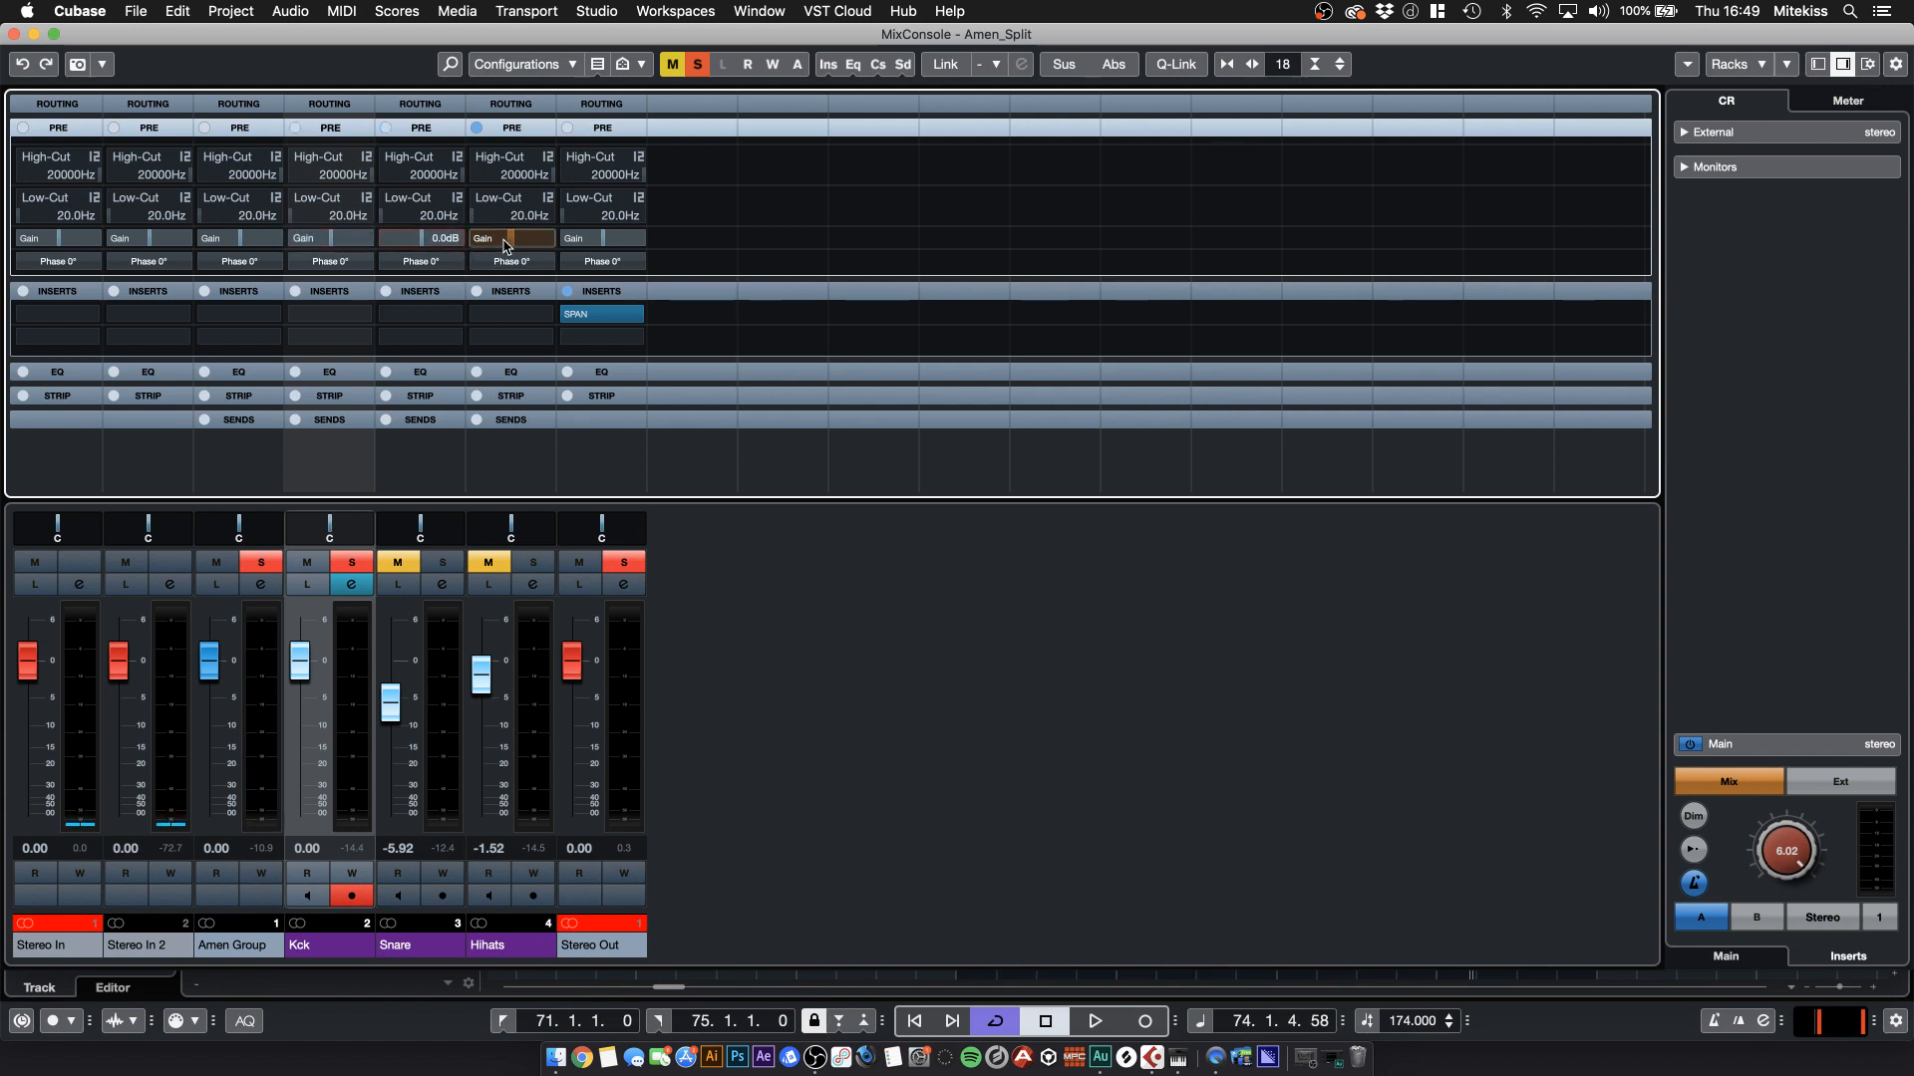
left_click(919, 784)
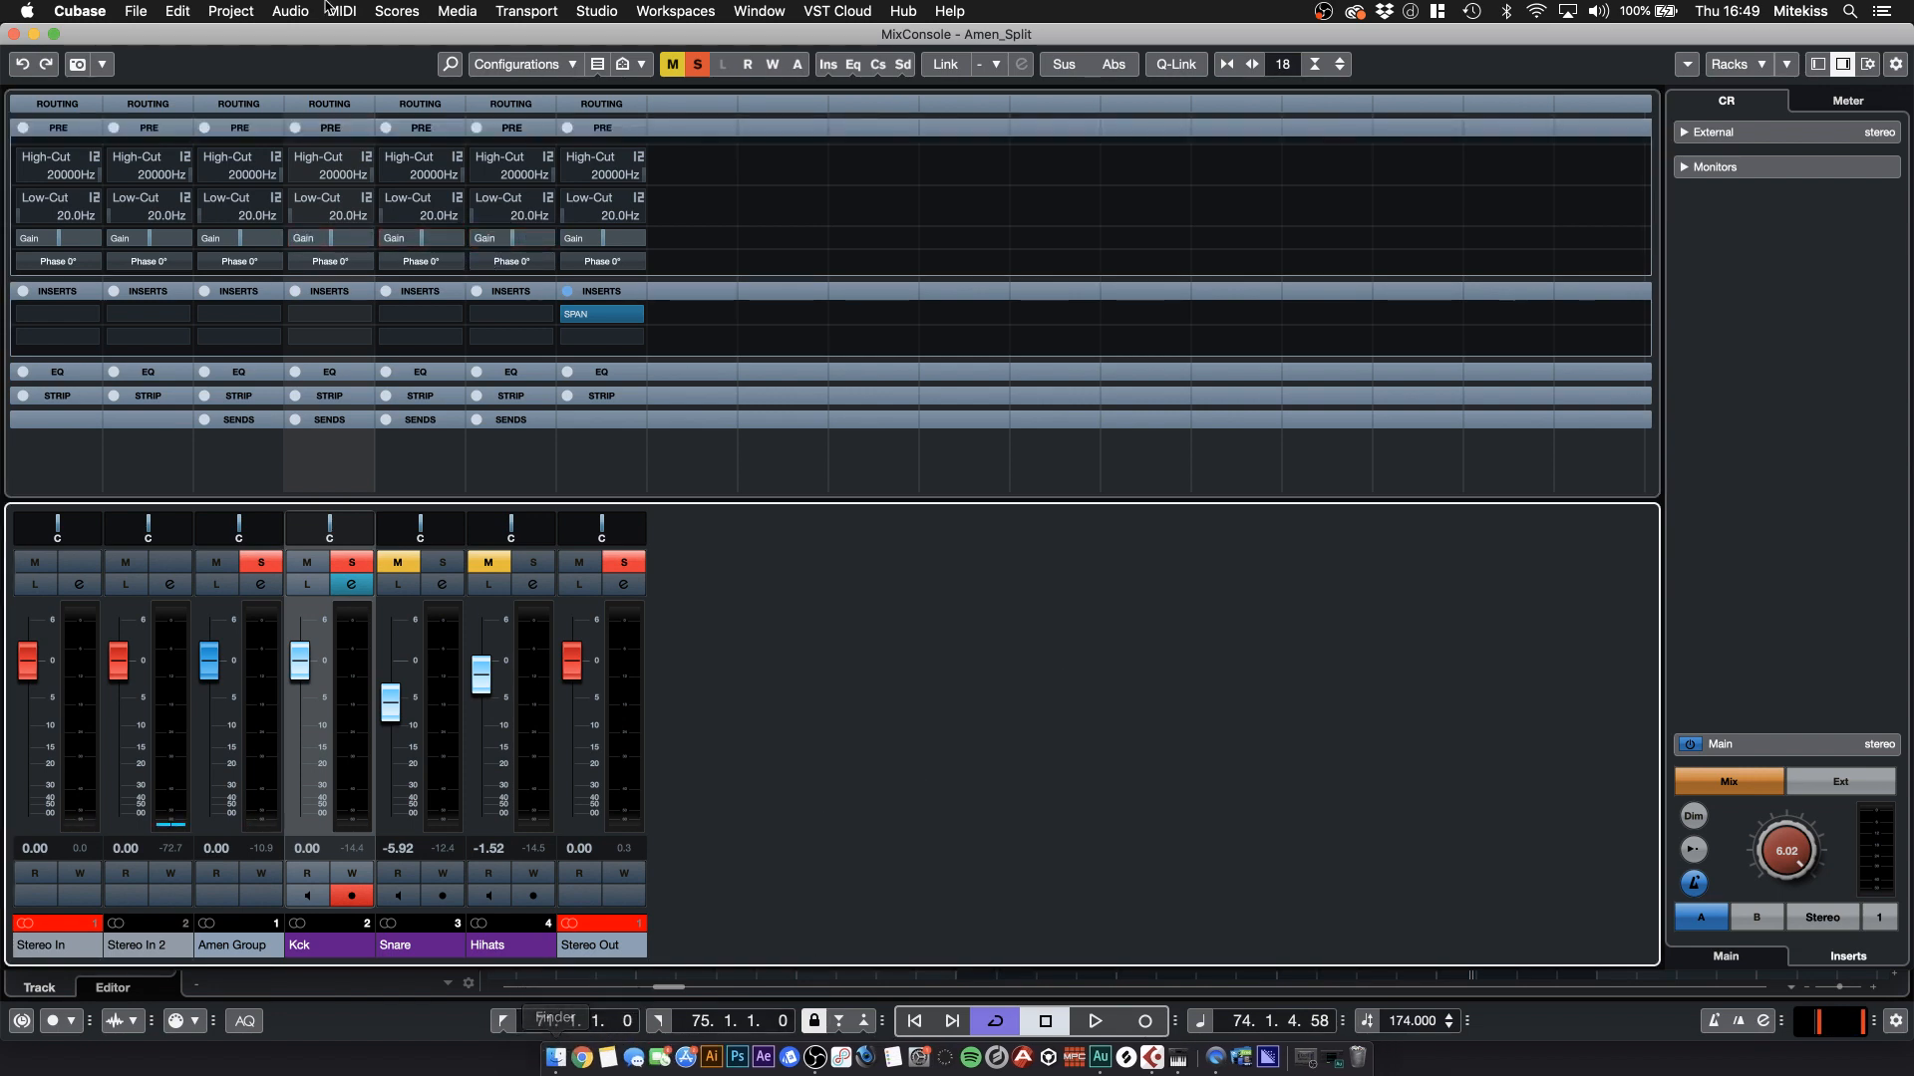
left_click(12, 34)
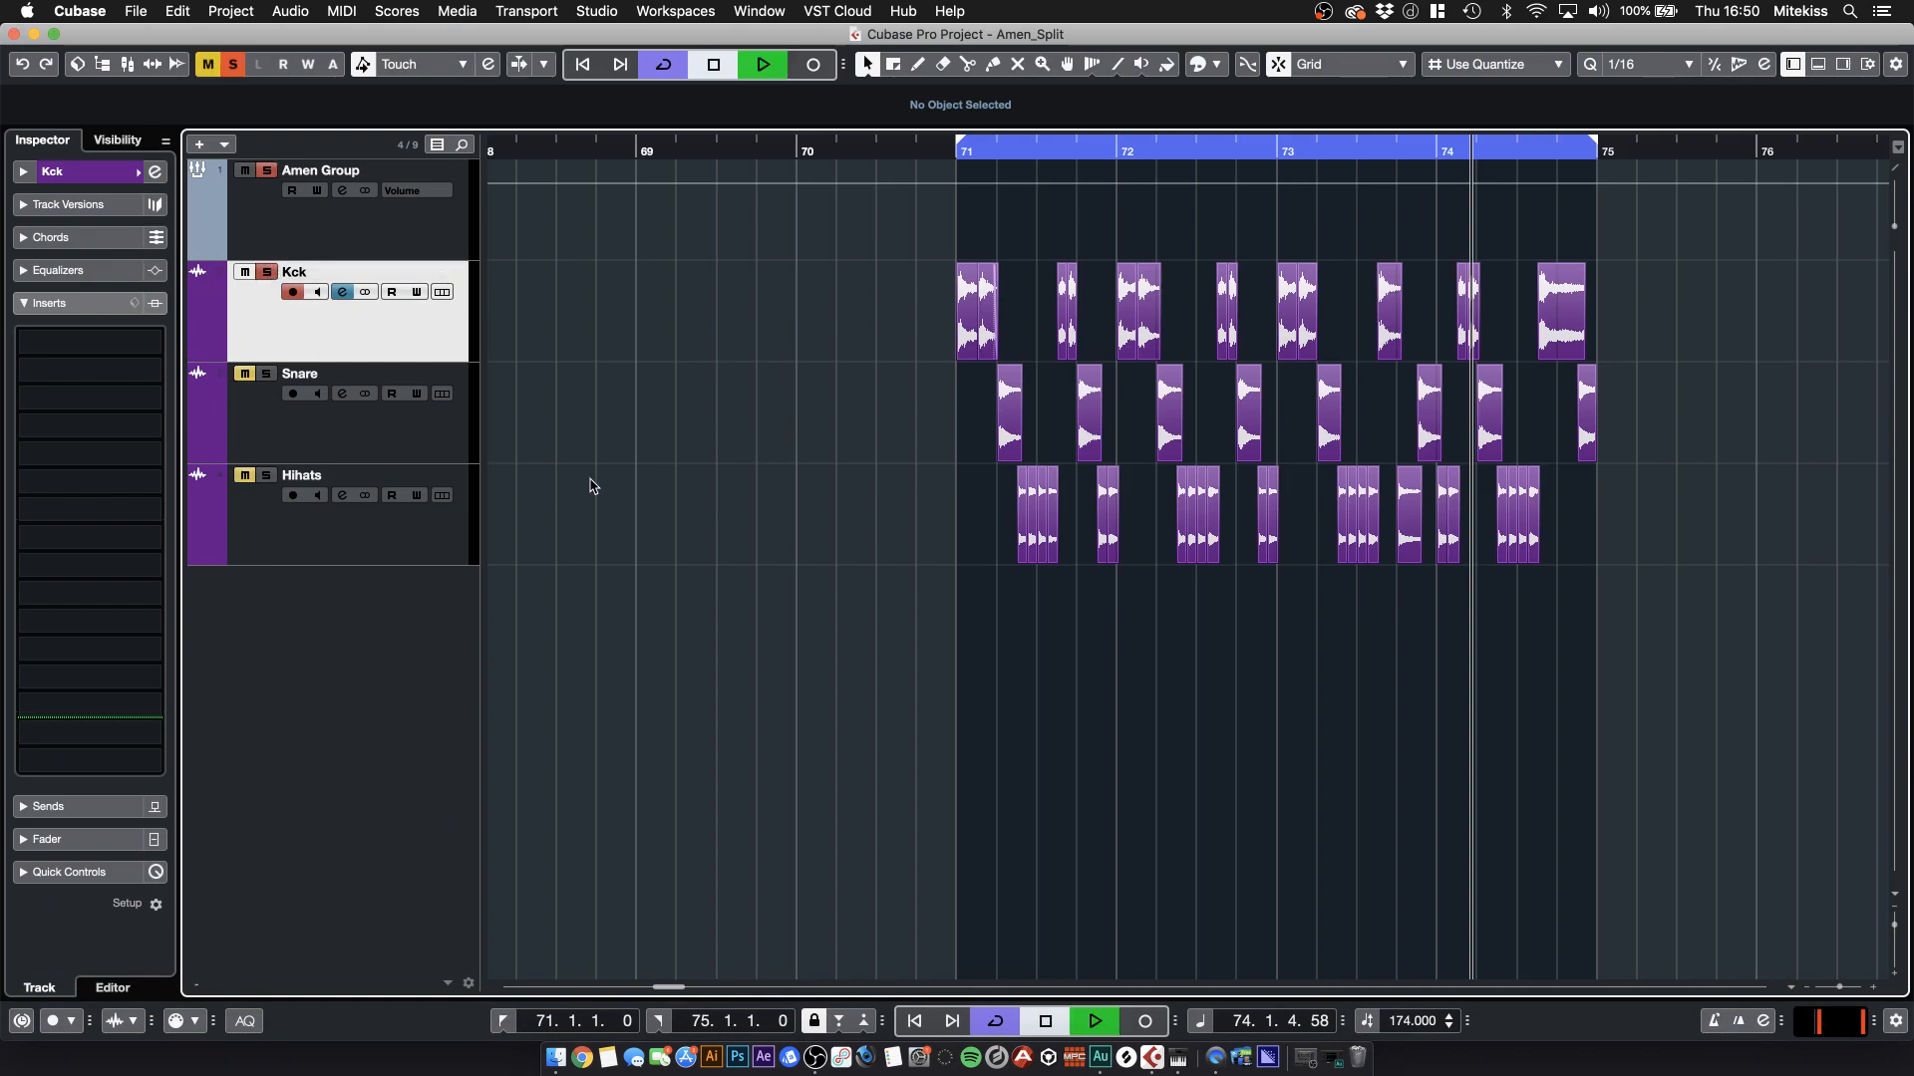
- Lower the Kck track's volume fader to -4.19 dB during loop playback, then stop
left_click(47, 839)
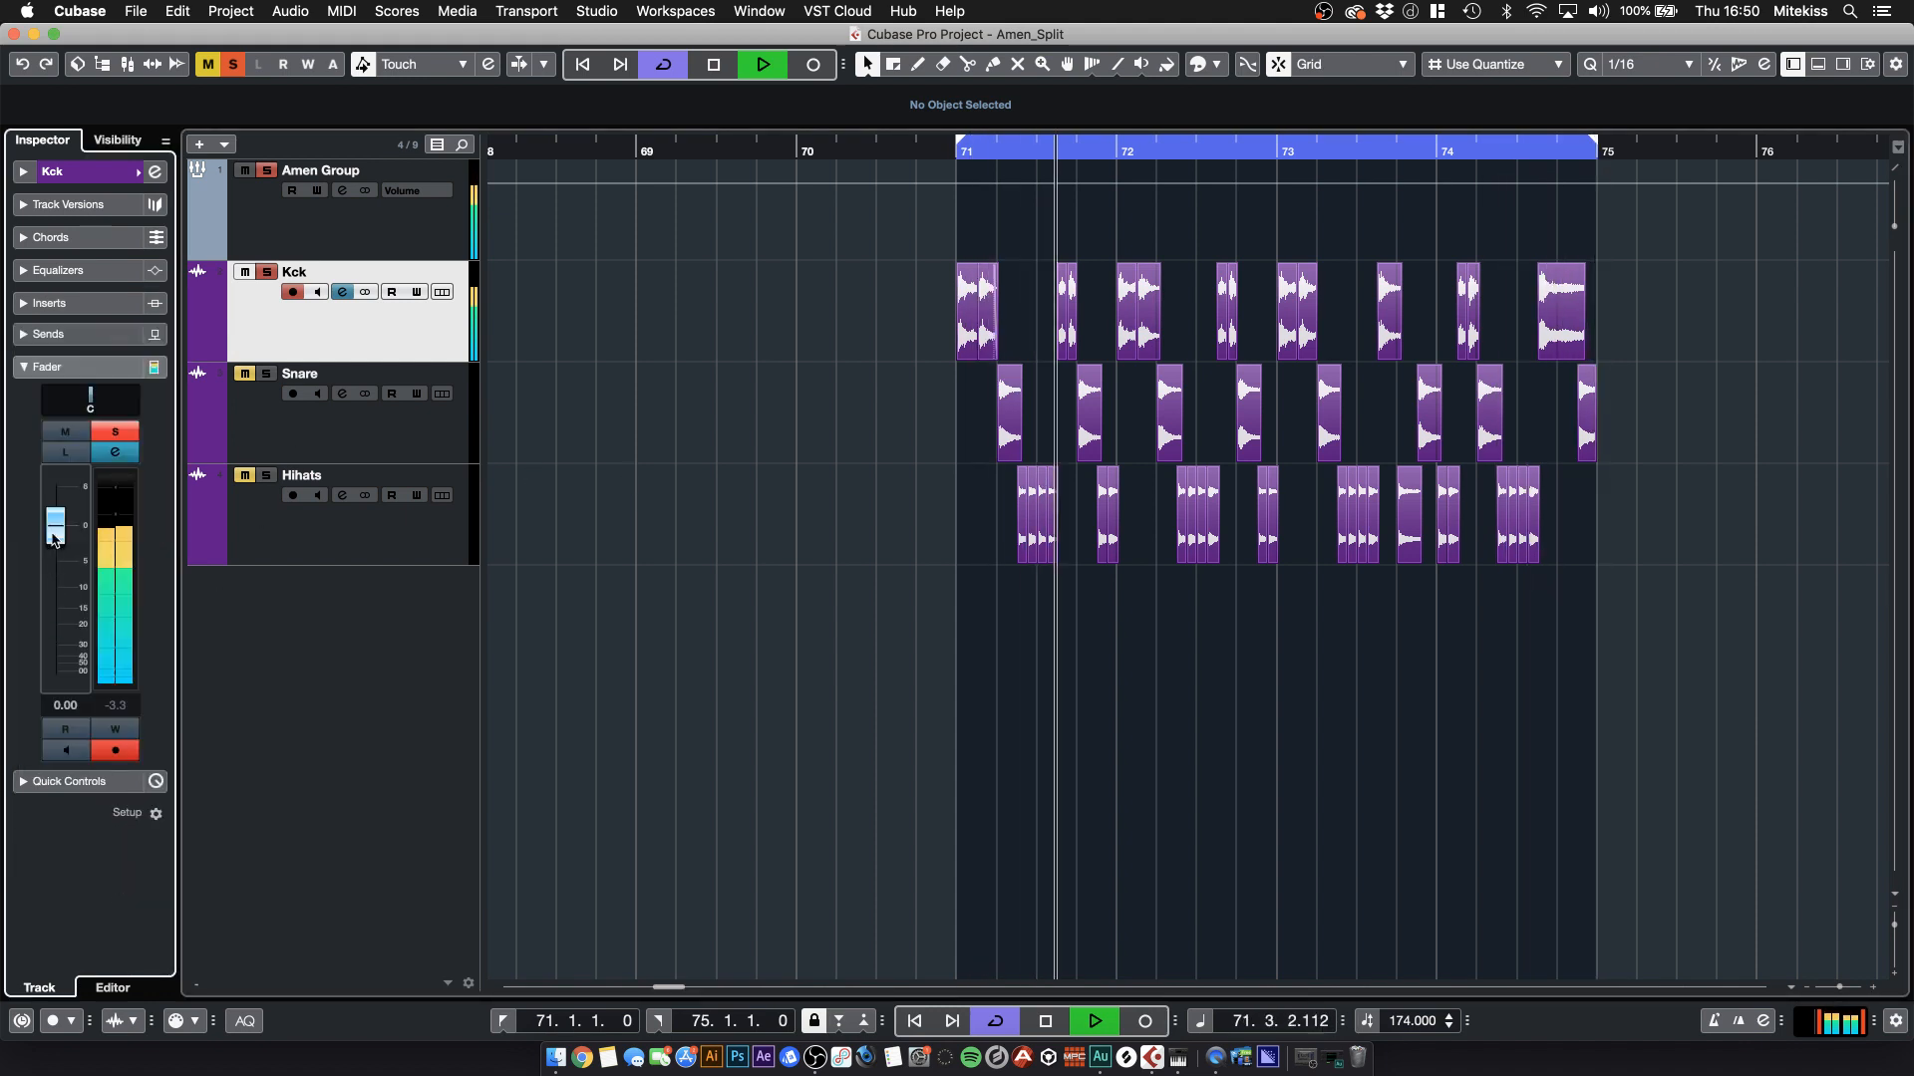
left_click_drag(55, 536, 55, 572)
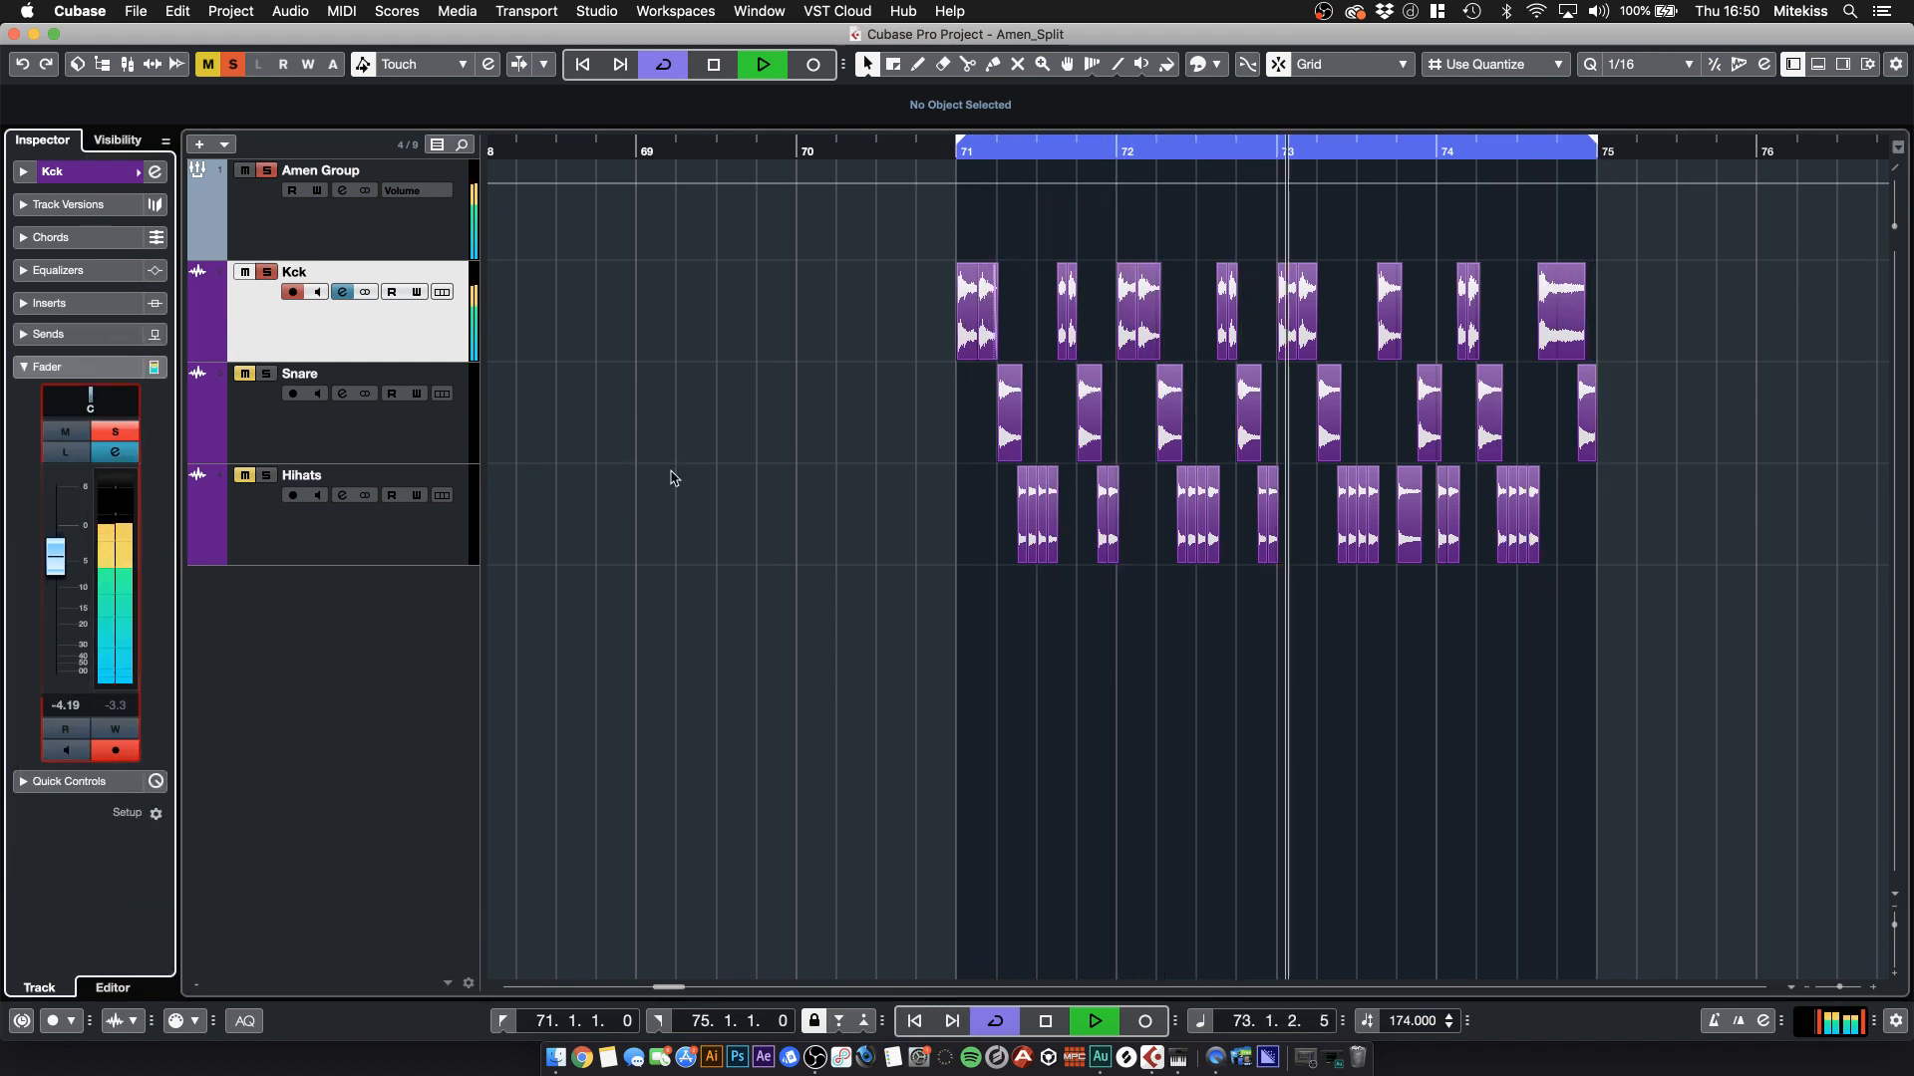
left_click(431, 311)
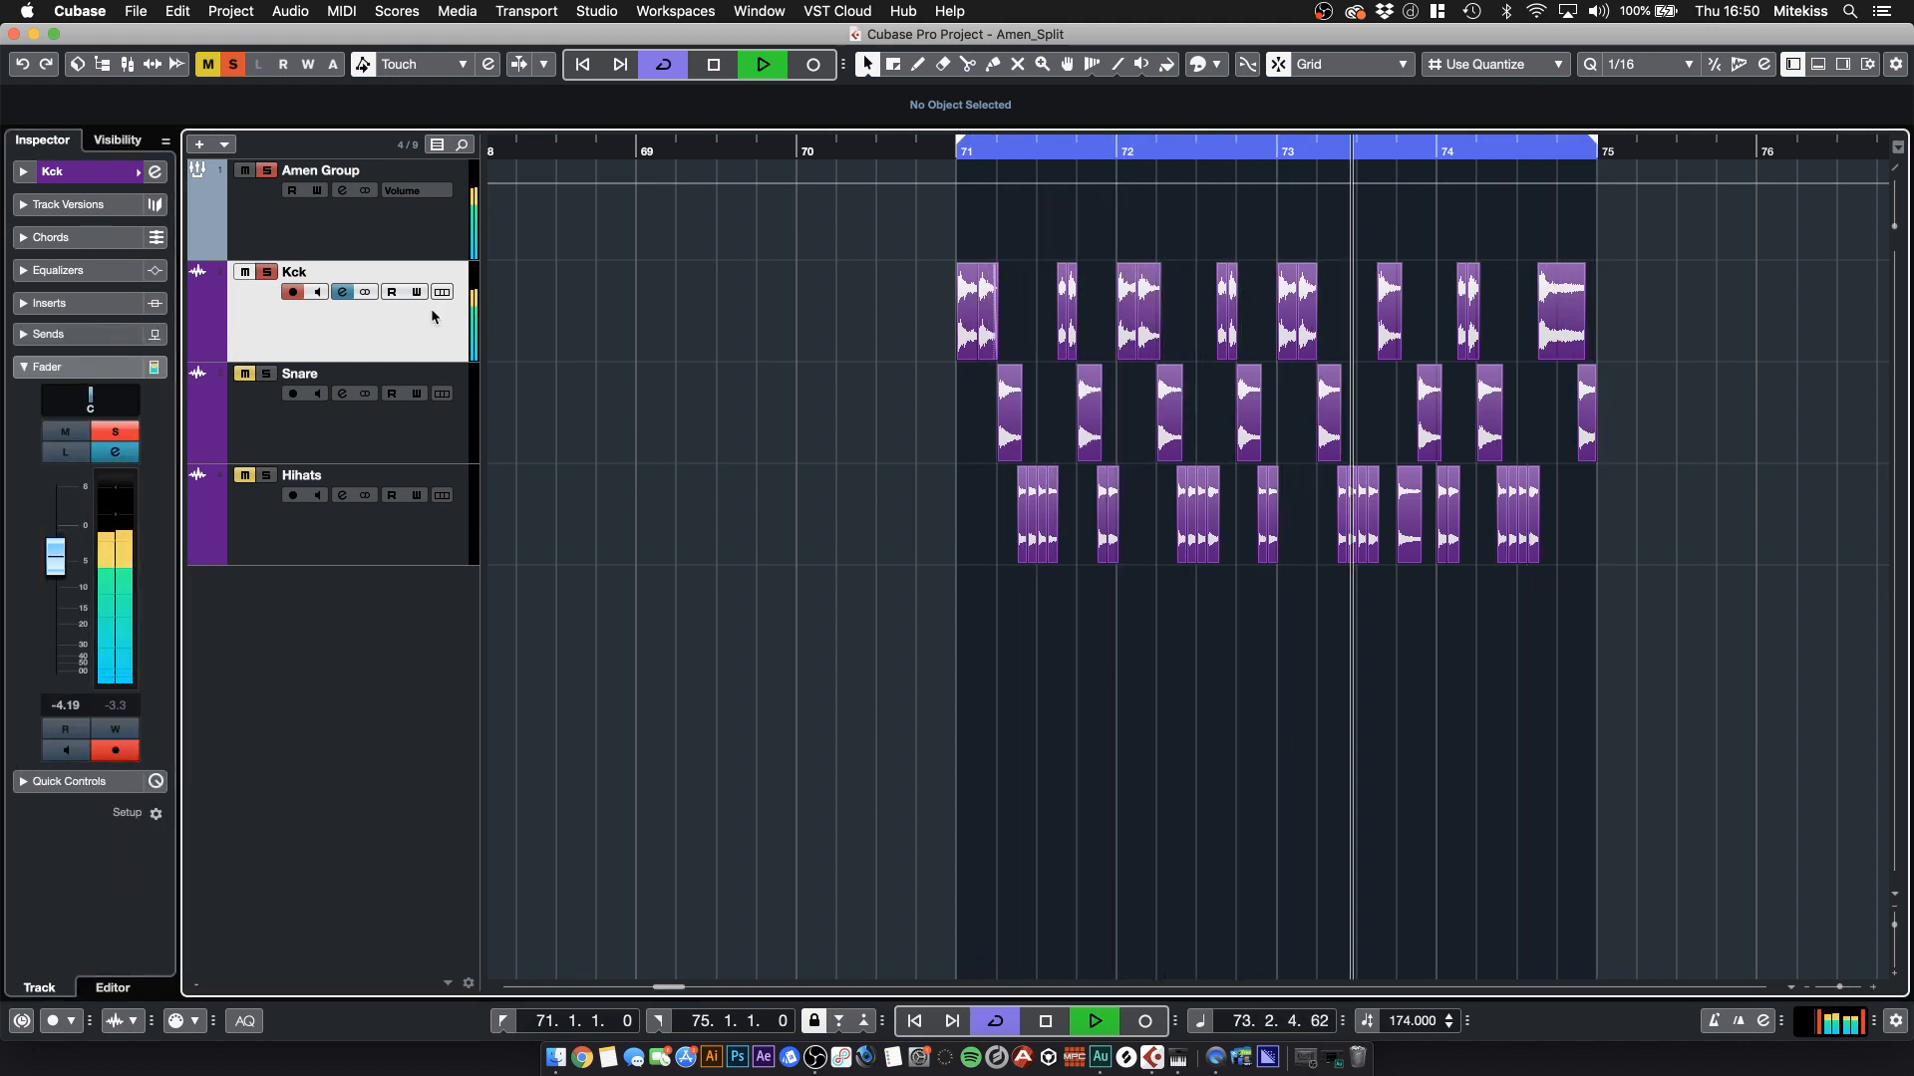
key("space")
- Load FabFilter Pro-Q 2 into the Kck track's first insert slot and move its window clear of the audio events
left_click(107, 304)
left_click(127, 346)
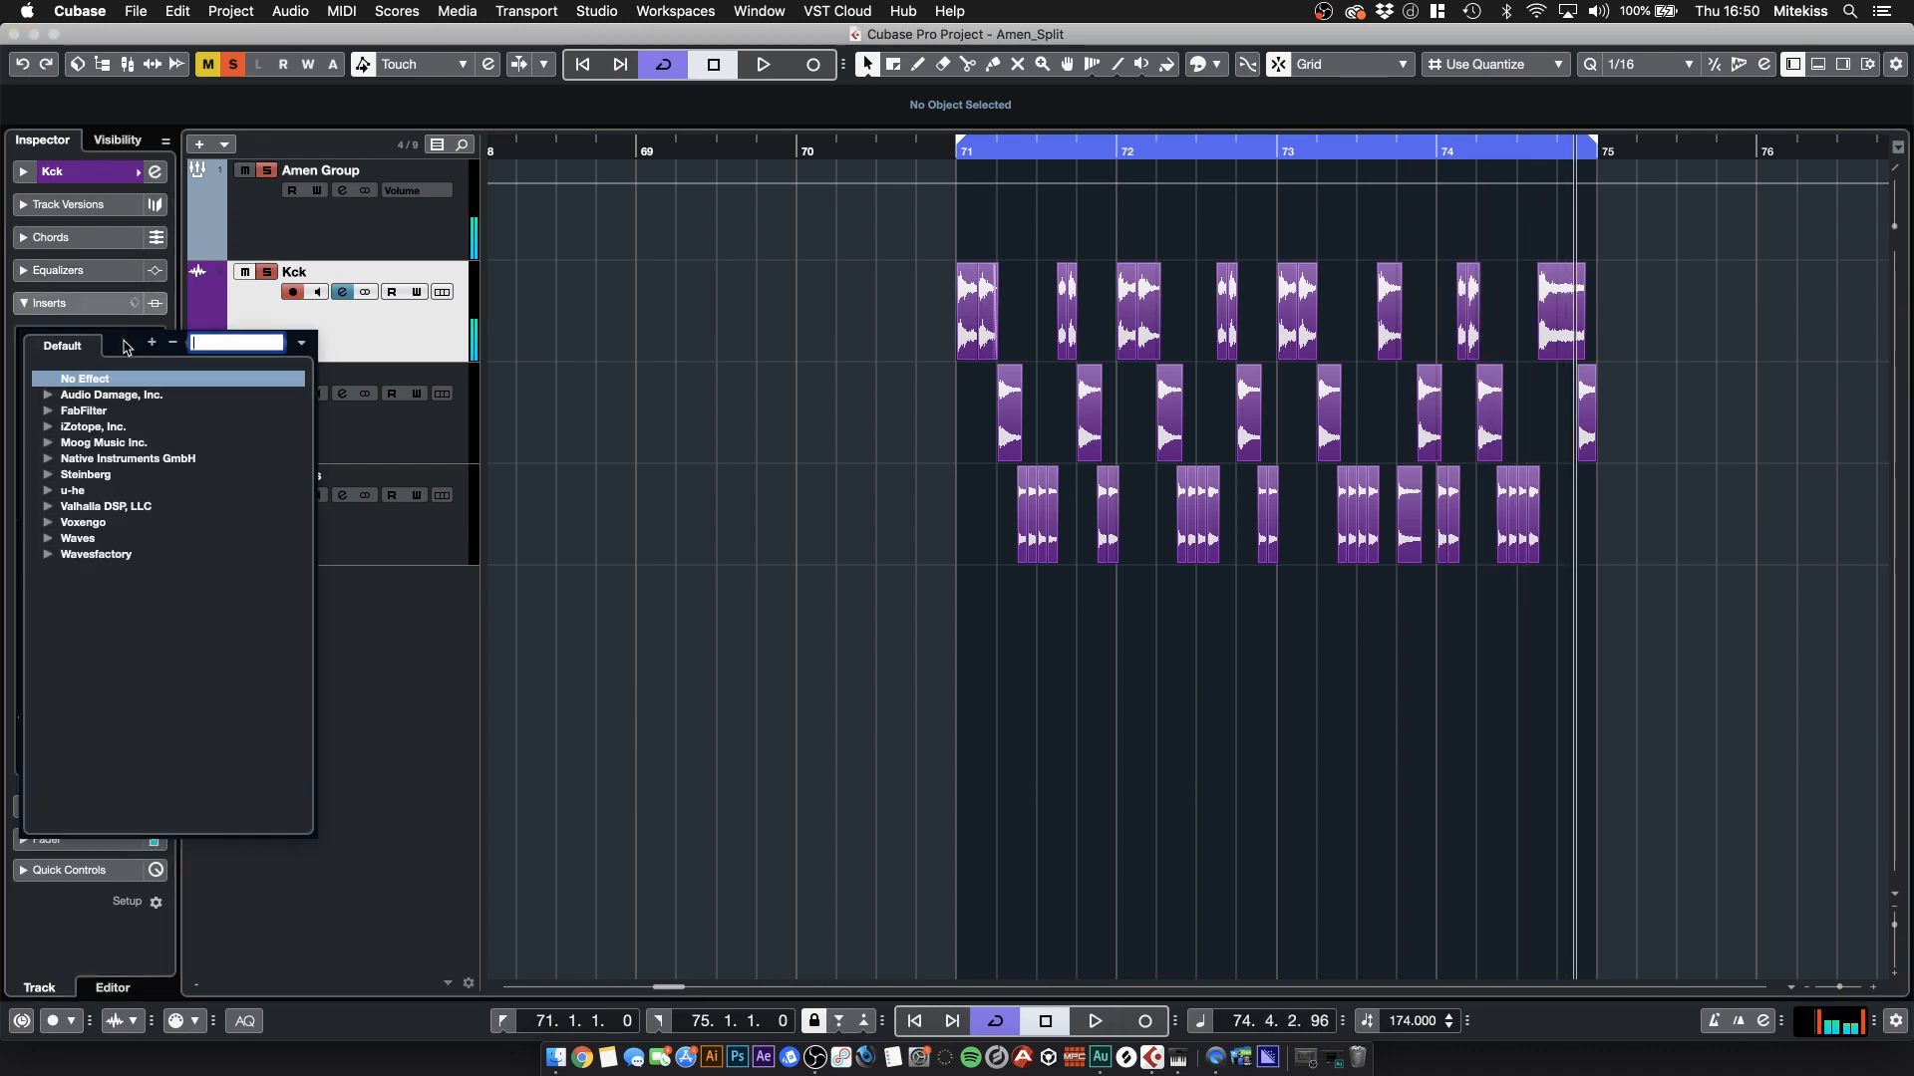
type("eq")
key("Return")
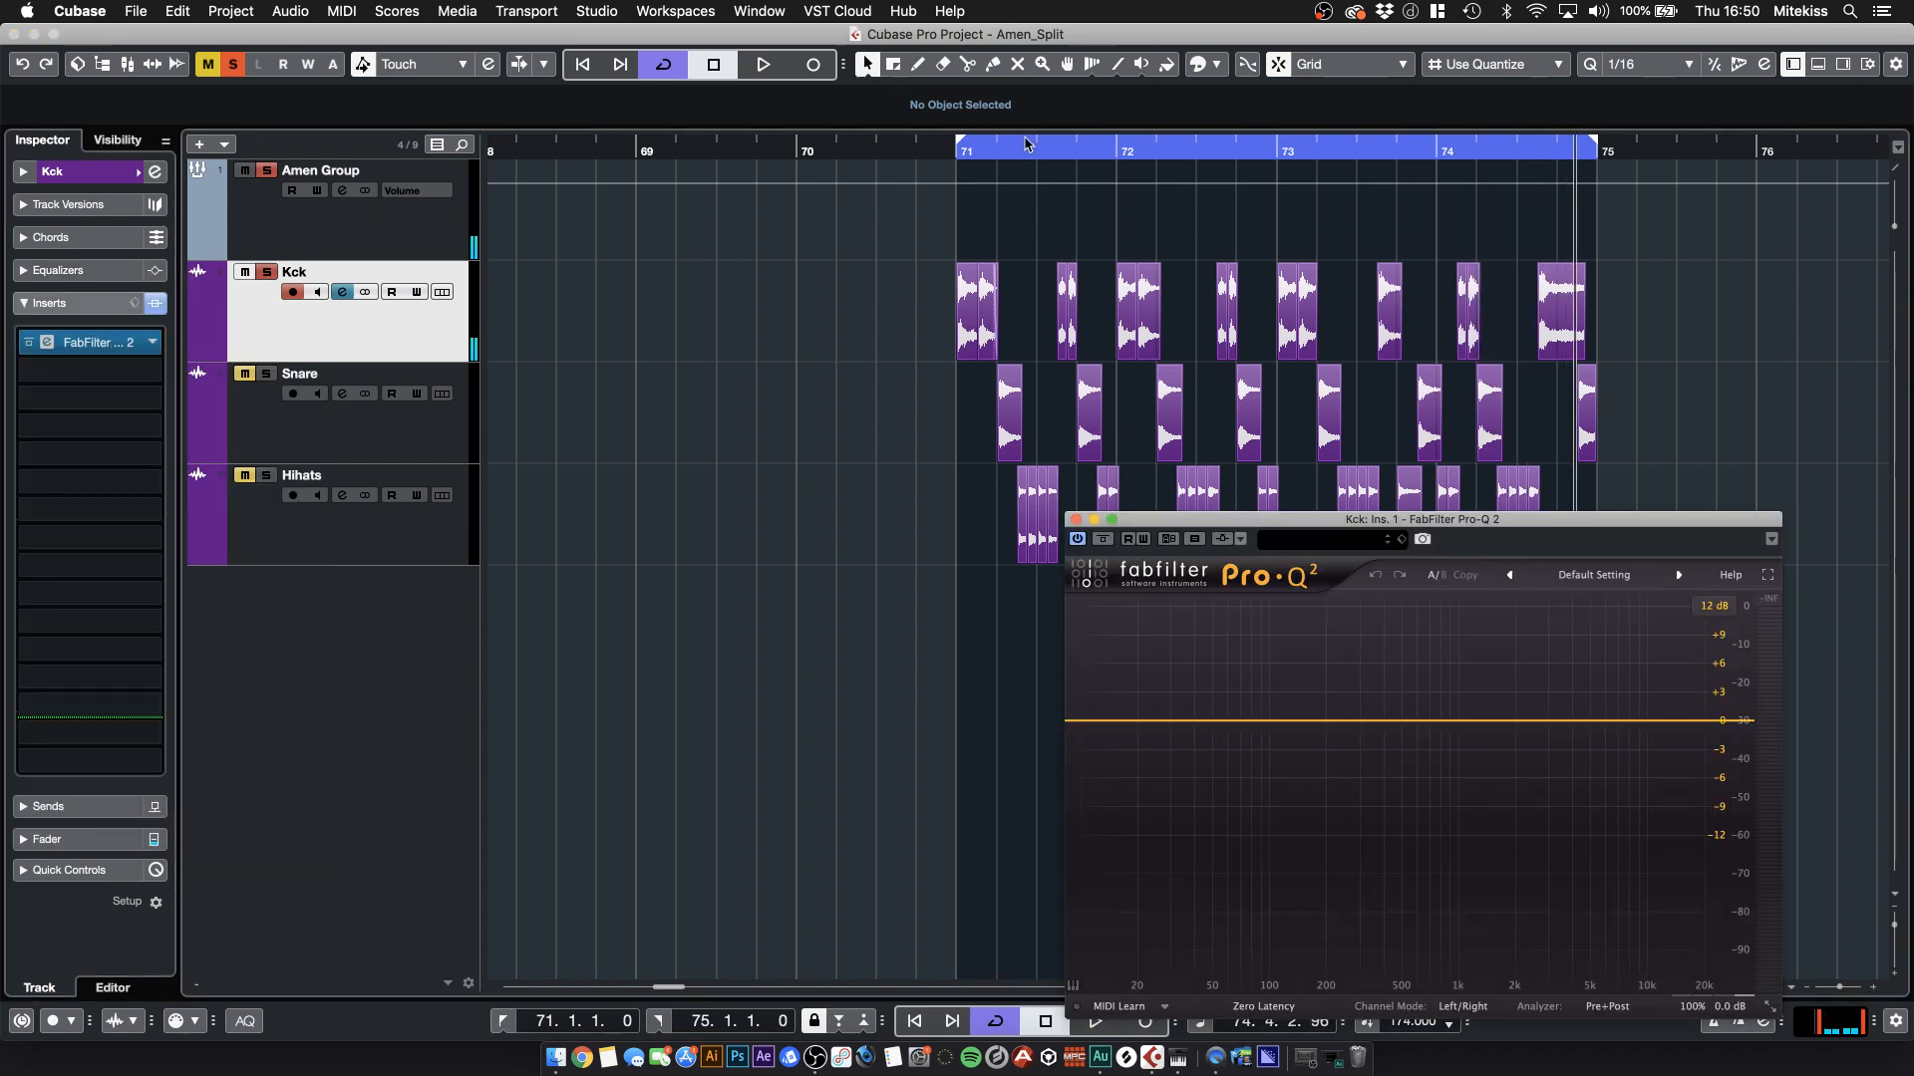
left_click_drag(1404, 516, 475, 207)
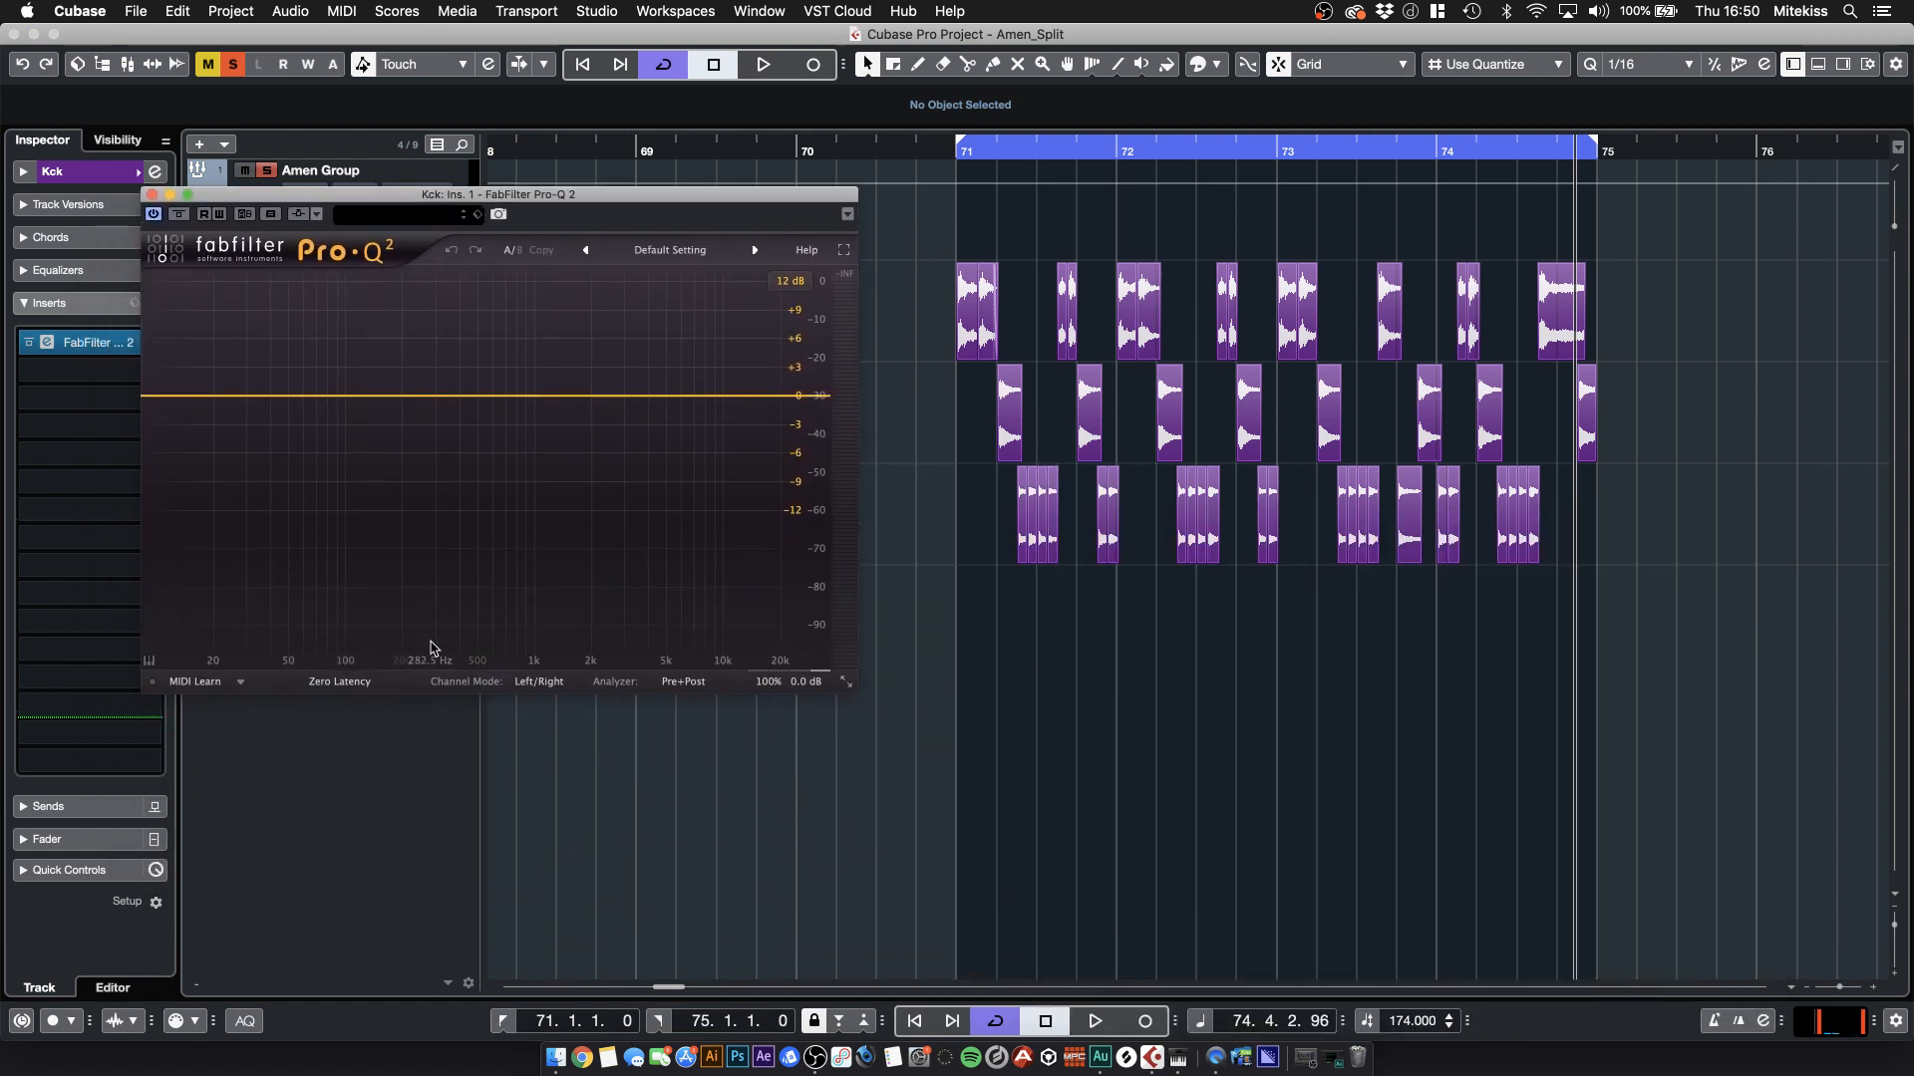
- Add a bell boost of about 1.9 dB at 110 Hz and a 24 dB/oct low shelf of -30 dB at about 40.5 Hz, Q 0.827
left_click_drag(346, 401, 360, 384)
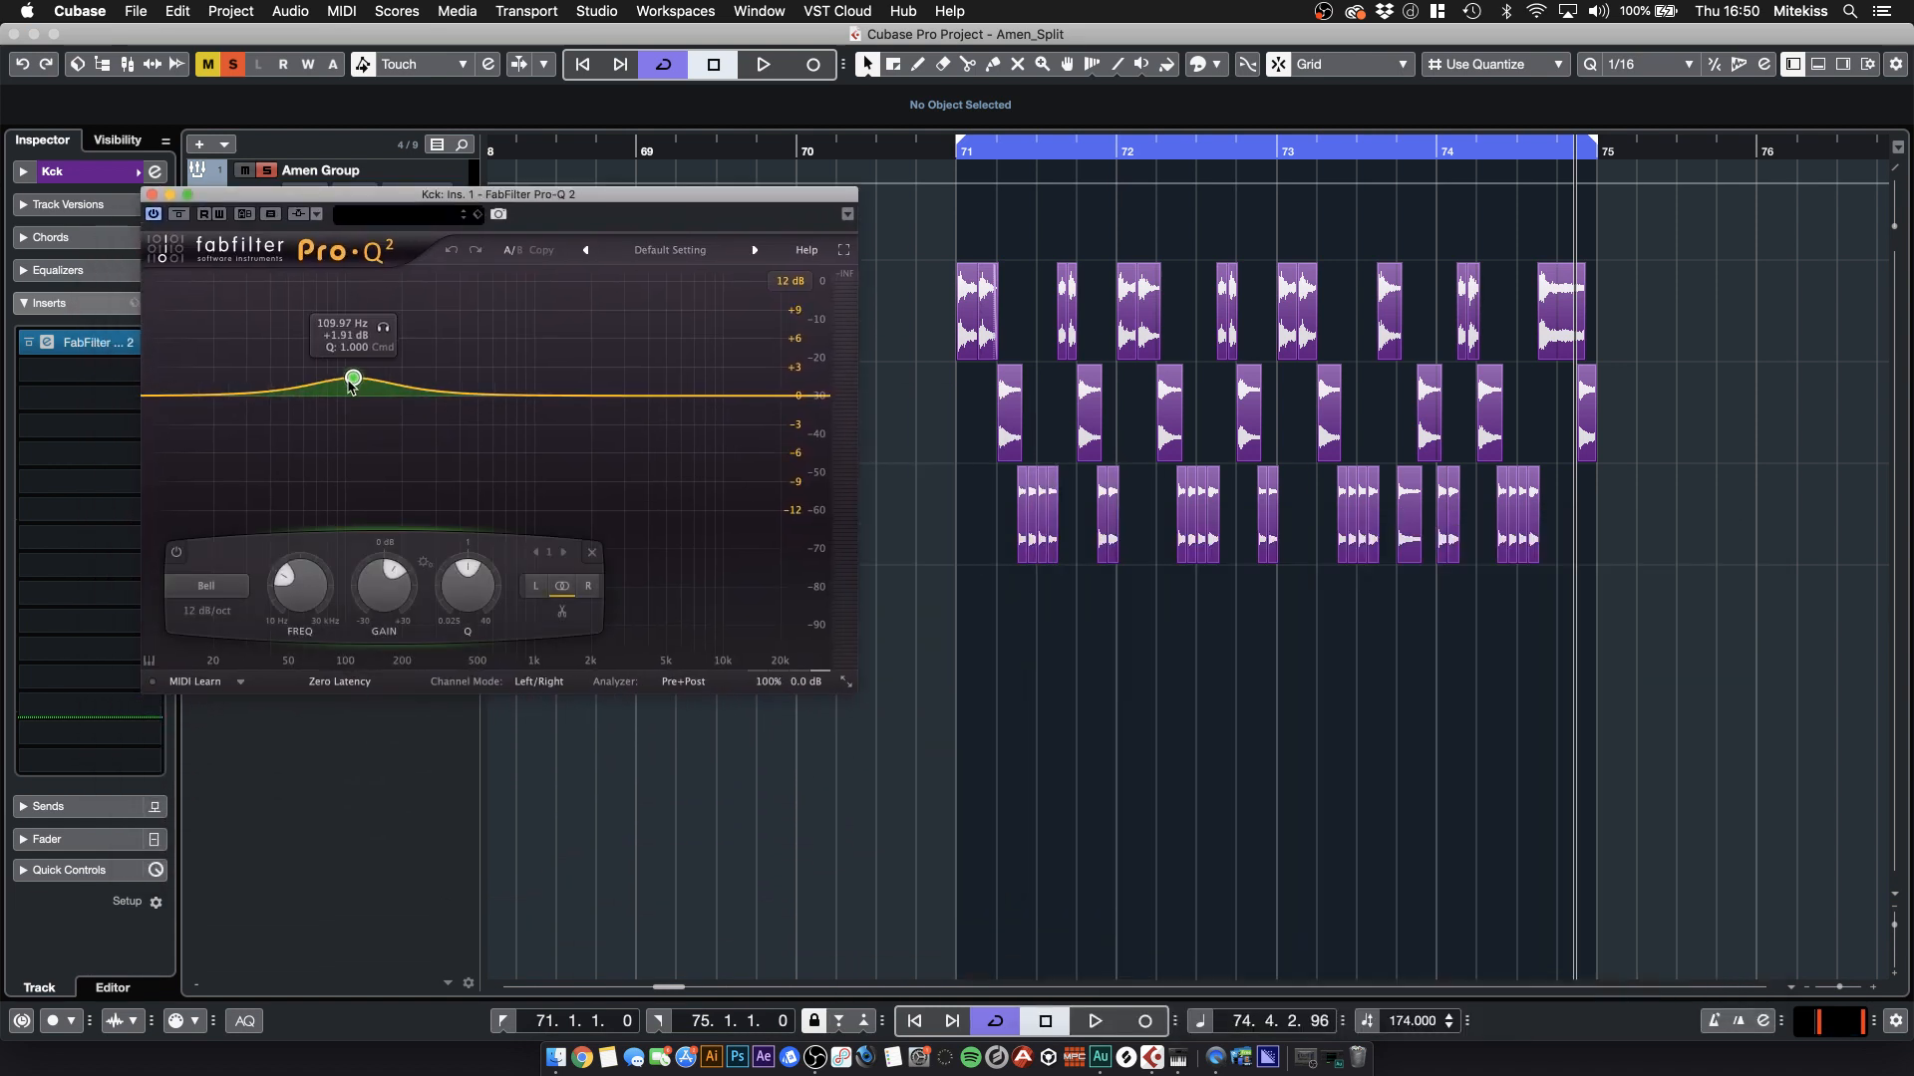
left_click_drag(159, 395, 156, 445)
left_click(189, 612)
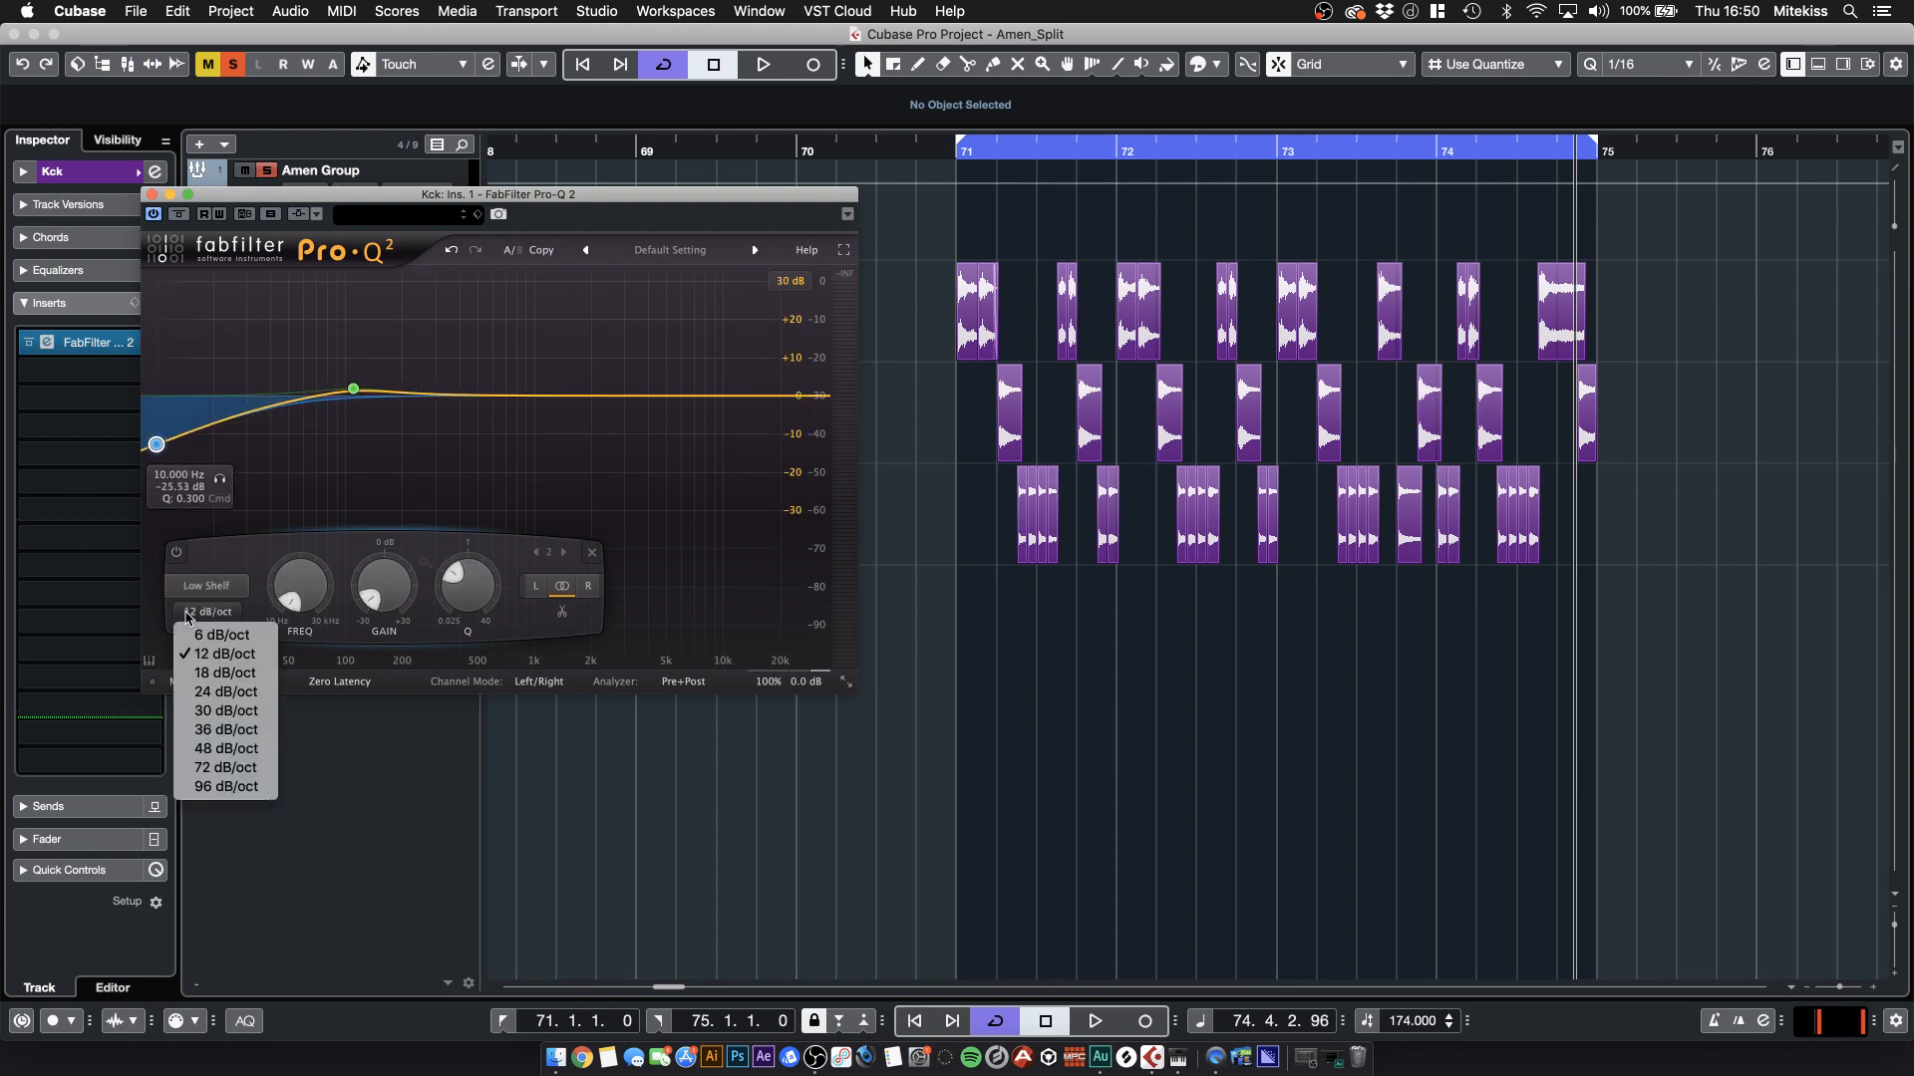
left_click(239, 692)
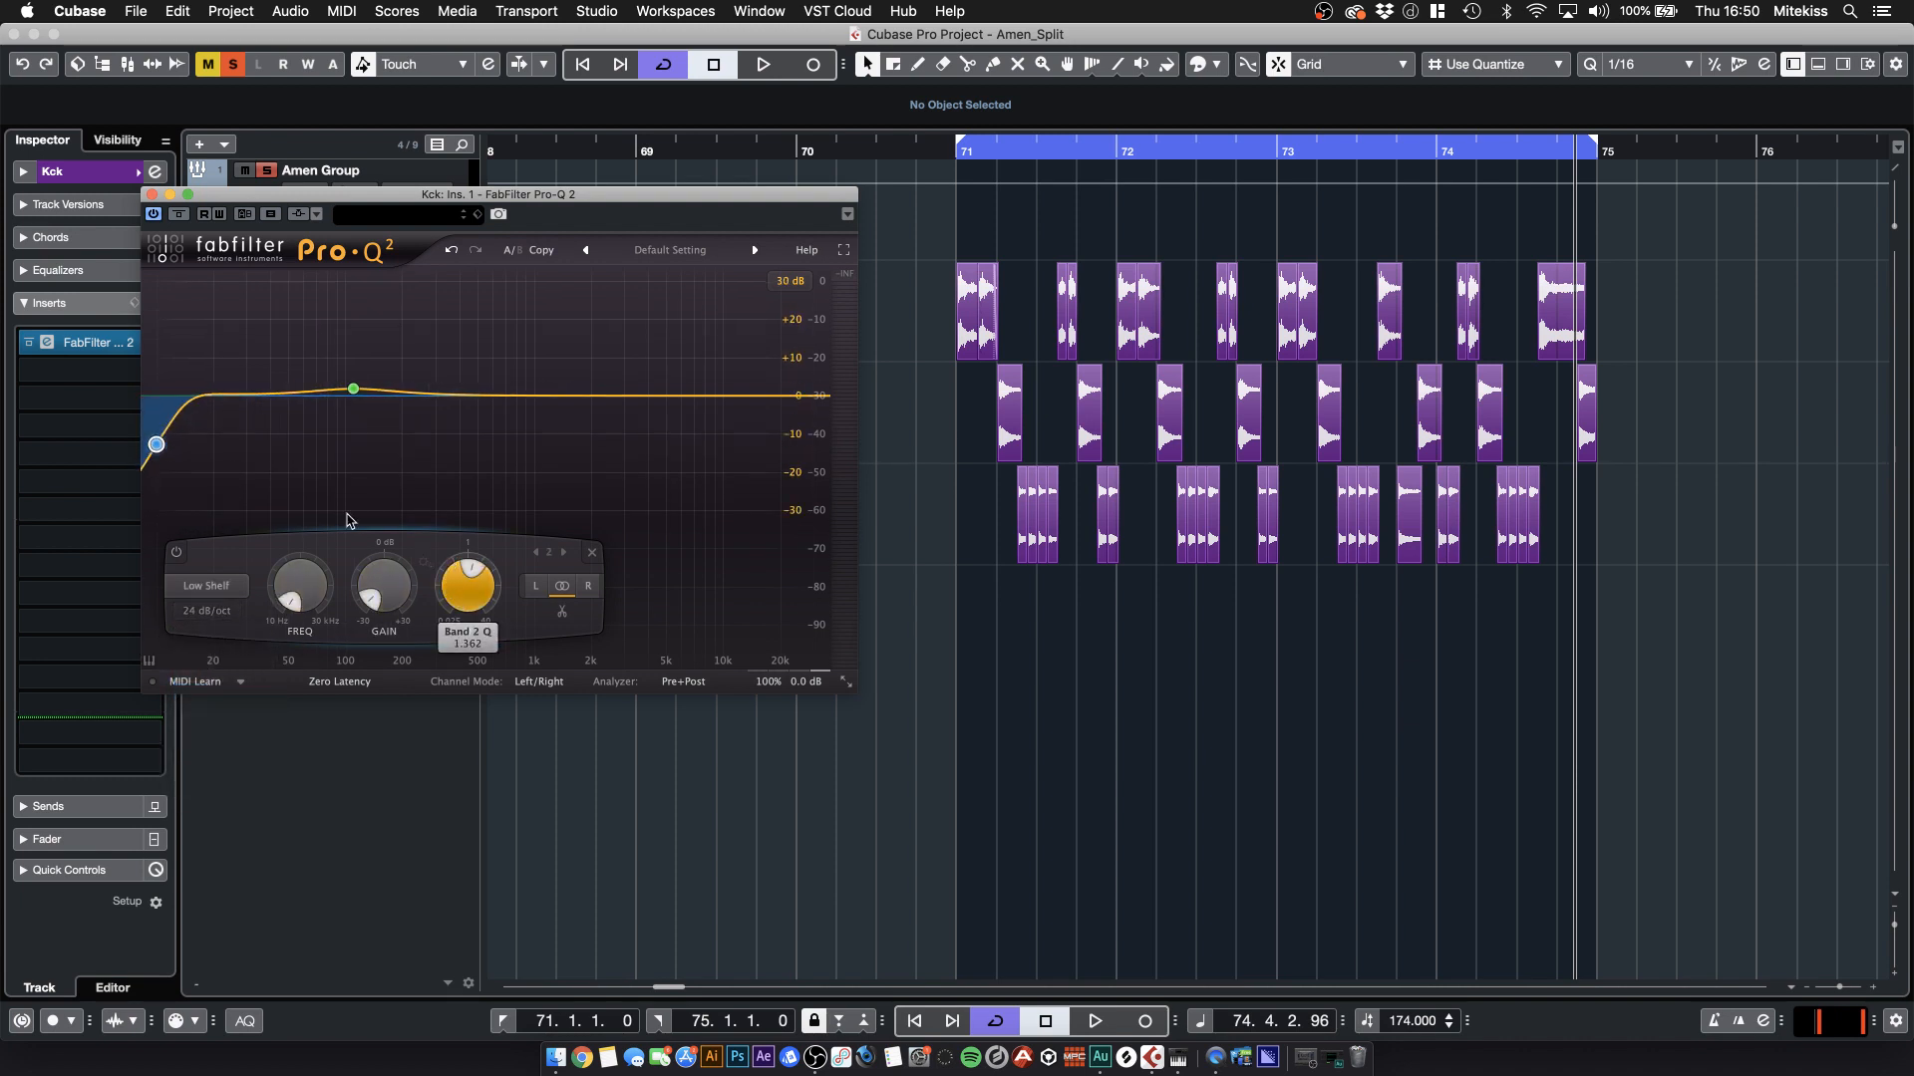
left_click_drag(157, 445, 252, 581)
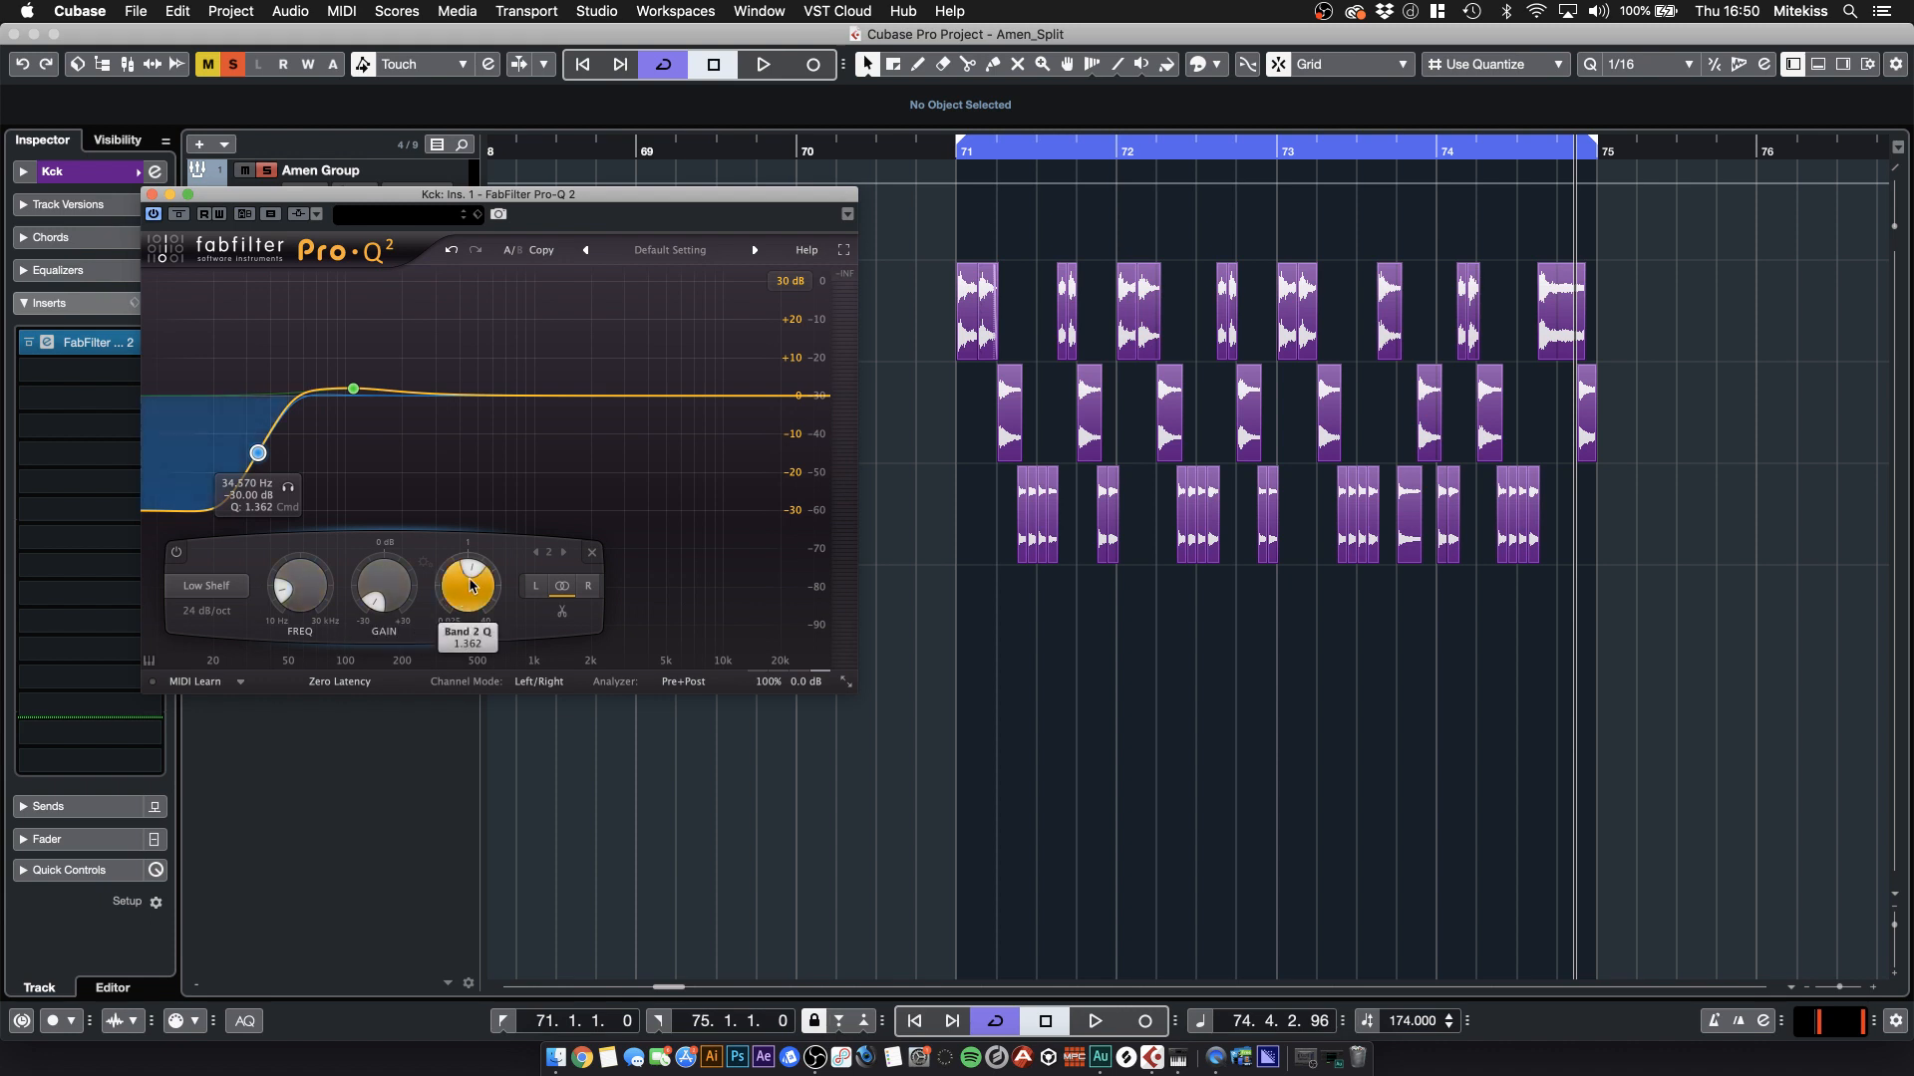
left_click_drag(438, 585, 427, 610)
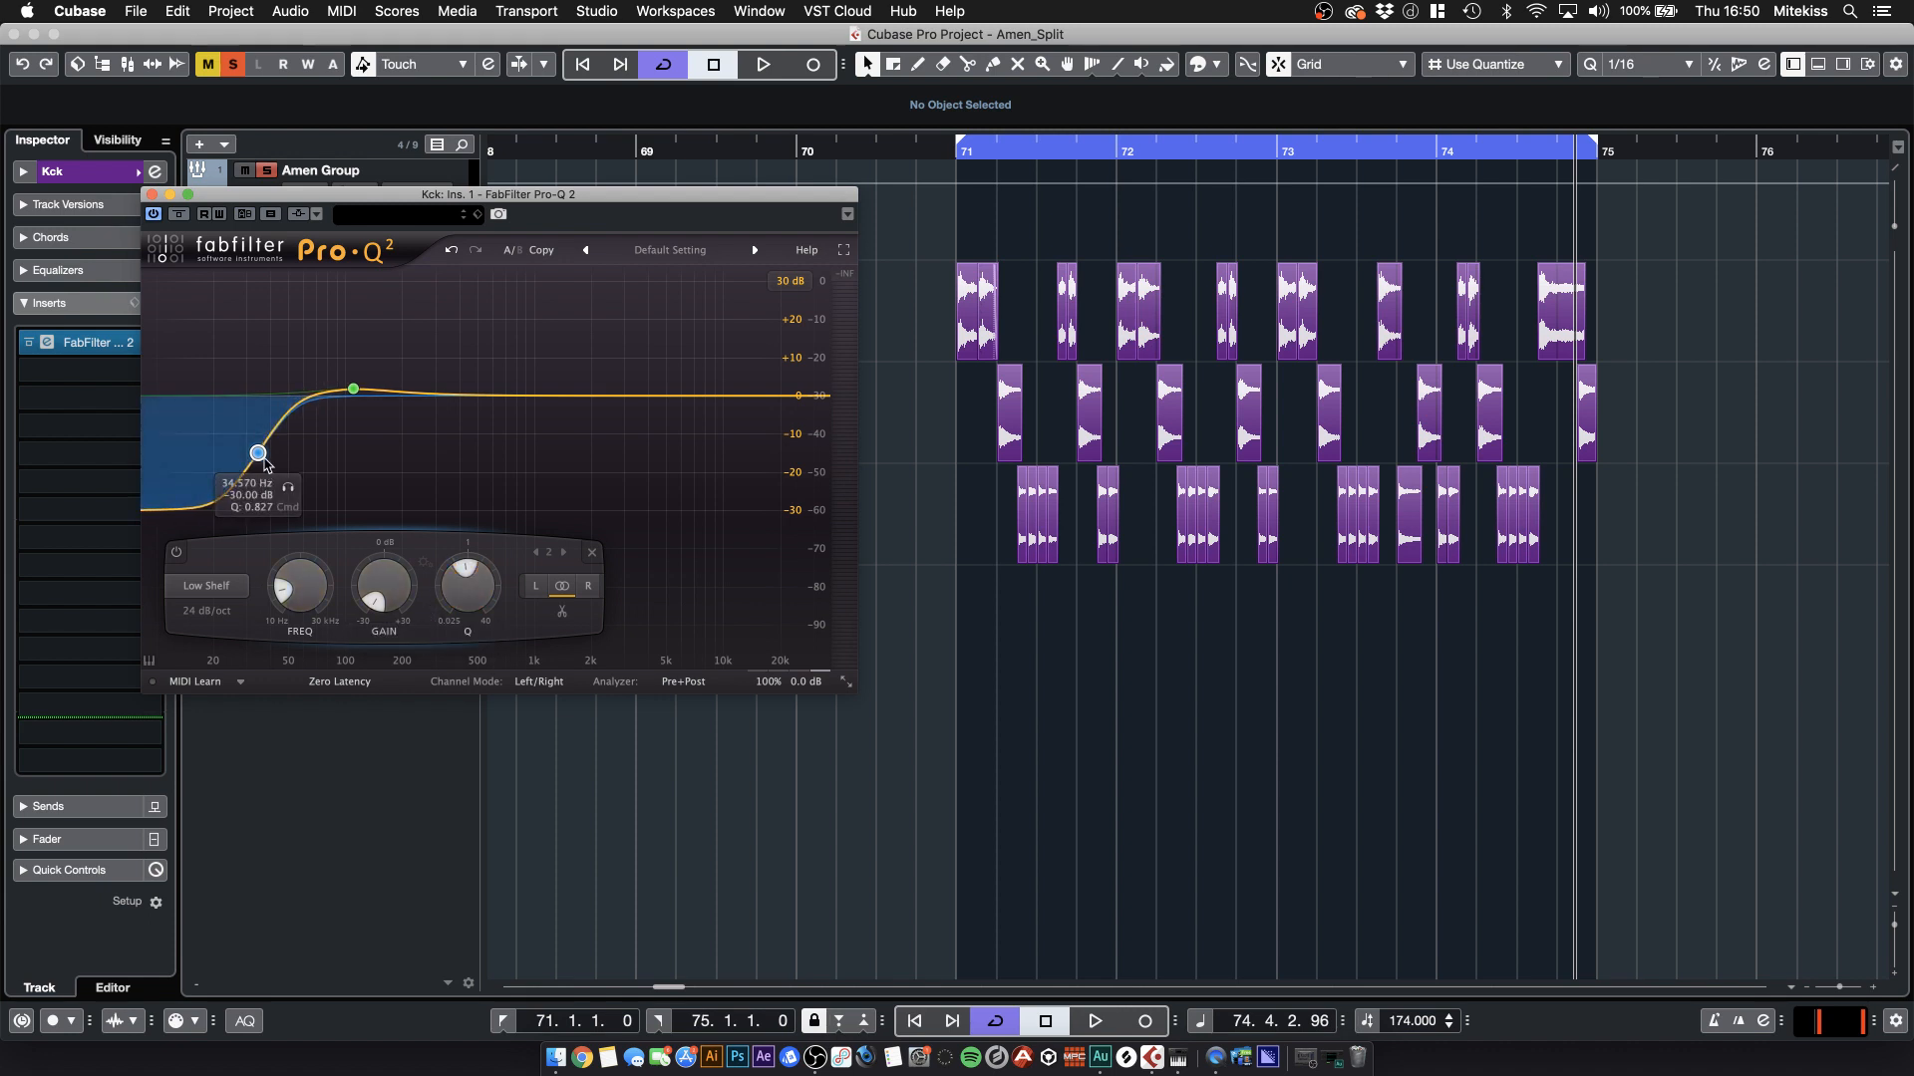
left_click_drag(259, 455, 263, 456)
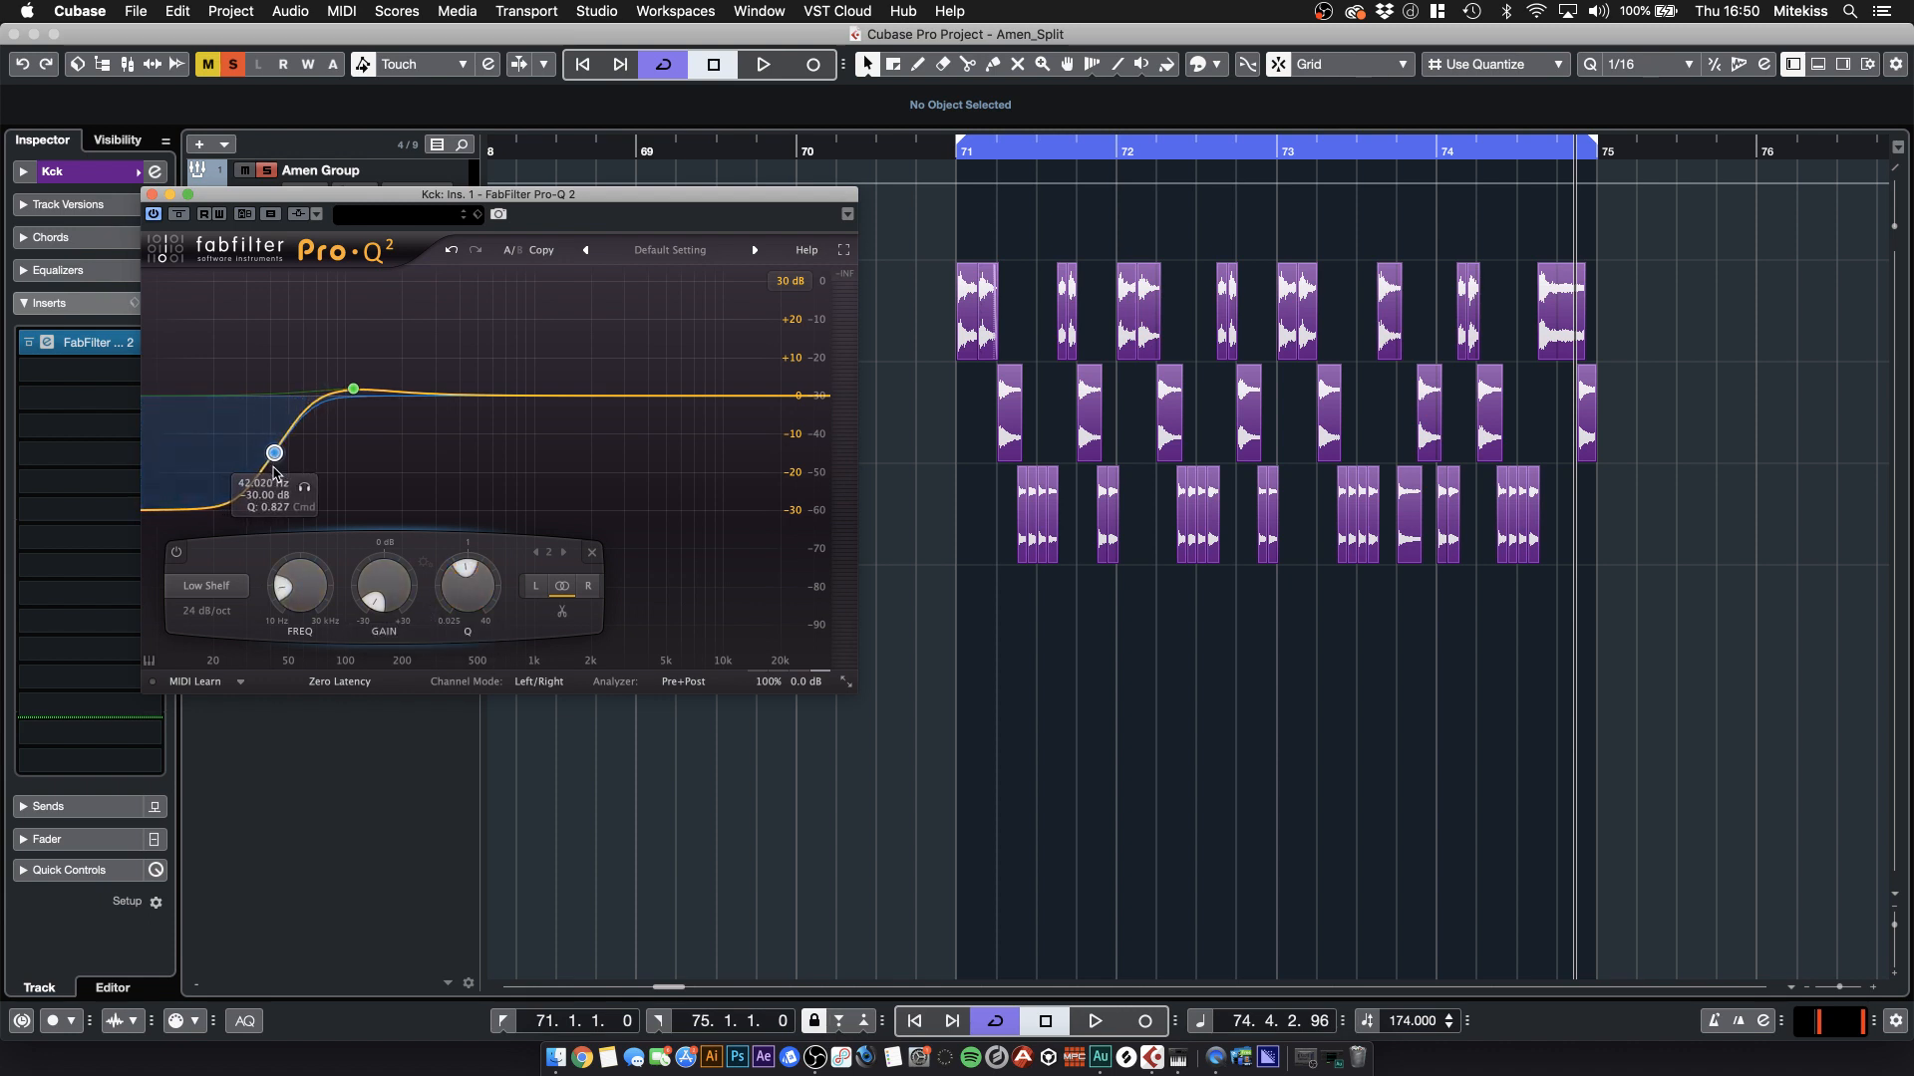
mouse_move(276, 475)
left_mouse_down()
mouse_move(293, 476)
mouse_move(269, 478)
left_mouse_up()
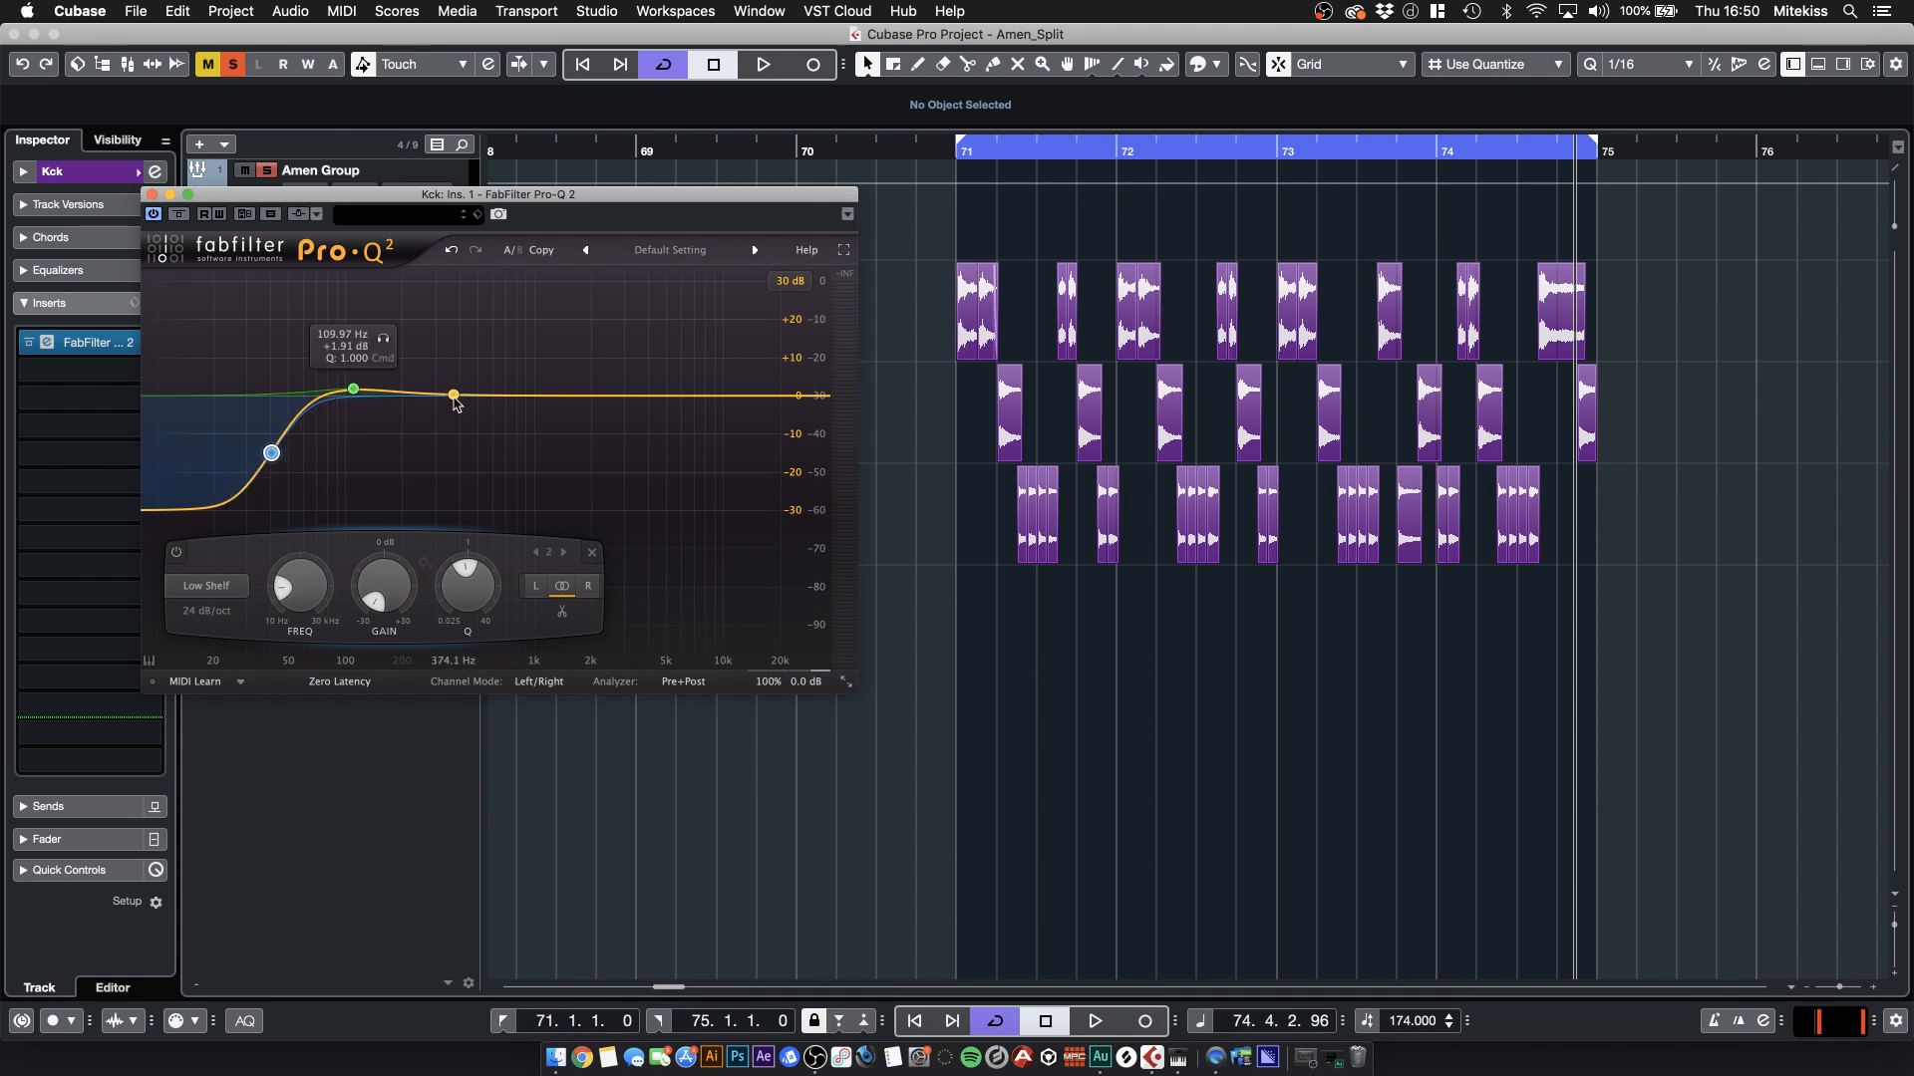
- Add a narrow bell cut of about -9.2 dB with Q 4.25 slightly below 390 Hz
left_click_drag(455, 399, 457, 430)
left_click_drag(542, 578, 544, 555)
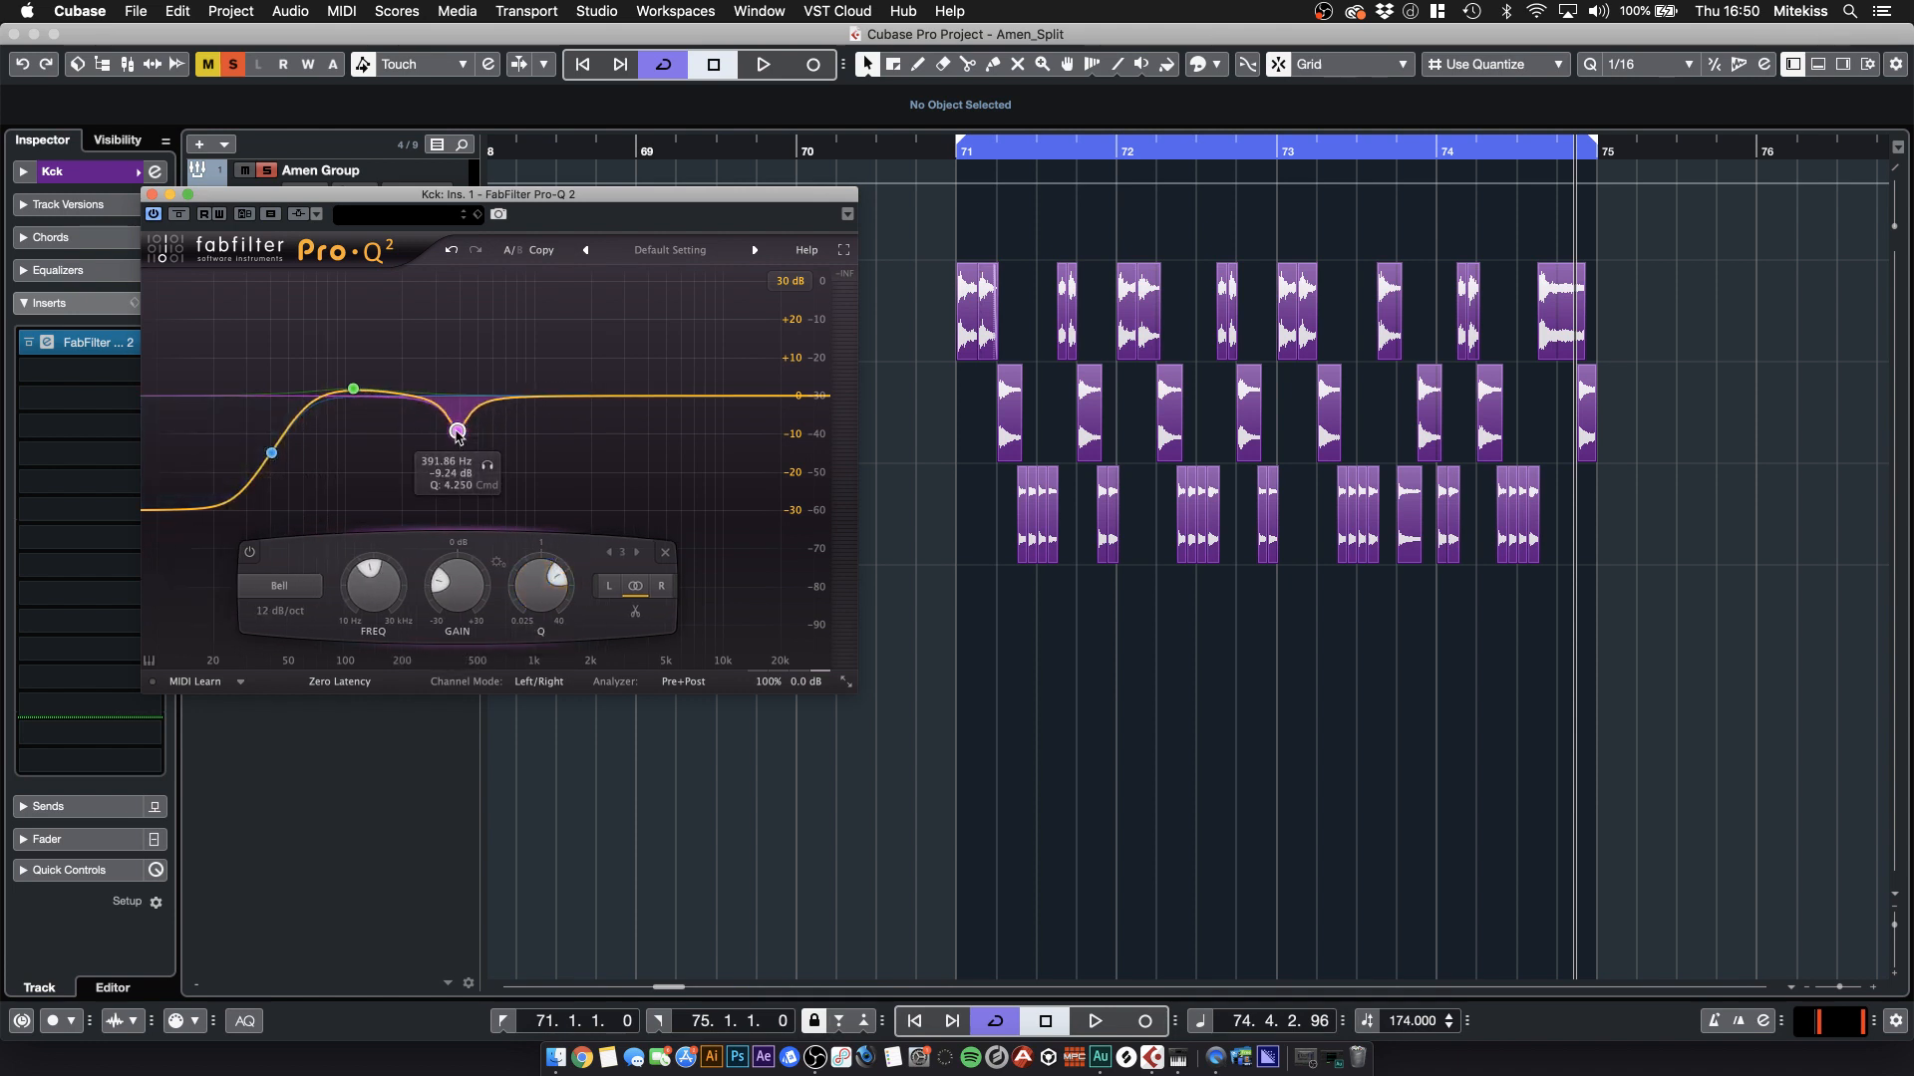
left_click_drag(458, 432, 447, 432)
- Try the Low Cut shape on the lowest EQ band and restore Low Shelf
left_click(271, 453)
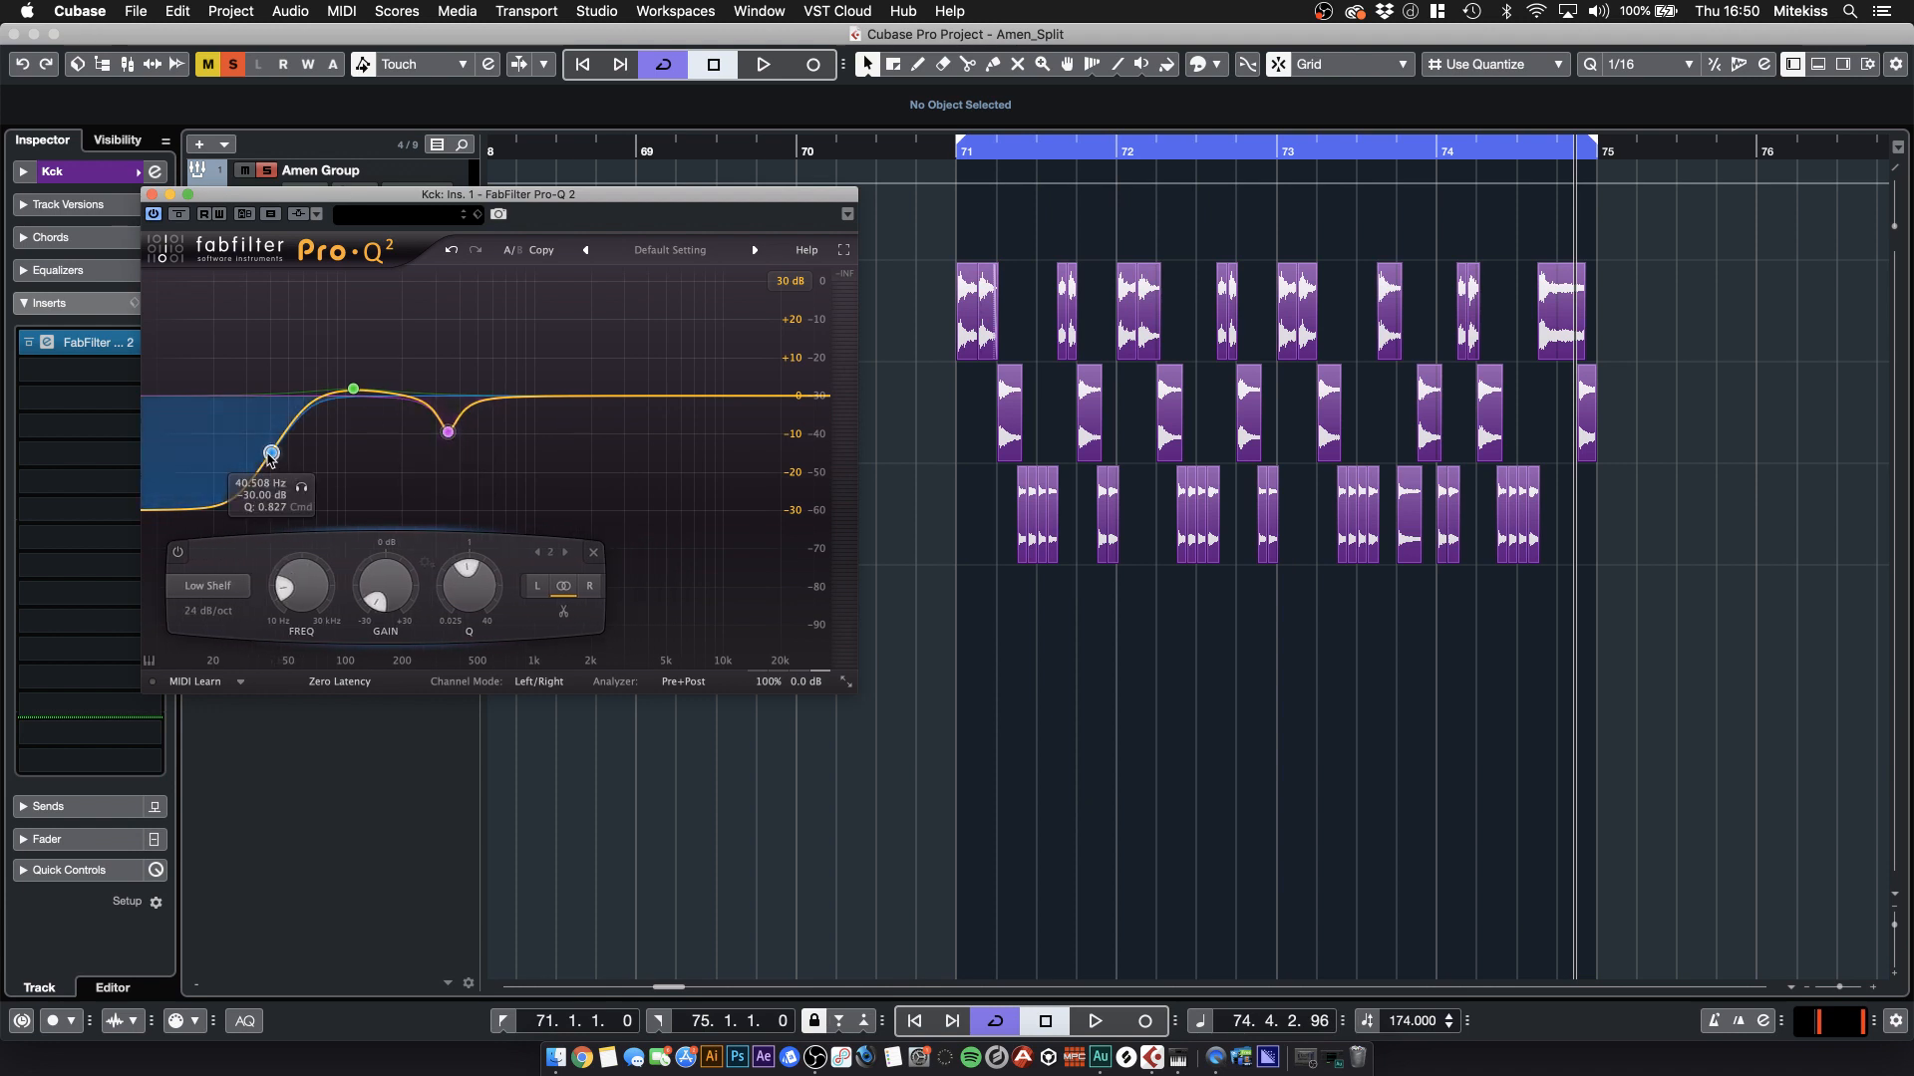
left_click(242, 585)
left_click(230, 649)
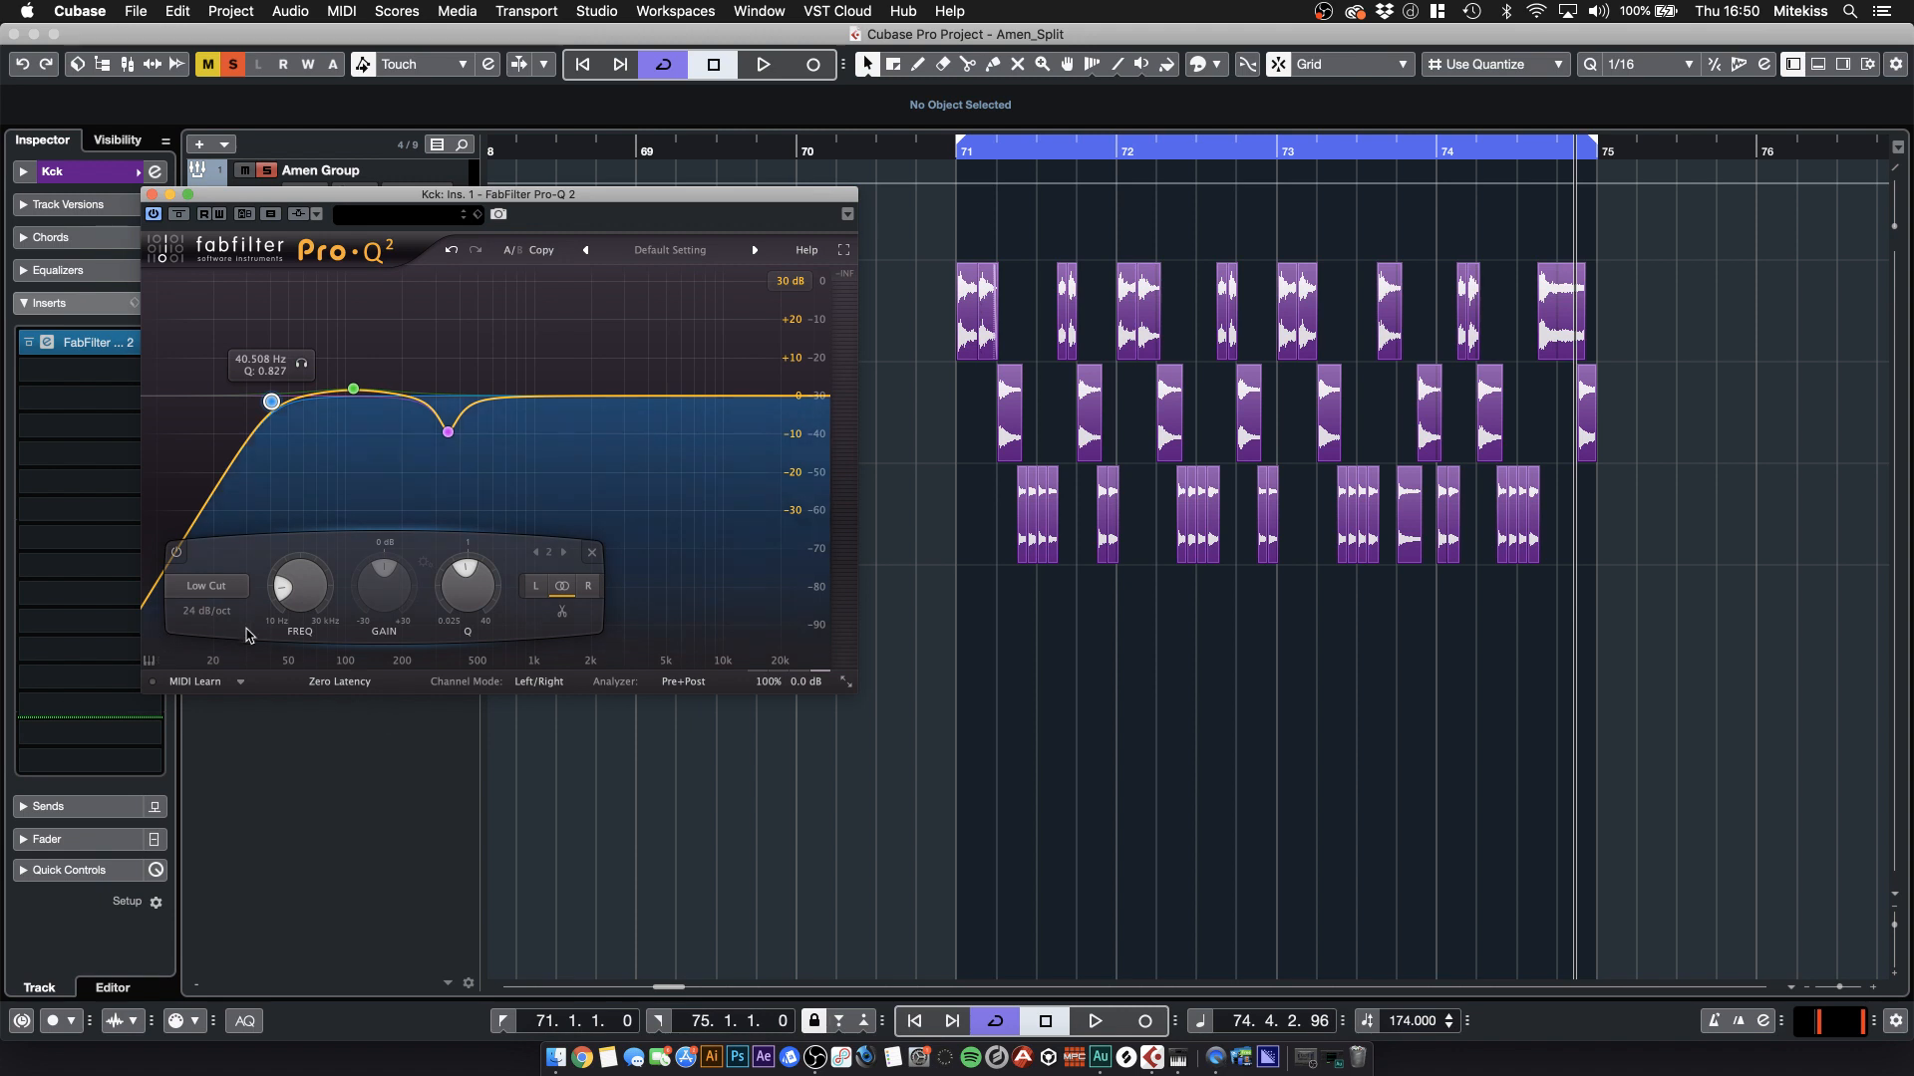
left_click(223, 588)
left_click(222, 633)
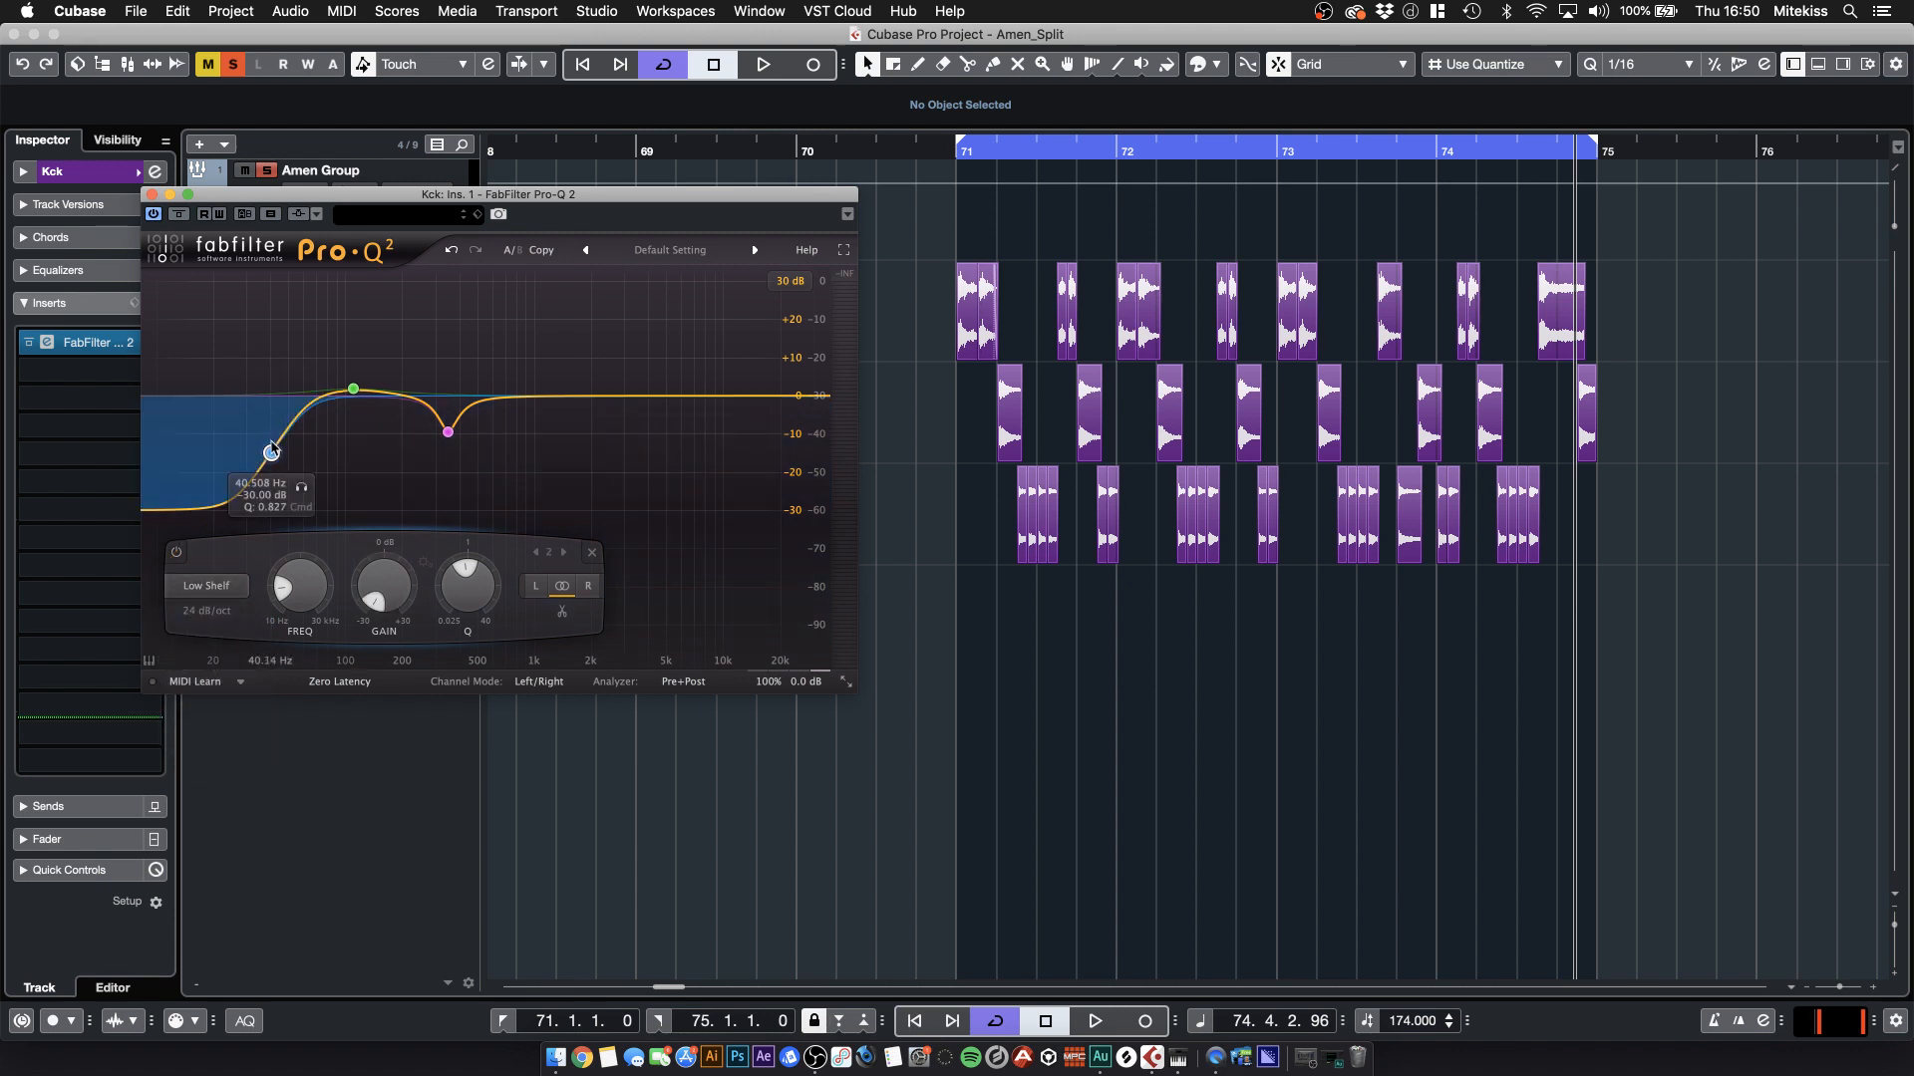
- Strengthen the low bell boost and shift it slightly above 110 Hz while auditioning the looped kicks
key("space")
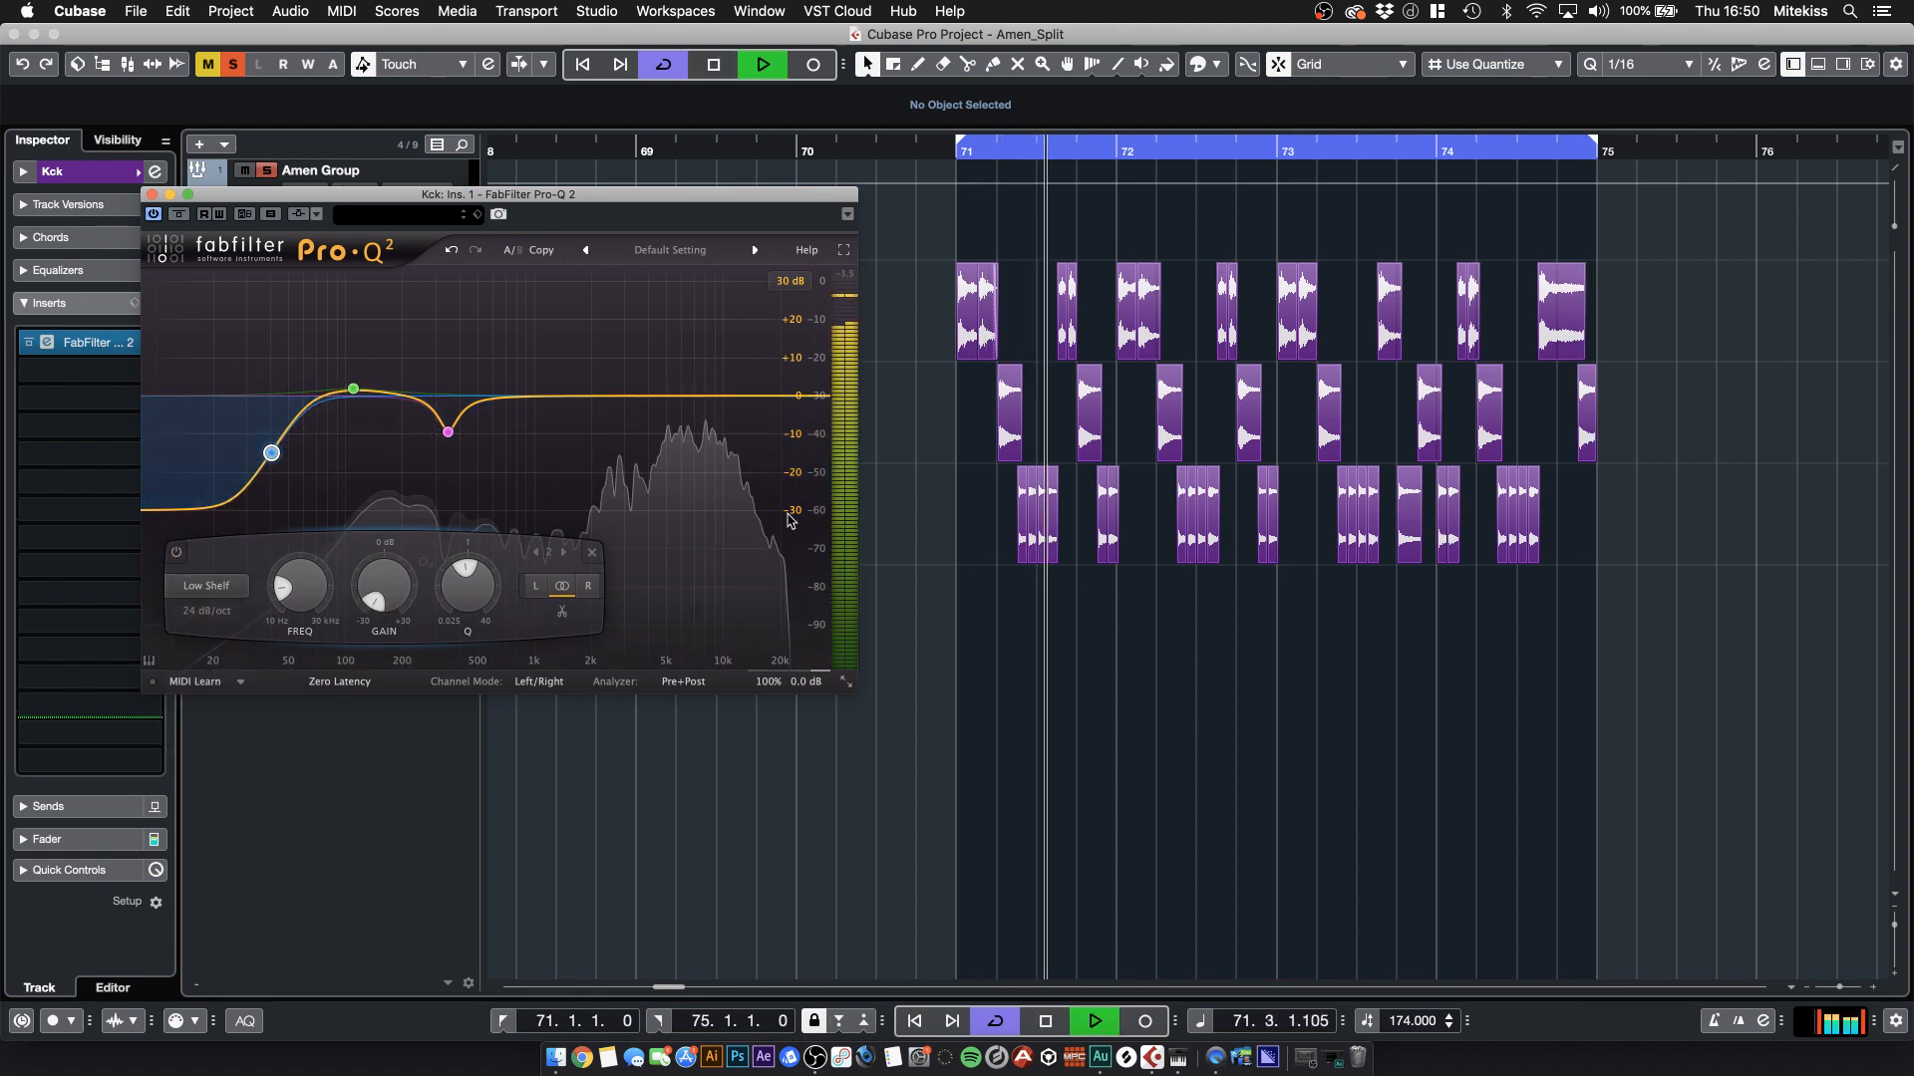
key("space")
left_click_drag(353, 388, 364, 382)
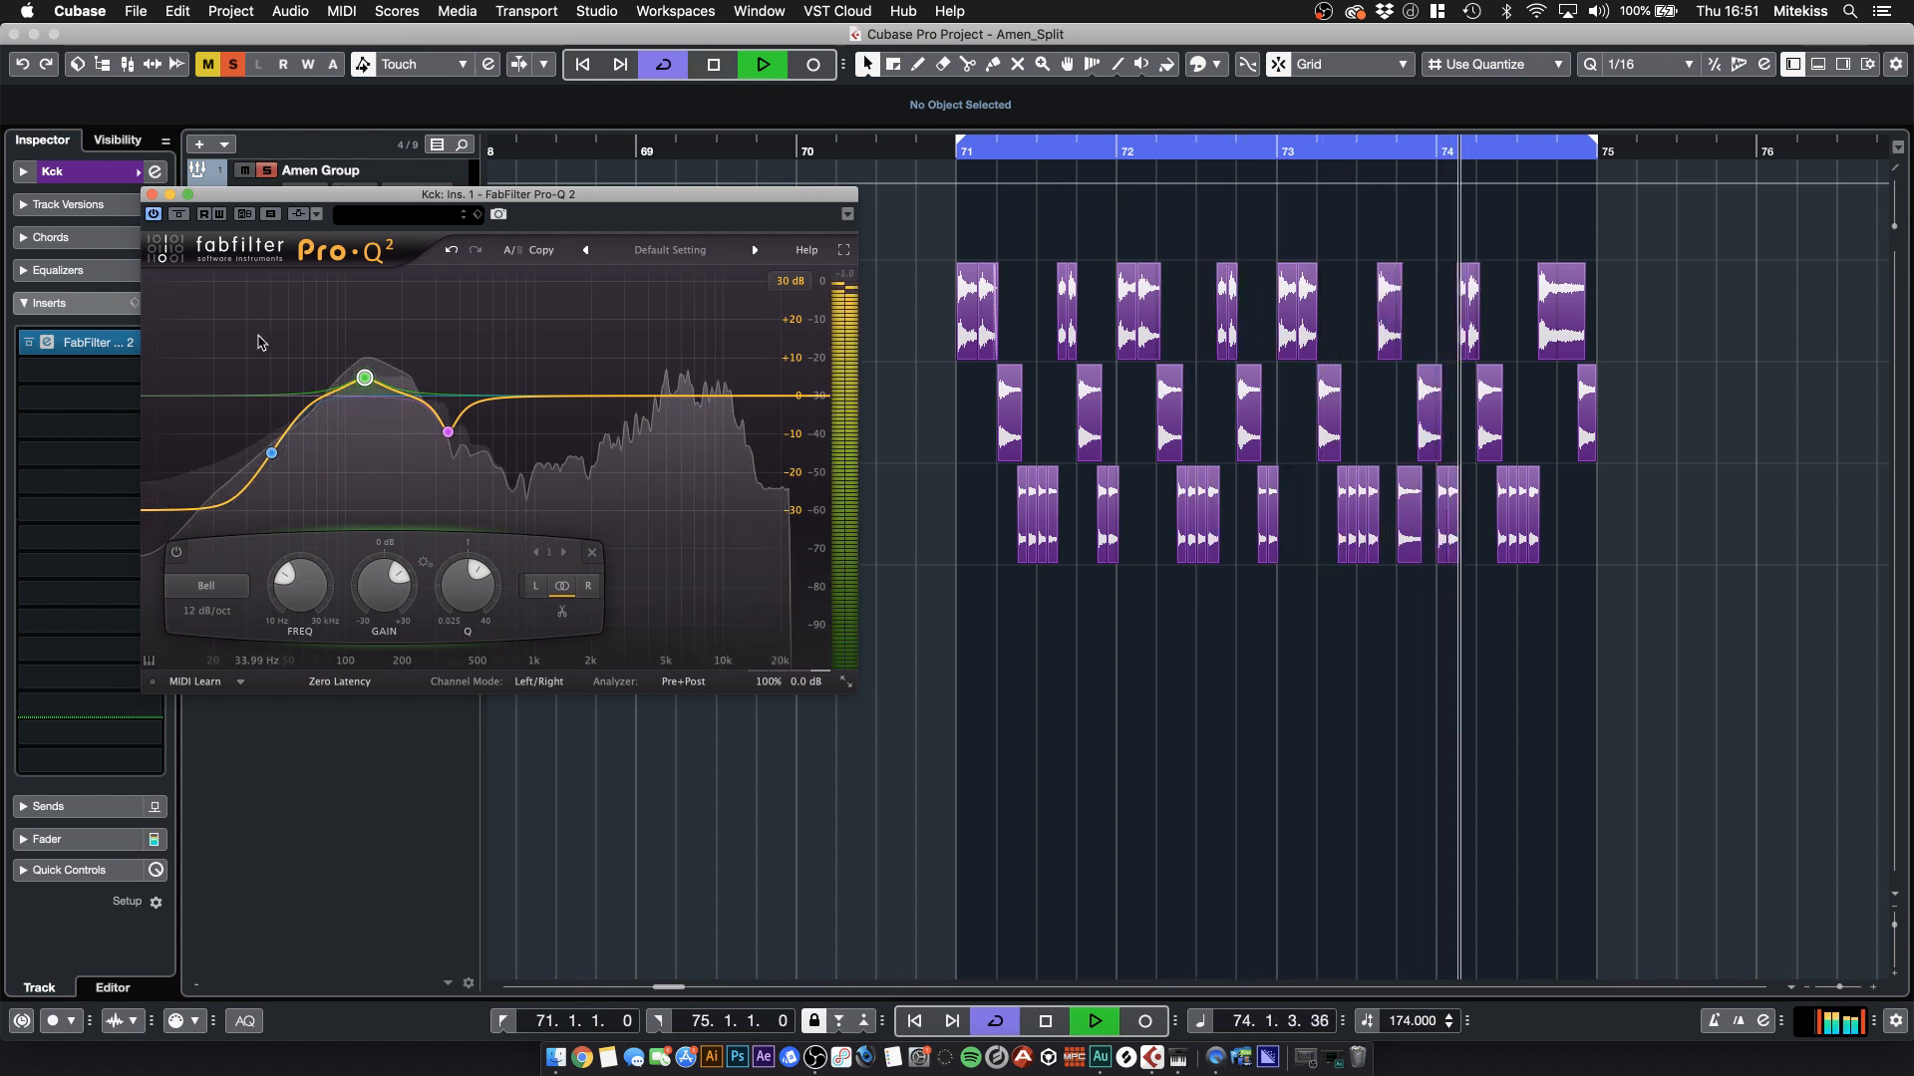
key("space")
- Move the narrow cut to about 255 Hz at -10.3 dB and the low shelf to about 48 Hz during playback
left_click_drag(448, 432, 423, 438)
key("space")
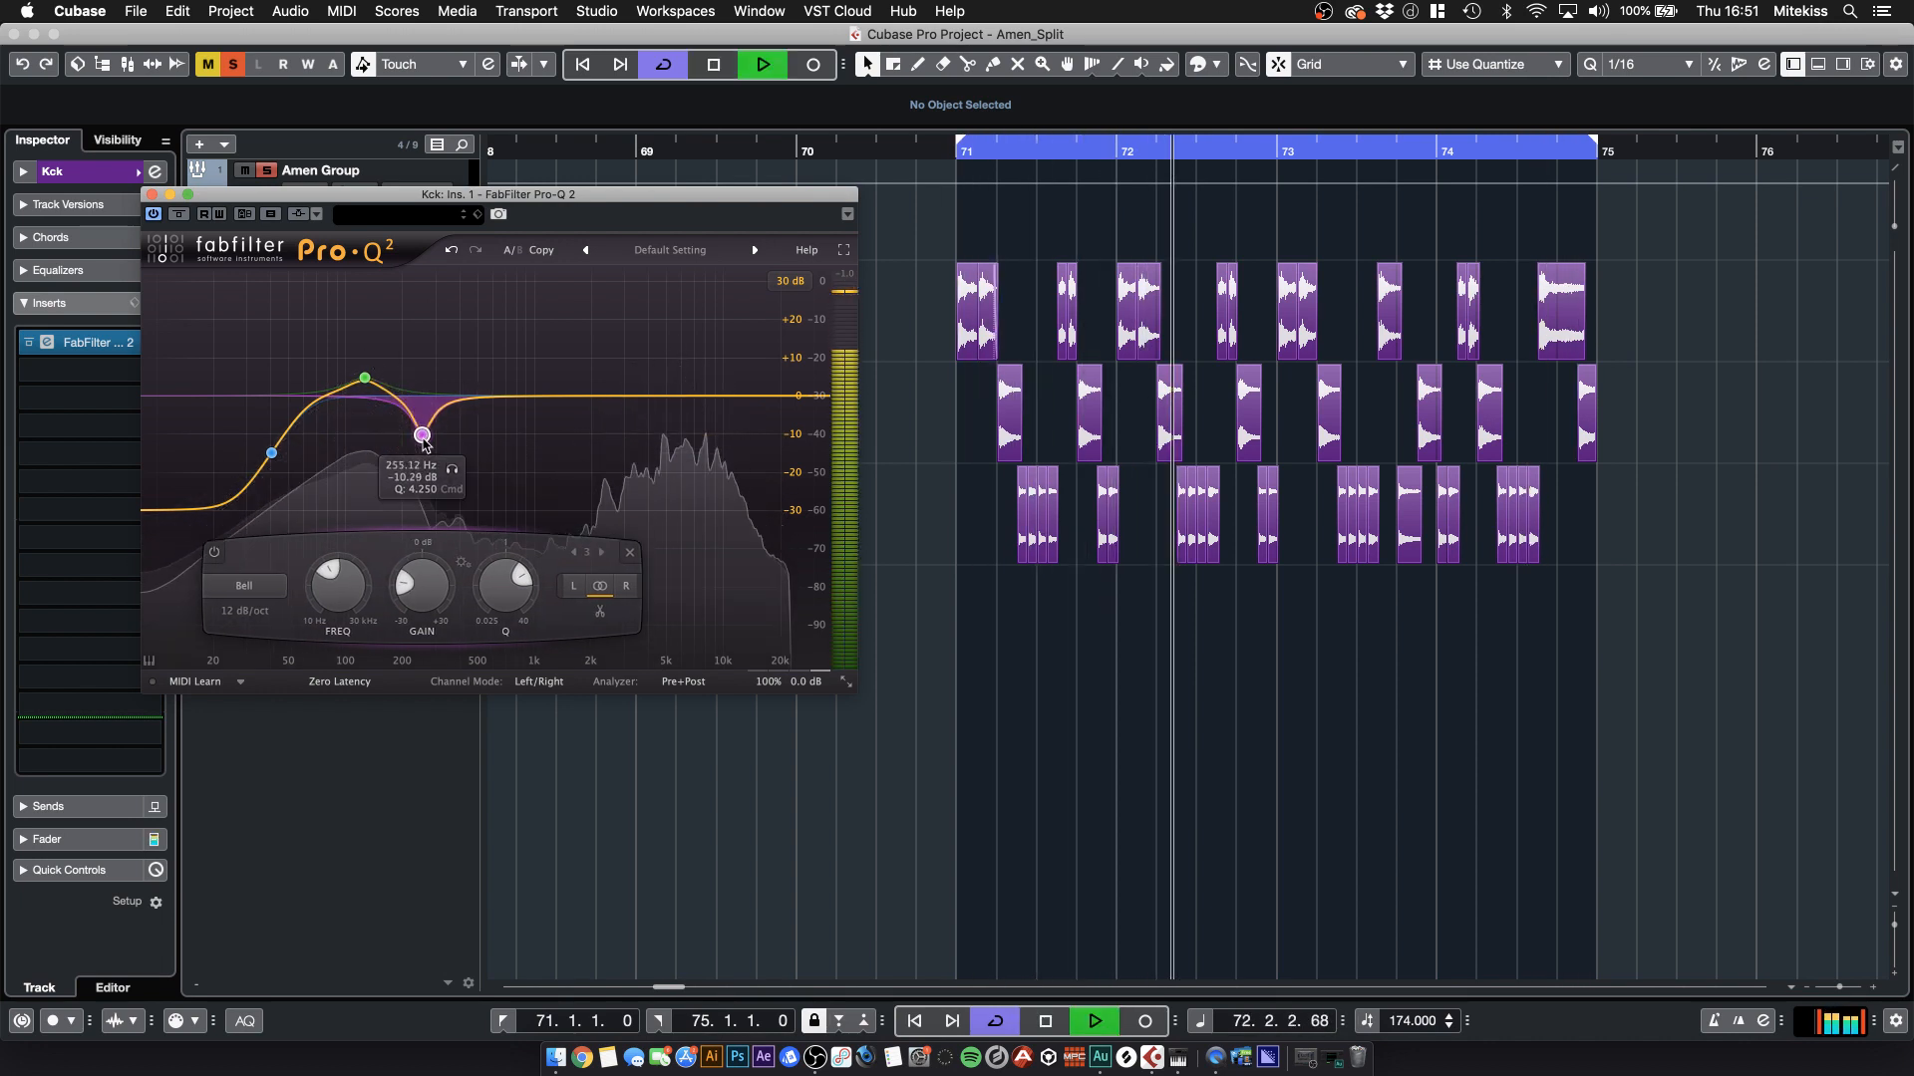
left_click_drag(265, 457, 287, 465)
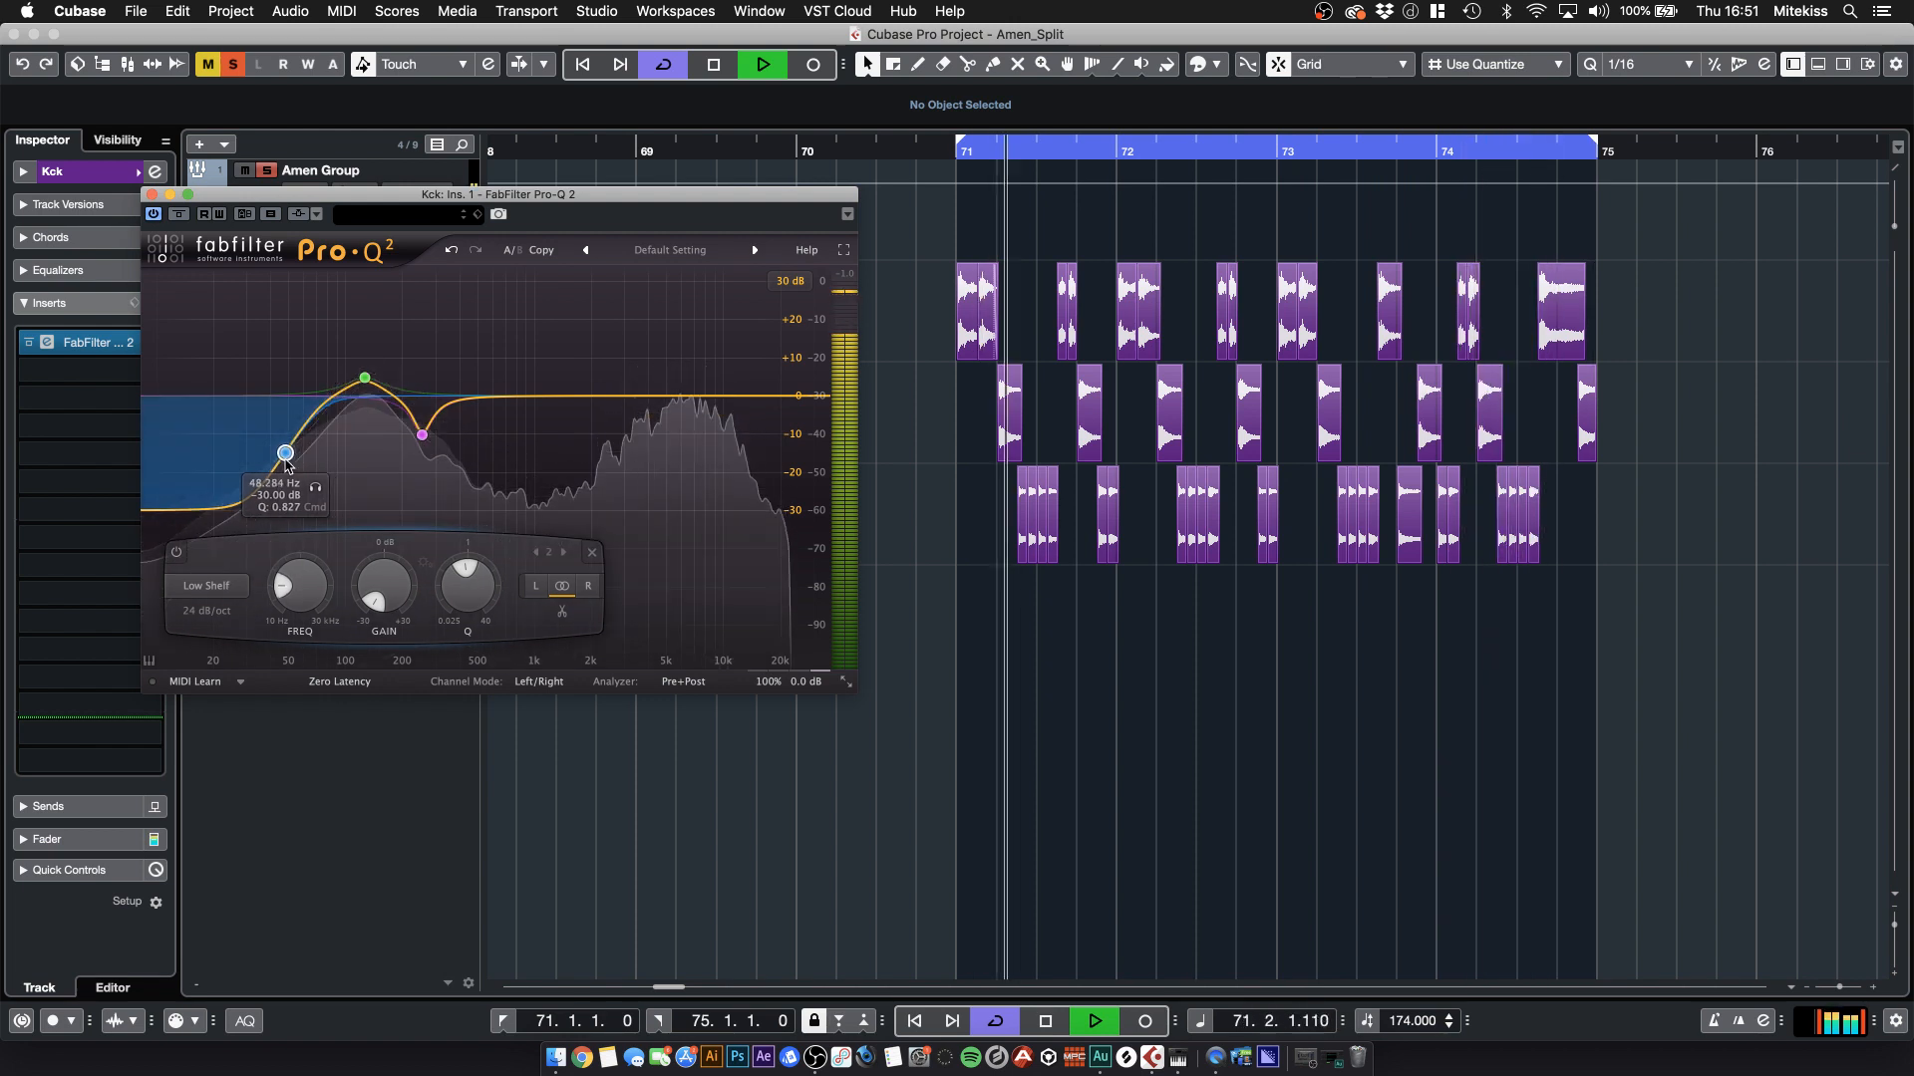
key("space")
- Add a second bell cut slightly below 565 Hz, narrow its Q, audition the kicks, and close the equalizer
left_click_drag(422, 439, 488, 429)
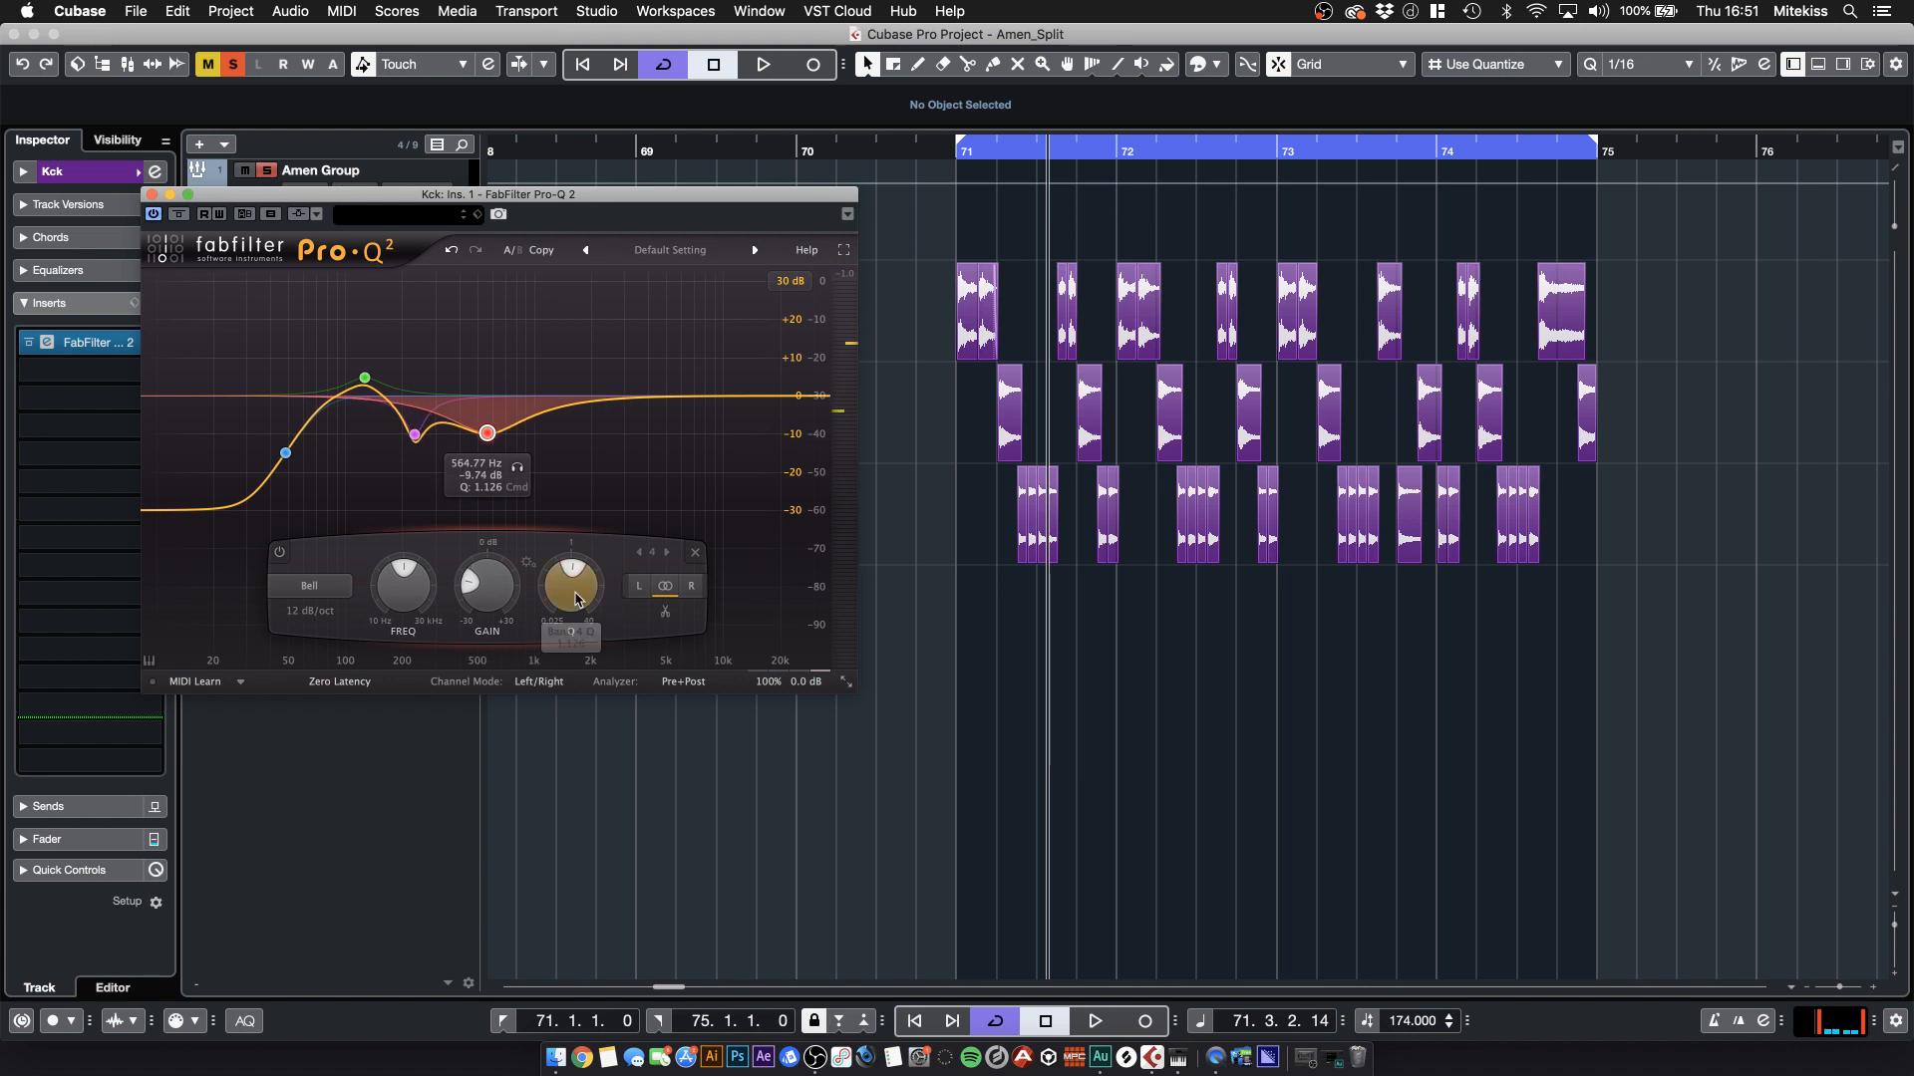
left_click_drag(576, 598, 586, 547)
left_click_drag(489, 438, 485, 438)
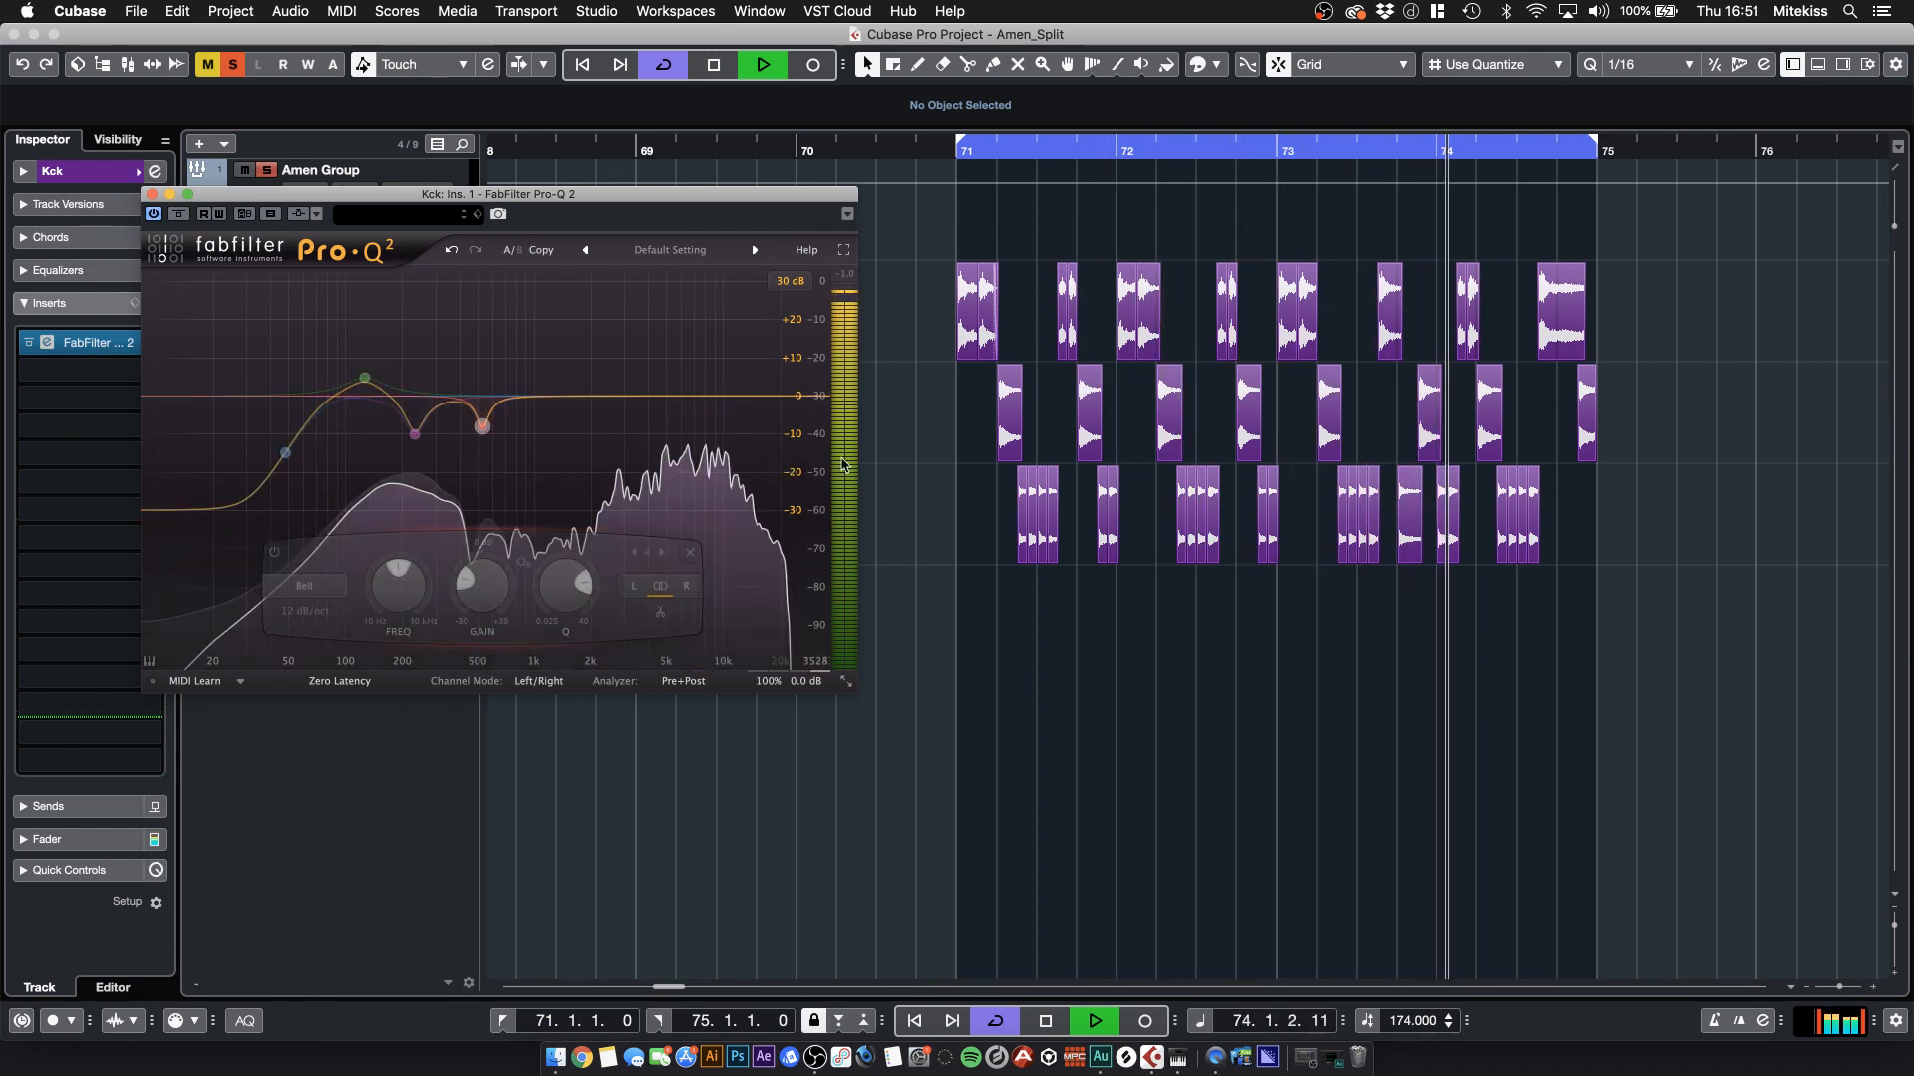
key("space")
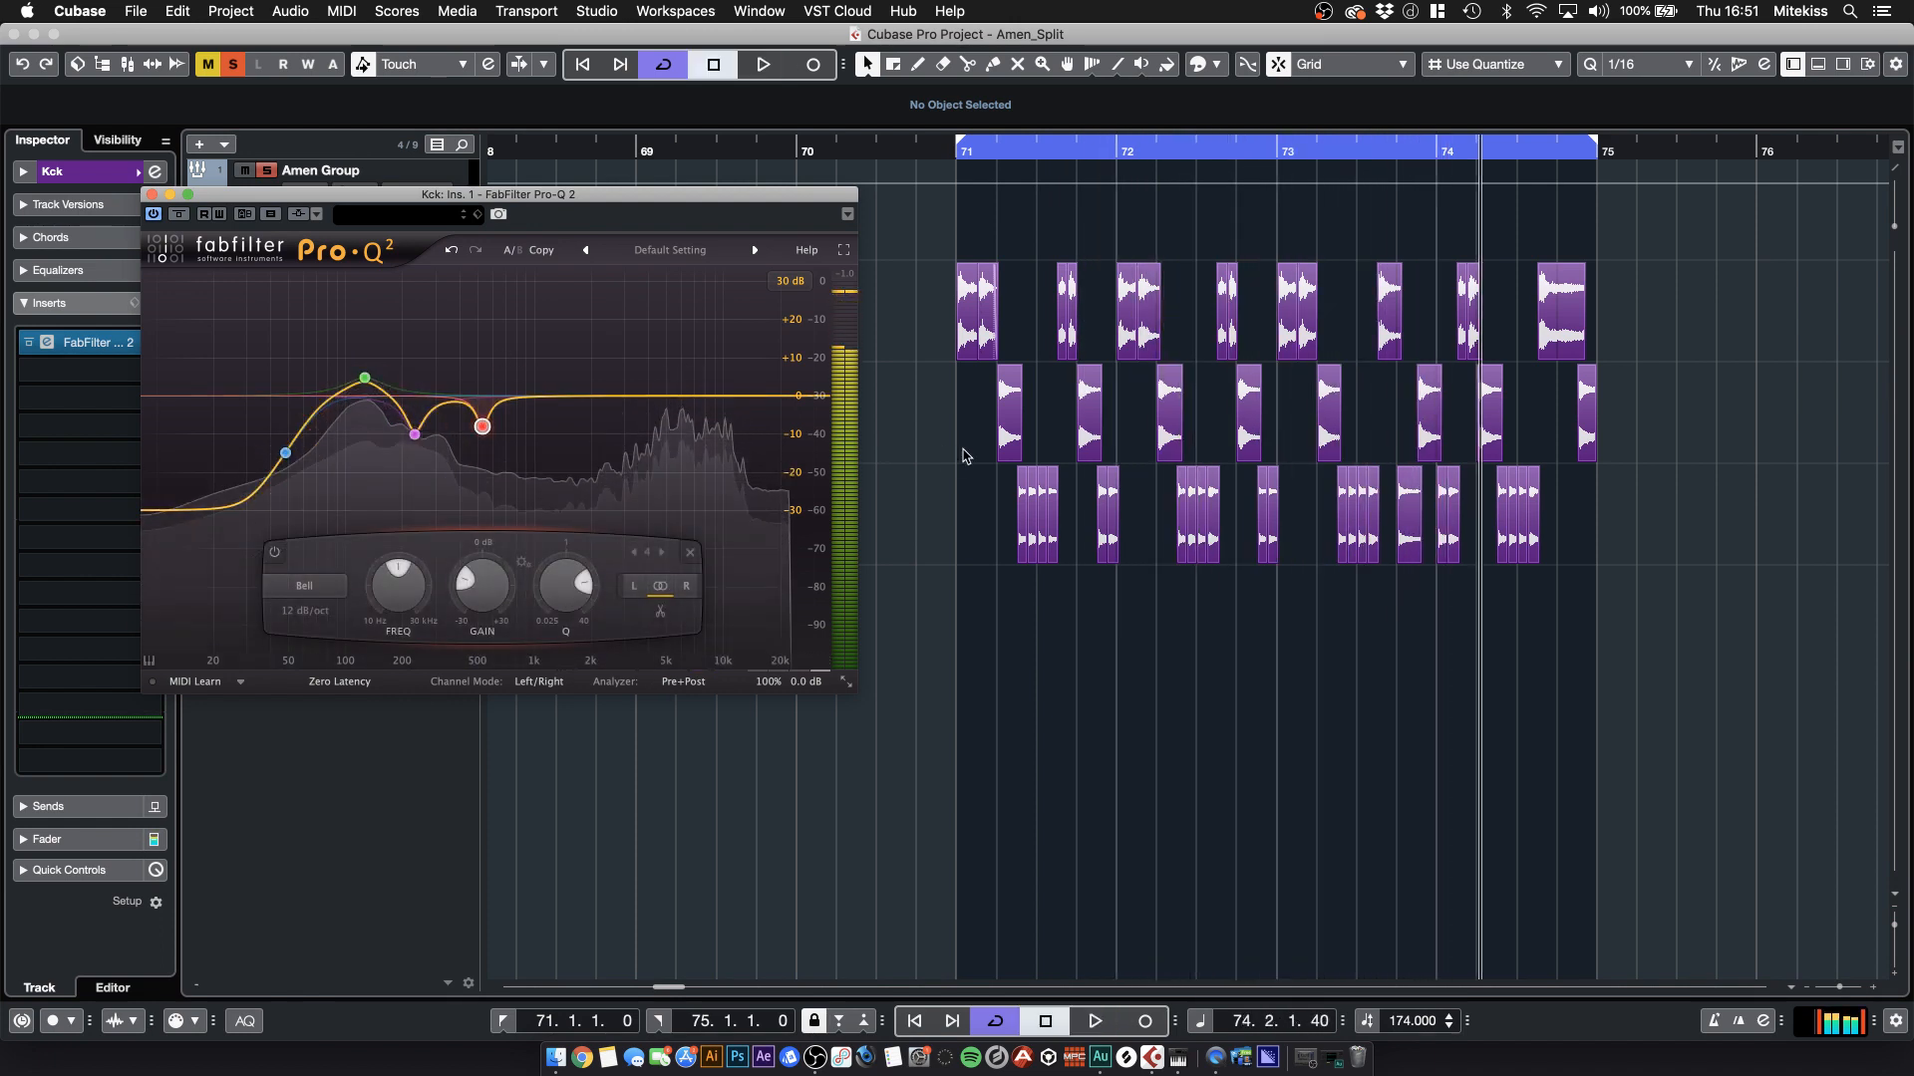
left_click(1026, 671)
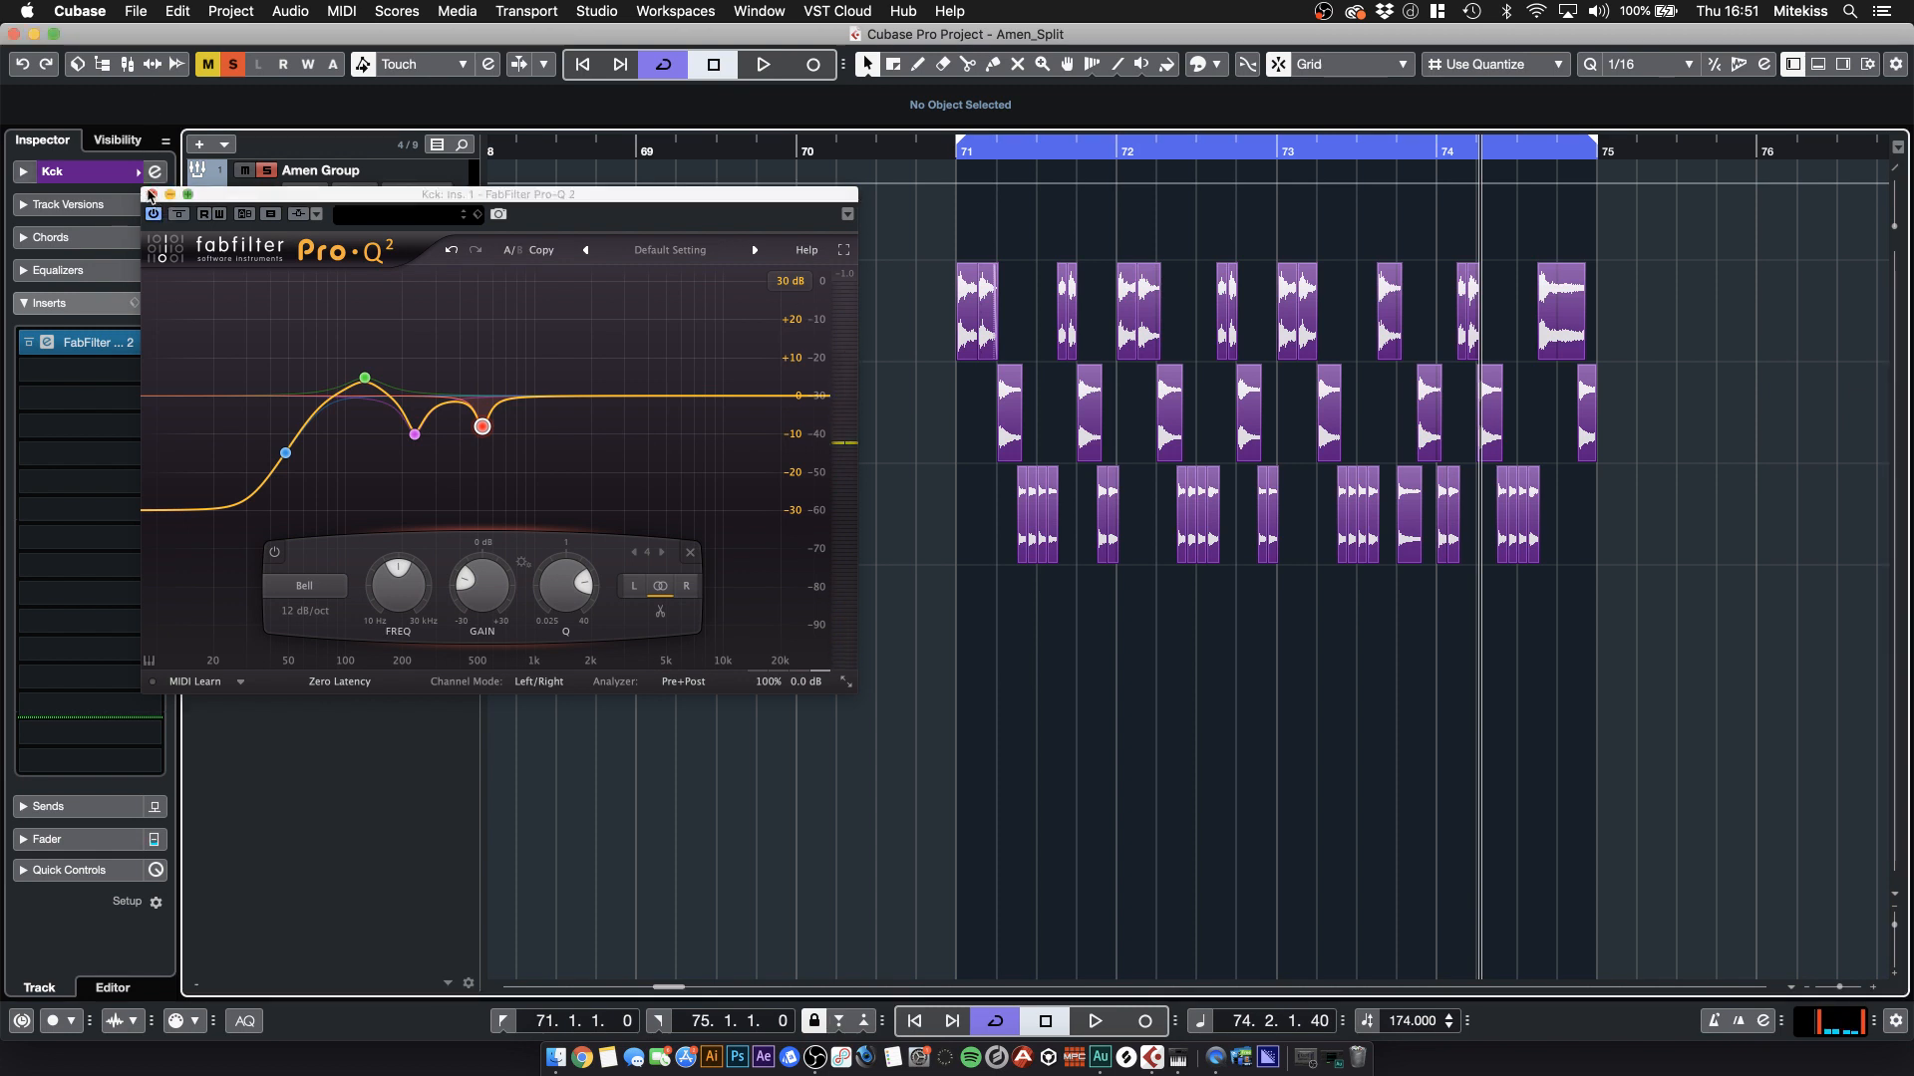
left_click(150, 194)
- Open the Snare track's channel settings and insert FabFilter Pro-Q 2 in its first insert slot
key("Down")
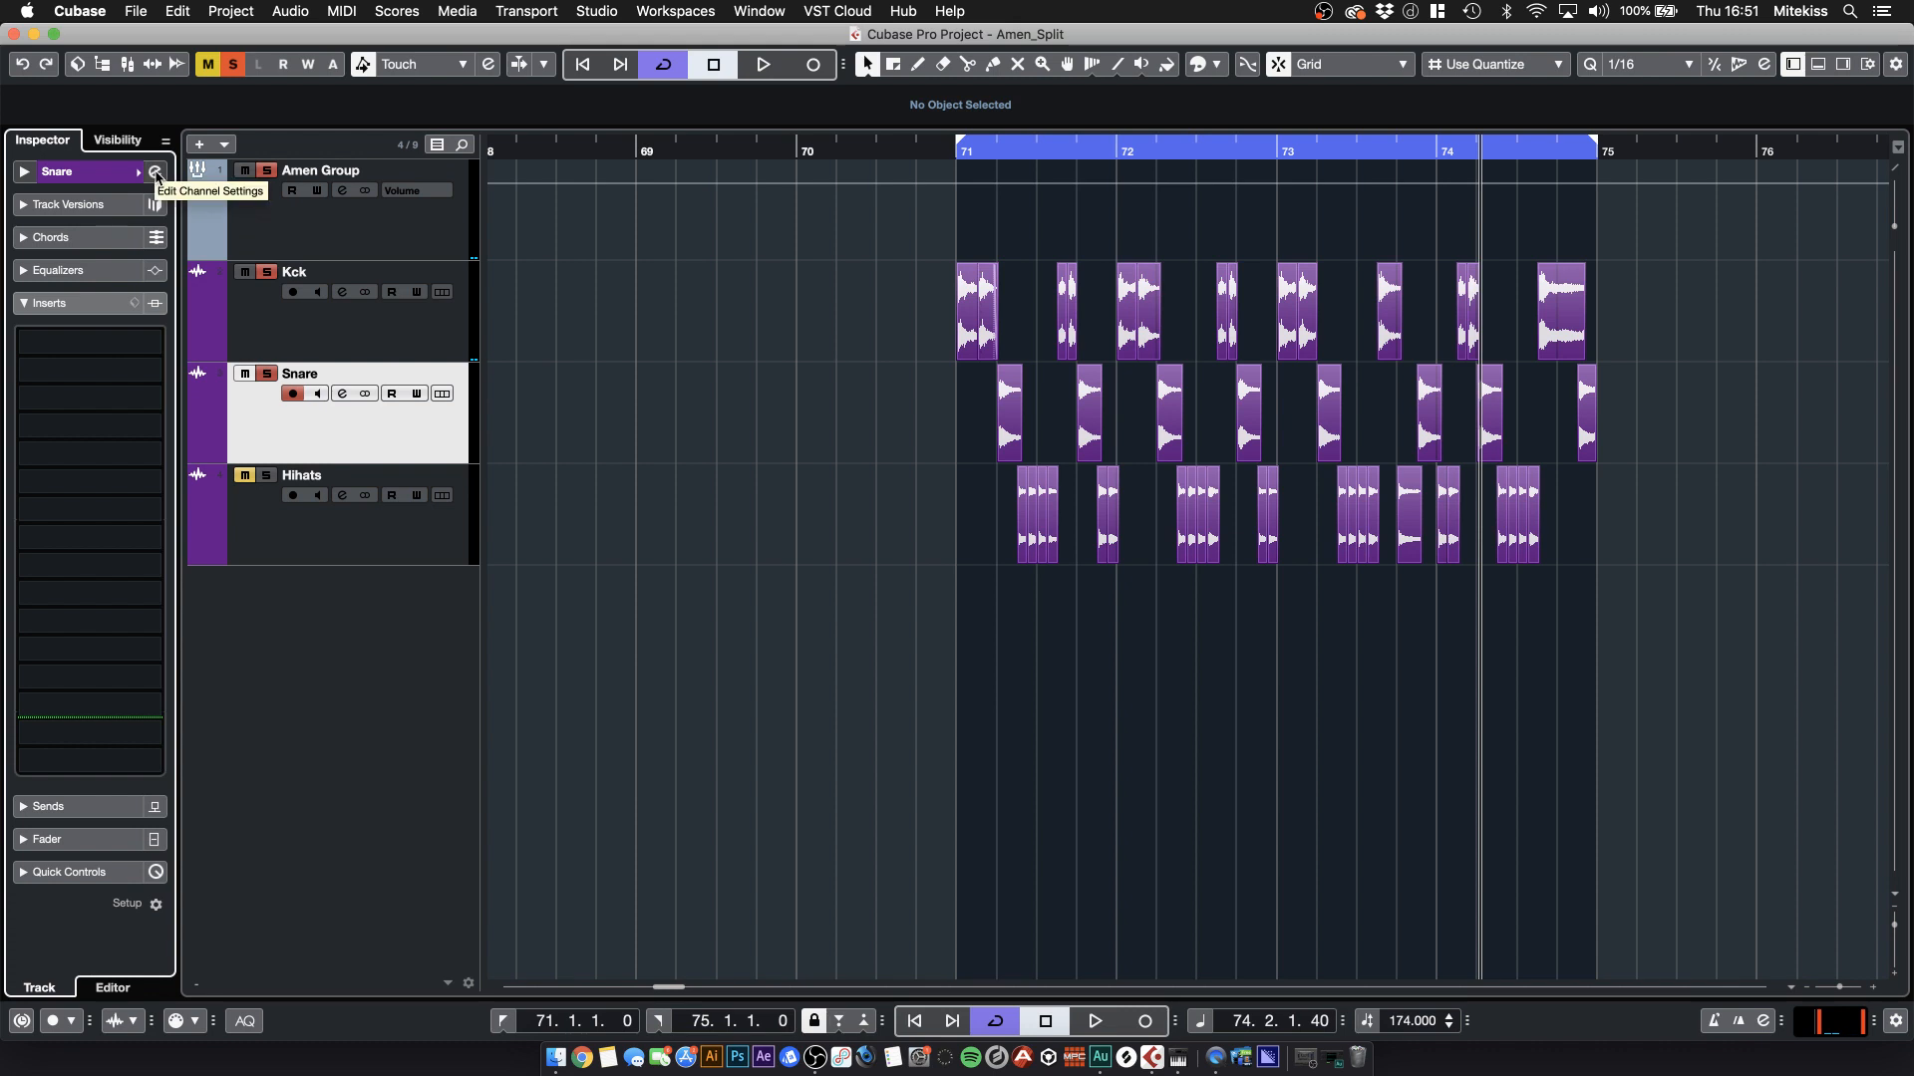
left_click(155, 174)
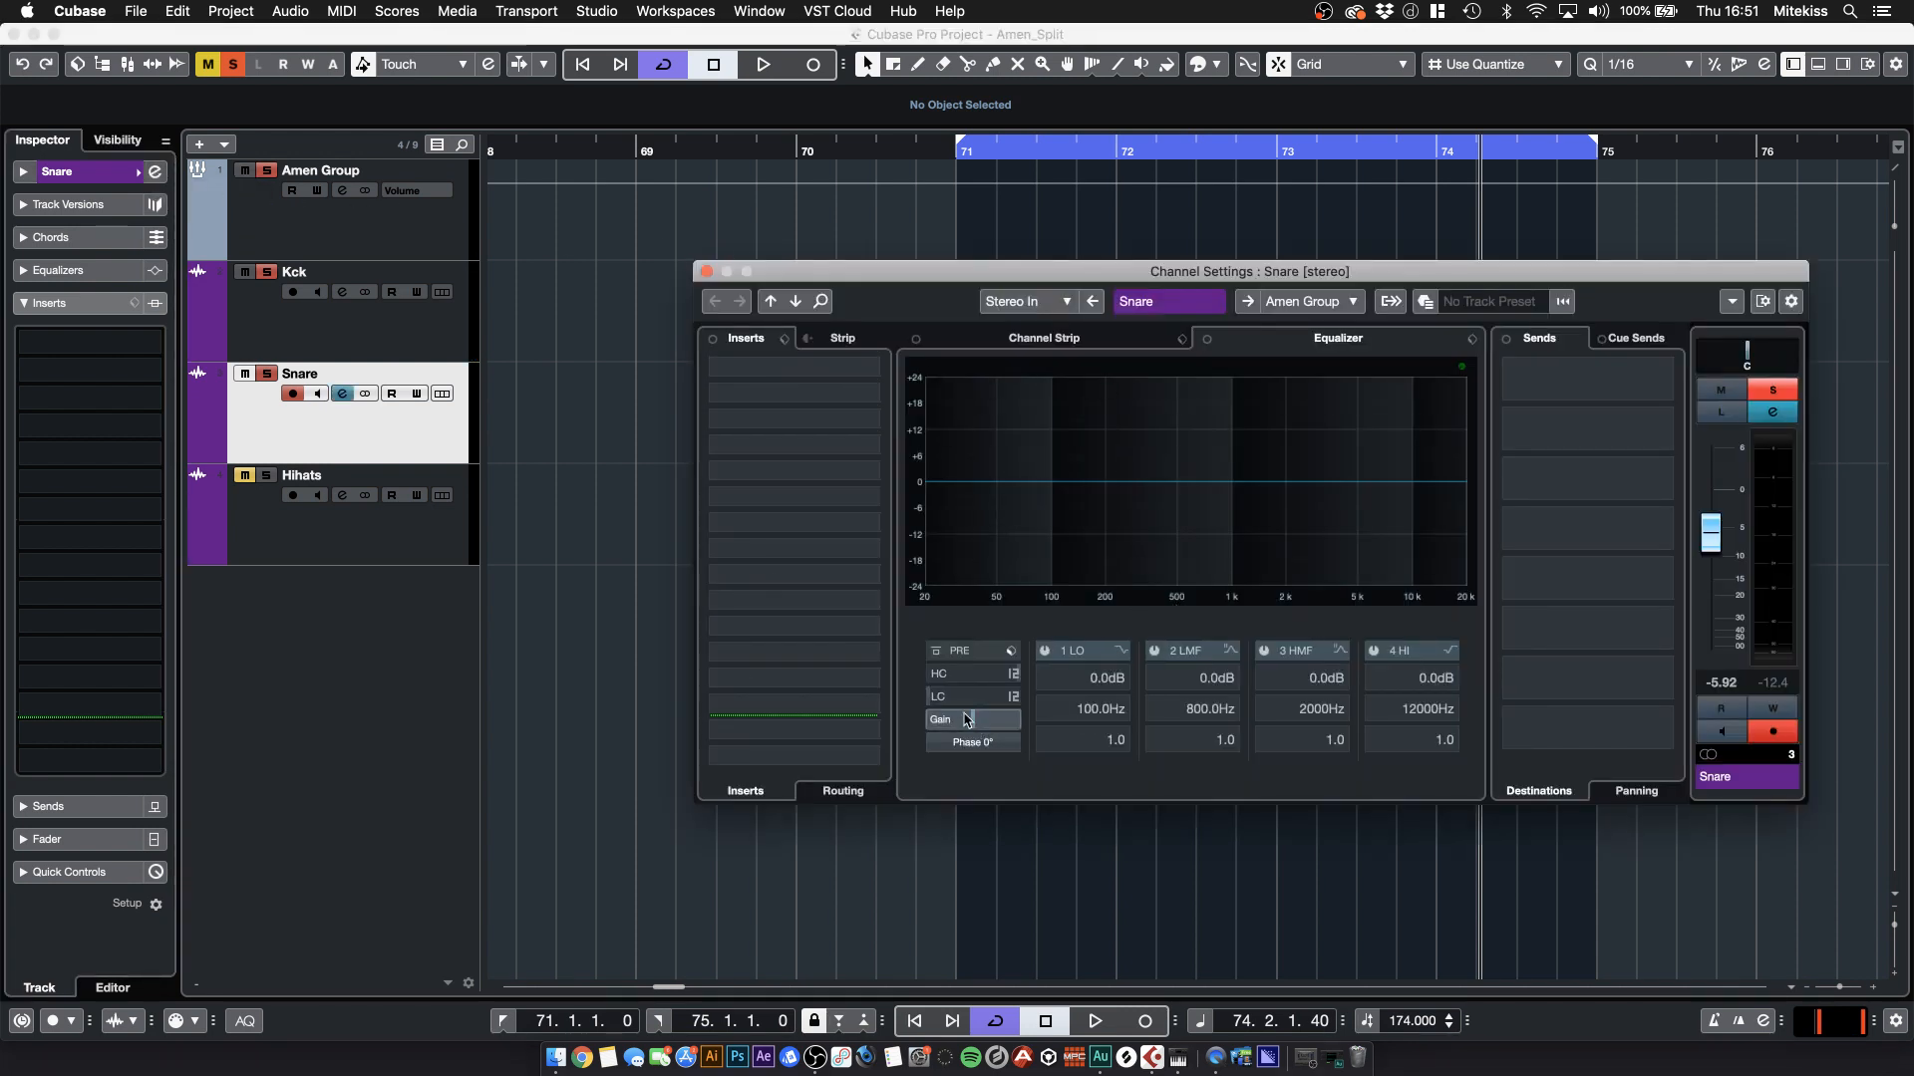
left_click_drag(995, 697, 810, 713)
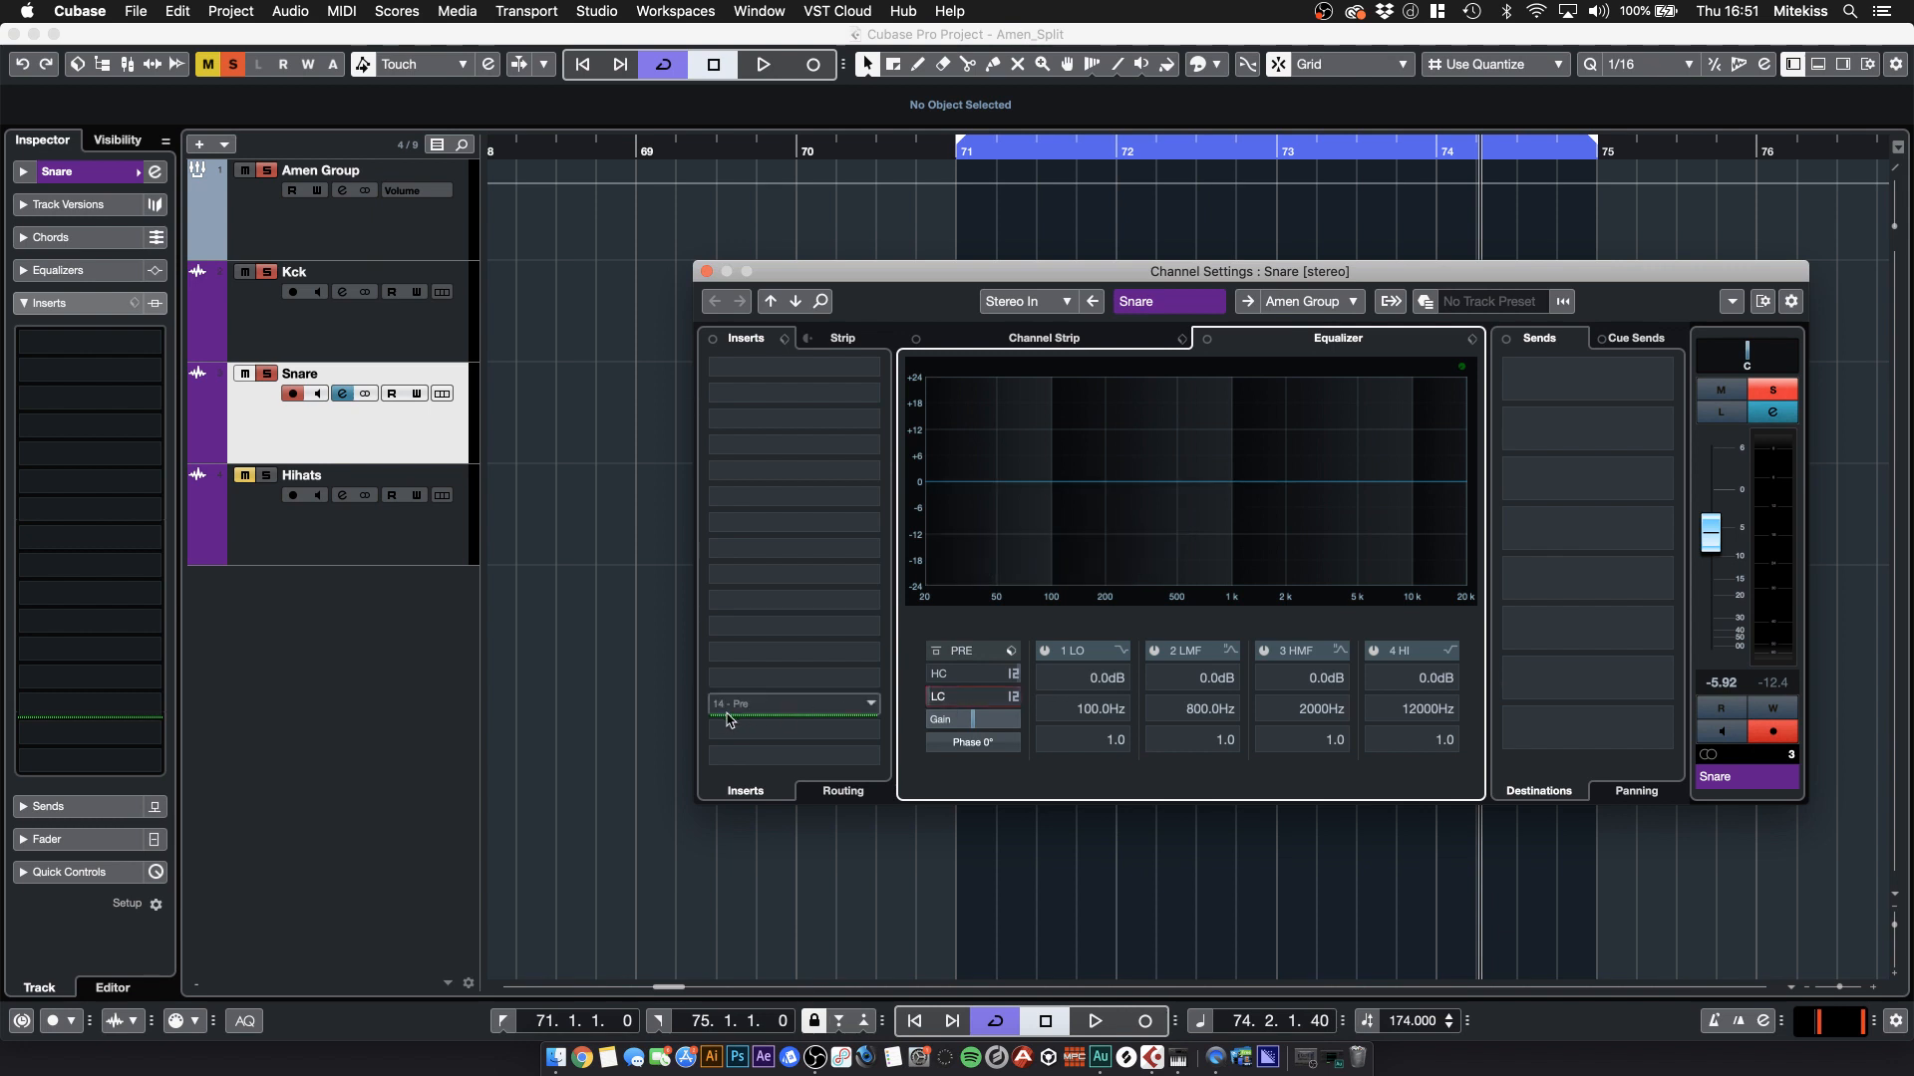
left_click(755, 401)
type("r")
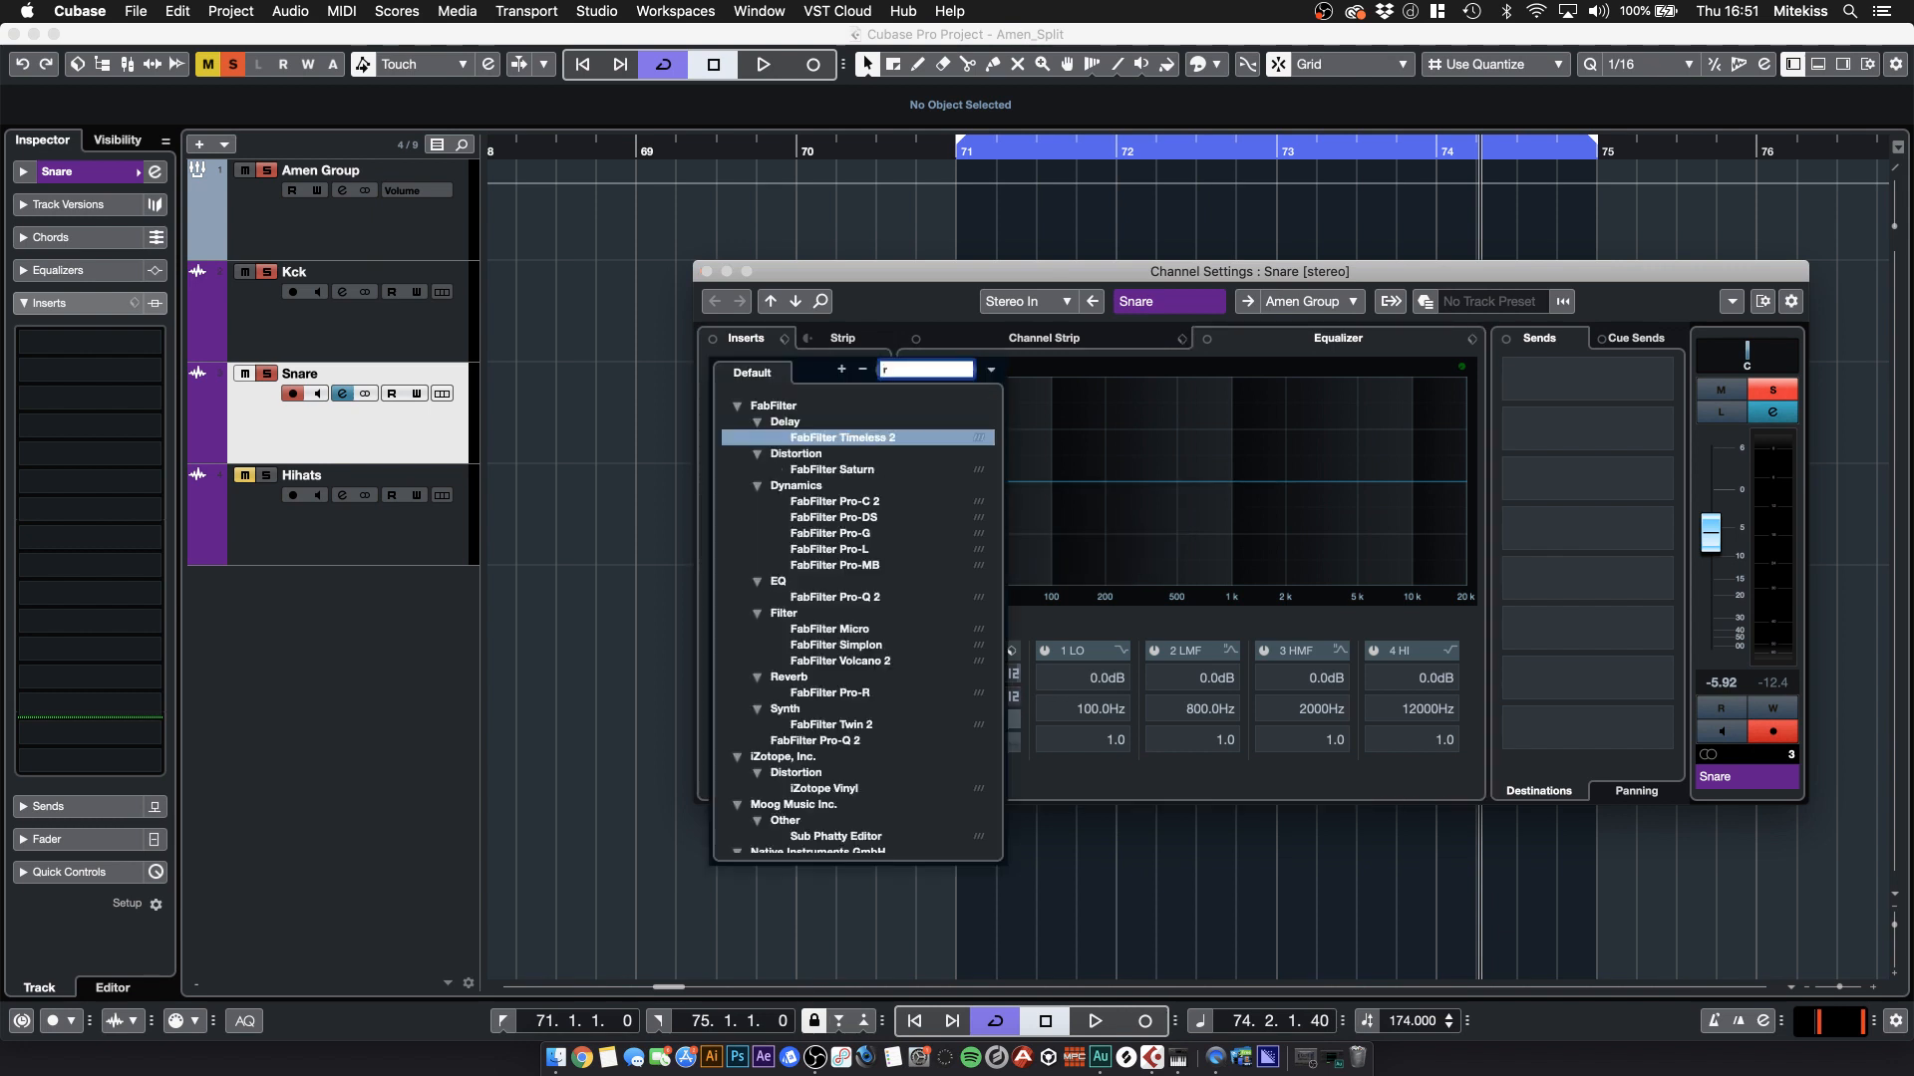
key("BackSpace")
type("eq")
key("BackSpace")
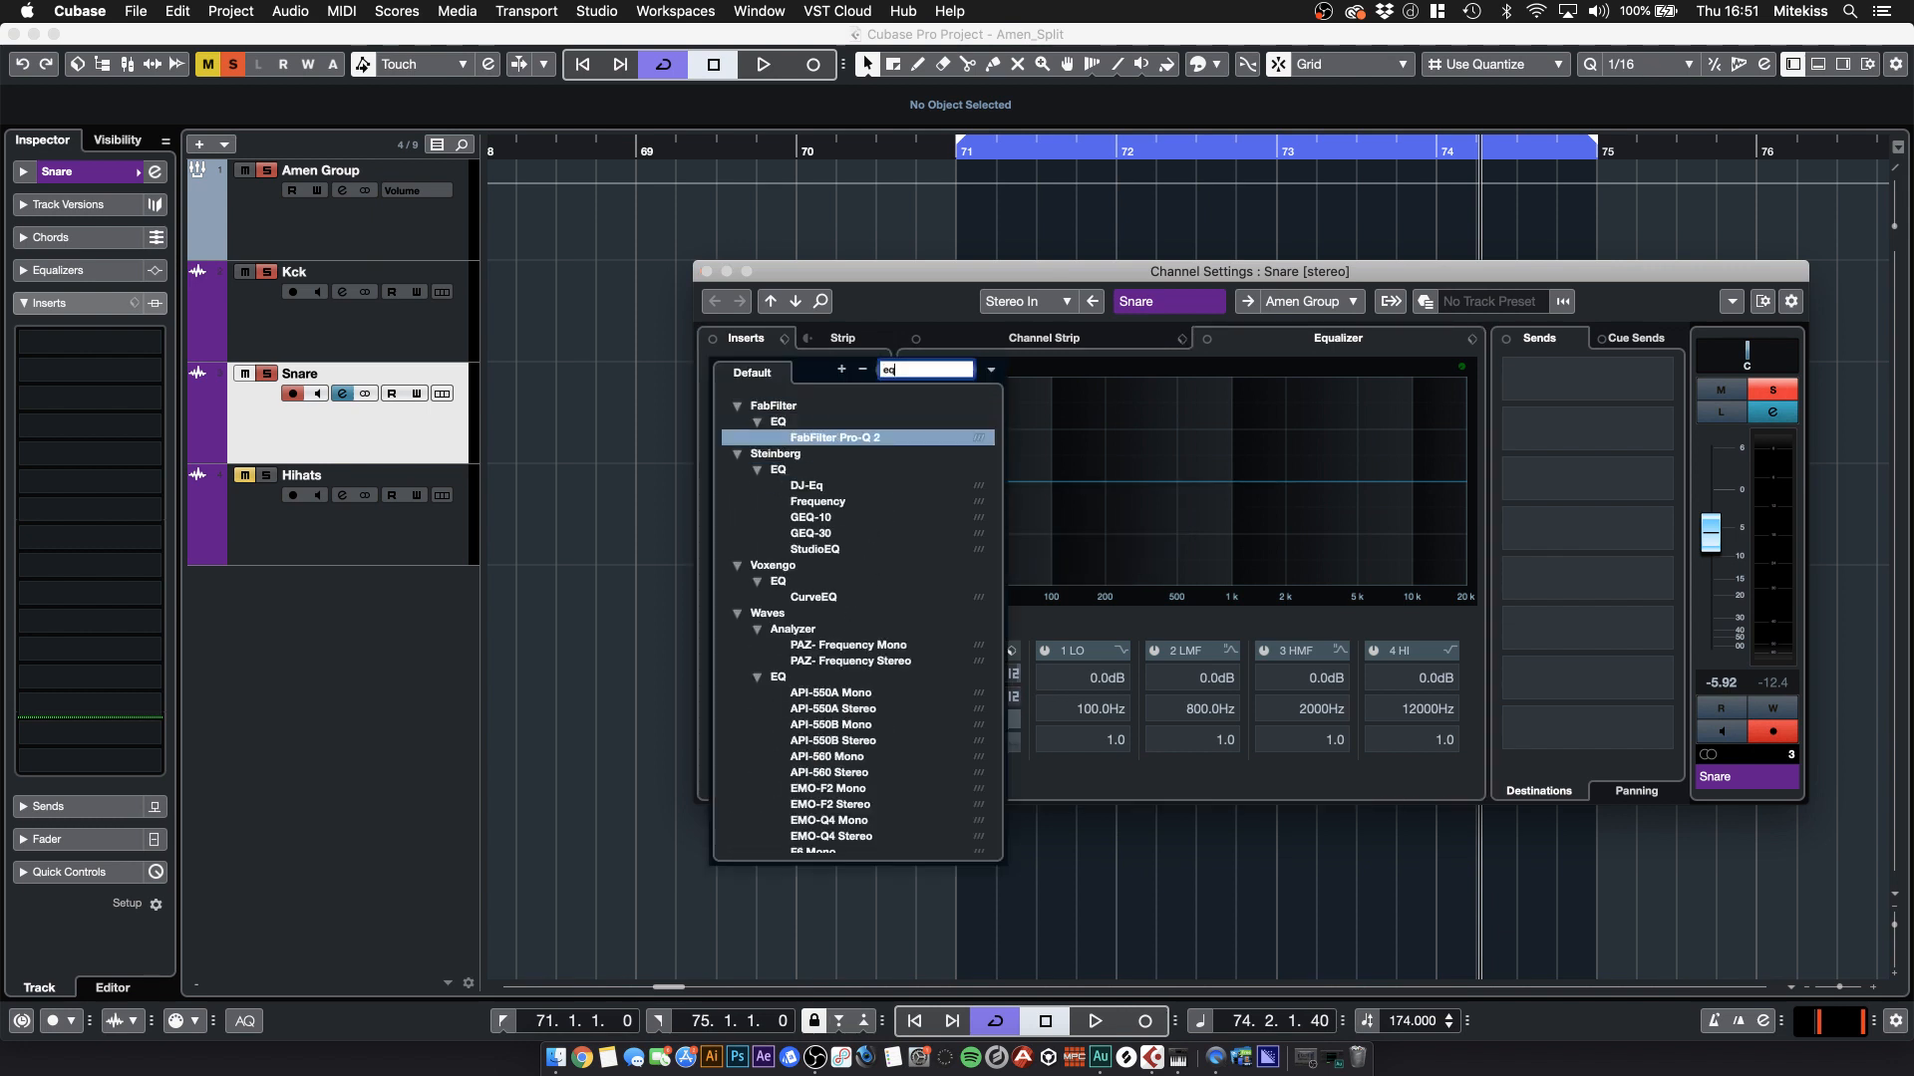
key("Return")
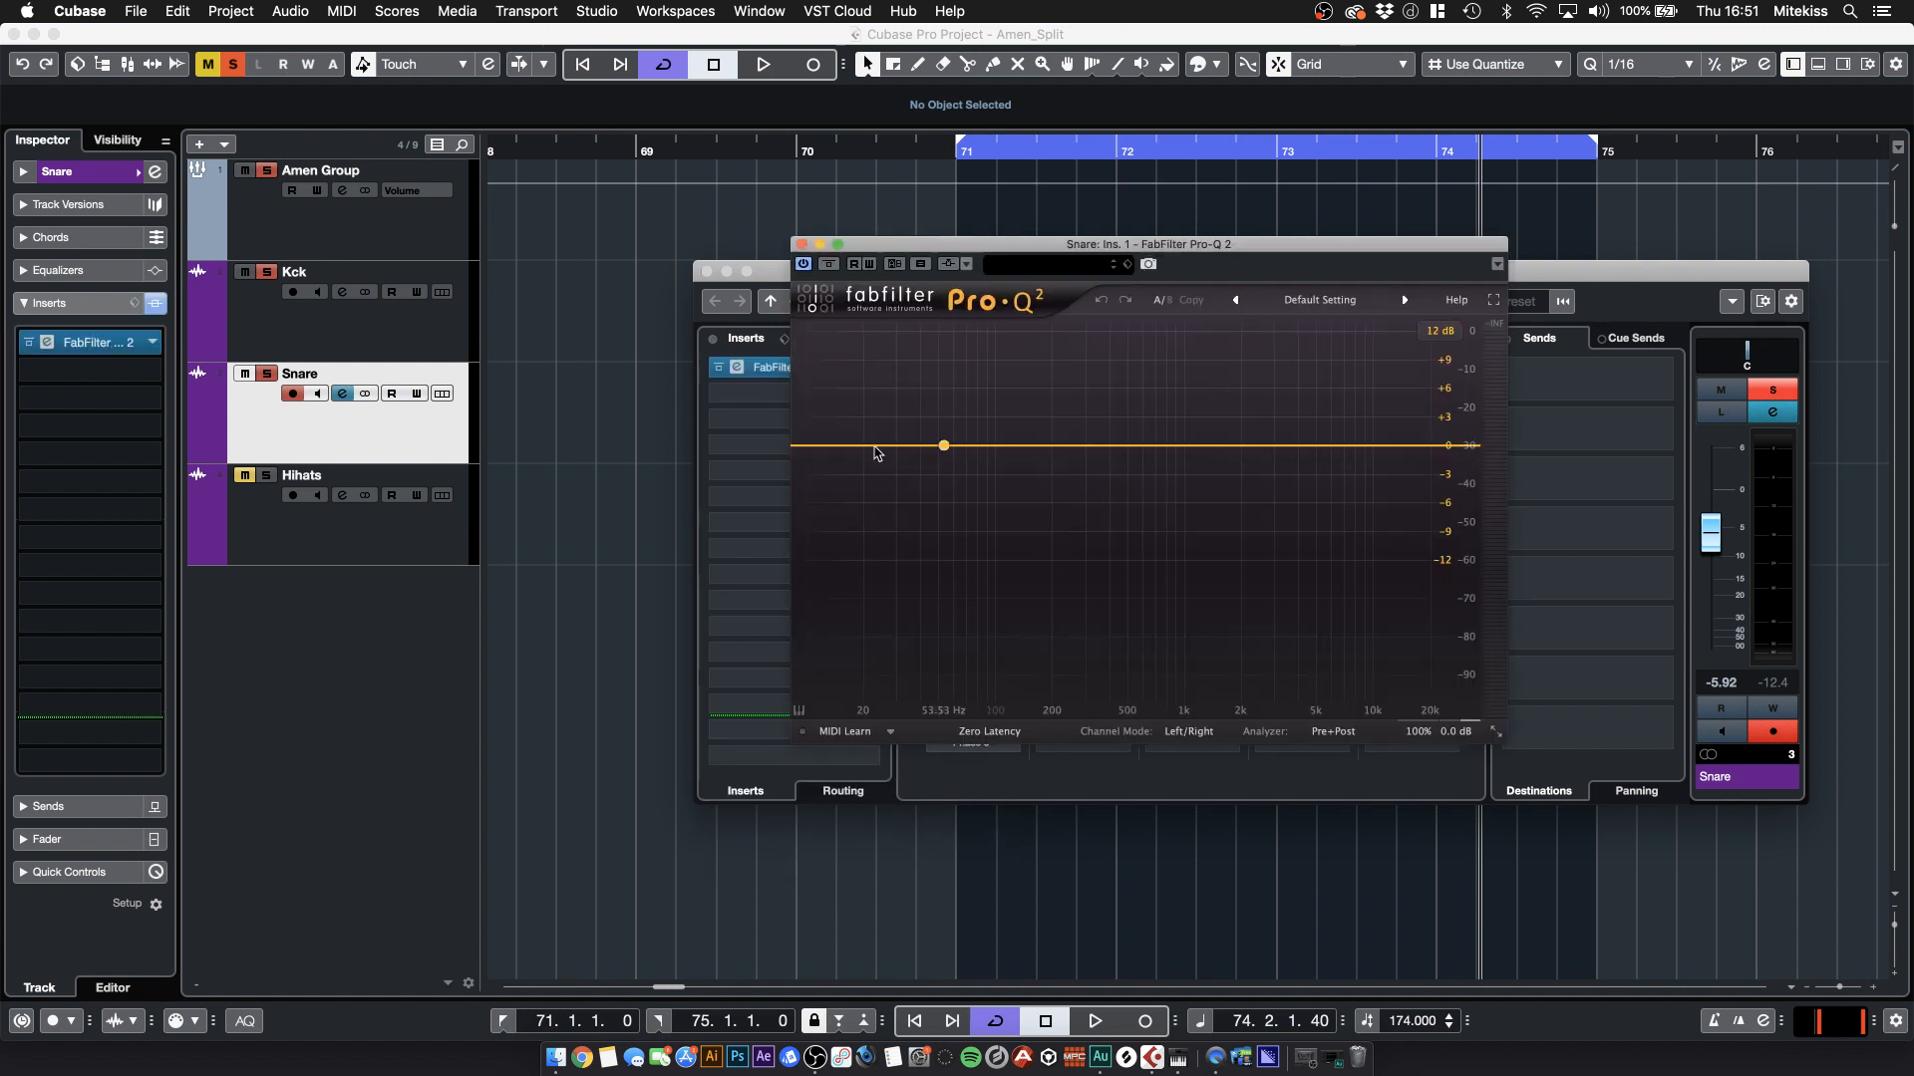
- Create a -30 dB low shelf with a 30 dB/oct slope on the snare and lower its frequency from the initial placement
left_click_drag(875, 450, 1041, 595)
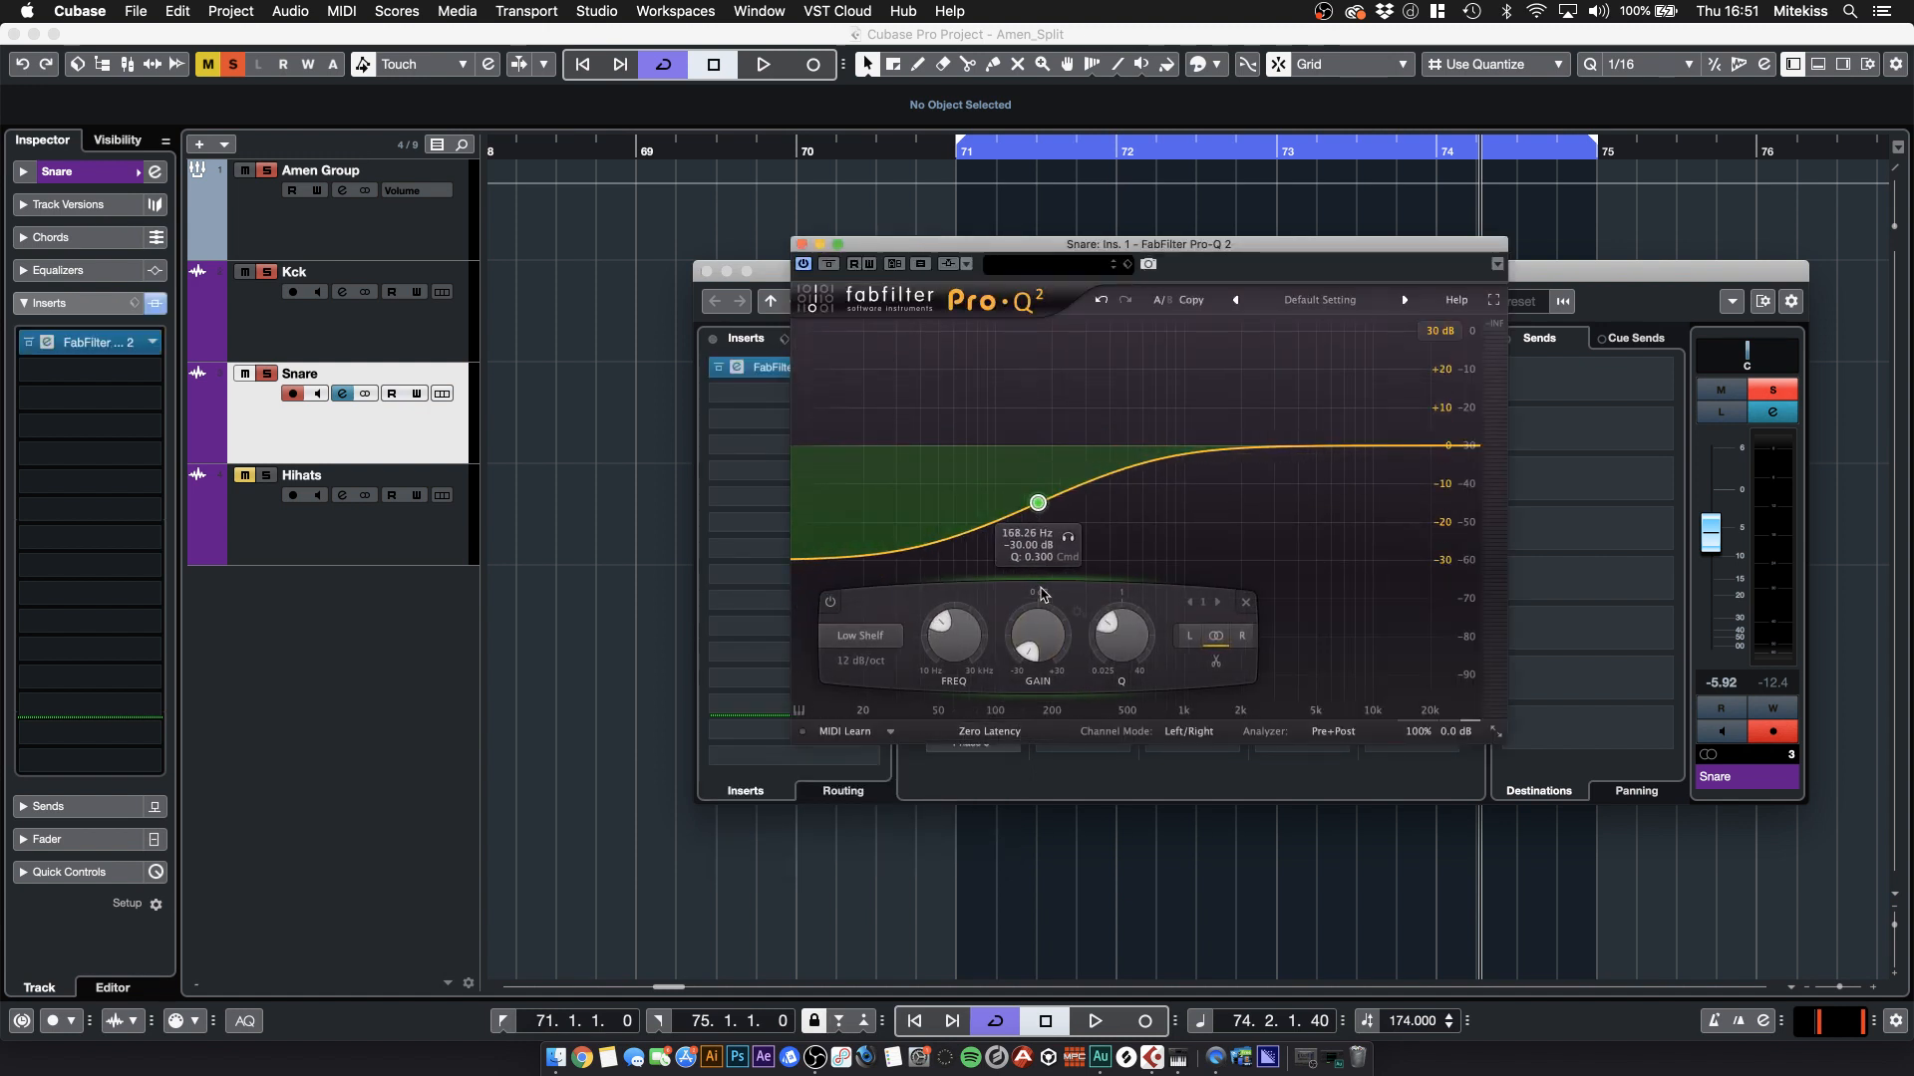
left_click(861, 661)
left_click(879, 760)
left_click_drag(1038, 528, 996, 533)
- Add a bell boost of about 2.3 dB near 4.1 kHz, raise the low shelf's frequency with Q 0.638 during playback, and close the snare equalizer
left_click_drag(1175, 447, 1297, 442)
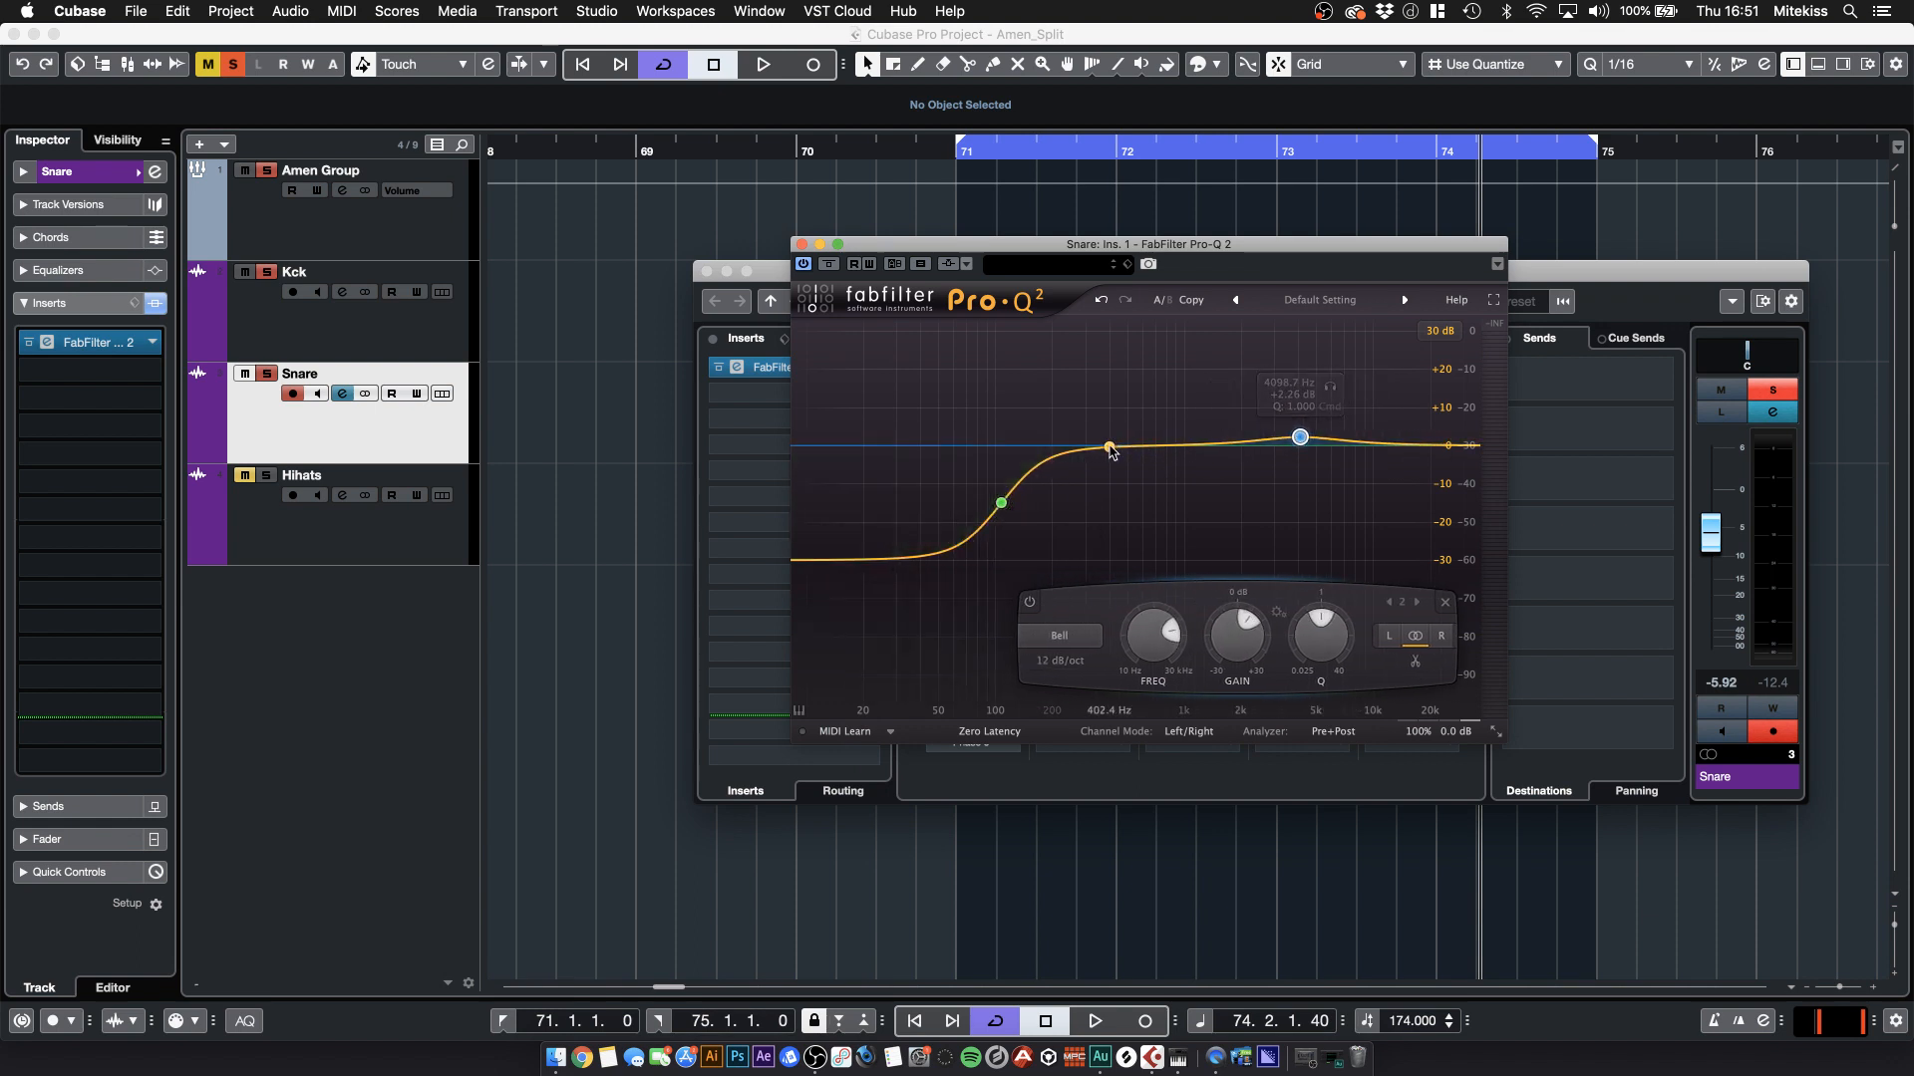
key("space")
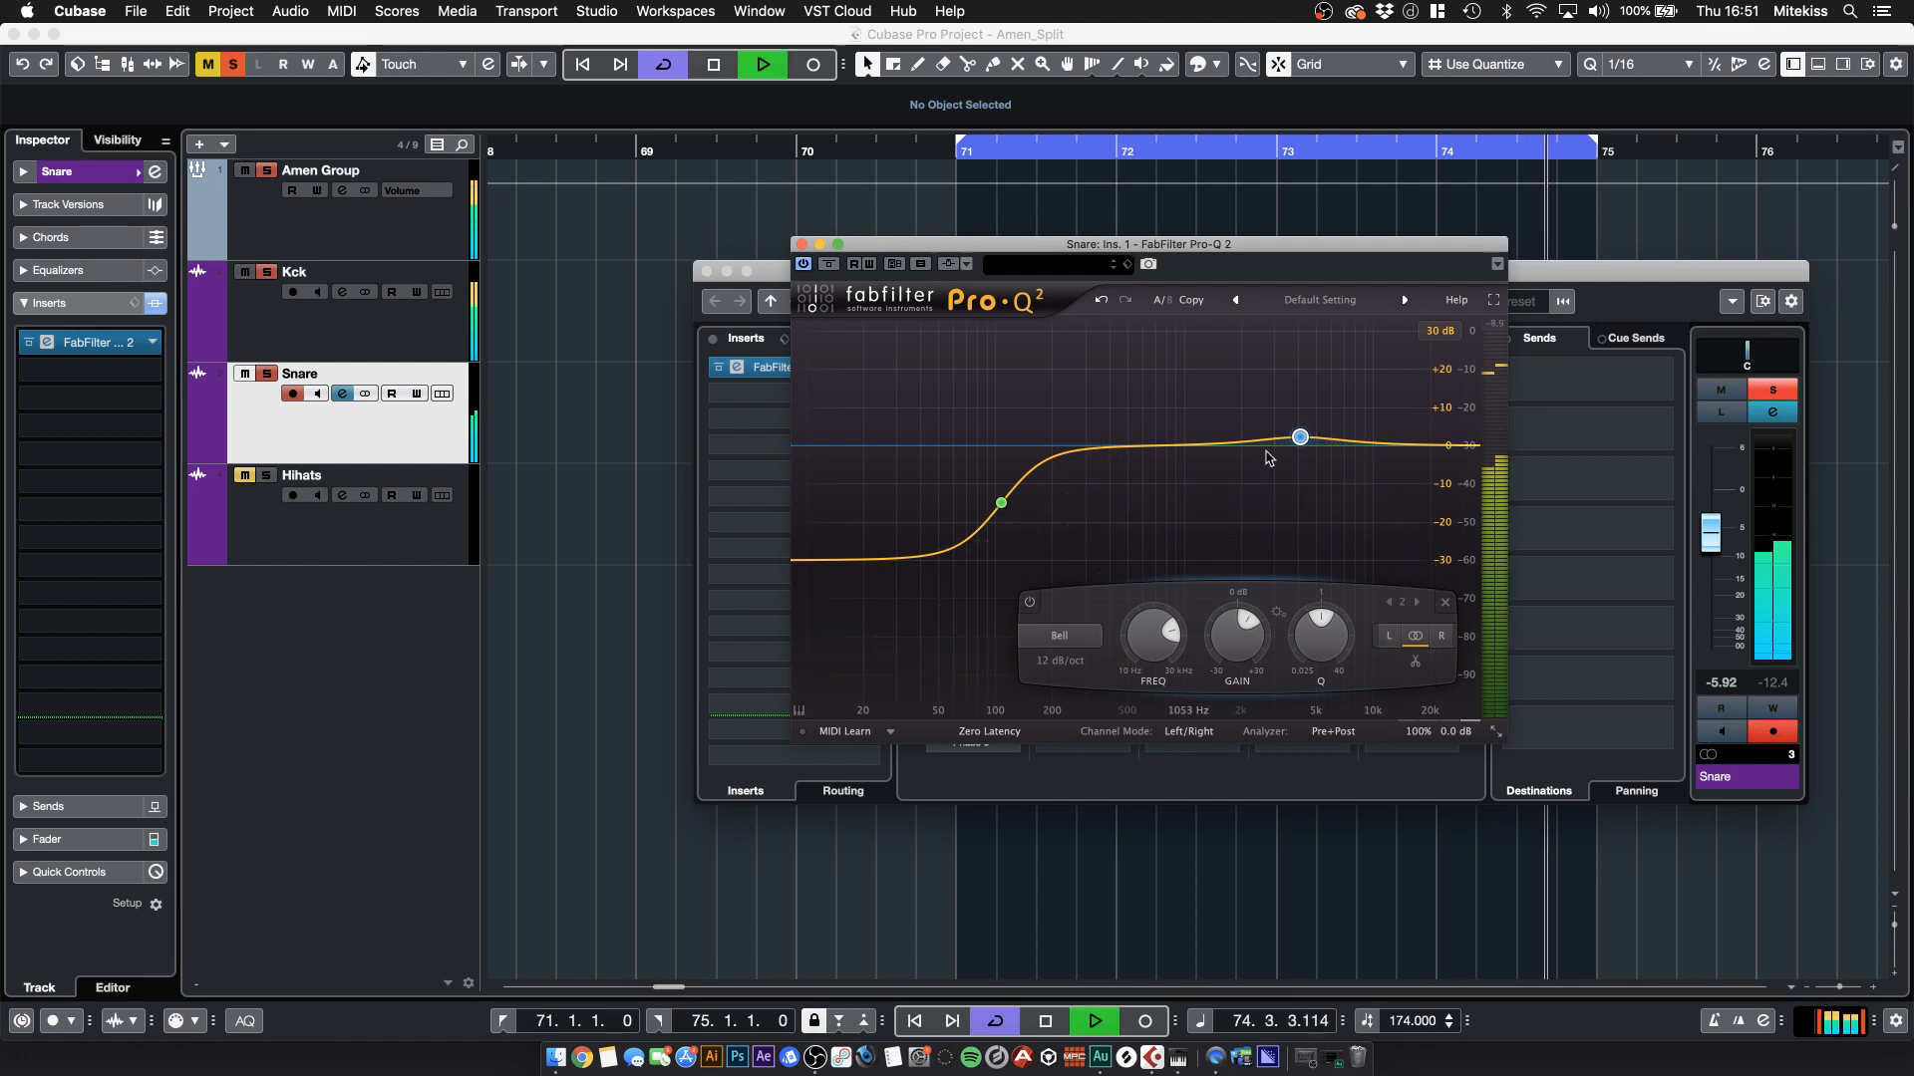
left_click_drag(1000, 503, 1022, 502)
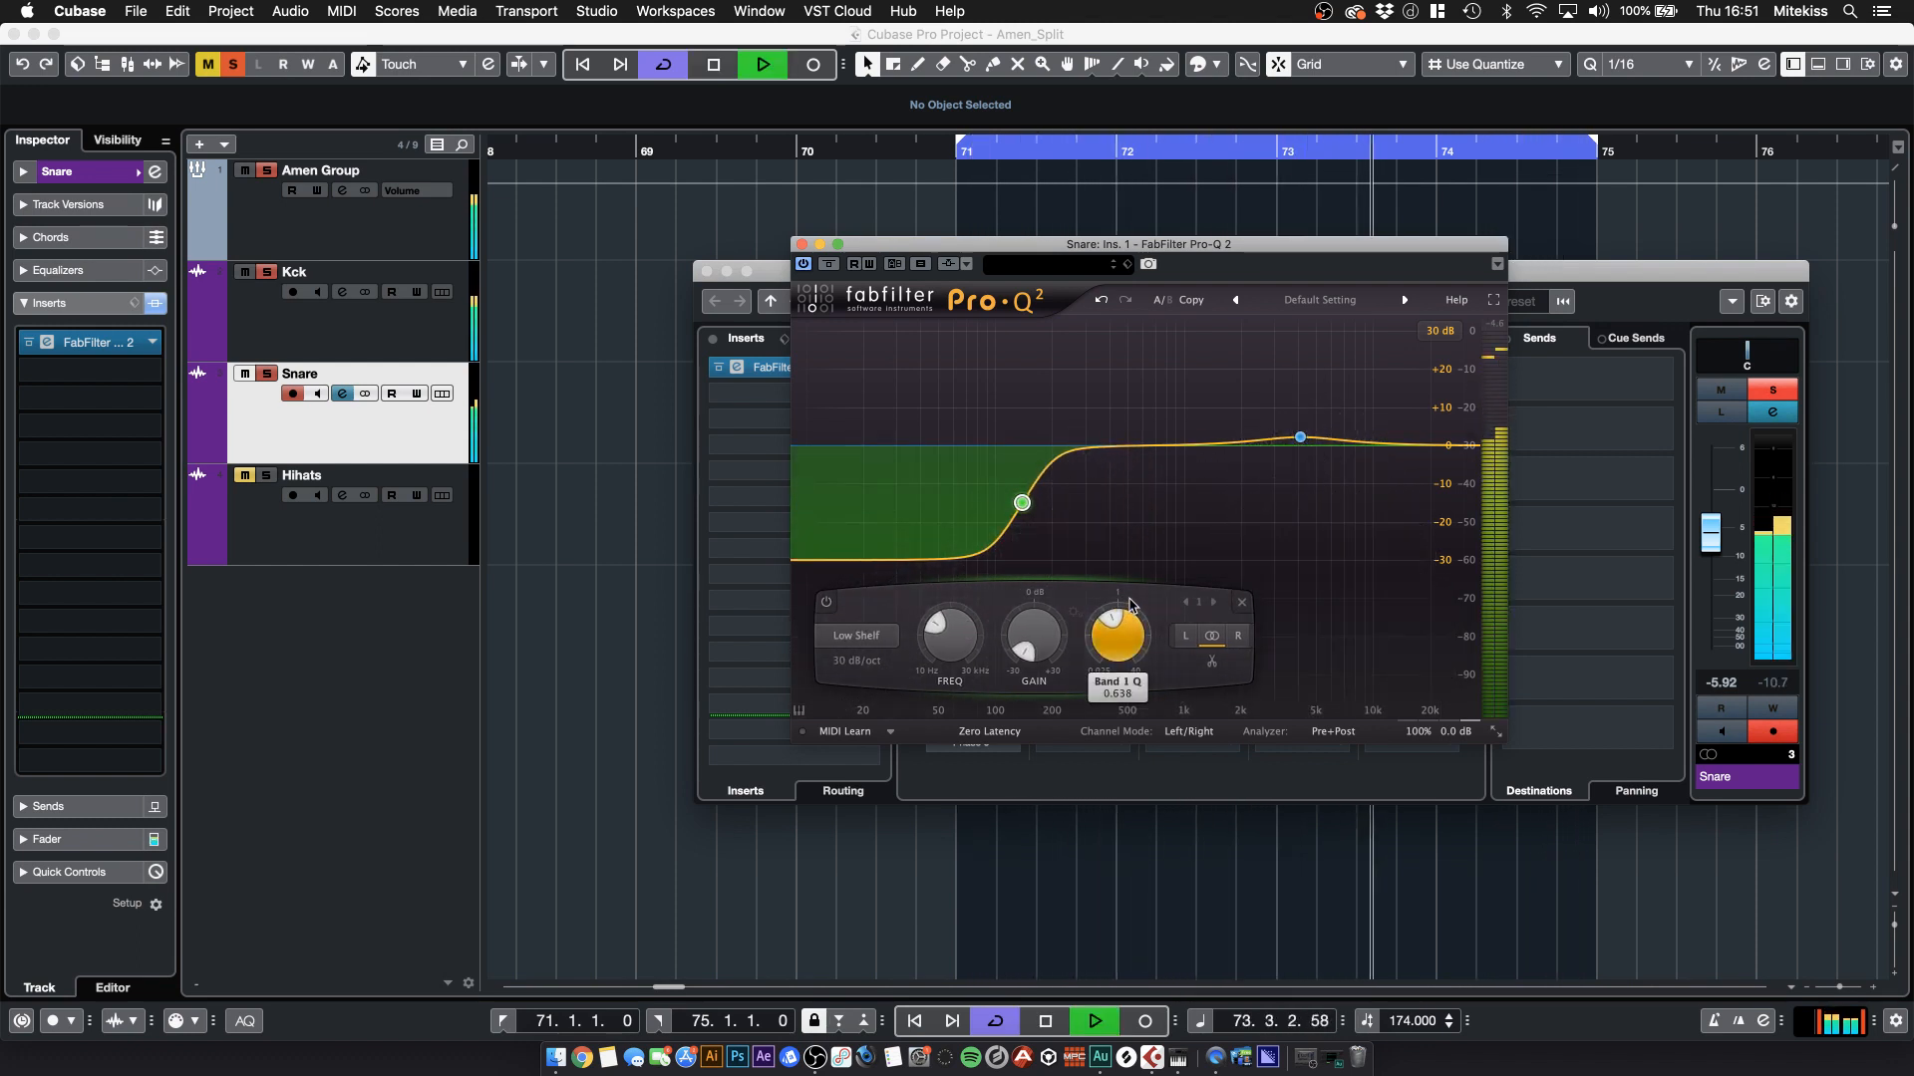
left_click(802, 244)
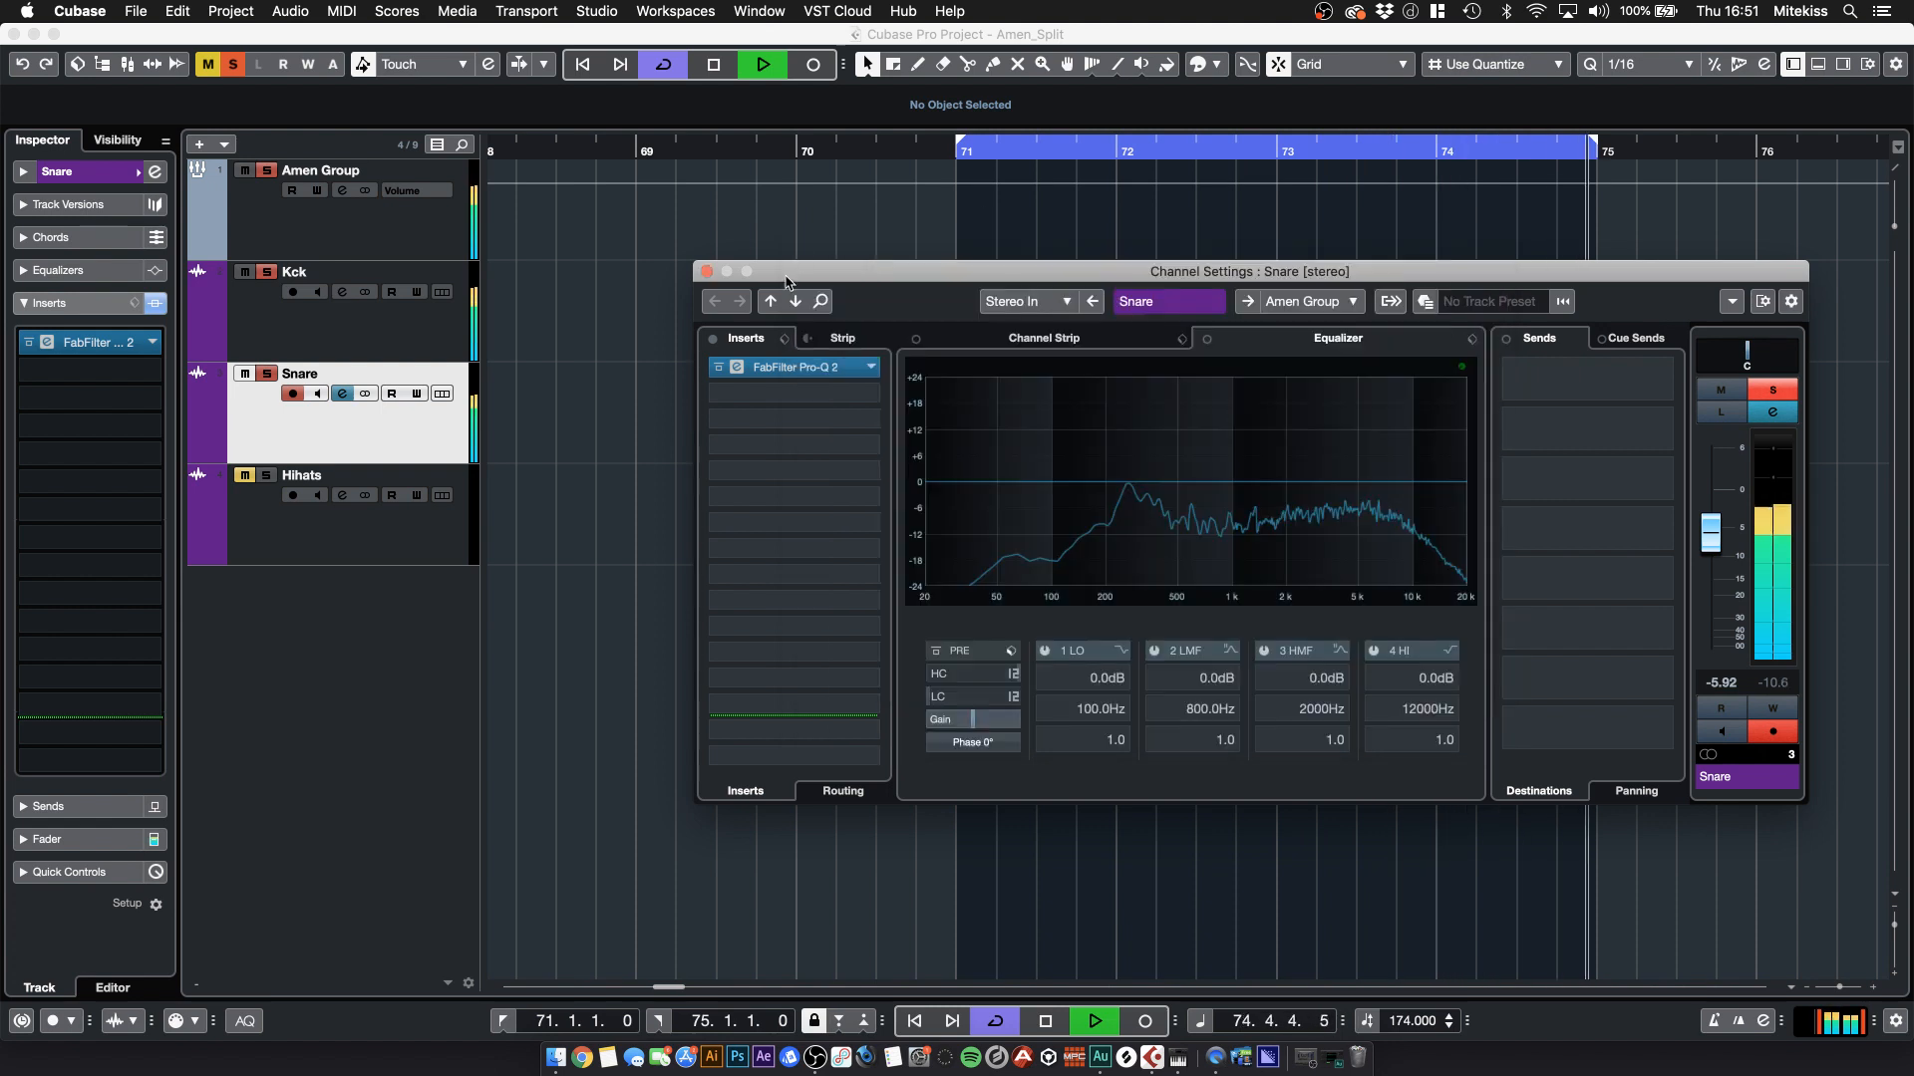
key("space")
- Close the snare's channel settings, solo the Hihats track, and insert FabFilter Pro-Q 2 on it
left_click(594, 606)
left_click(266, 548)
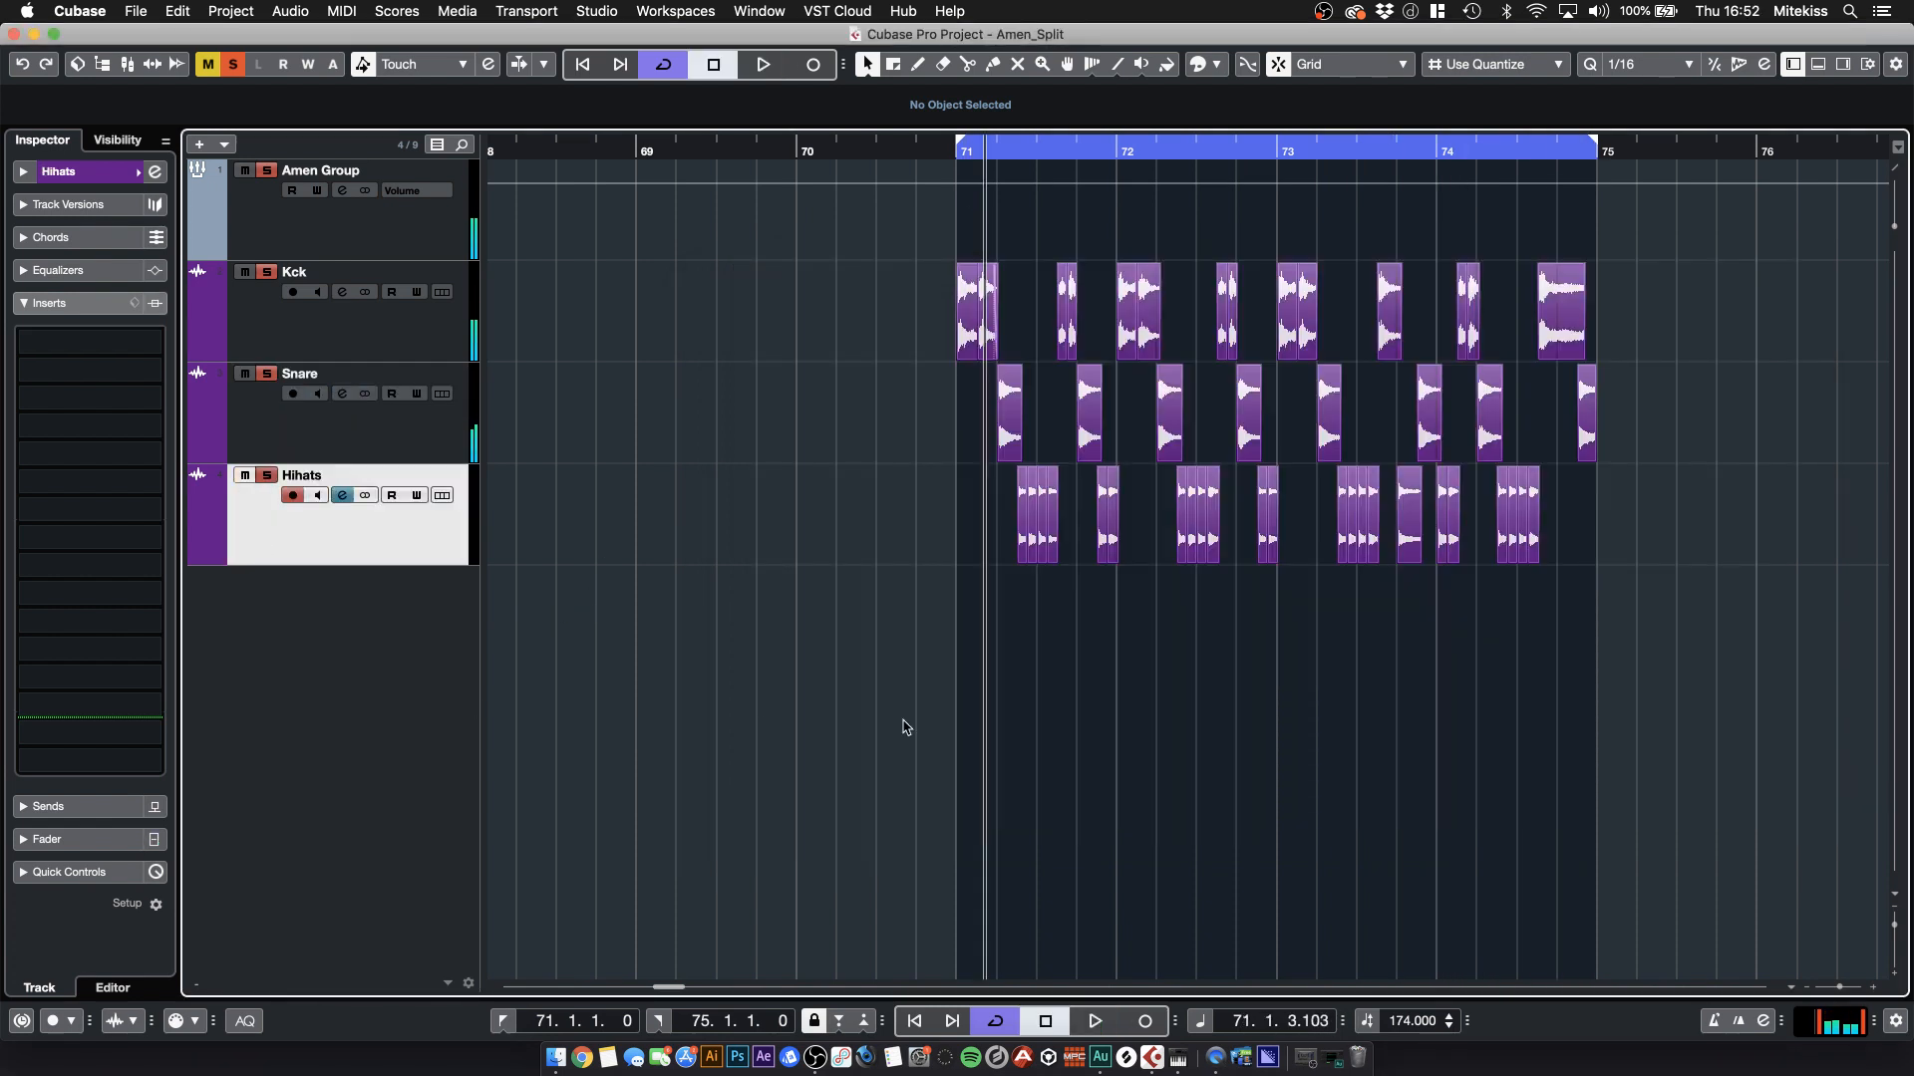
left_click(87, 348)
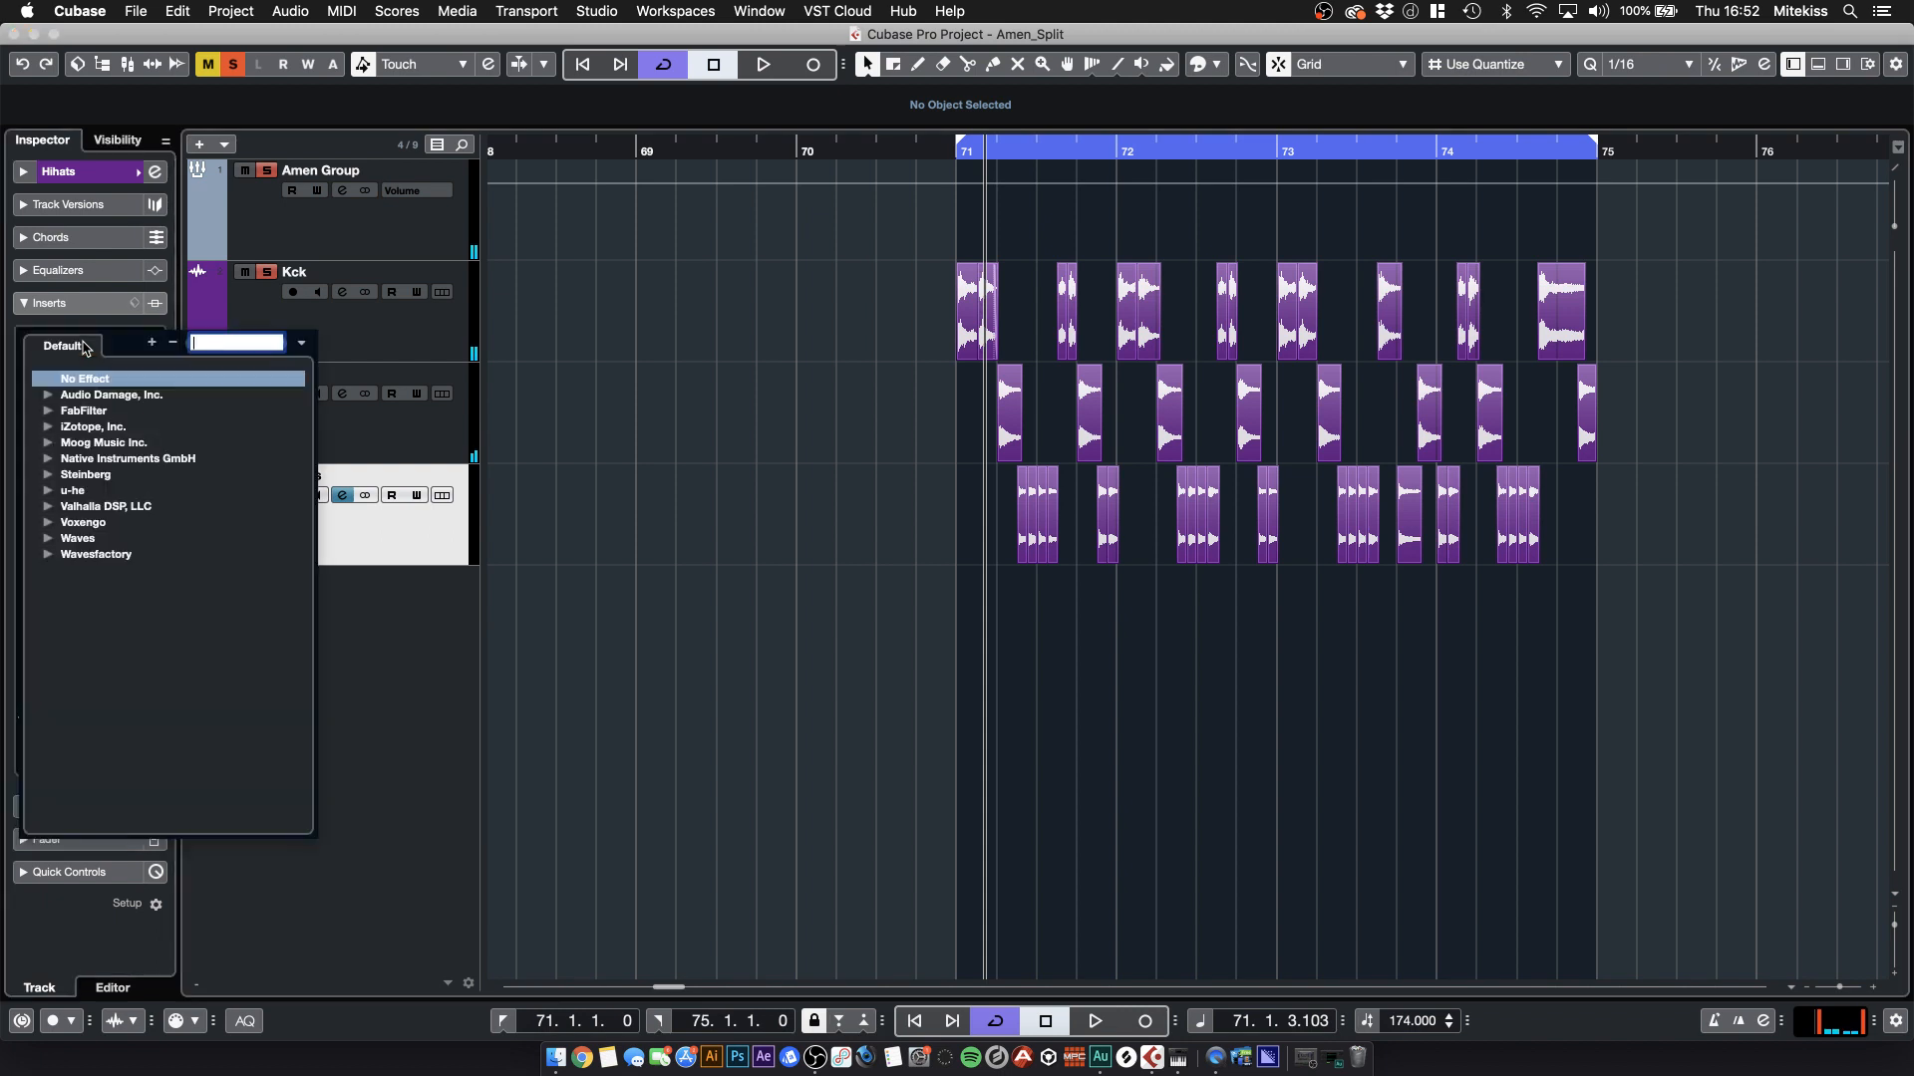
type("eq")
key("Return")
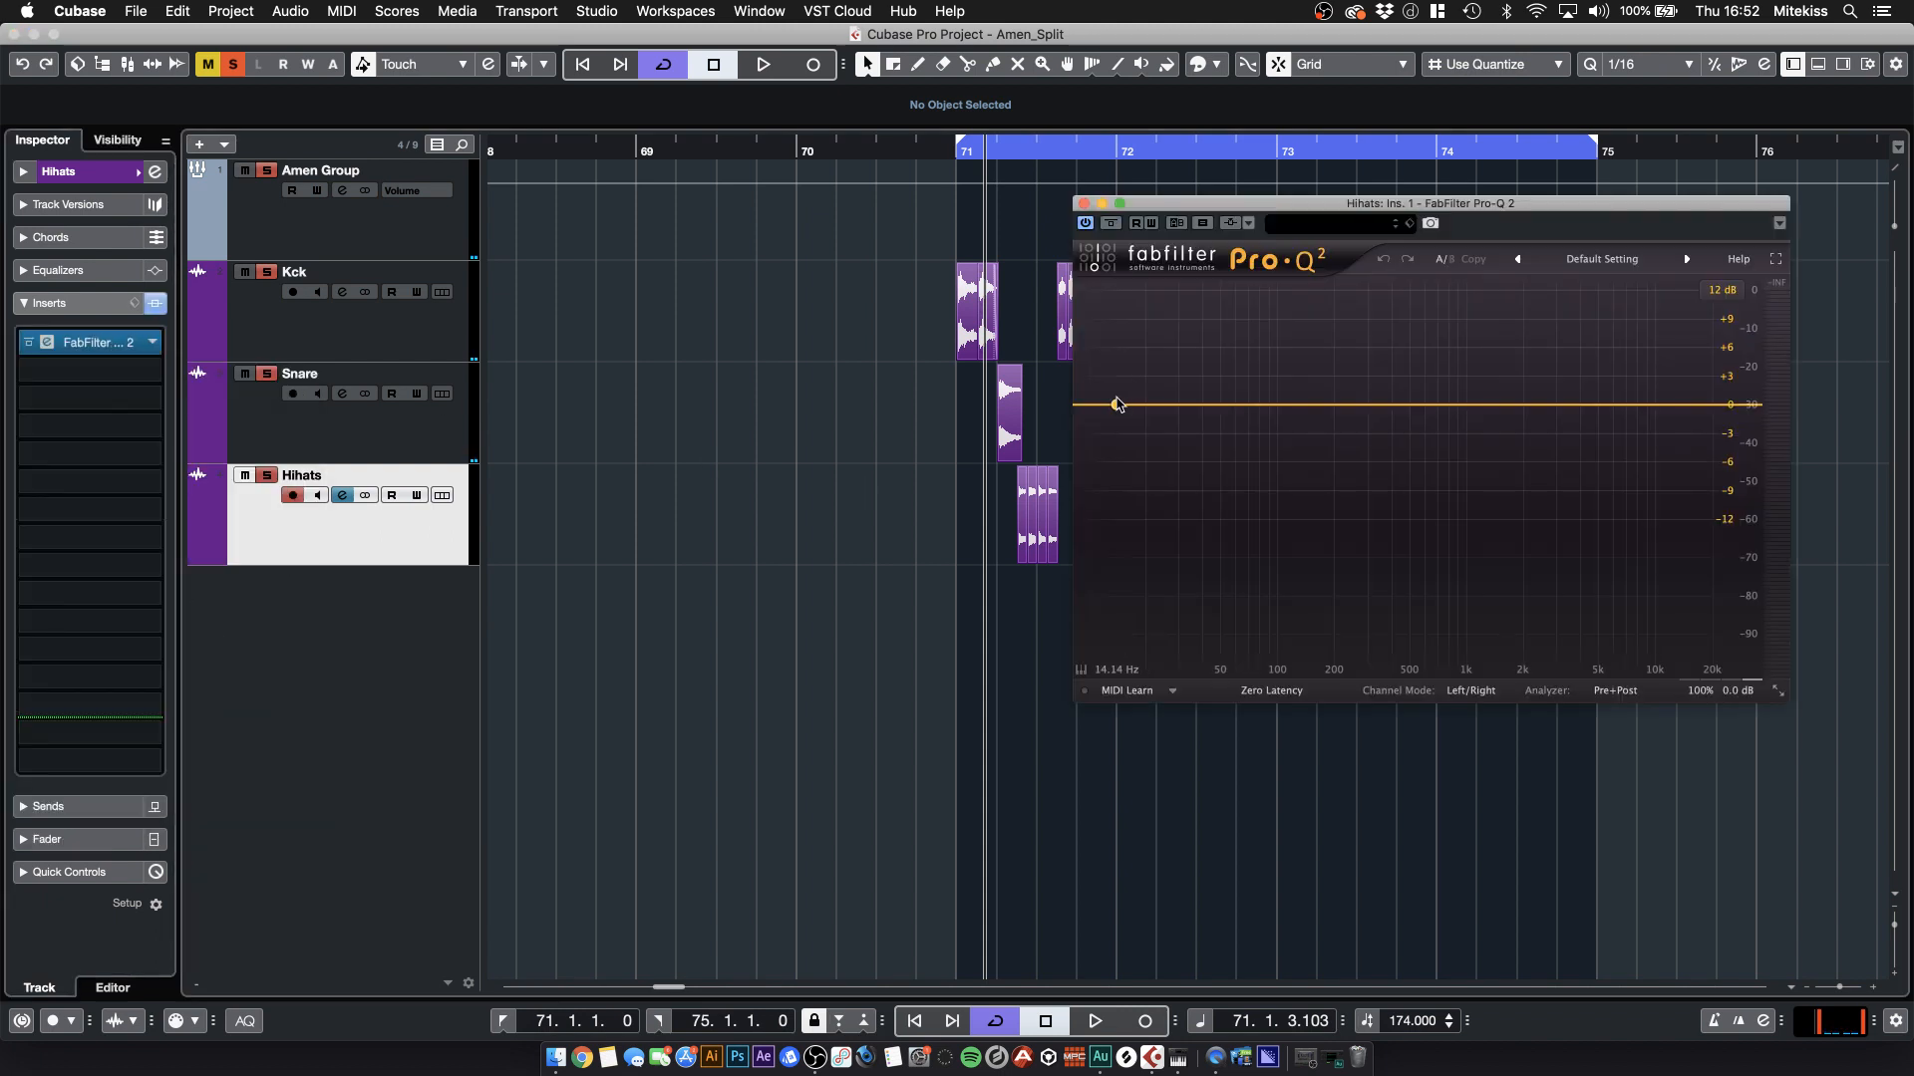
- Cut the hi-hats' lows during playback with a -30 dB, 30 dB/oct low shelf at about 210 Hz, Q about 1
key("space")
left_click_drag(1113, 406, 1347, 461)
scroll(1300, 464, "up", 6)
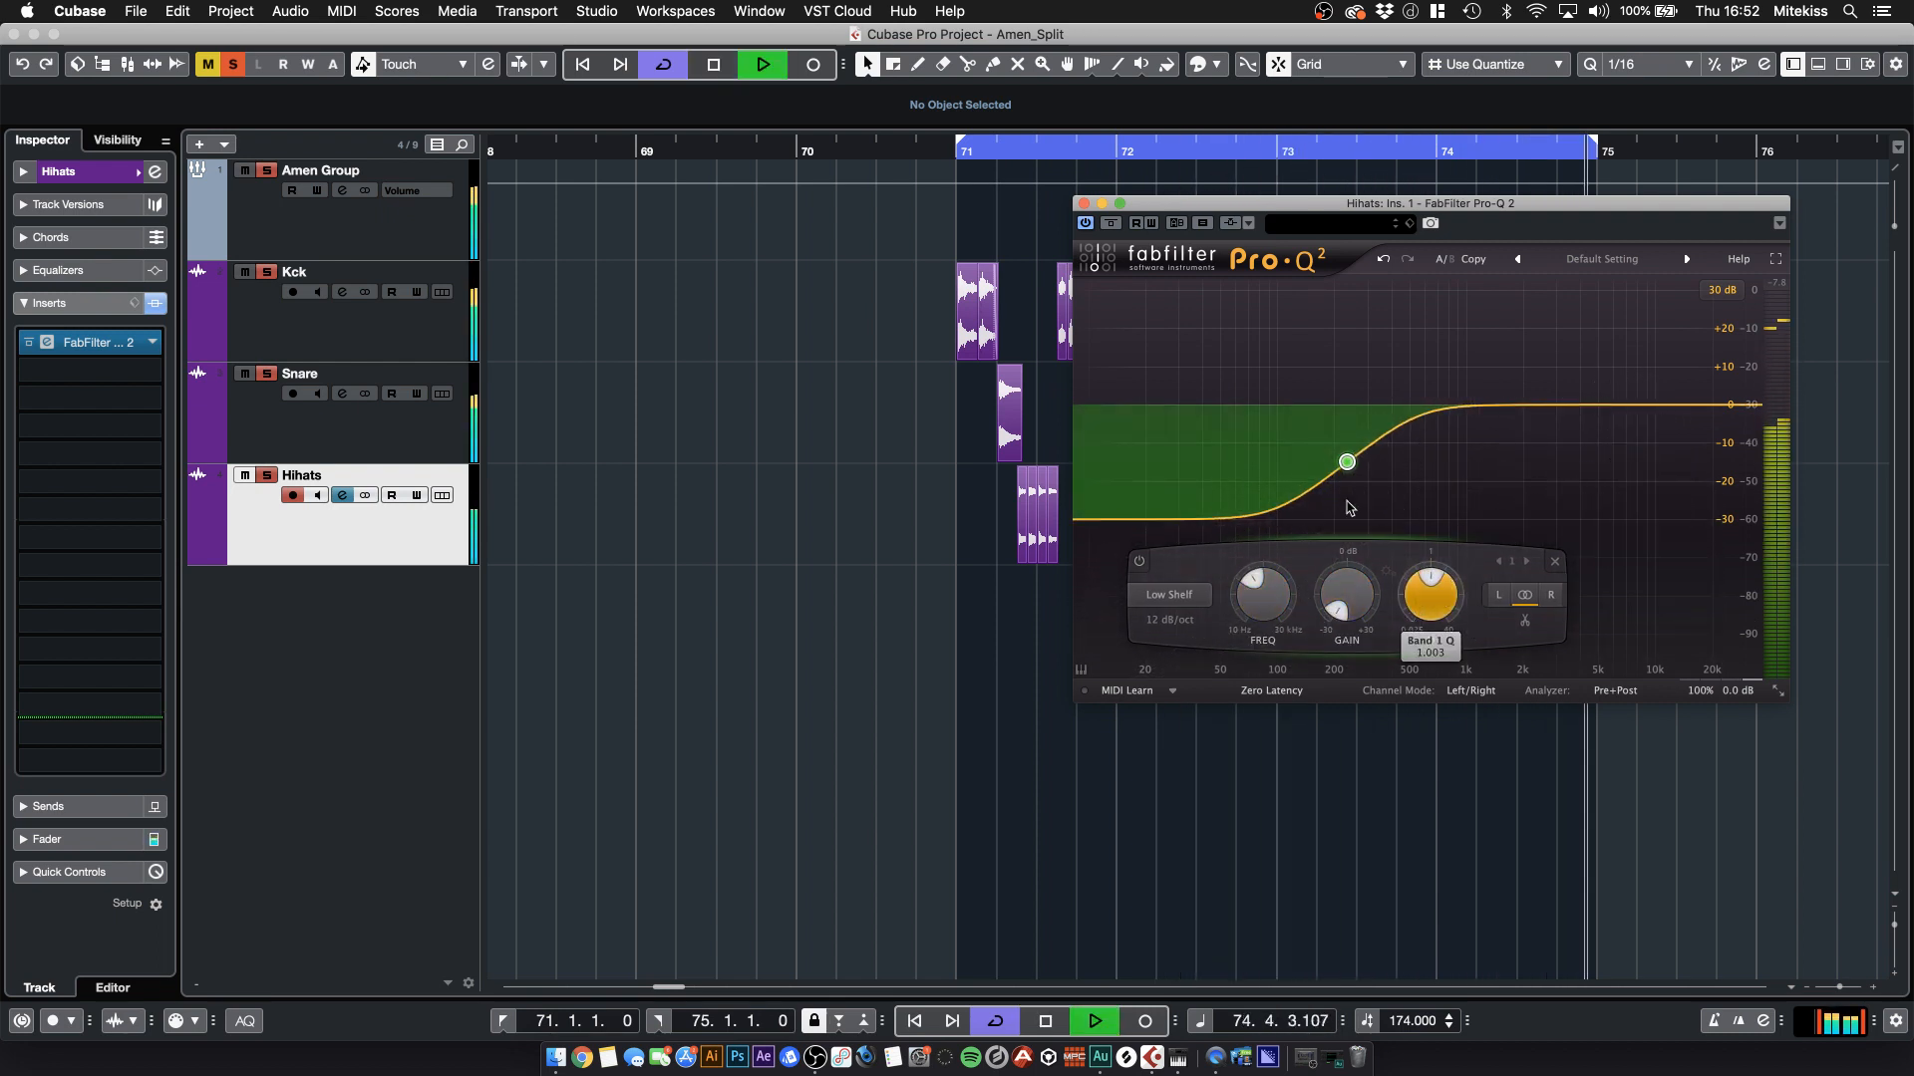
left_click(1170, 620)
left_click(1188, 719)
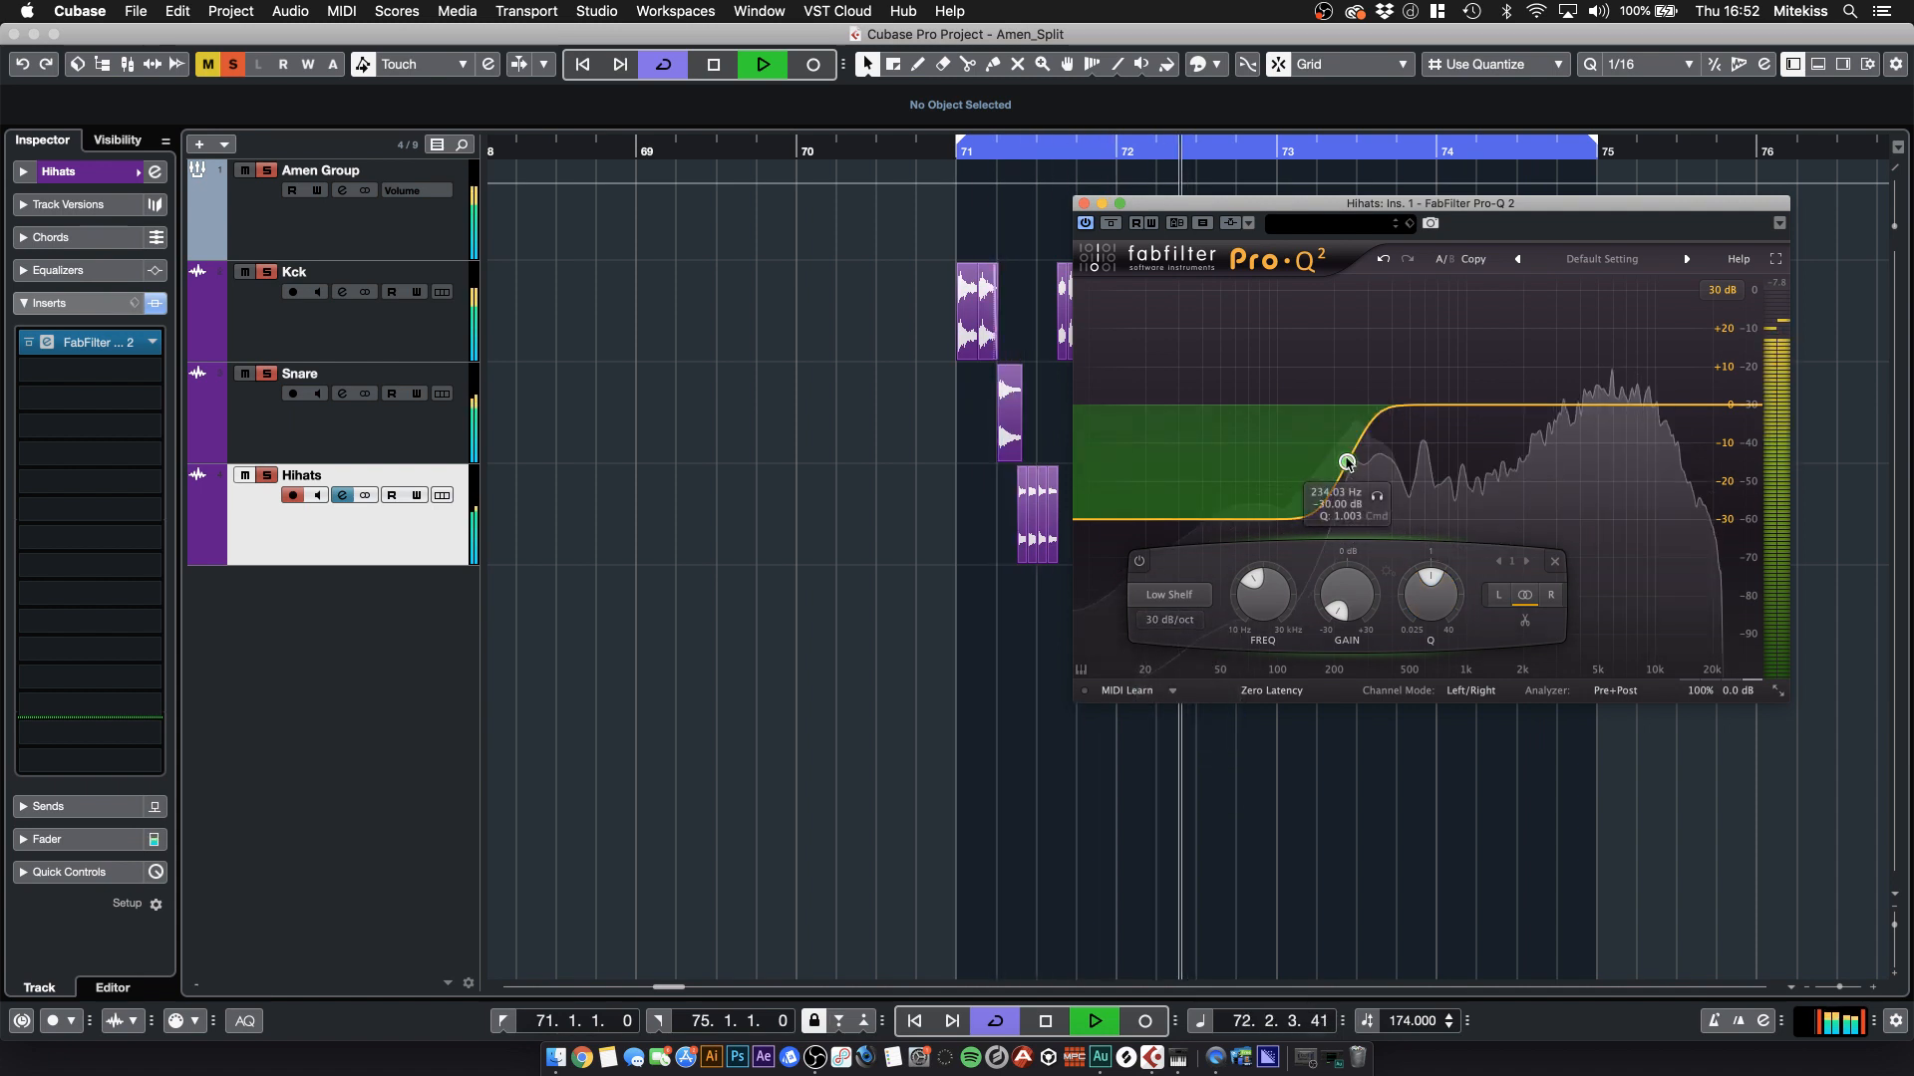
mouse_move(1346, 463)
left_mouse_down()
mouse_move(1416, 467)
mouse_move(1339, 465)
left_mouse_up()
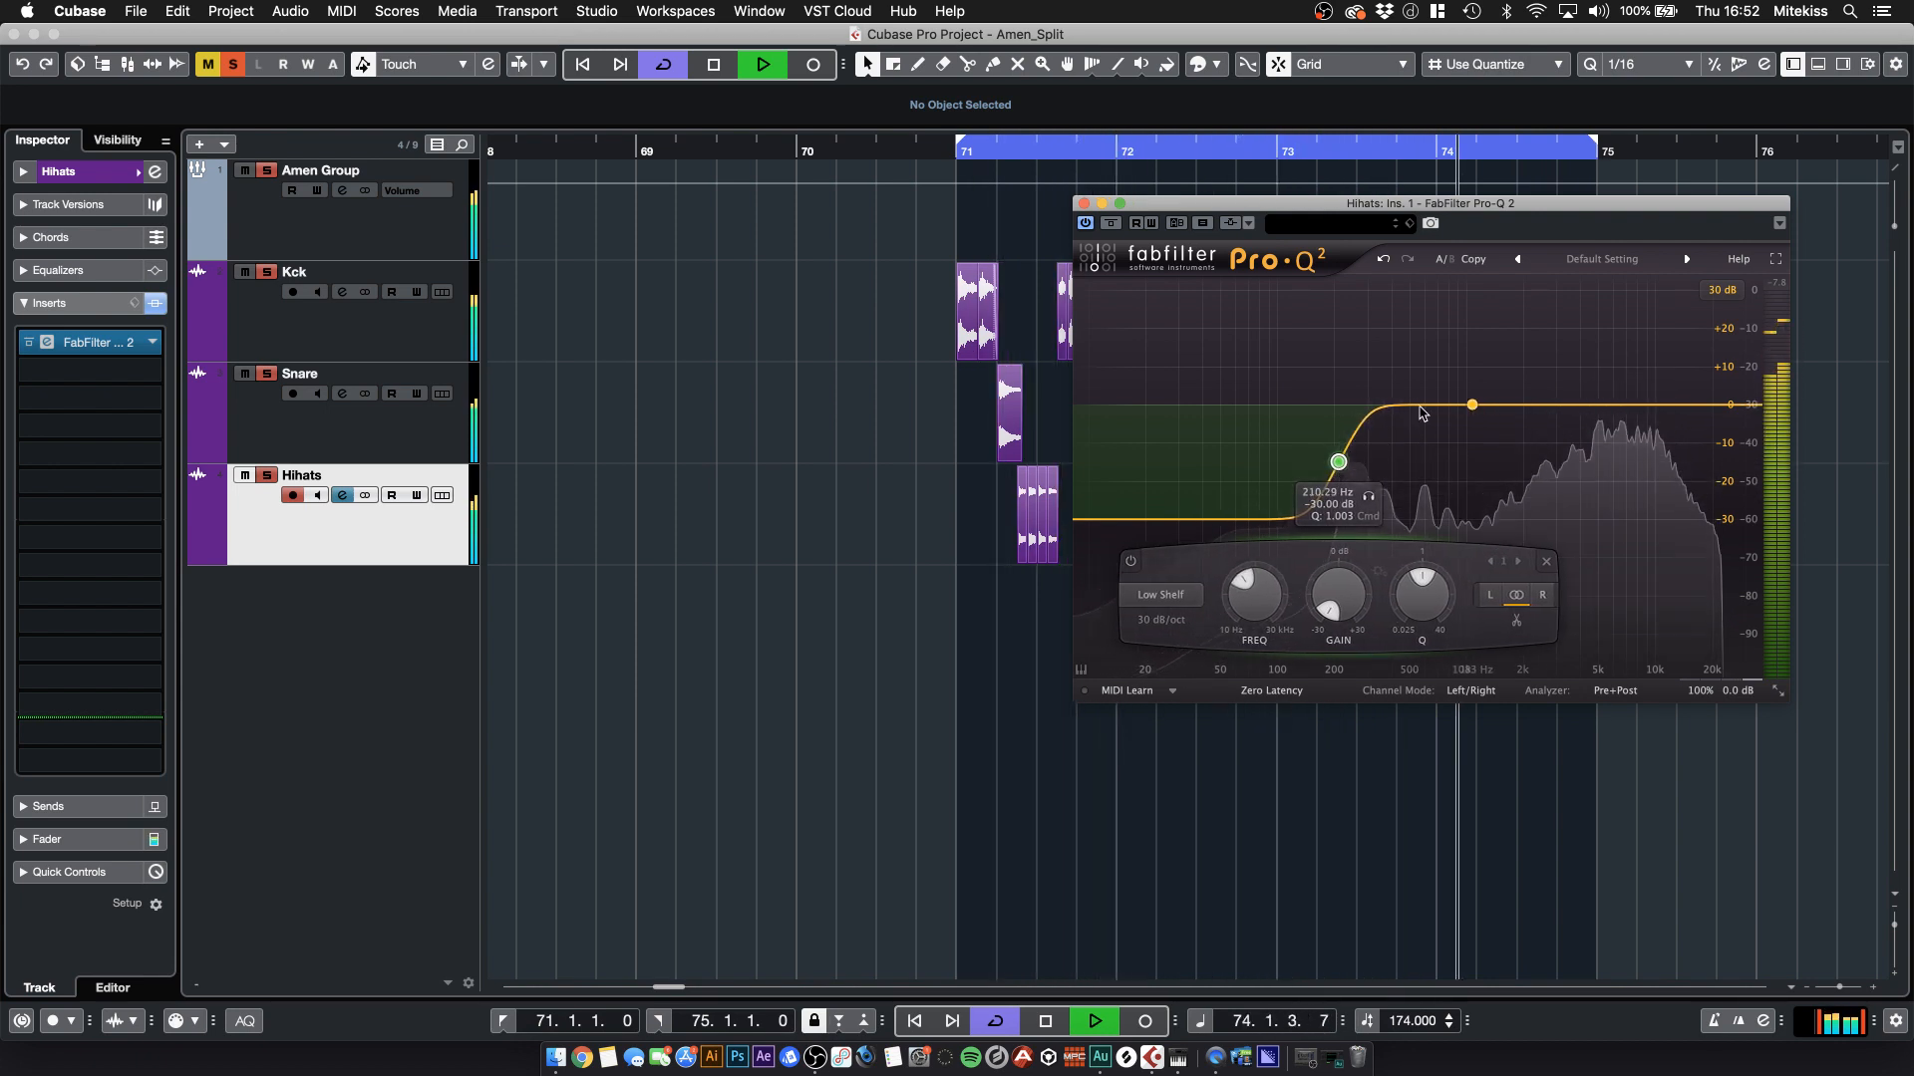
- Add a bell cut of about -9.2 dB near 449 Hz with Q 3.74 on the hi-hats and close the equalizer
left_click_drag(1391, 405, 1391, 436)
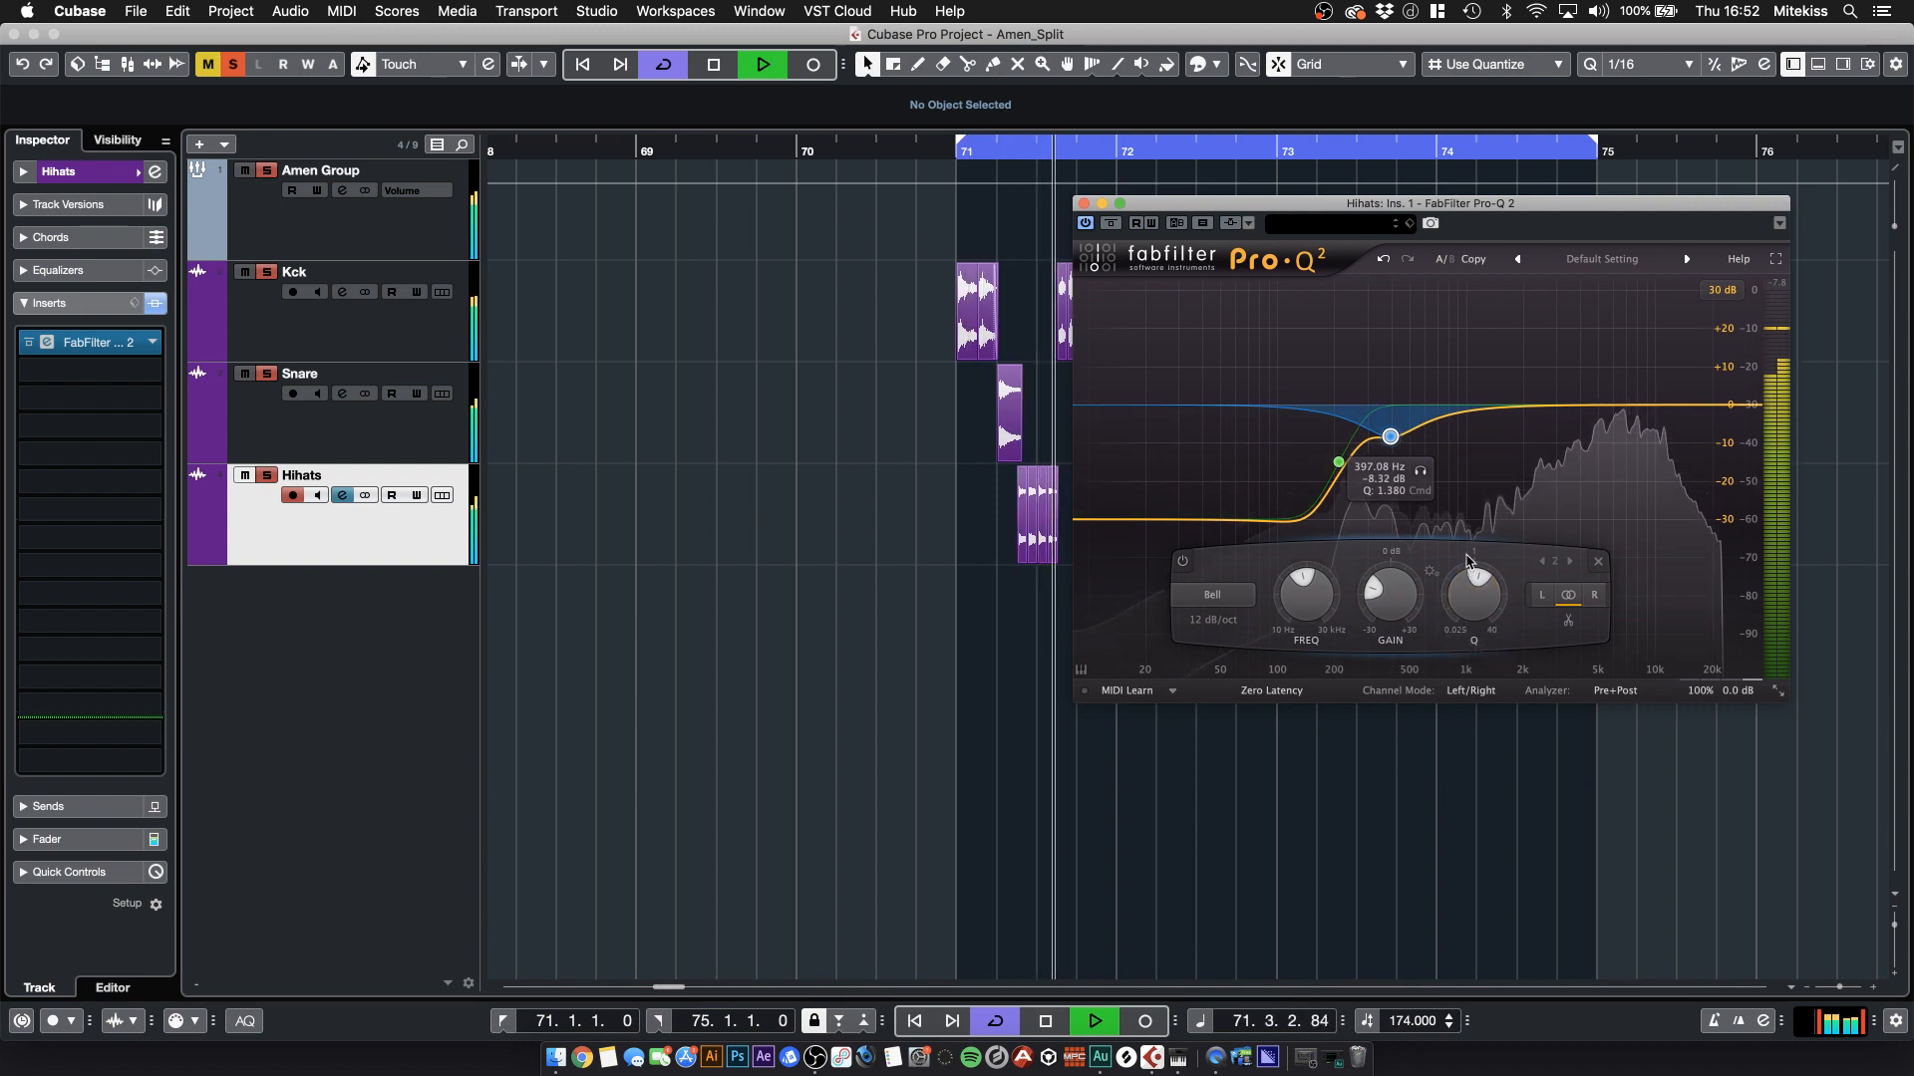
left_click_drag(1479, 588, 1488, 580)
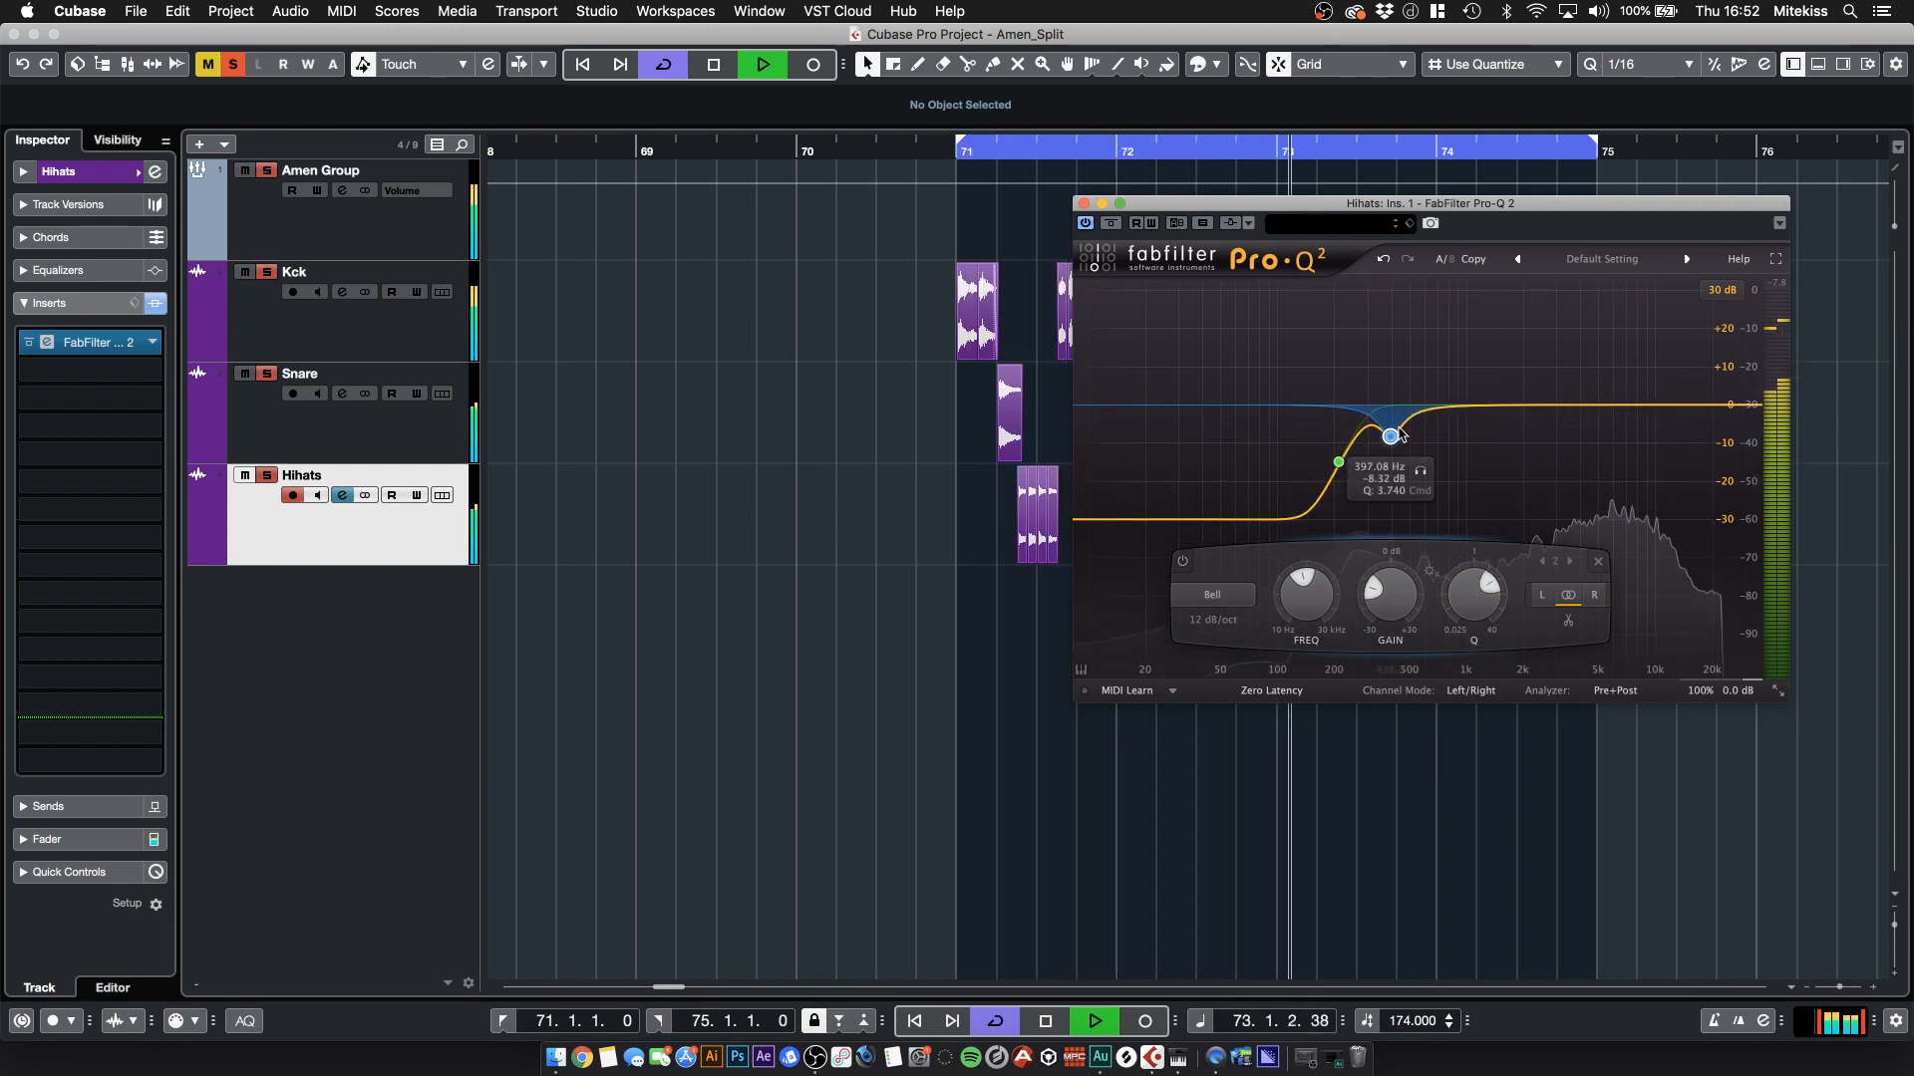
left_click_drag(1400, 433, 1410, 437)
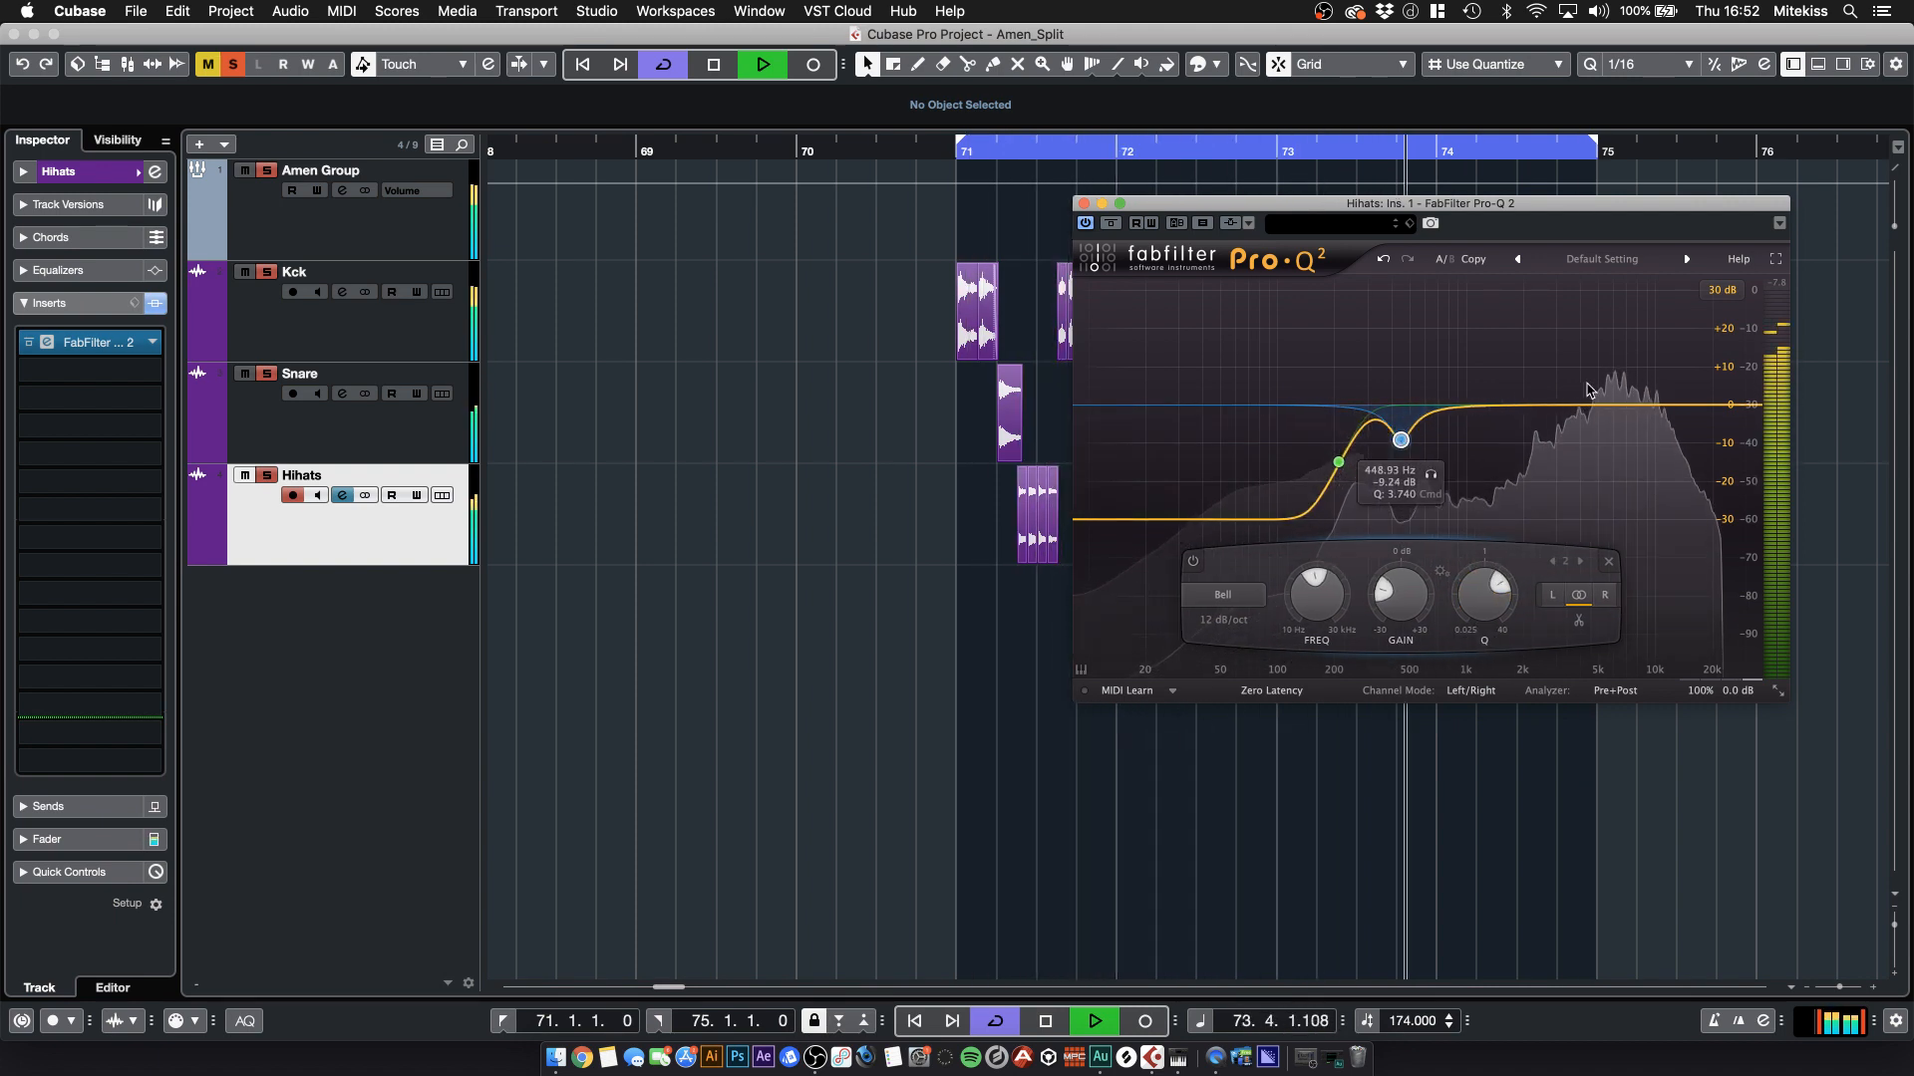
left_click(1089, 205)
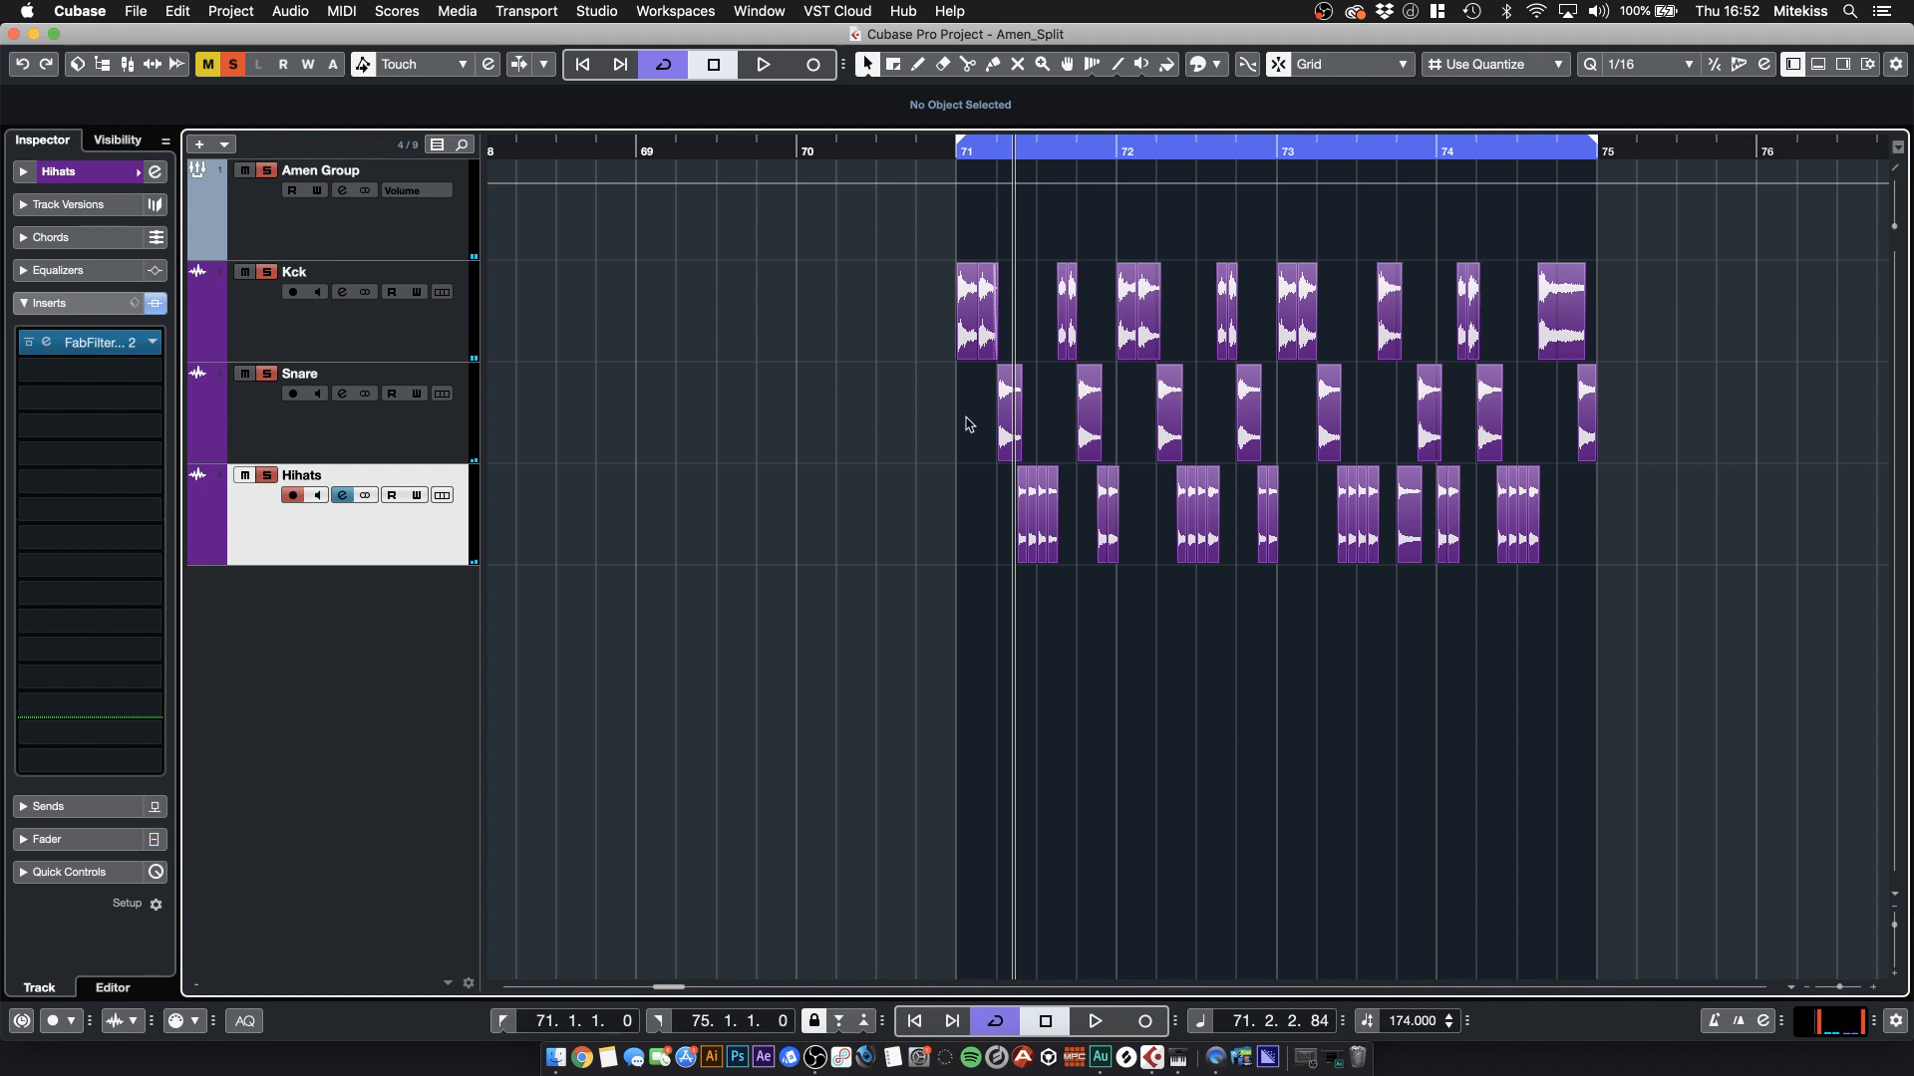
- Copy the first kick slice onto a new track below Hihats and remove the equalizer from that track
left_click(975, 319)
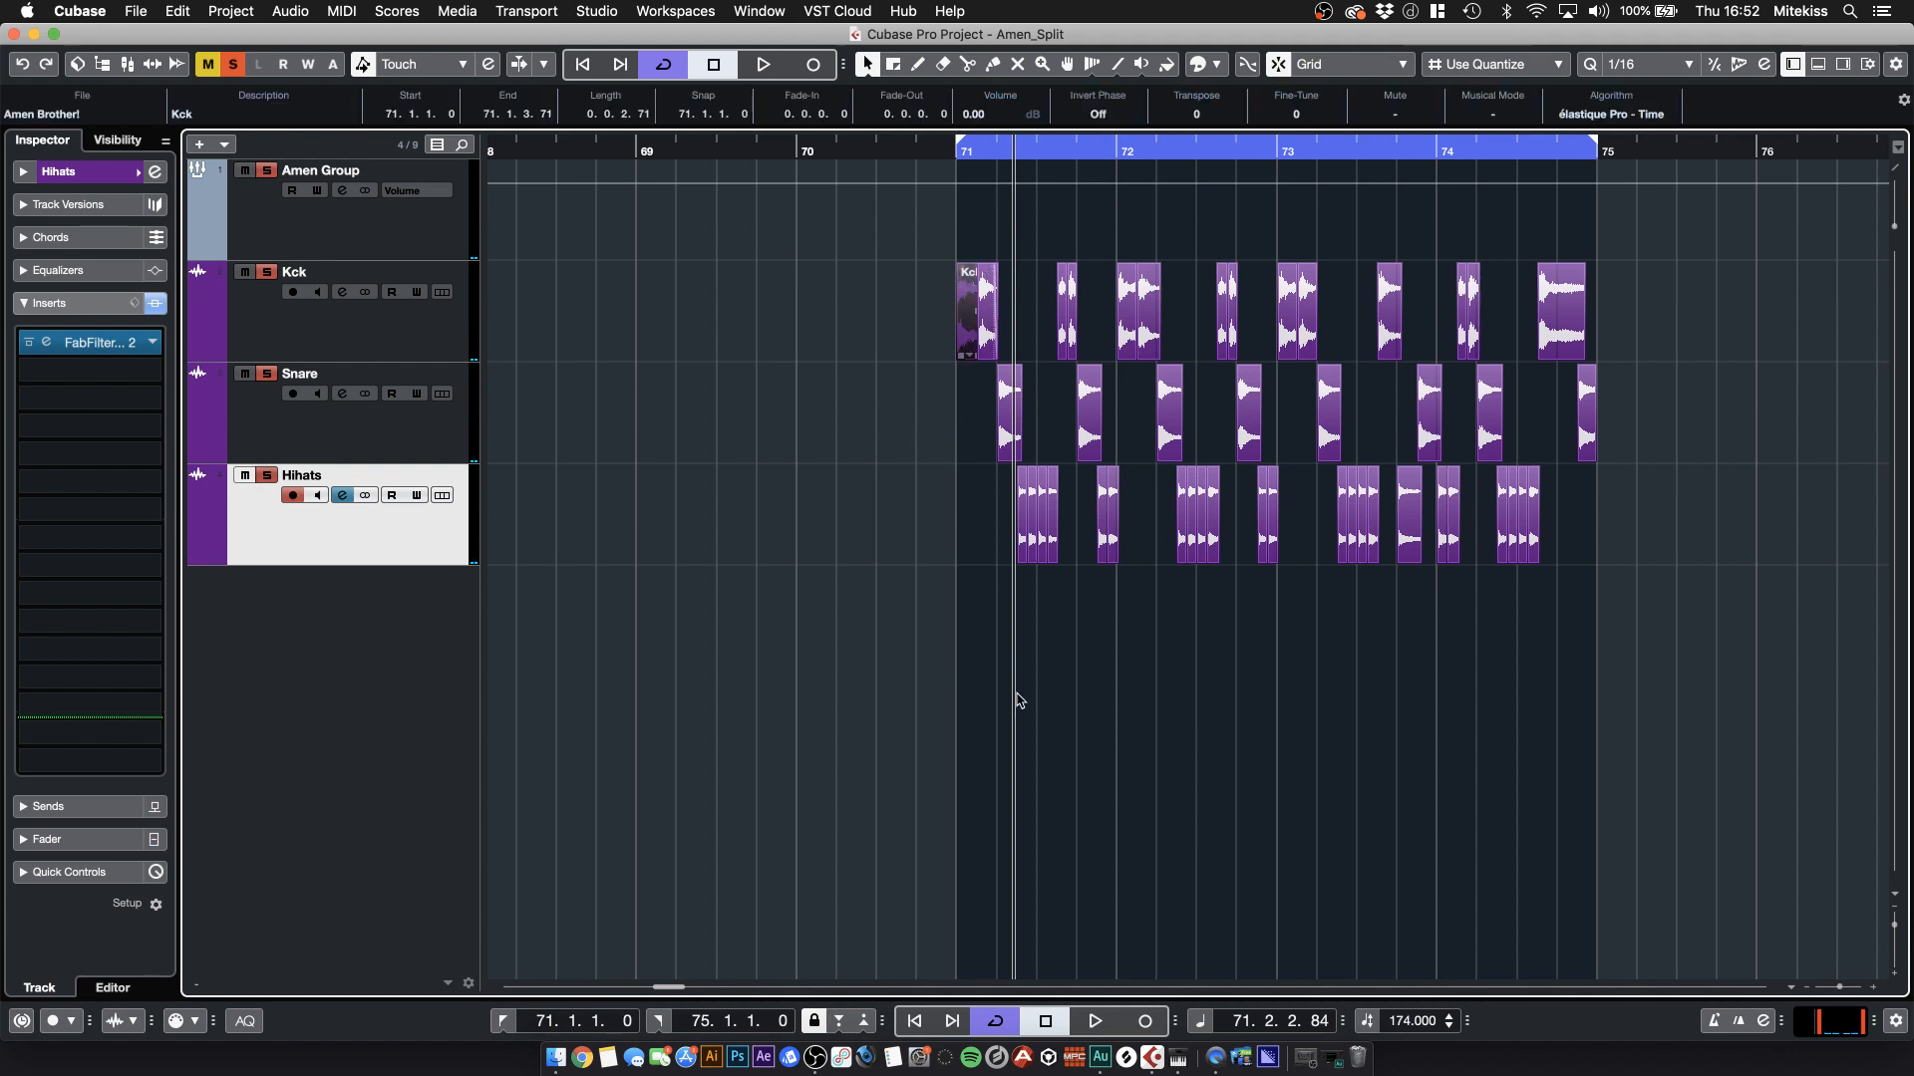
left_click_drag(974, 319, 977, 751)
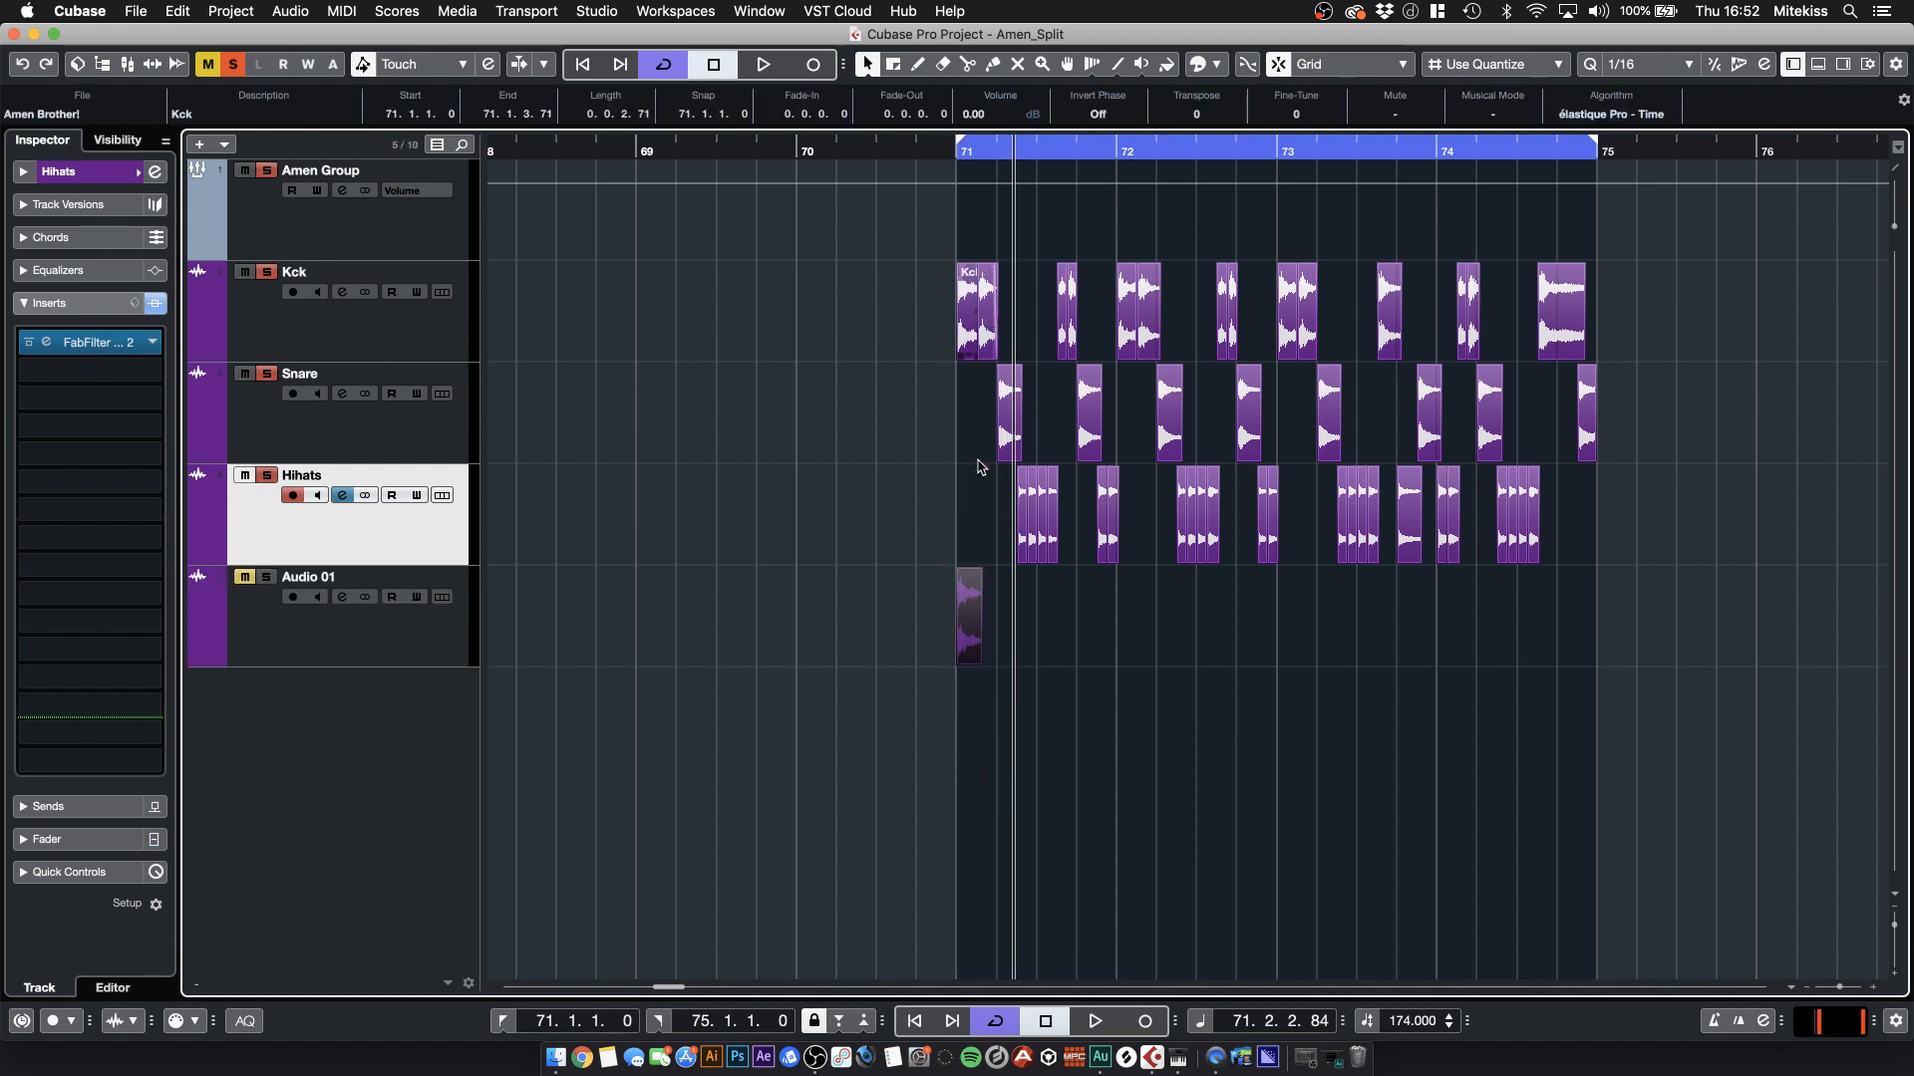
left_click(260, 602)
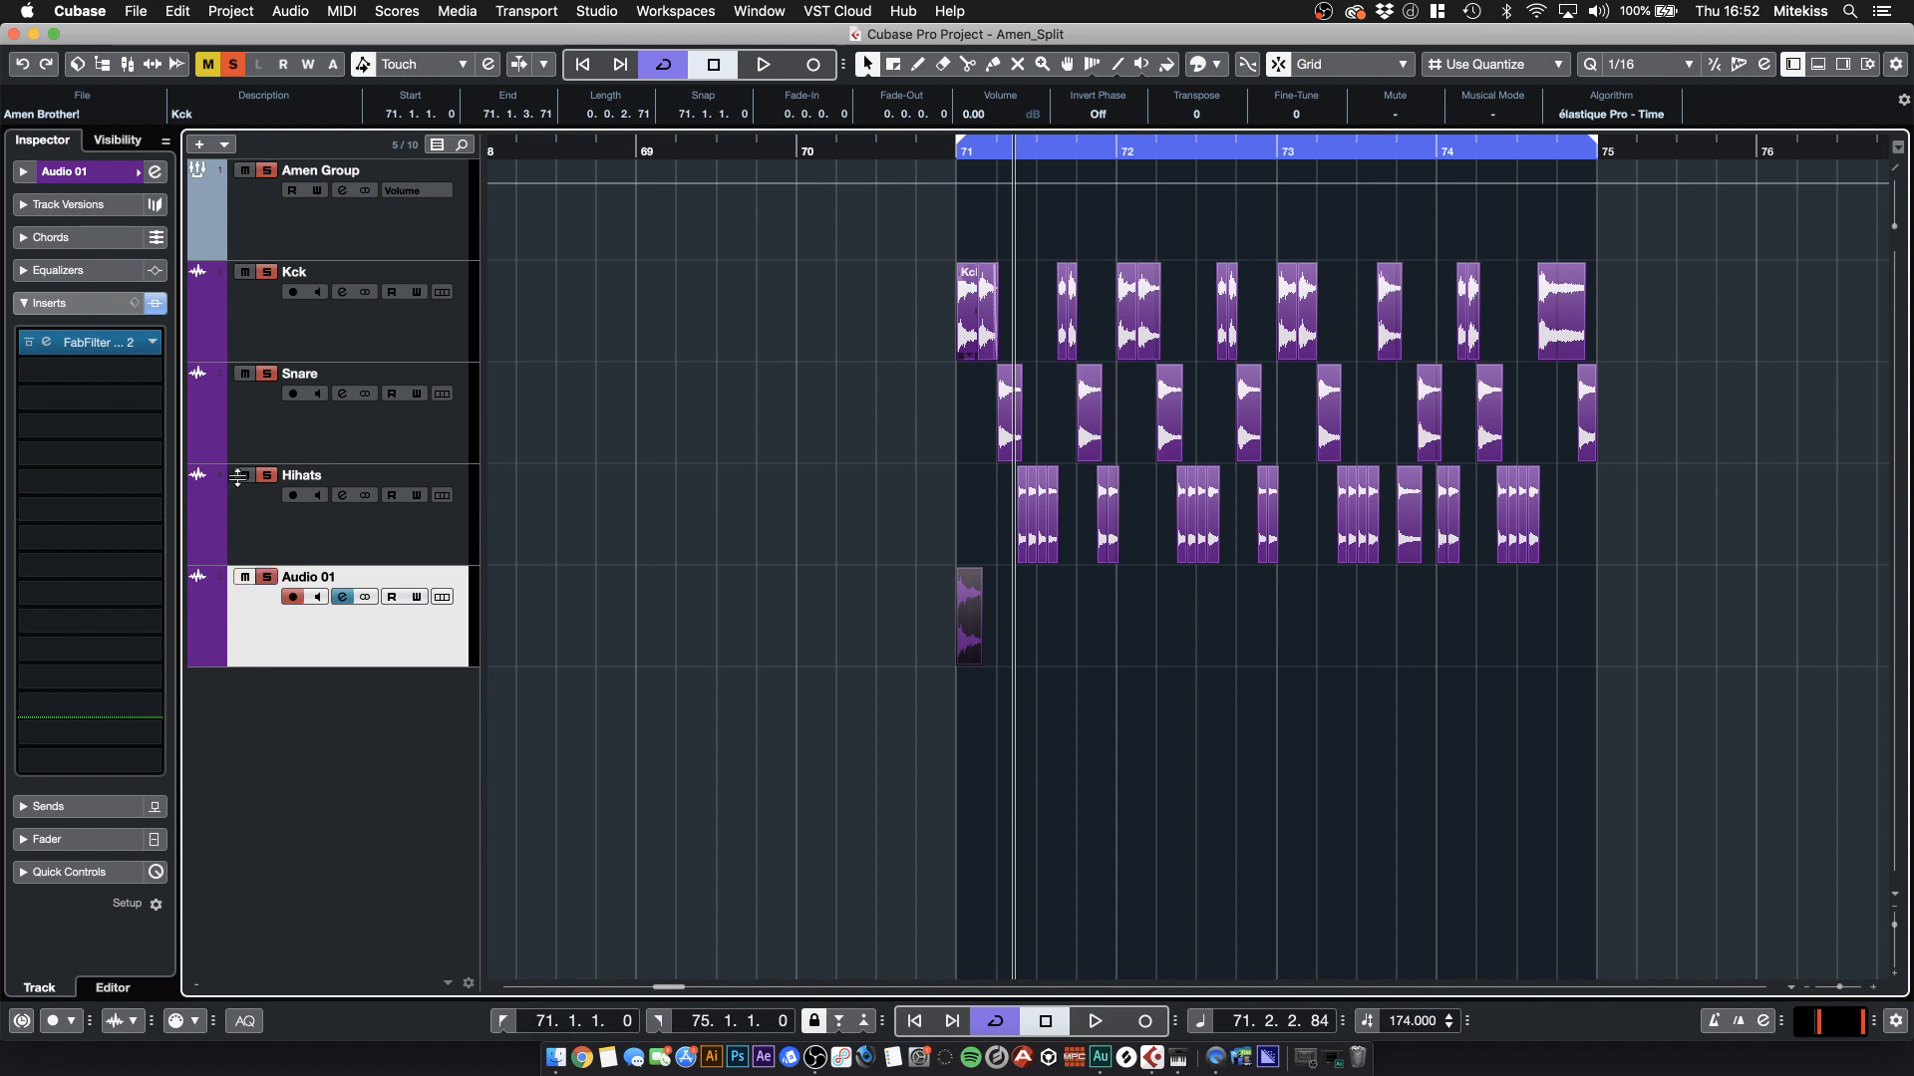
left_click(152, 344)
left_click(100, 379)
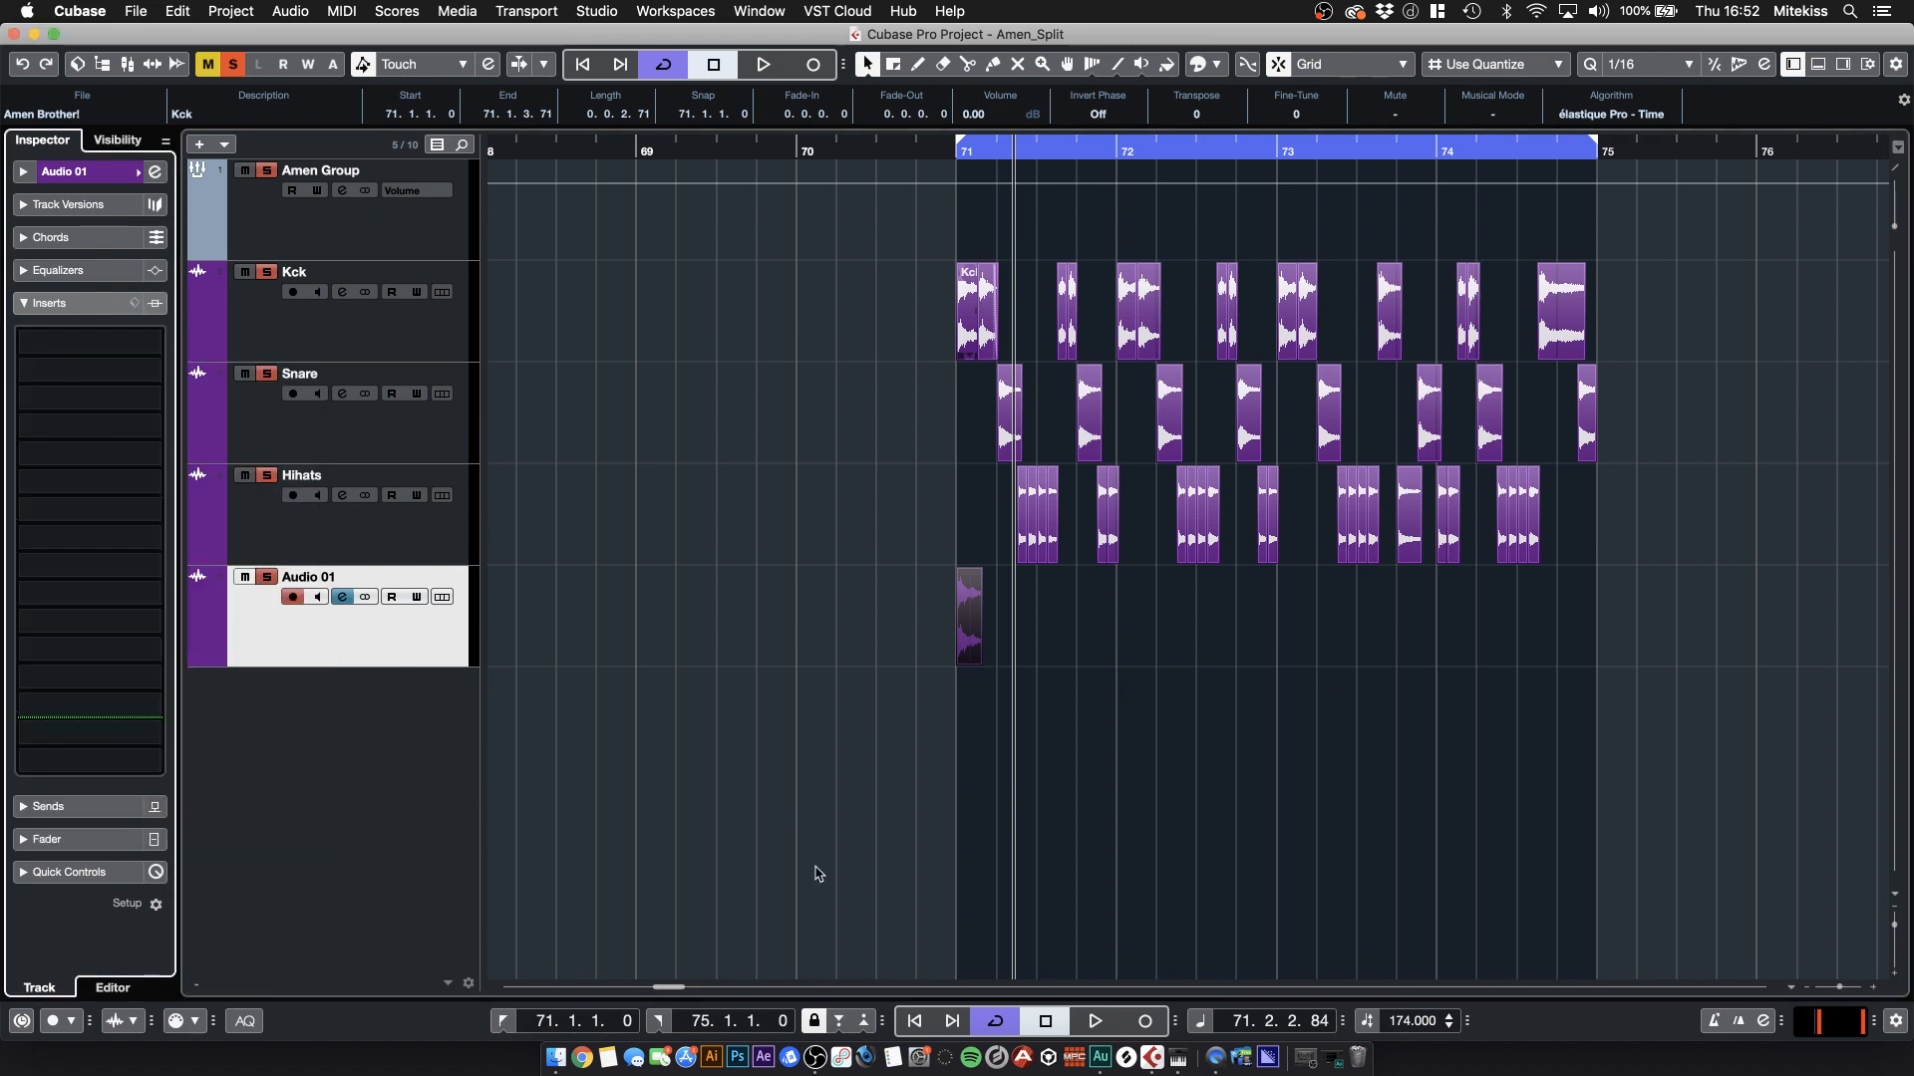
- Route the Audio 01 track's output to Stereo Out instead of the Amen Group
left_click(816, 869)
scroll(816, 869, "left", 3)
left_click(23, 172)
left_click(93, 367)
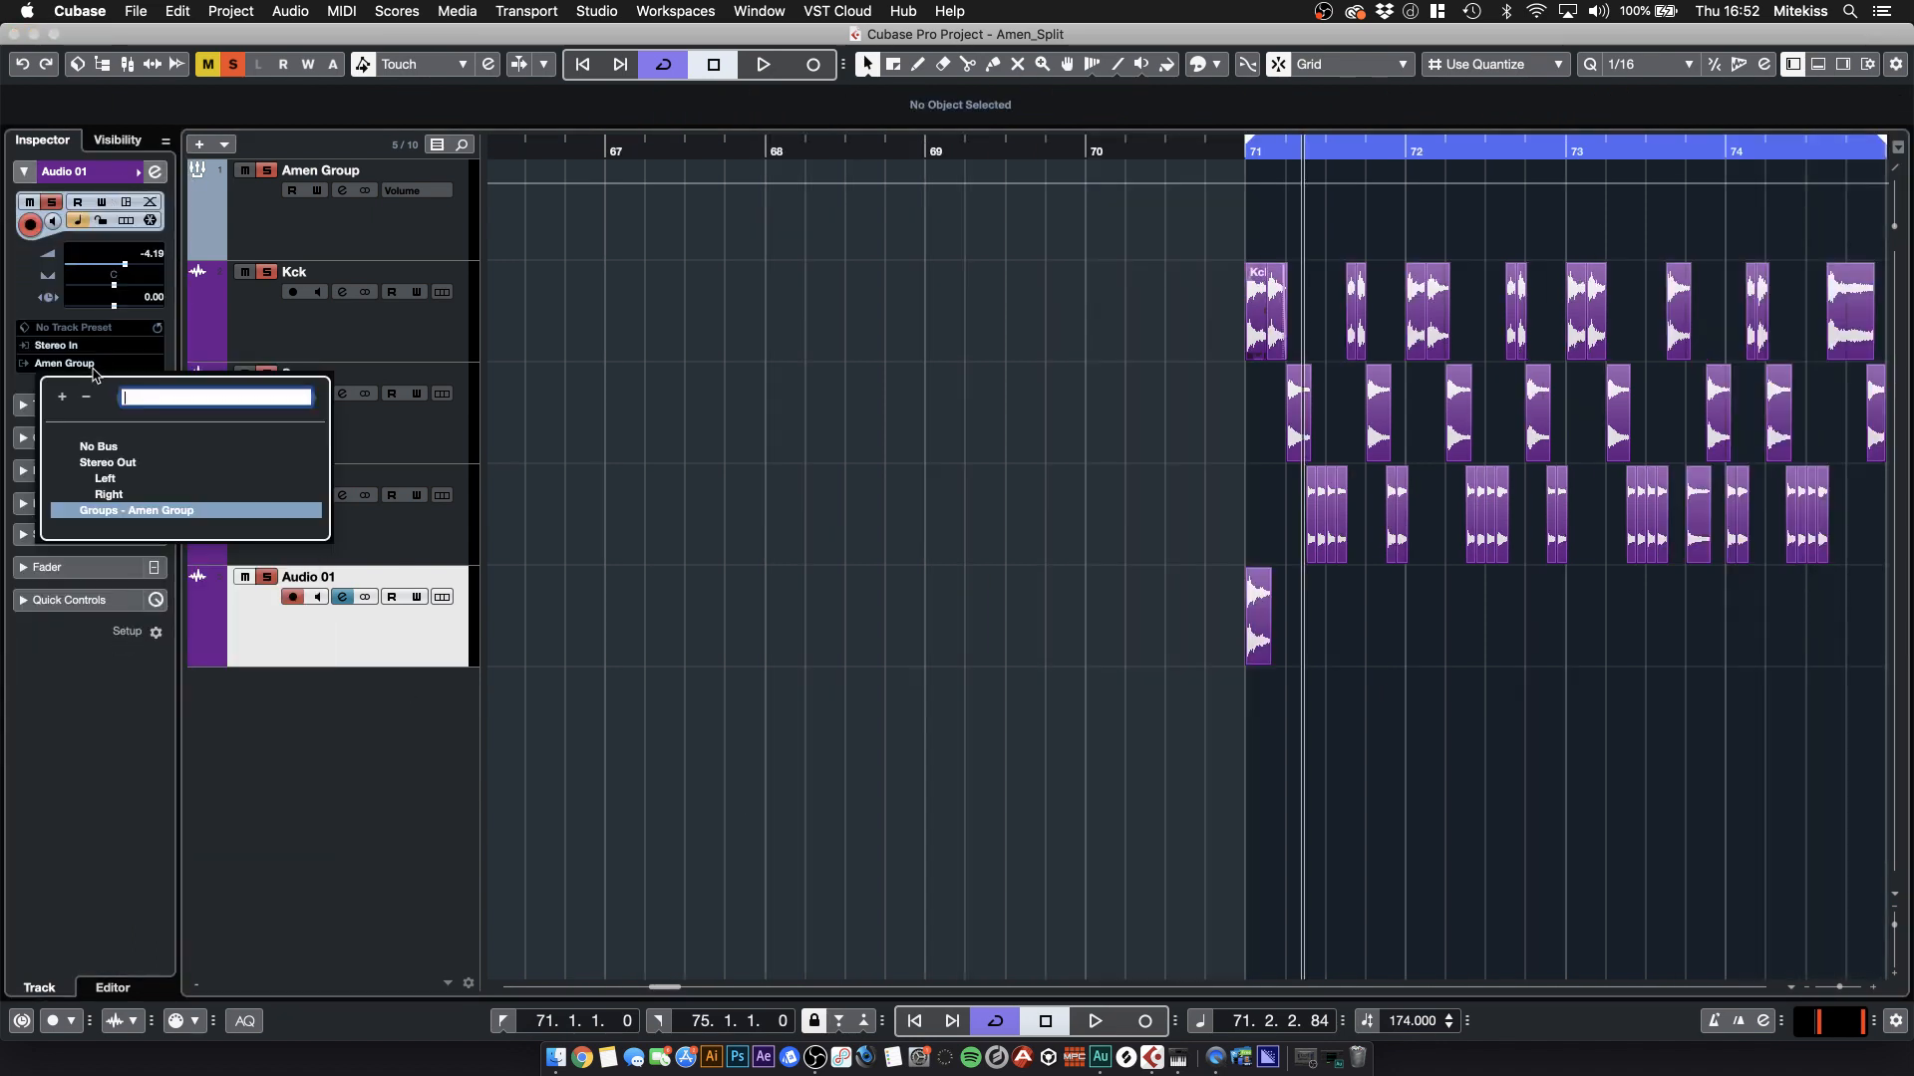
left_click(117, 462)
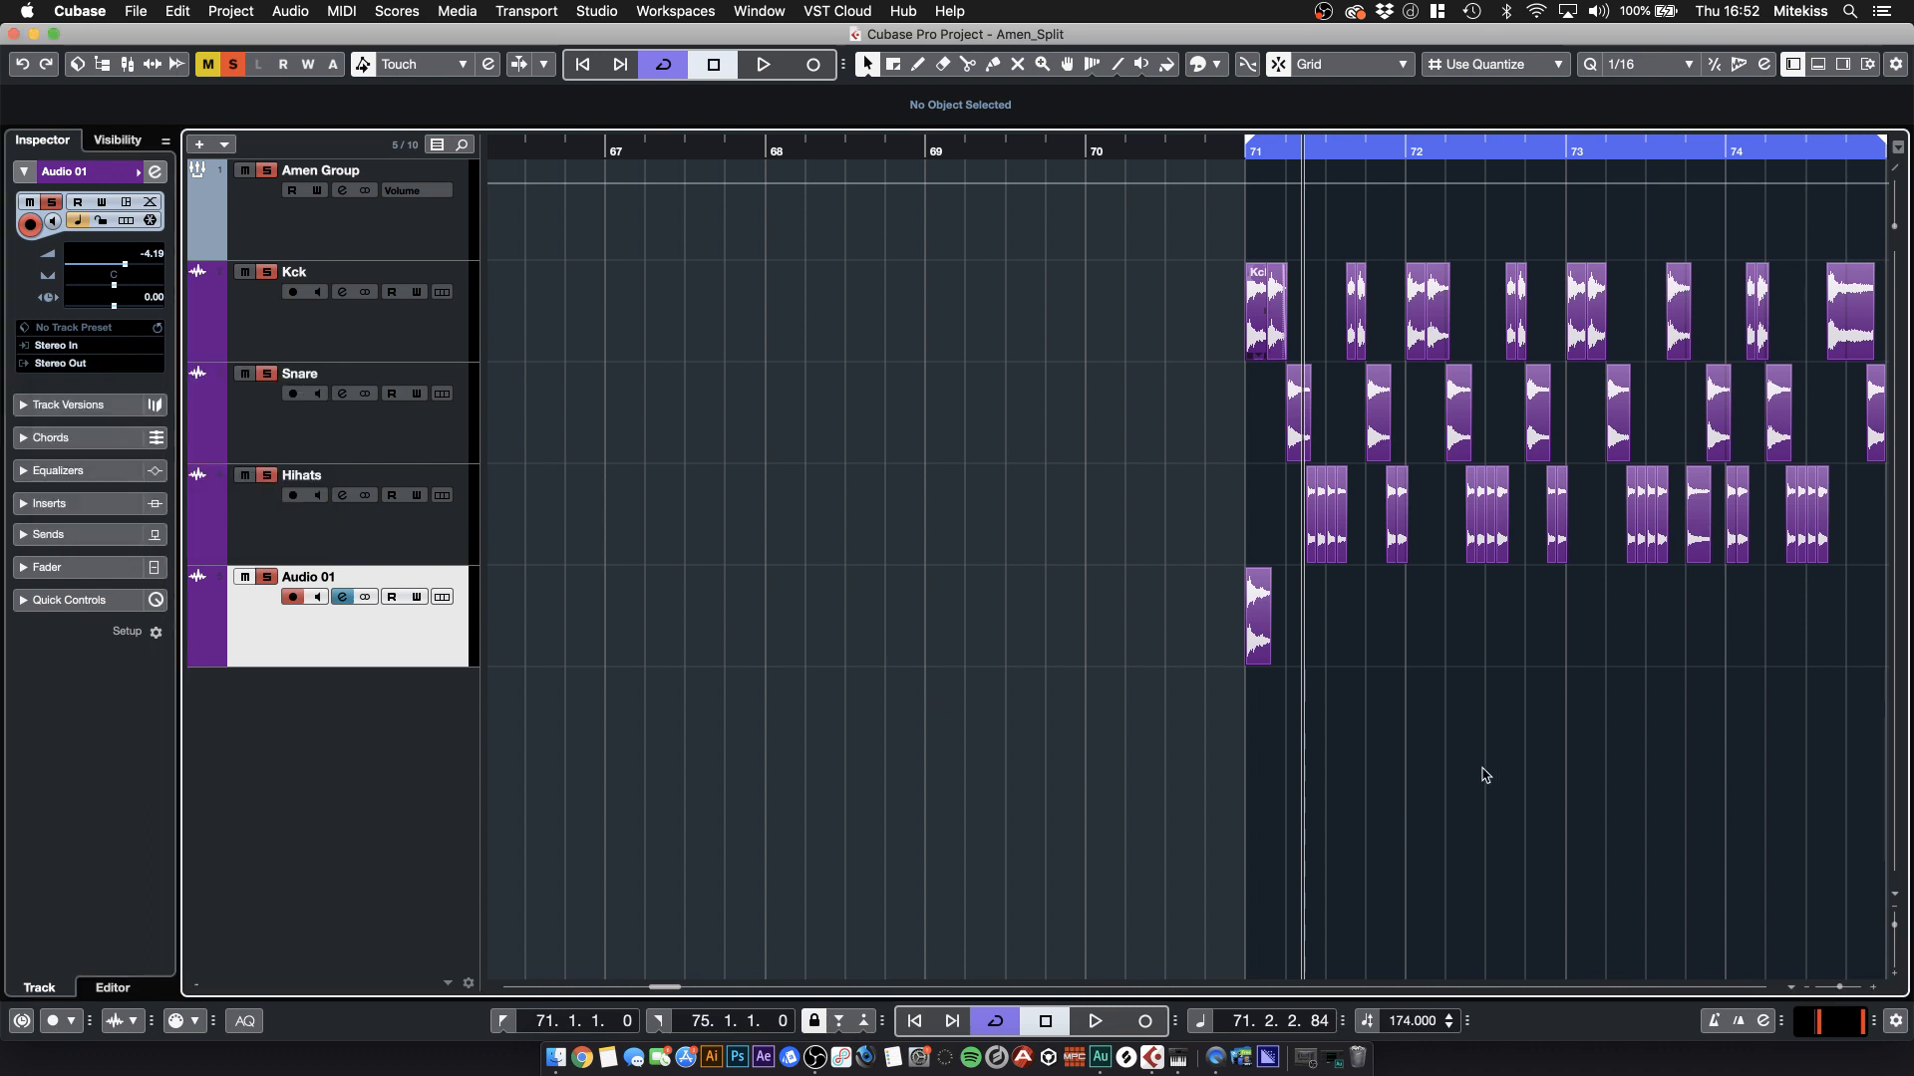
- Extend the copied kick slice on Audio 01 to reveal the full original Amen break
left_click_drag(1303, 660, 1837, 658)
scroll(1039, 453, "right", 3)
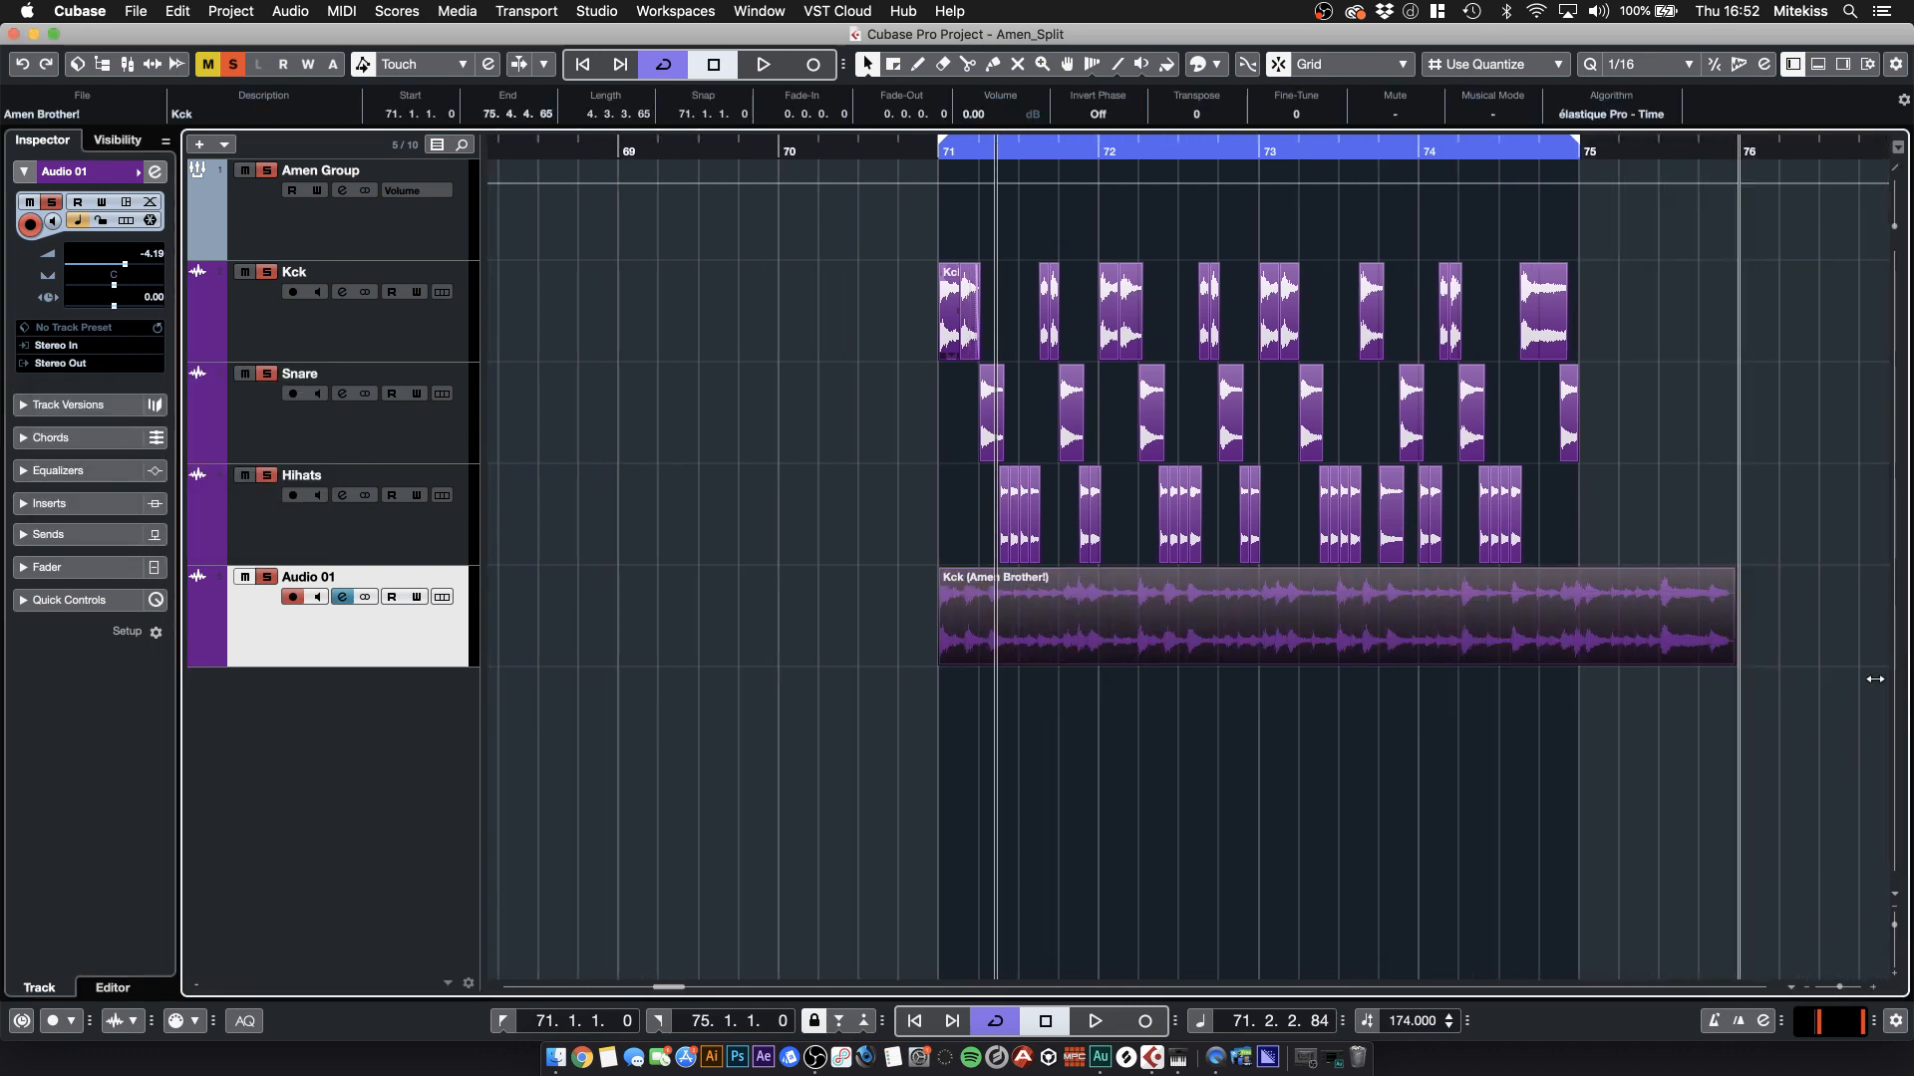
left_click_drag(1705, 659, 1818, 660)
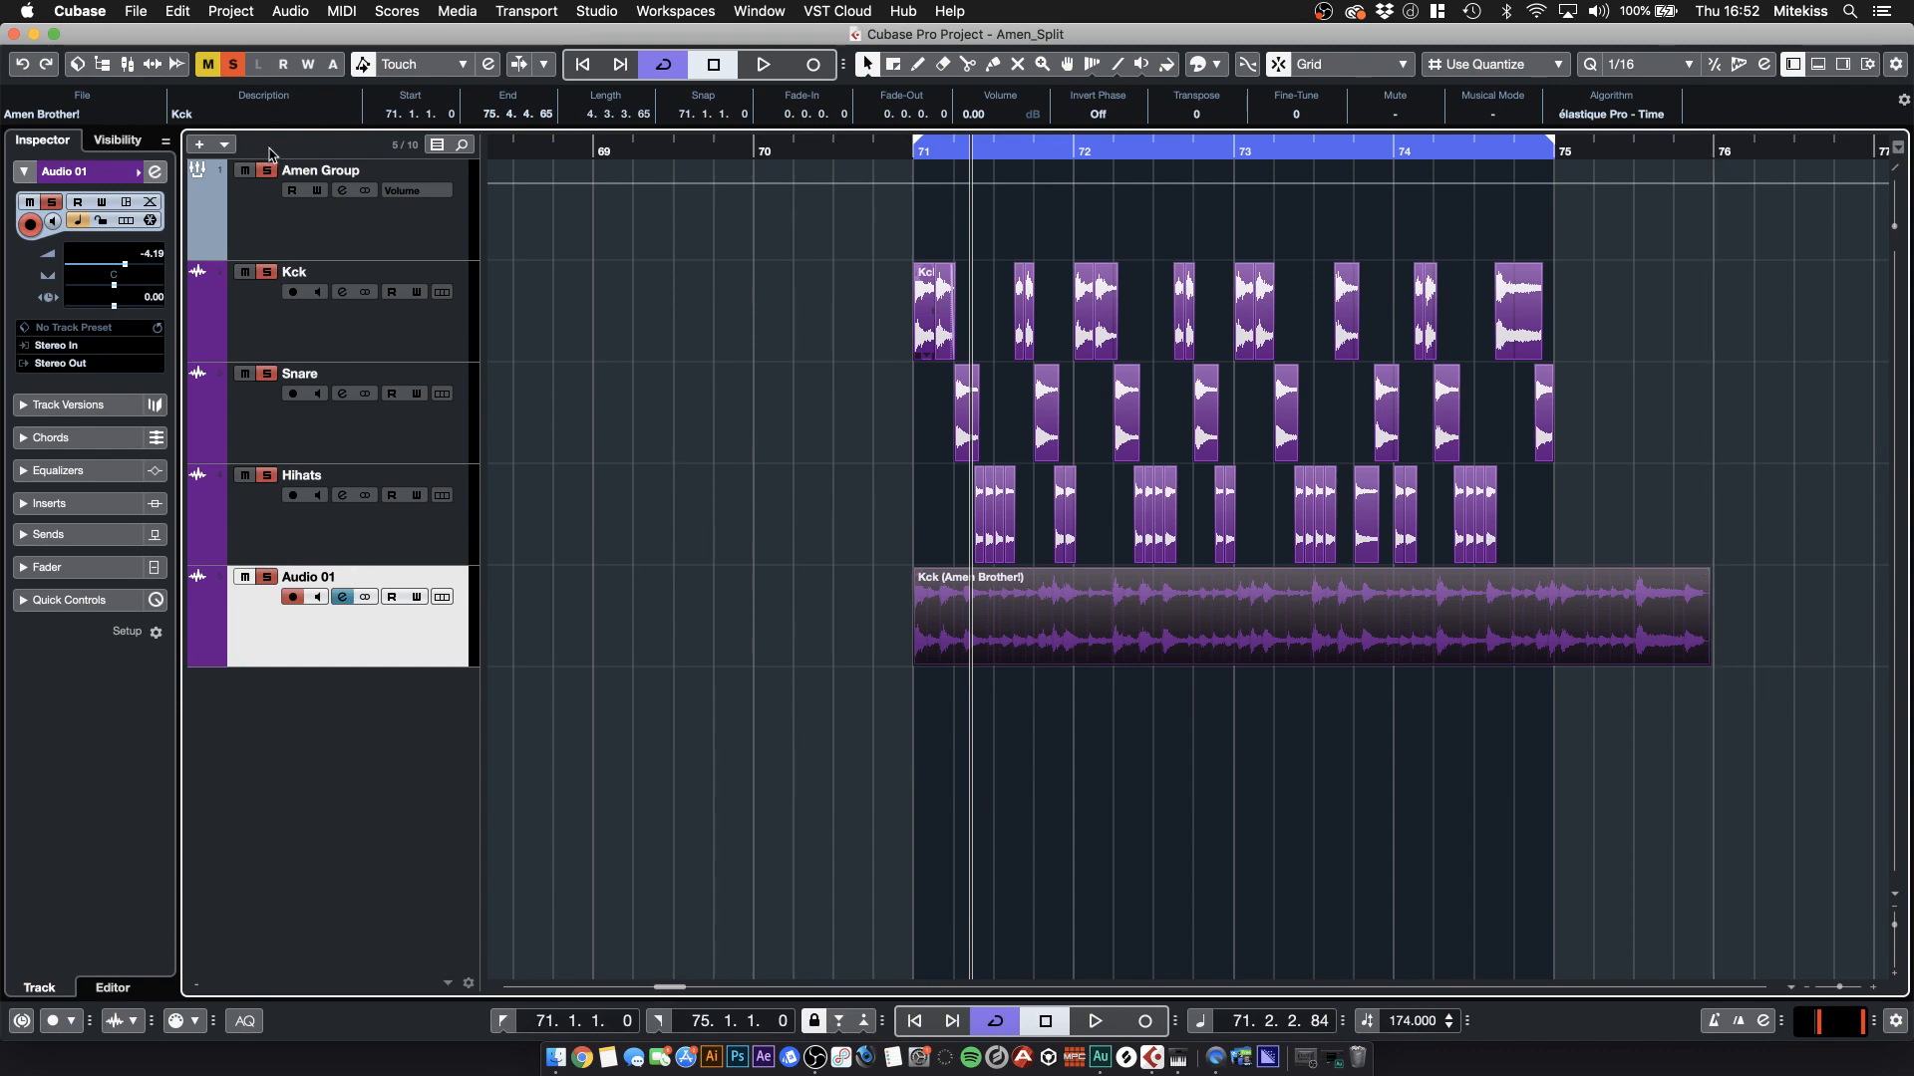
- Compare the soloed original break on Audio 01 with the processed kick, snare and hi-hat tracks during looped playback
left_click(266, 578)
key("space")
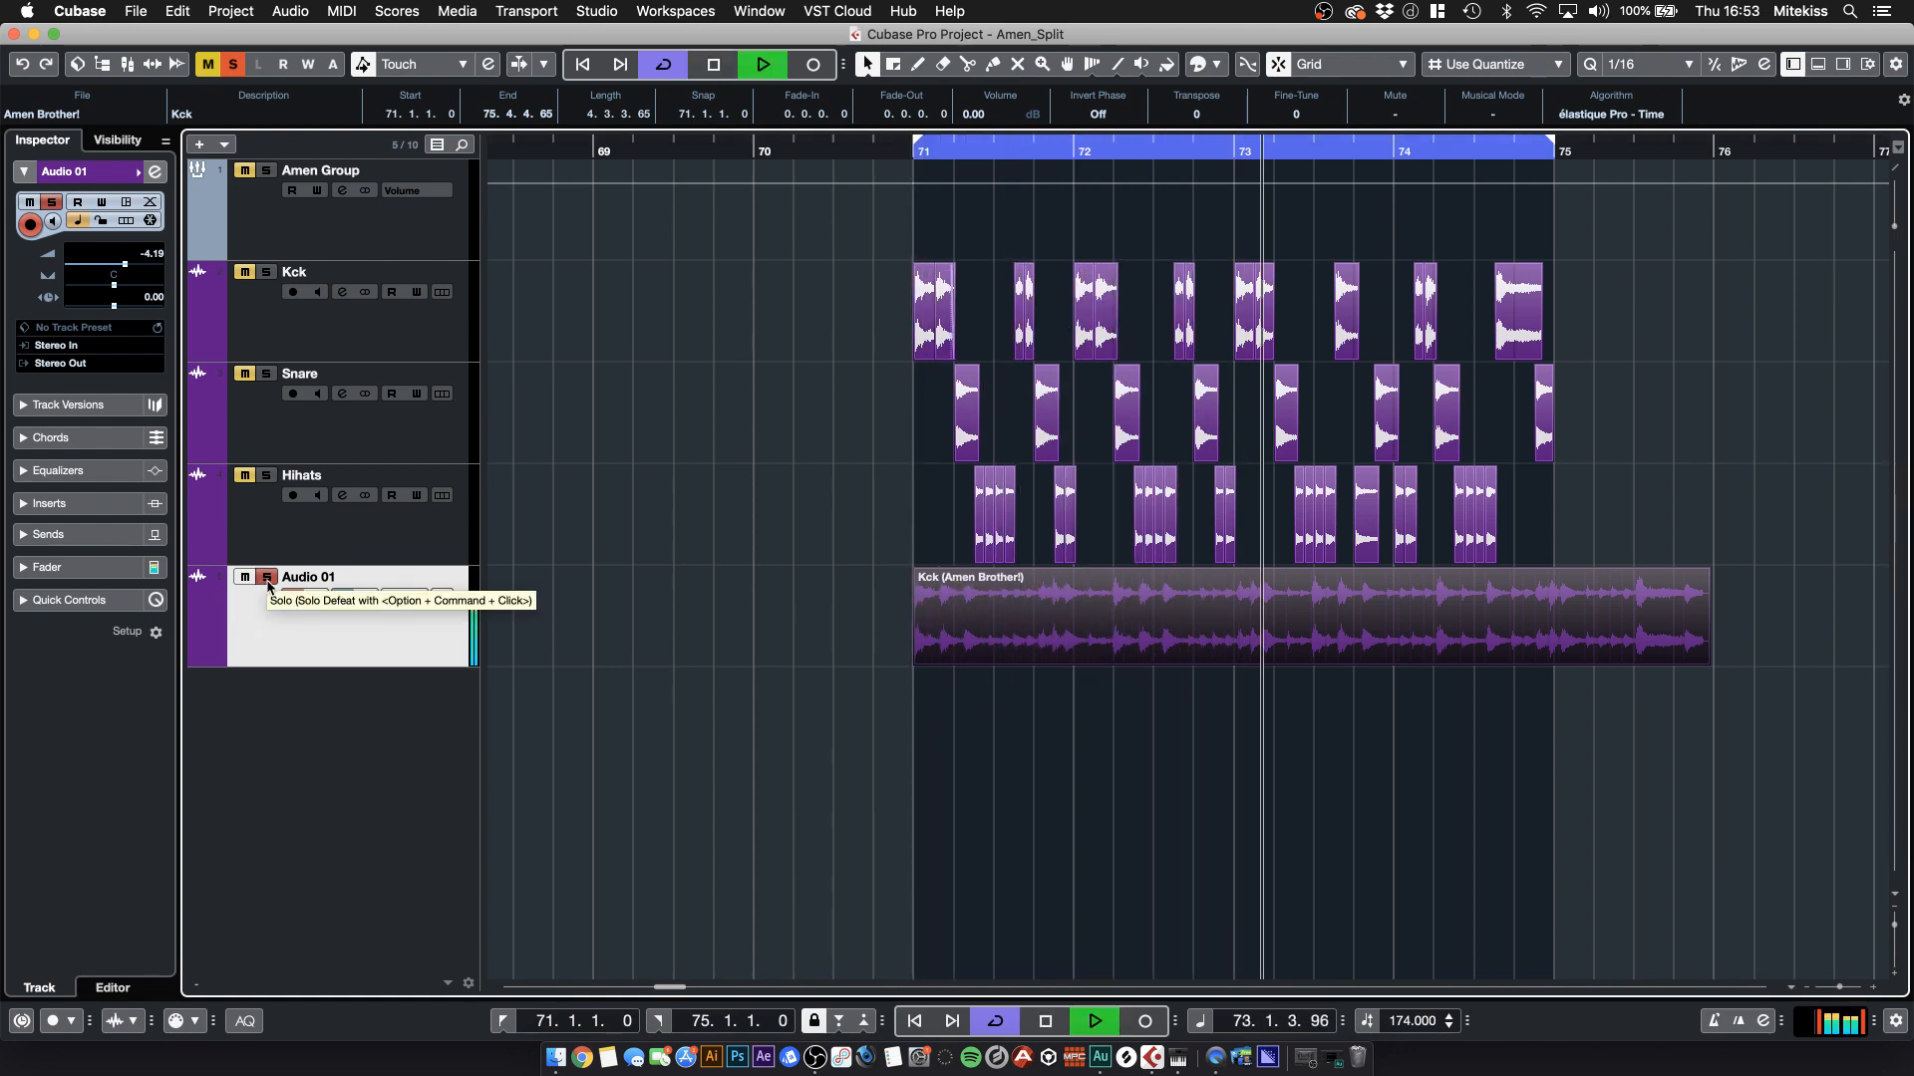
key("space")
left_click(267, 578)
key("space")
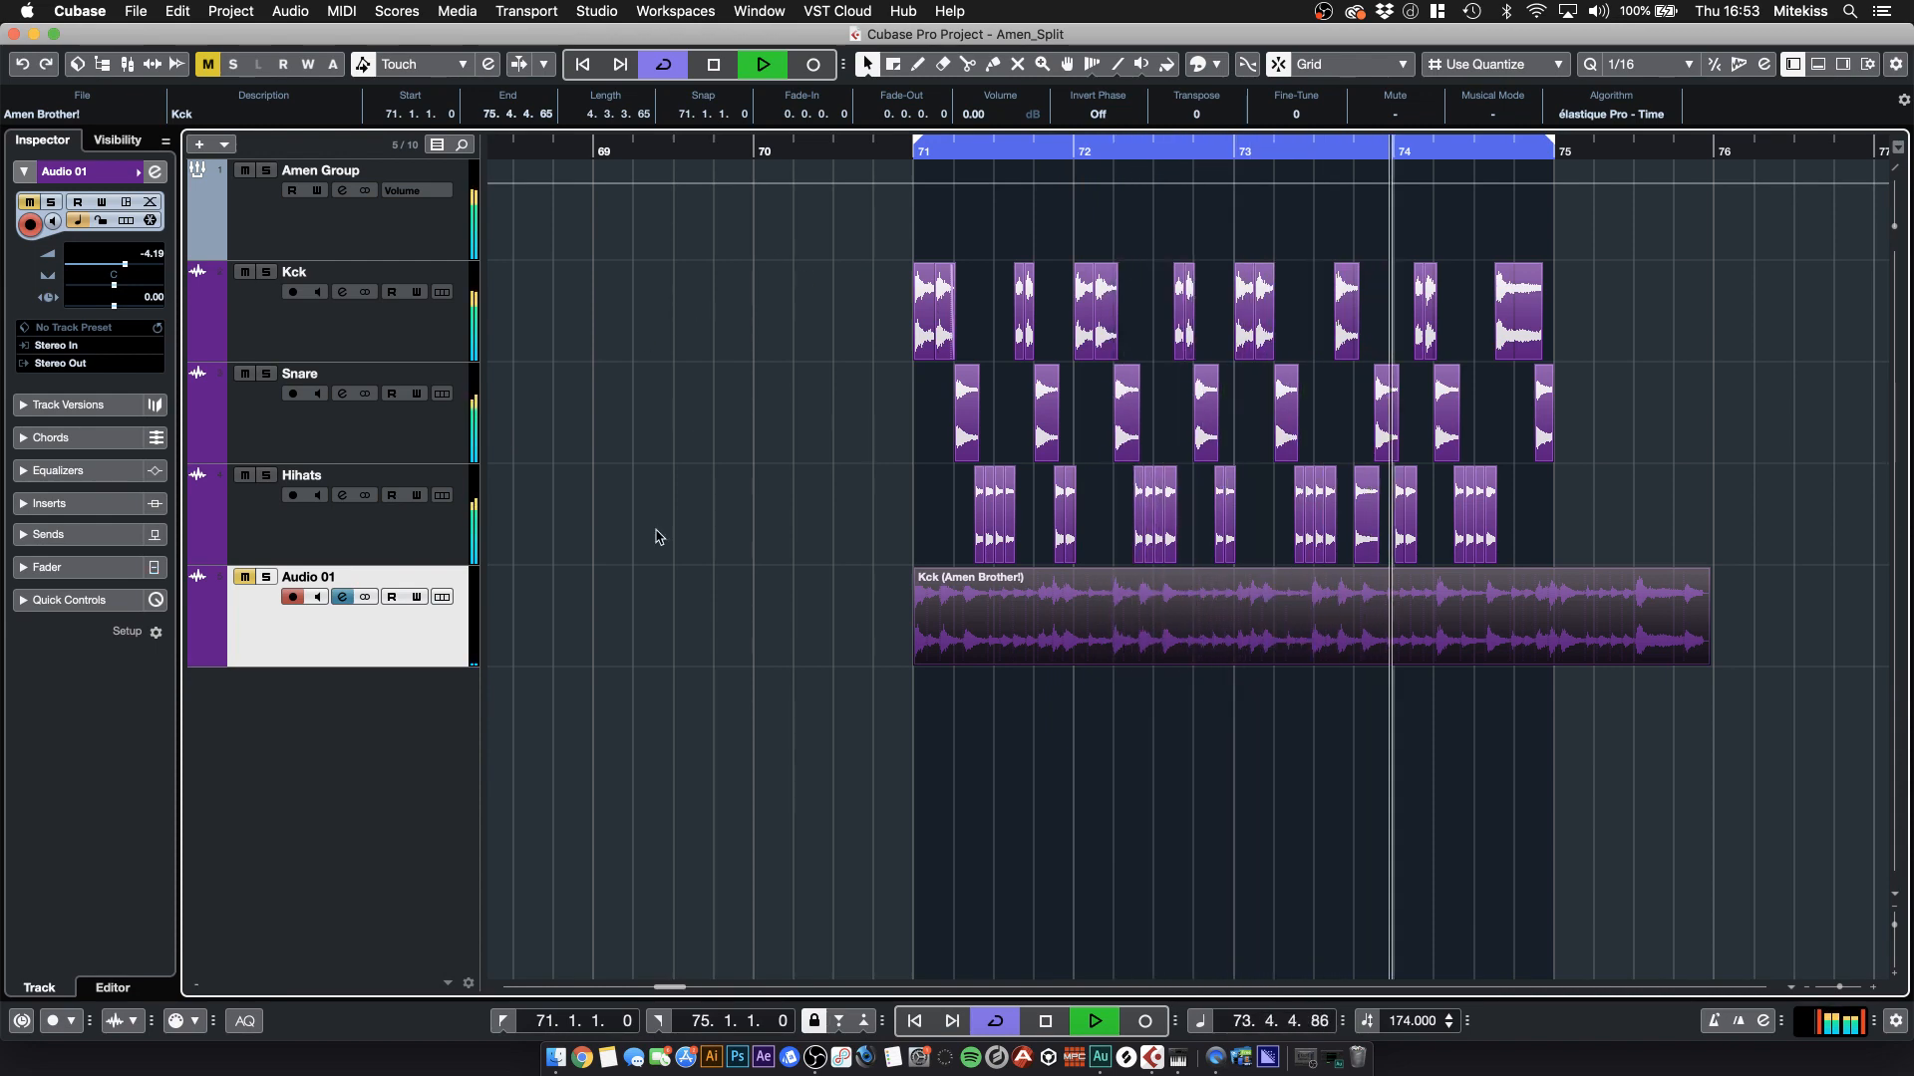
left_click(266, 579)
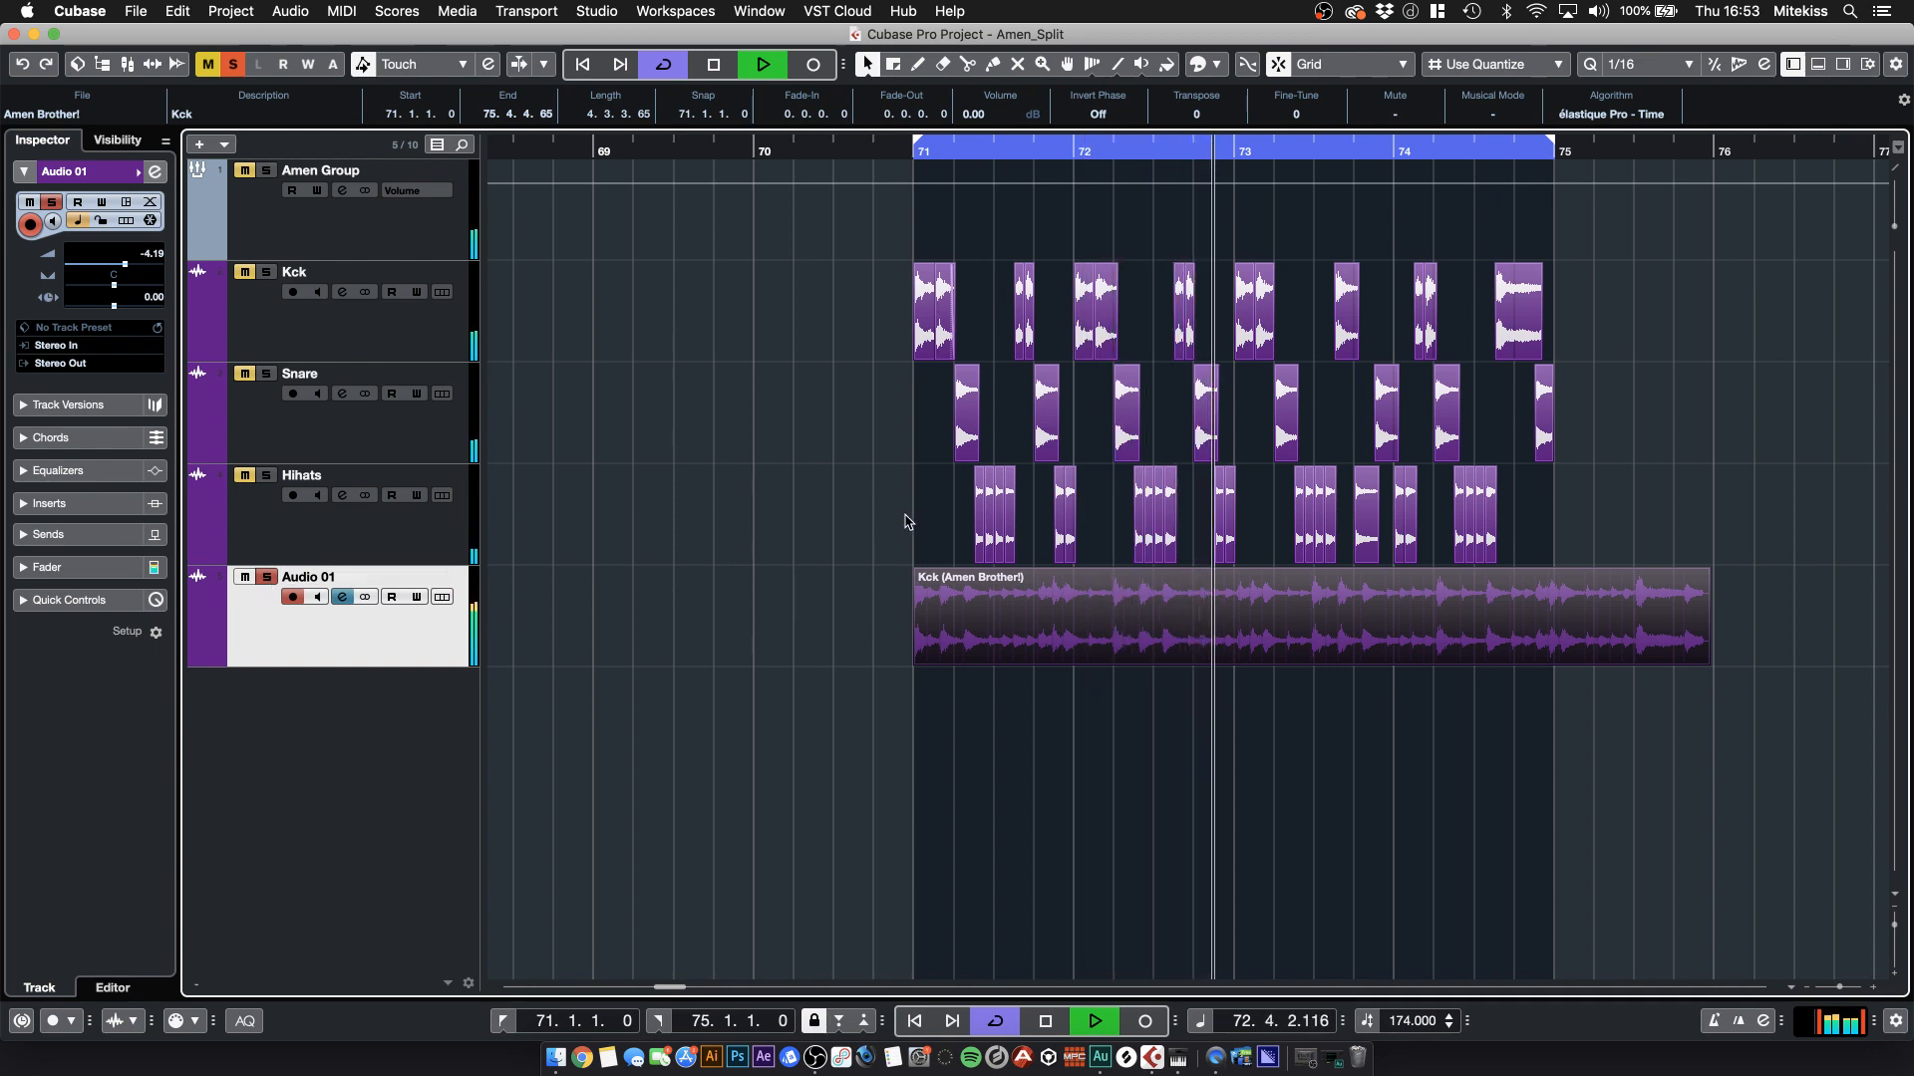
key("space")
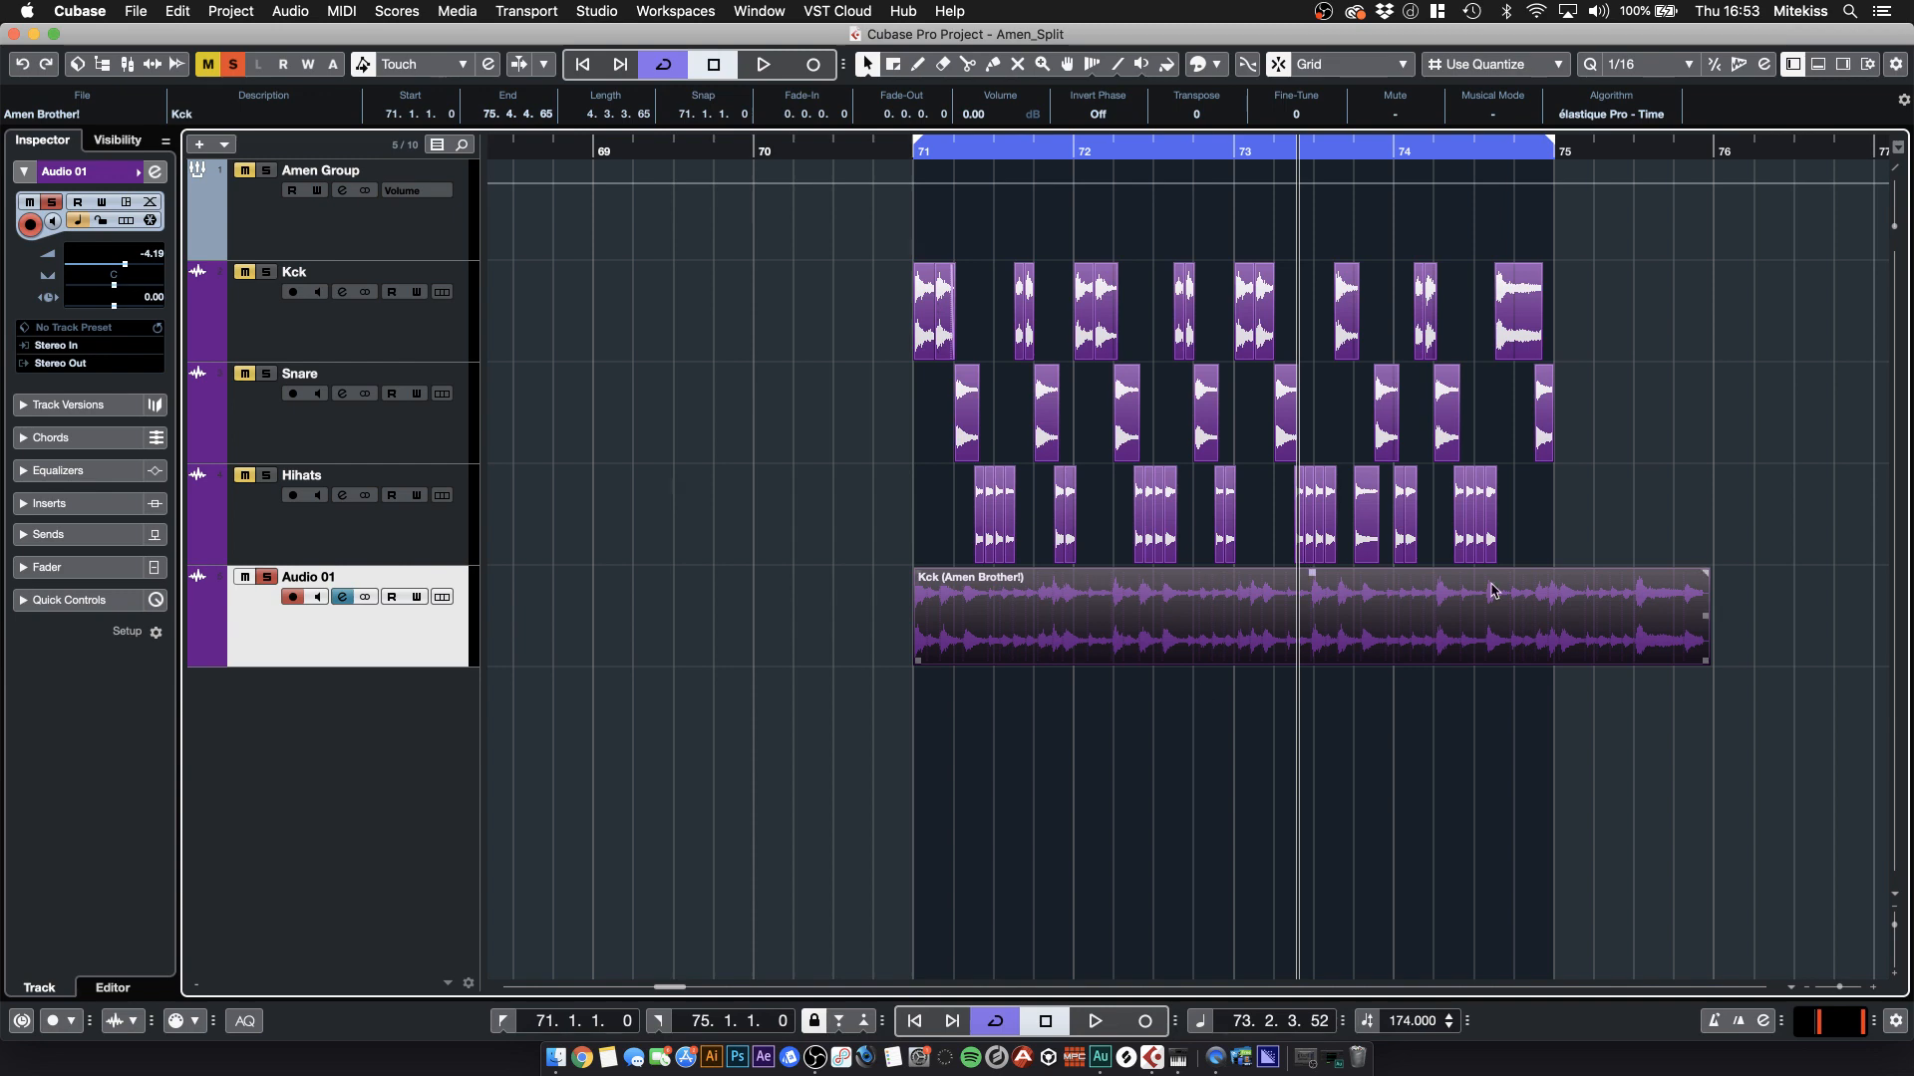
- Time-stretch the original break on Audio 01 so that it ends at bar 75 with the loop
key("1")
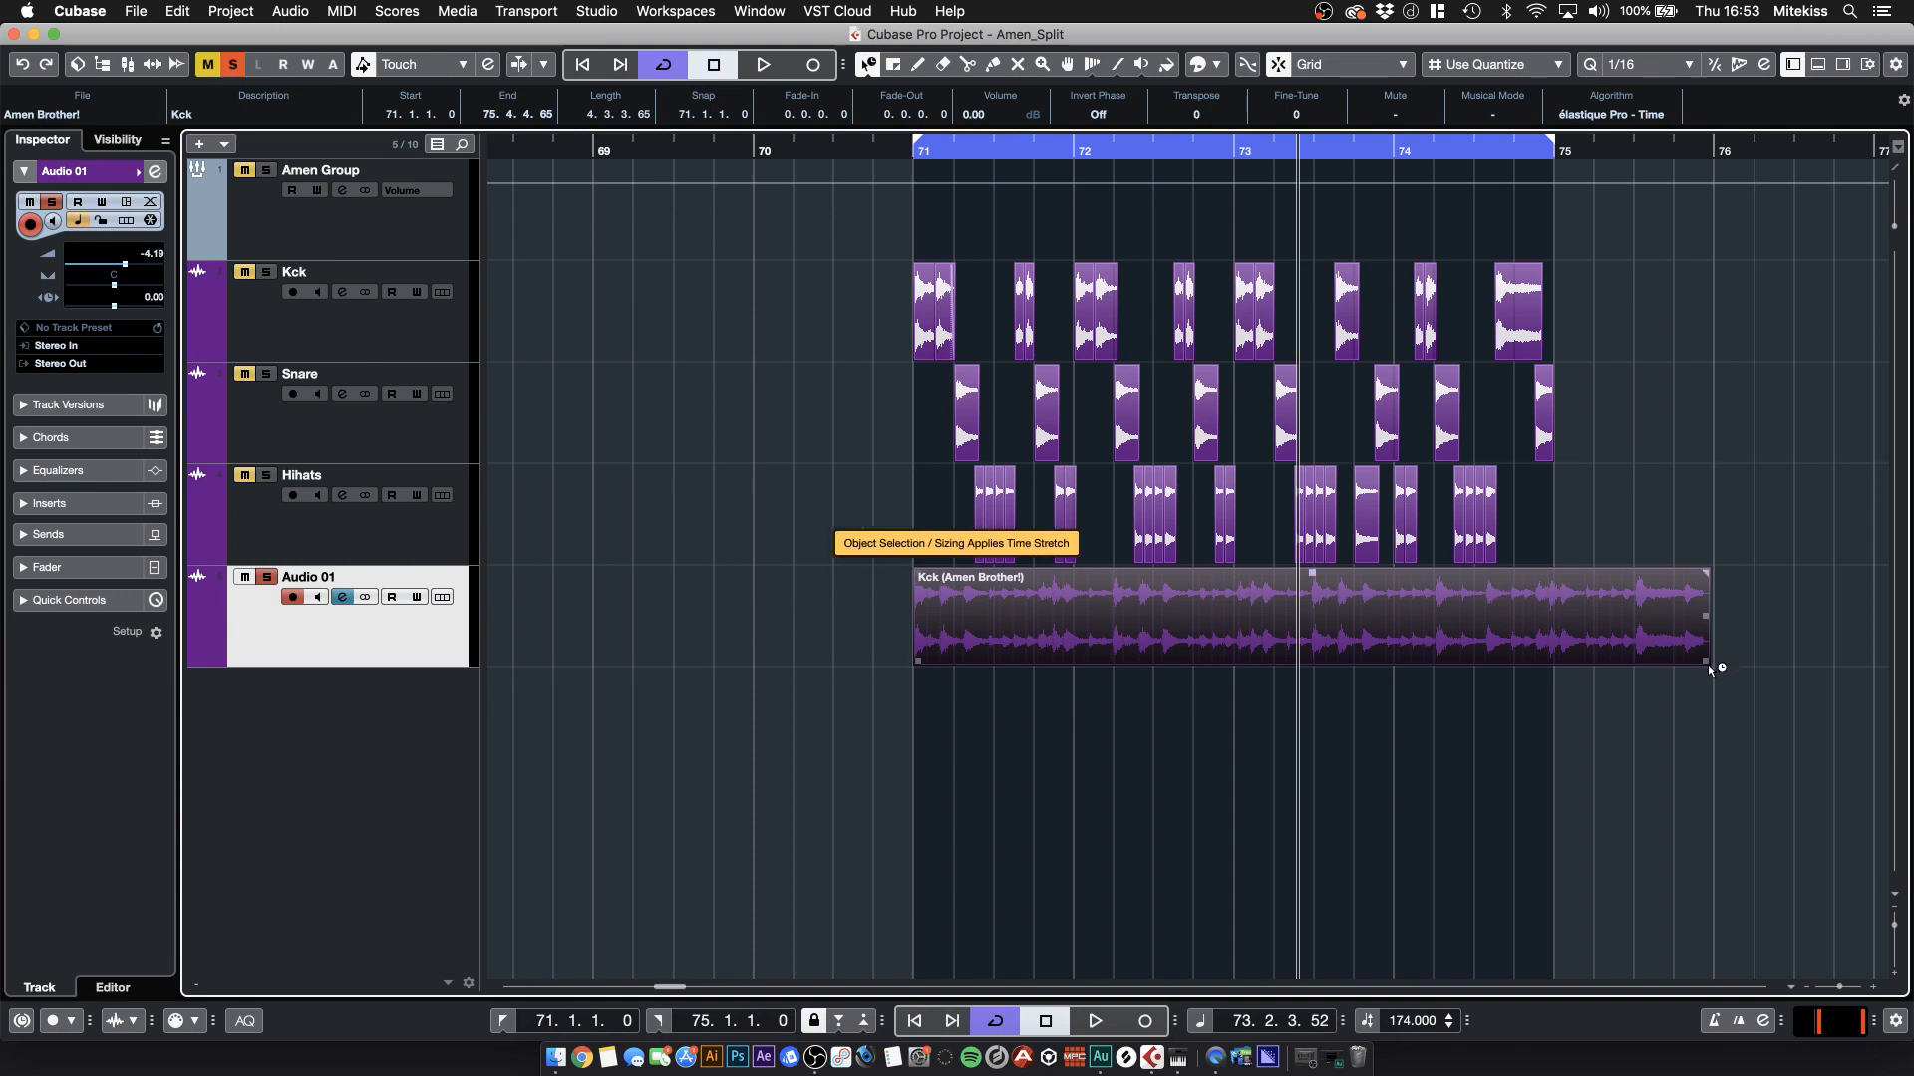
left_click_drag(1708, 664, 1553, 662)
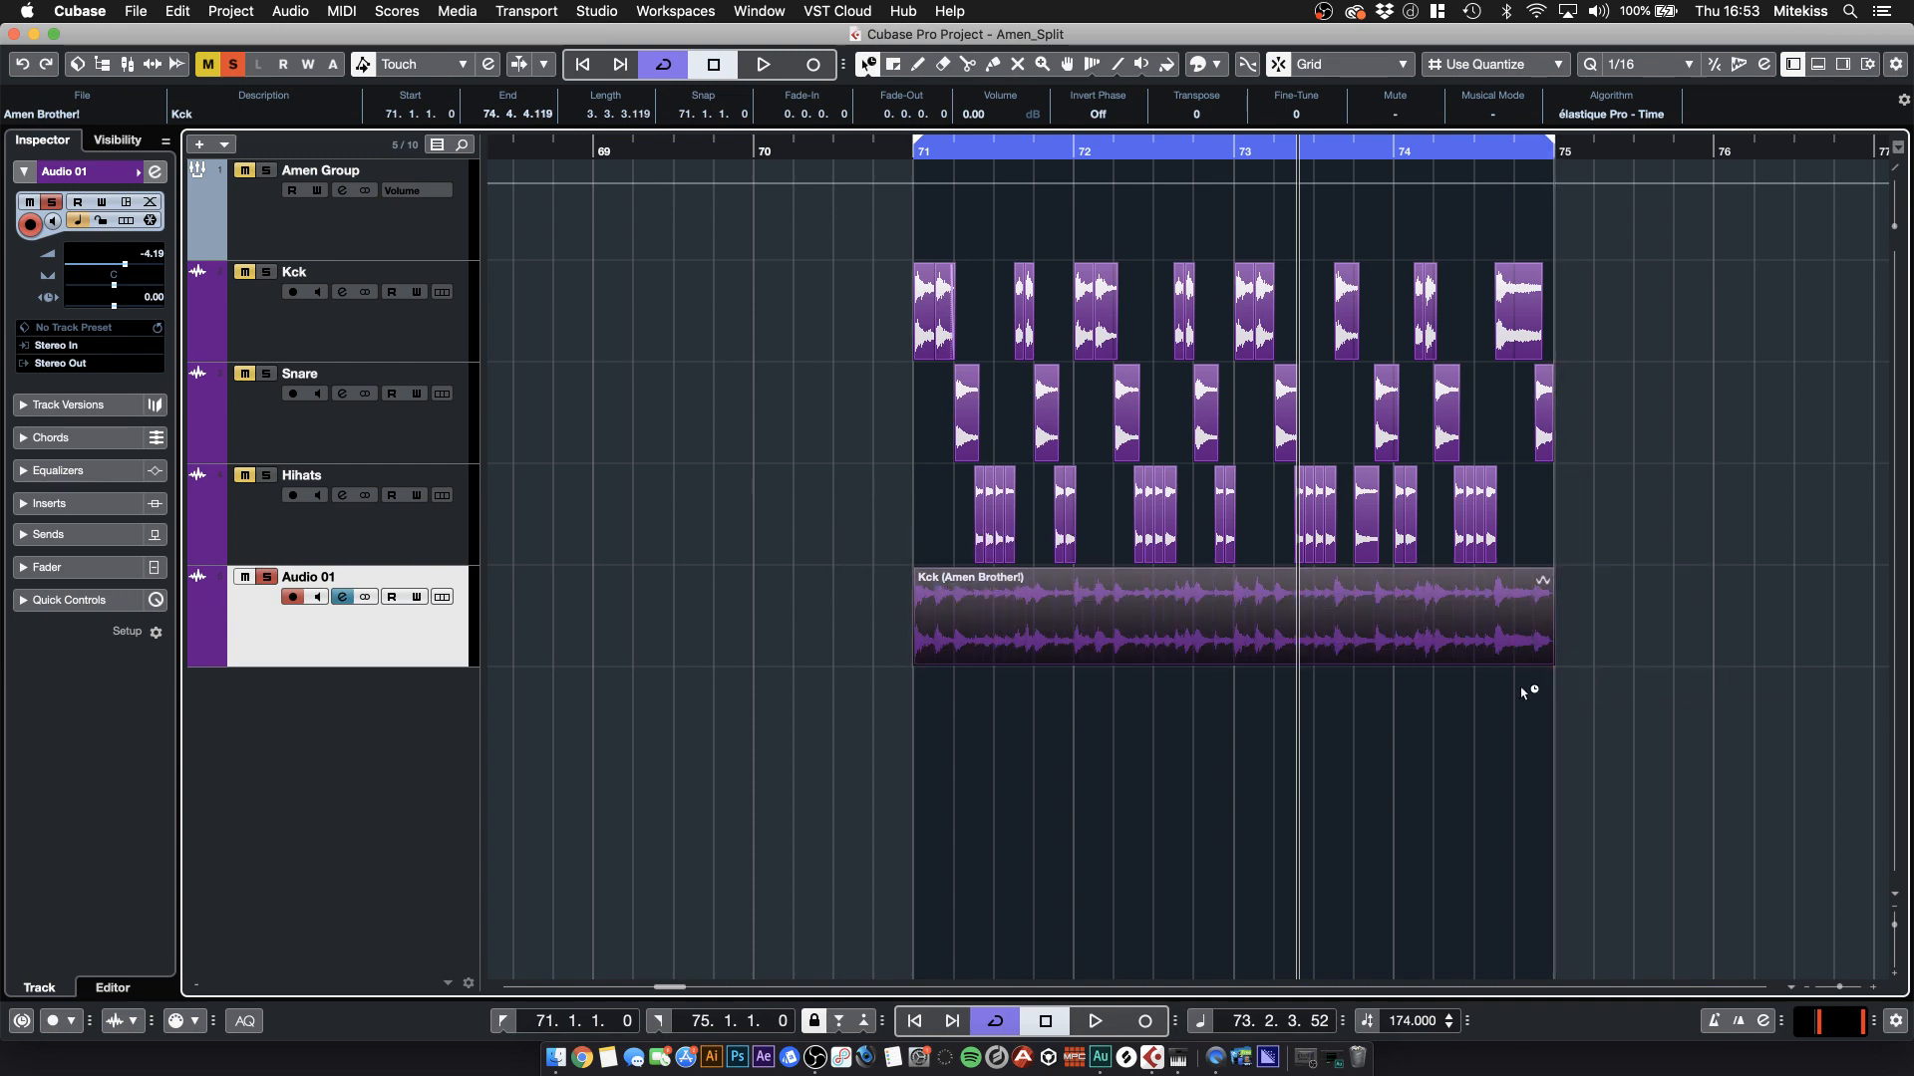
- Compare the soloed, time-stretched original break on Audio 01 with the processed drum tracks during looped playback
key("space")
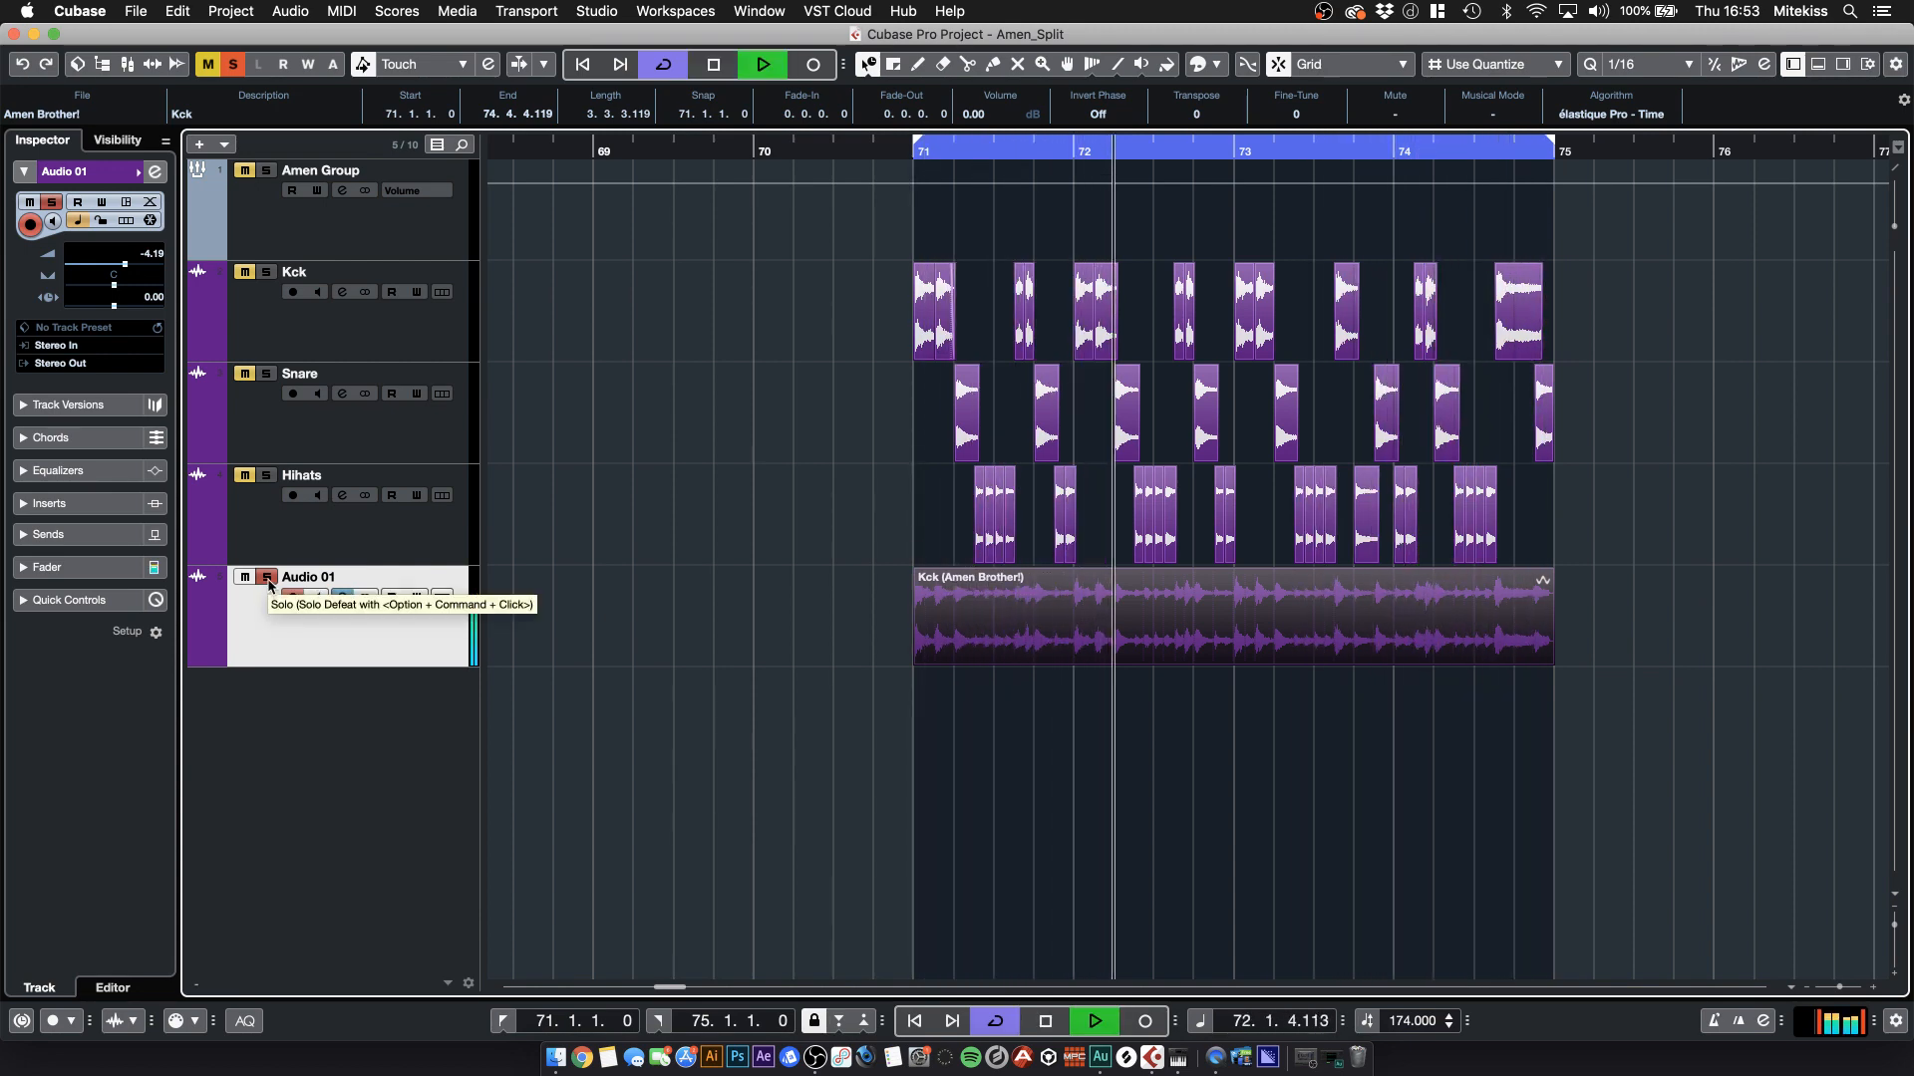
left_click(267, 579)
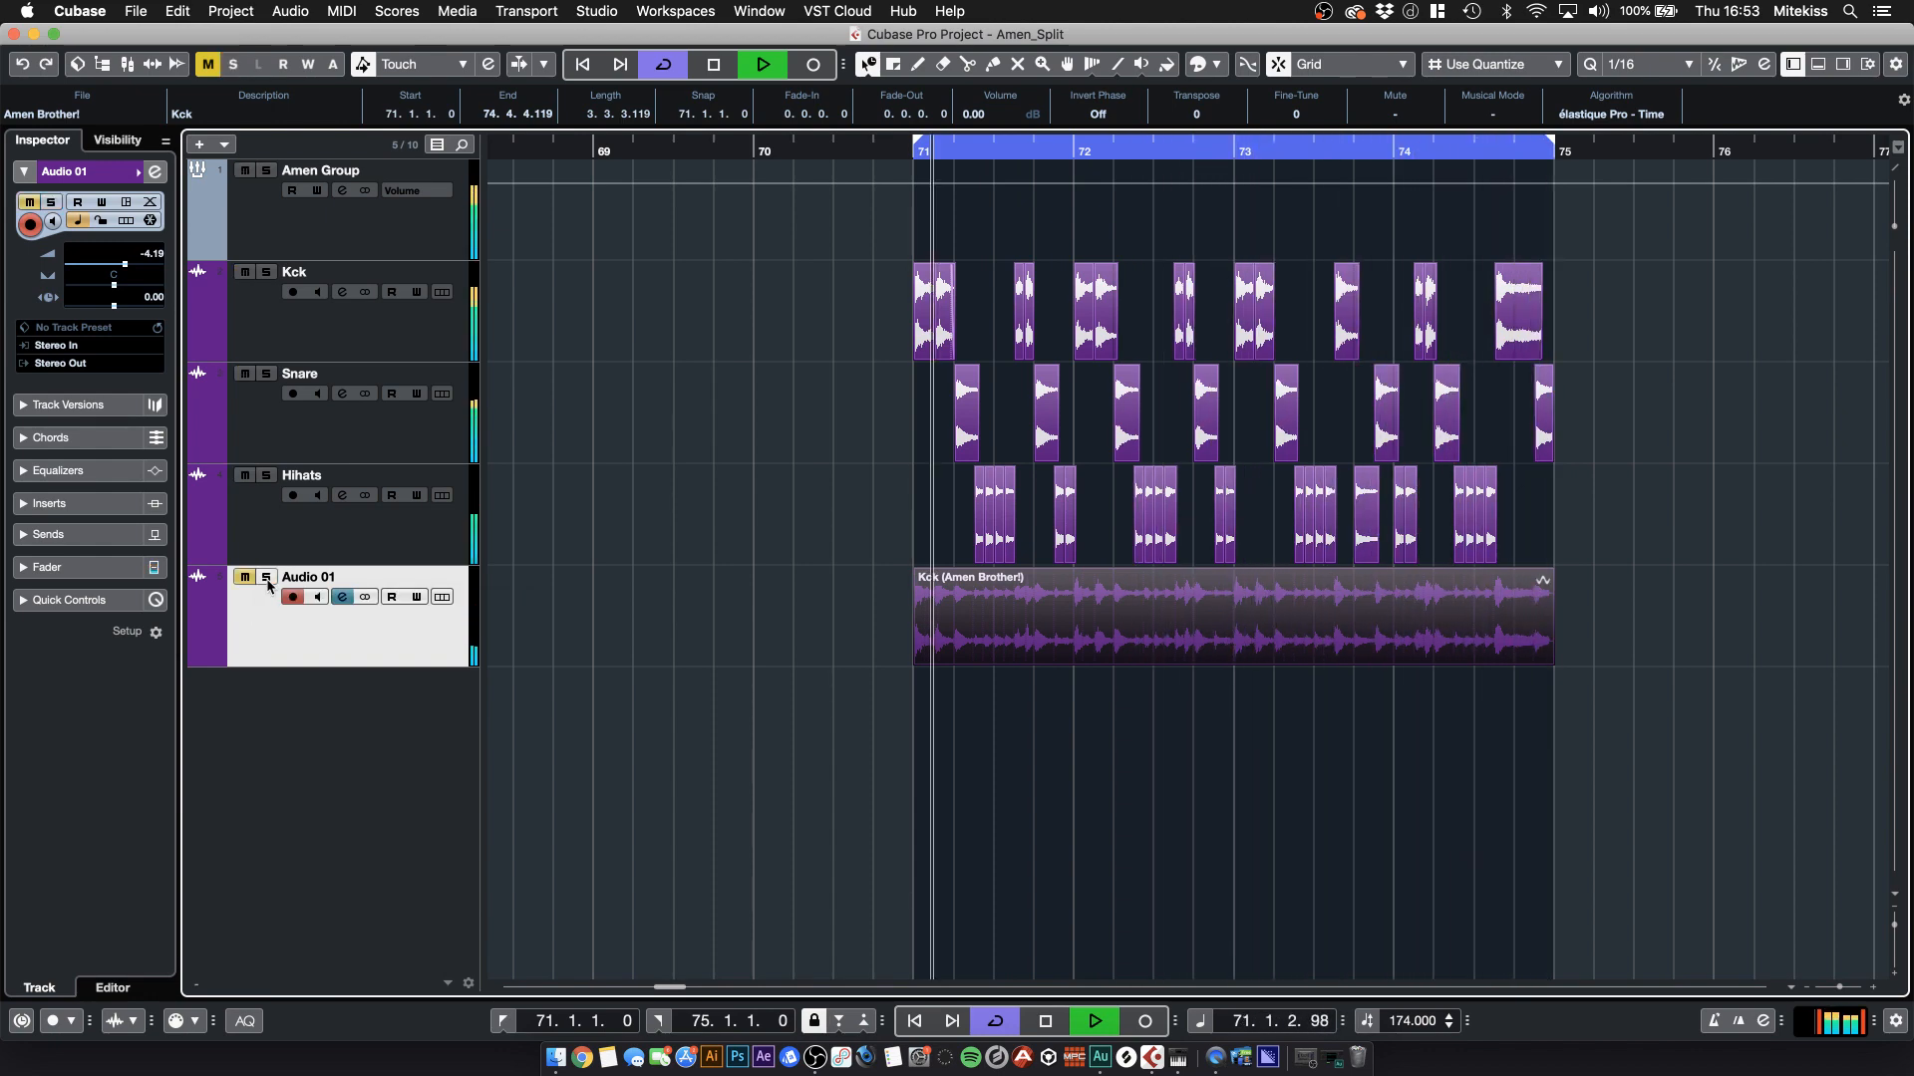
left_click(267, 579)
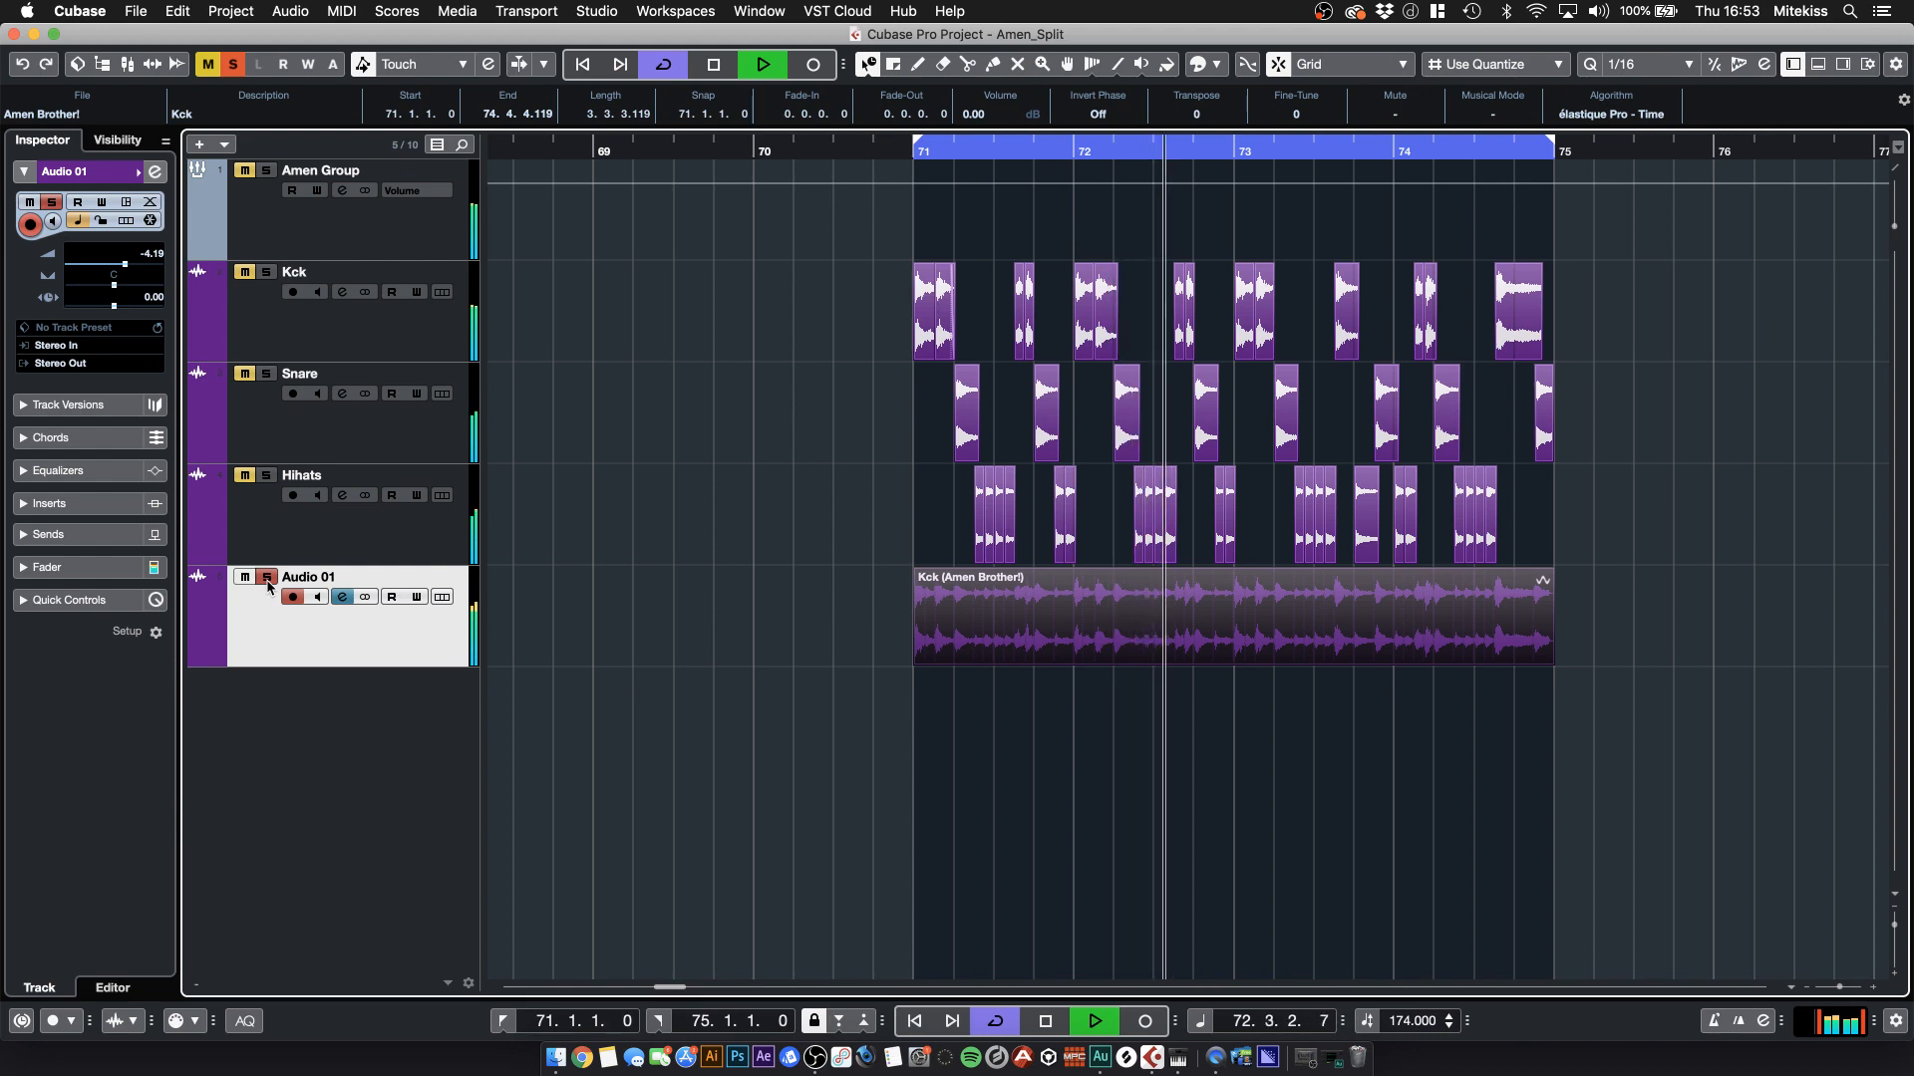
key("space")
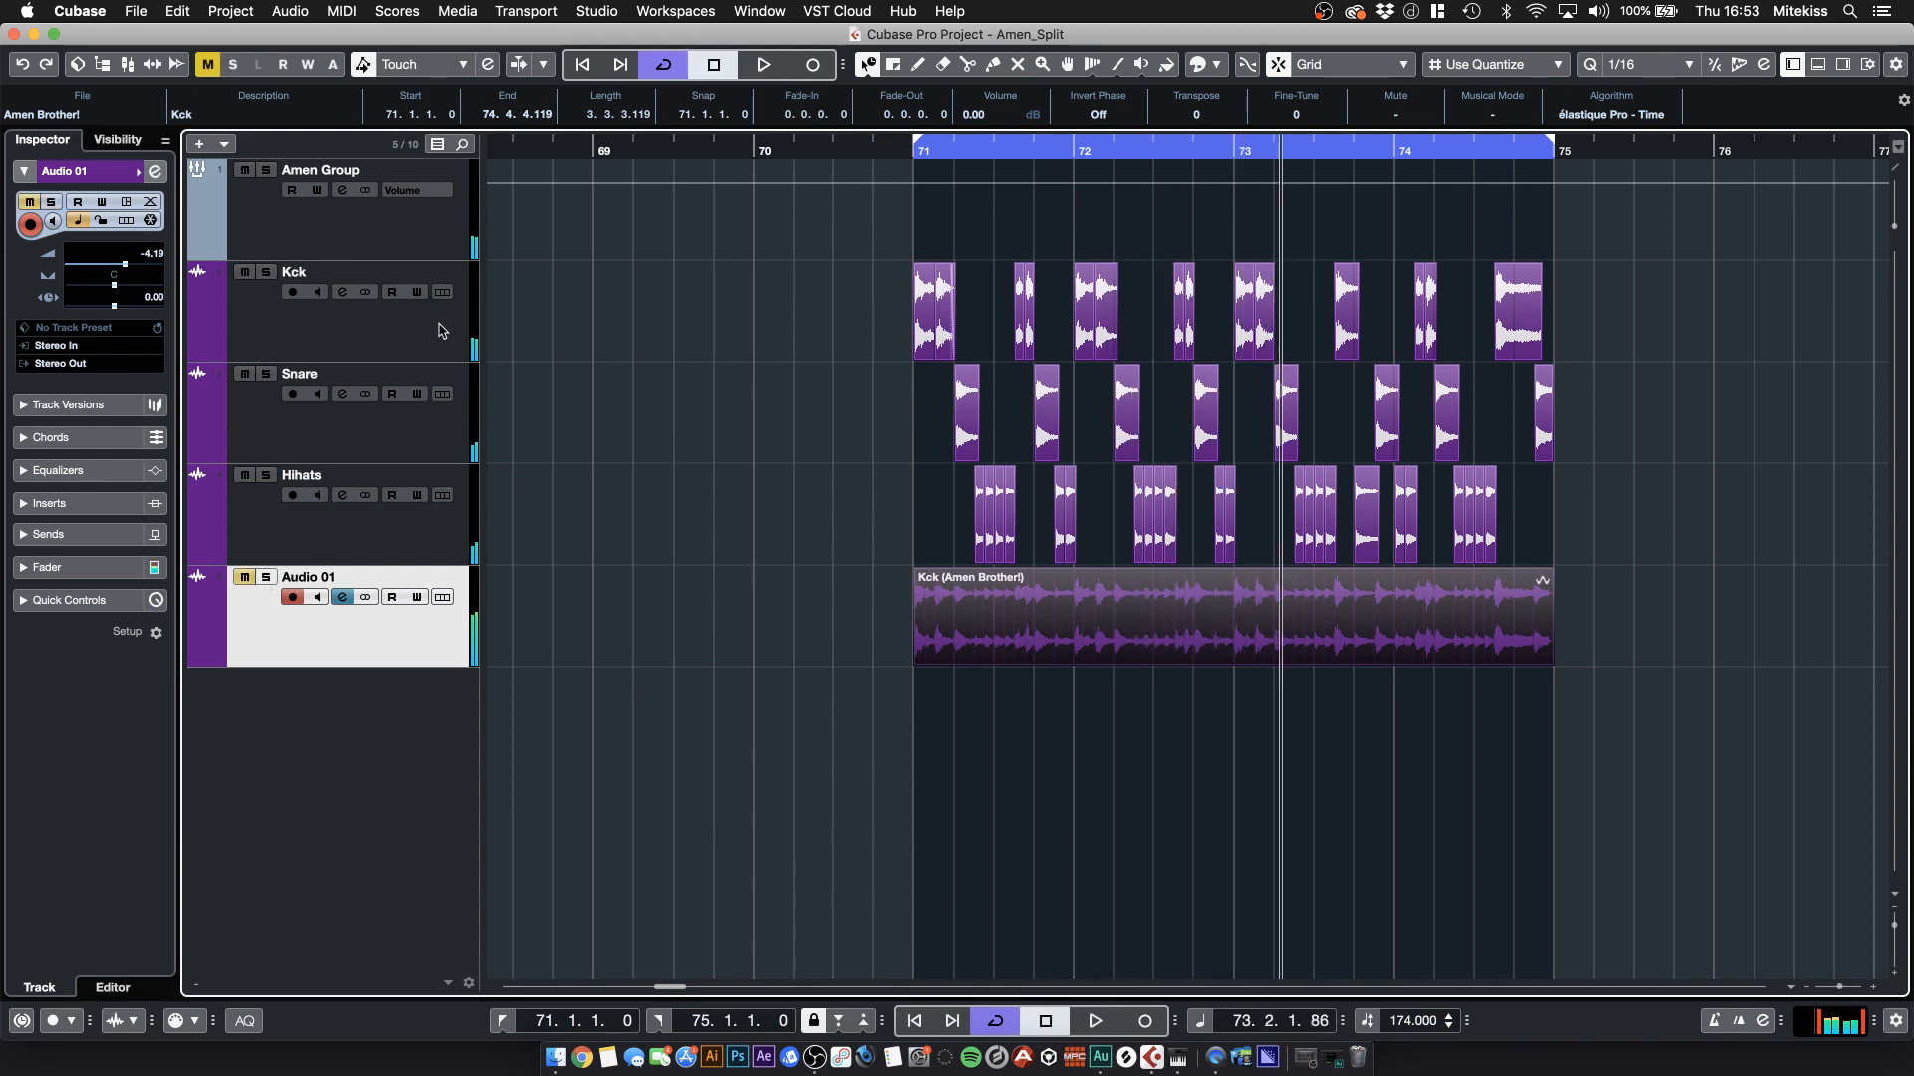
- Move the low-shelf band of the Kck track's FabFilter Pro-Q 2 to a slightly lower frequency and close the plug-in
left_click(442, 330)
left_click(105, 505)
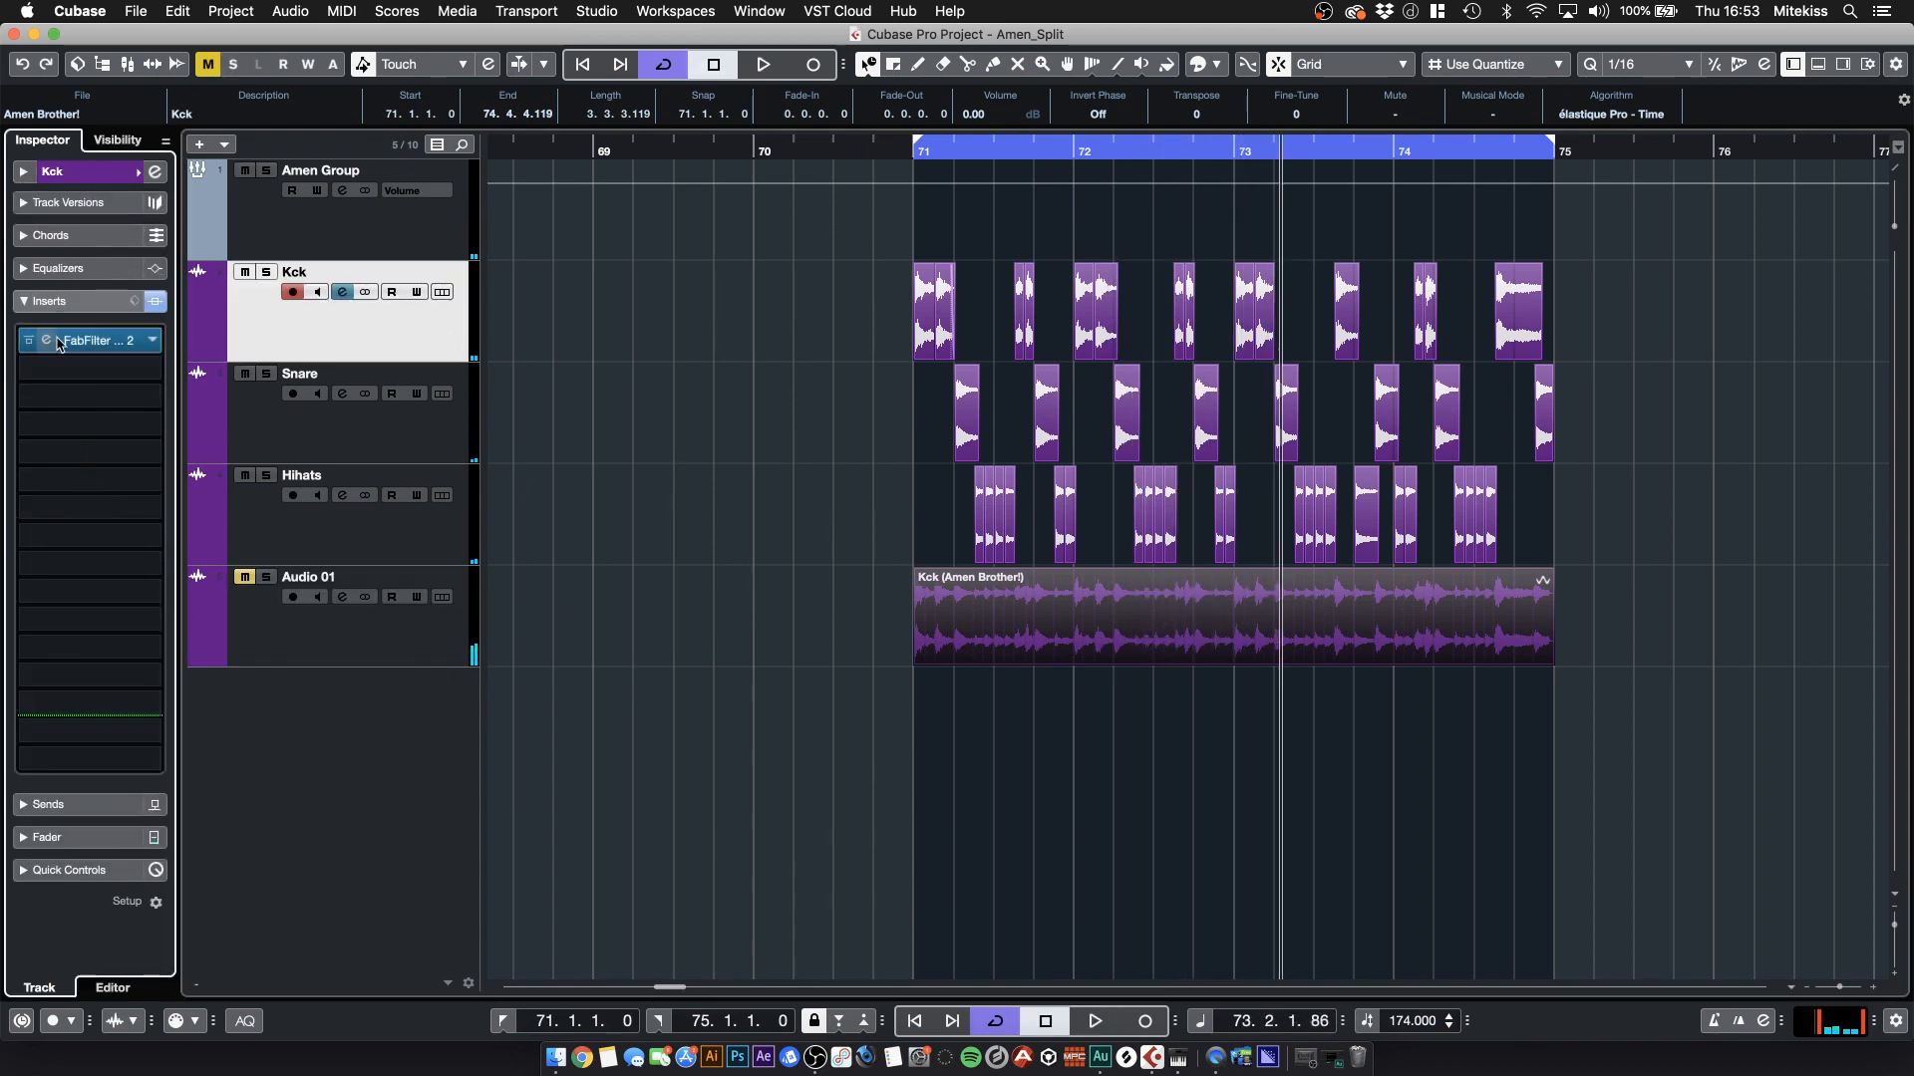
left_click(90, 340)
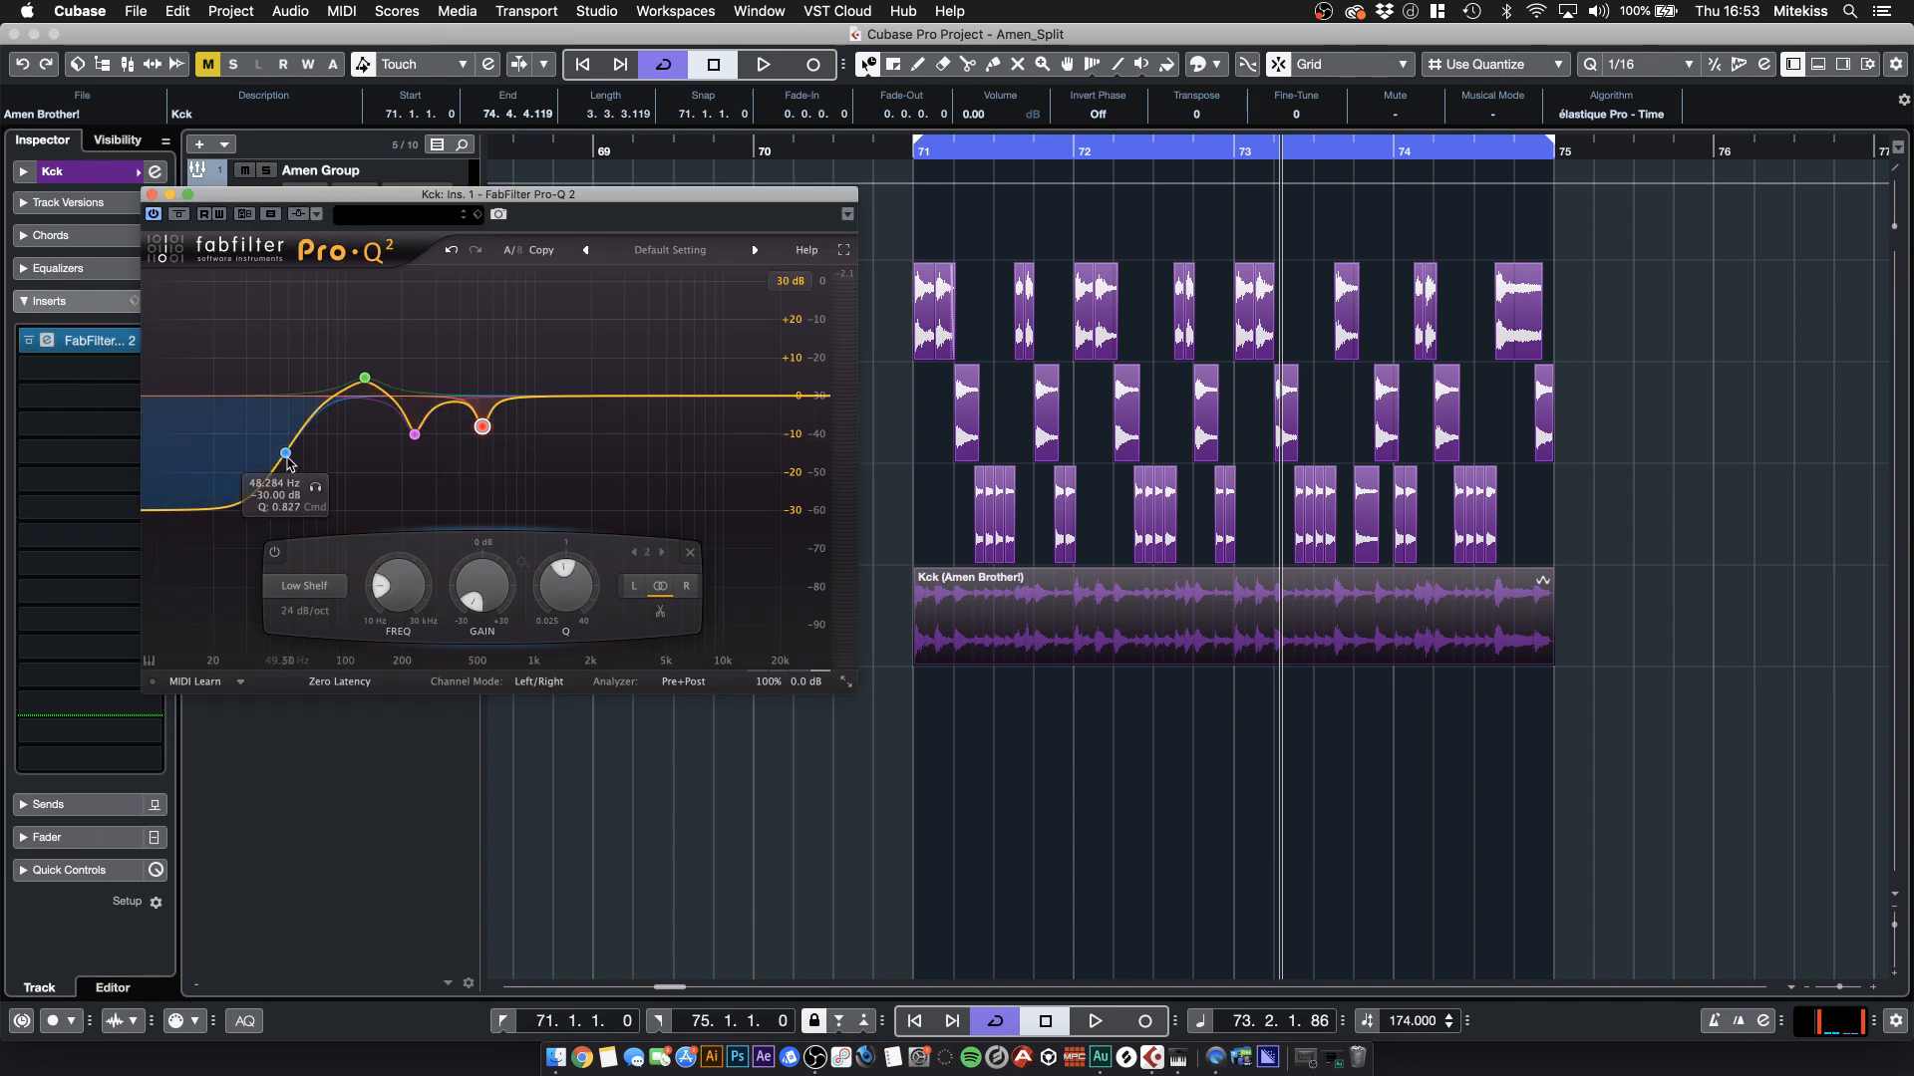
left_click_drag(287, 459, 279, 459)
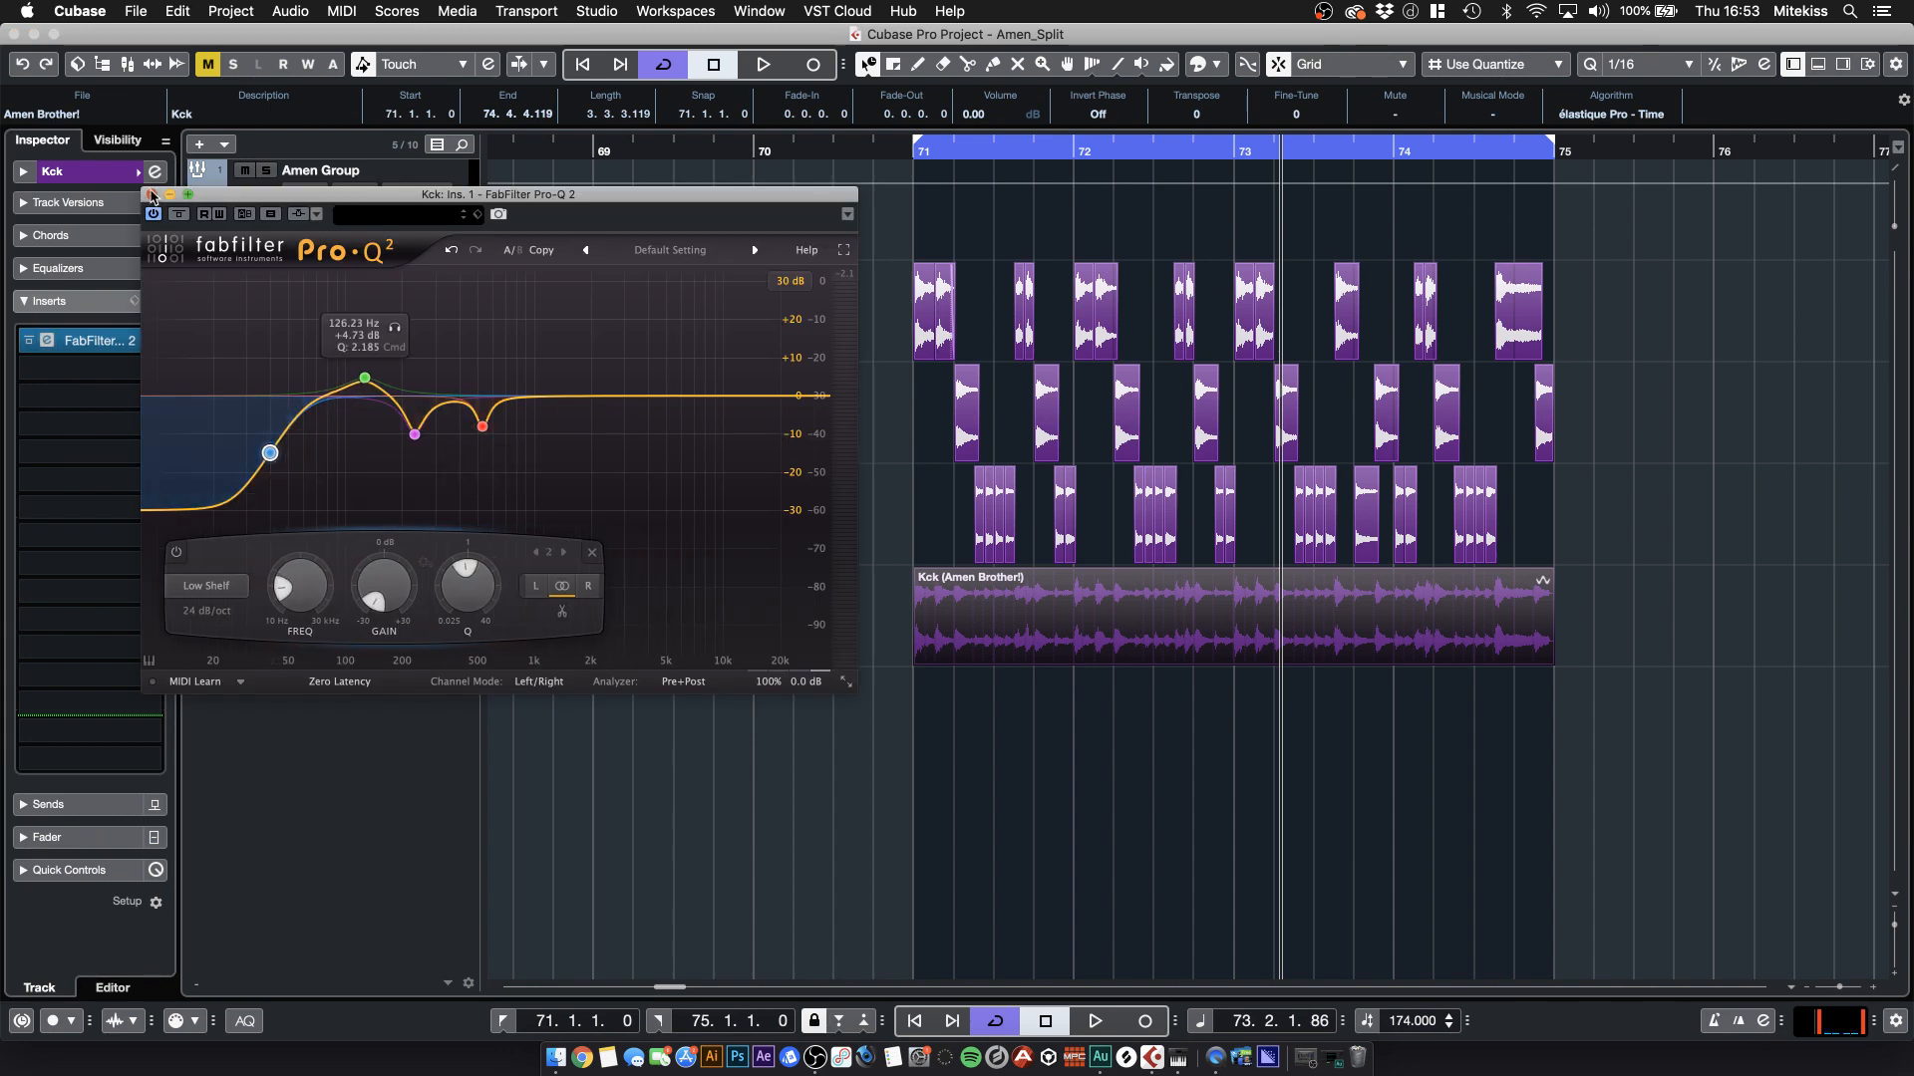
key("super+w")
- Insert the Waves RVox Stereo compressor in the first insert slot of the Amen Group track
left_click(619, 277)
left_click(351, 236)
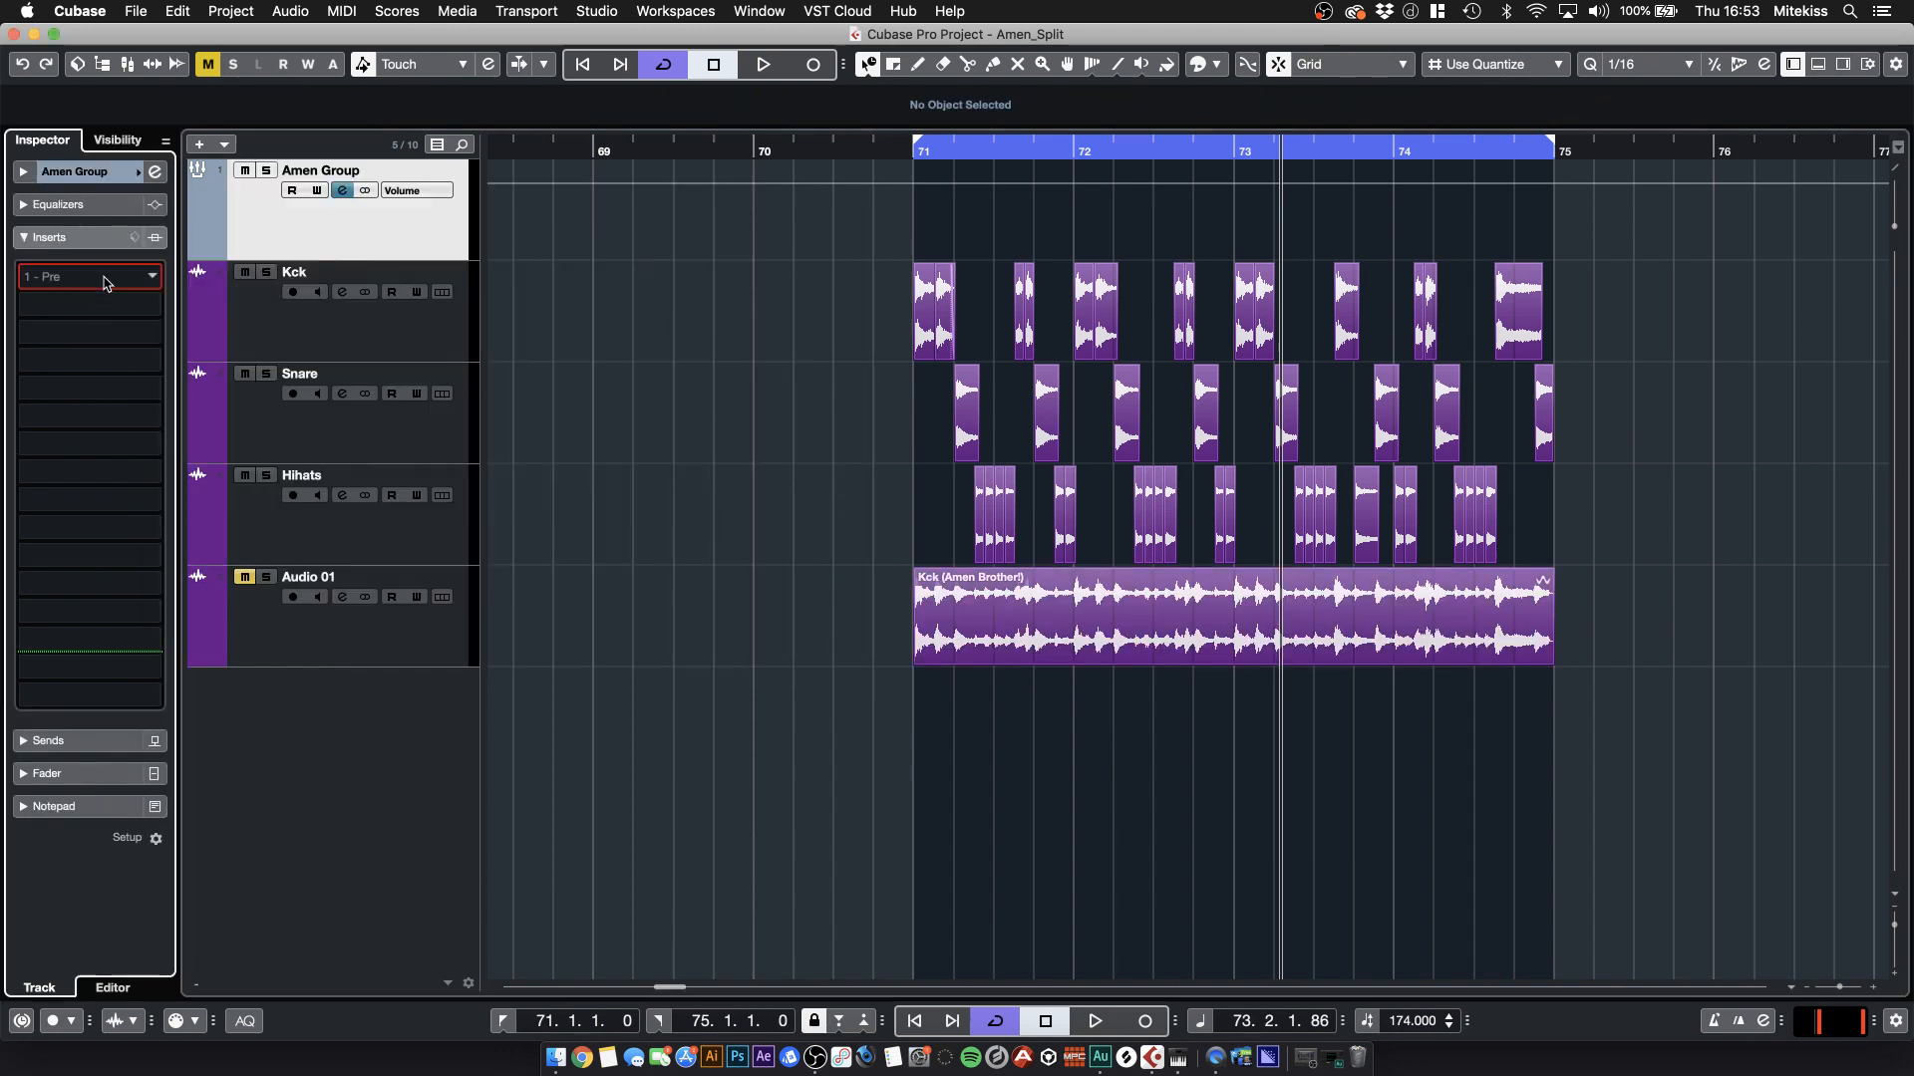
left_click(110, 284)
type("rvox")
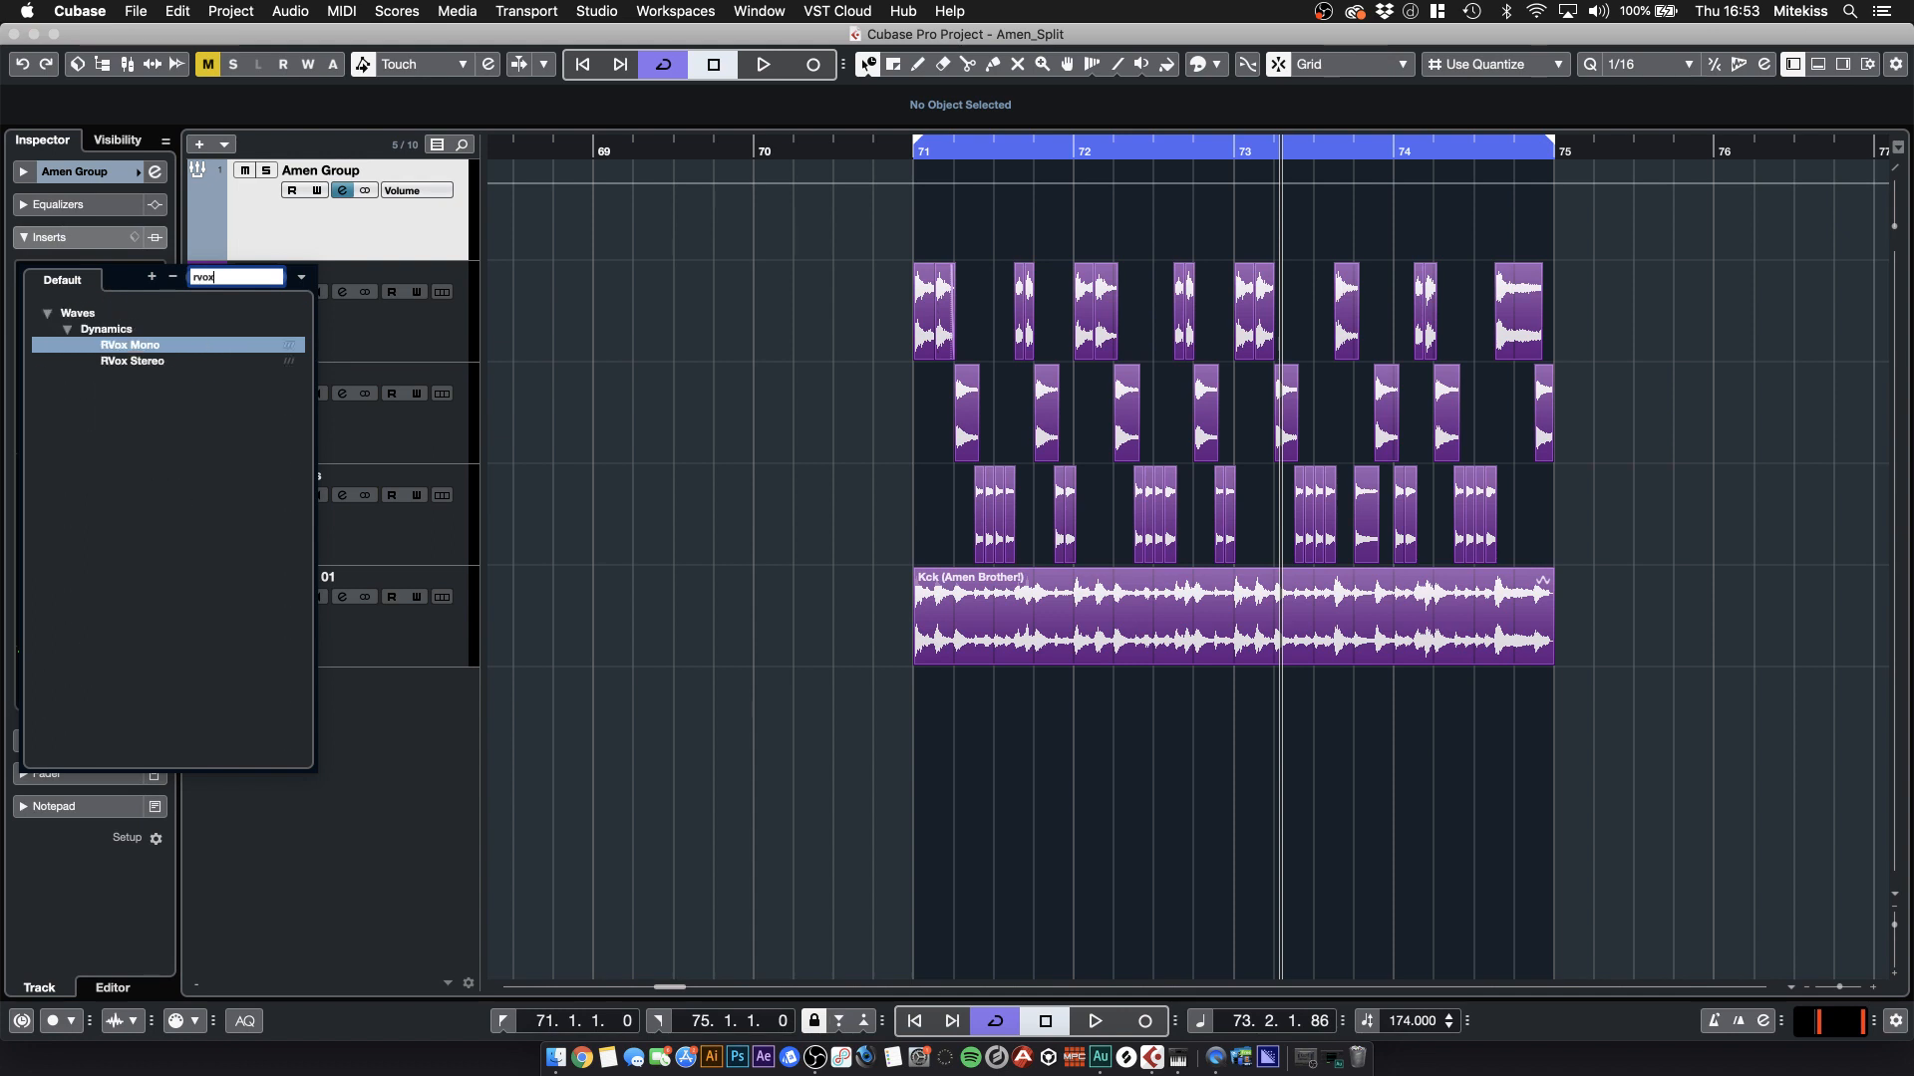
left_click(106, 364)
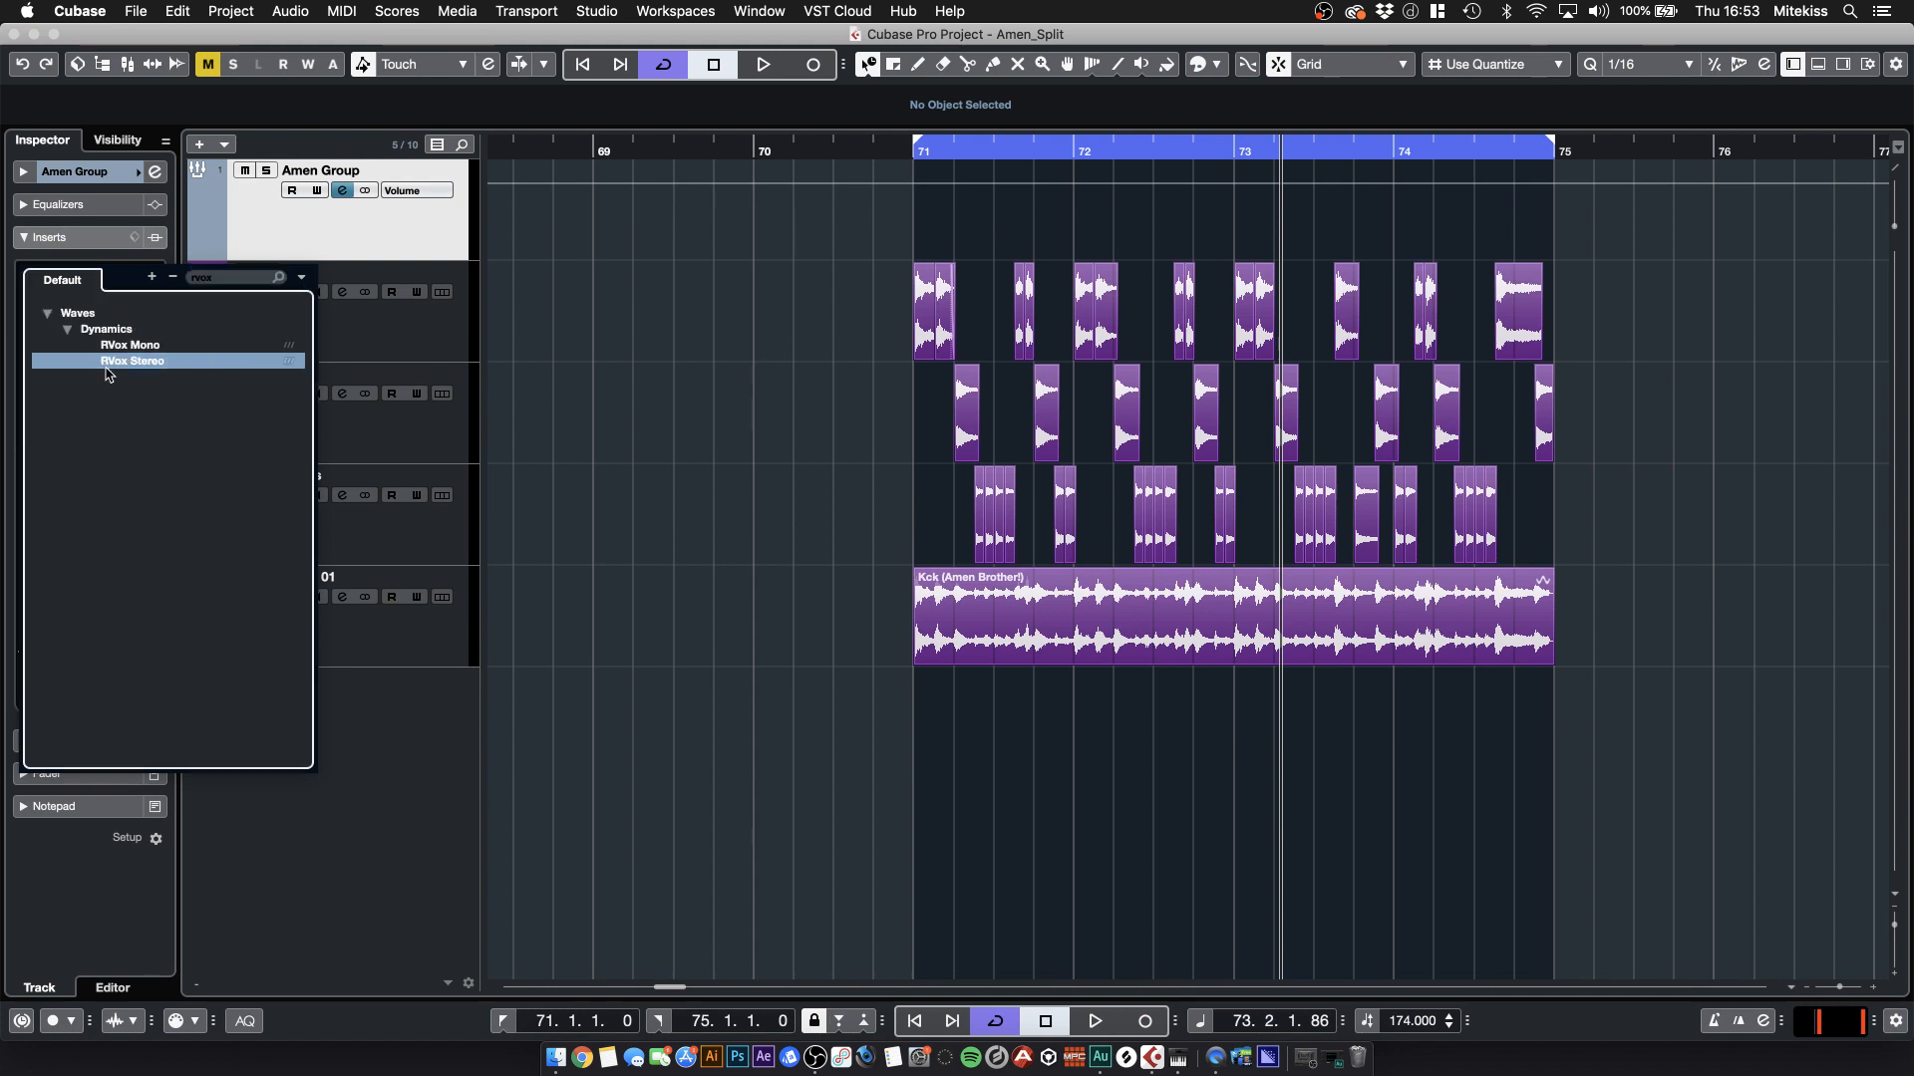
double_click(106, 367)
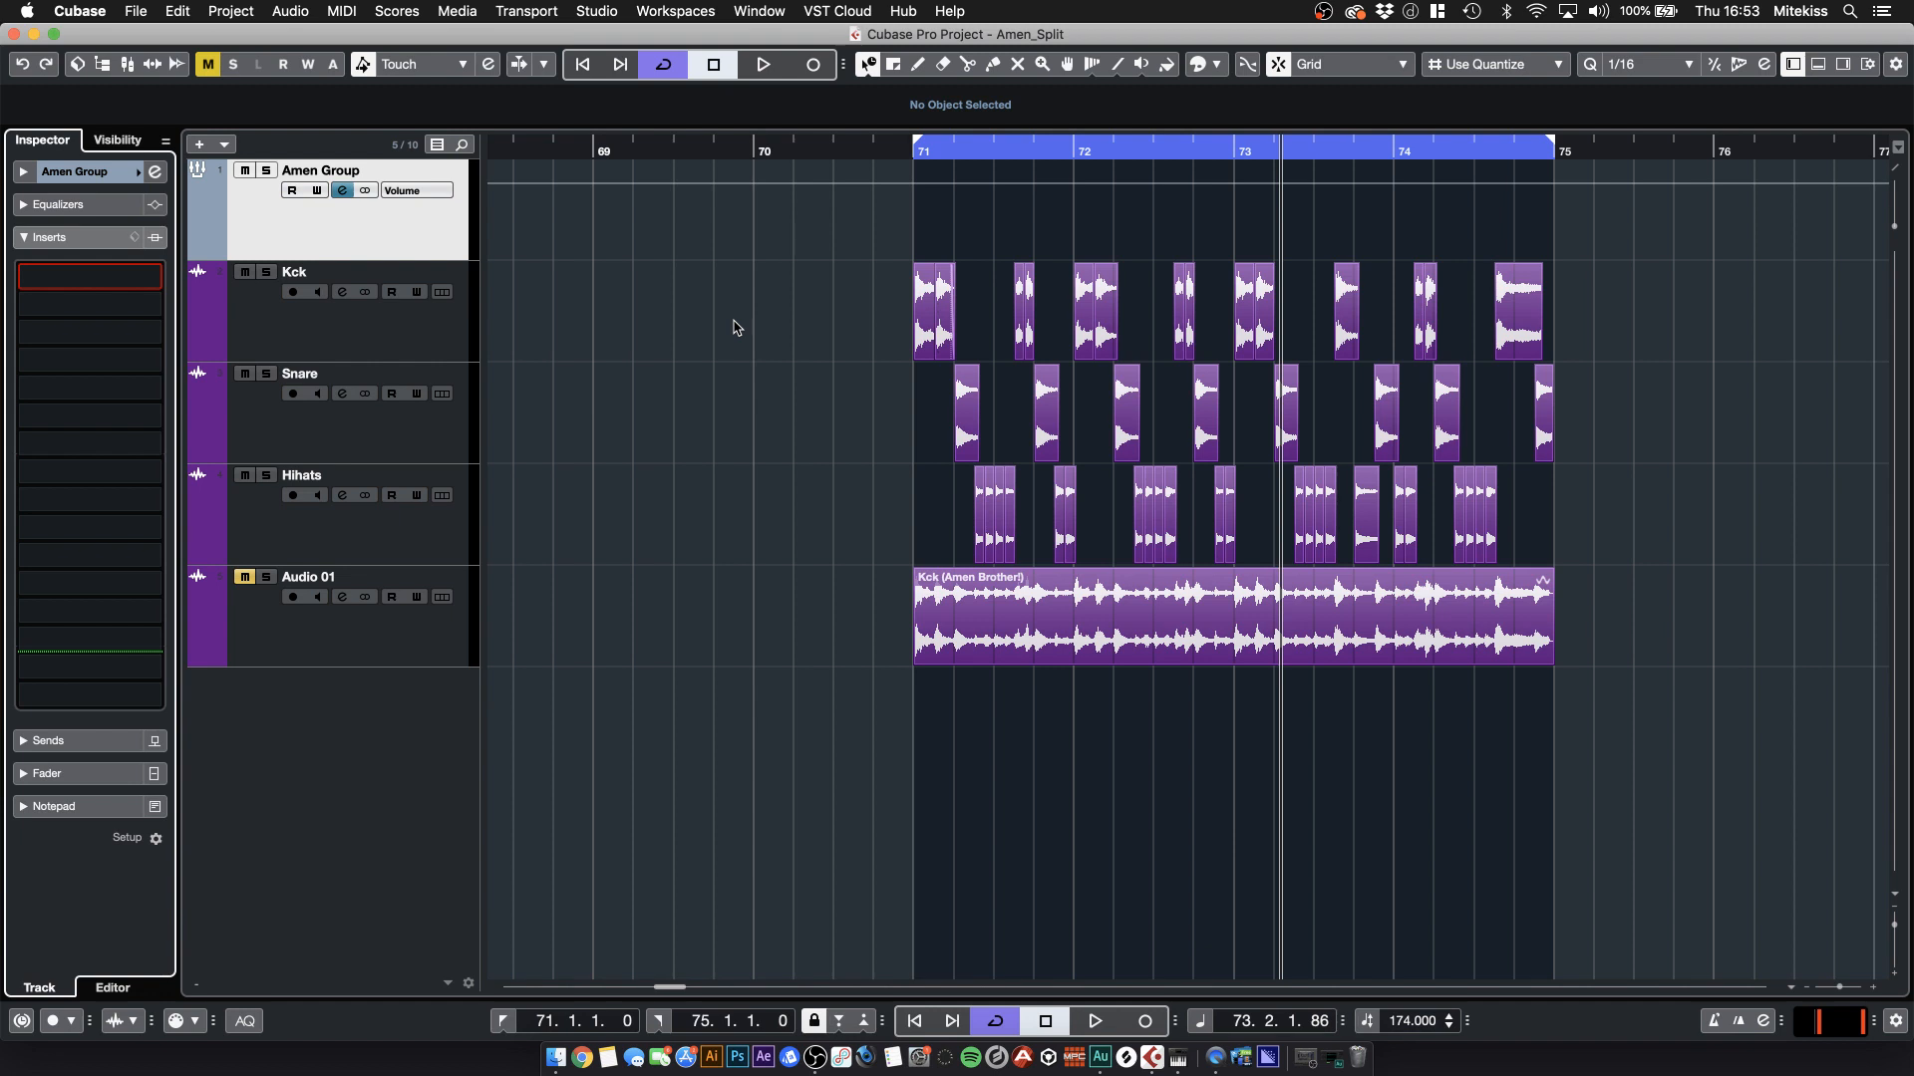
left_click_drag(1784, 367, 763, 204)
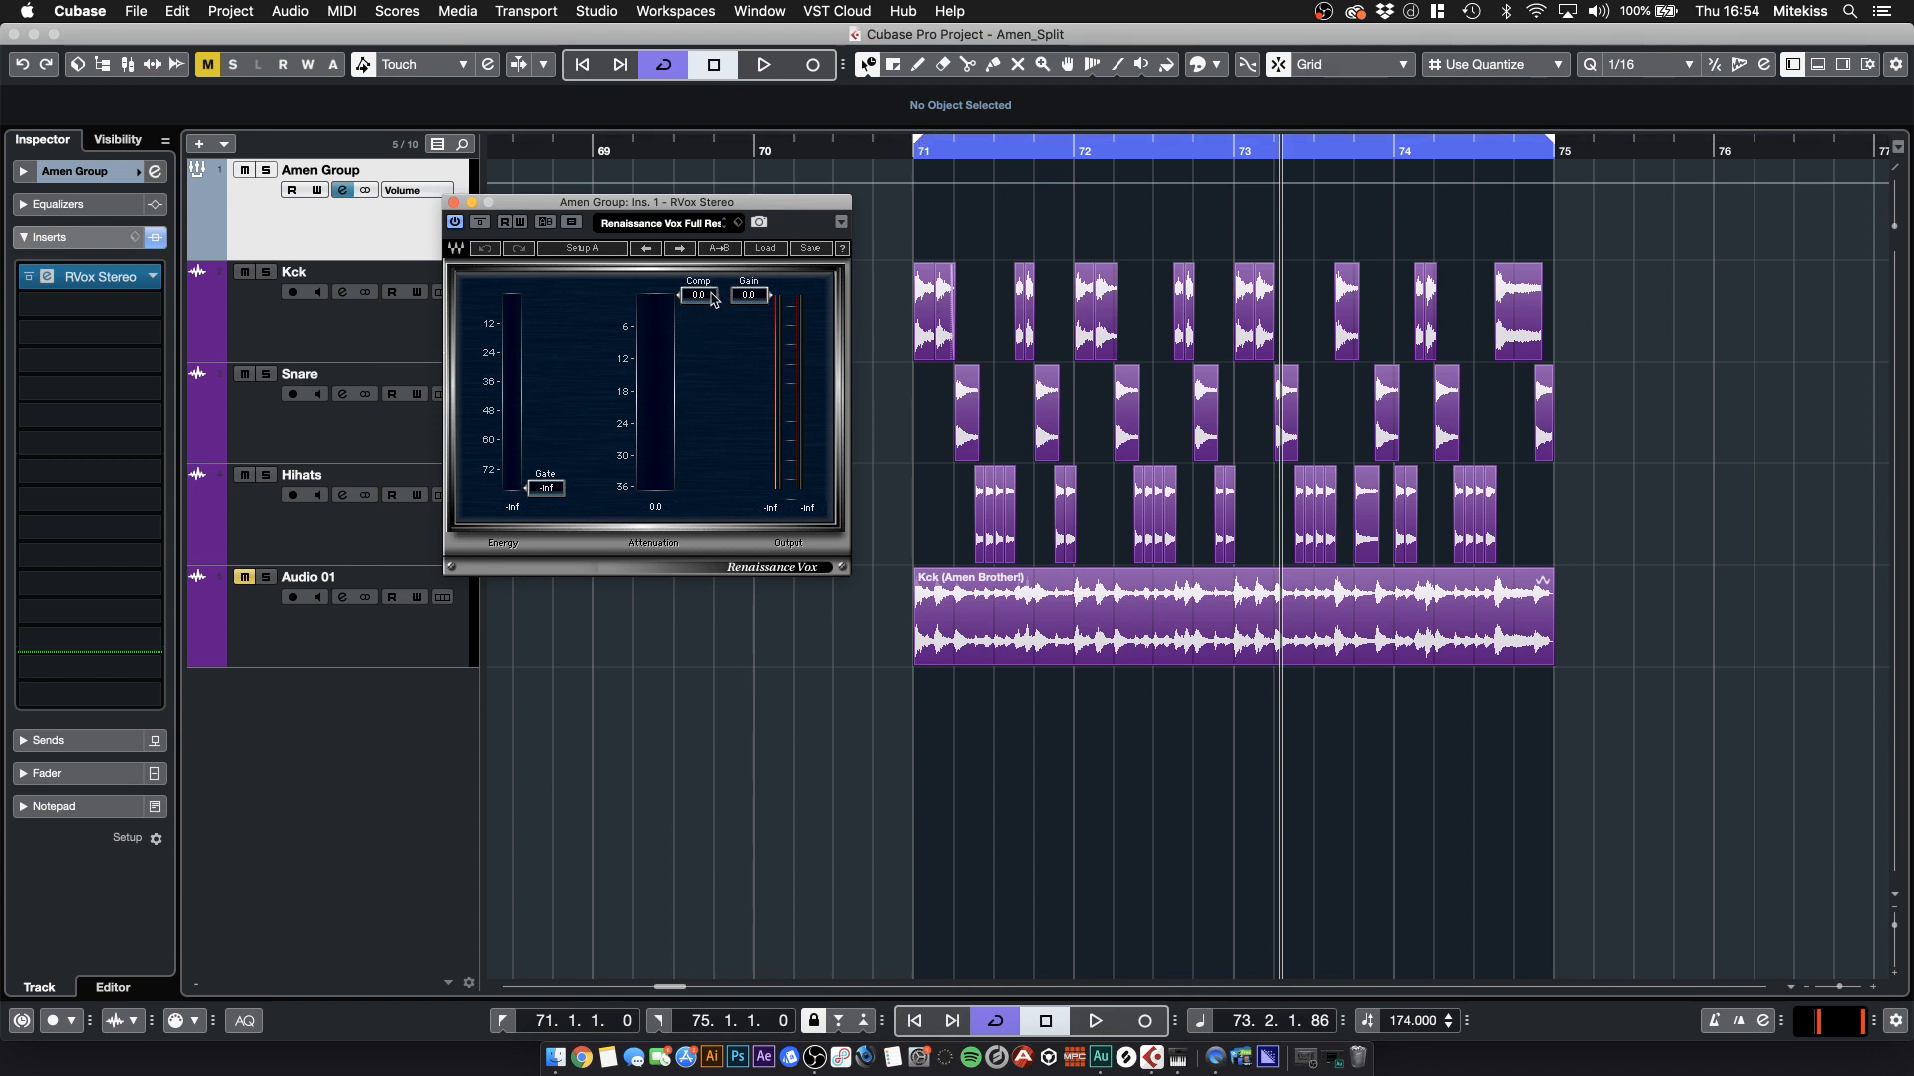
- Set the Amen Group's RVox compression to about -5.3 while the loop plays
key("space")
left_click_drag(711, 301, 711, 317)
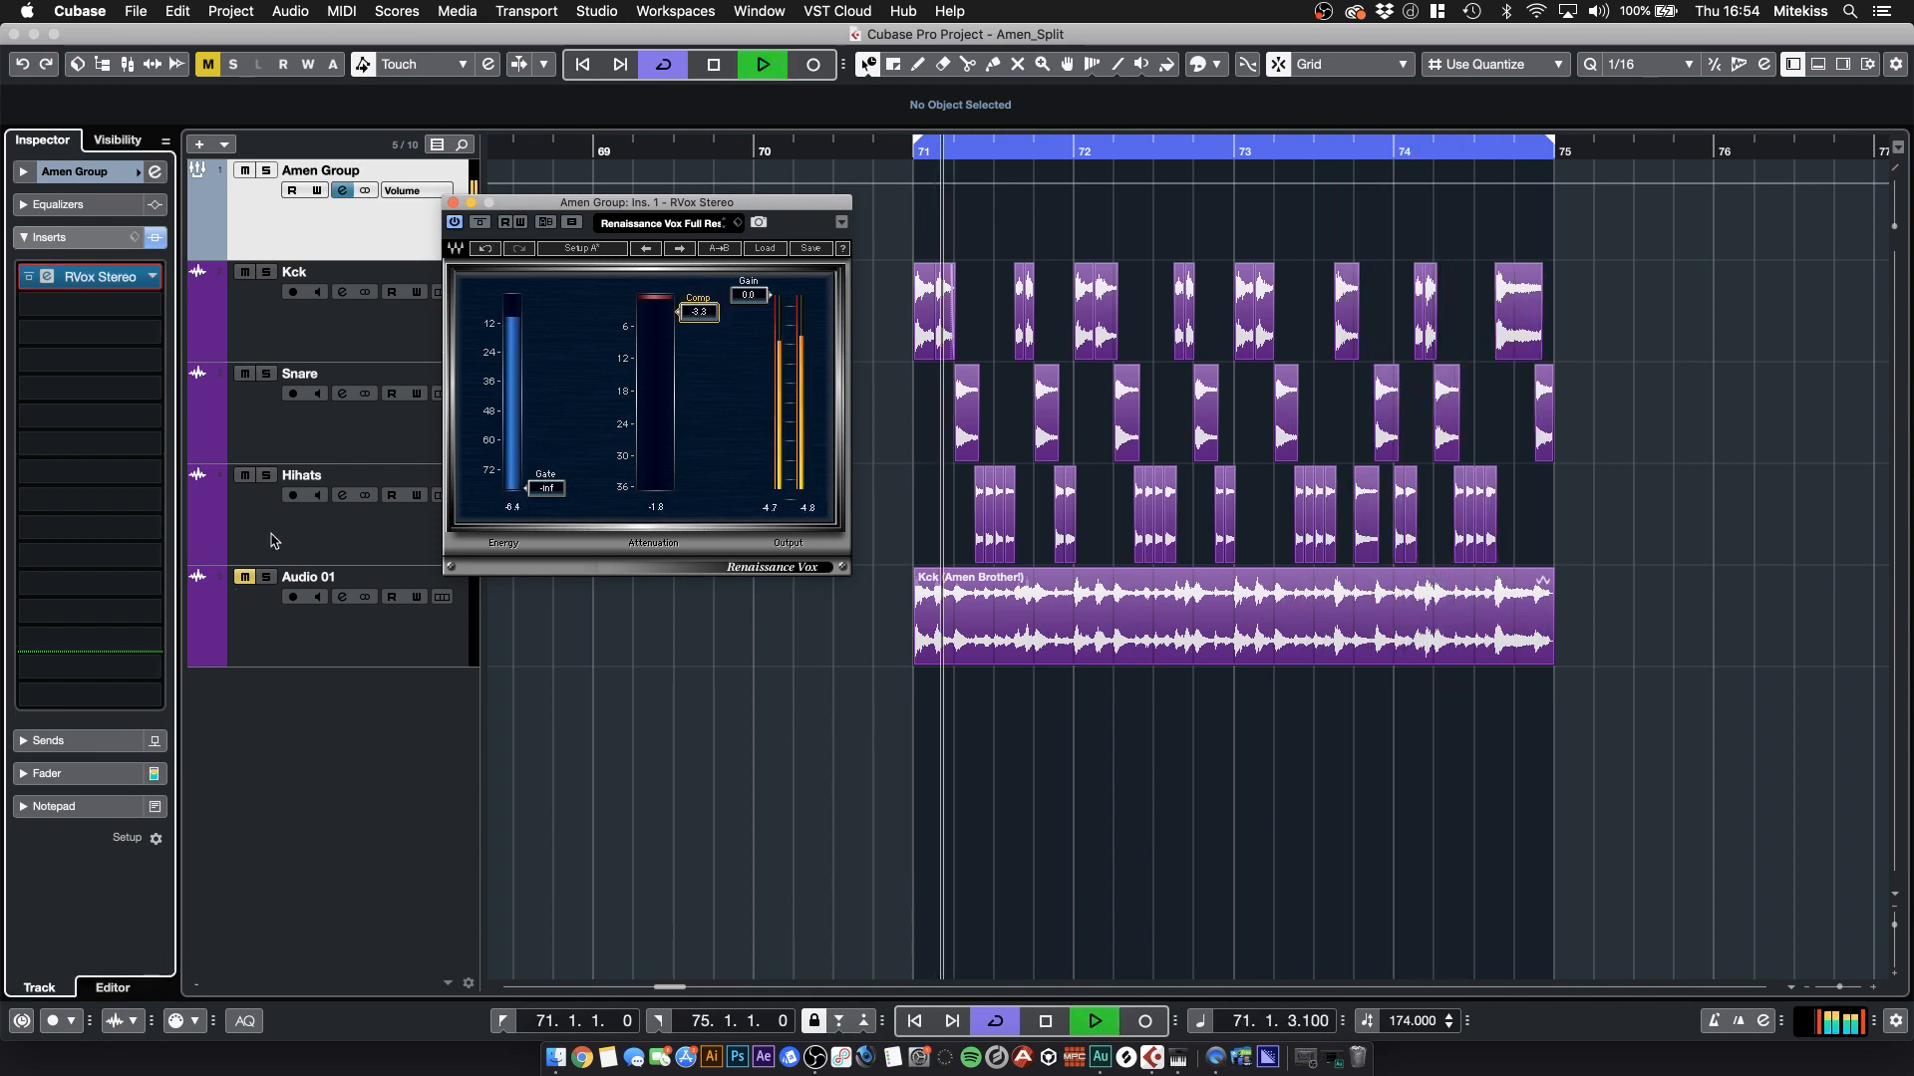
left_click(273, 542)
left_click(93, 175)
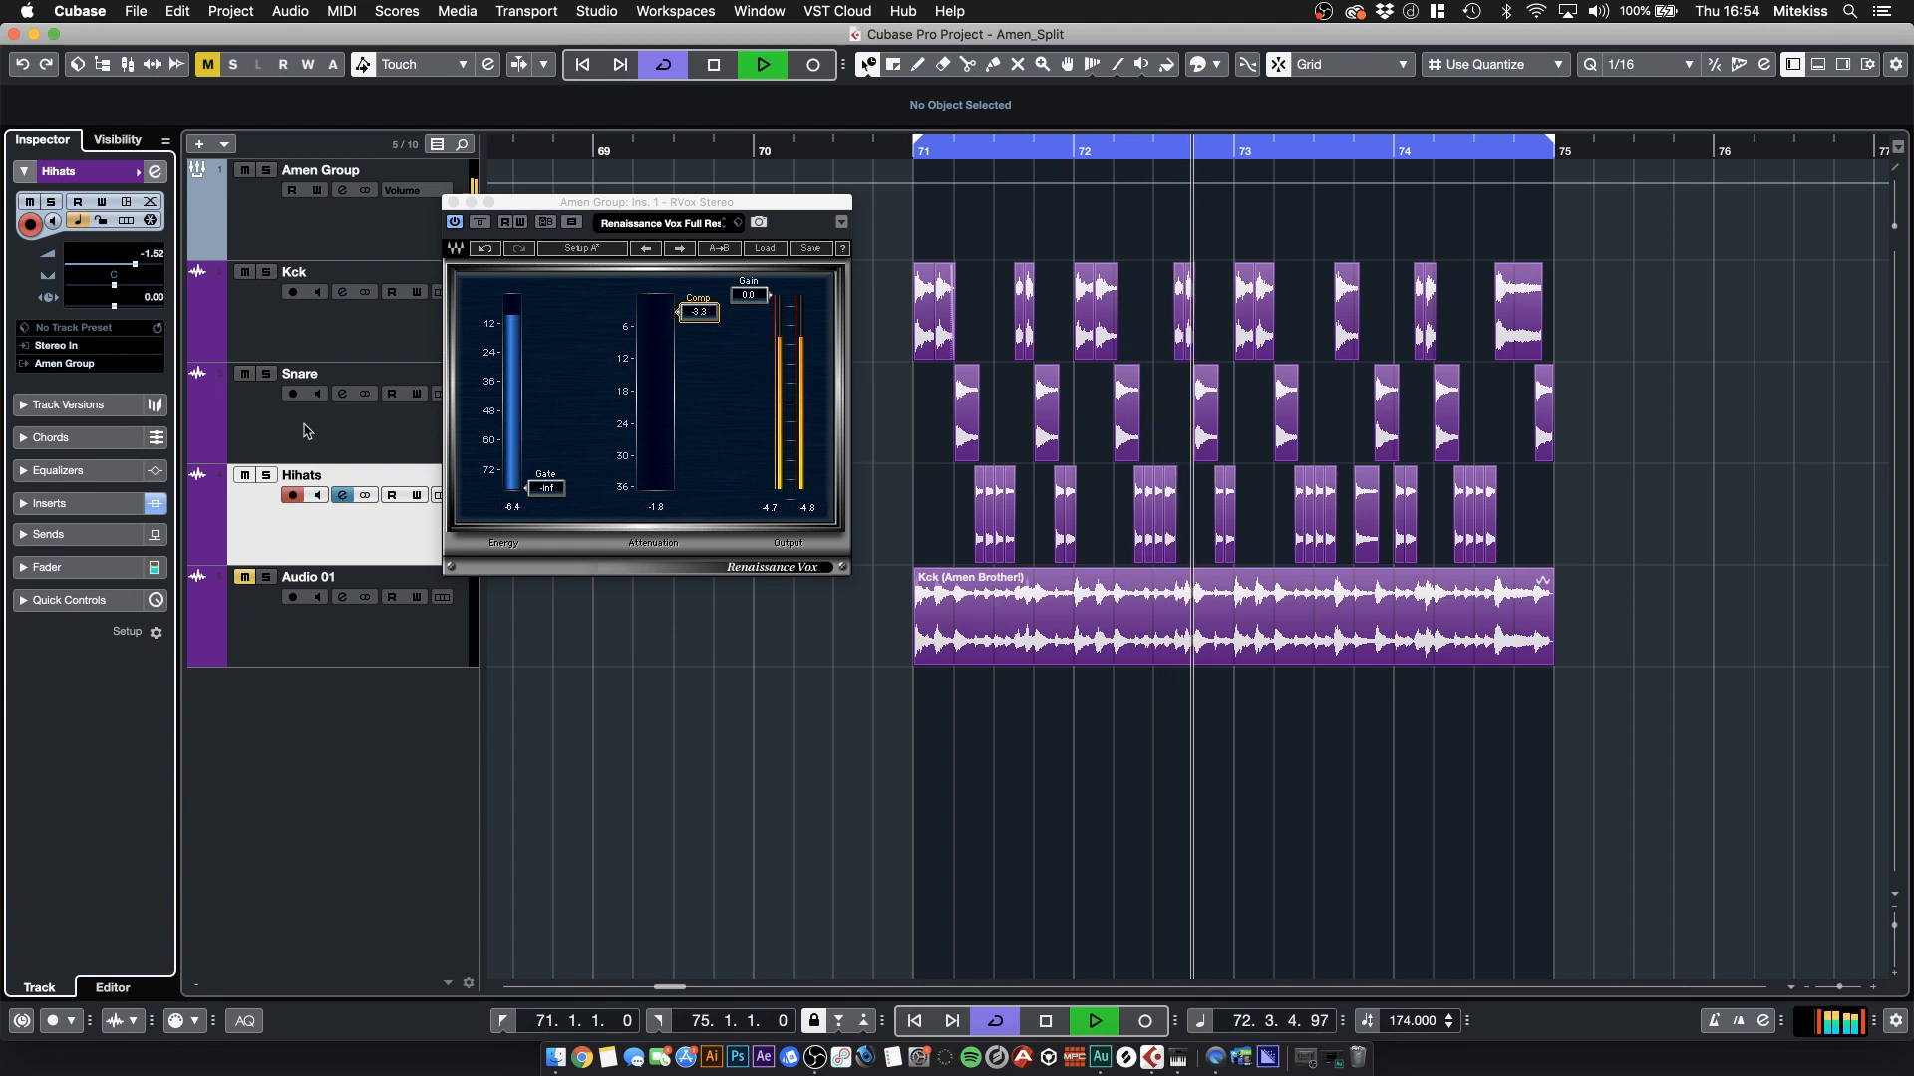
key("Up")
key("Up")
key("Up")
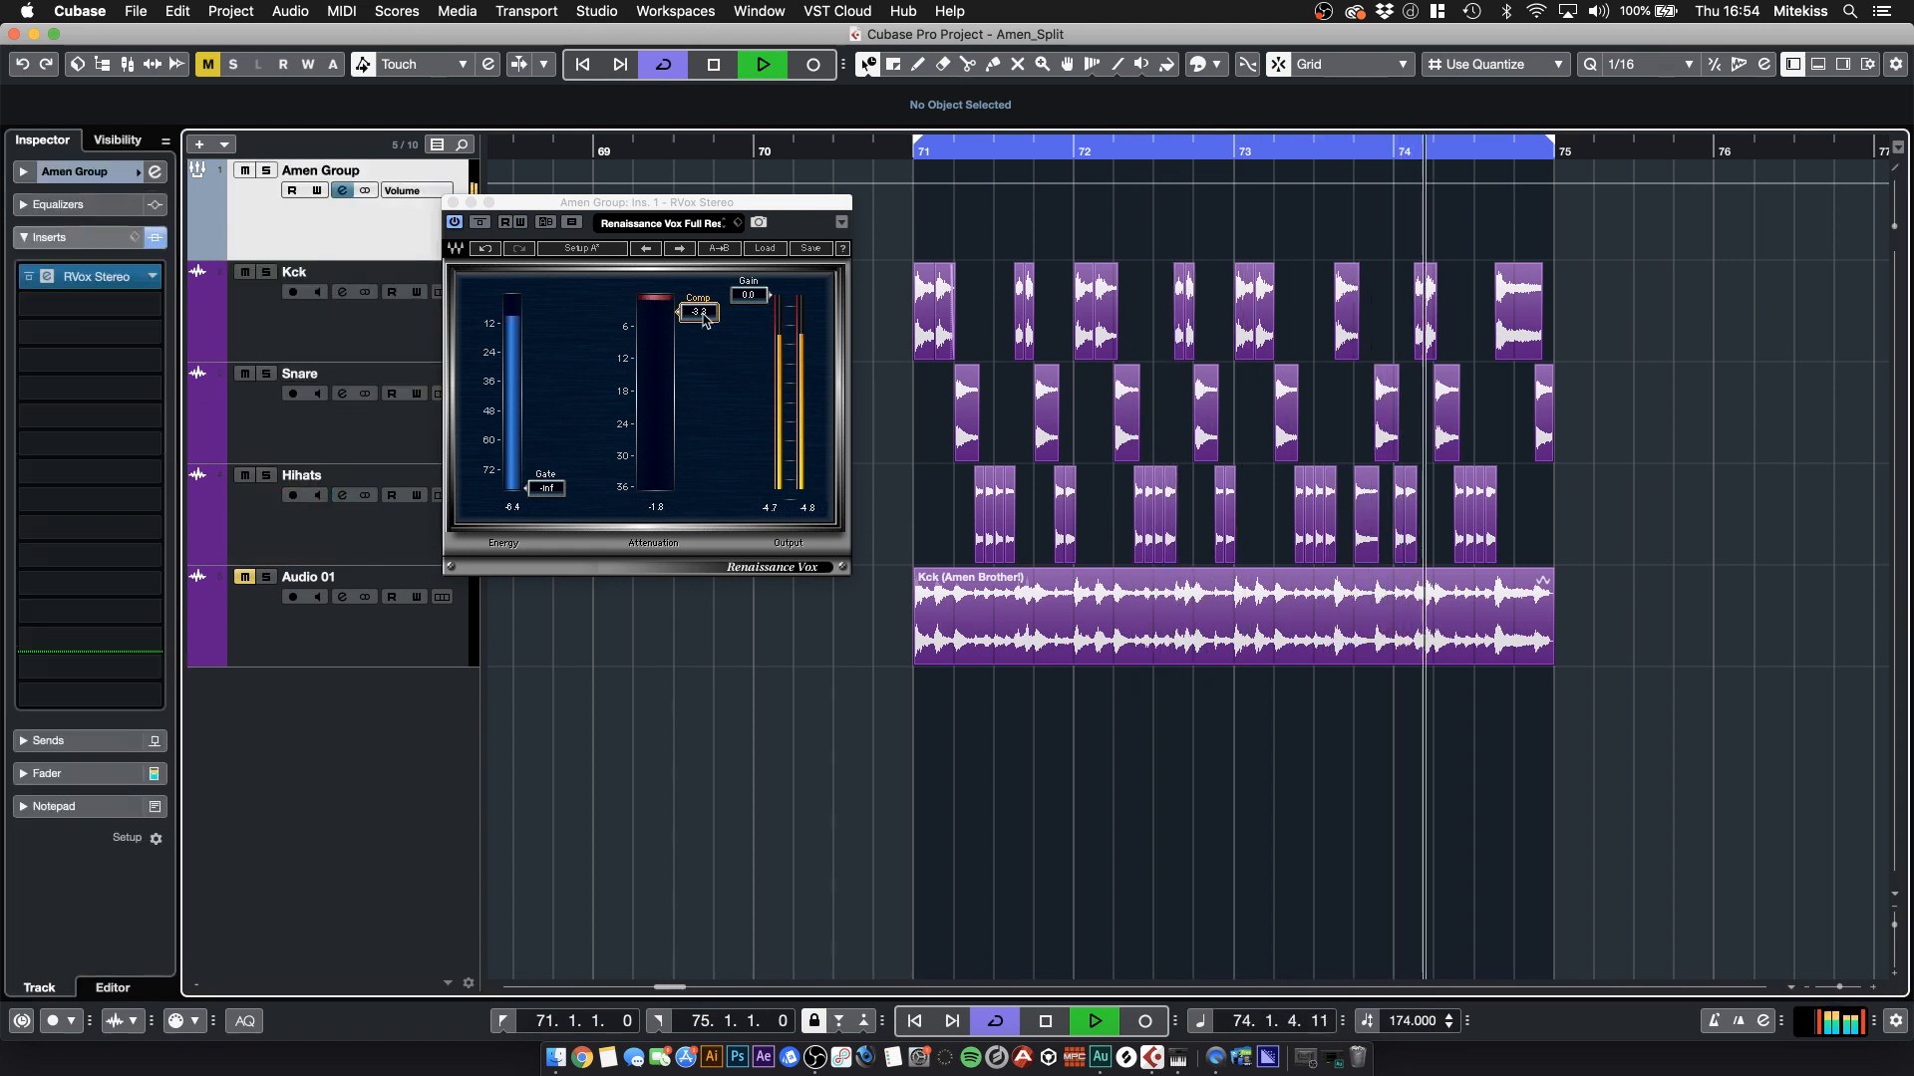
left_click_drag(699, 312, 699, 323)
key("space")
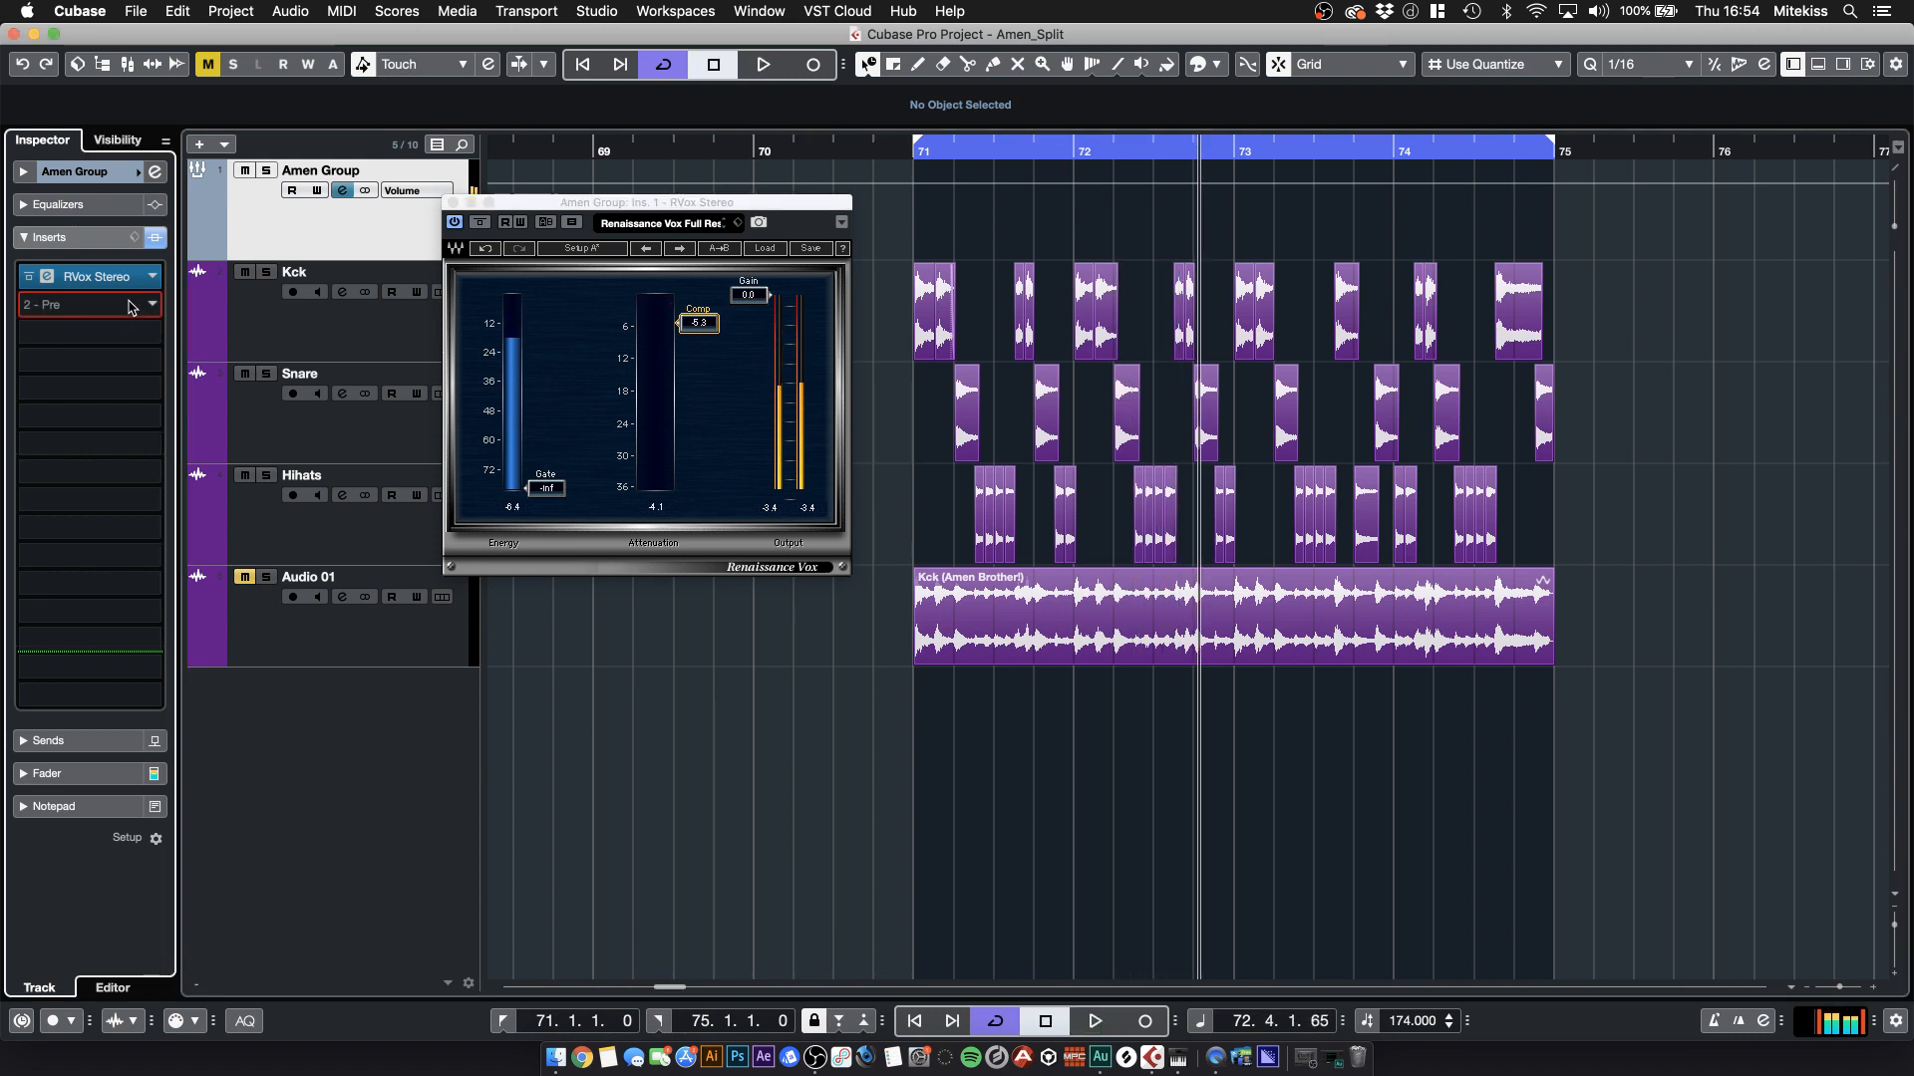
- Insert the Waves L2 Stereo limiter in the second insert slot of the Amen Group track
left_click(56, 297)
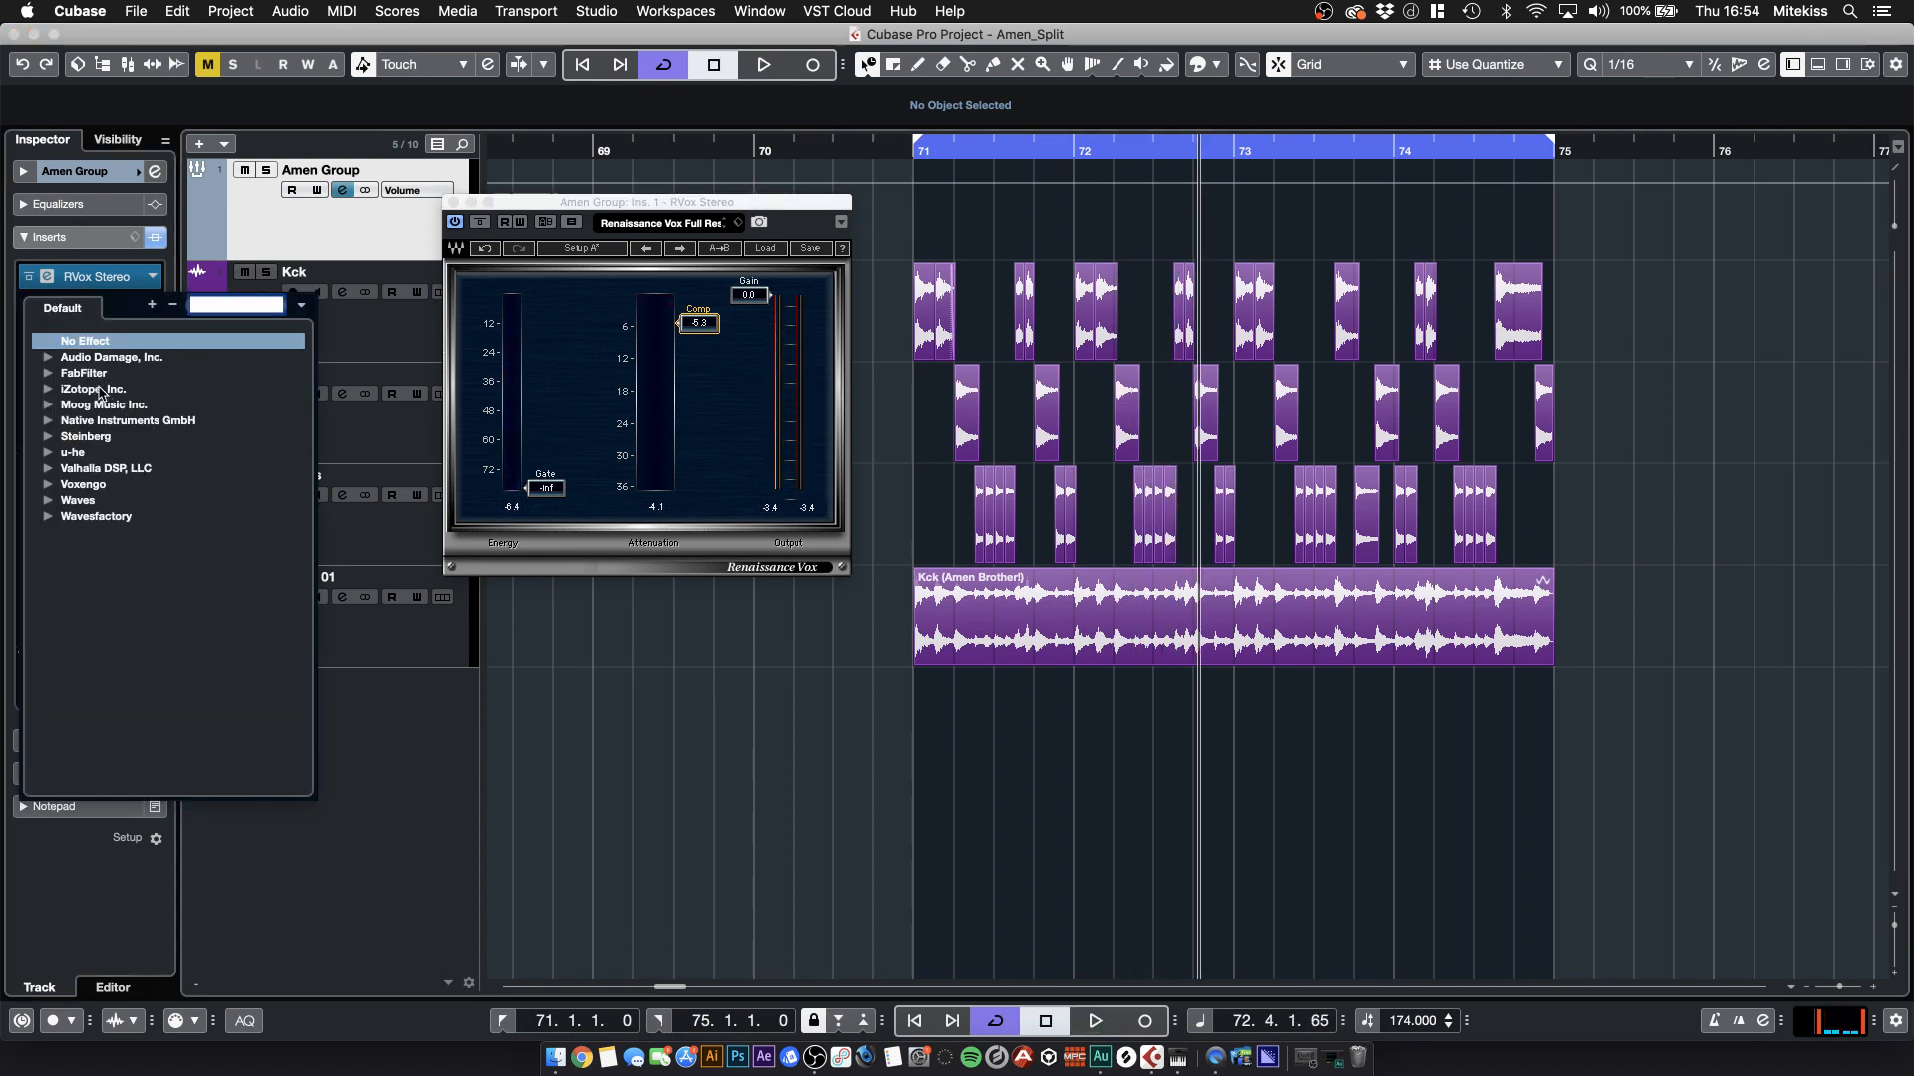
type("l2")
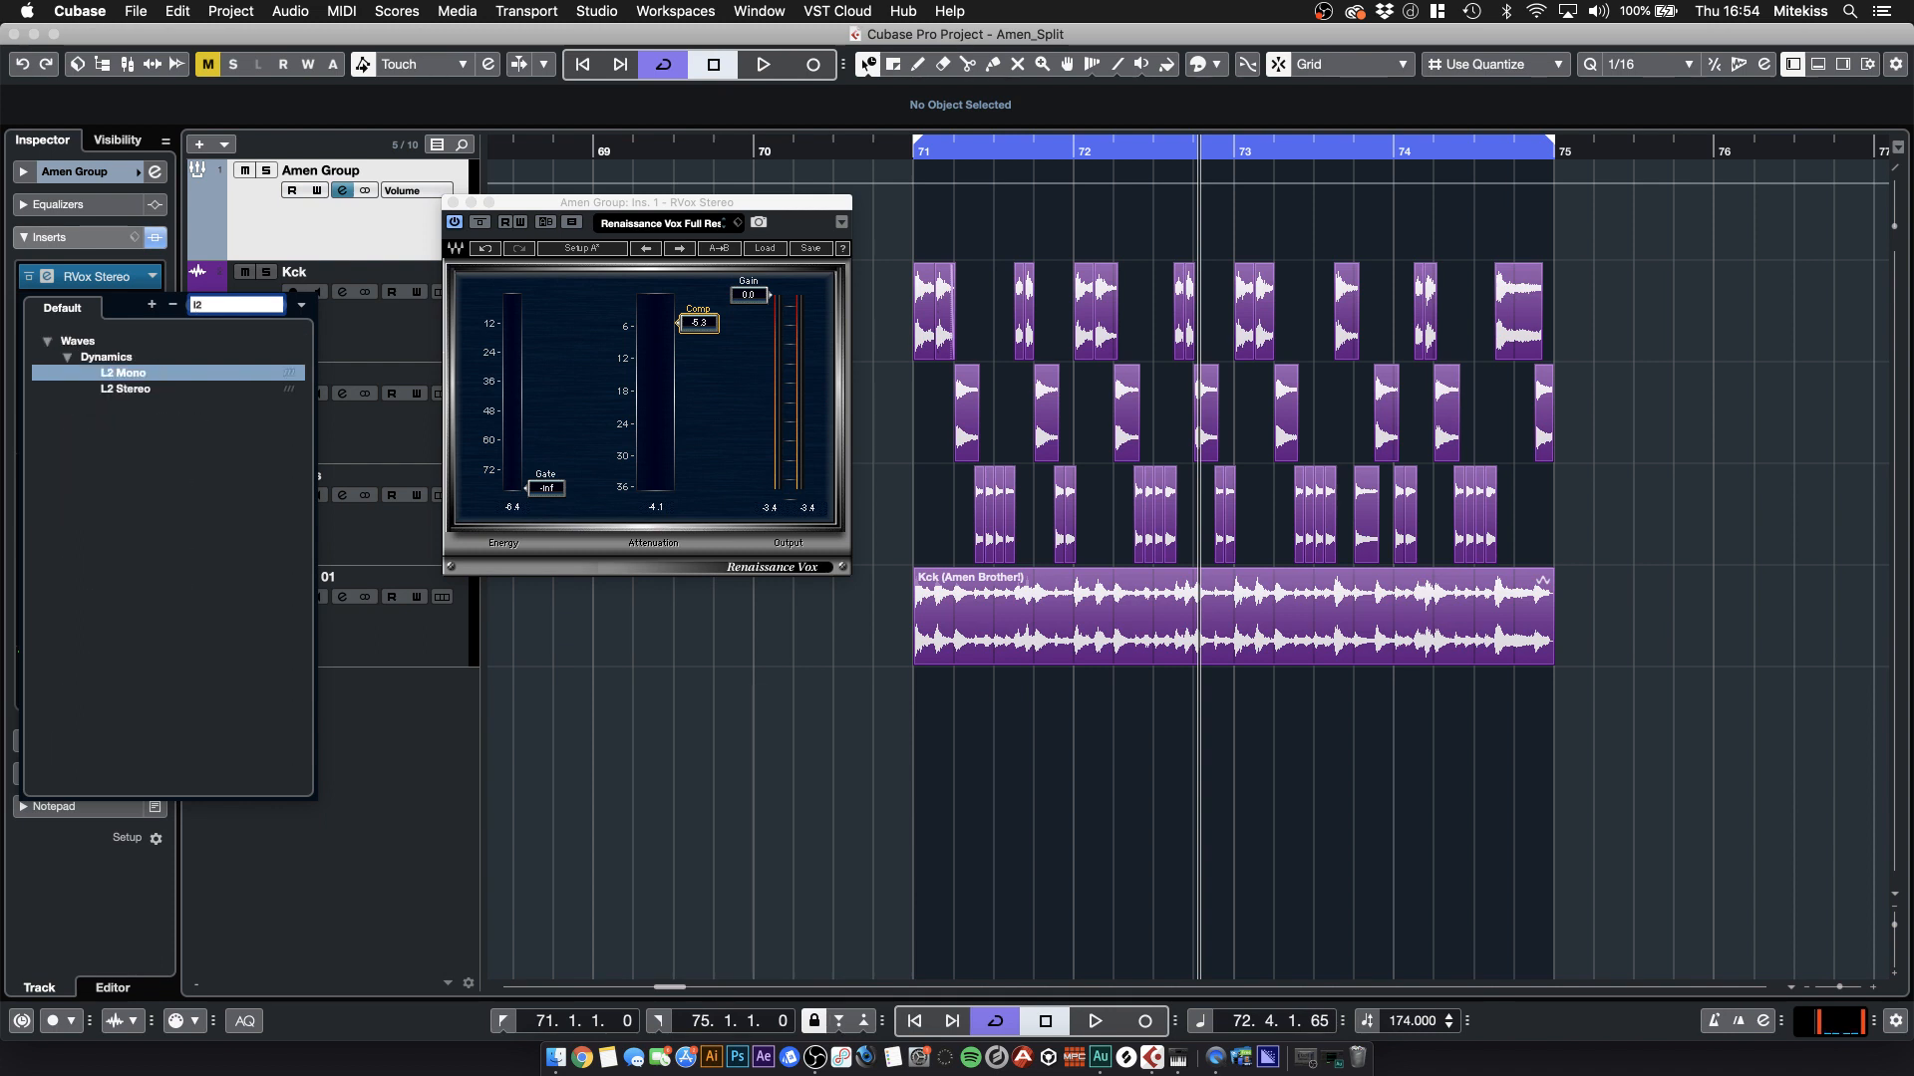
left_click(174, 390)
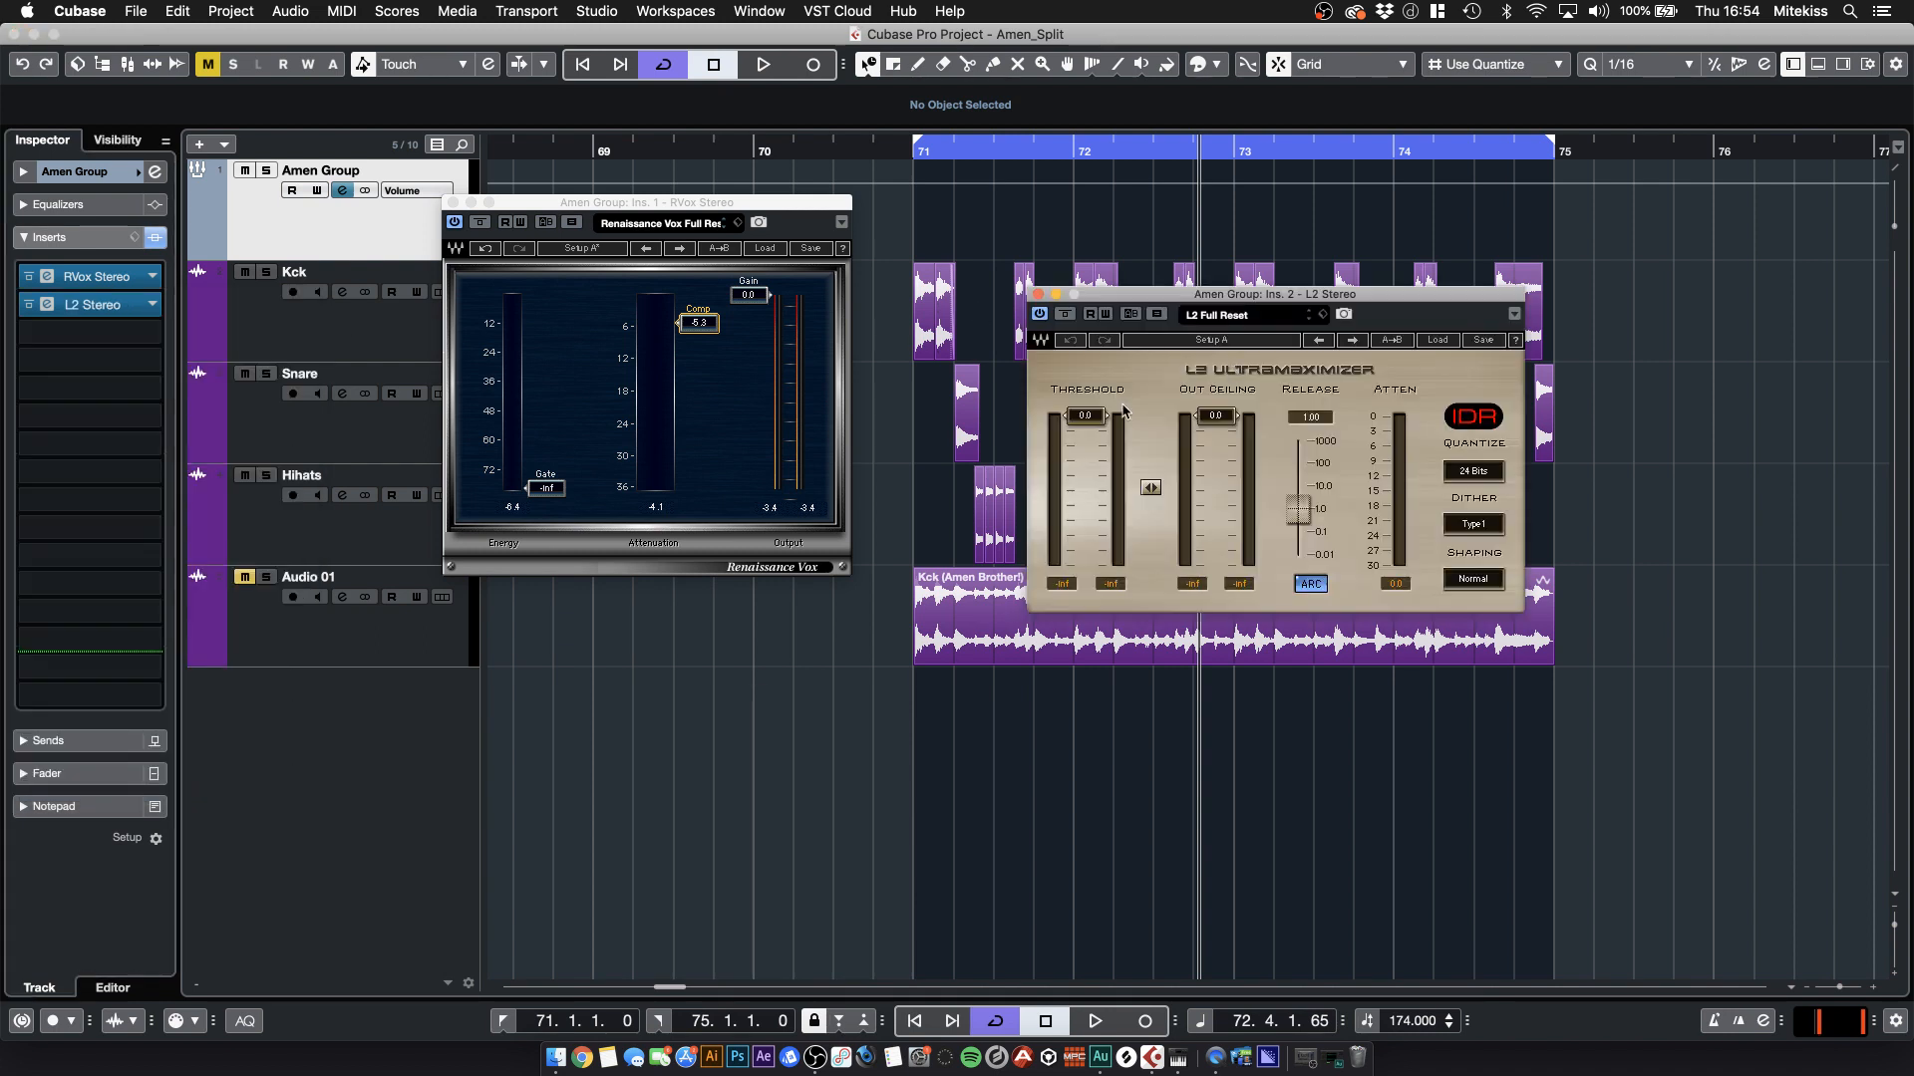
- Lower the L2 limiter's threshold to about -1.6 during playback and close its window
key("space")
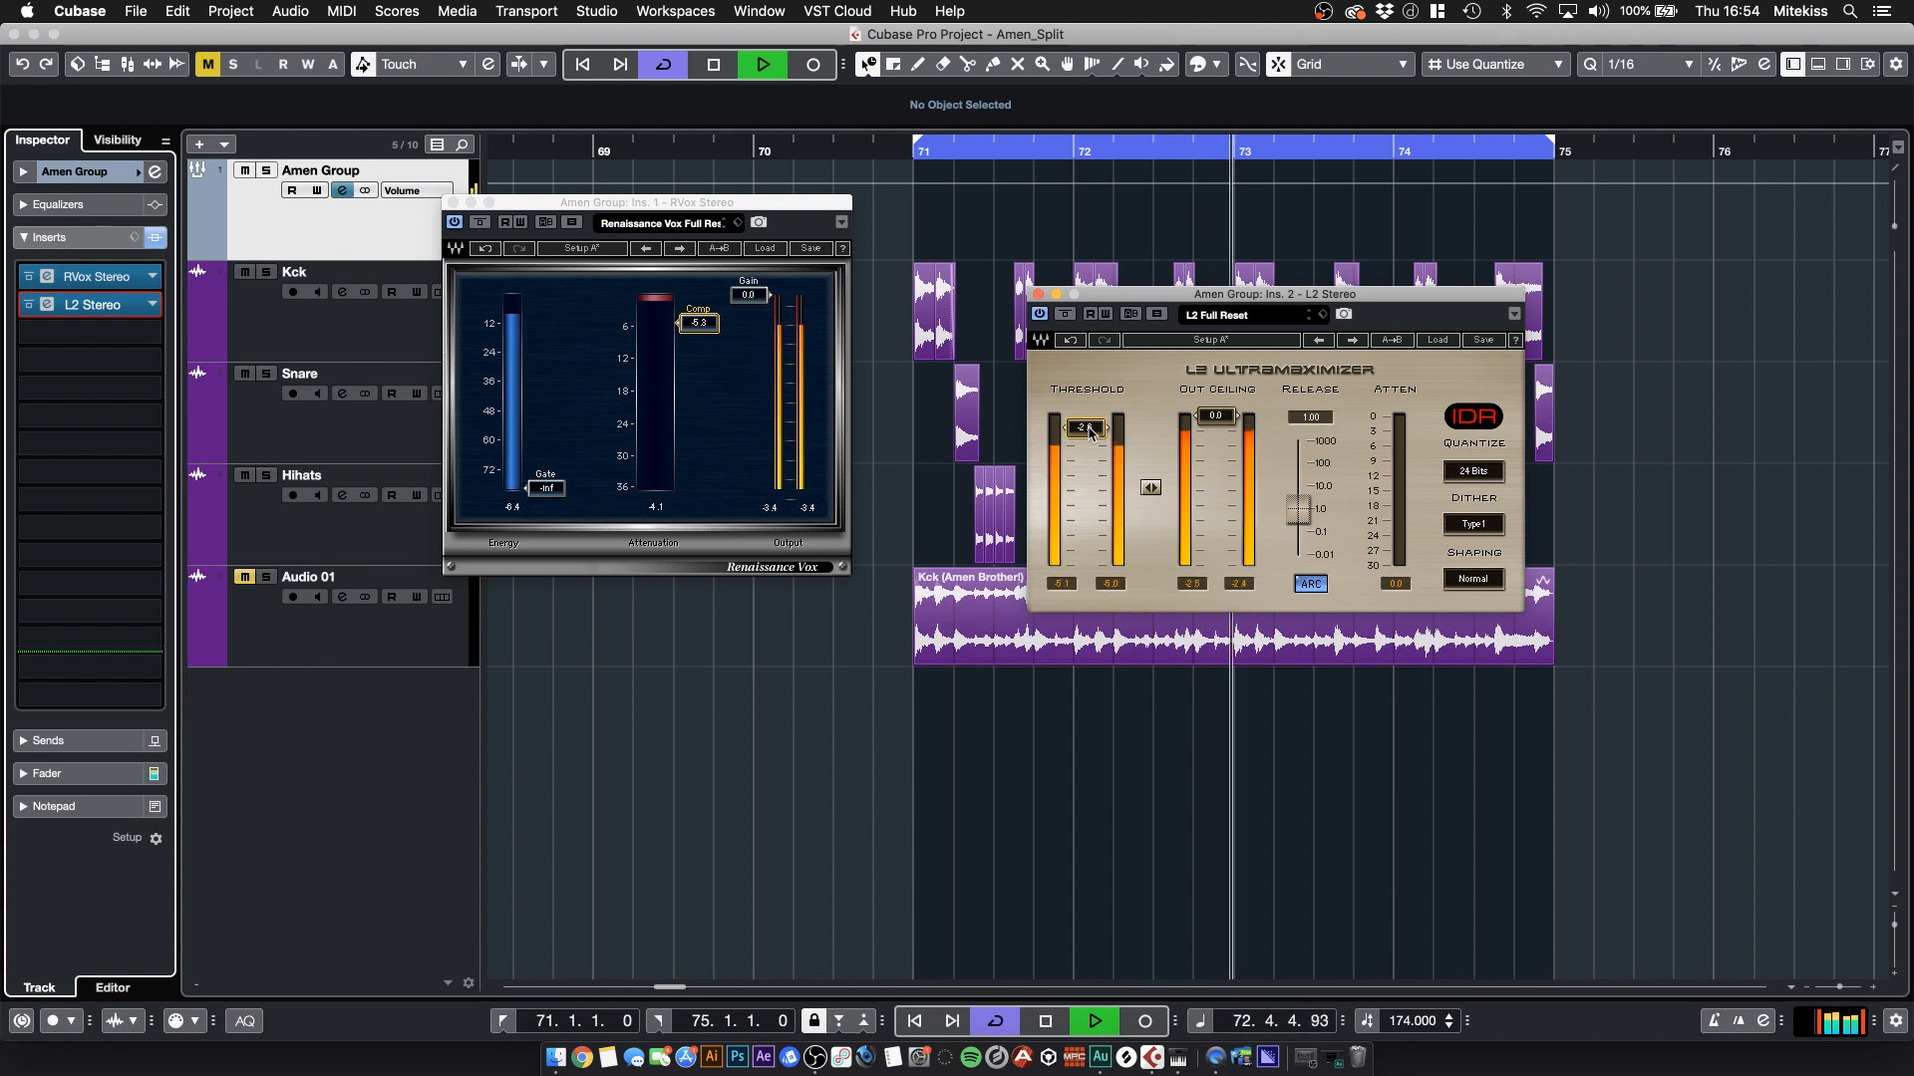
key("space")
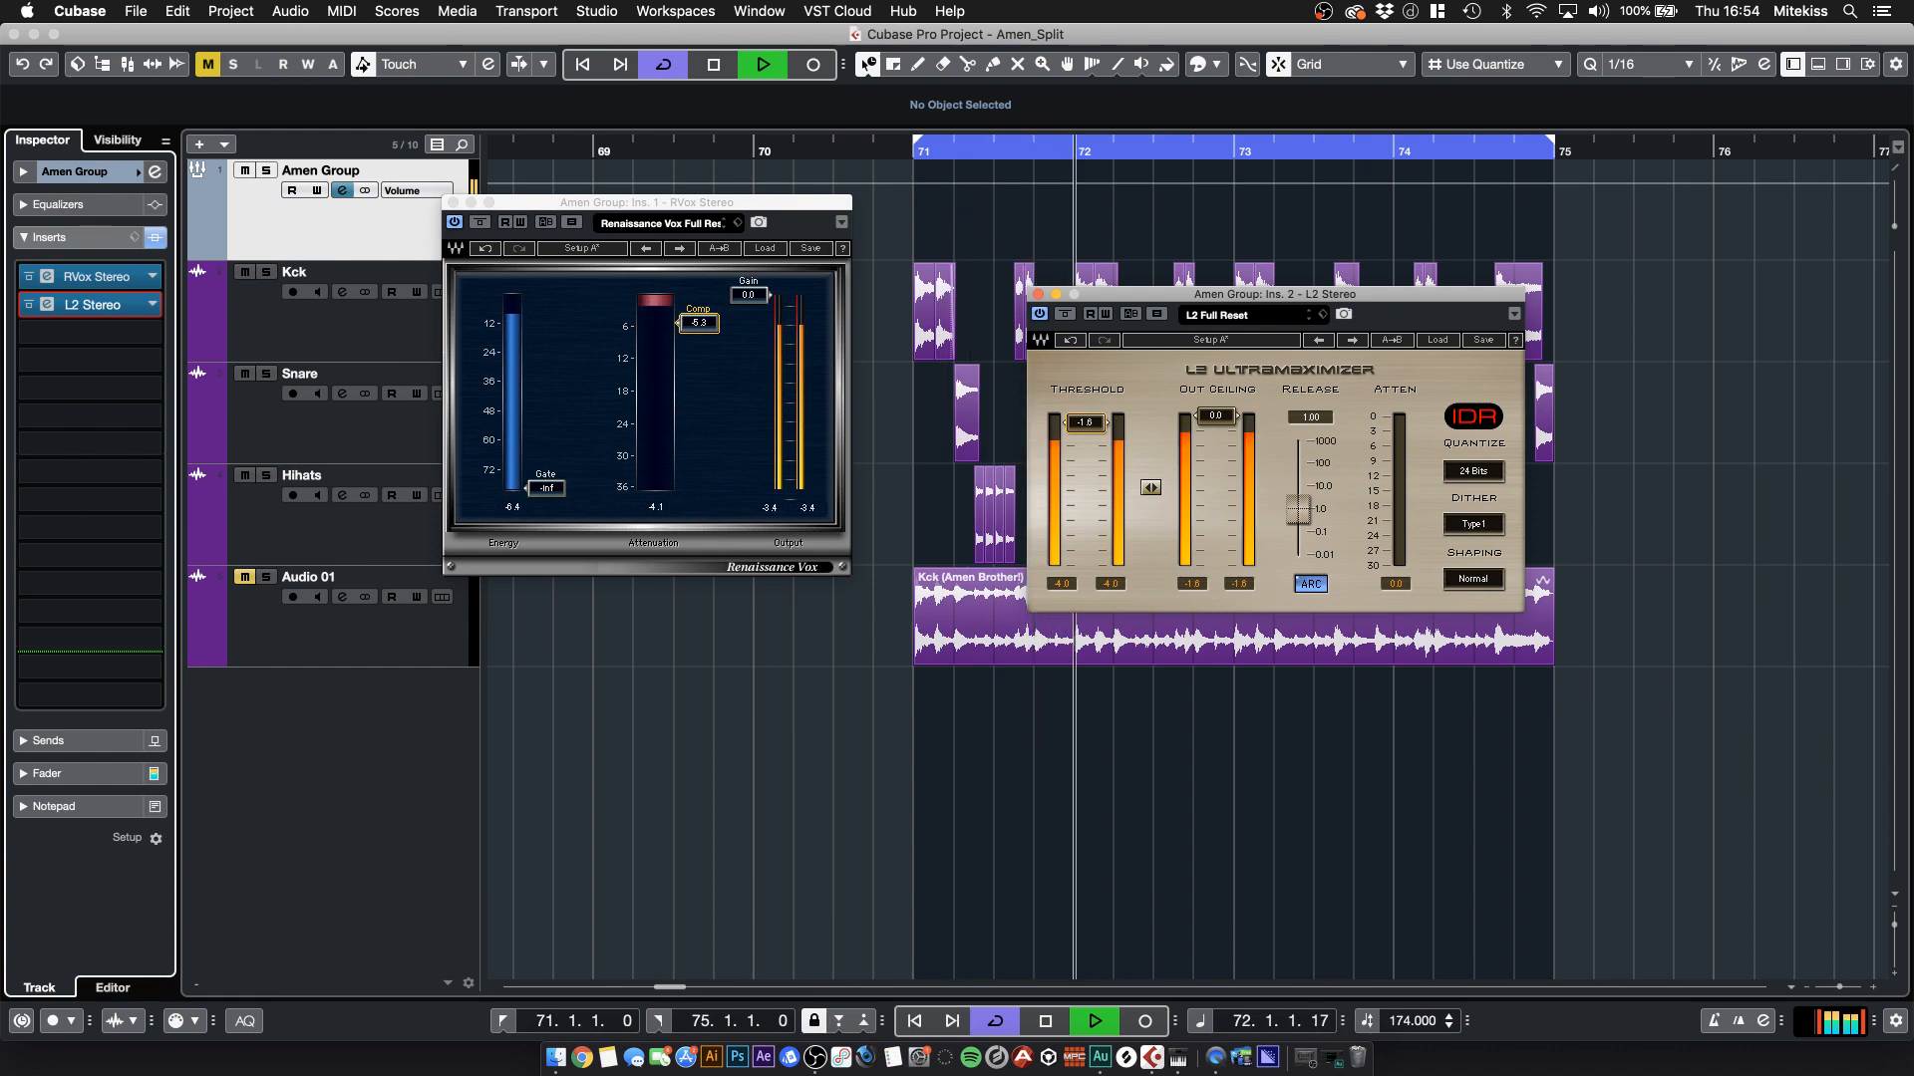
left_click(1038, 295)
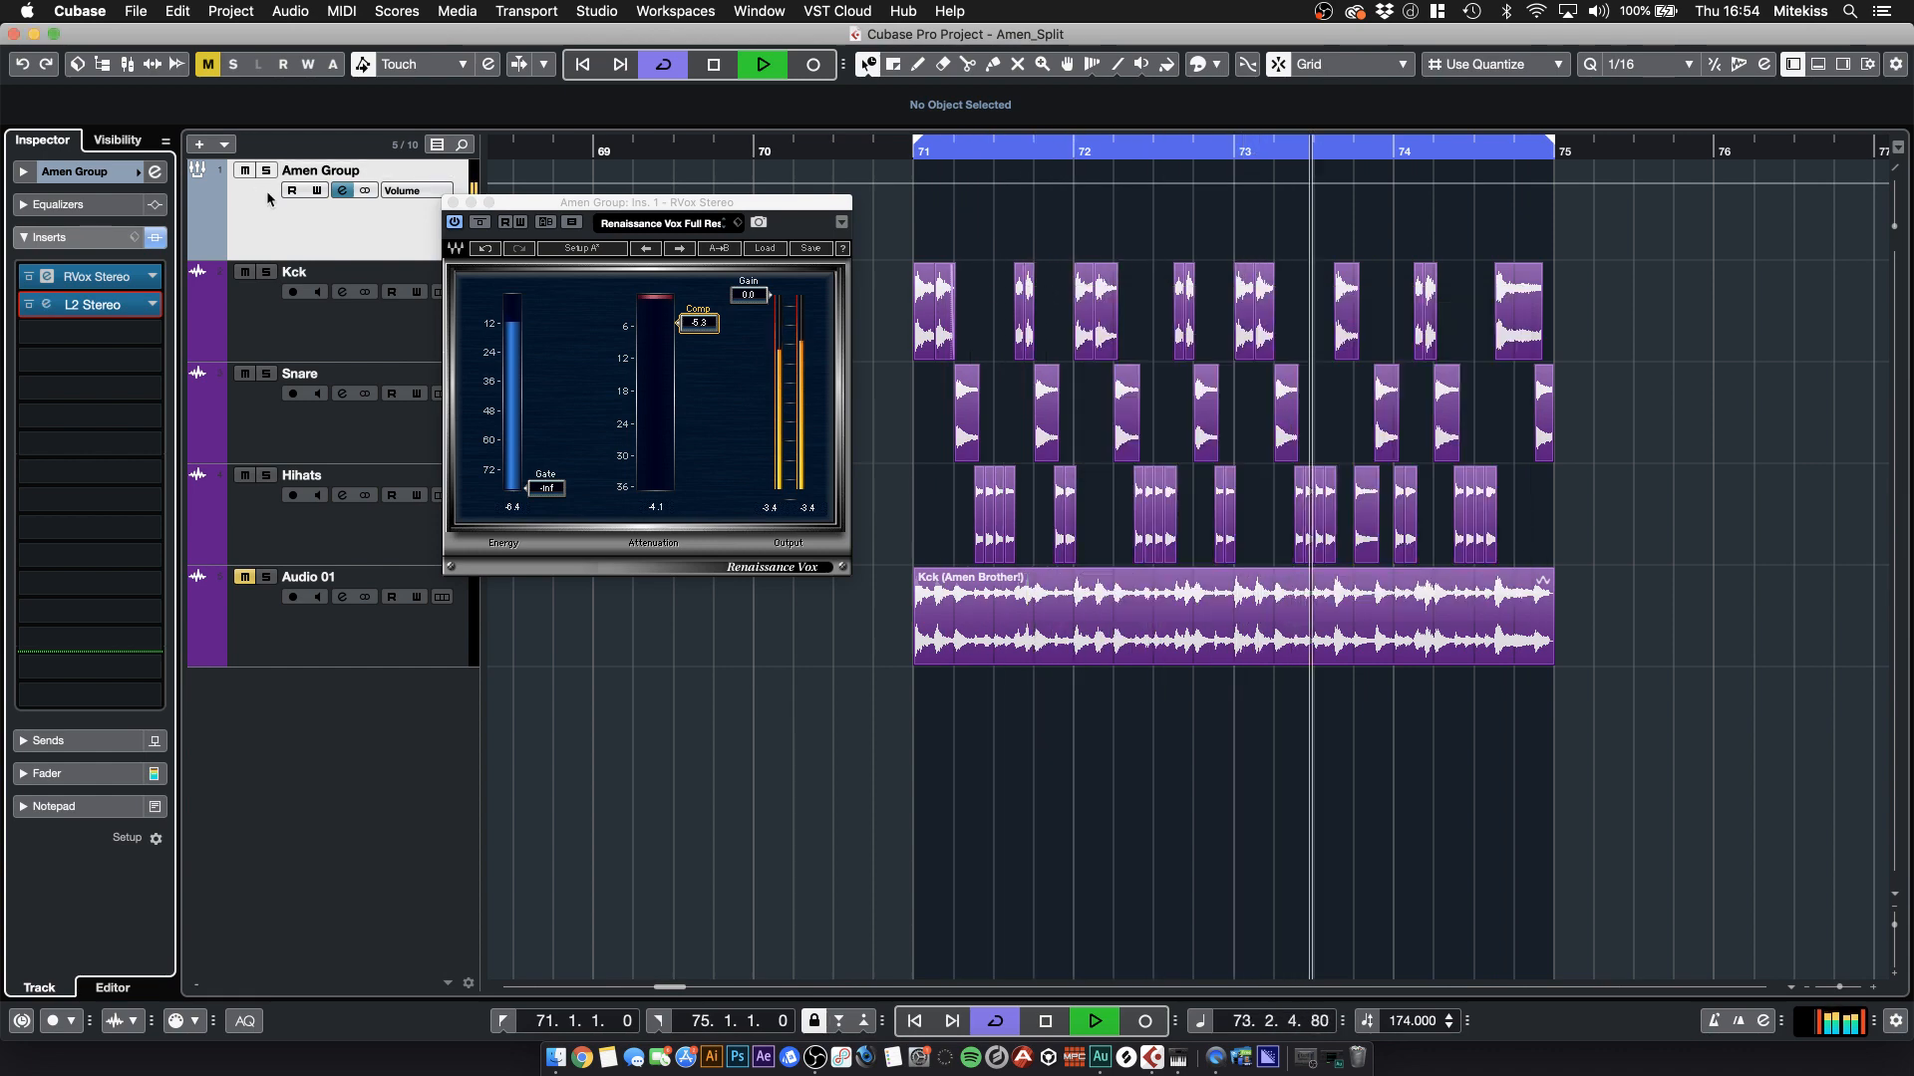
- Examine the group and track levels in the MixConsole during playback, keeping the RVox window clear of the channels
key("F3")
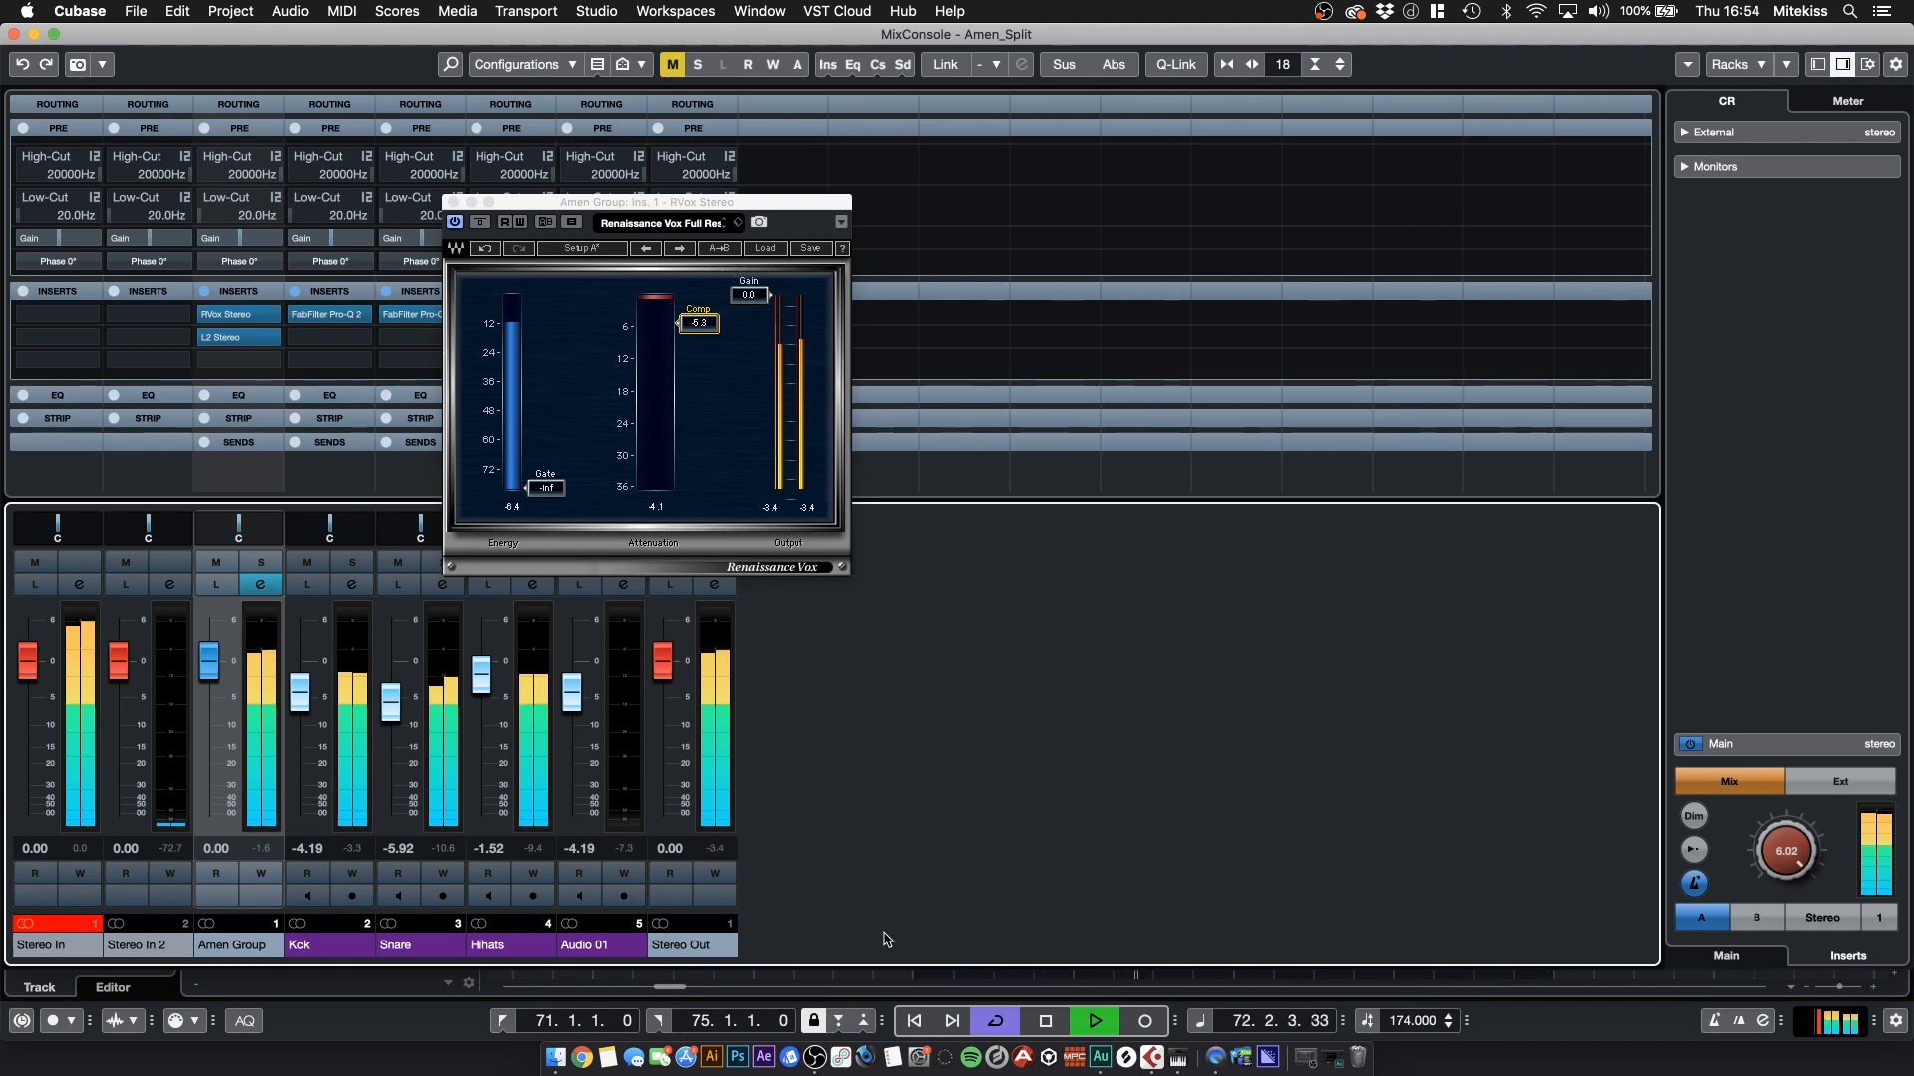
key("space")
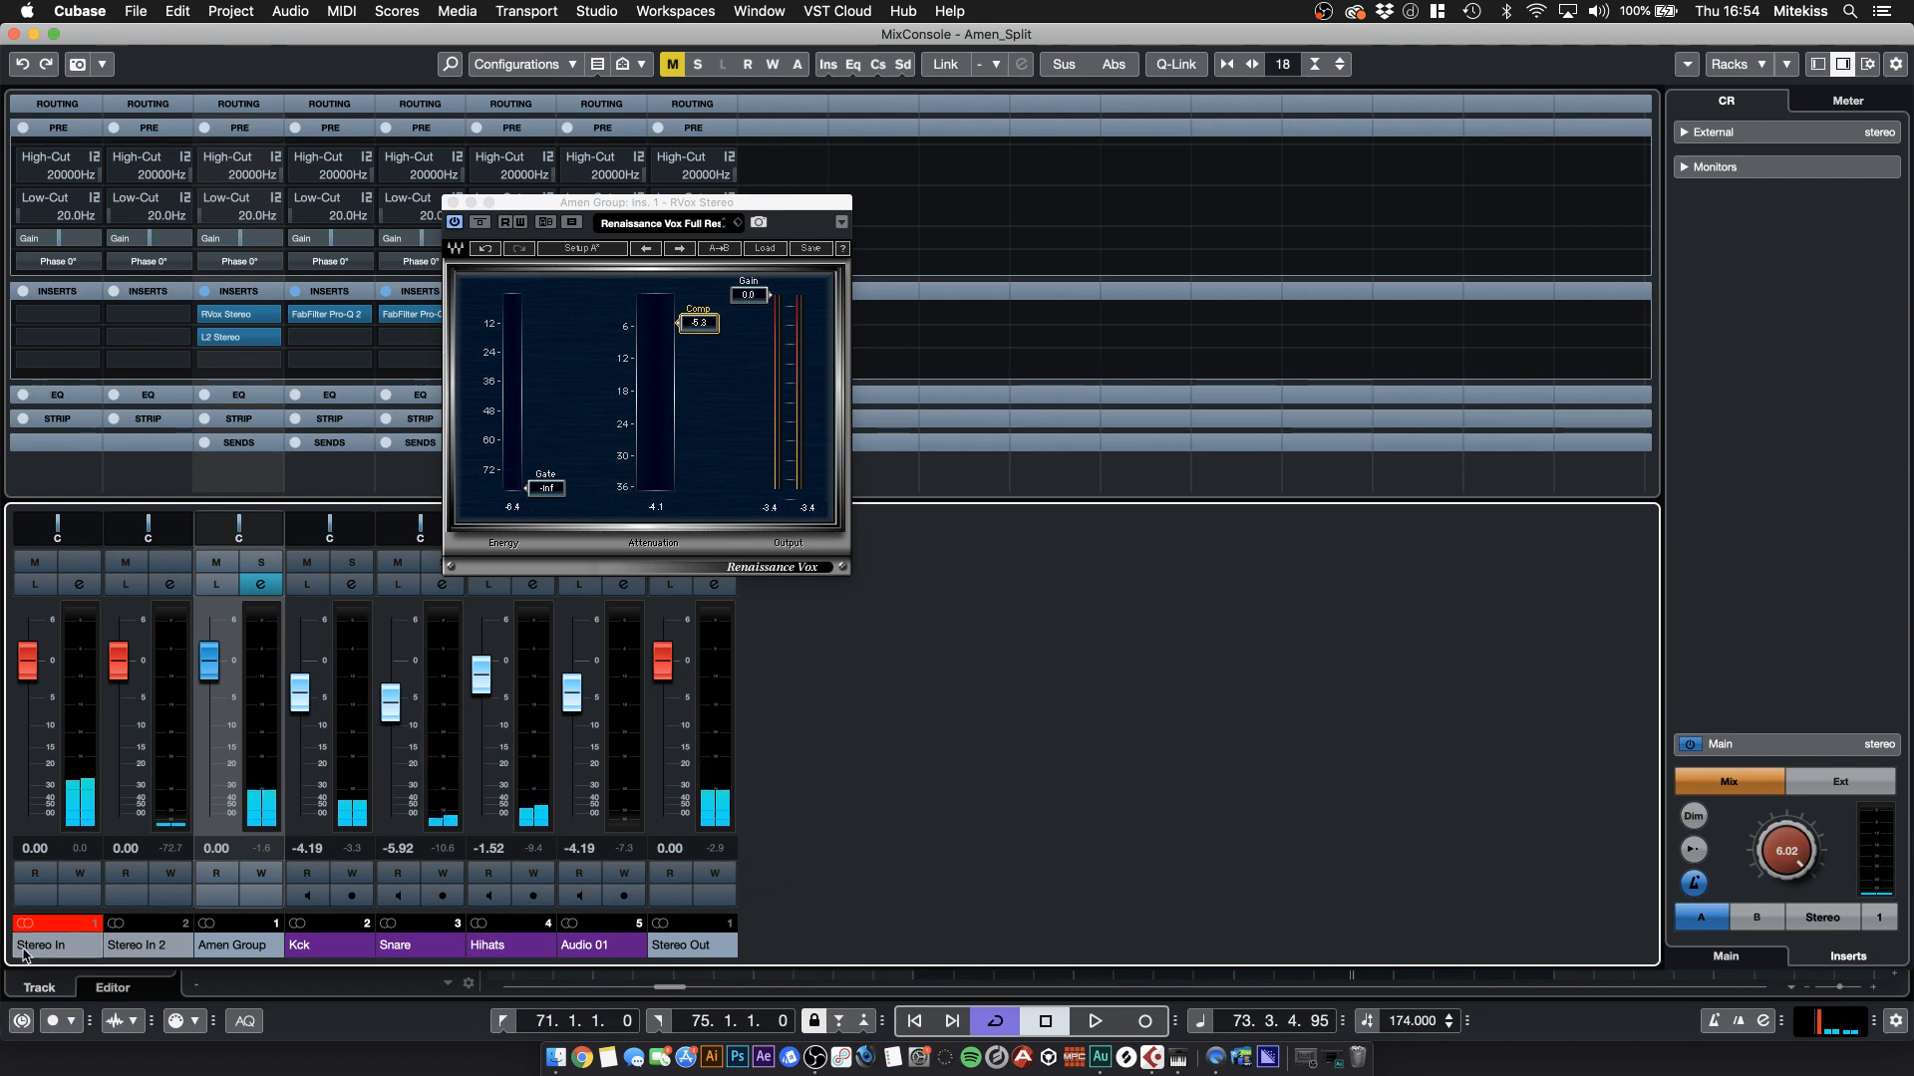
left_click_drag(532, 203, 1135, 196)
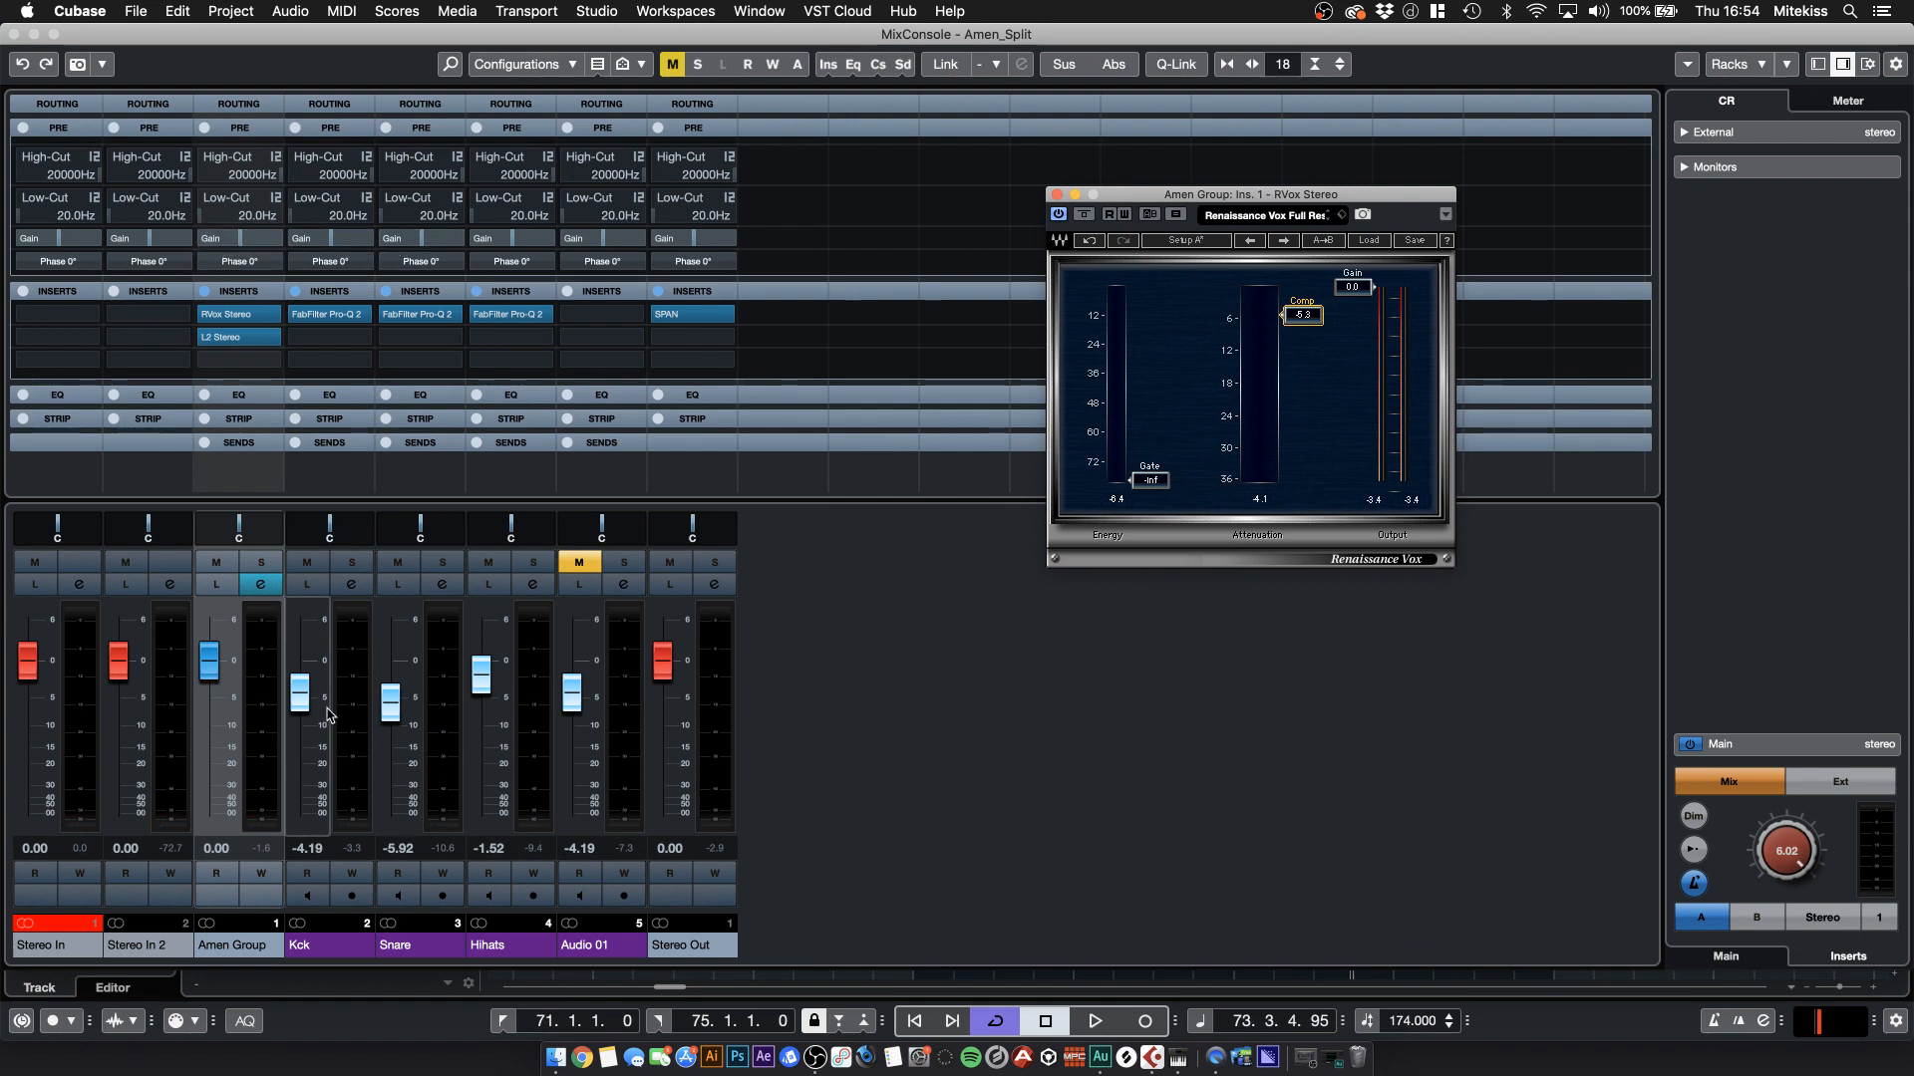
left_click(13, 45)
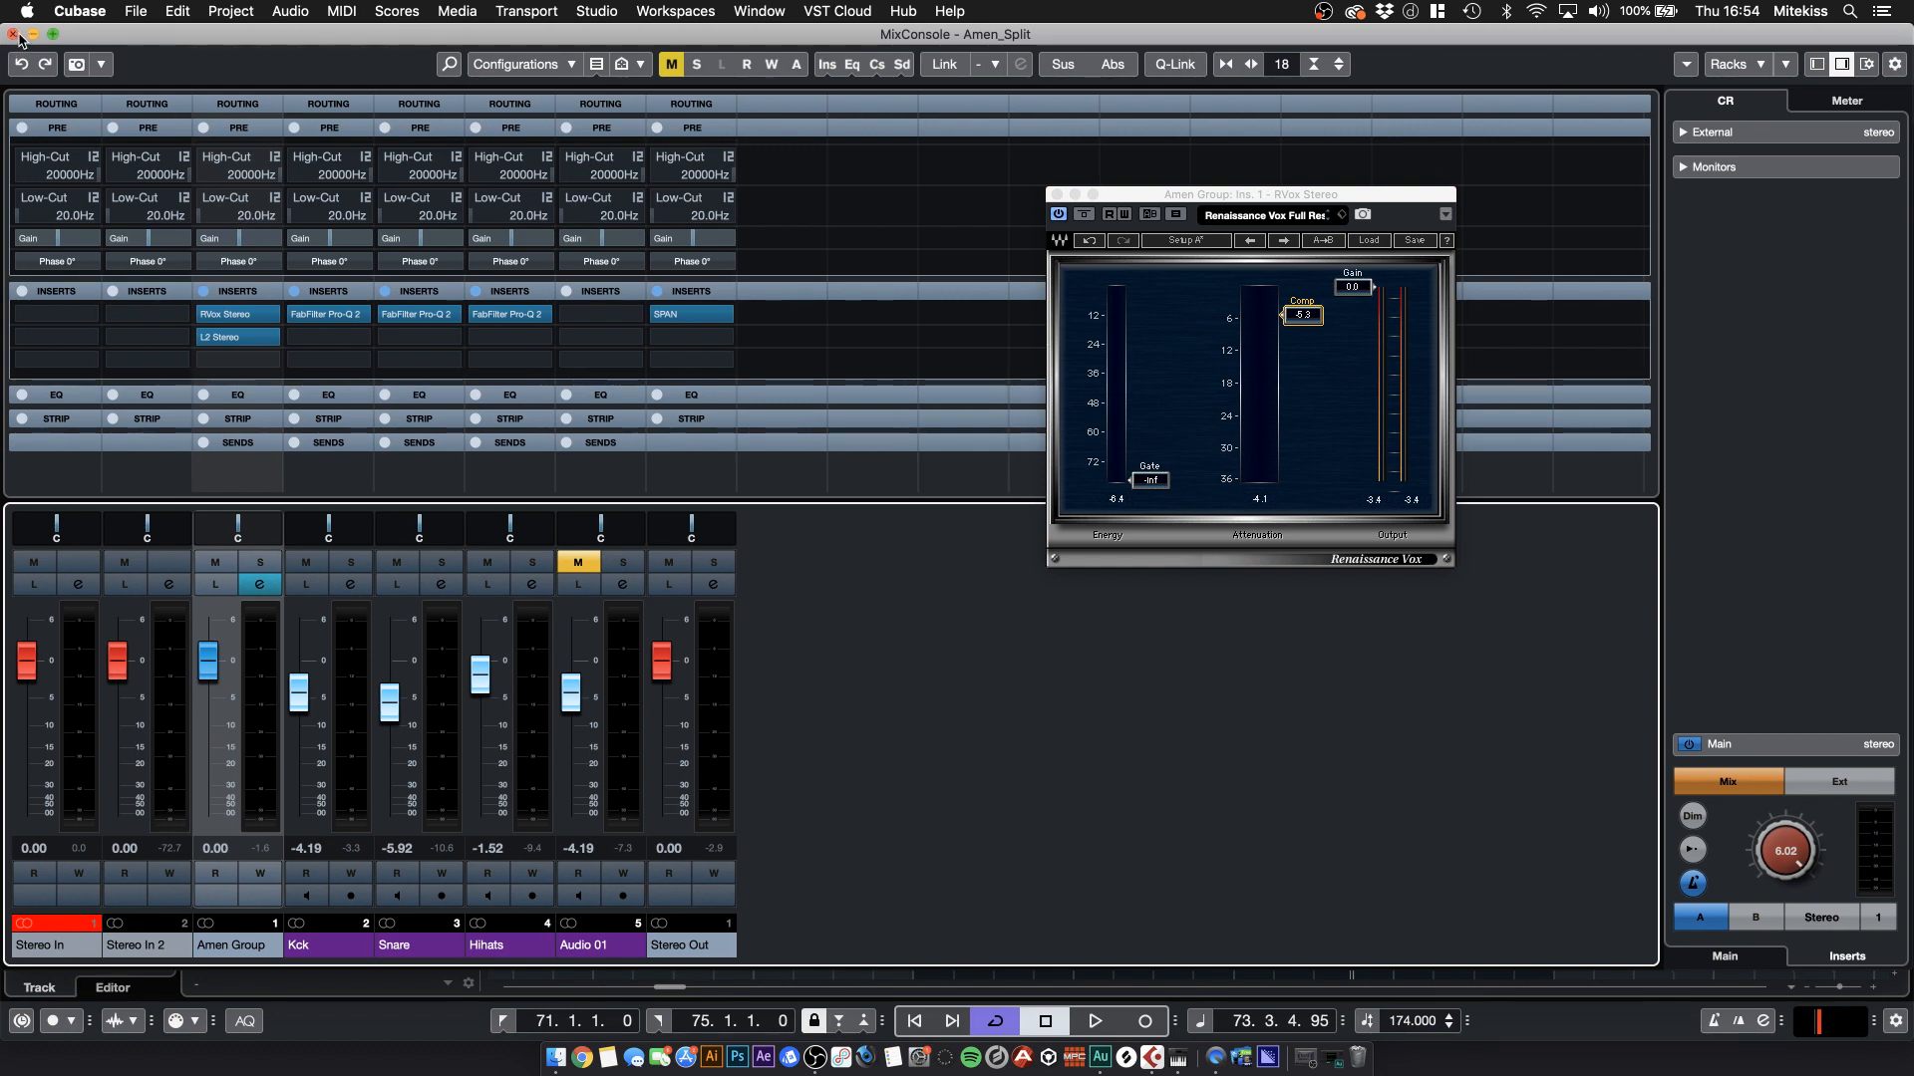
left_click(13, 33)
- Clear the event selection, select the Amen Group track and close its RVox window
key("super+a")
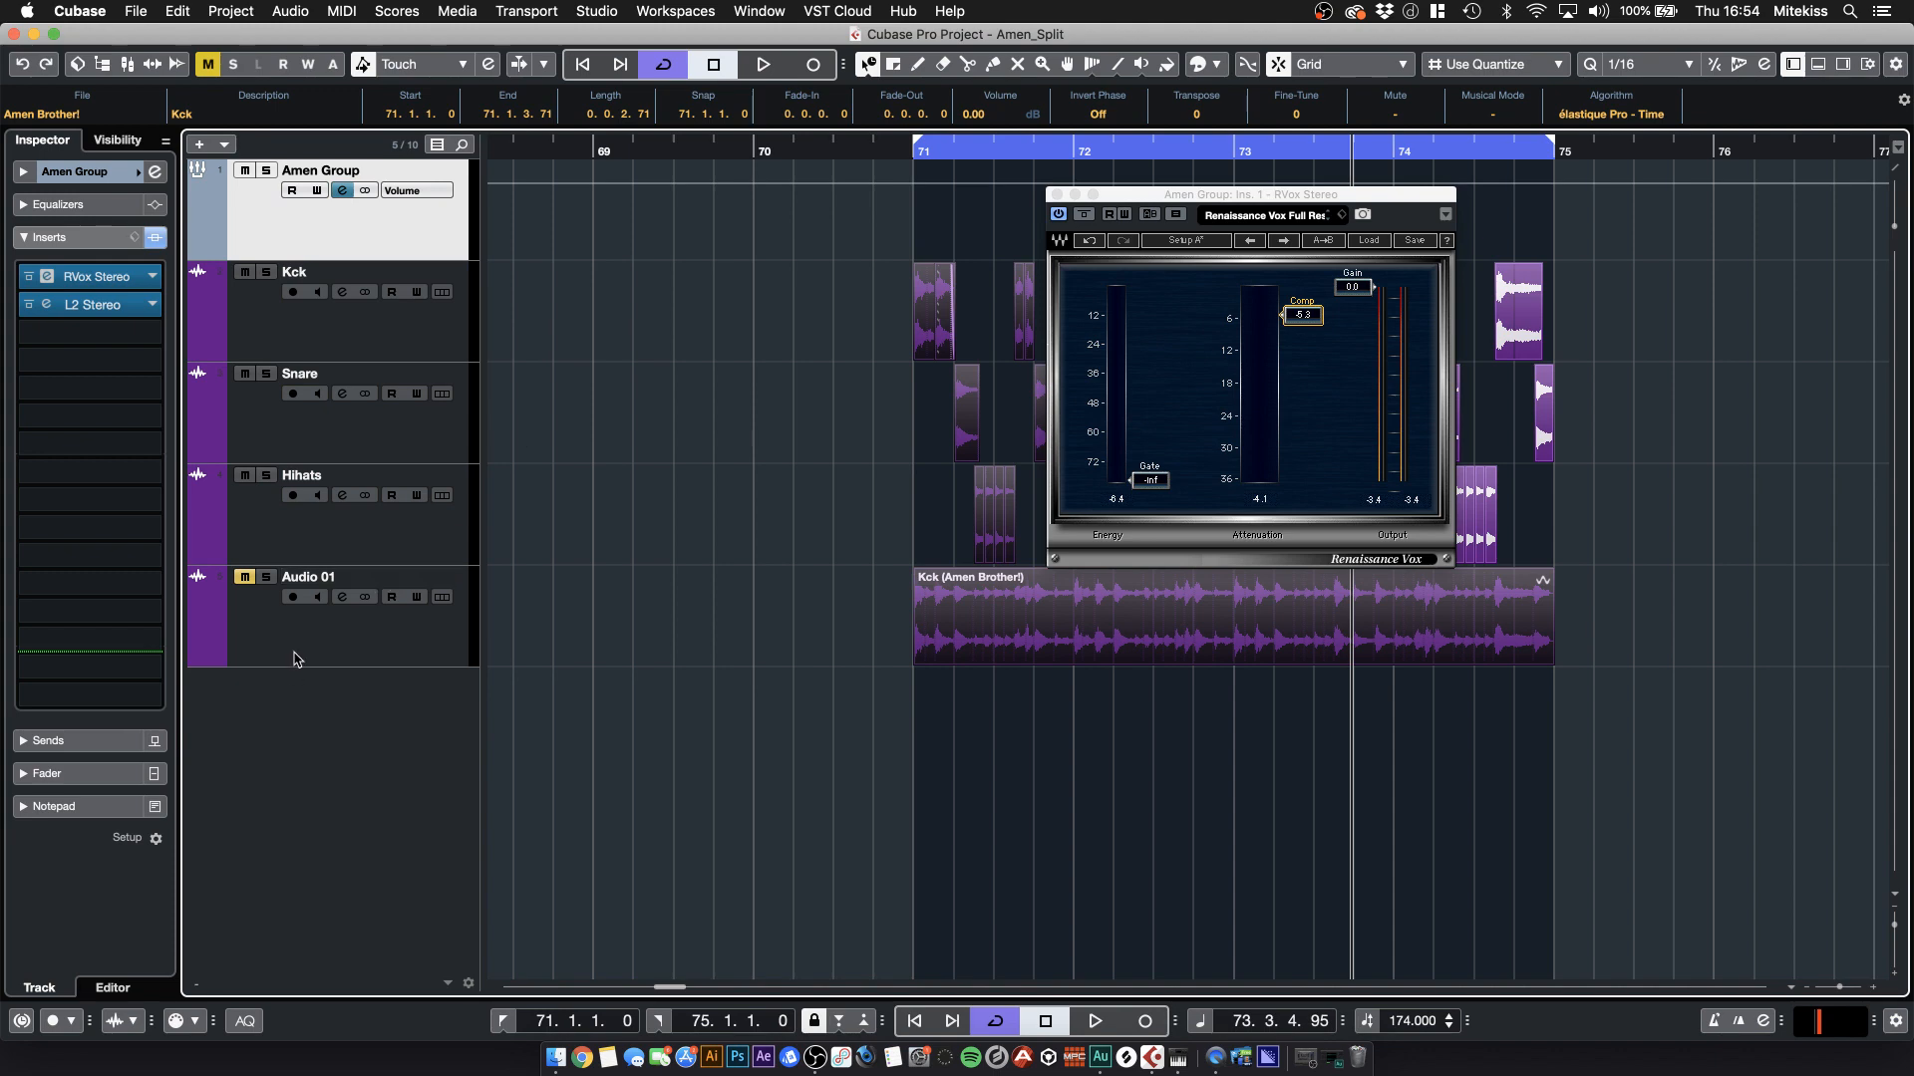
left_click(295, 659)
left_click(794, 573)
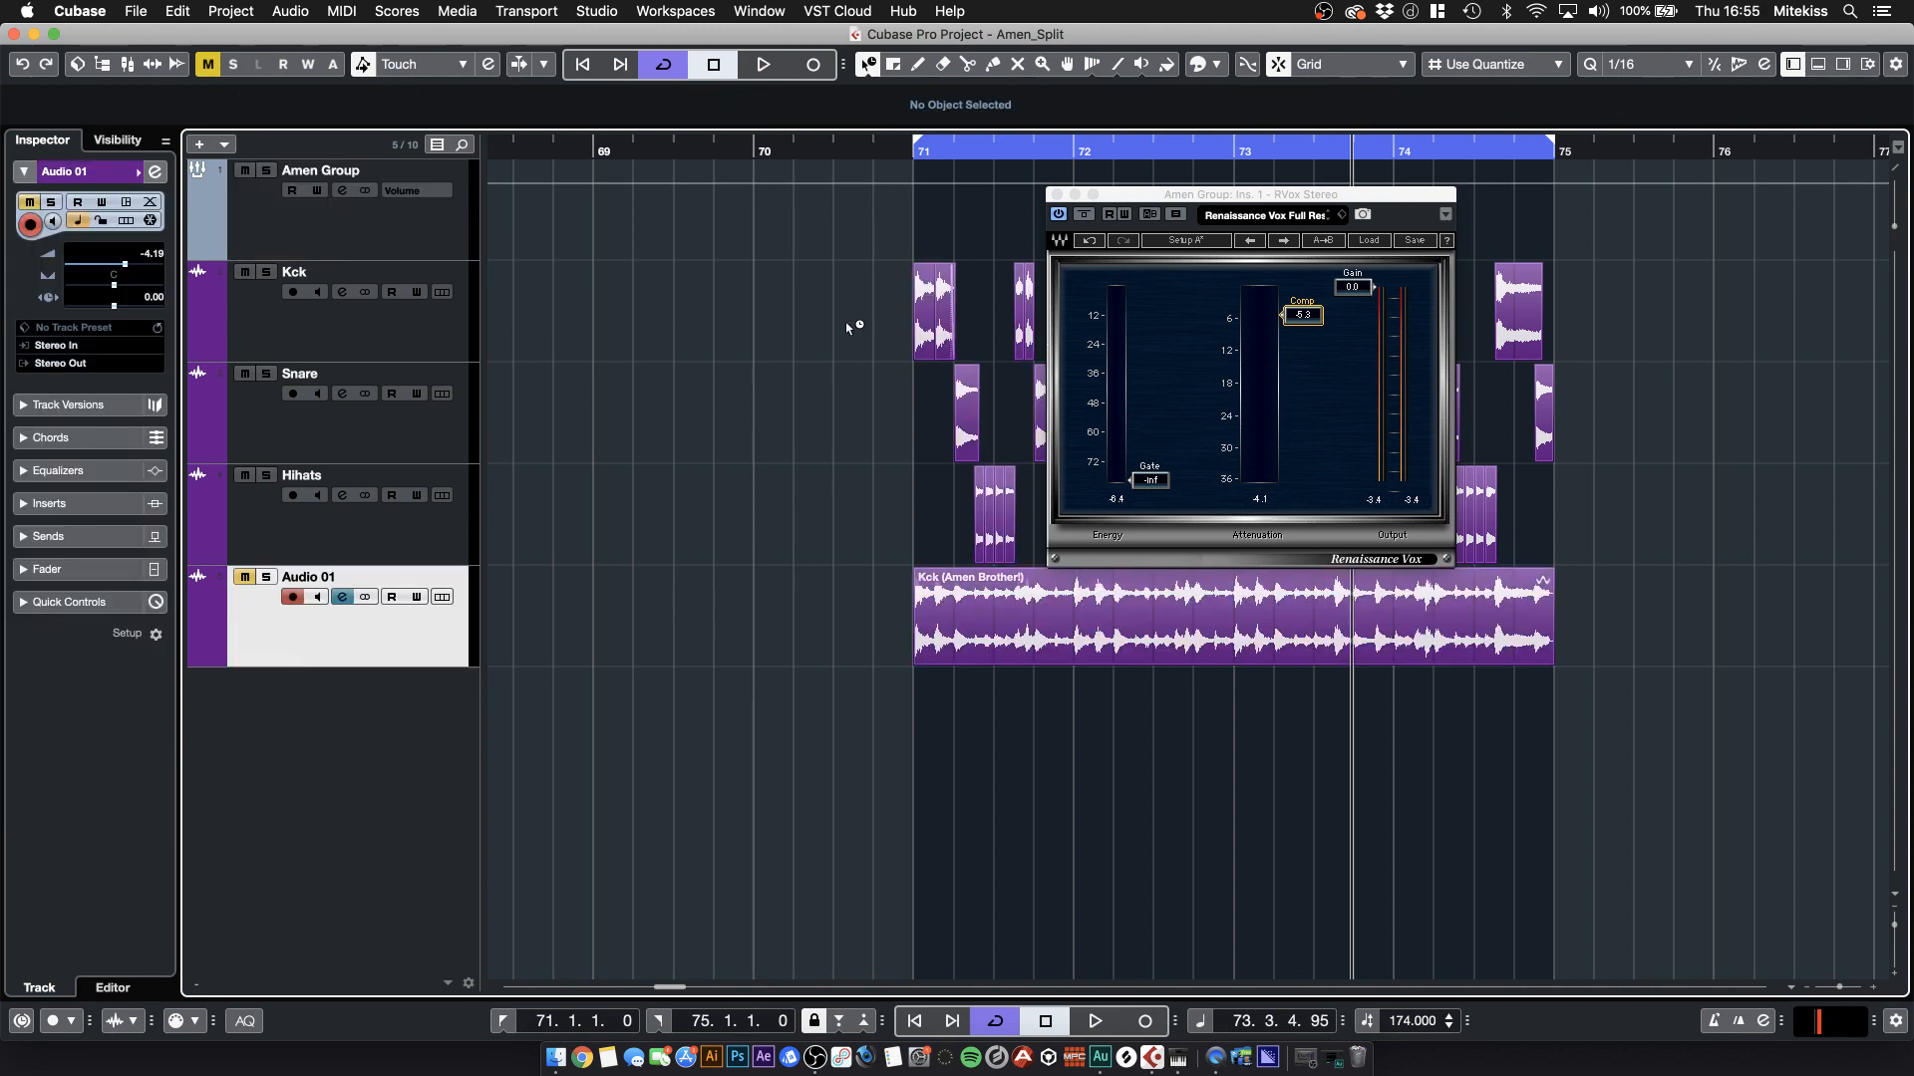
left_click(398, 232)
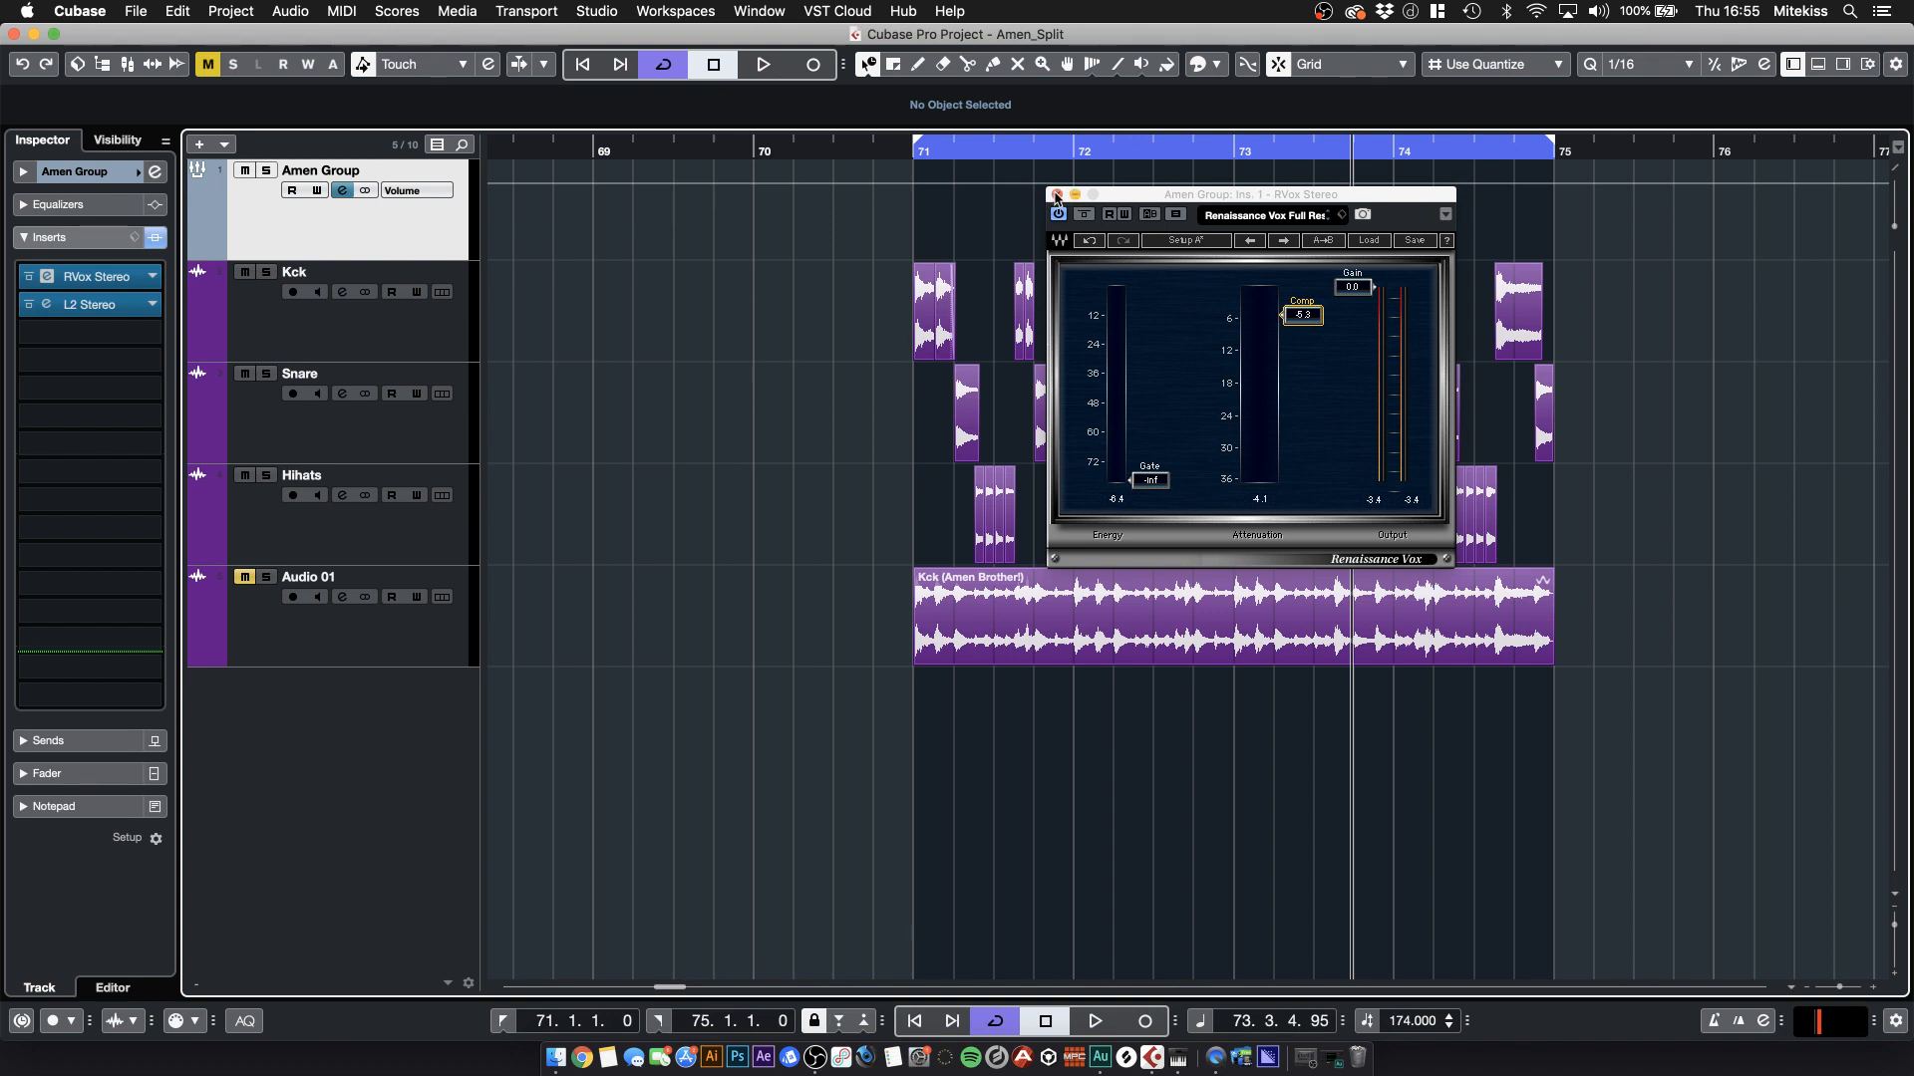
left_click(1057, 195)
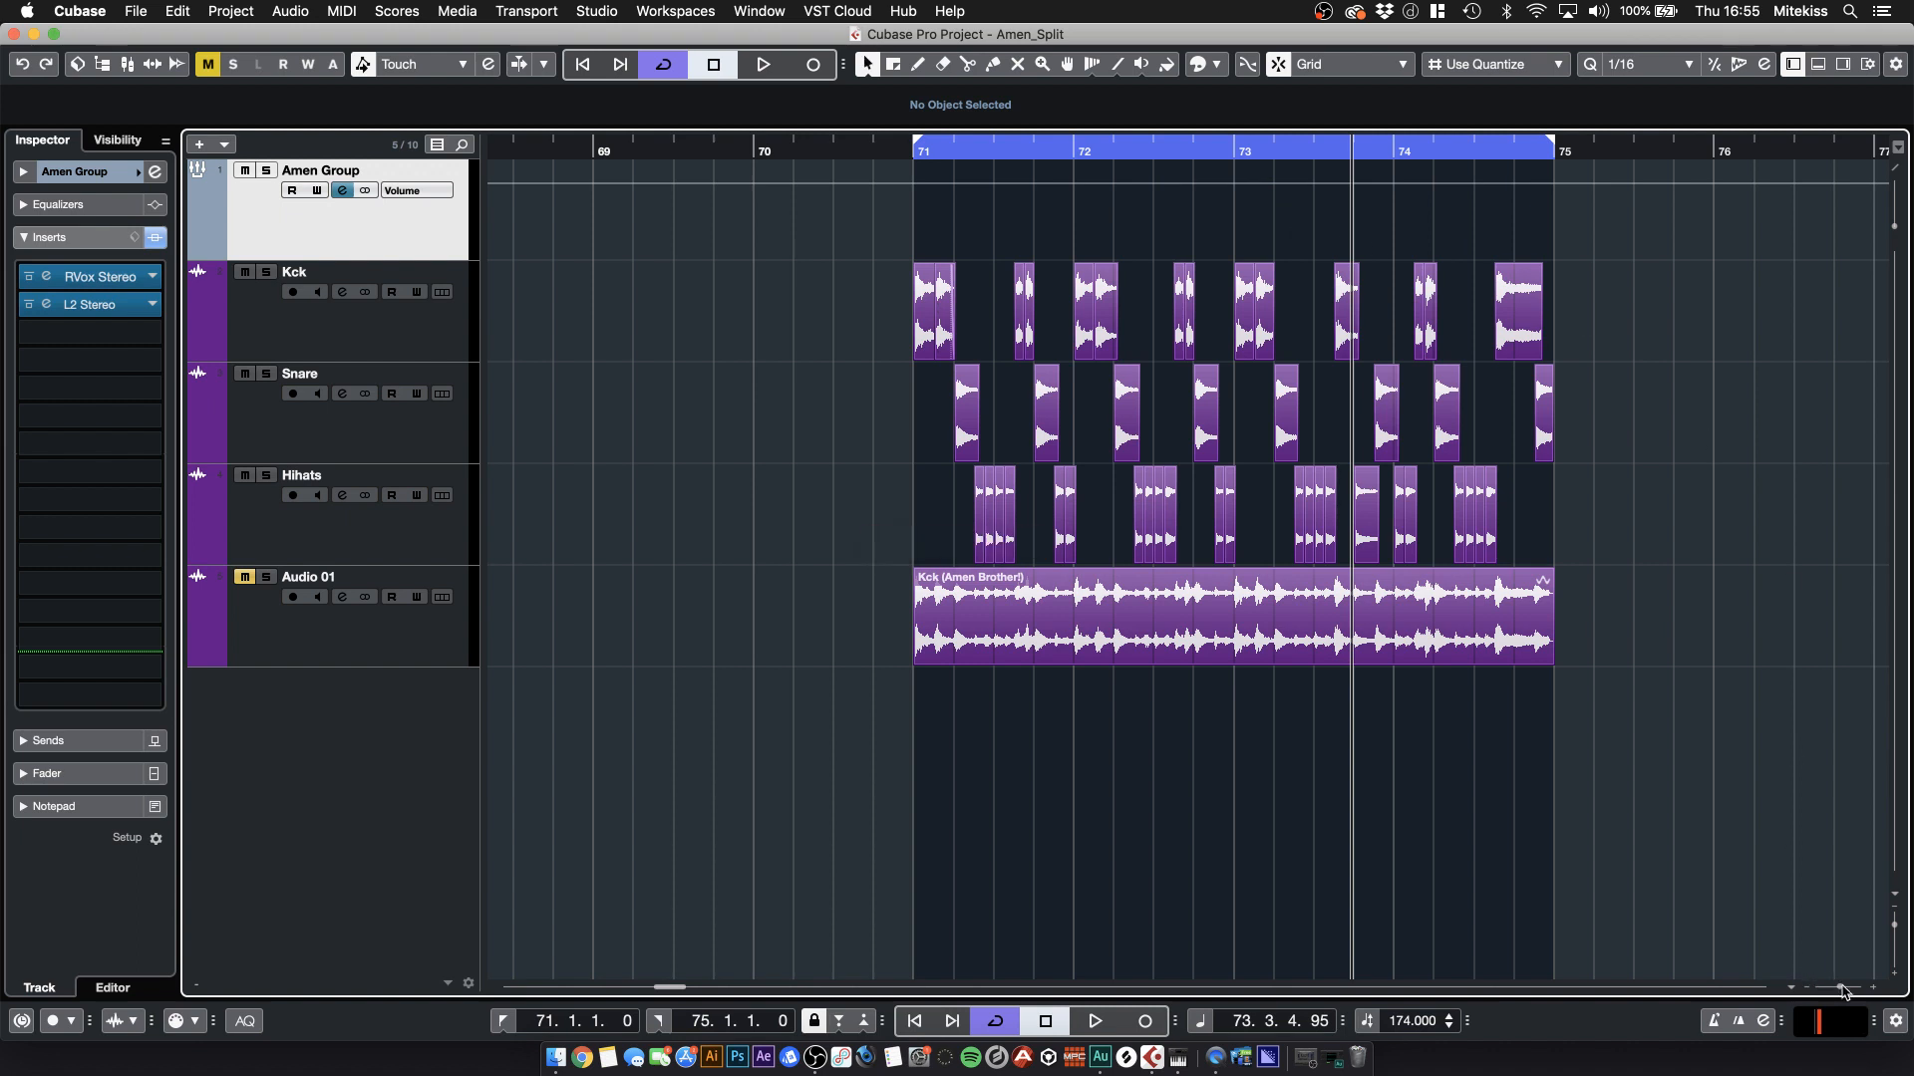
- Insert the Steinberg DaTube distortion in the third insert slot of the Amen Group track
scroll(1777, 995, "right", 3)
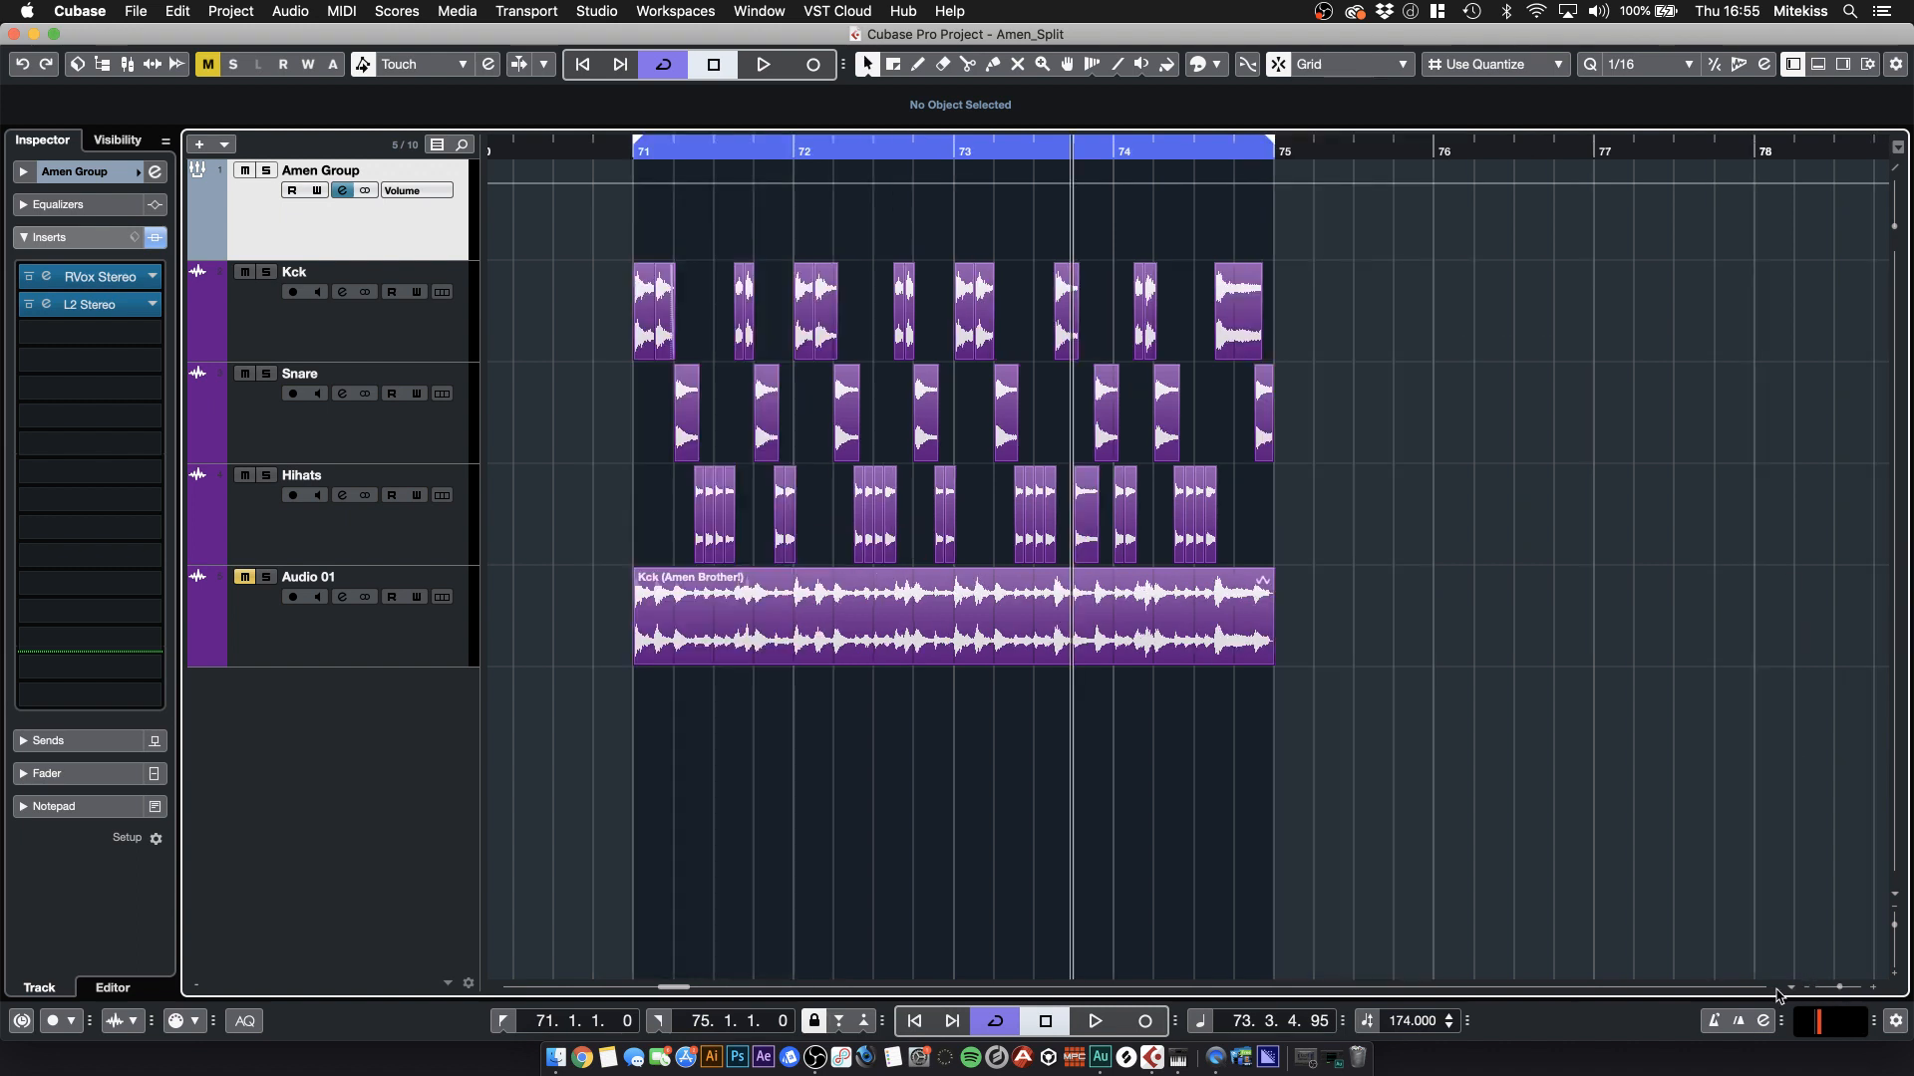
left_click(650, 200)
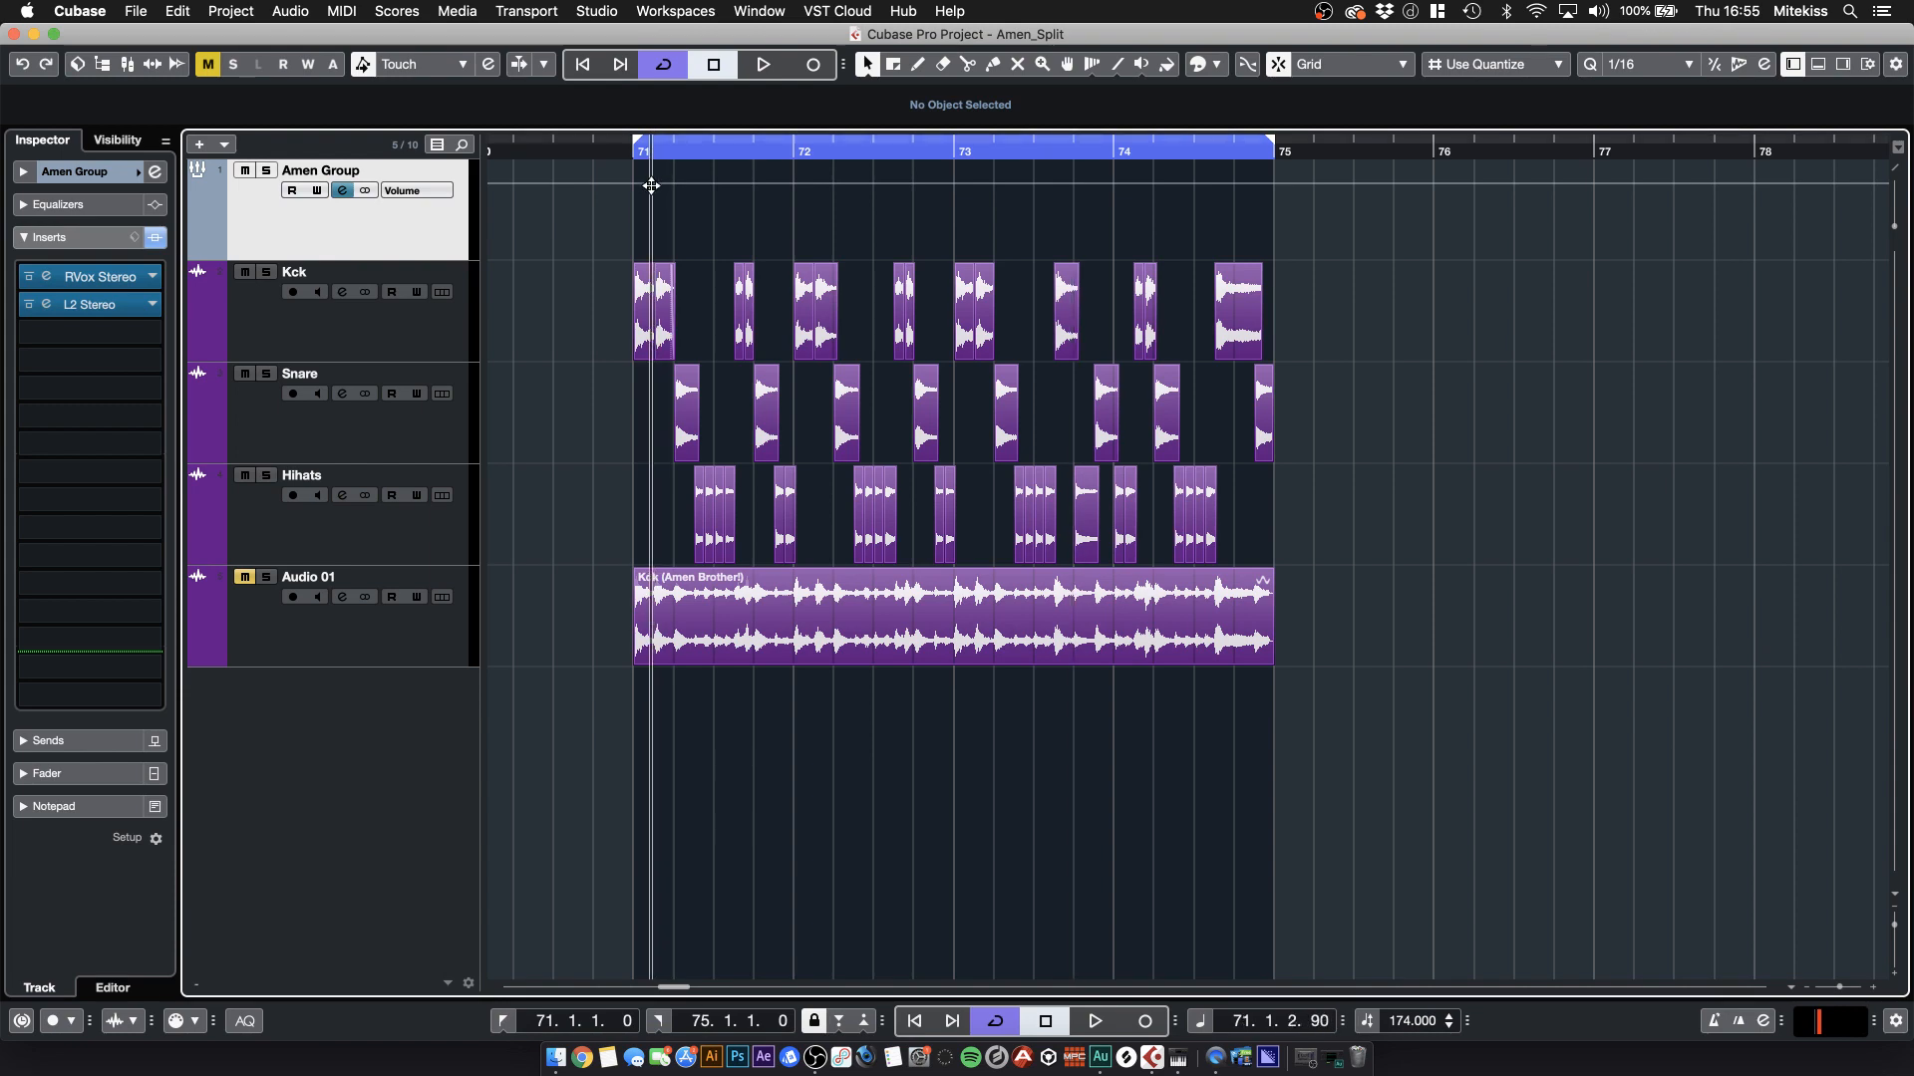
key("h")
key("h")
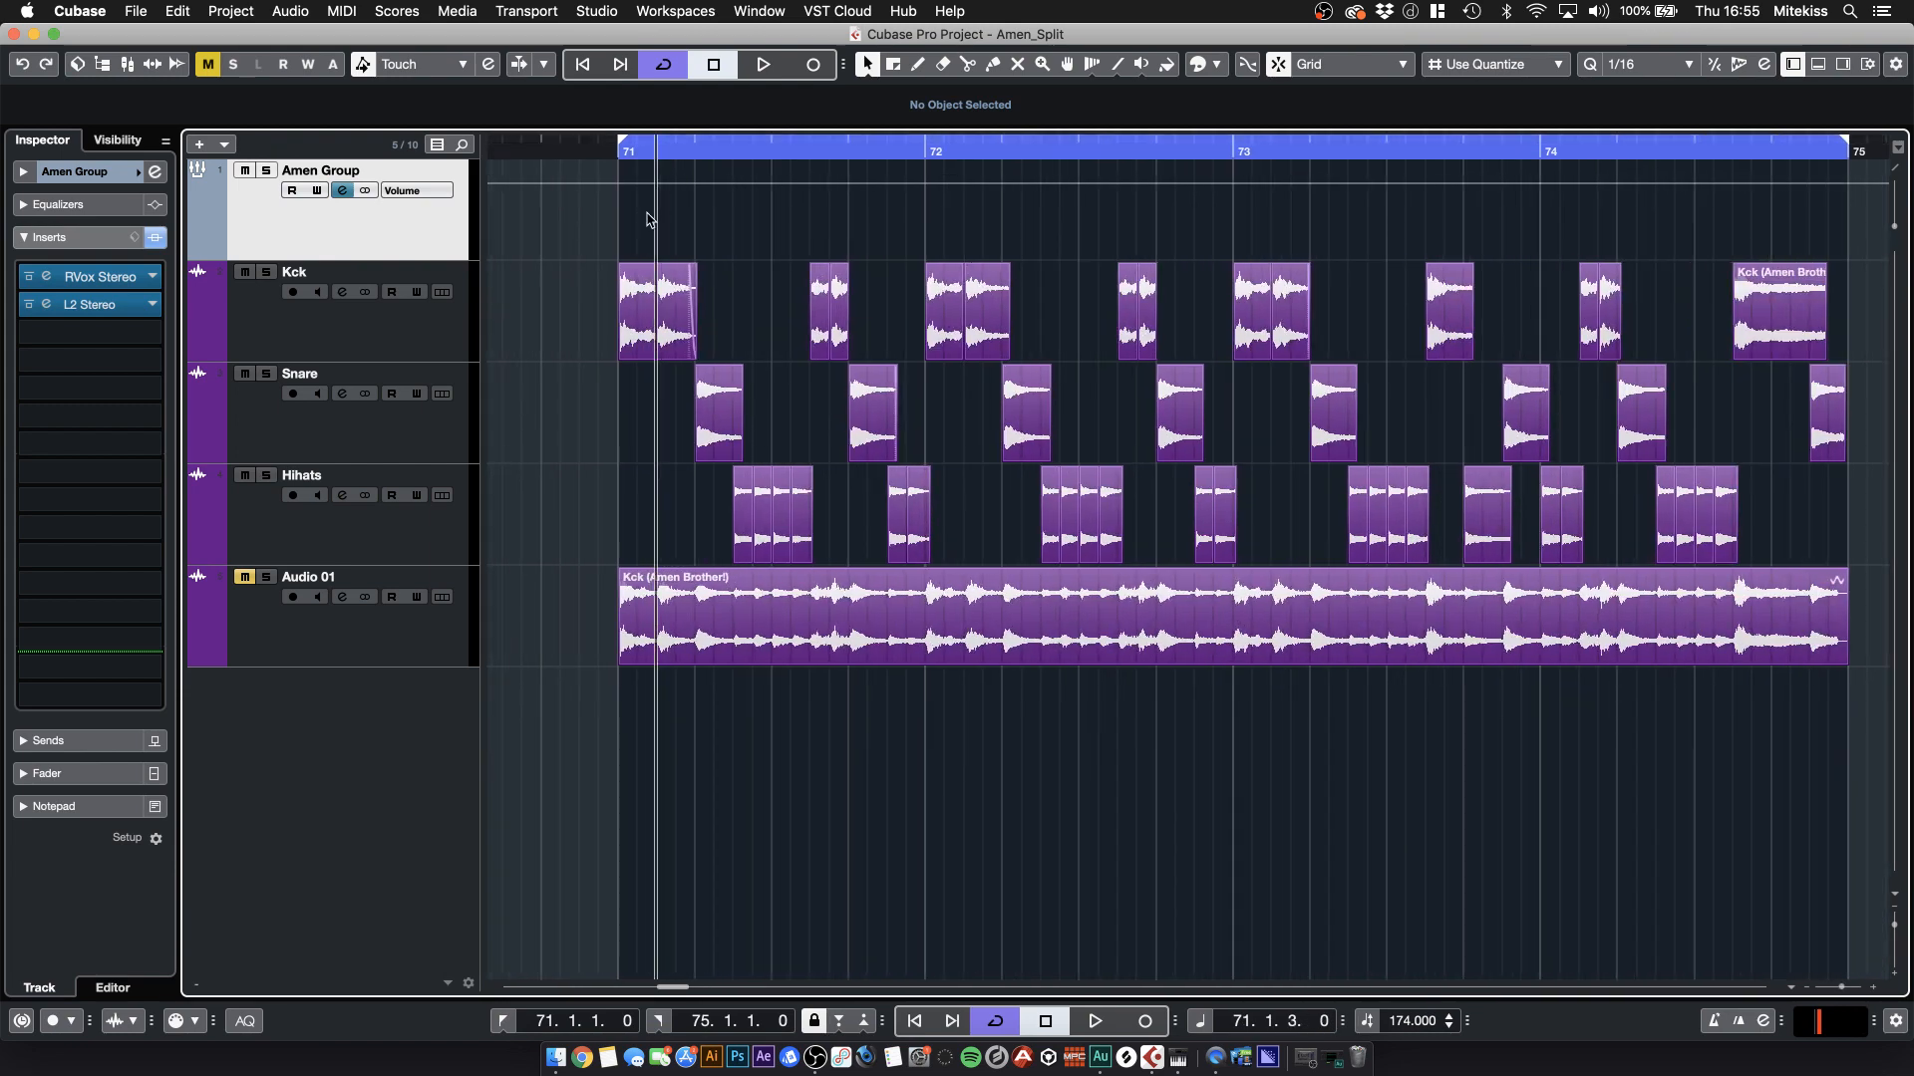
left_click(128, 342)
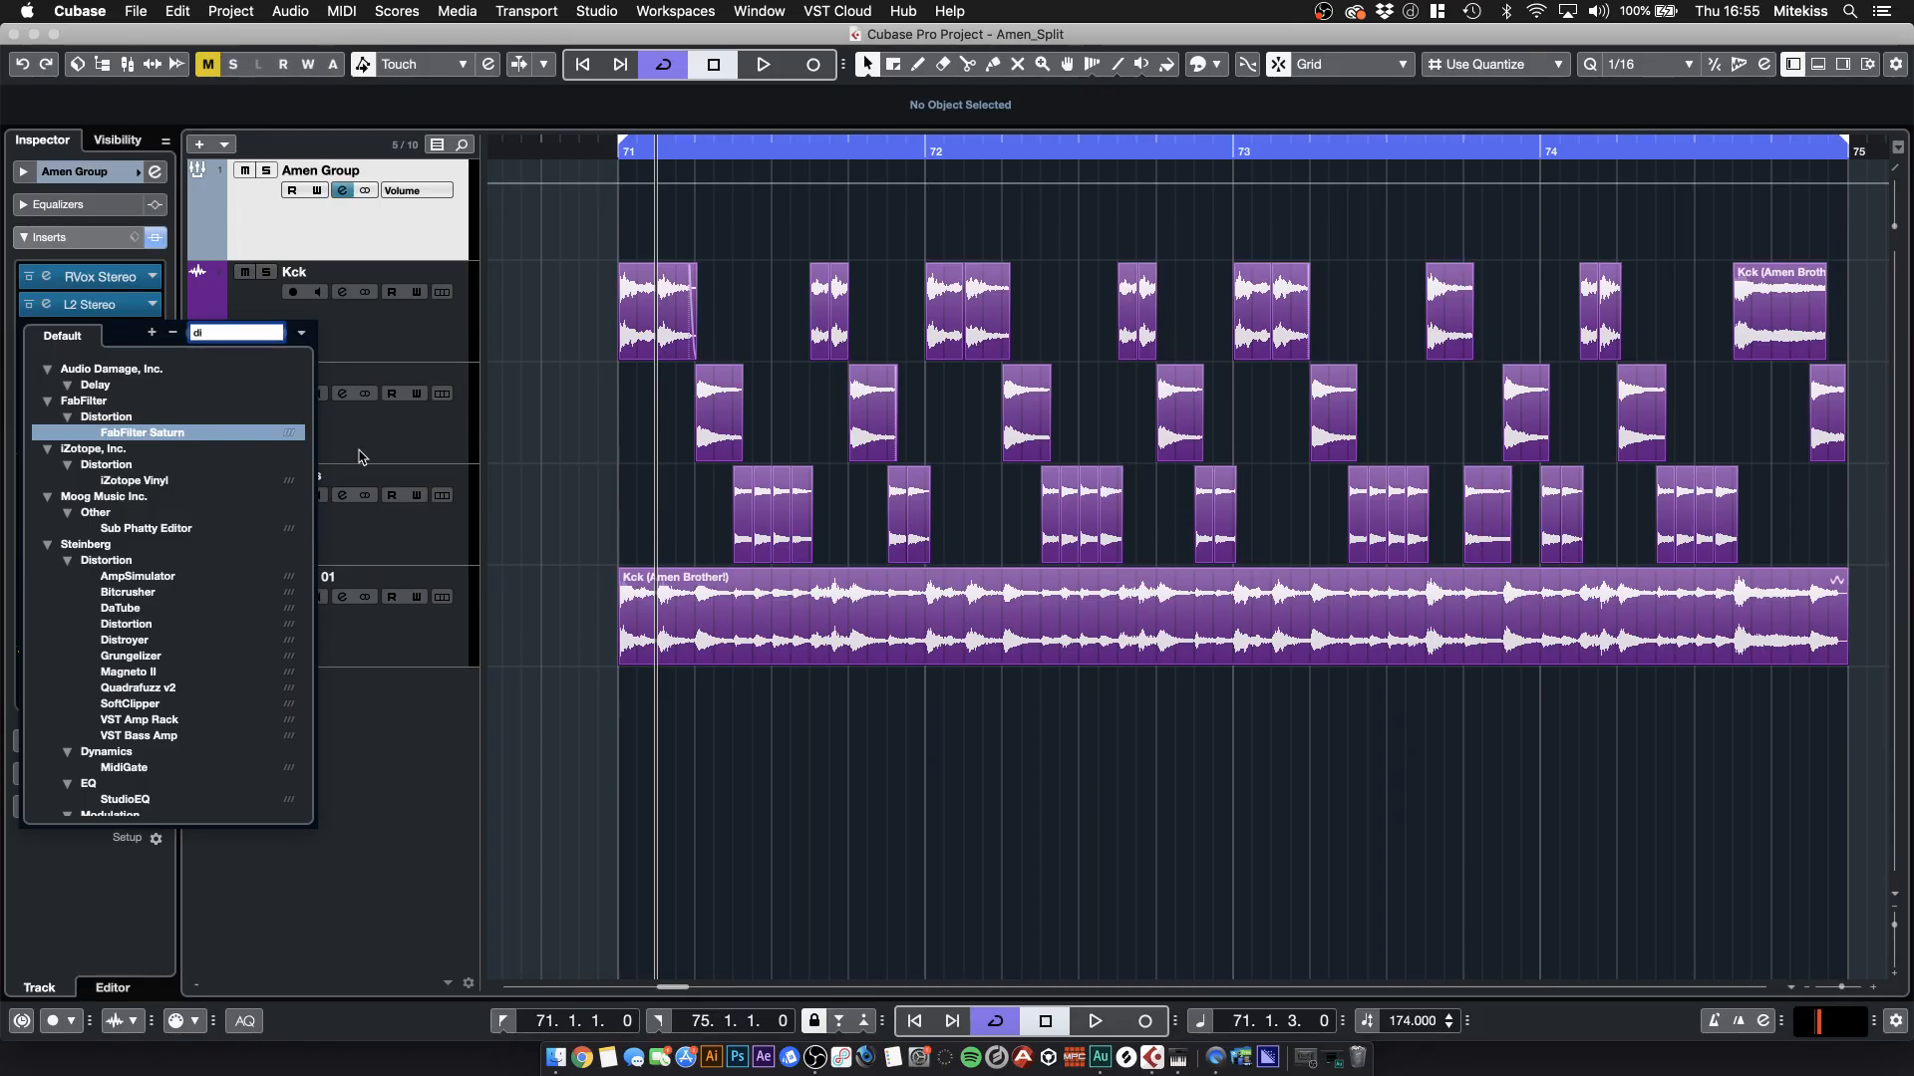
double_click(144, 610)
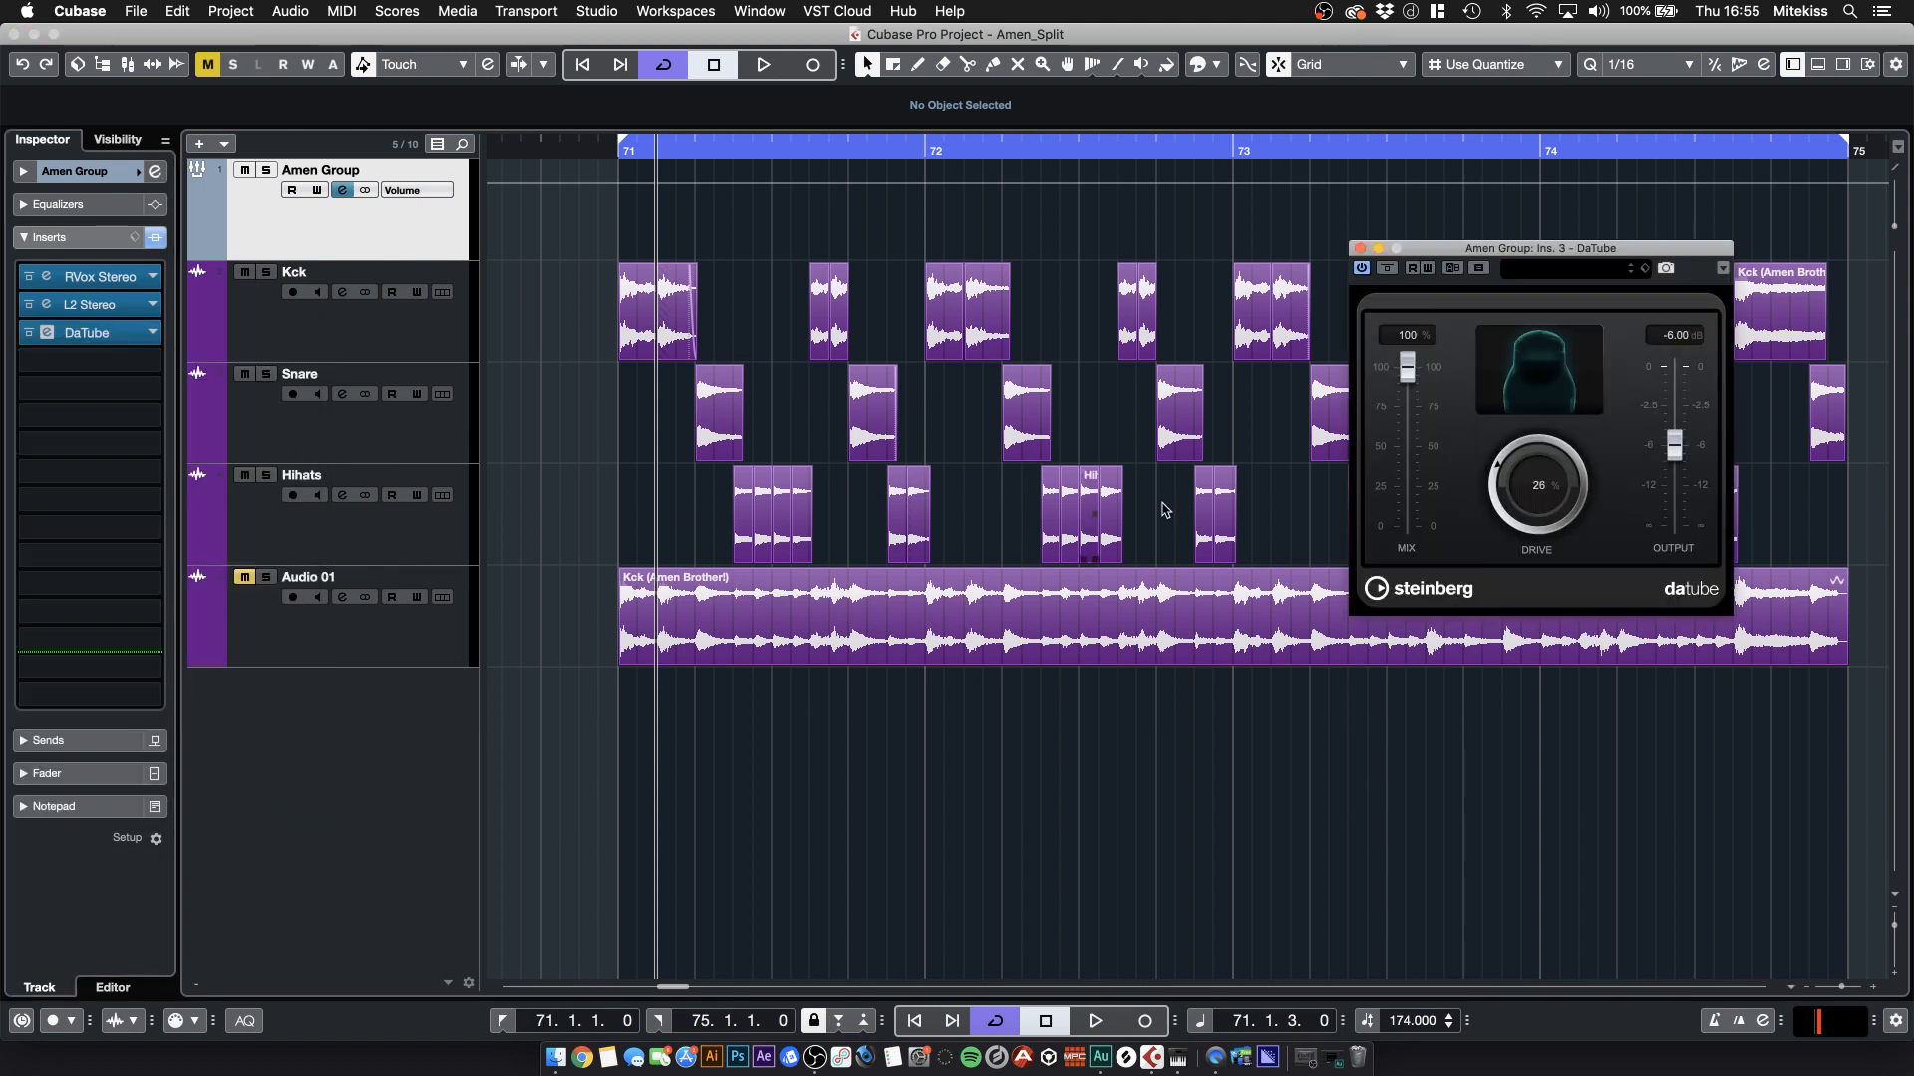
- Set DaTube's drive to 11% and its output to about -3.5 dB during playback, and close its window
key("space")
left_click_drag(1502, 476, 1529, 477)
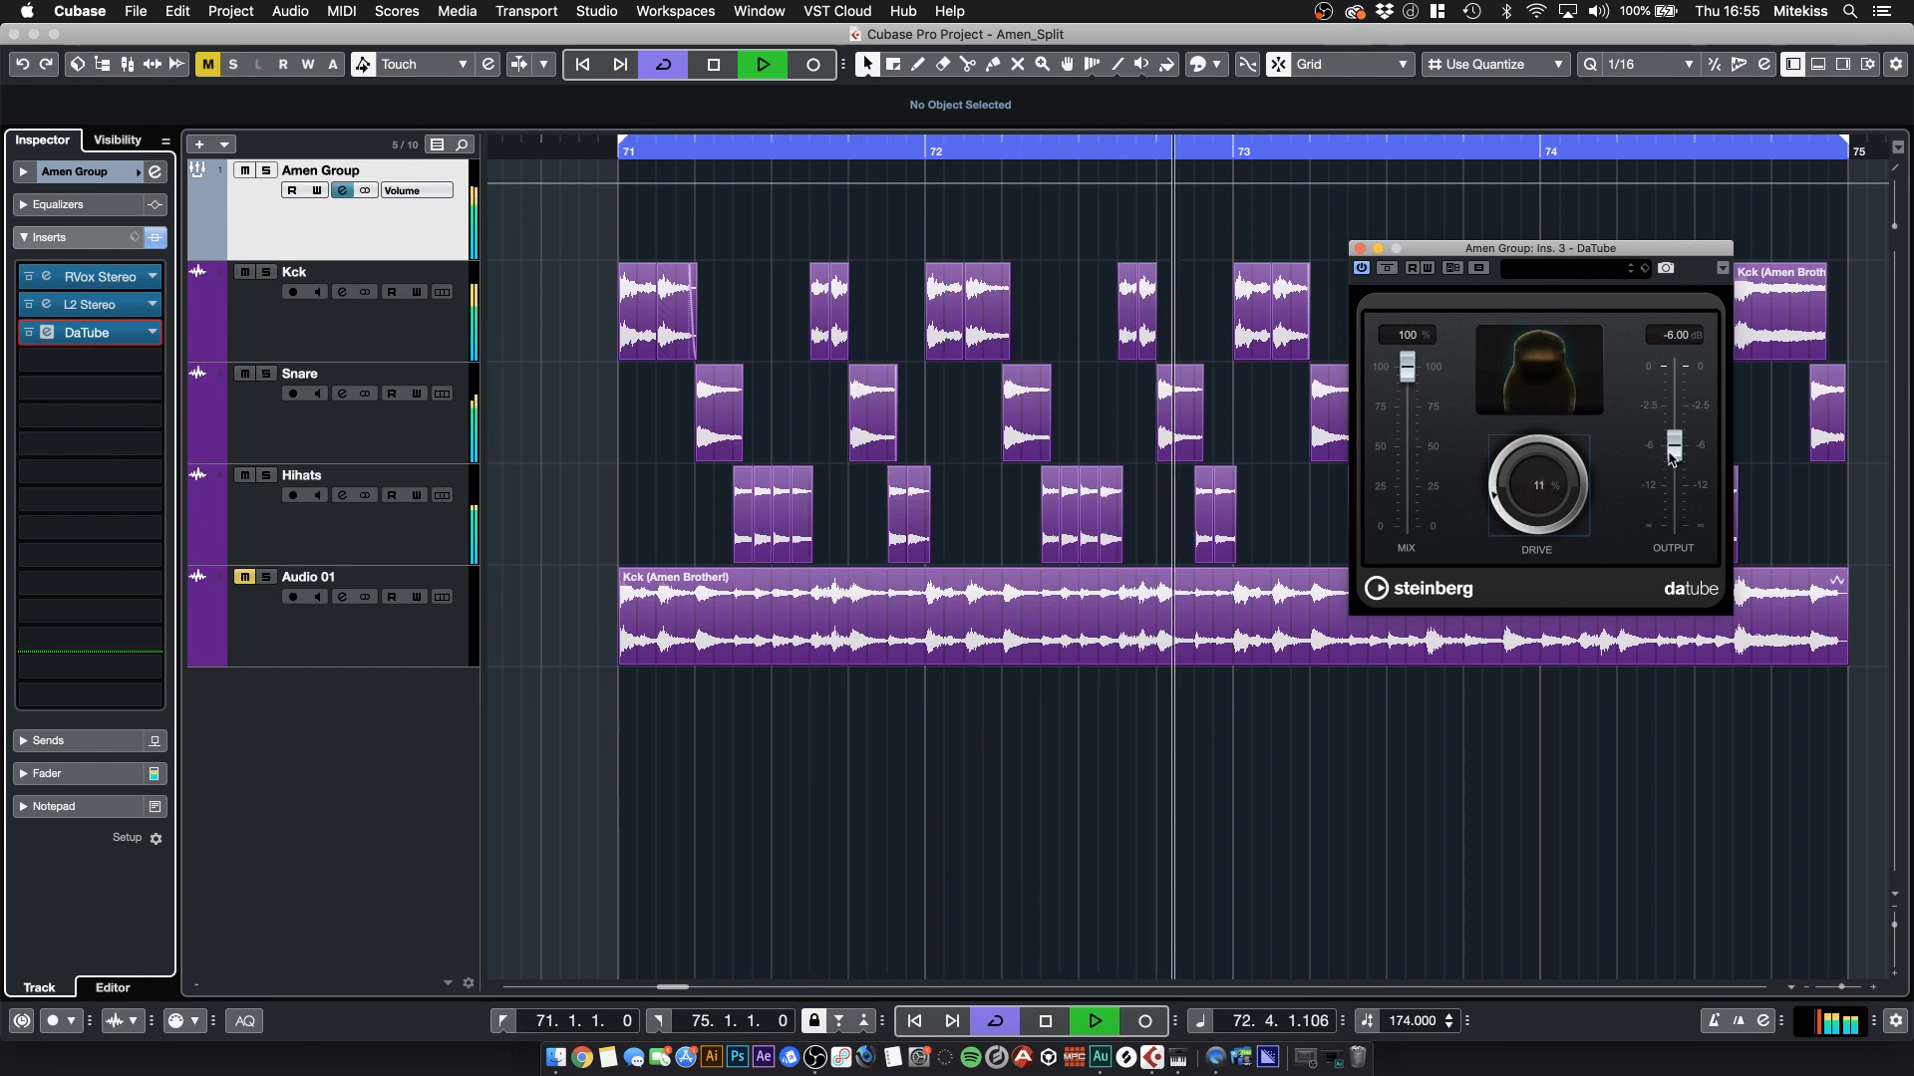
left_click_drag(1681, 453, 1681, 430)
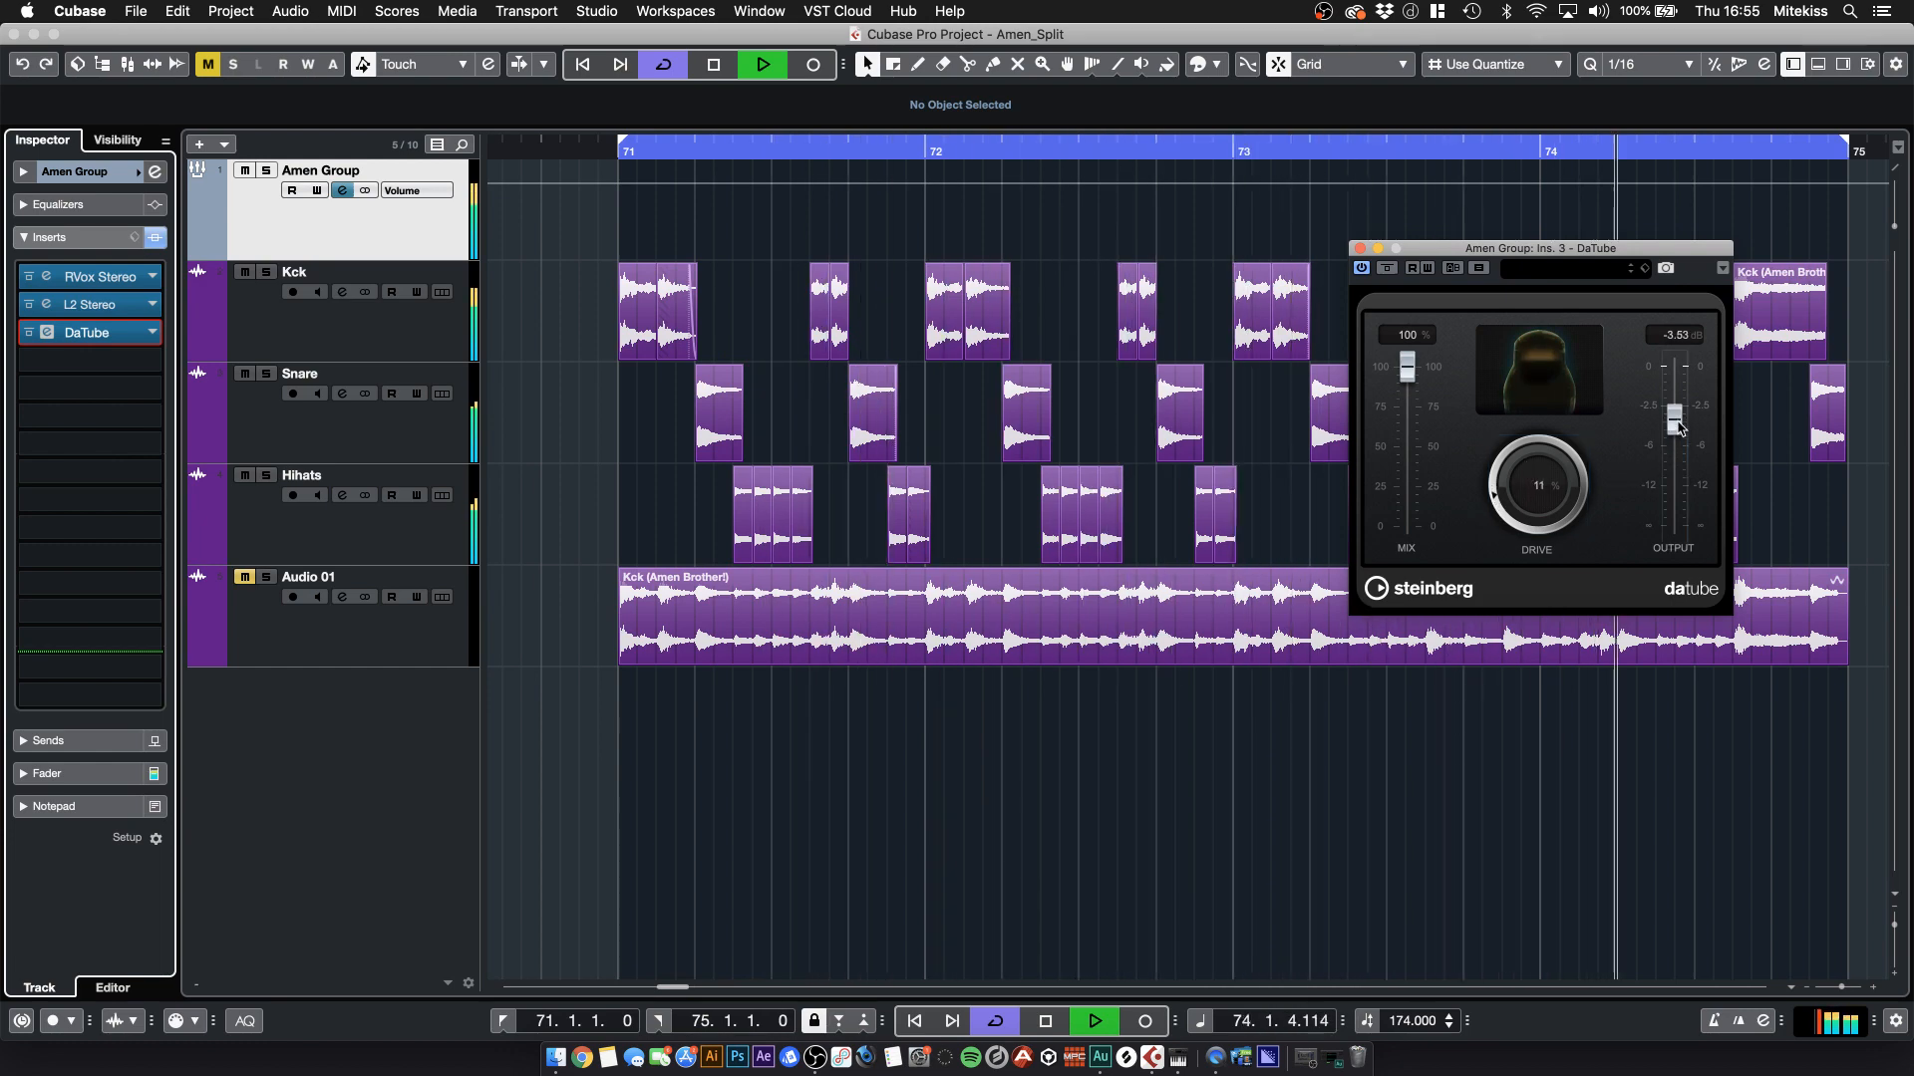
left_click(1359, 248)
key("space")
- Compare the original Audio 01 break, soloed, with the processed Amen Group during playback
left_click(267, 602)
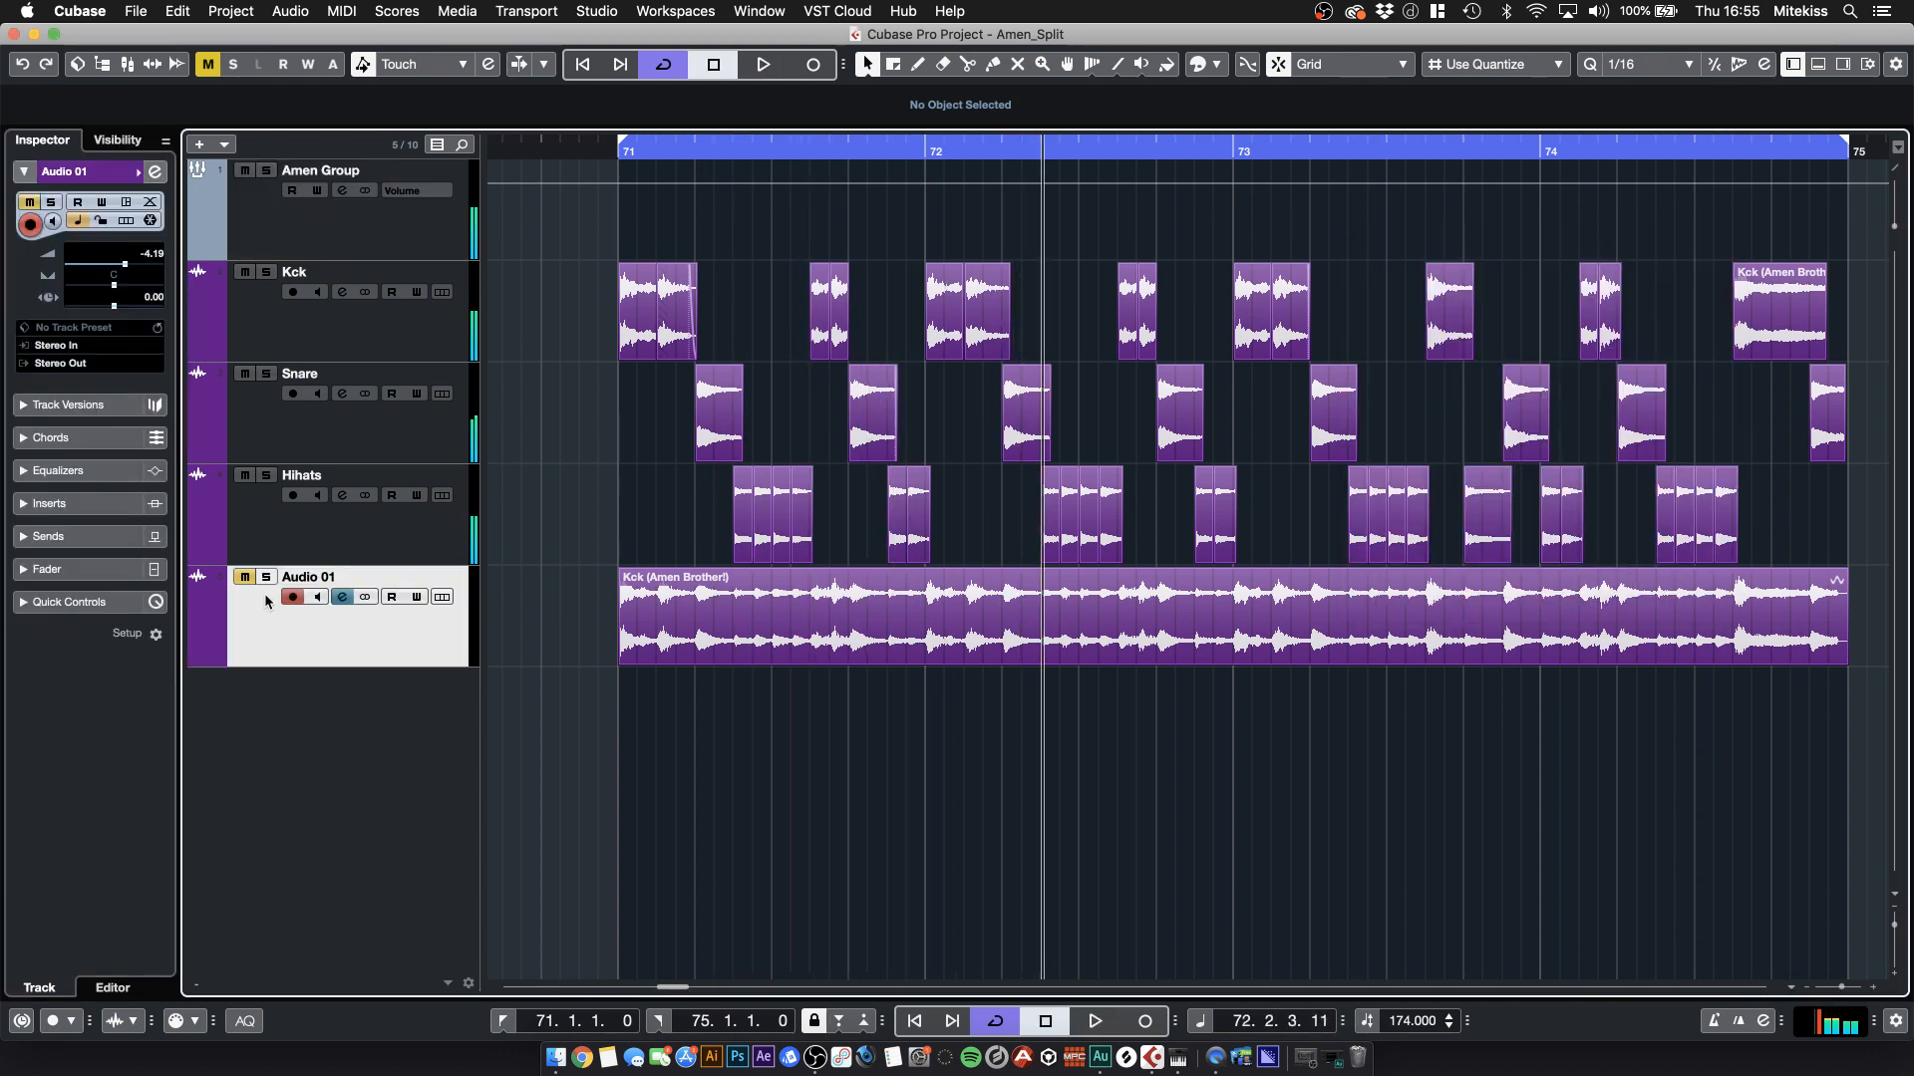
left_click(266, 578)
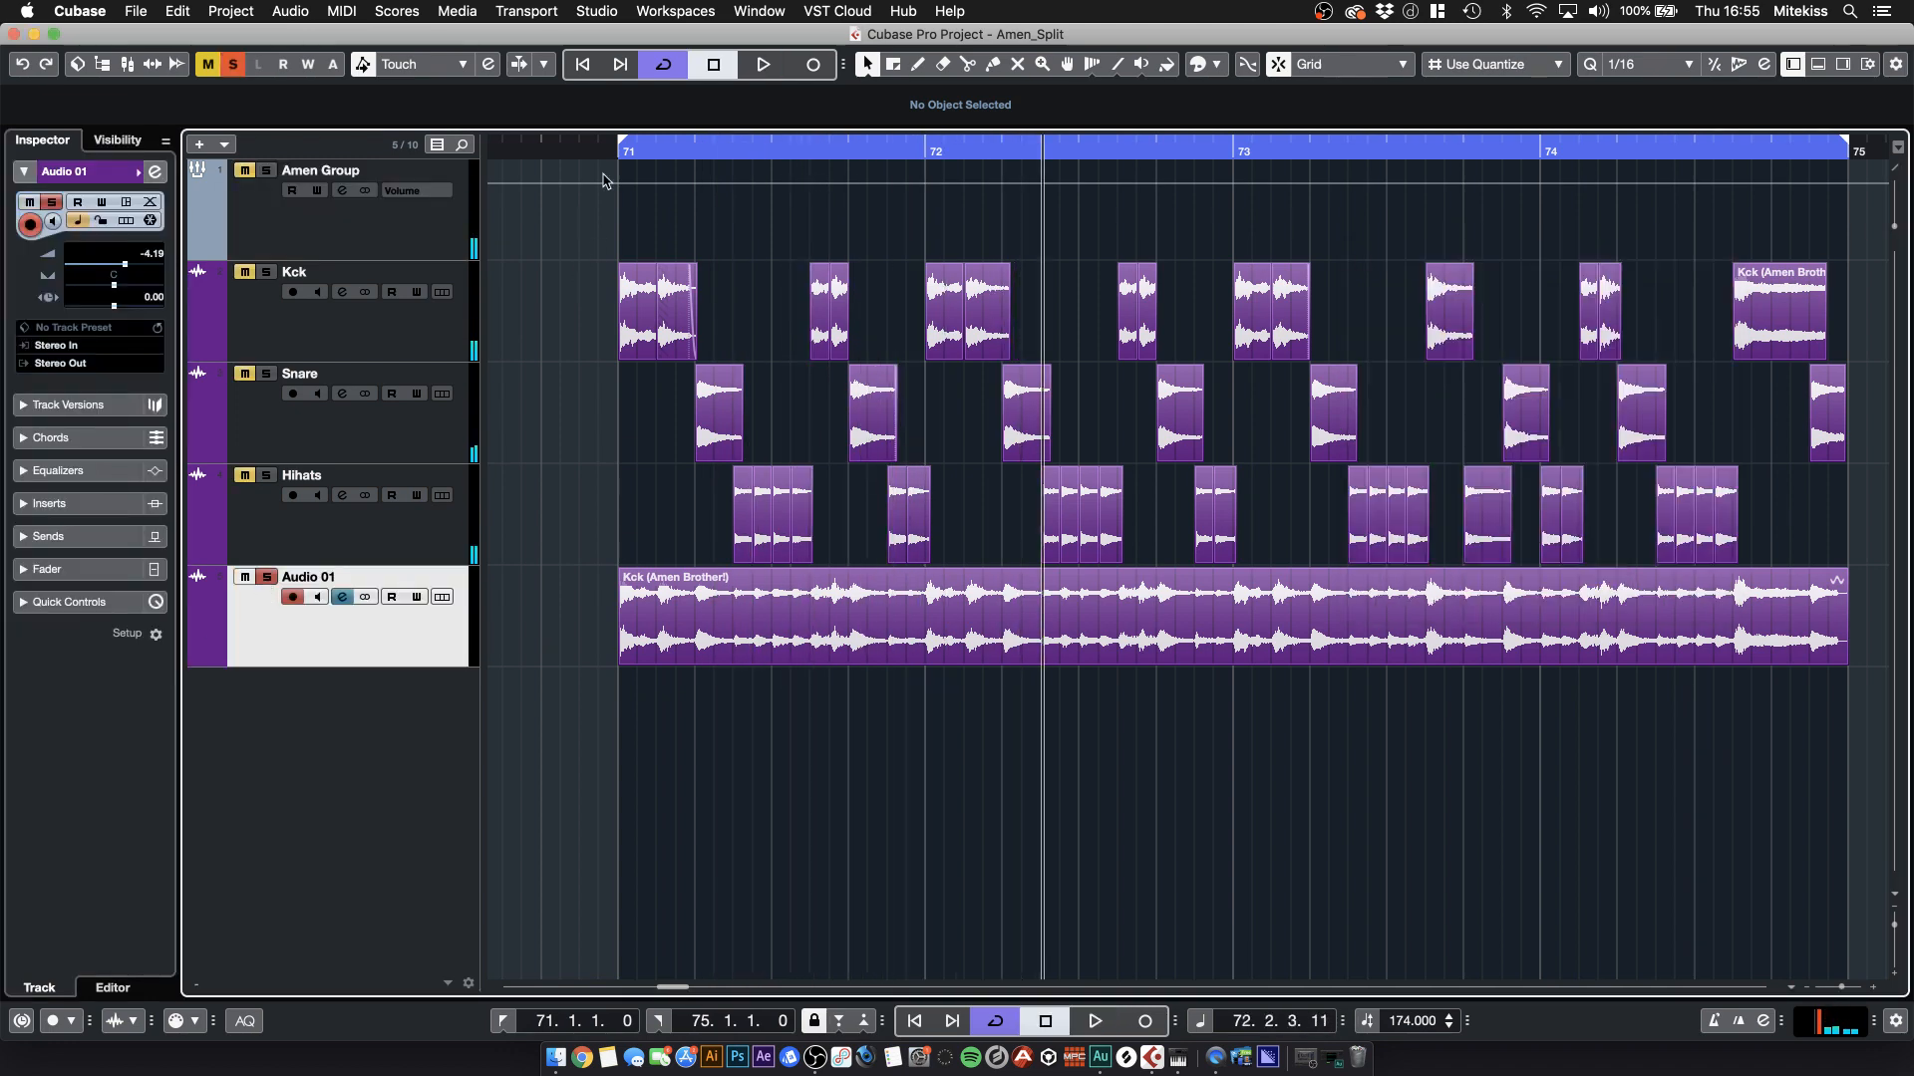
key("space")
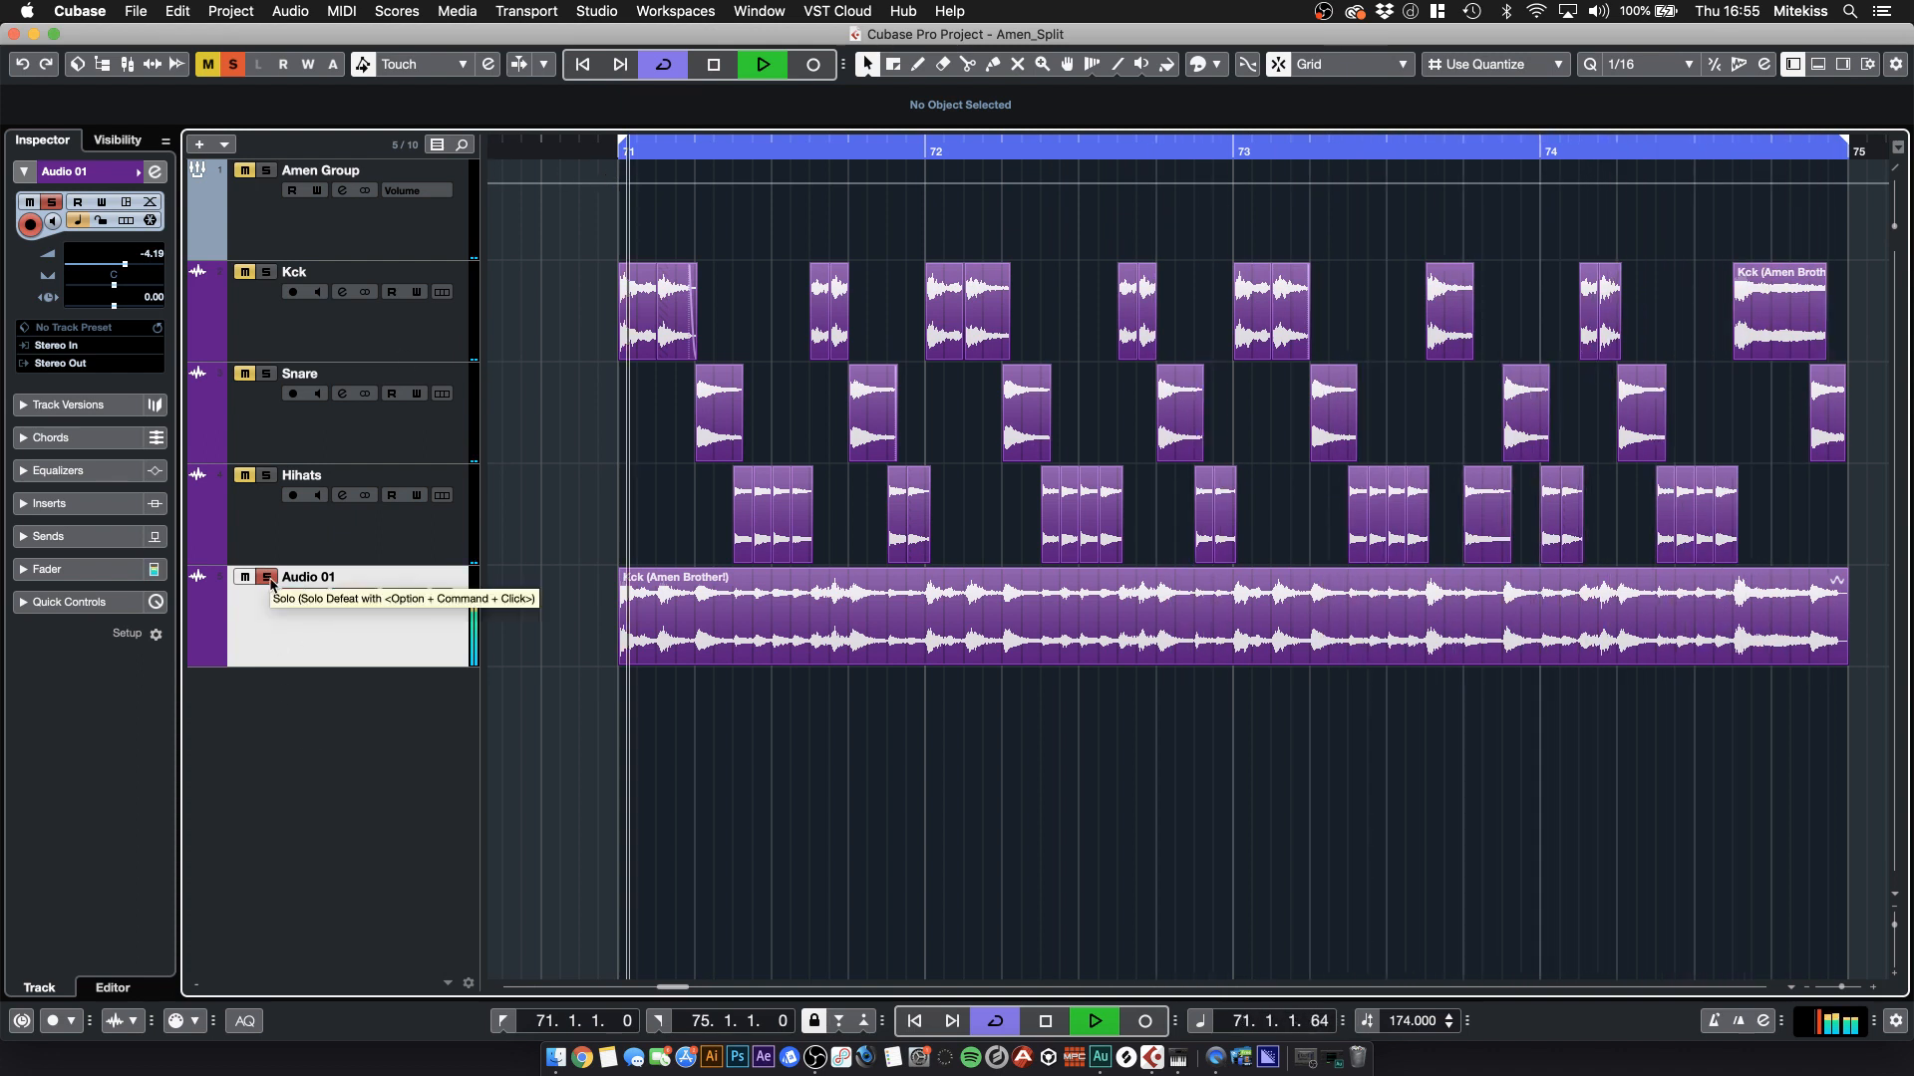
left_click(267, 579)
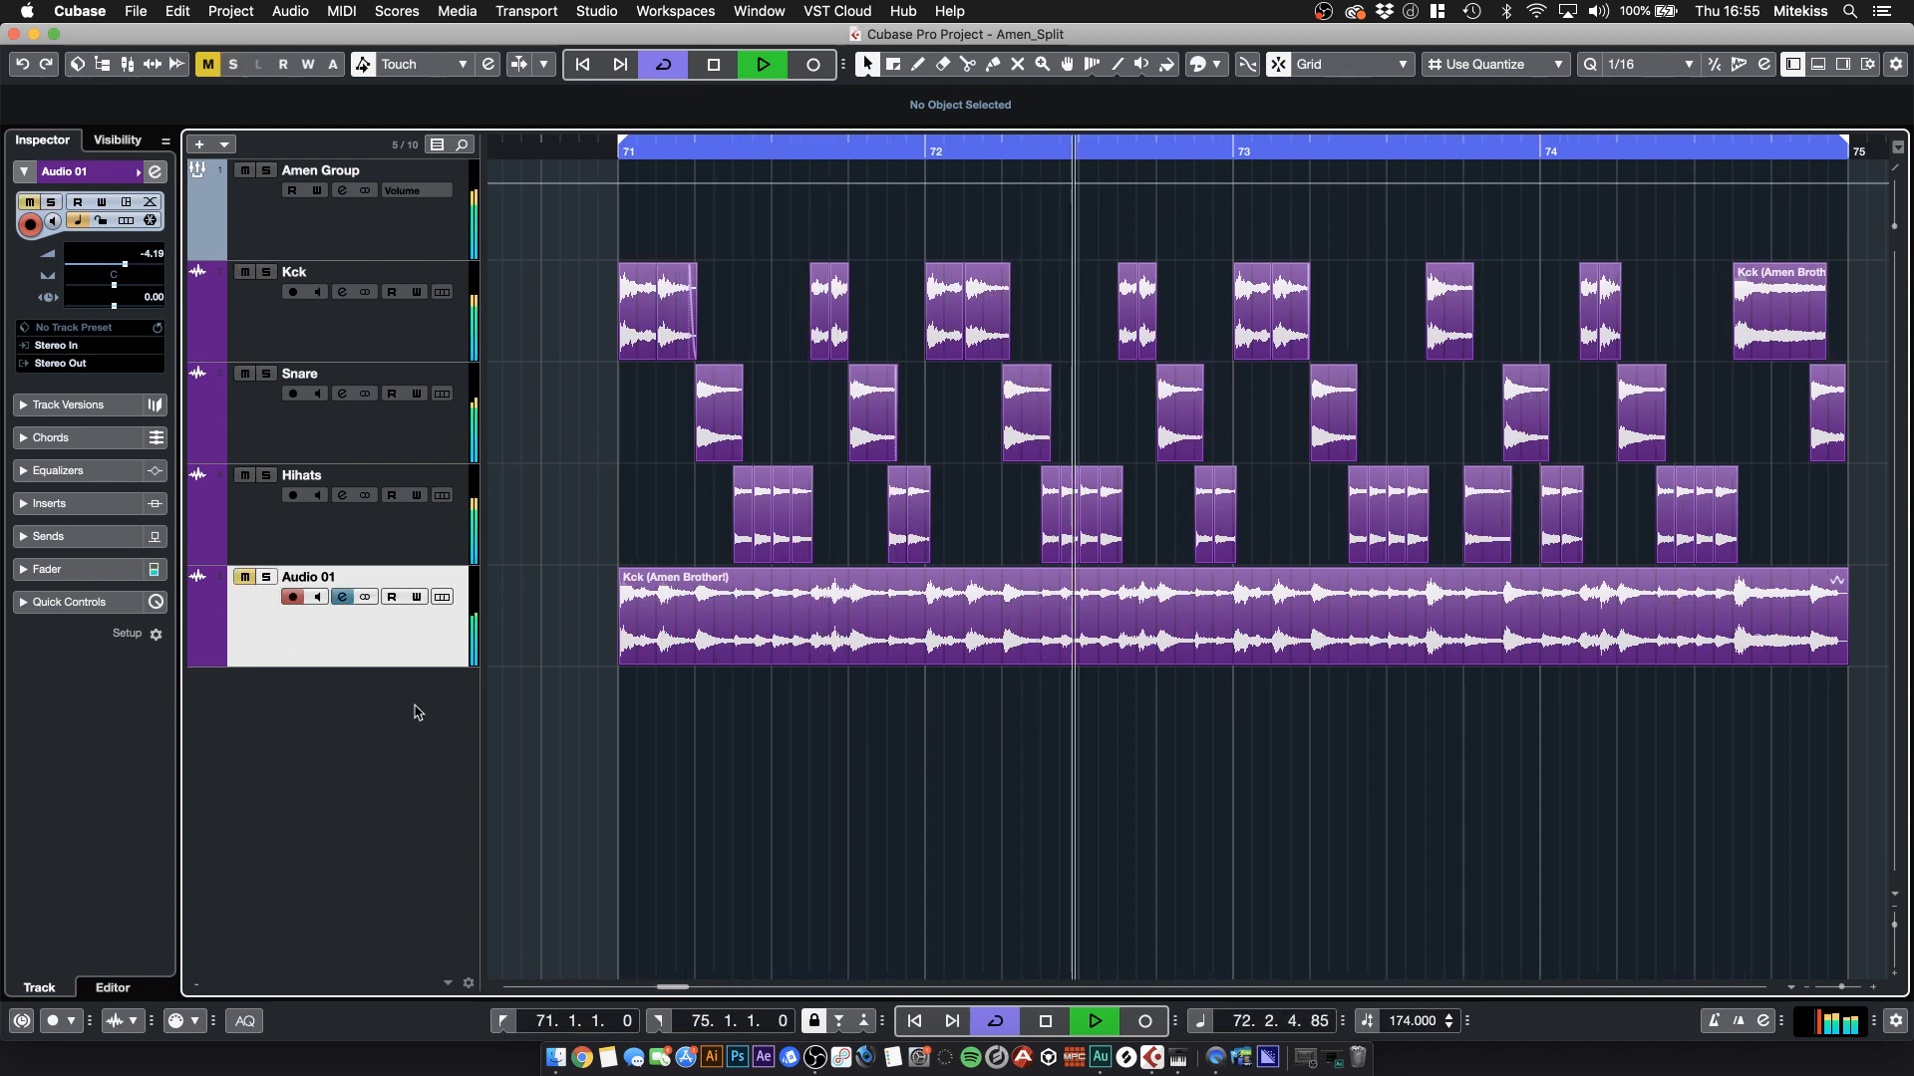
key("space")
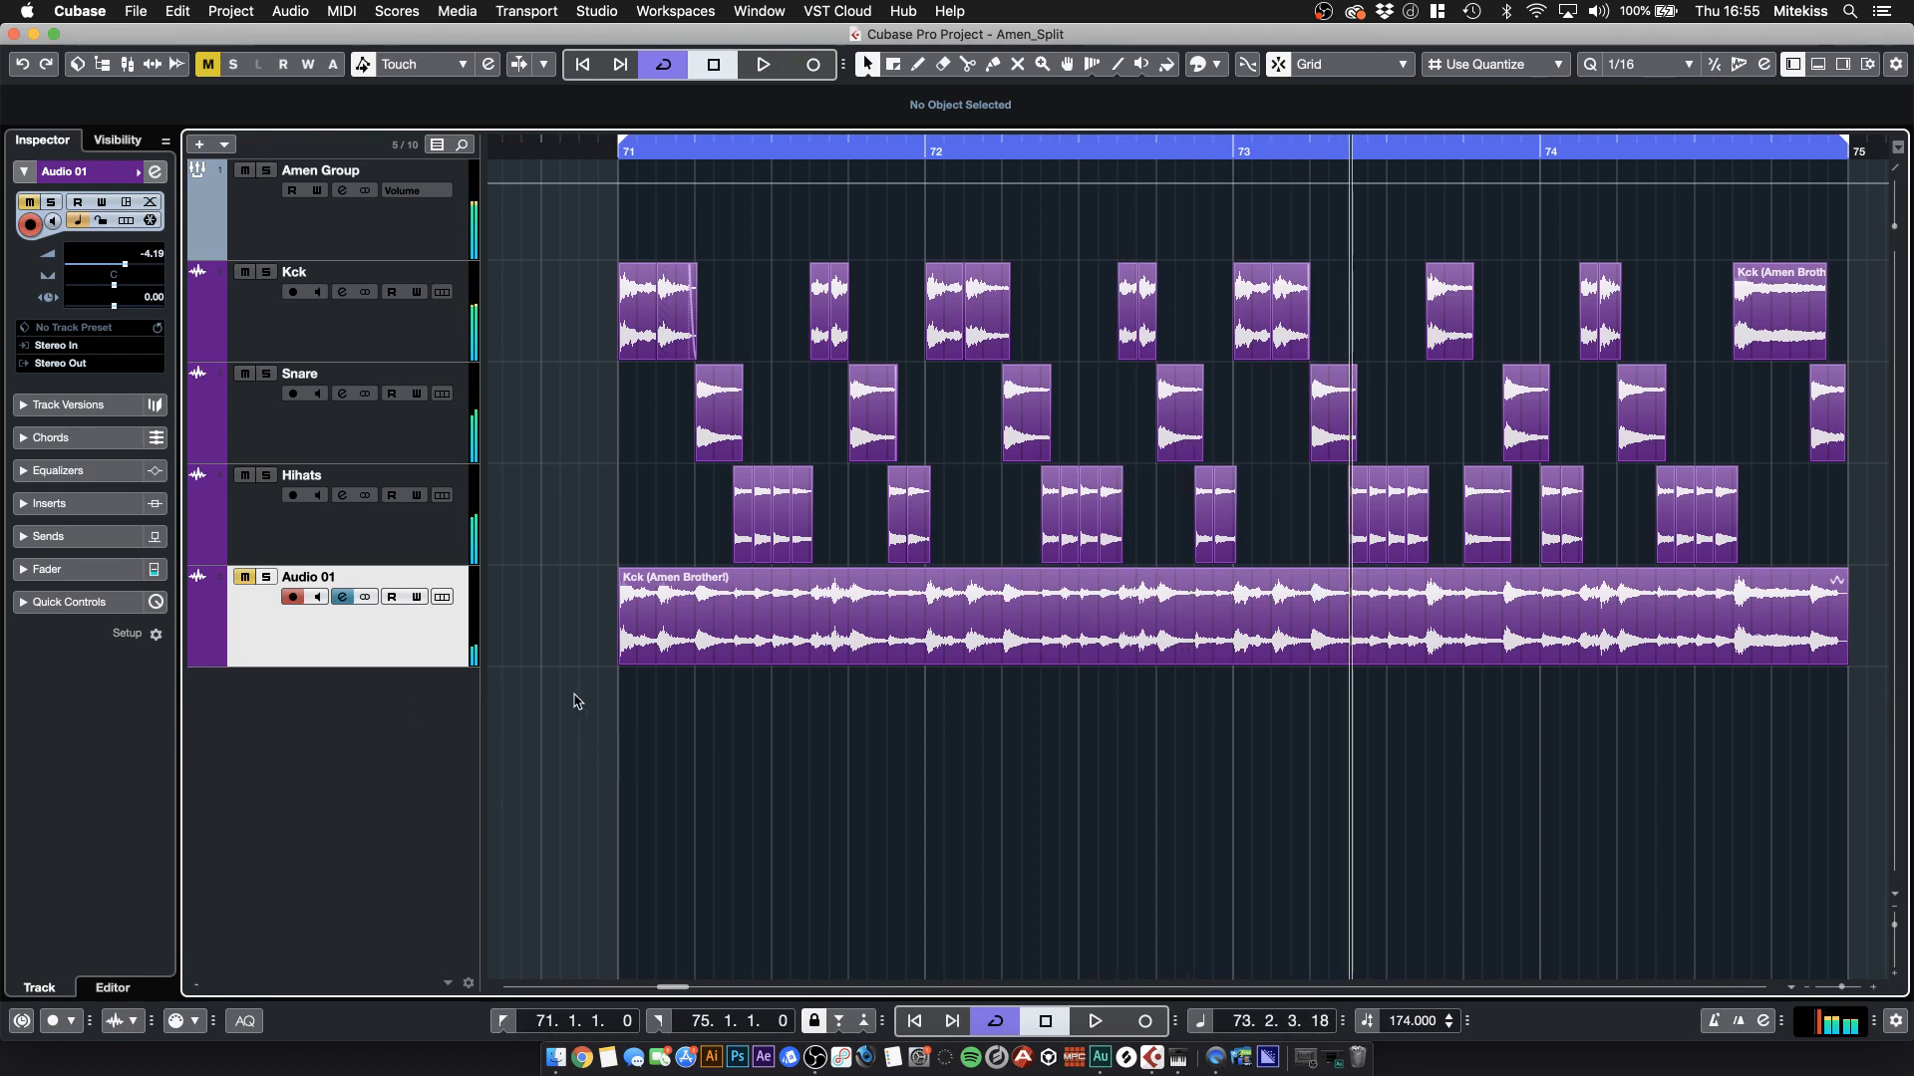
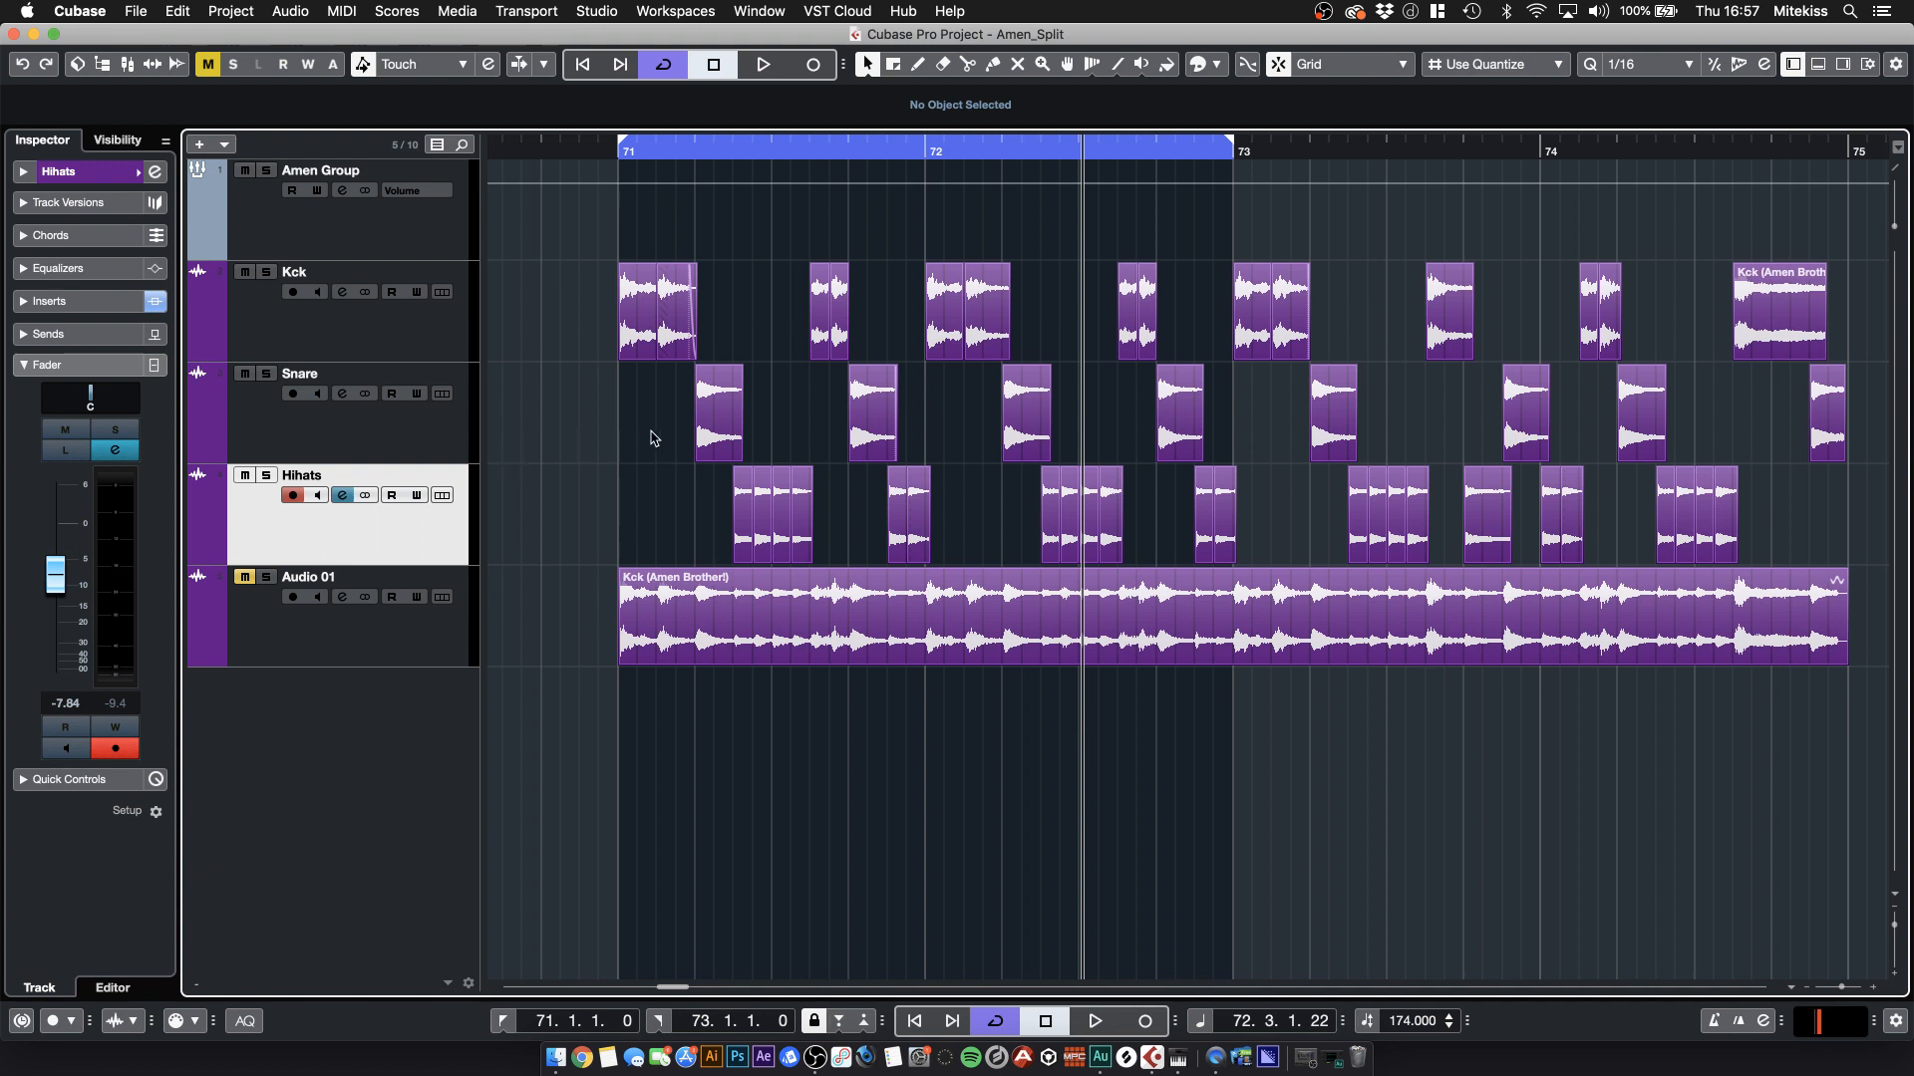
- Delete the second kick slice at 71.1.3 on the Kck track and play the loop from bar 71
left_click(873, 397)
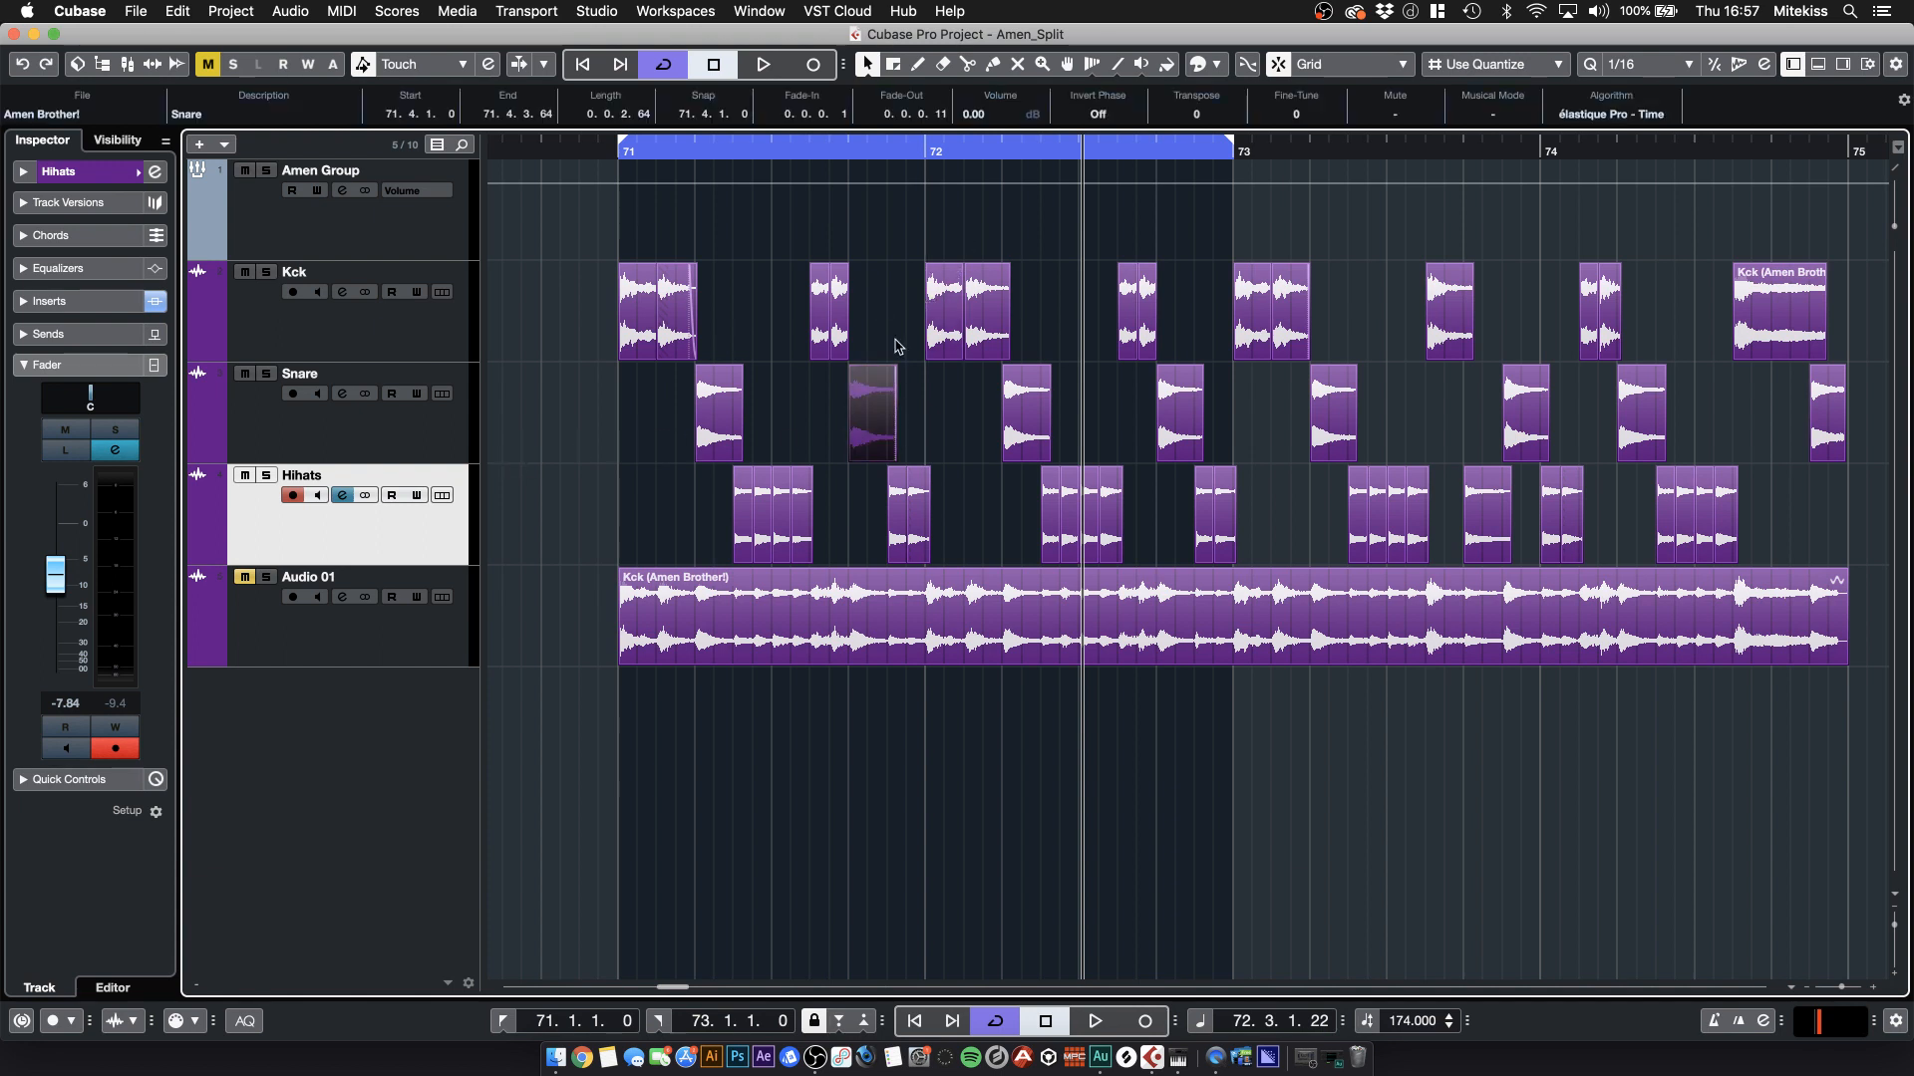
left_click(758, 319)
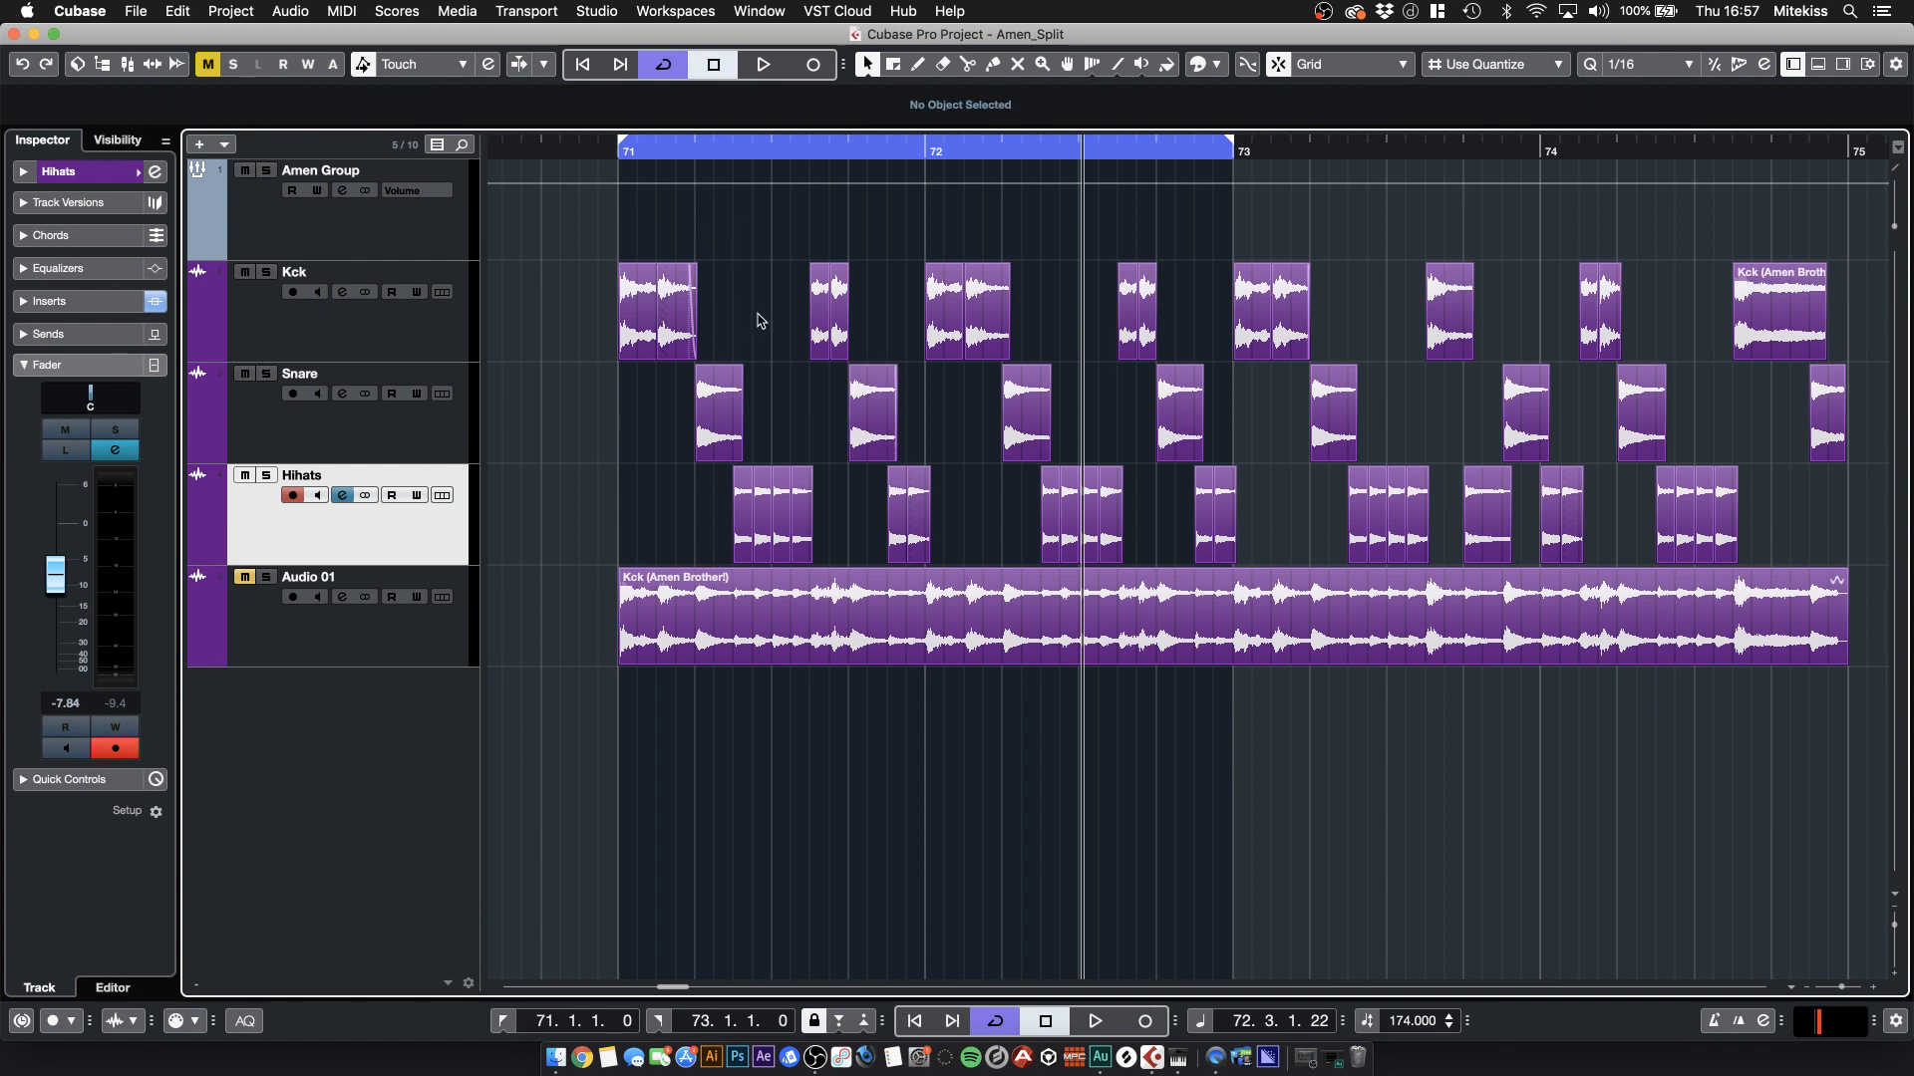
left_click(673, 331)
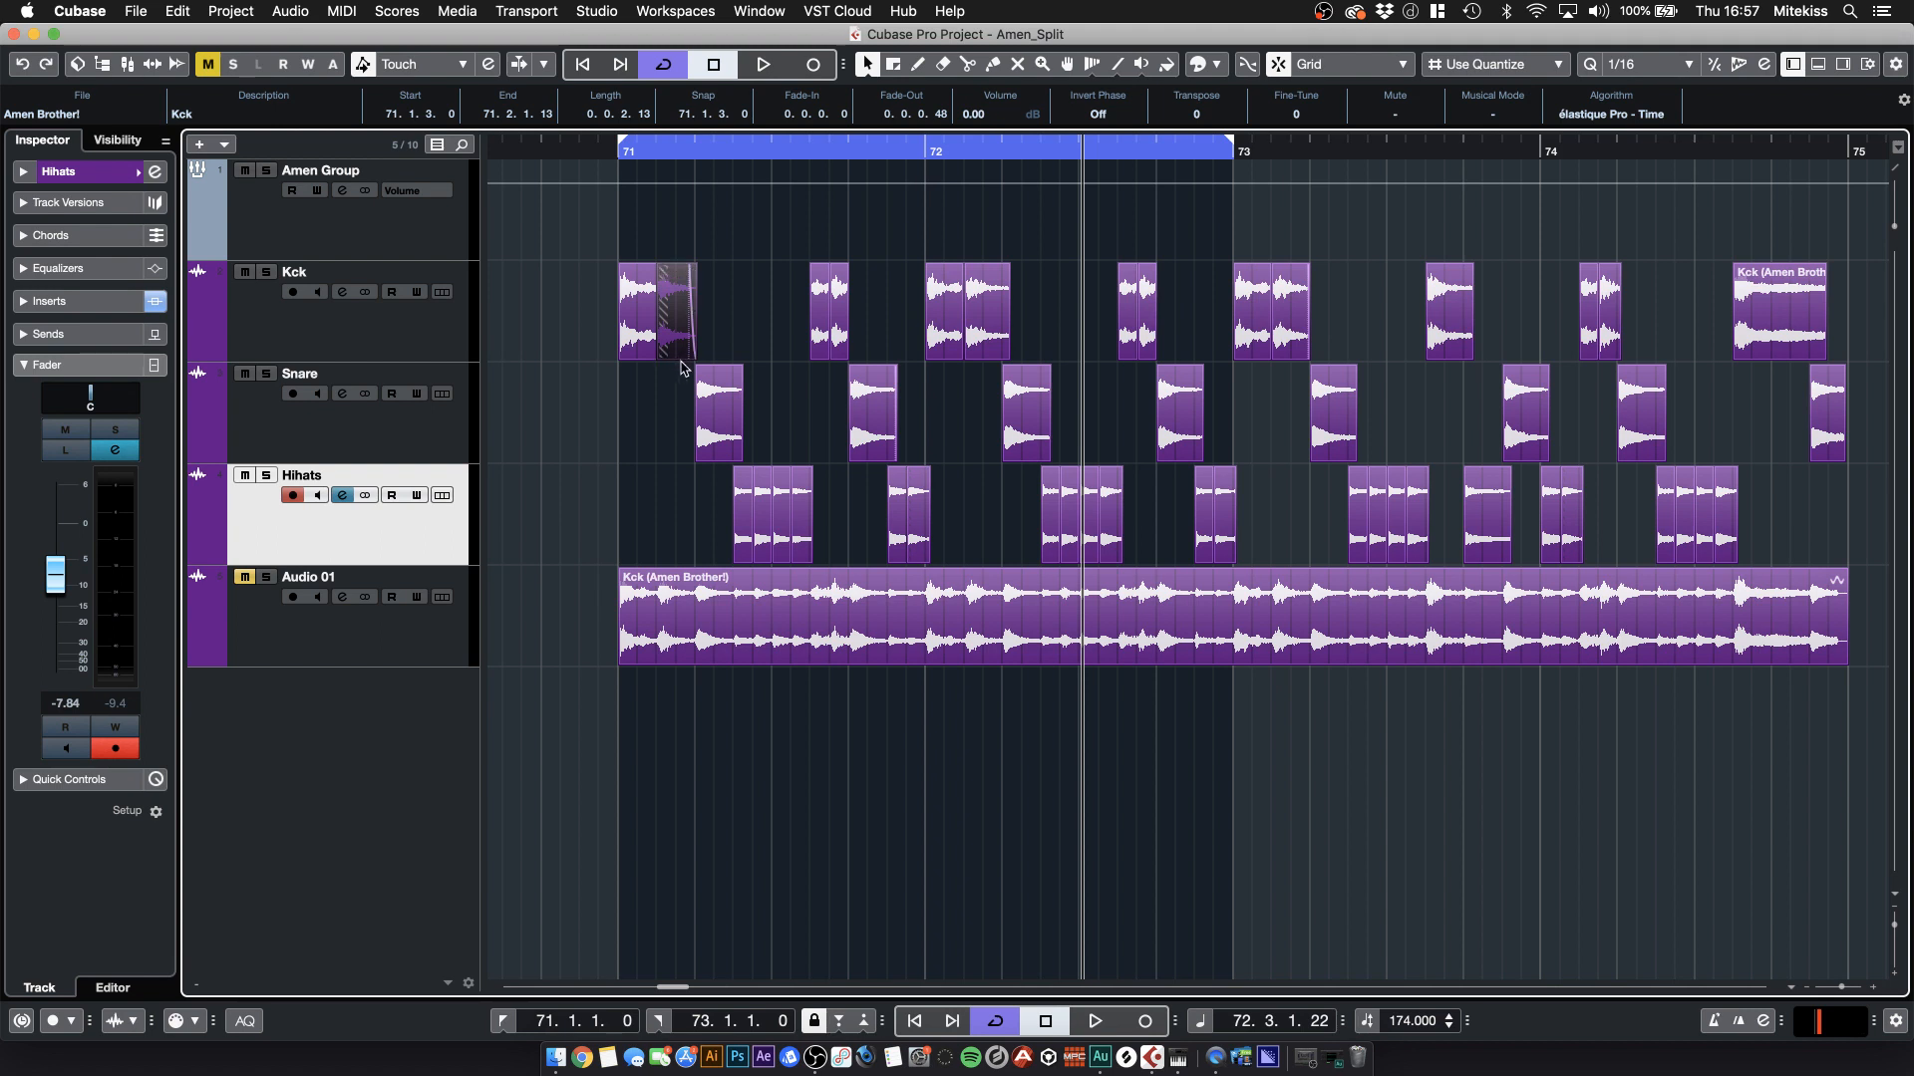
key("Delete")
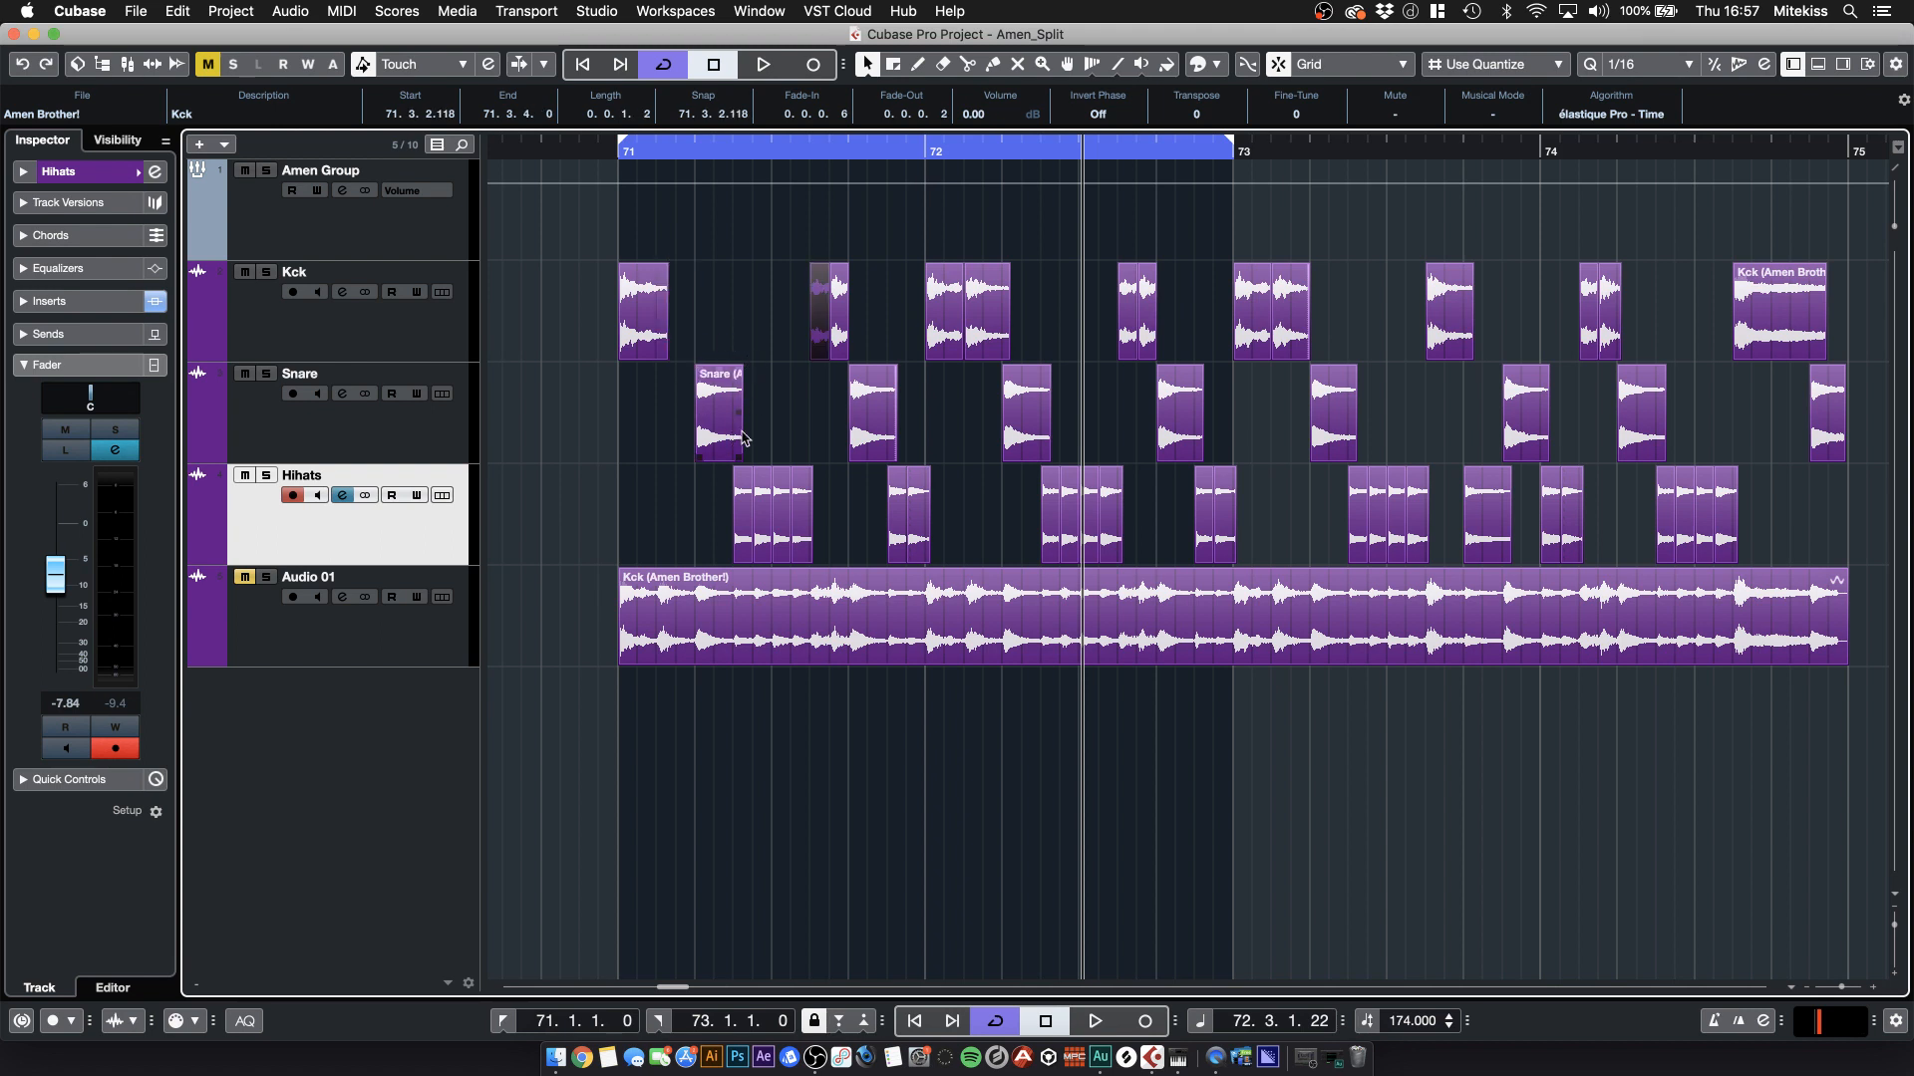
left_click(625, 156)
key("space")
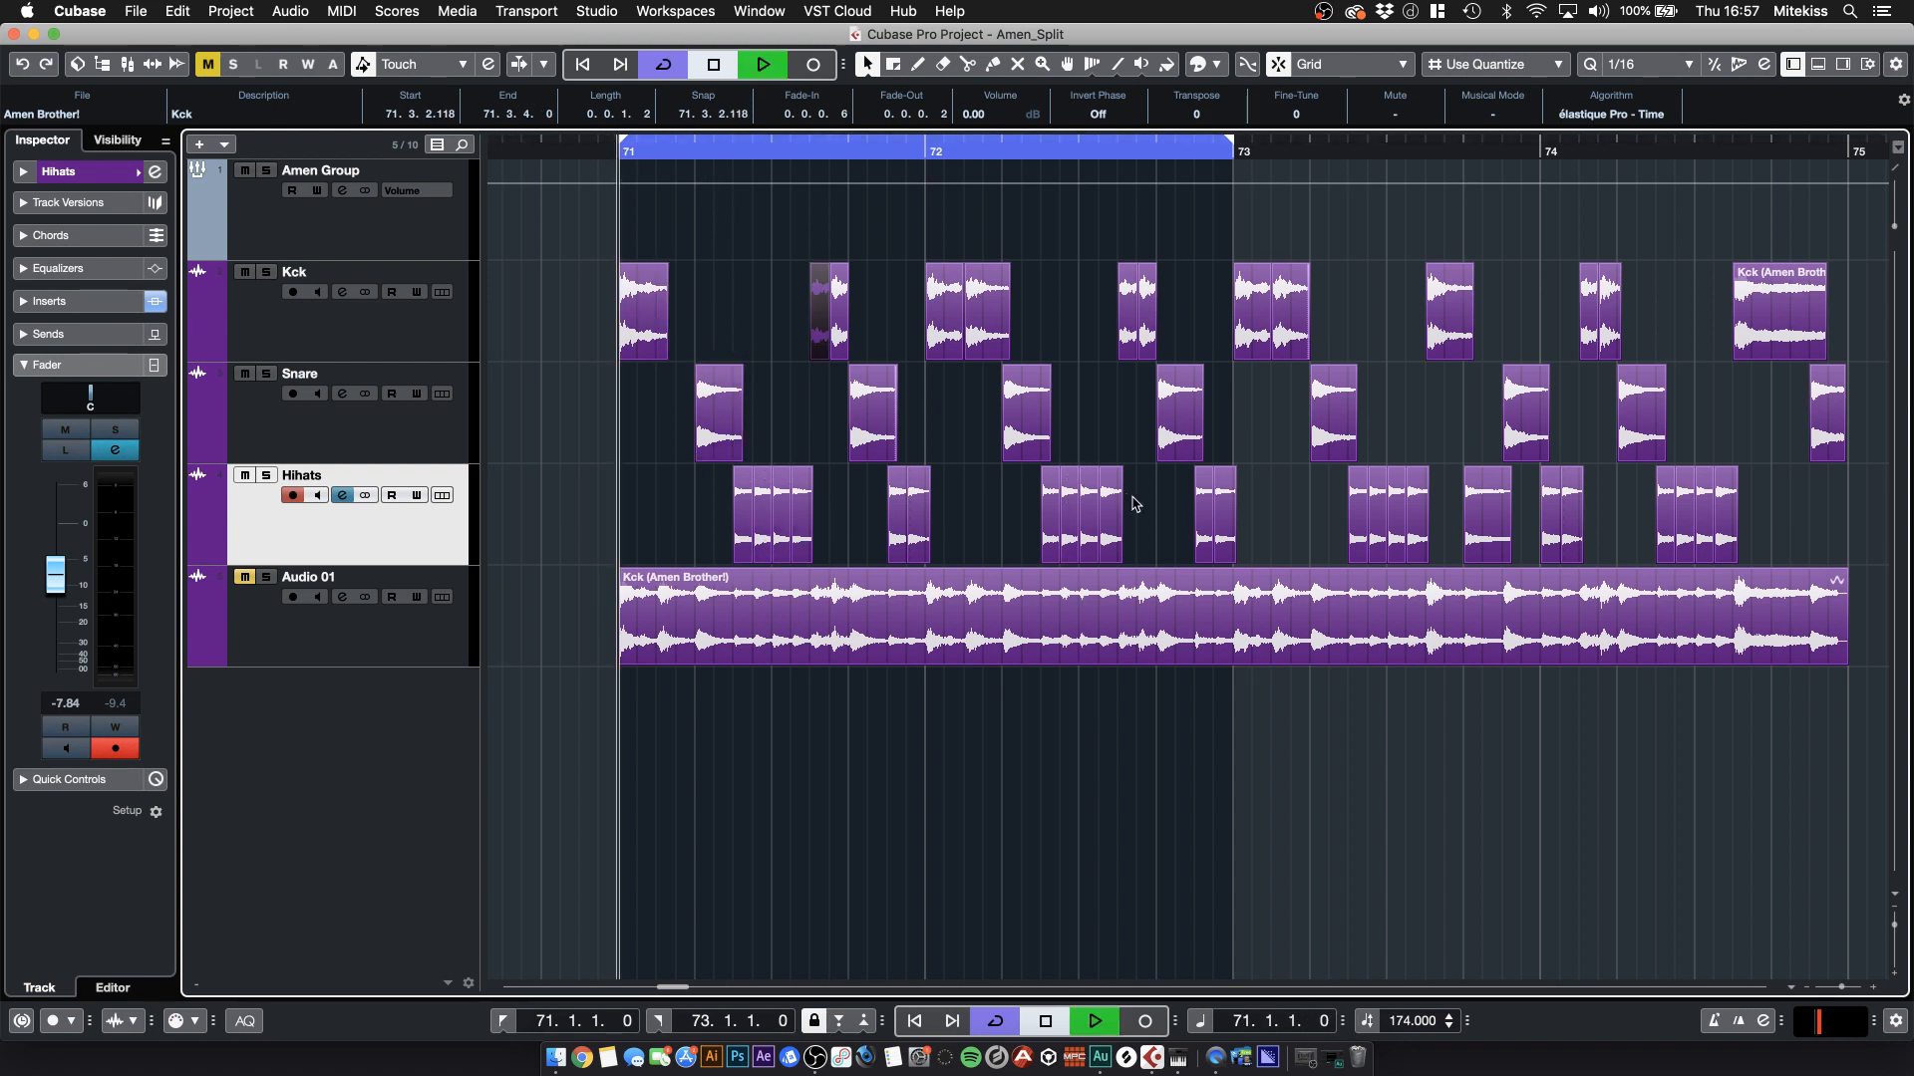
- Add a short fade-out to the end of the first kick slice in bar 71
left_click(662, 335)
left_click(496, 243)
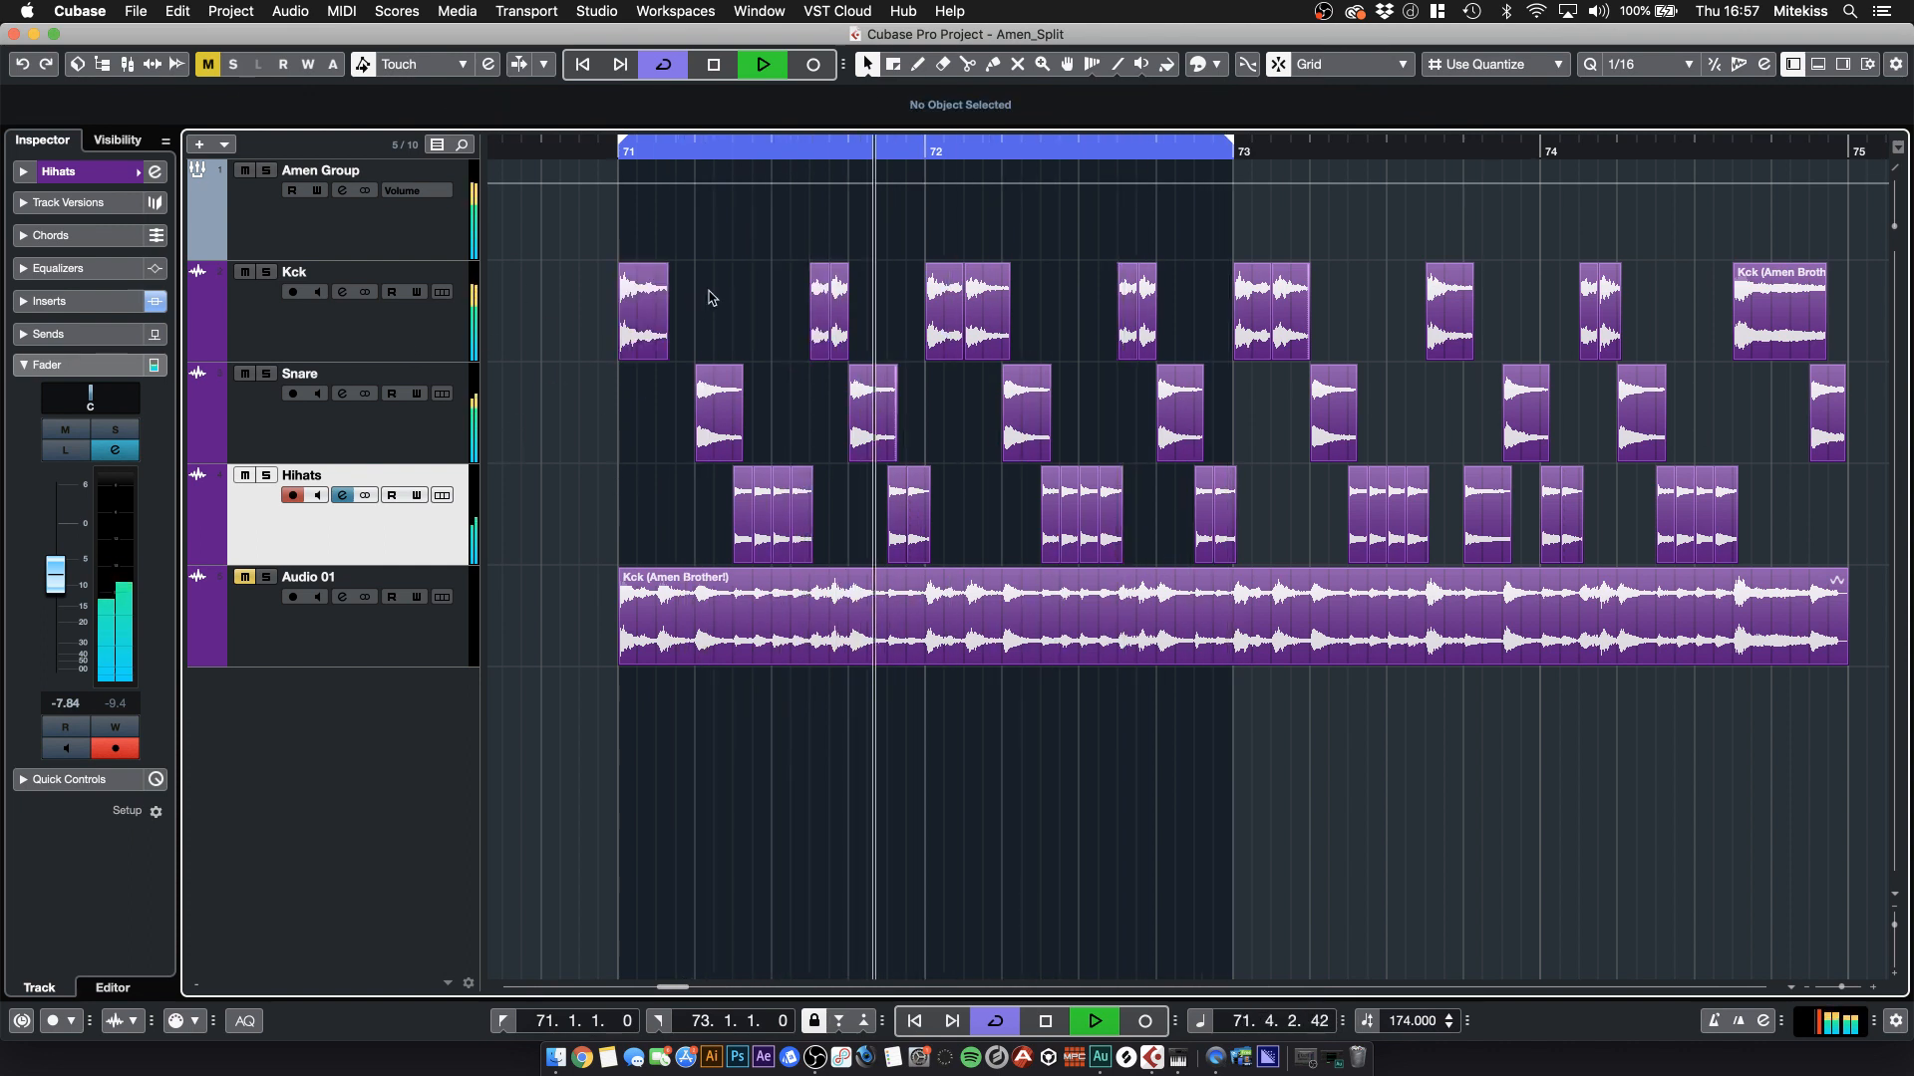
left_click_drag(665, 265, 661, 265)
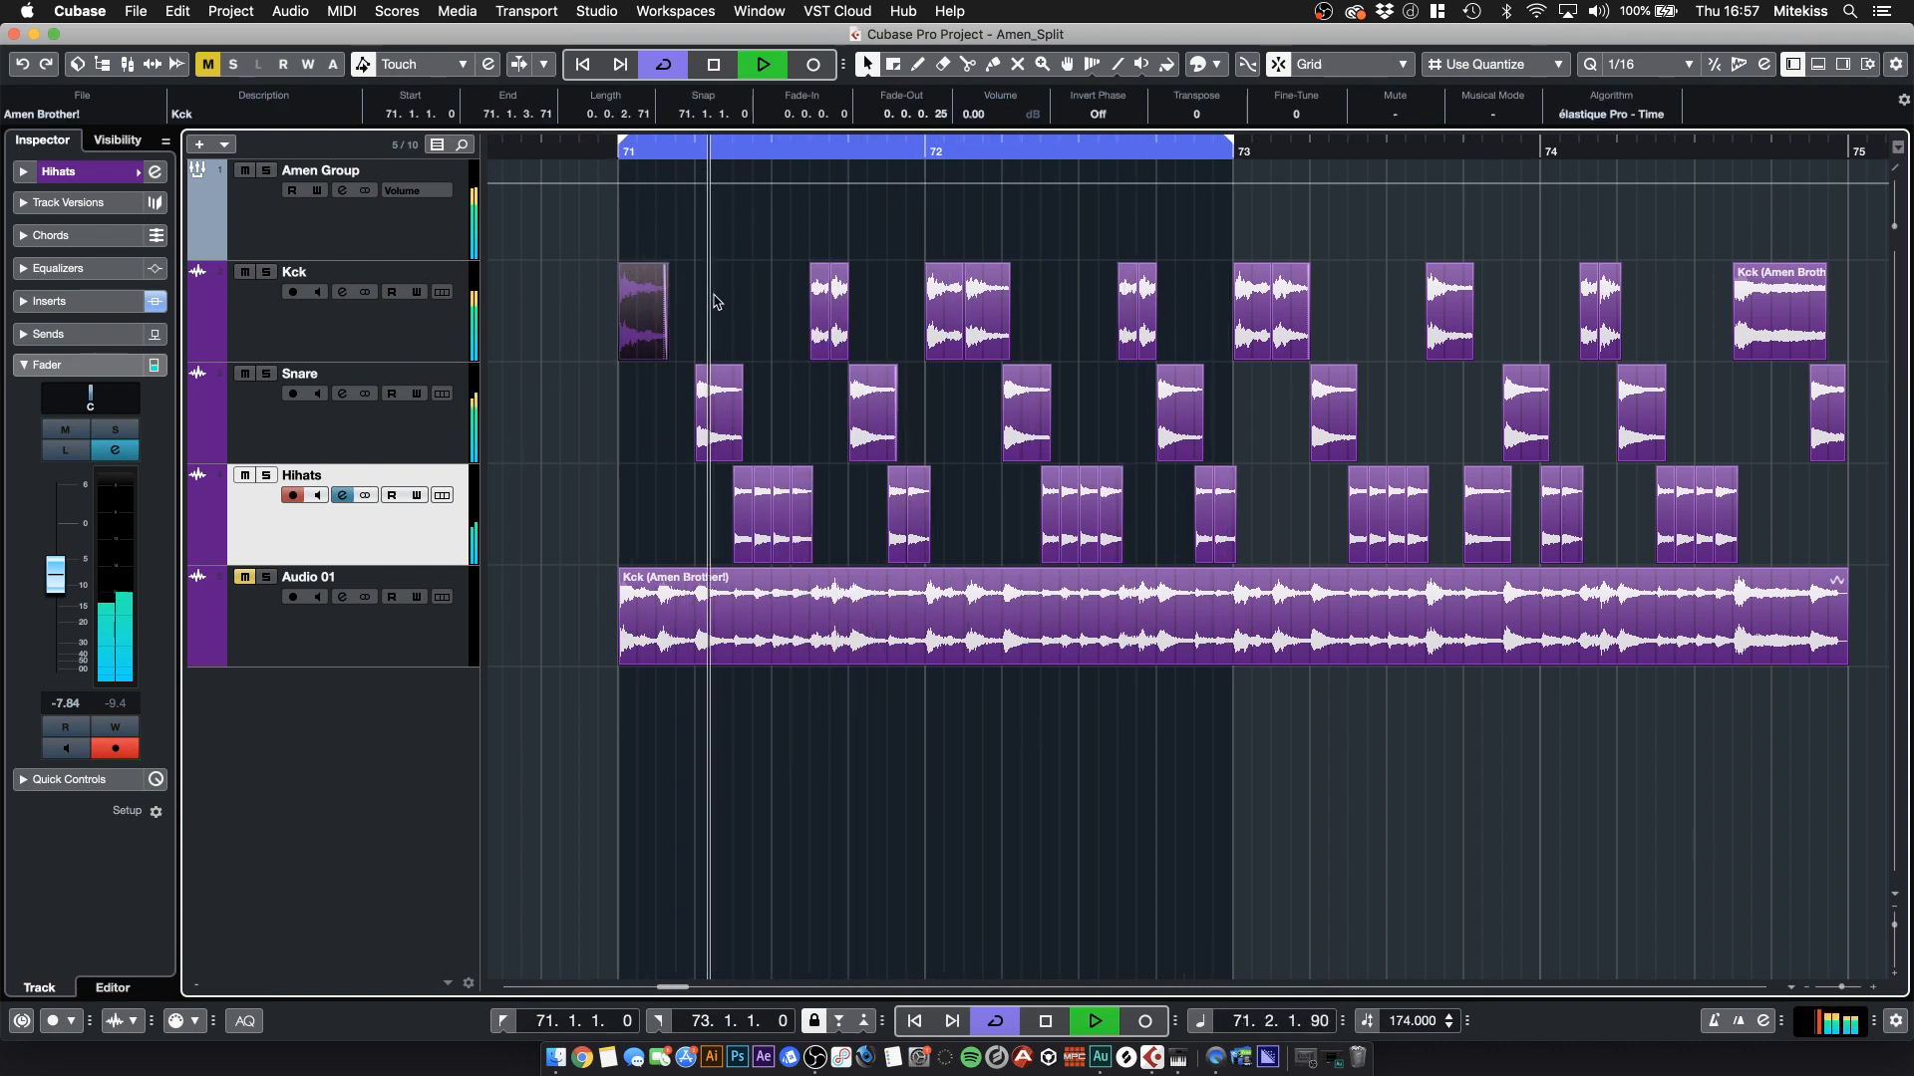
left_click(709, 299)
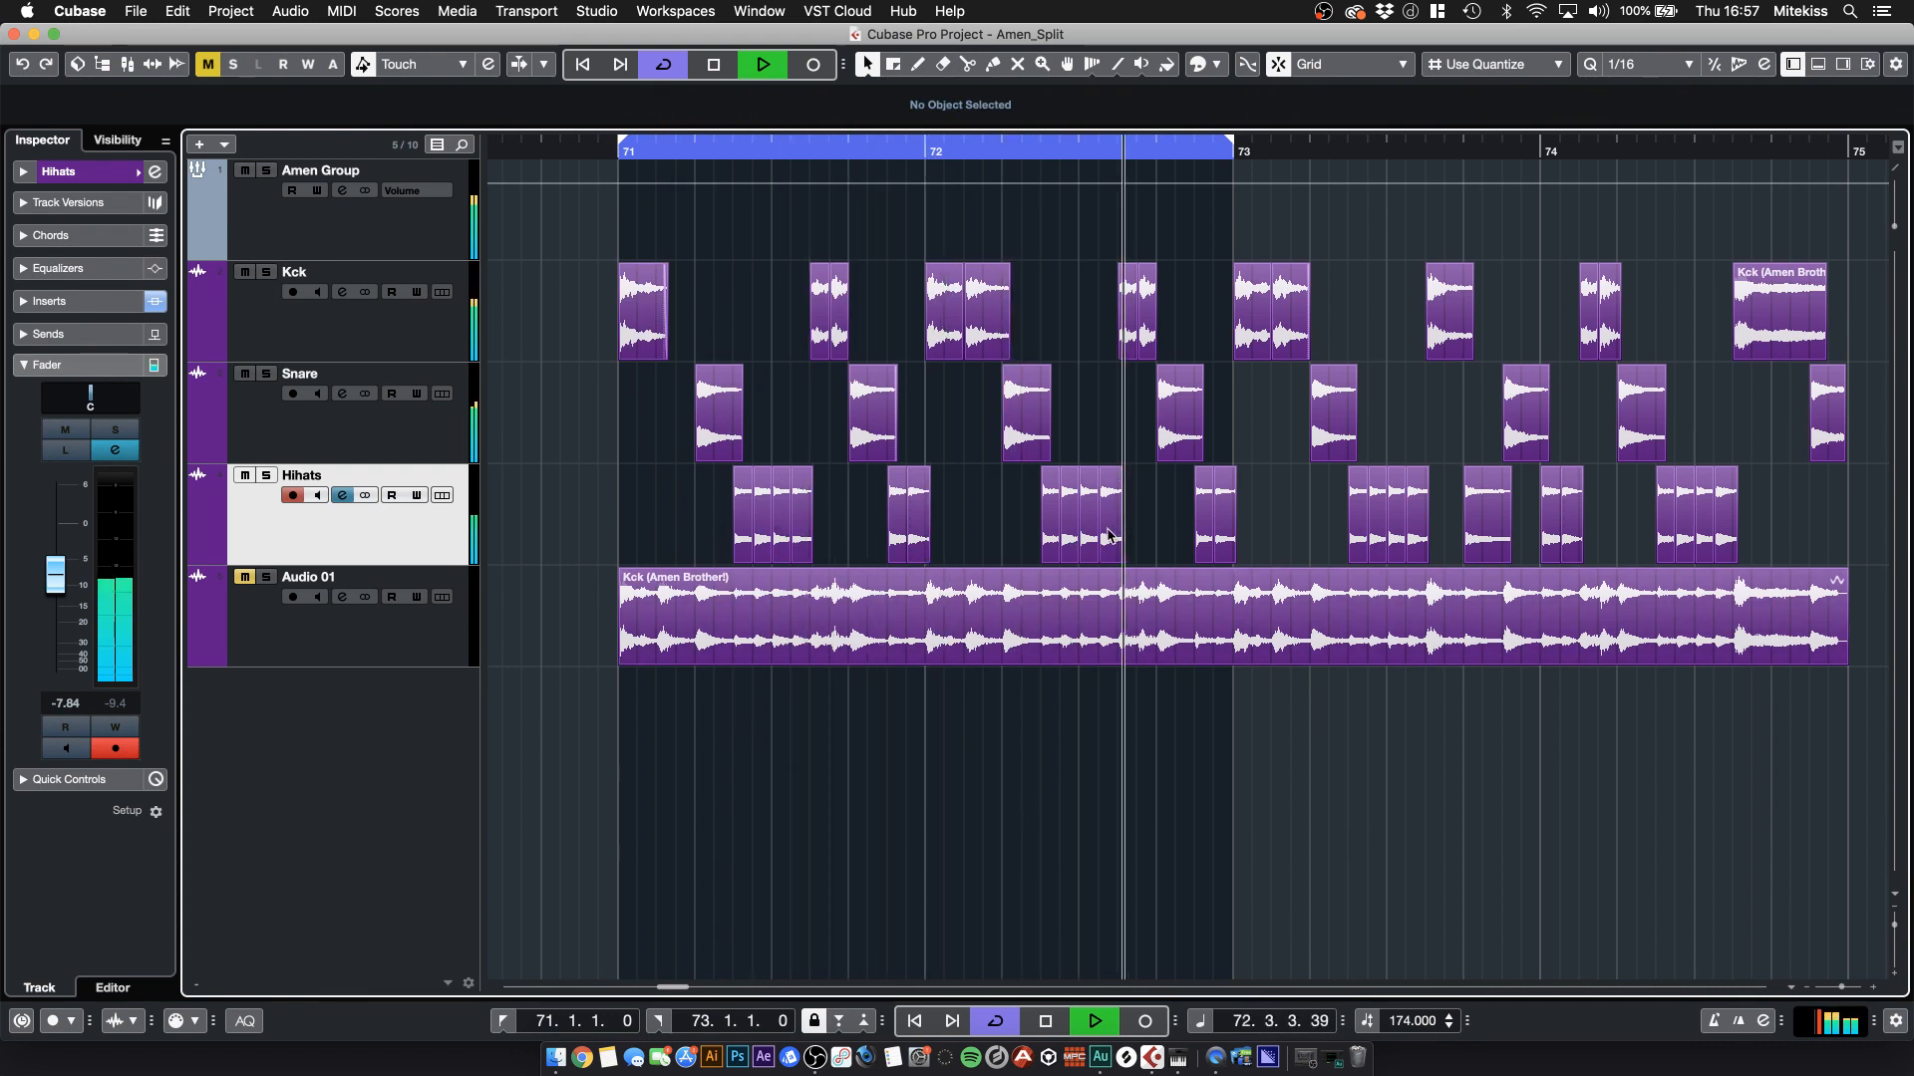
- Copy the hi-hat pair at 71.4.3 to 71.1.3 on the Hihats track
left_click_drag(1162, 539, 879, 518)
left_click(972, 515)
left_click_drag(899, 514, 668, 514)
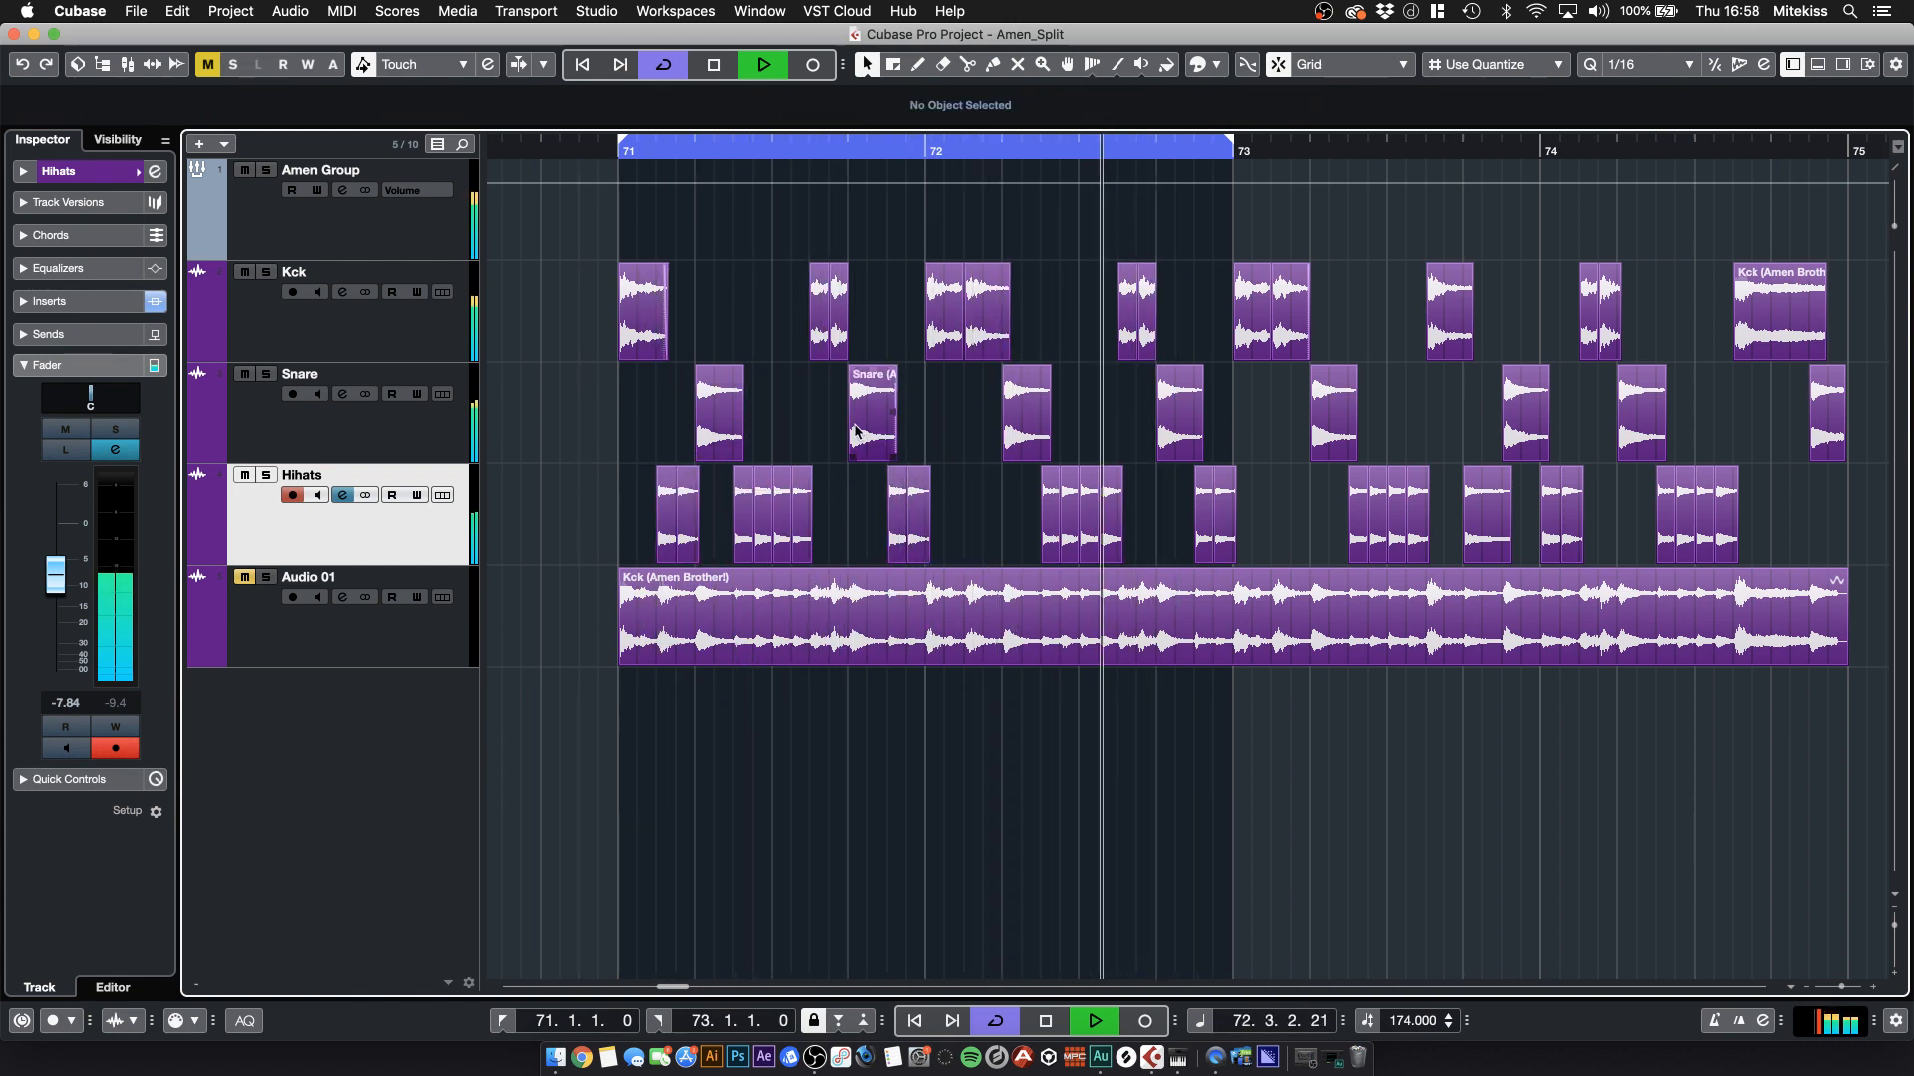
- Delete the kick pair at 71.3.3 and move the snare from 71.4.1 to 71.3.3
left_click_drag(896, 397, 829, 299)
key("Delete")
left_click(916, 409)
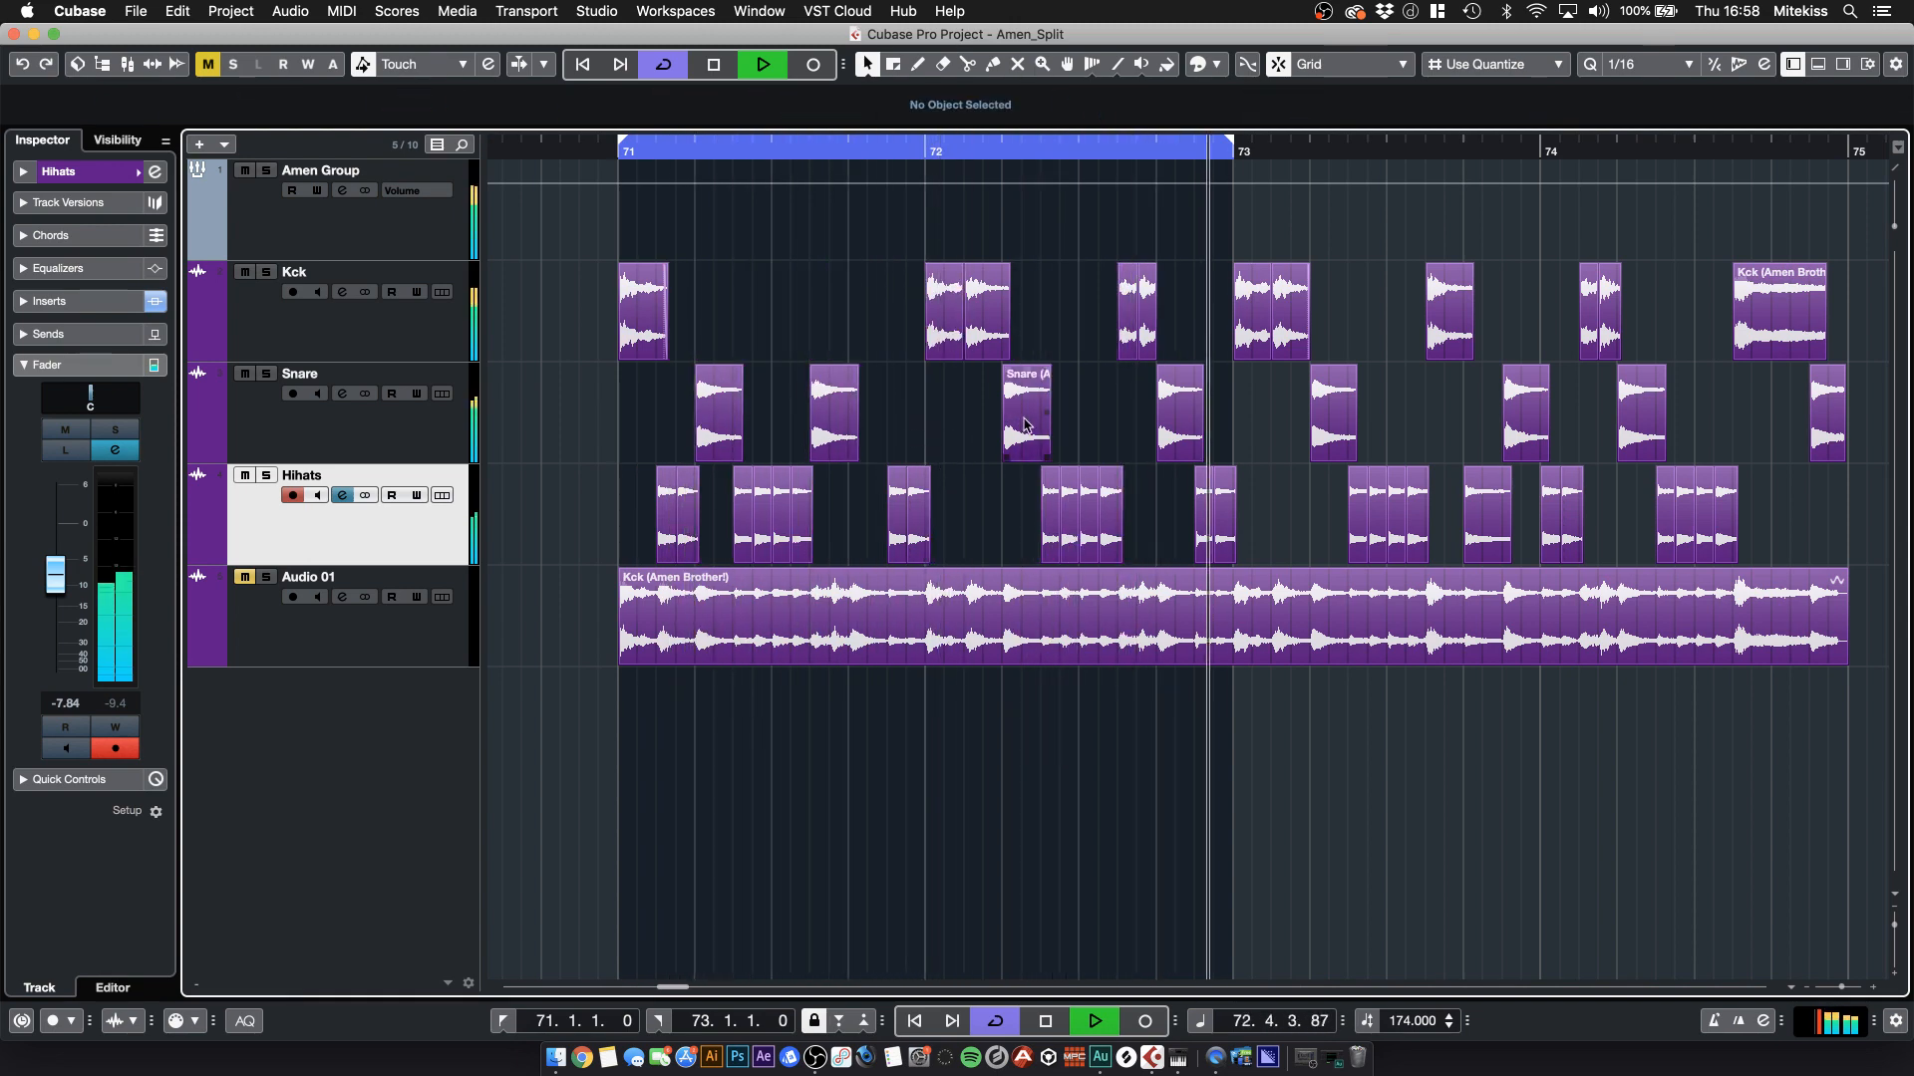
- Copy the snare at 72.2.1 to 71.4.3 and move the hi-hat pair from there to 71.4.1
left_click_drag(1024, 436, 887, 436)
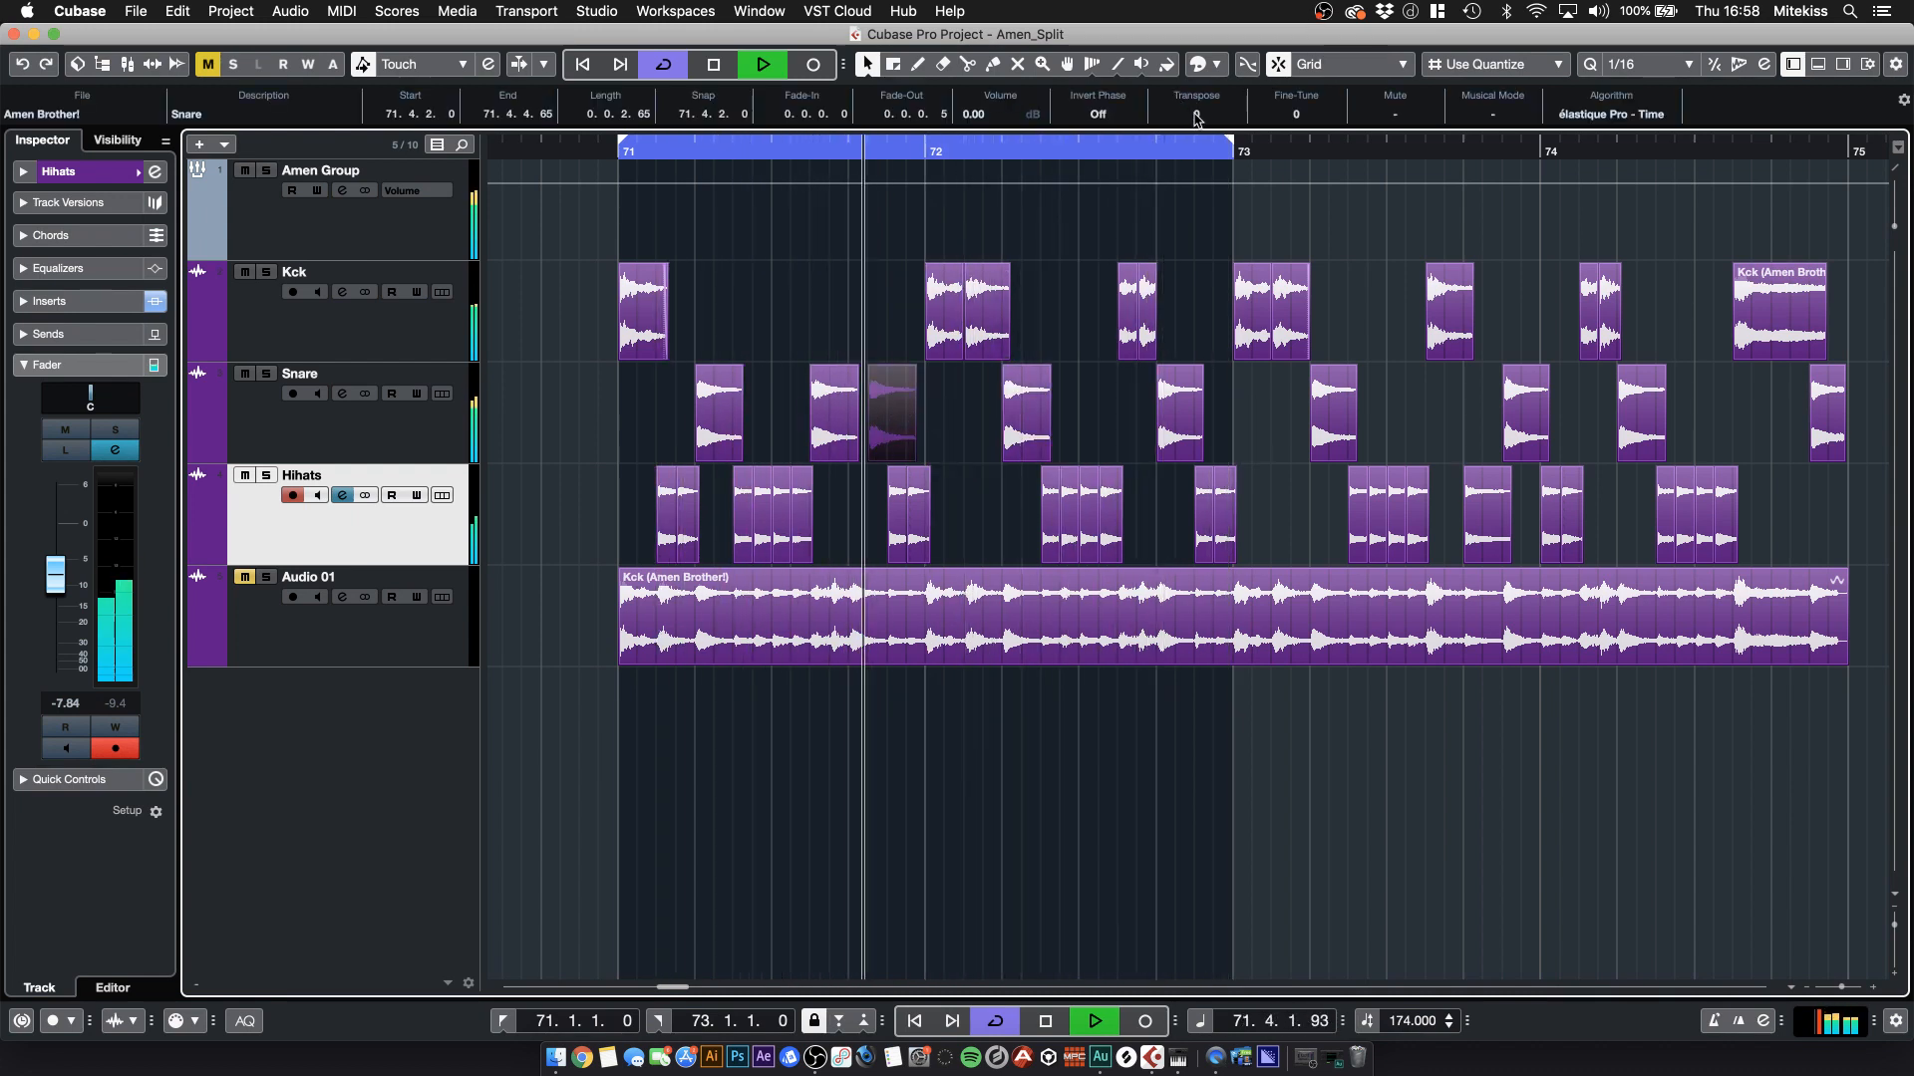
left_click_drag(892, 426, 873, 431)
key("space")
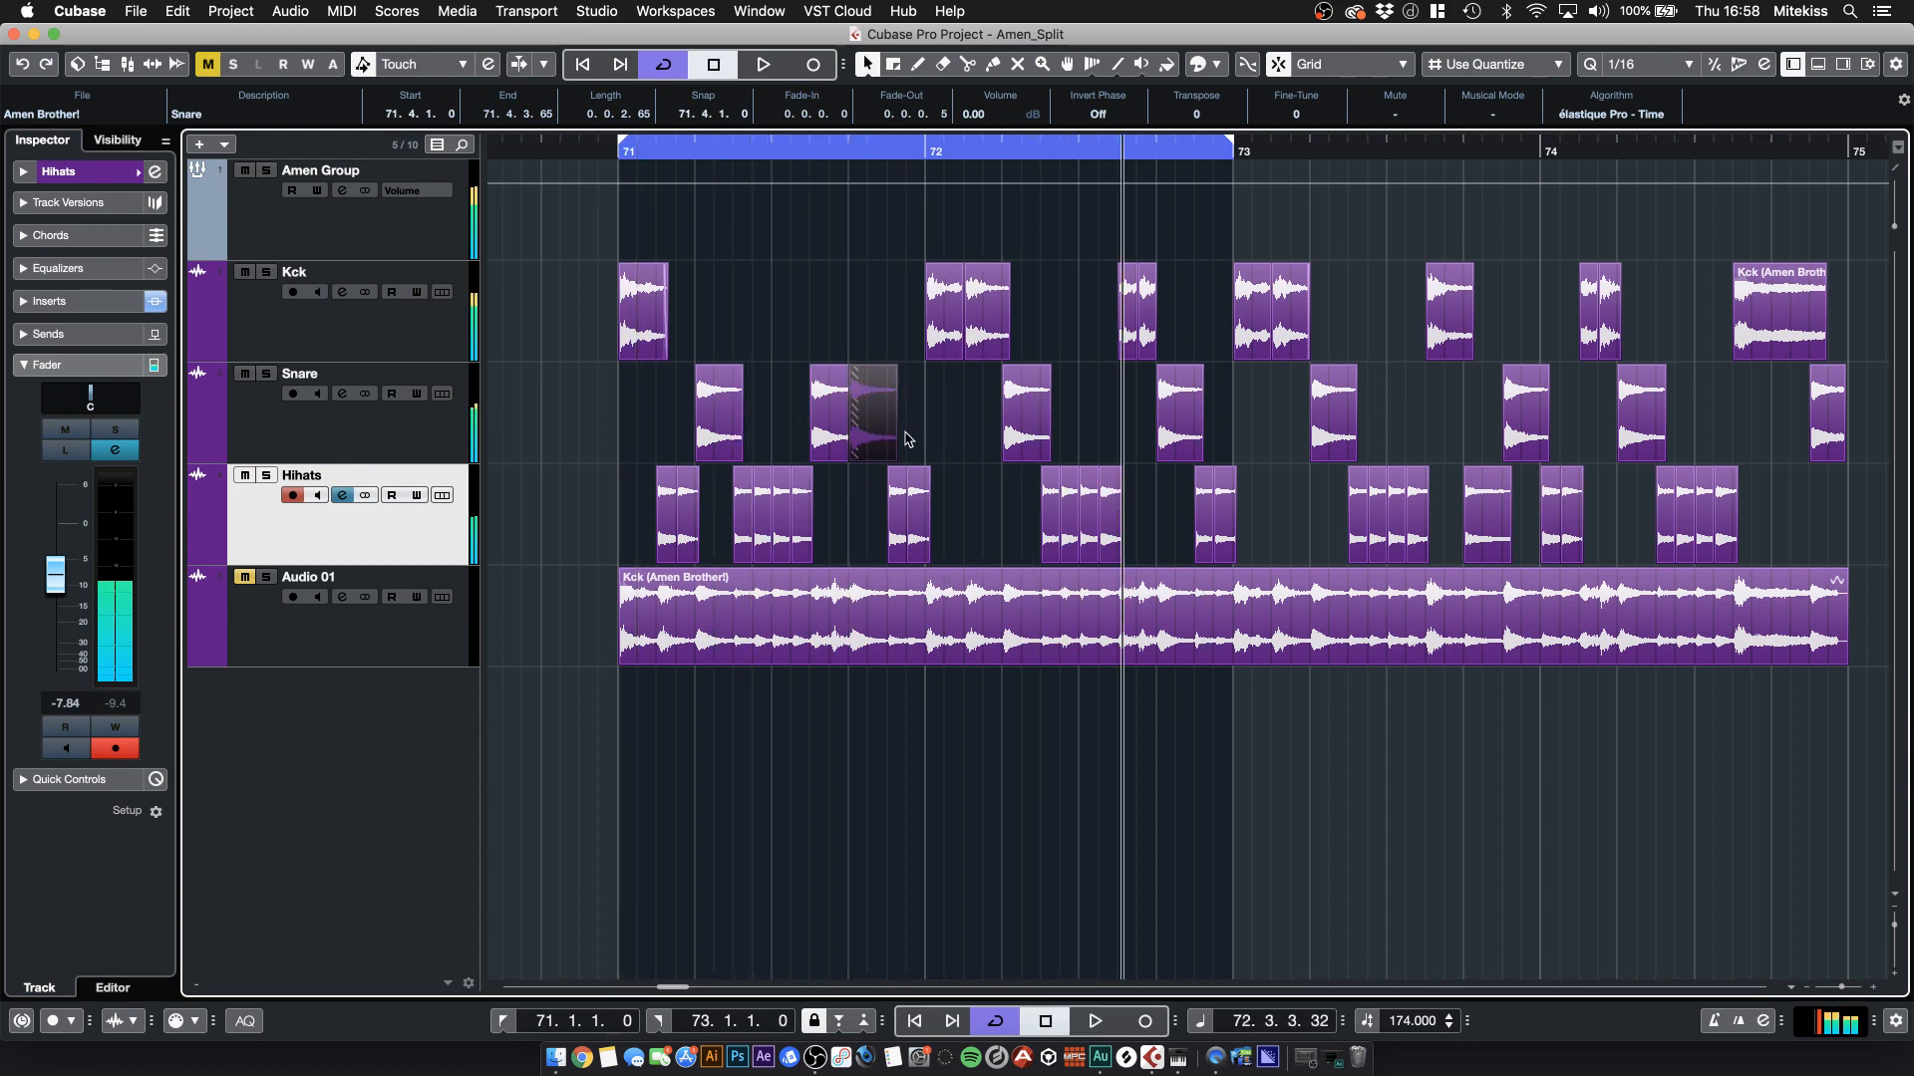
left_click_drag(902, 513, 863, 513)
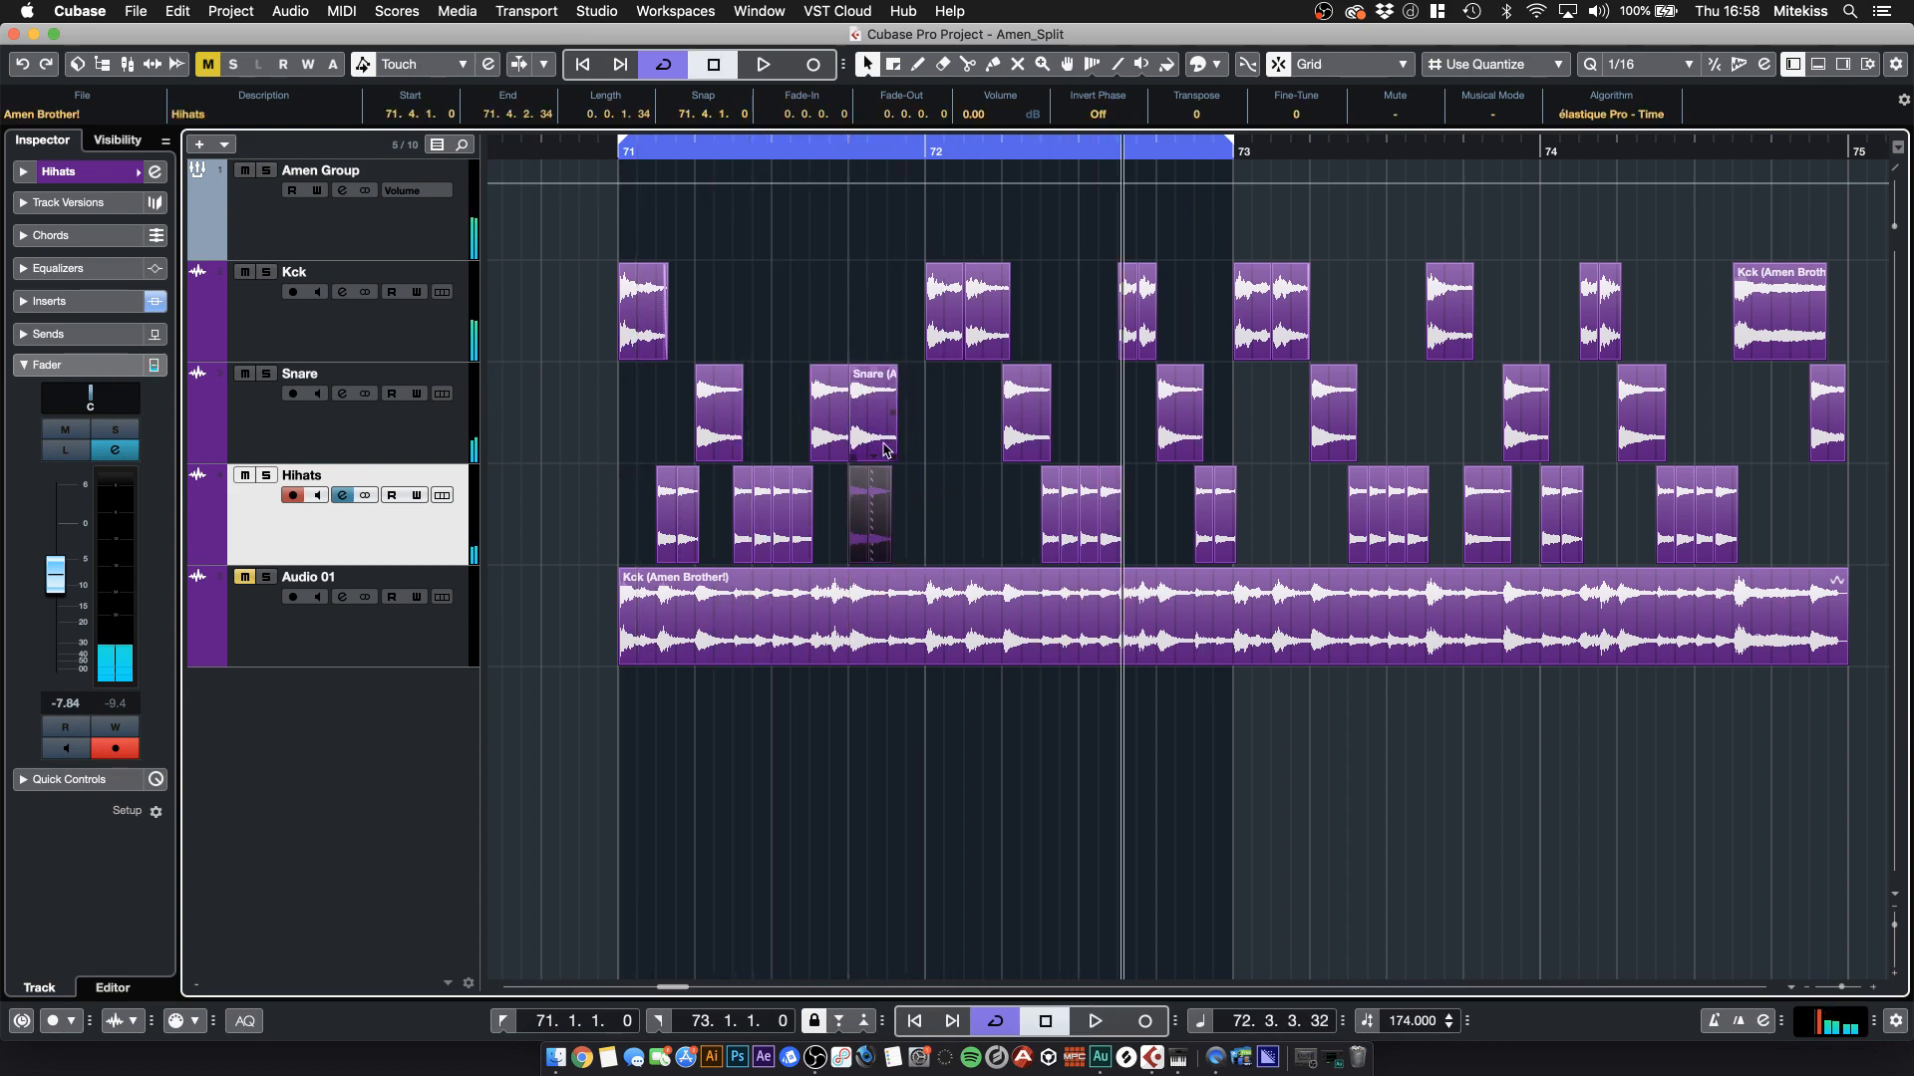
left_click_drag(863, 448, 904, 451)
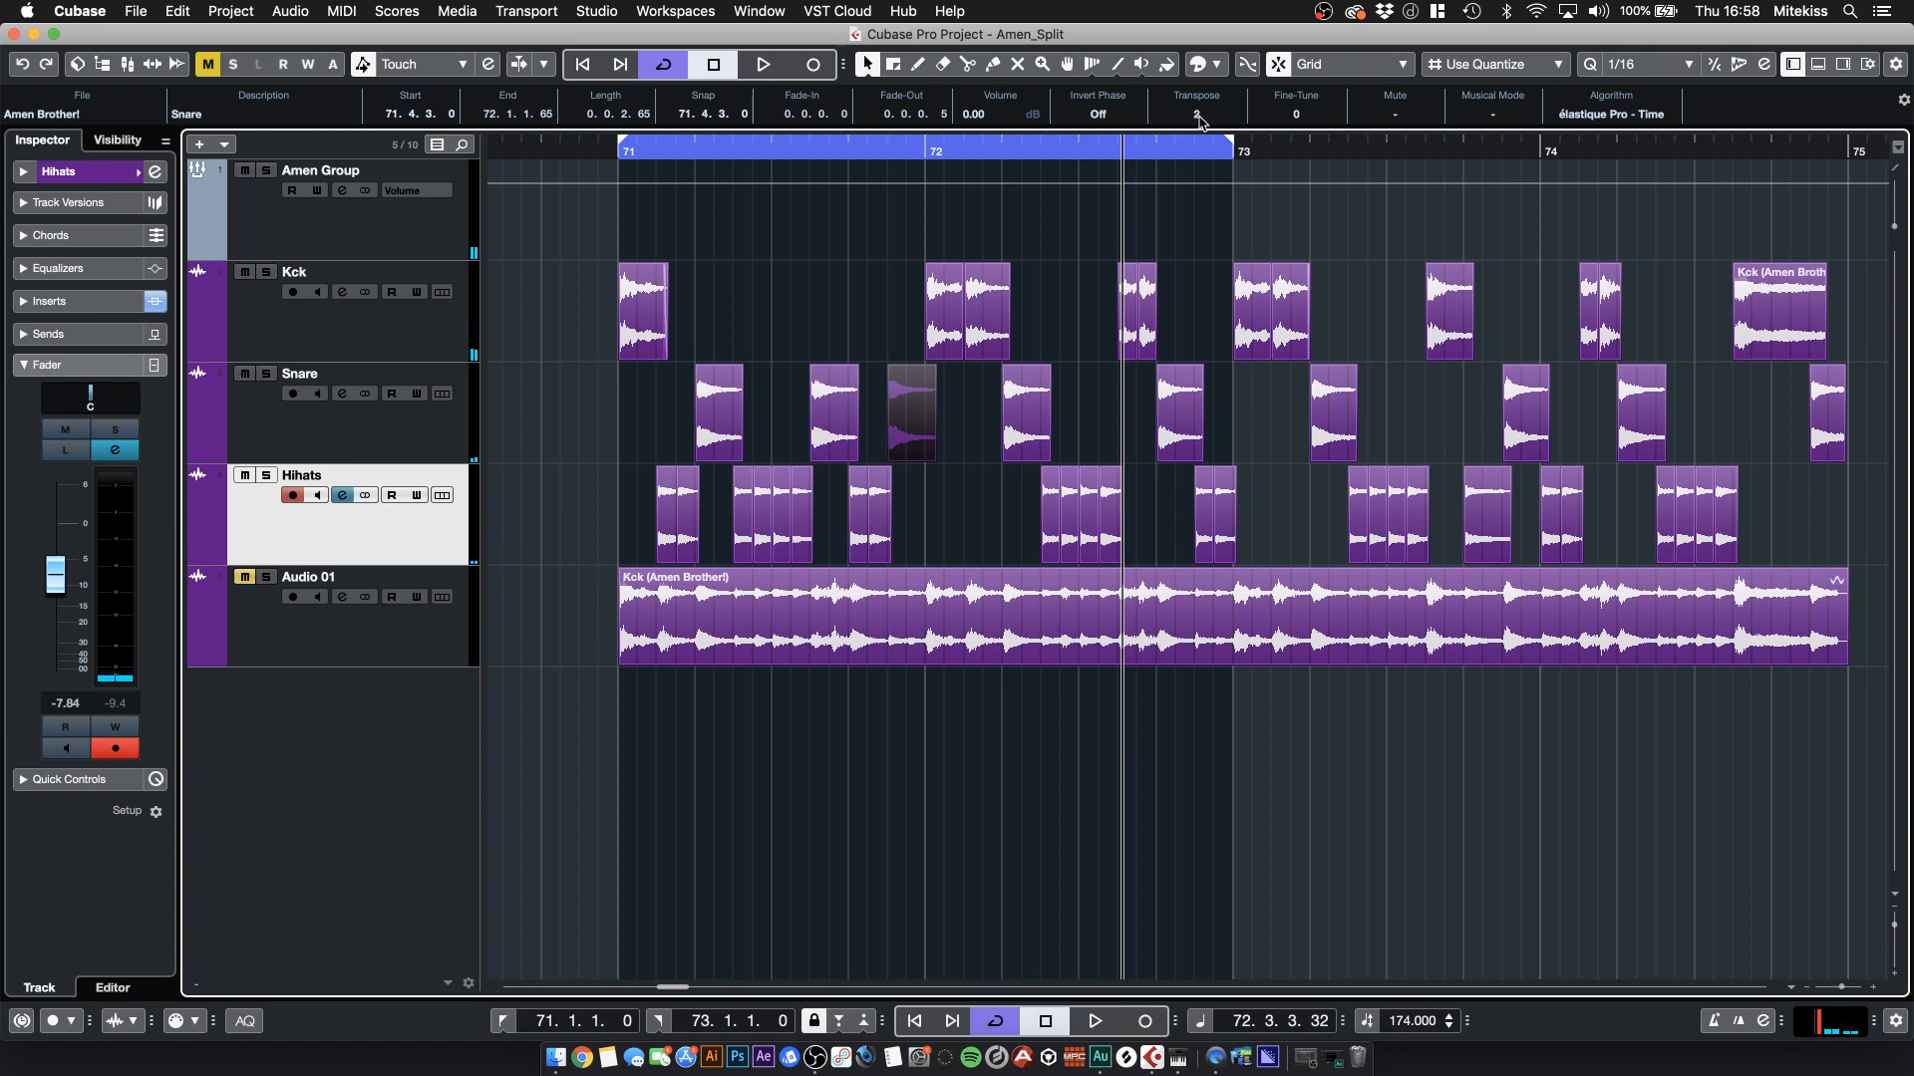
- Colour the transposed snare at 71.4.3 light blue and play the loop
left_click(1220, 66)
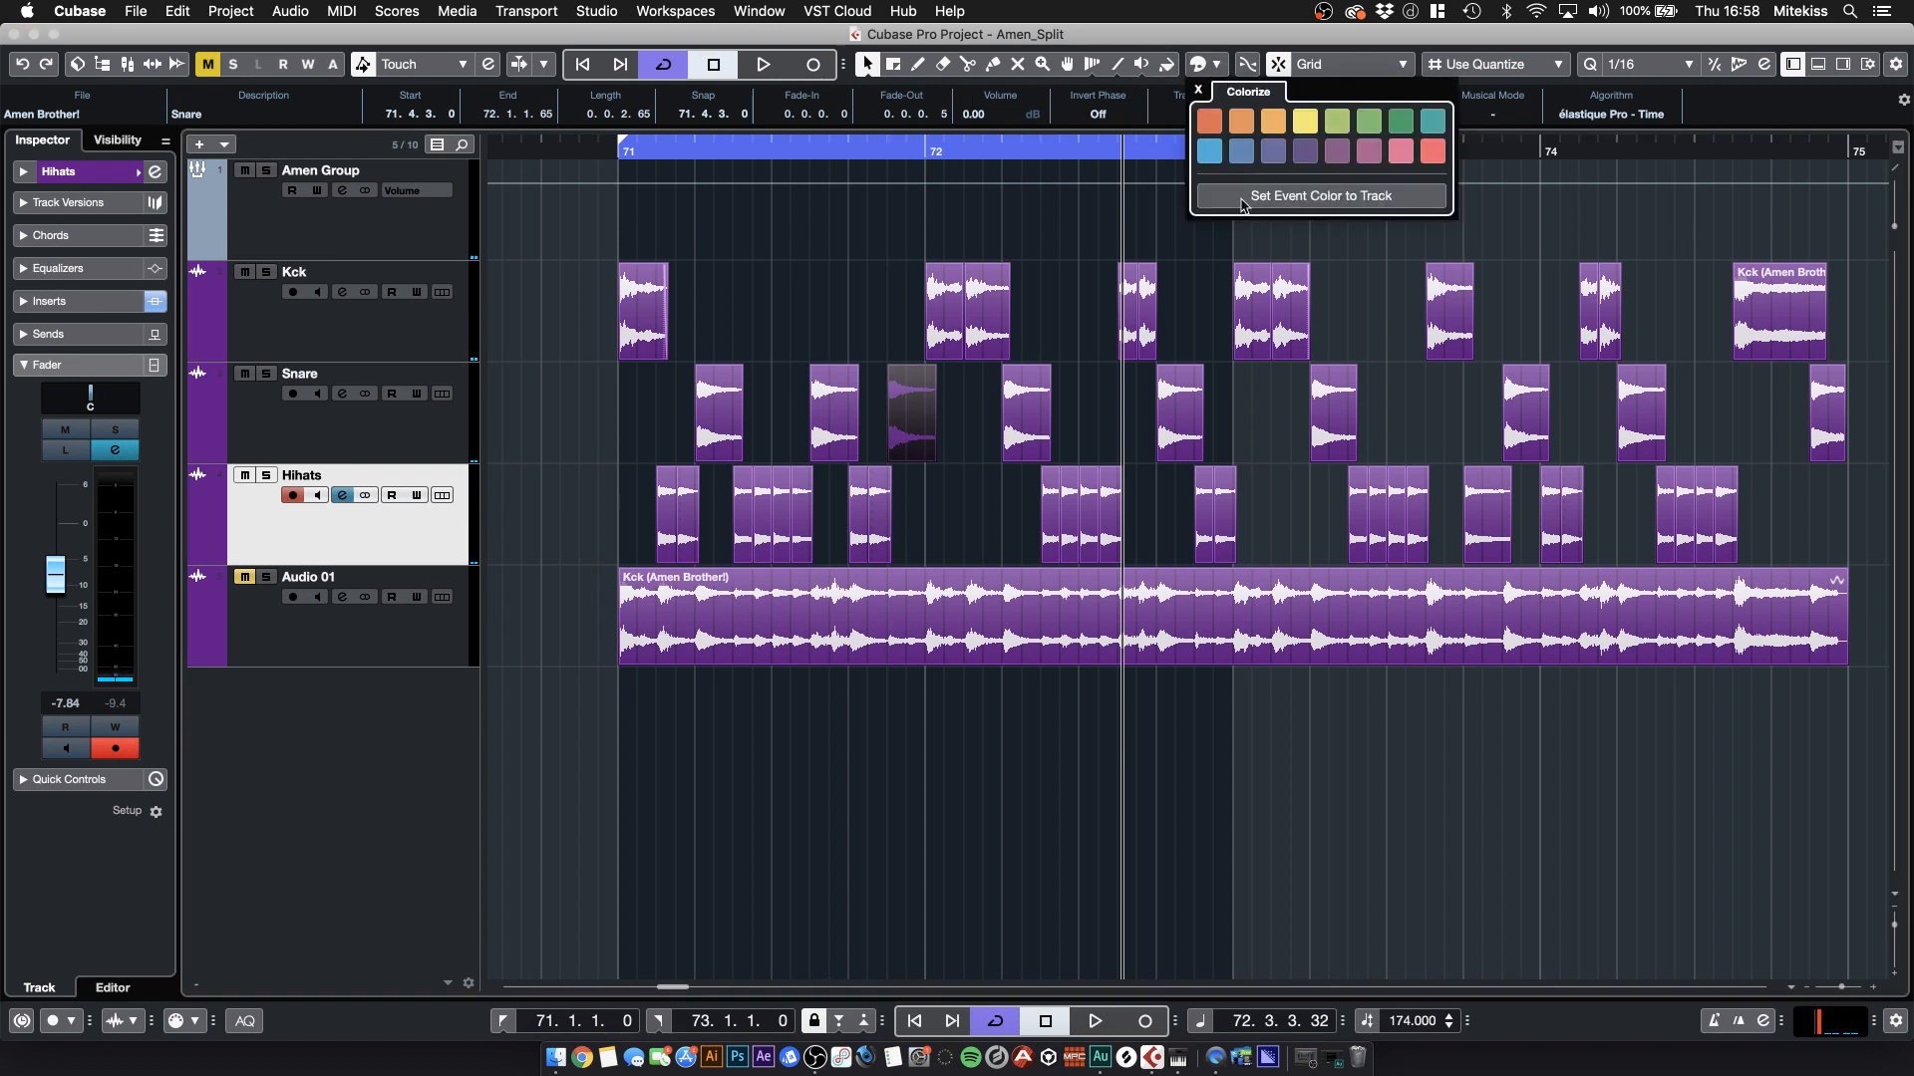
left_click(1214, 153)
left_click(721, 331)
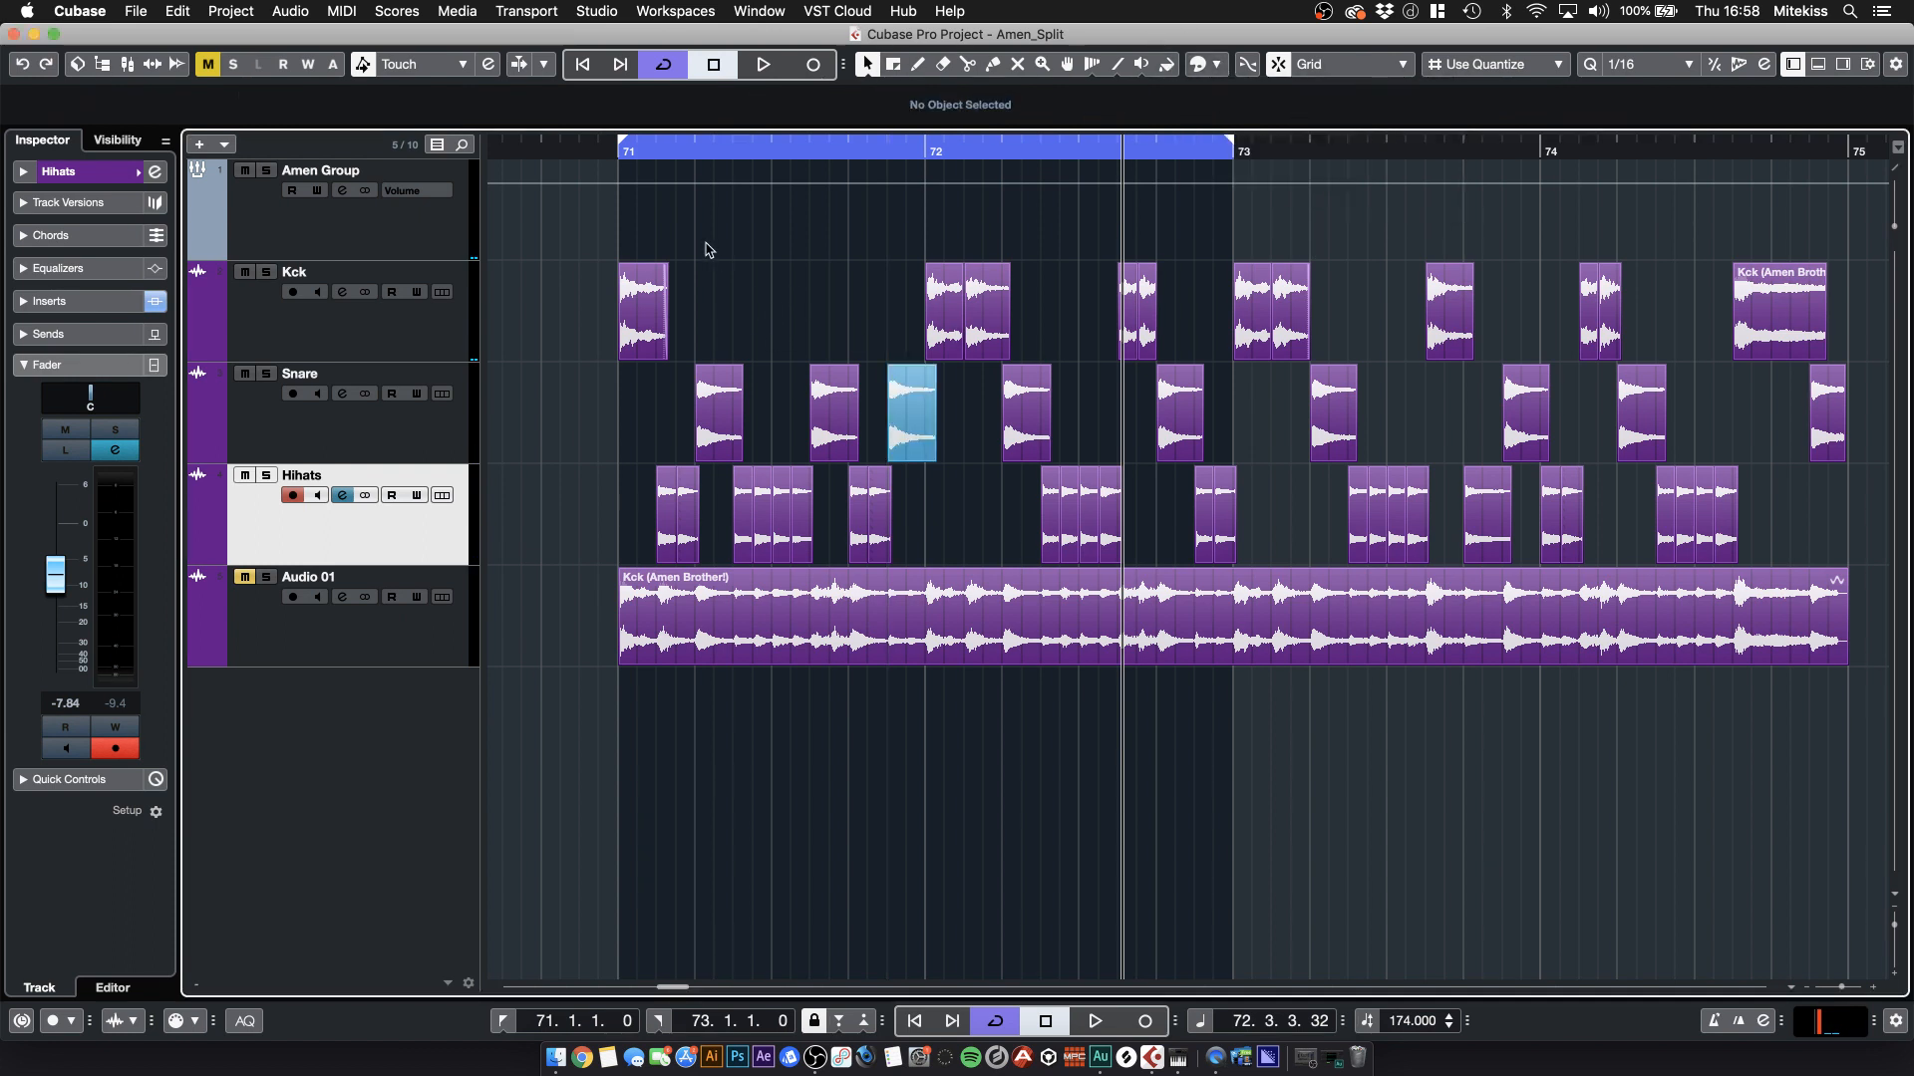
key("space")
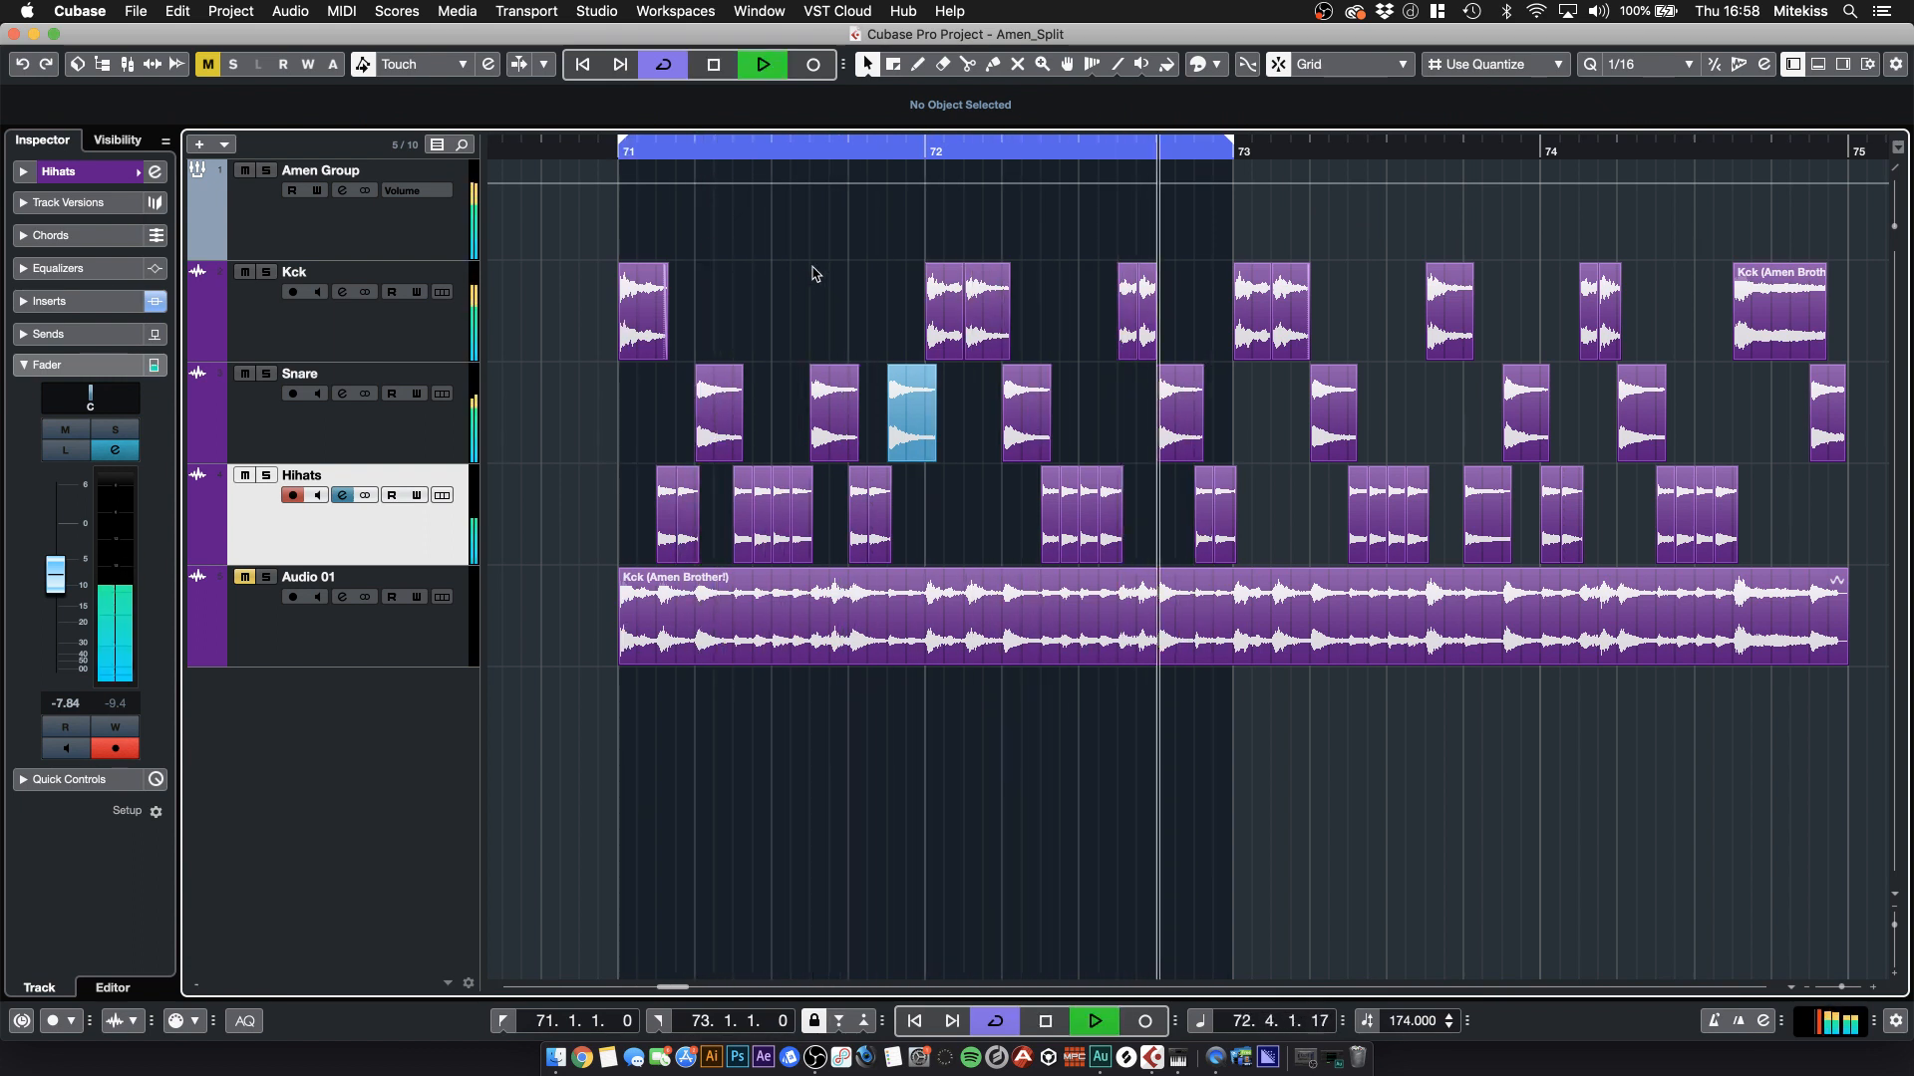
- Replace the kick at 72.1.1 with the one from 72.1.3, and copy the hi-hat at 73.4.1 to 72.1.3
key("space")
left_click(993, 306)
left_click(941, 329)
key("BackSpace")
left_click(981, 324)
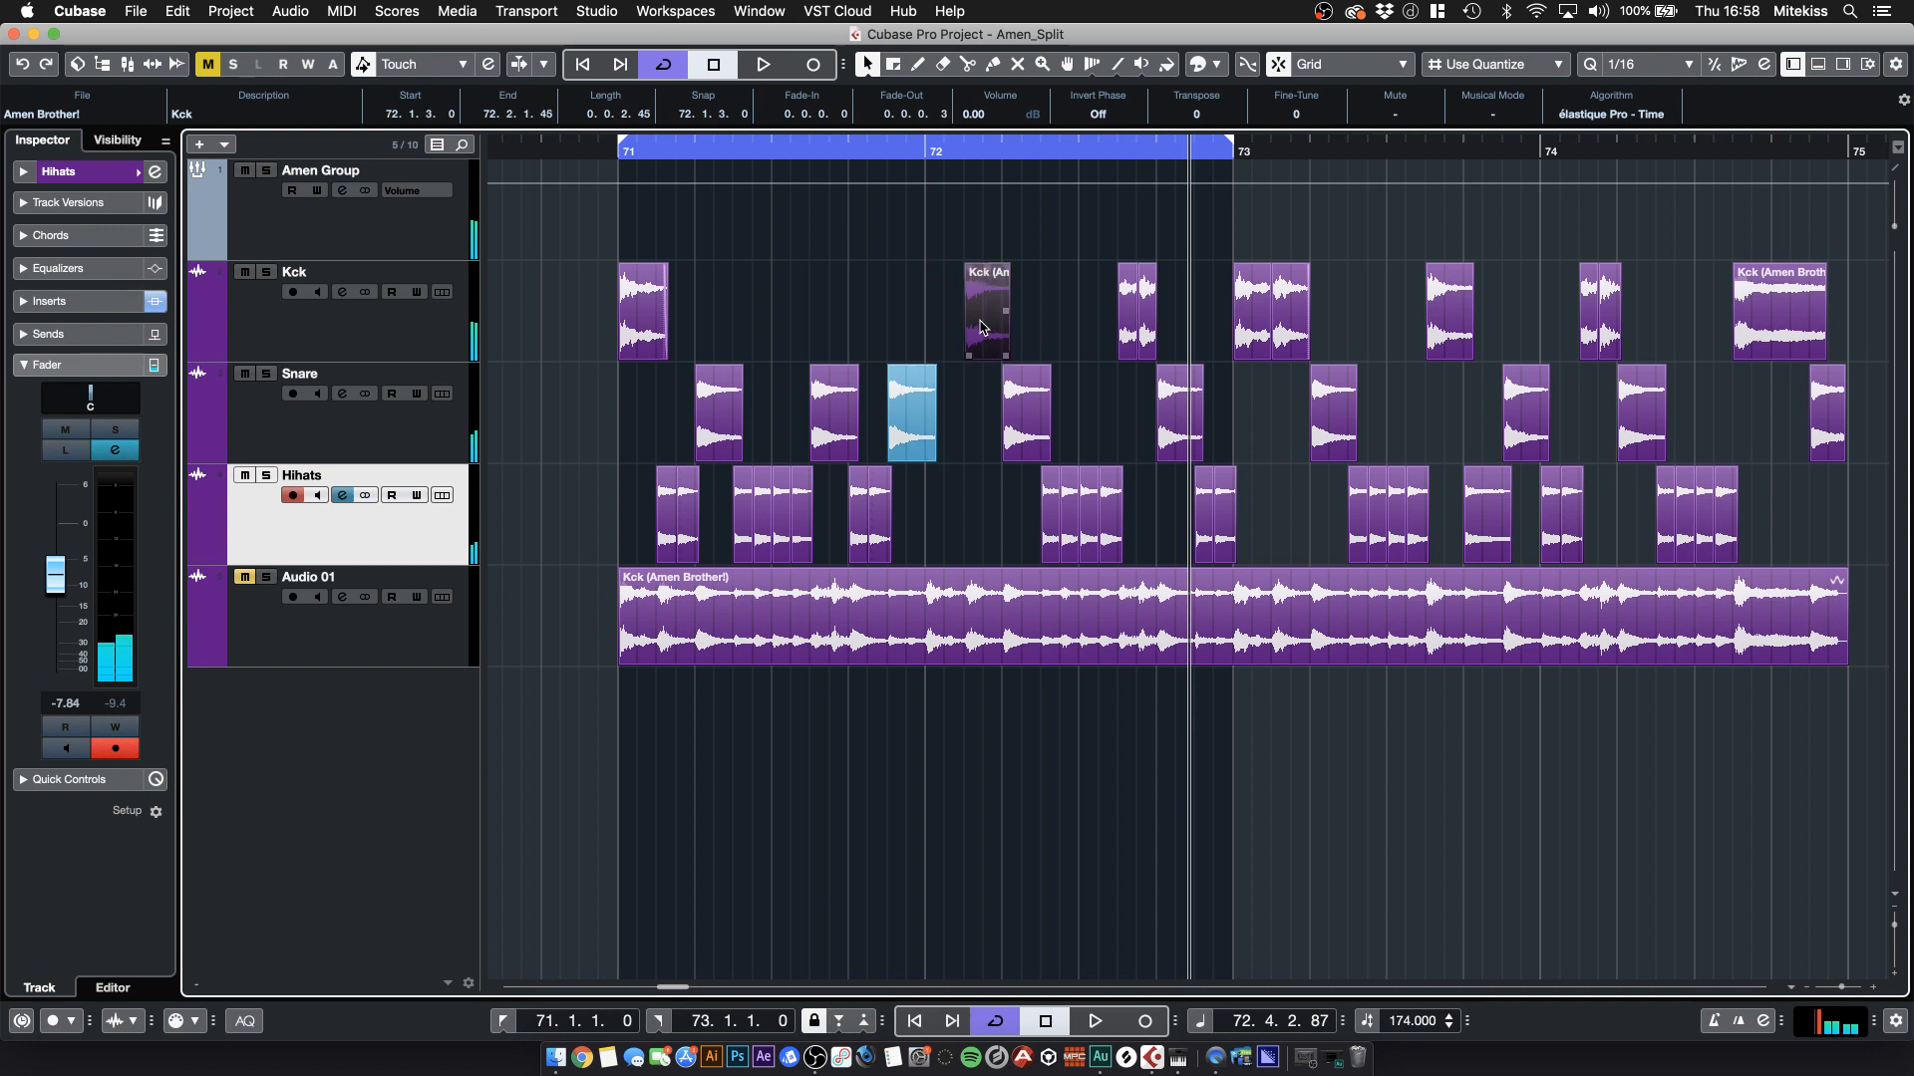
left_click_drag(946, 327, 944, 326)
left_click(987, 352)
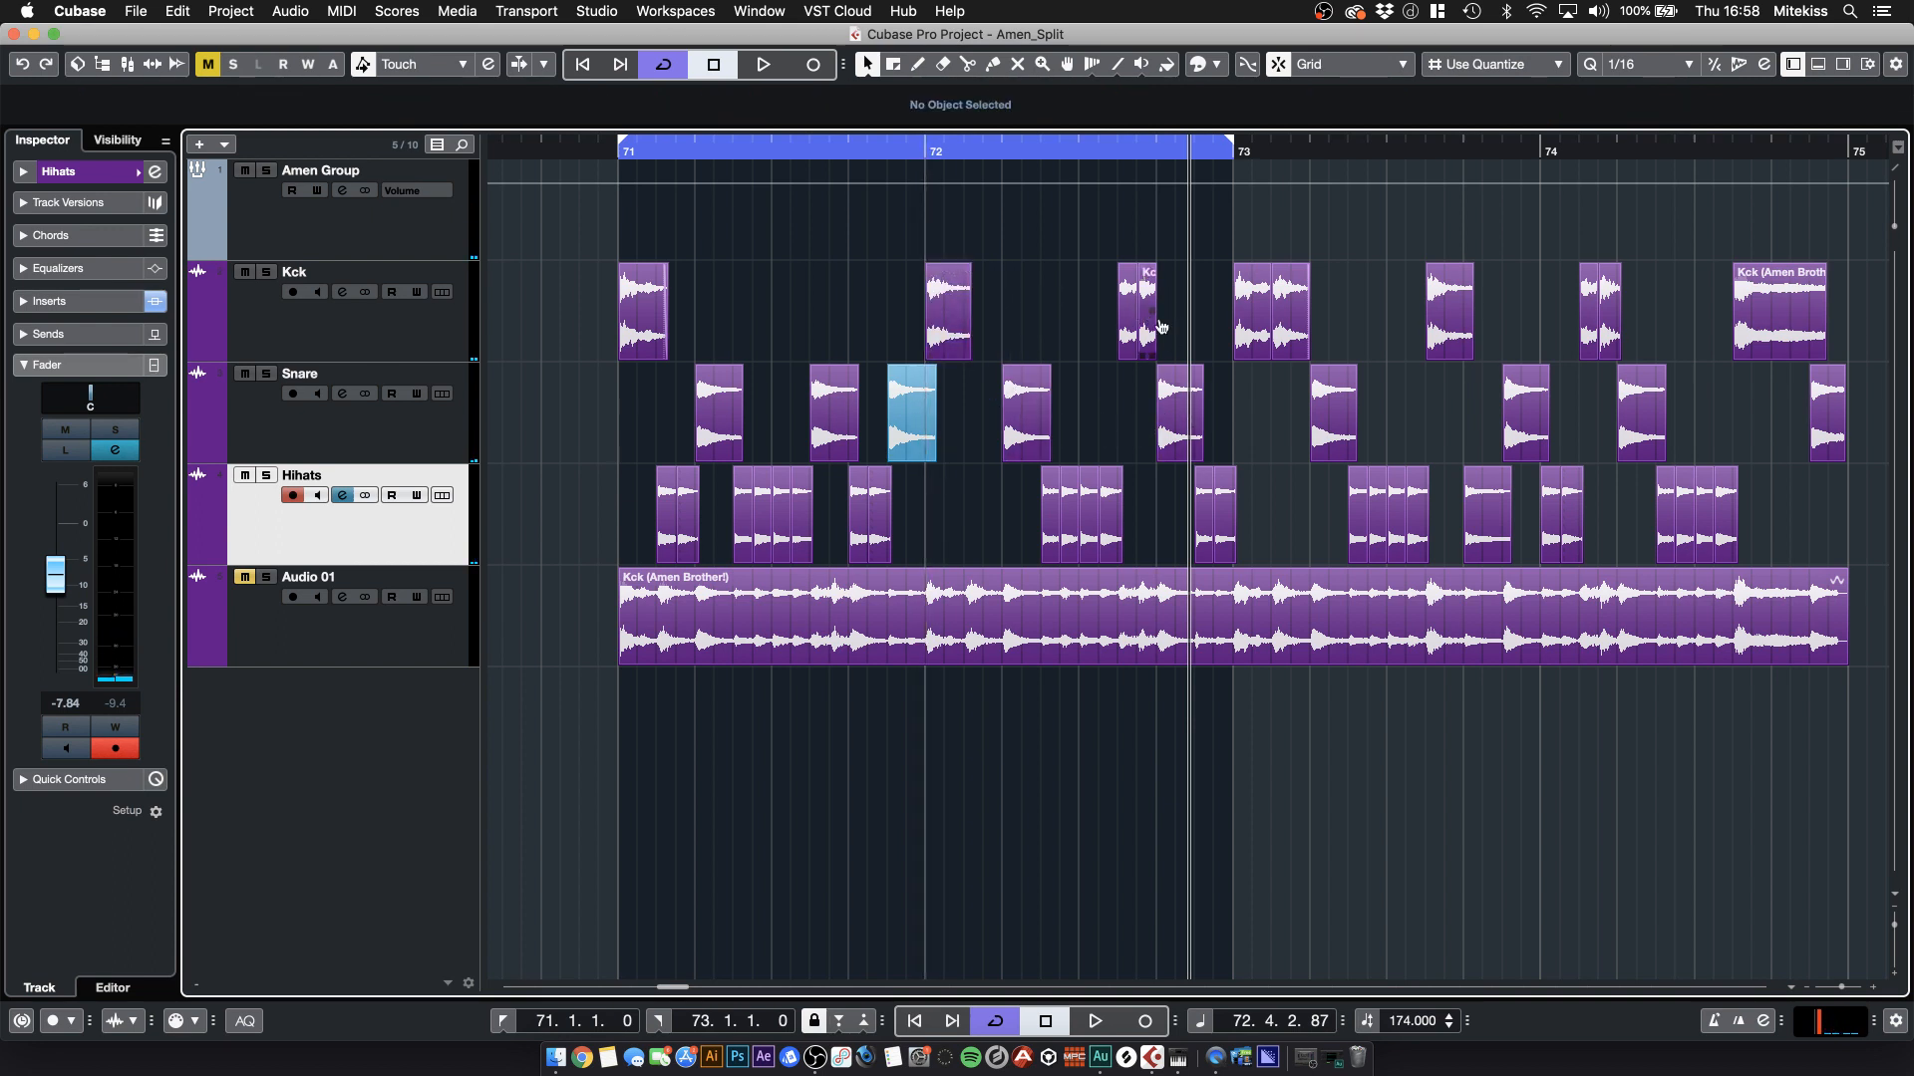
left_click_drag(1488, 535, 991, 539)
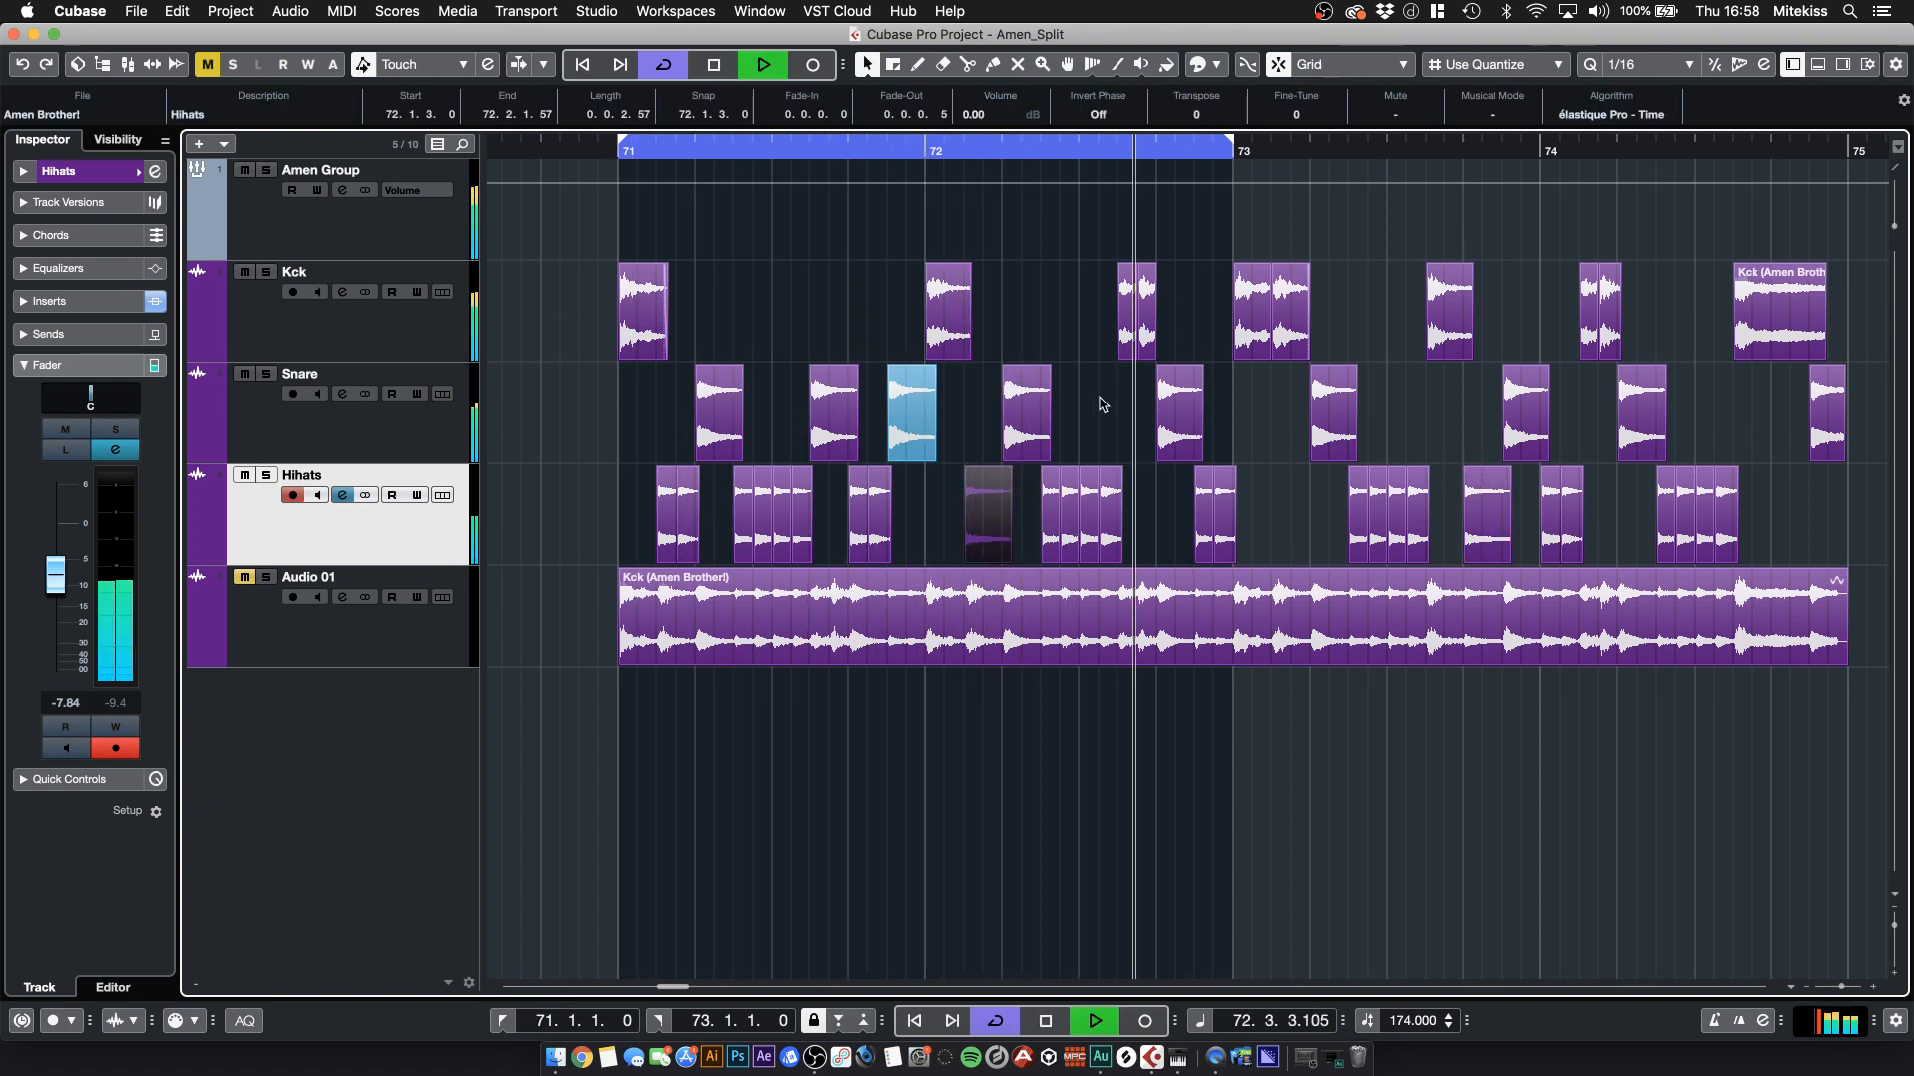
- Replace the kick pair at 72.3.3 with the snare from 72.4.1, and copy hi-hat slices to 72.4.1
left_click_drag(1202, 298, 1131, 335)
key("Delete")
mouse_move(1169, 408)
left_mouse_down()
mouse_move(1122, 411)
mouse_move(1137, 419)
left_mouse_up()
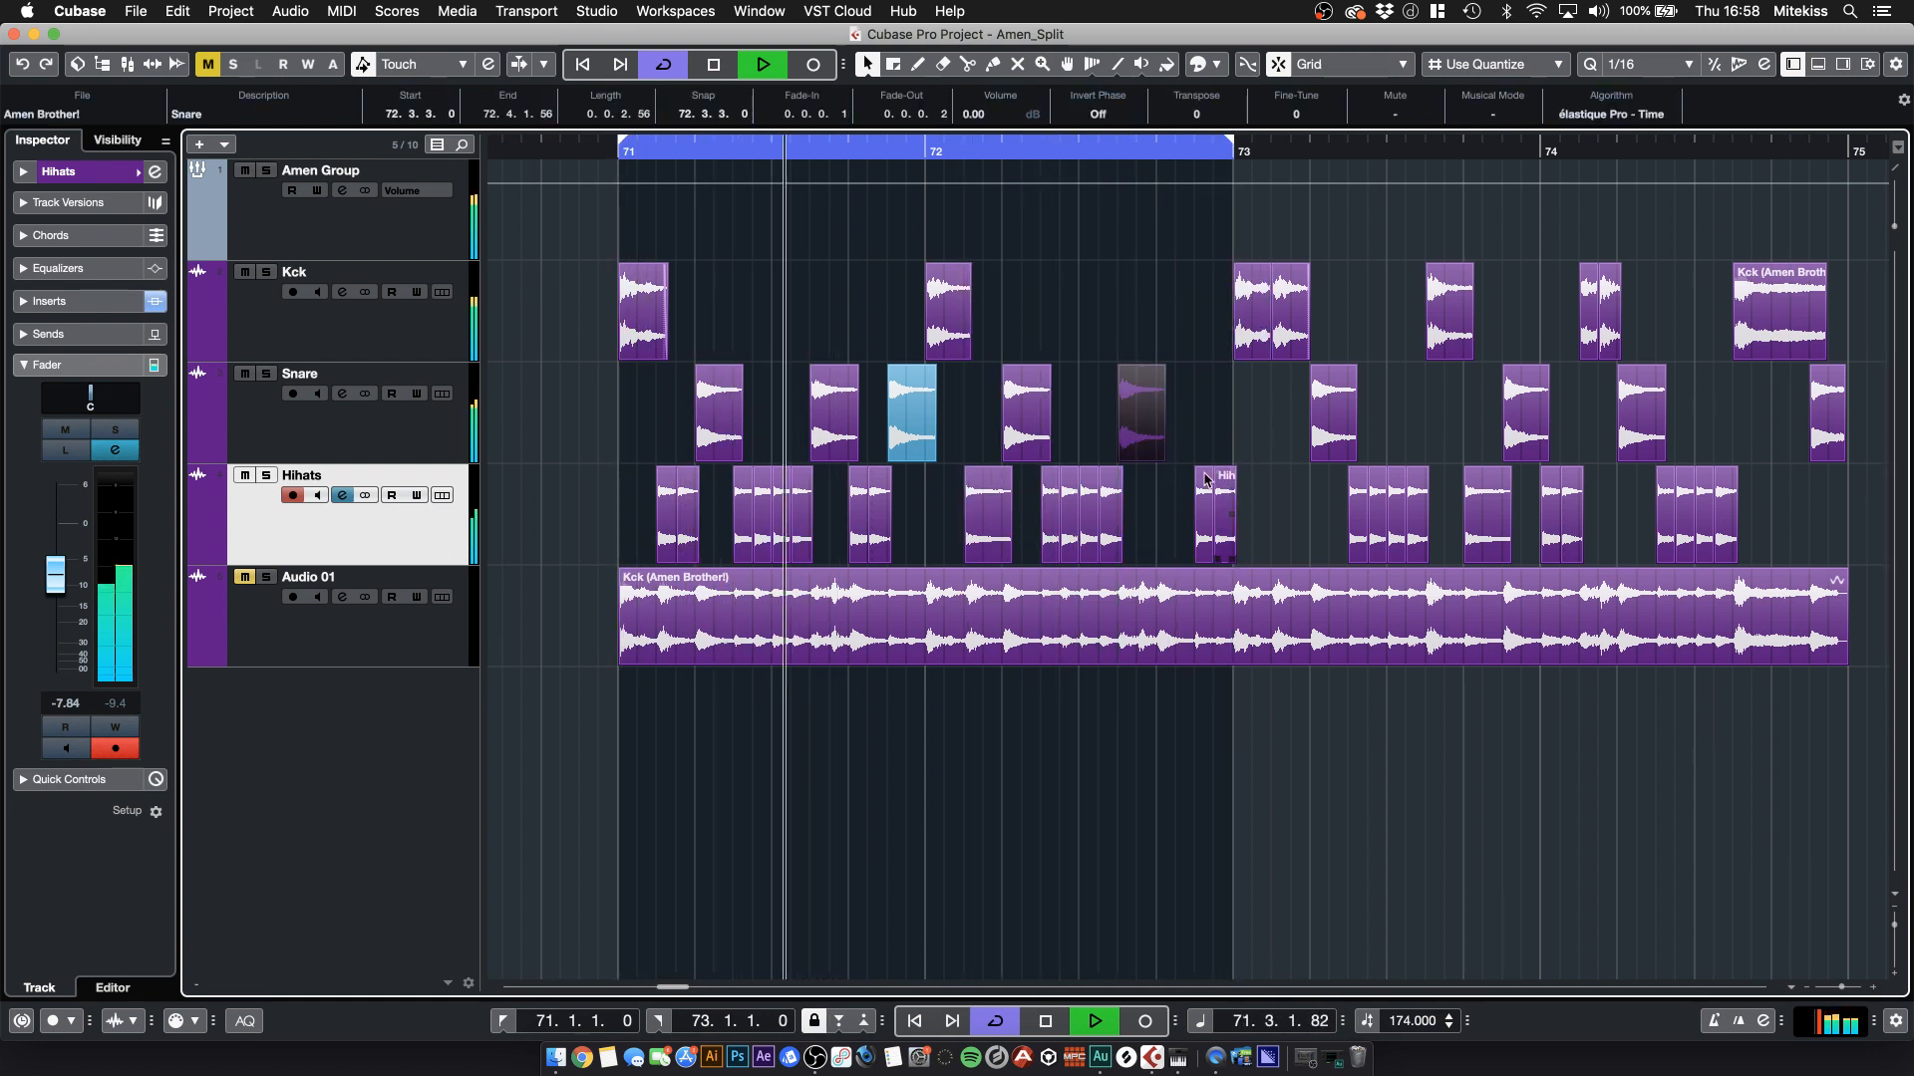
left_click_drag(1067, 514, 1162, 534)
- Transpose the snare at 72.3.3 by -1 semitone and colour it light orange
left_click(1008, 429)
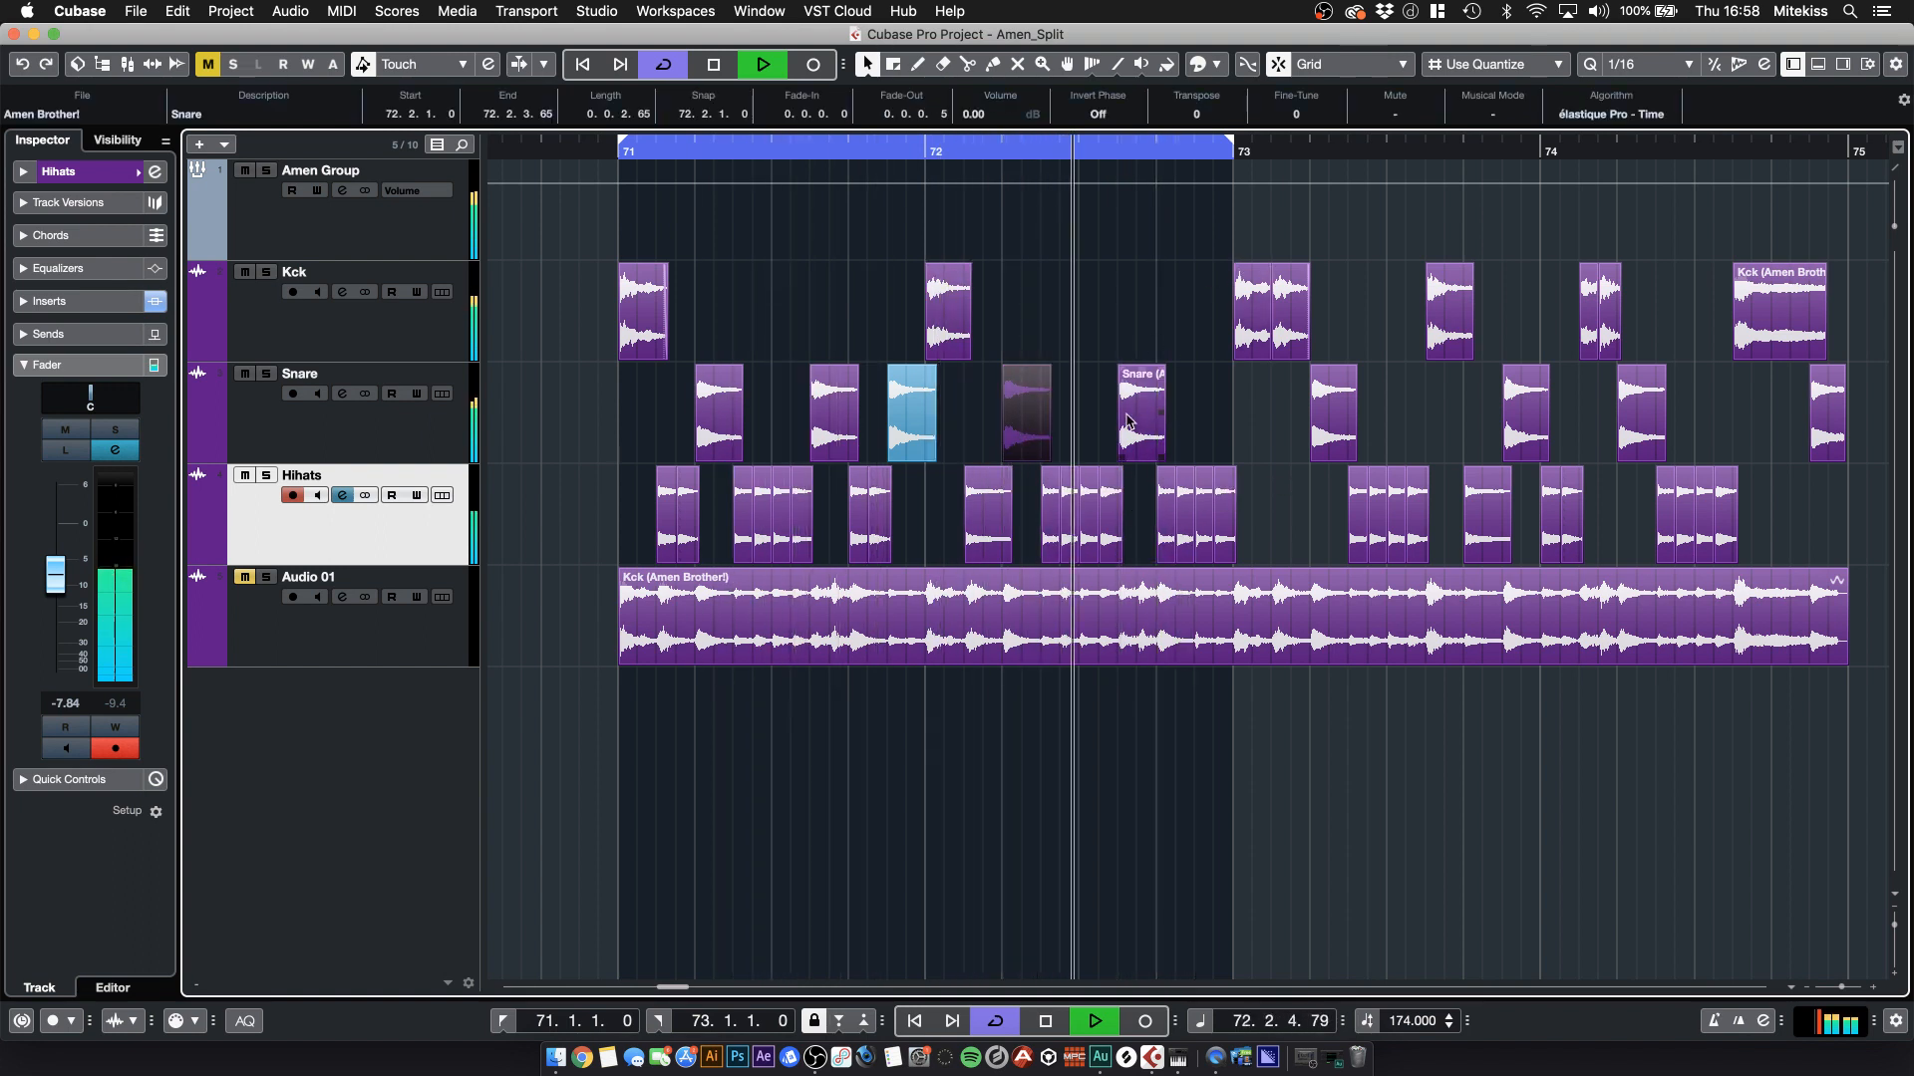
left_click(1141, 414)
key("space")
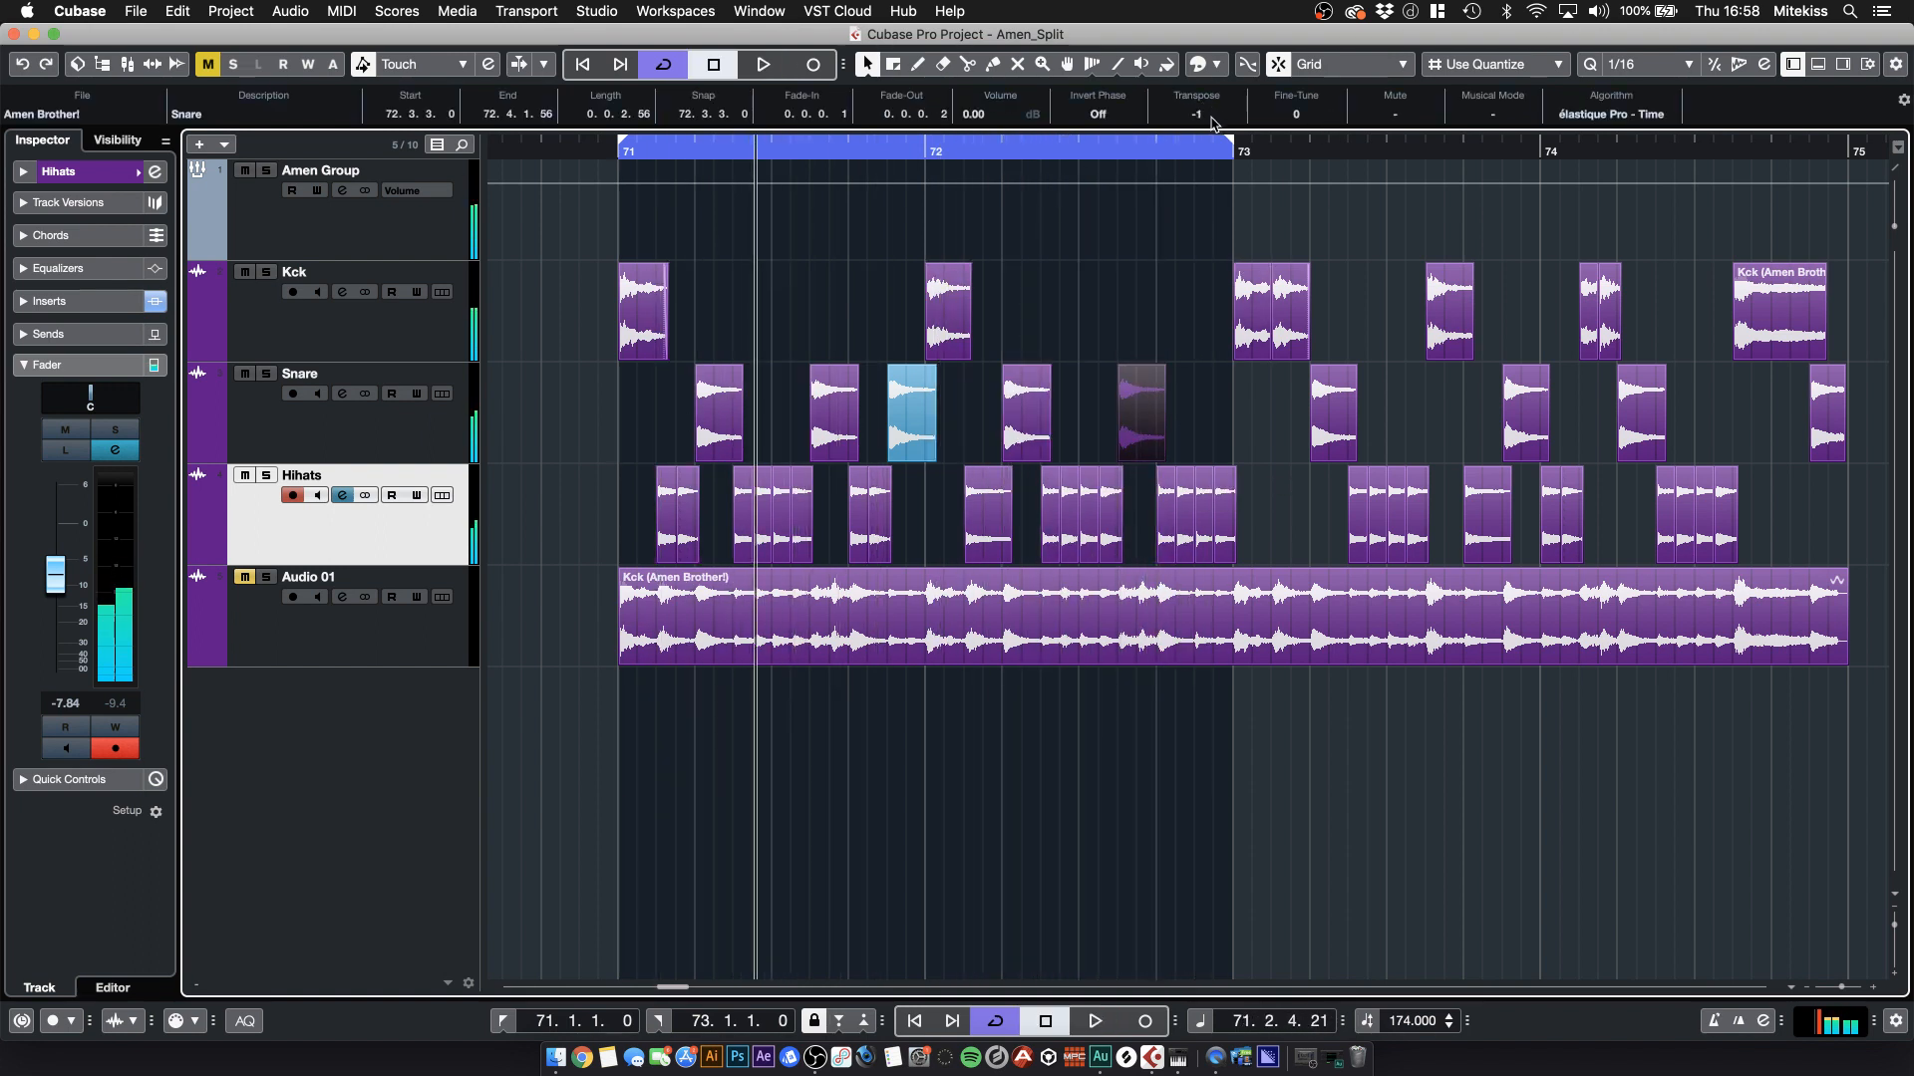
key("space")
left_click(1218, 68)
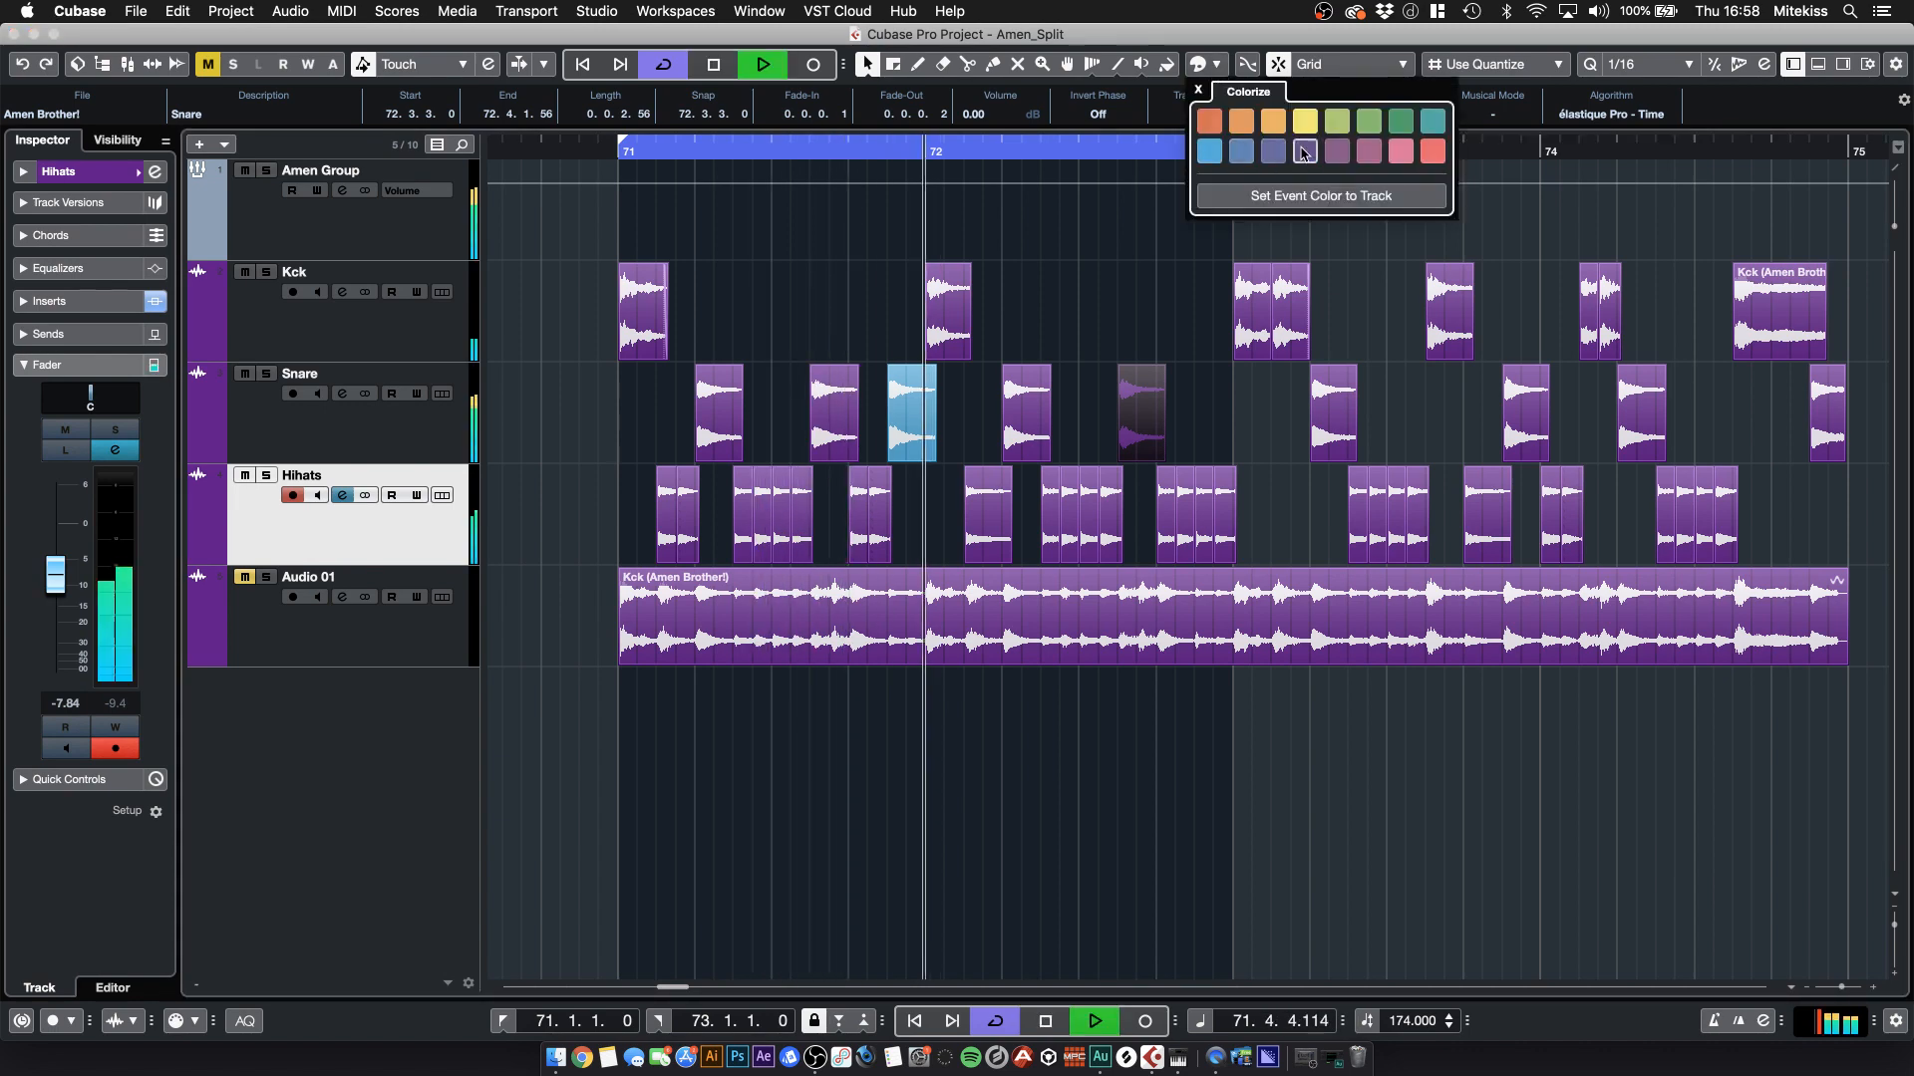
left_click(1273, 121)
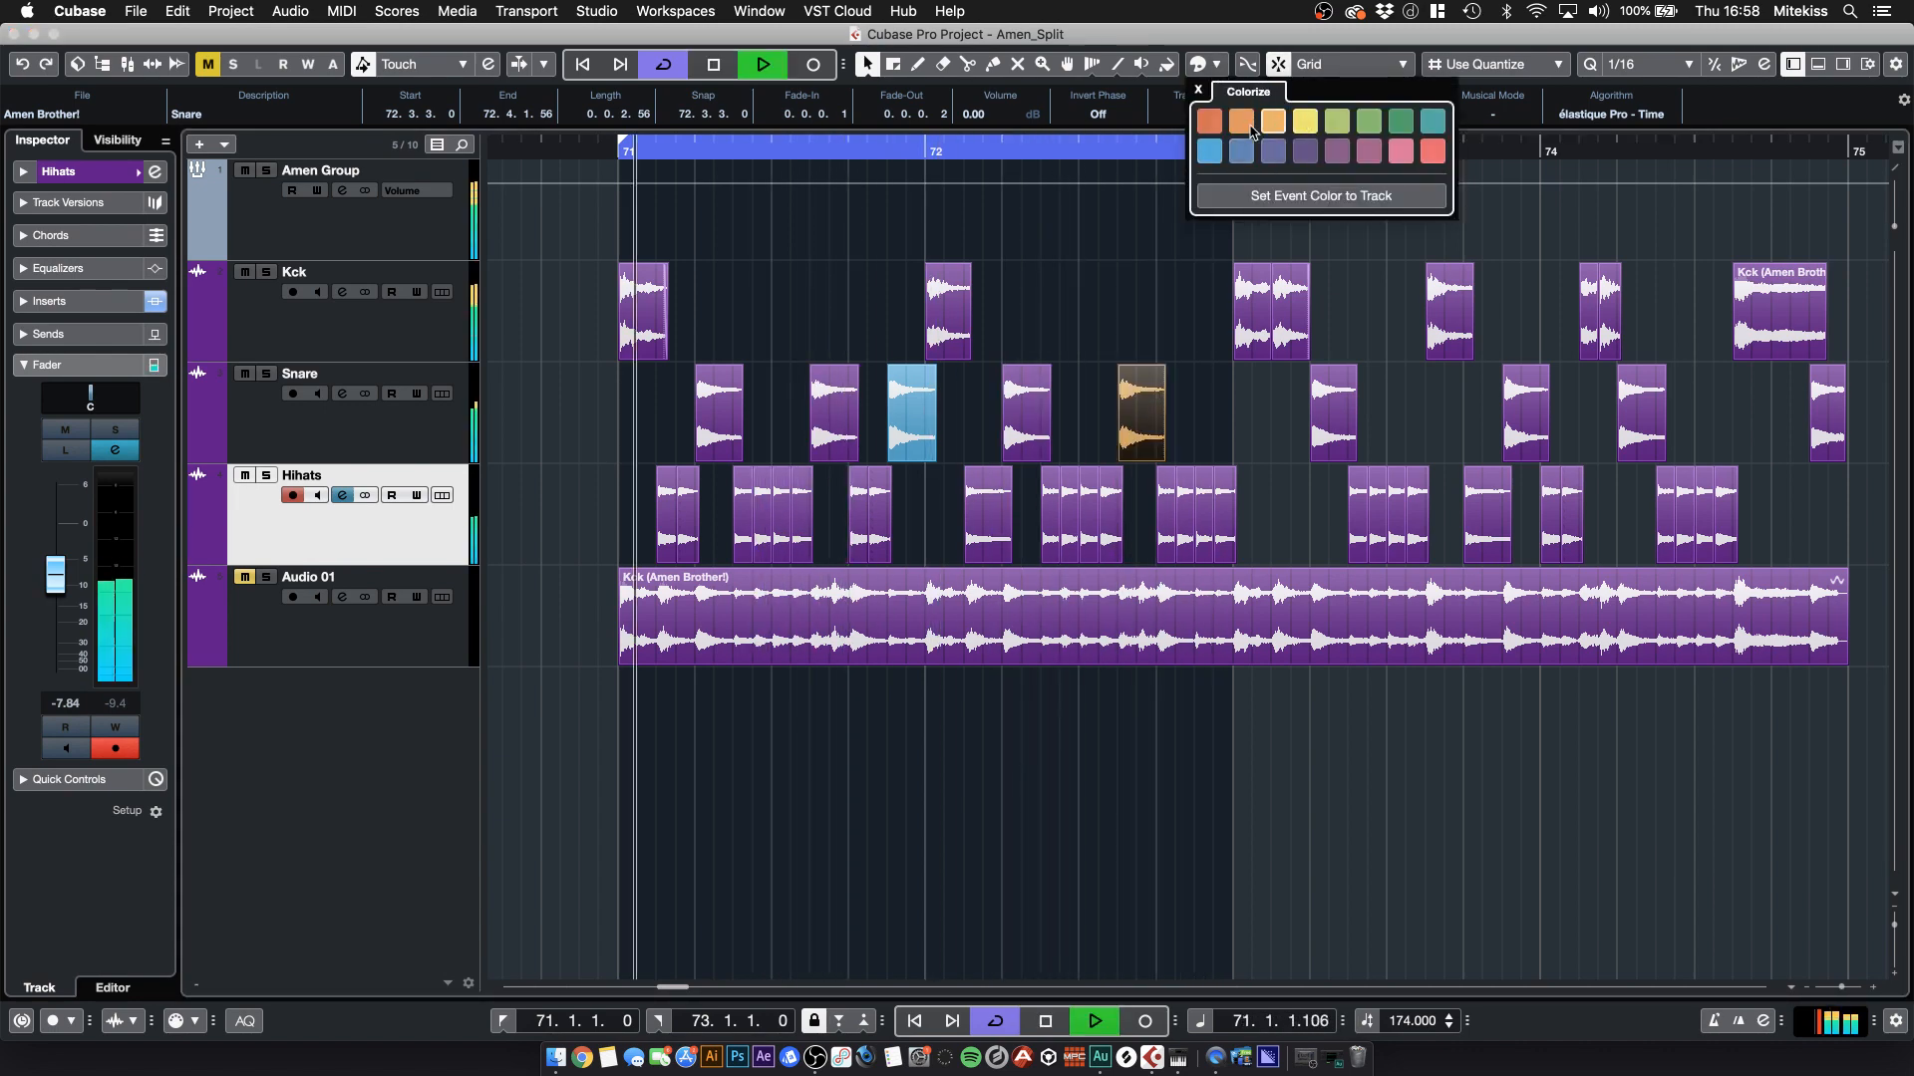
left_click(1123, 290)
- Copy the blue snare to 72.4.3 and delete the hi-hat slices at that position
left_click_drag(912, 411, 1220, 413)
left_click_drag(1261, 528, 1207, 516)
key("Delete")
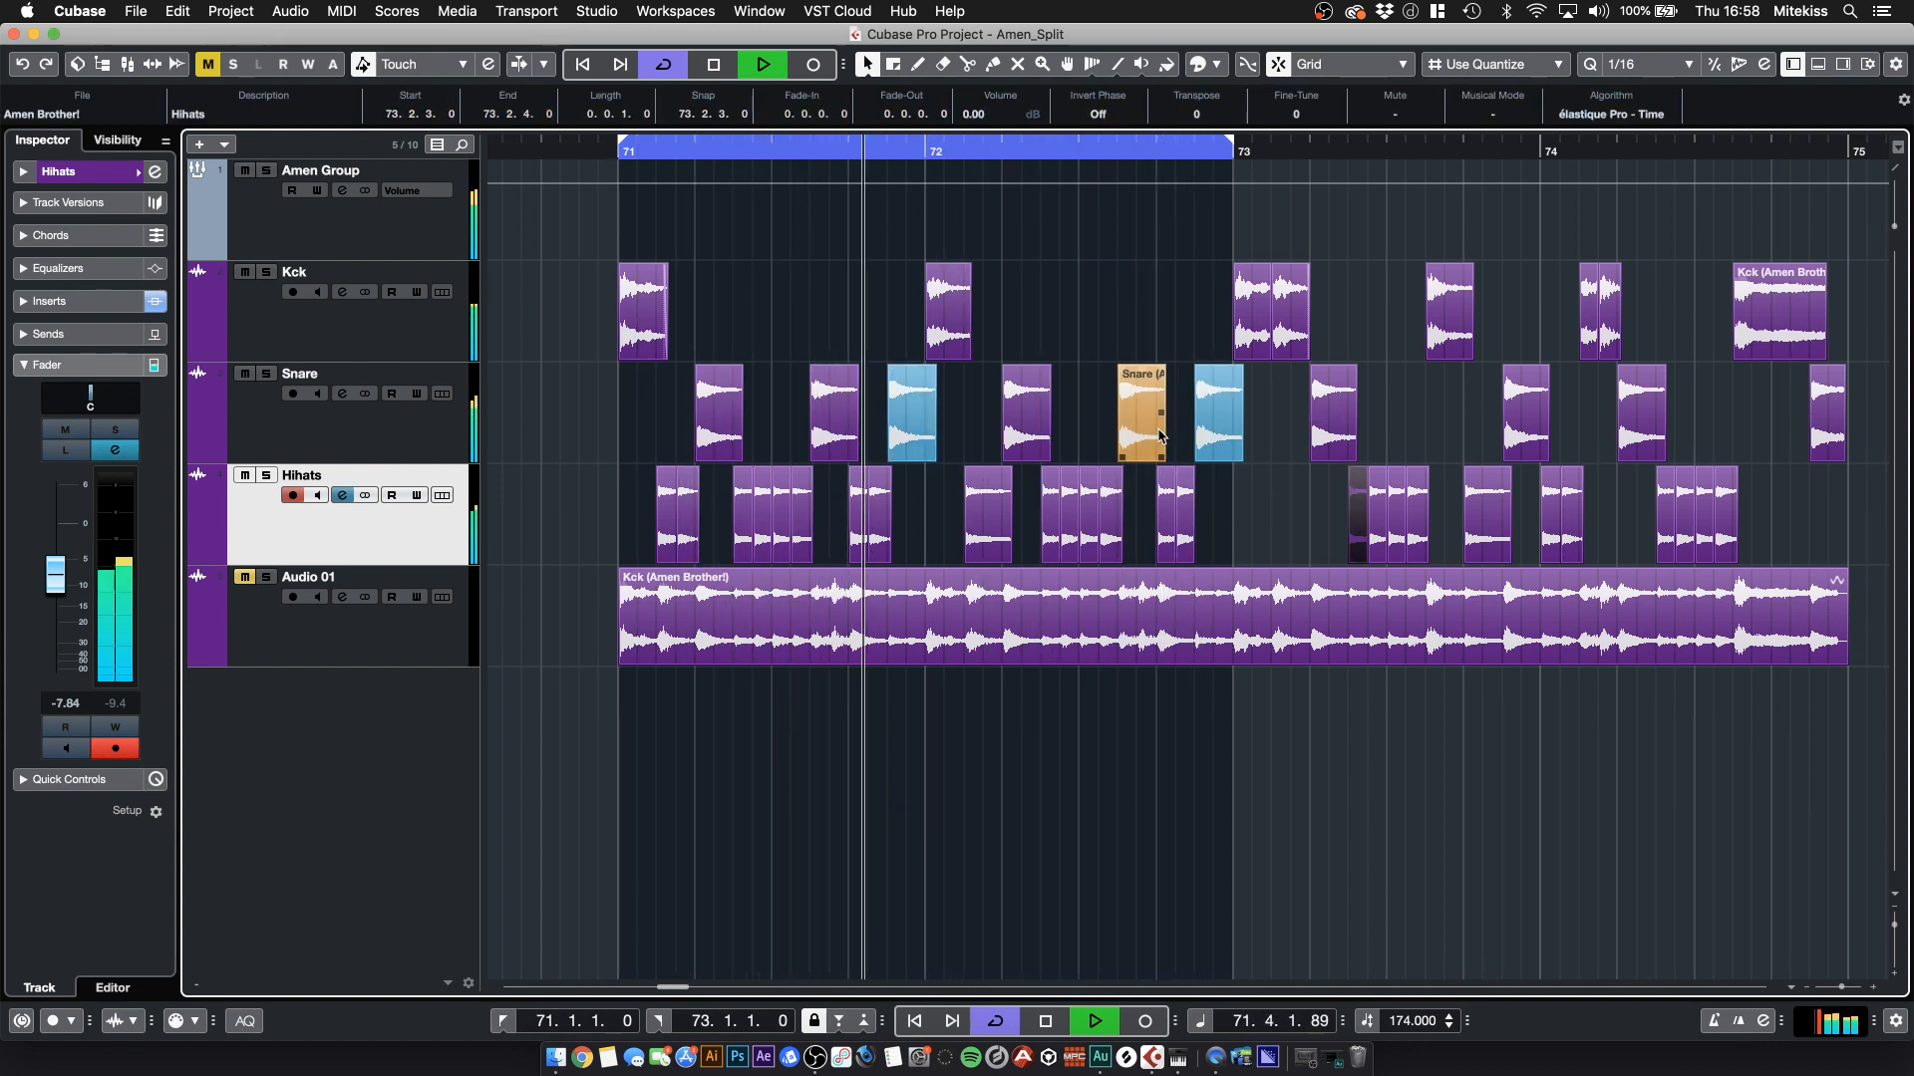
- Replace the blue snare at 72.4.3 with a copy of the purple snare at 72.2.1
left_click(1210, 390)
key("Delete")
left_click_drag(1024, 421, 1217, 415)
left_click(1355, 269)
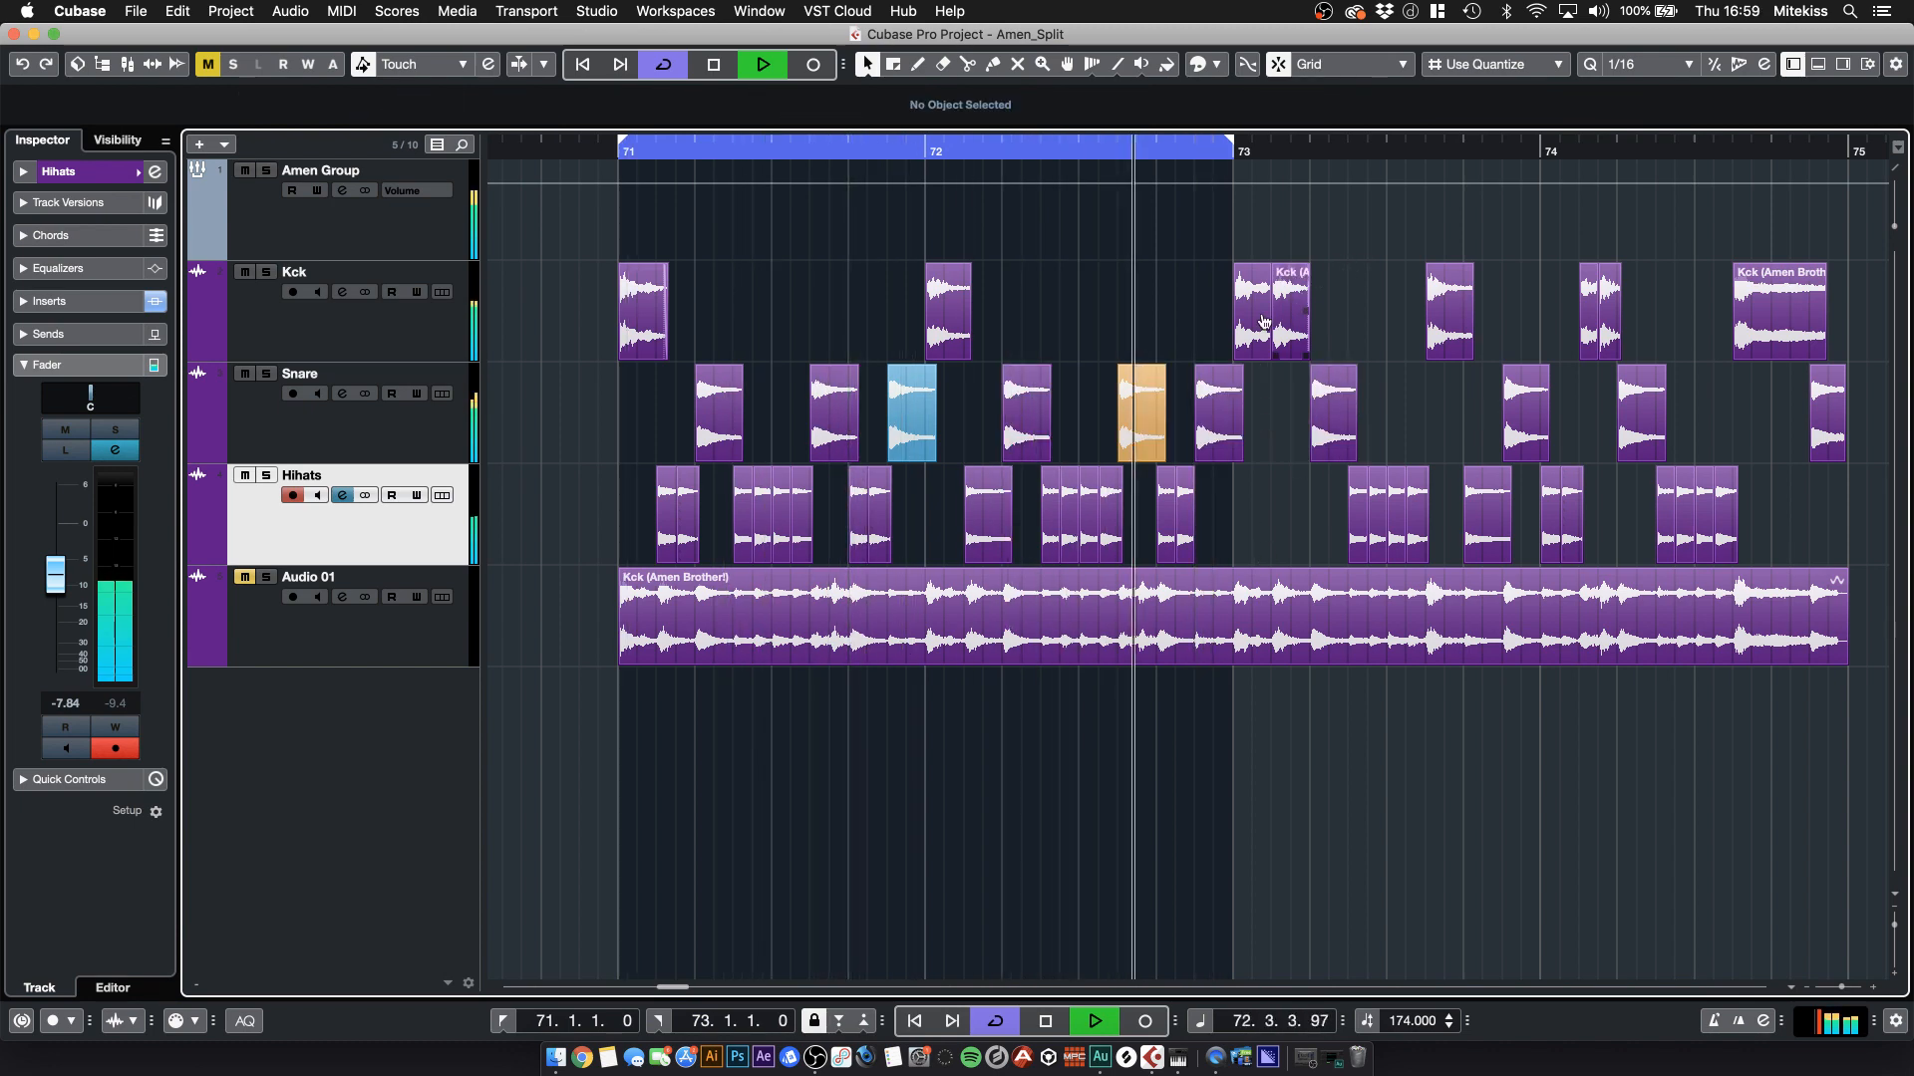
- Replace the kick pair at 73.1.1 with a copy of the long kick from 74.3.3, and extend the loop to bar 75
left_click_drag(1356, 269, 1241, 333)
key("Delete")
left_click_drag(1764, 332, 1267, 333)
left_click(1342, 196)
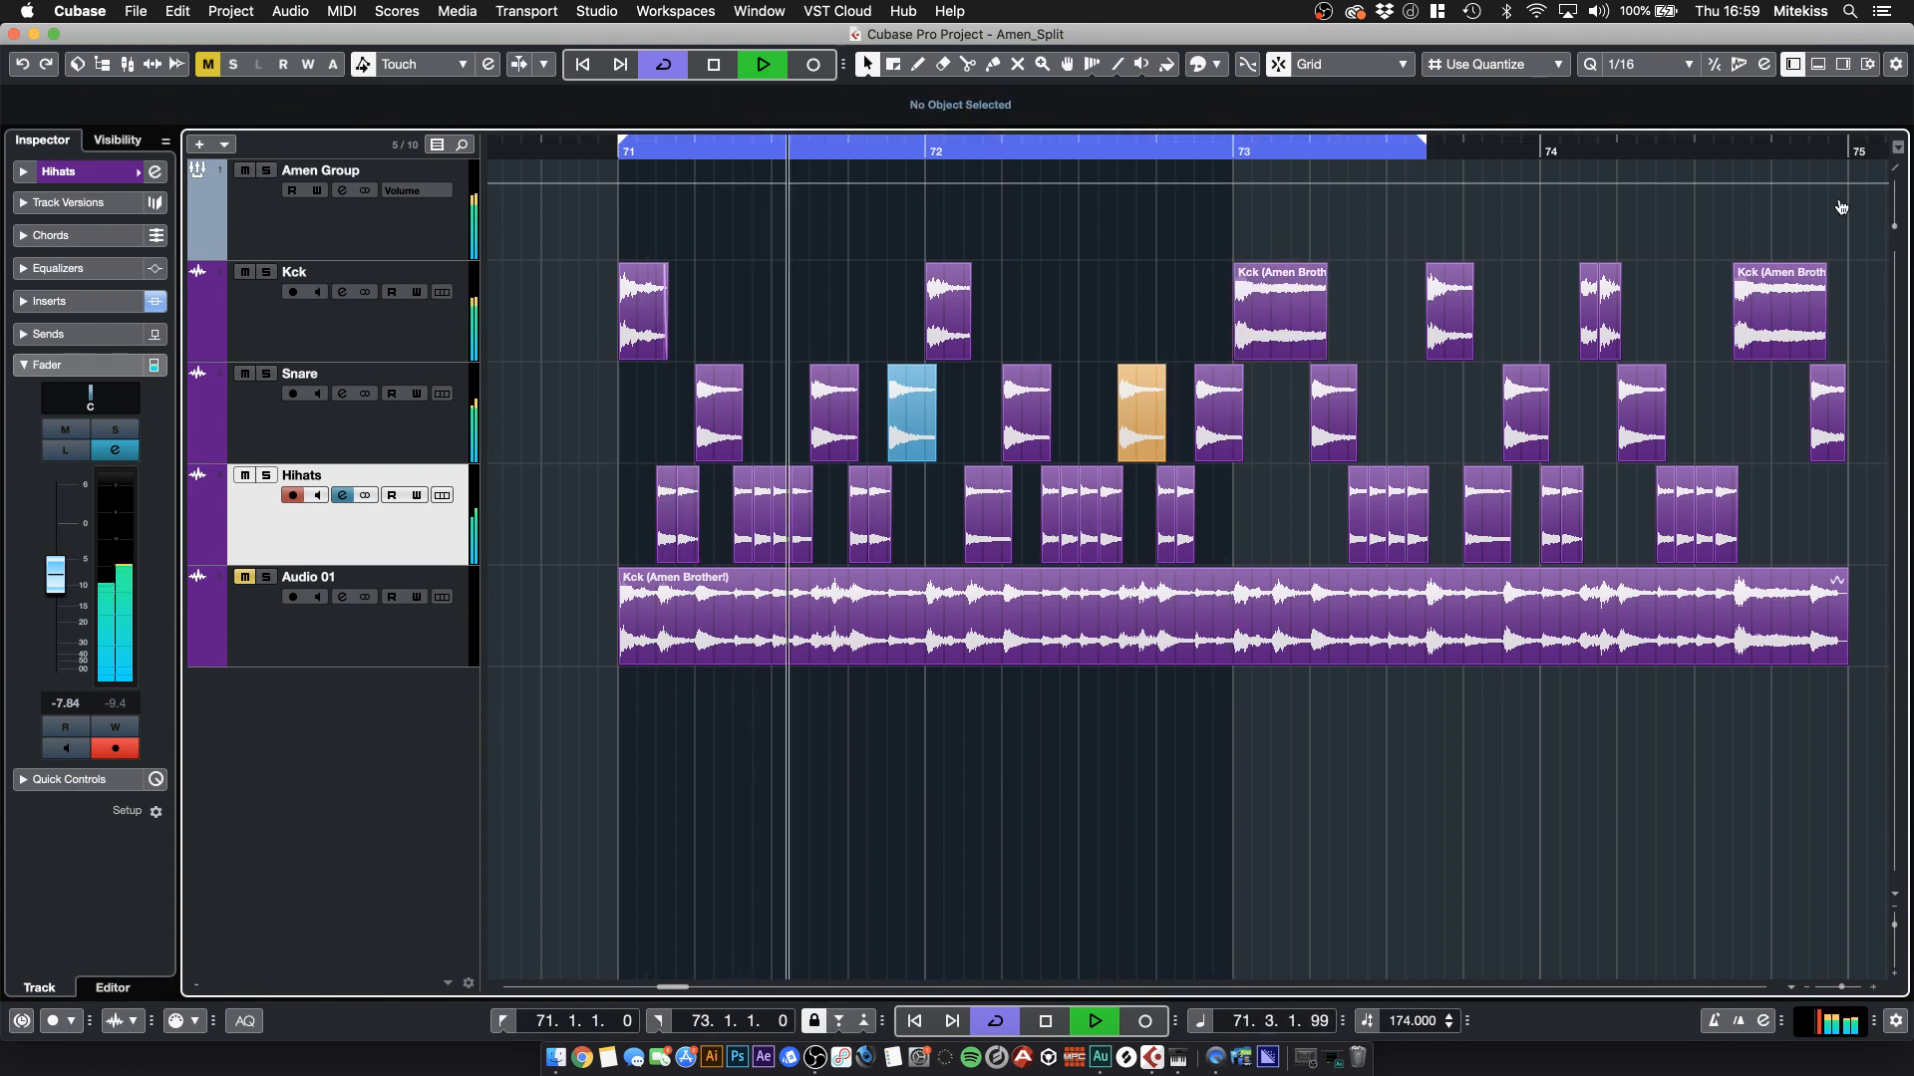
left_click_drag(1241, 133, 1848, 140)
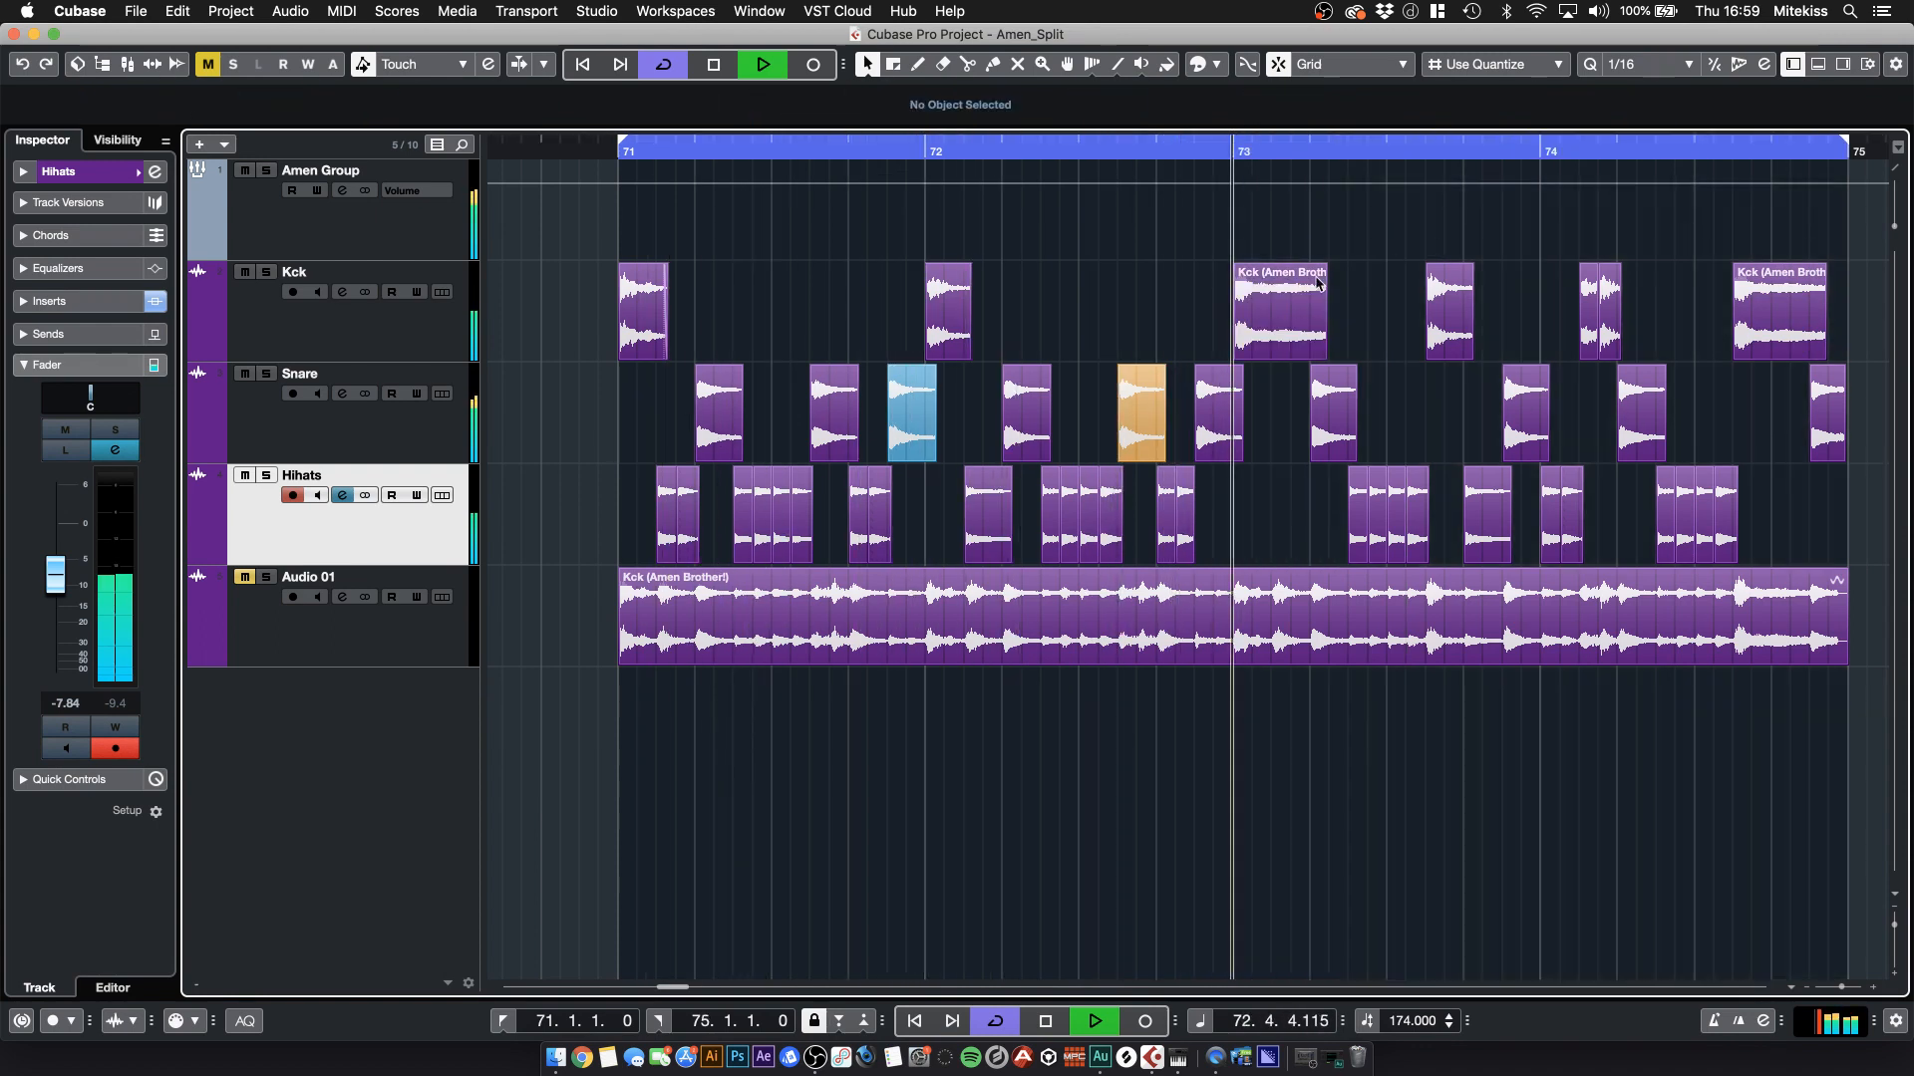
- Transpose the snare at 73.2.1 up 2 semitones and colour it blue
left_click(1333, 414)
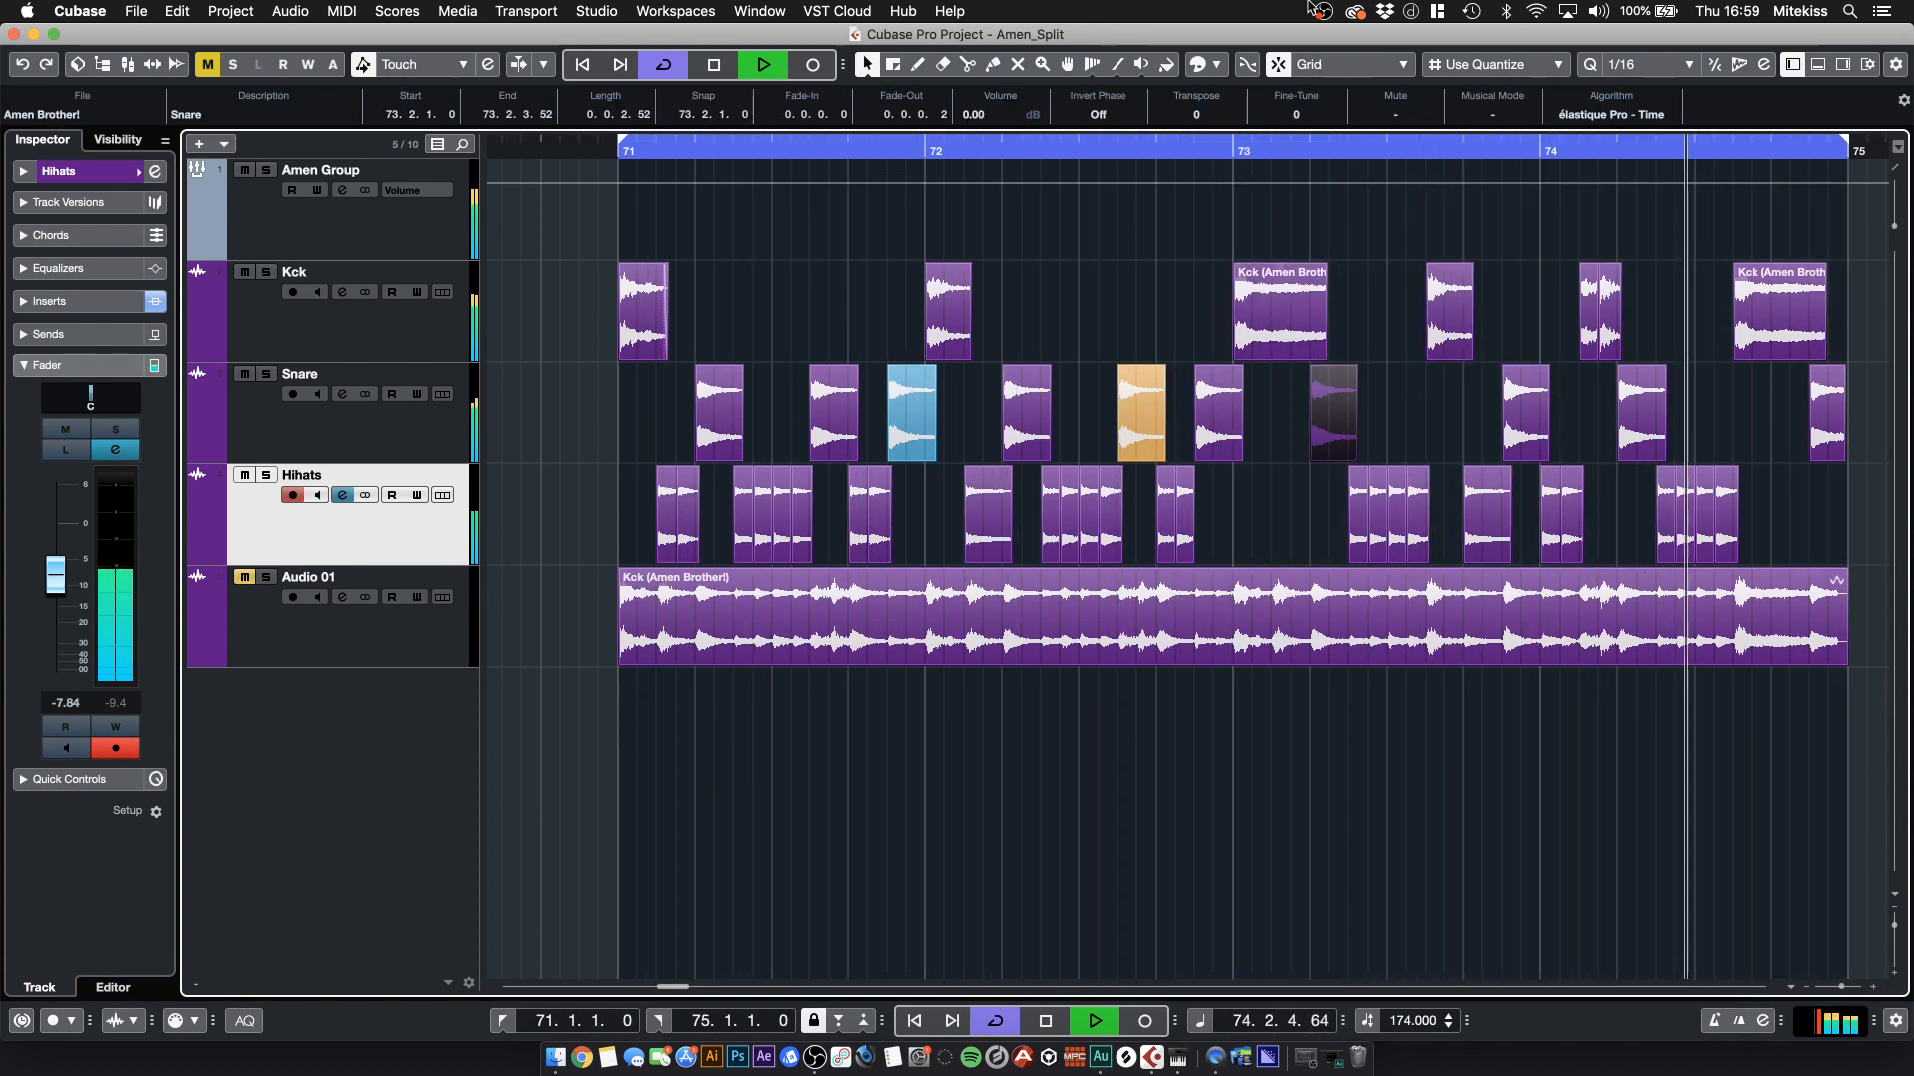
left_click(1201, 64)
left_click(1128, 231)
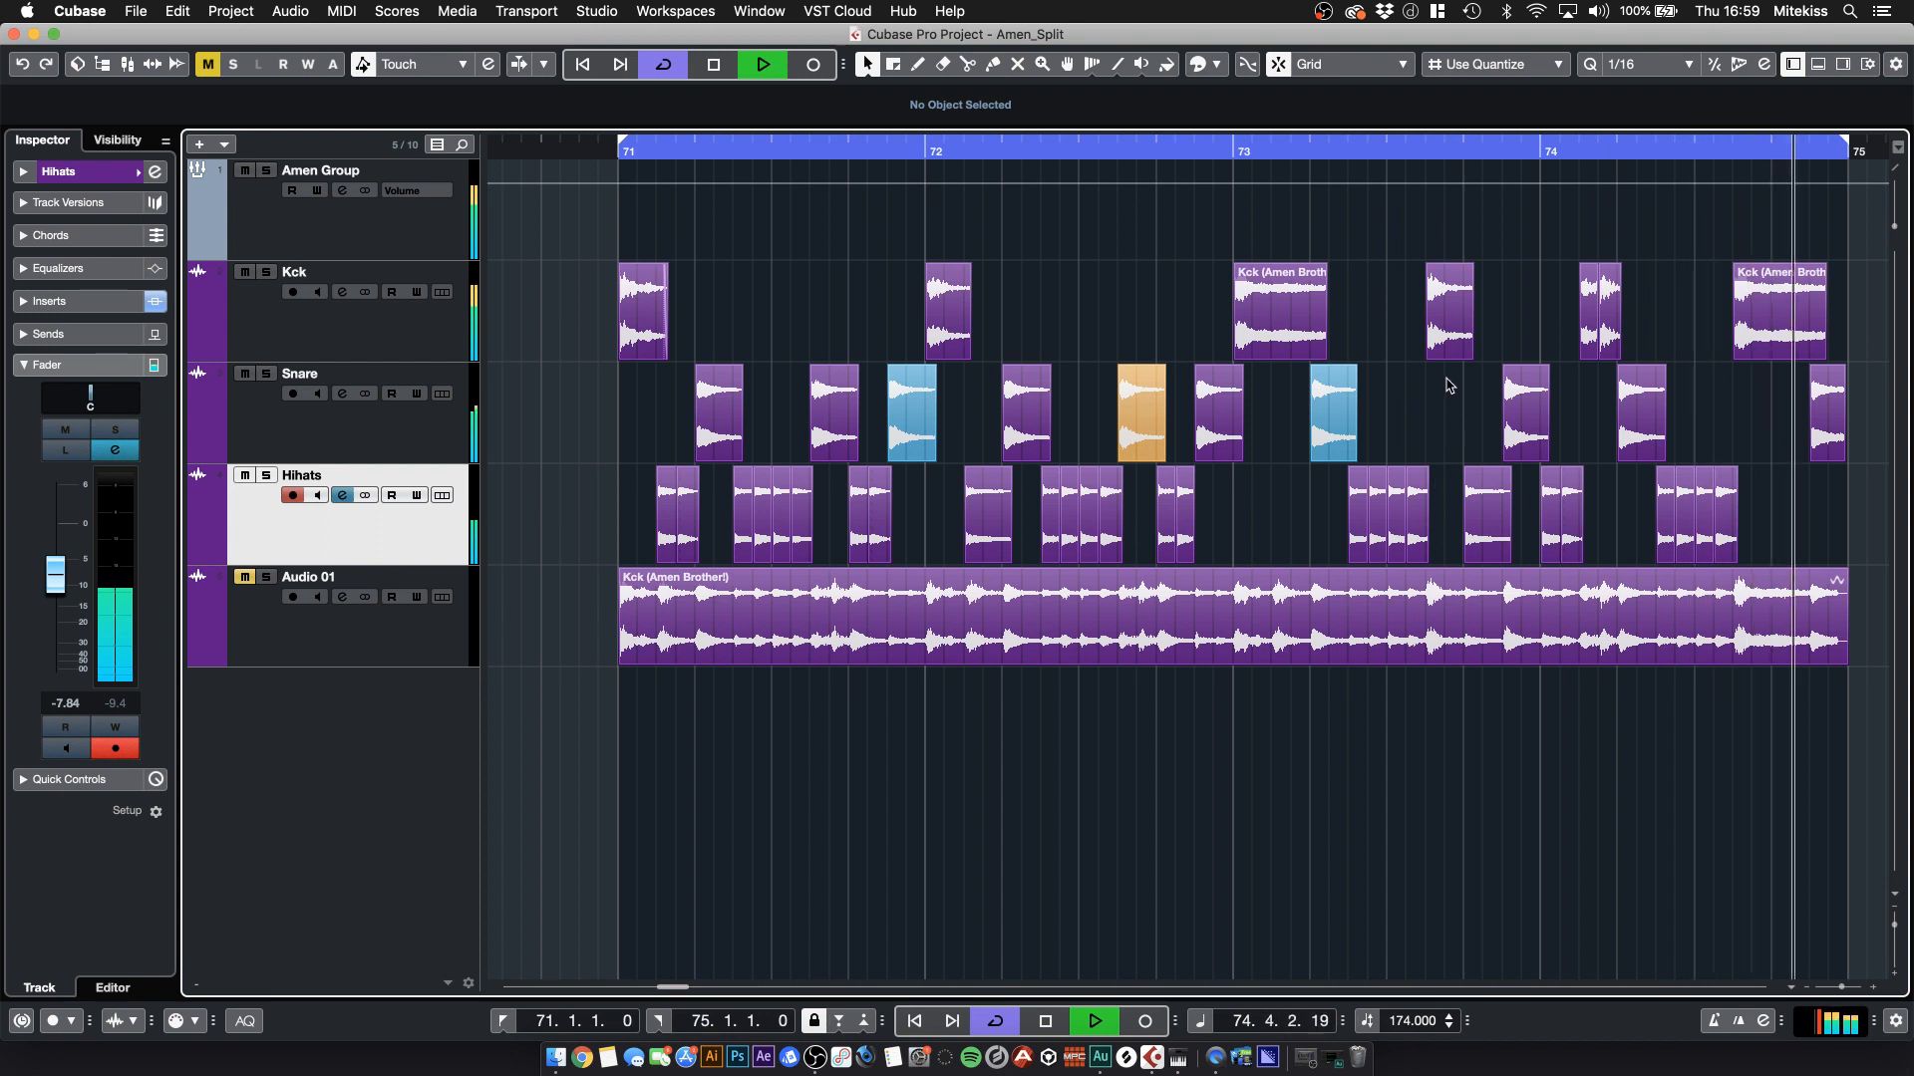
- Swap the long kick and the blue snare so the snare starts at 73.1.1 and the kick at 73.2.1
left_click(1282, 330)
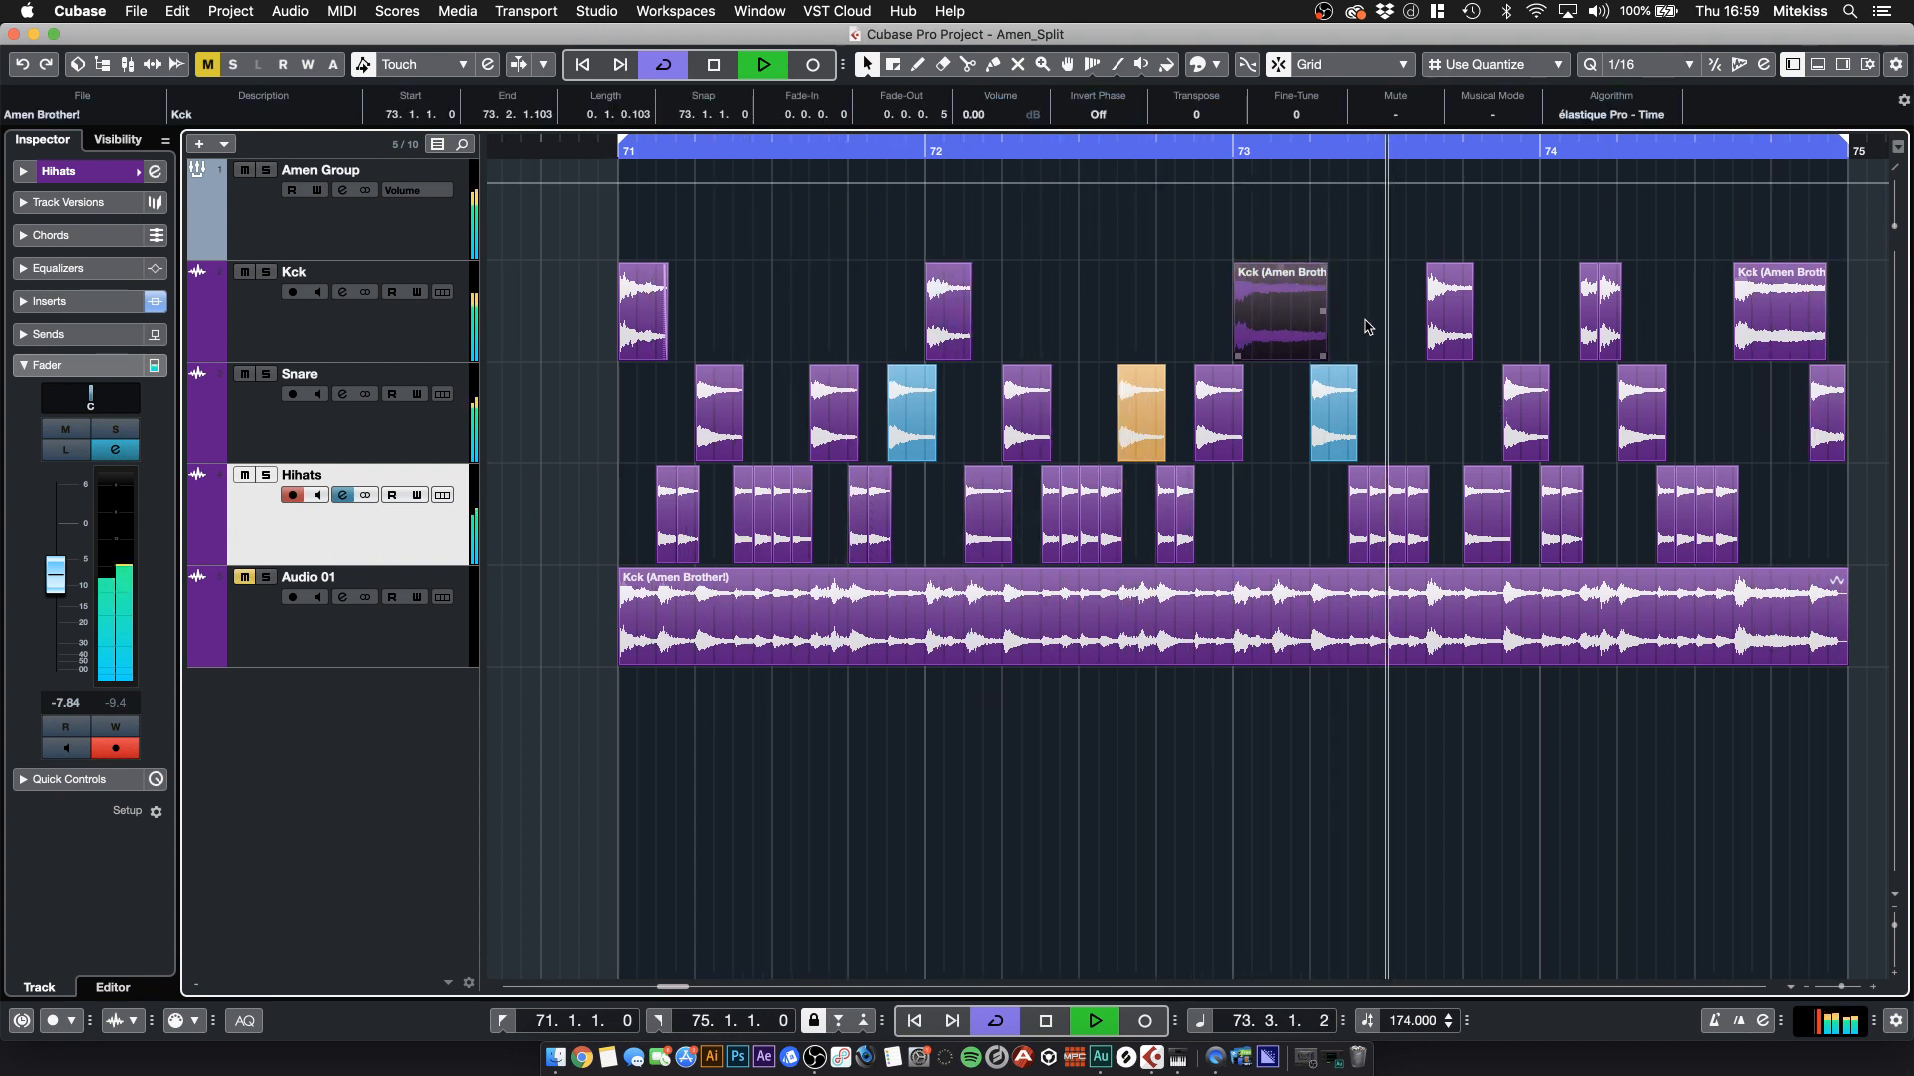
left_click_drag(1368, 327, 1369, 321)
left_click_drag(1318, 432, 1240, 428)
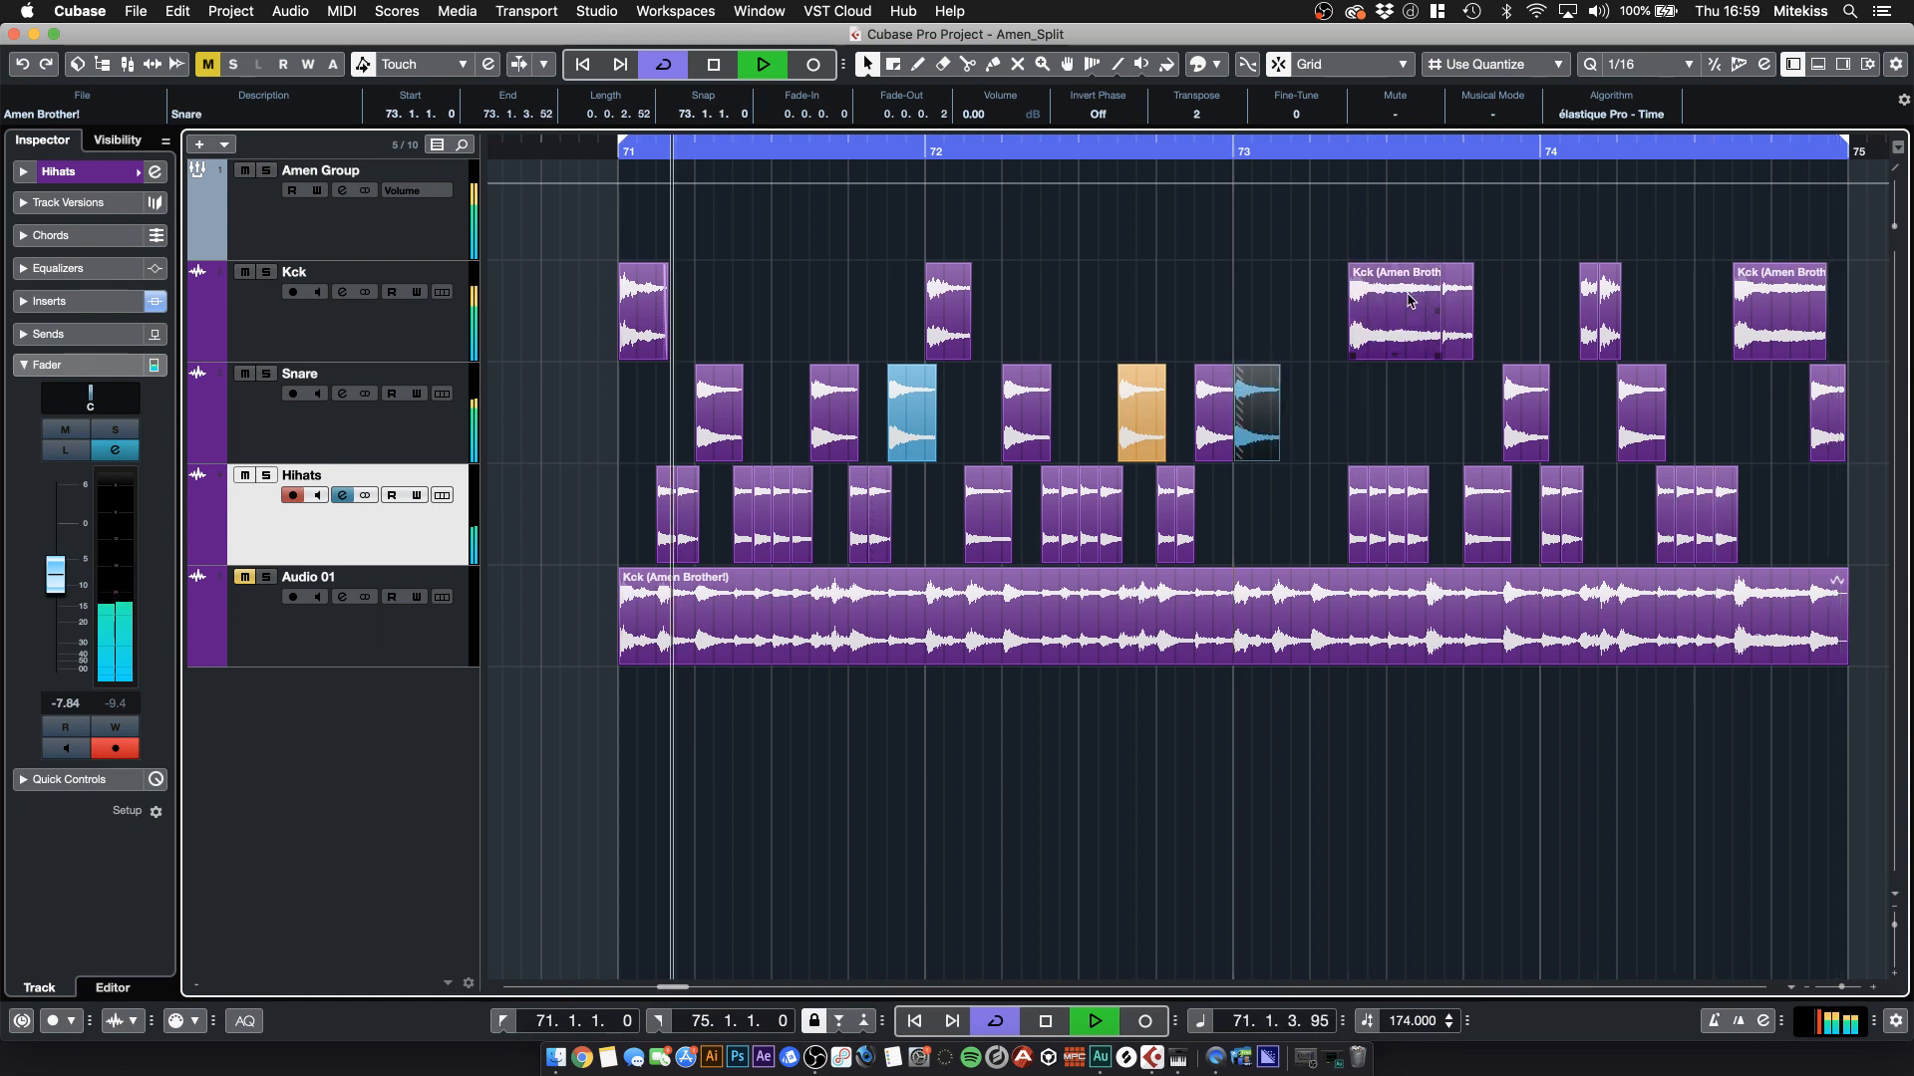
left_click_drag(1408, 299, 1371, 304)
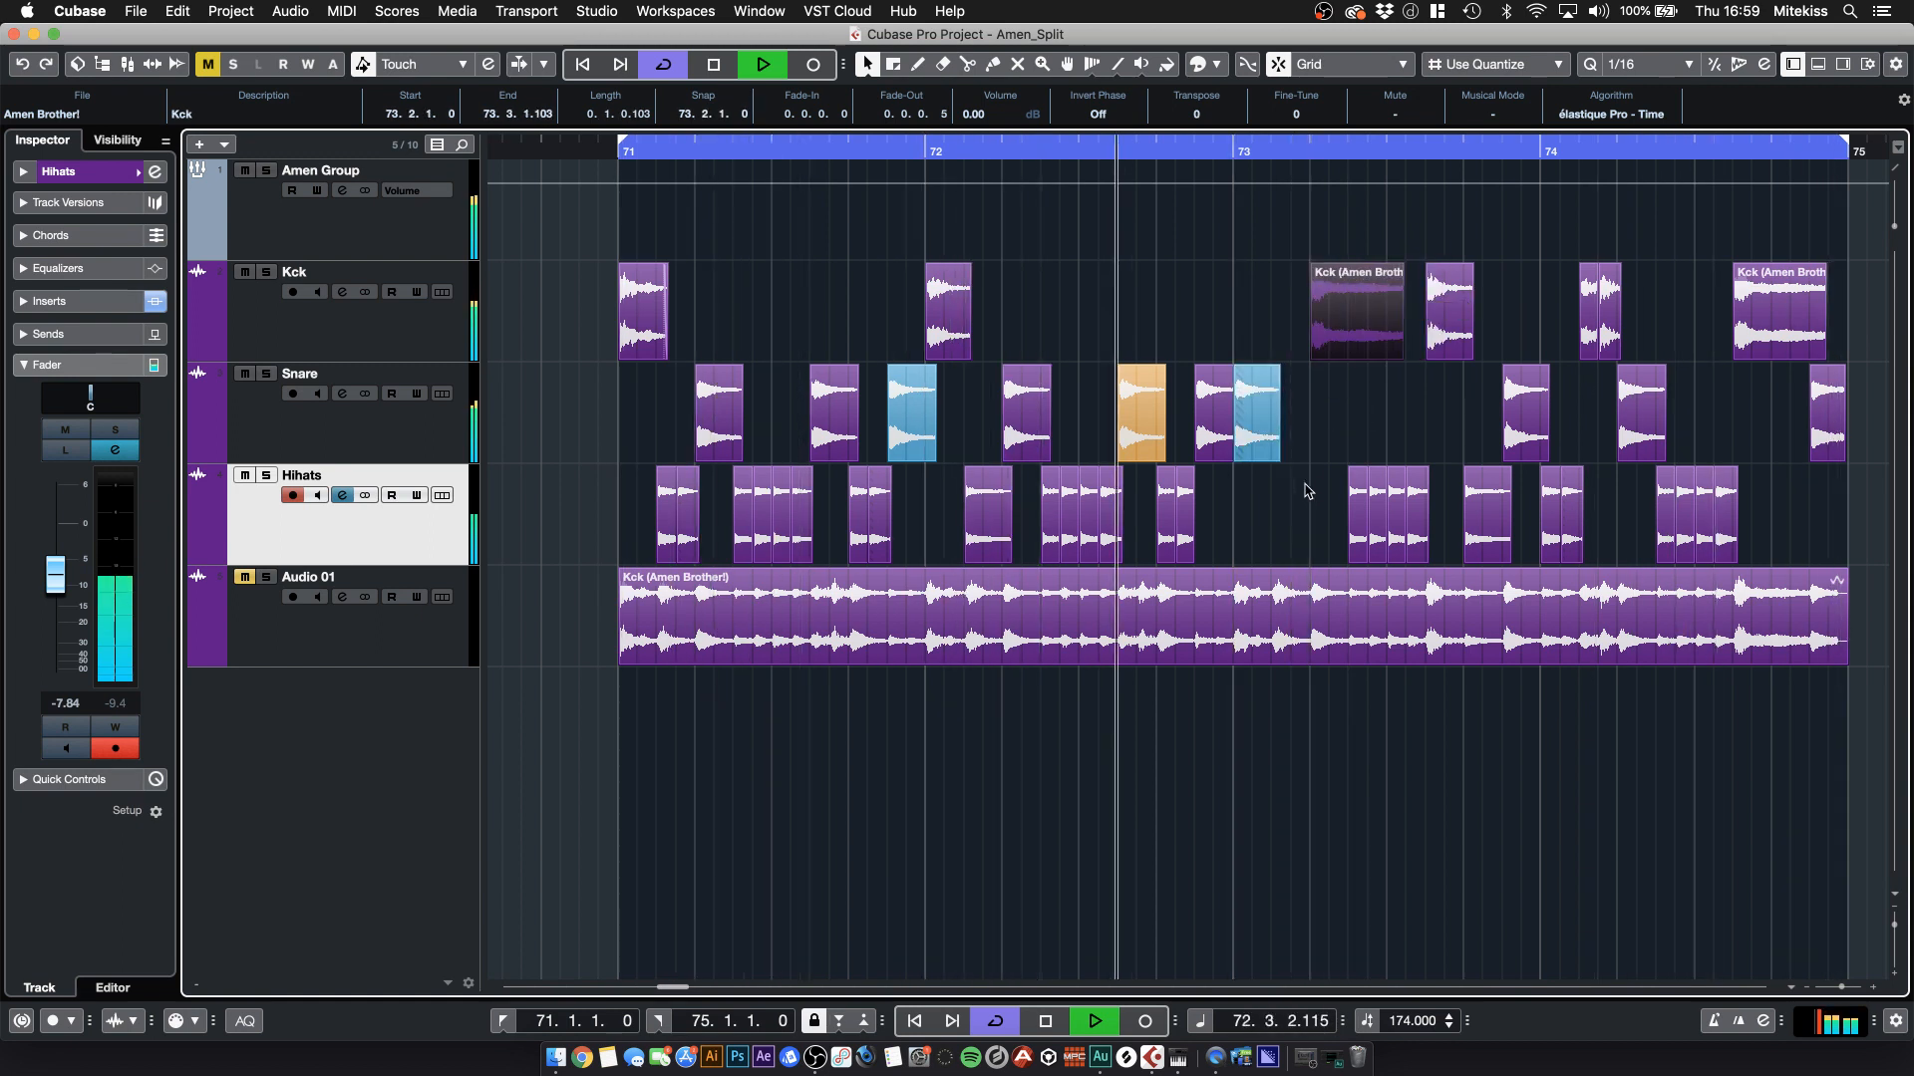
left_click(1306, 491)
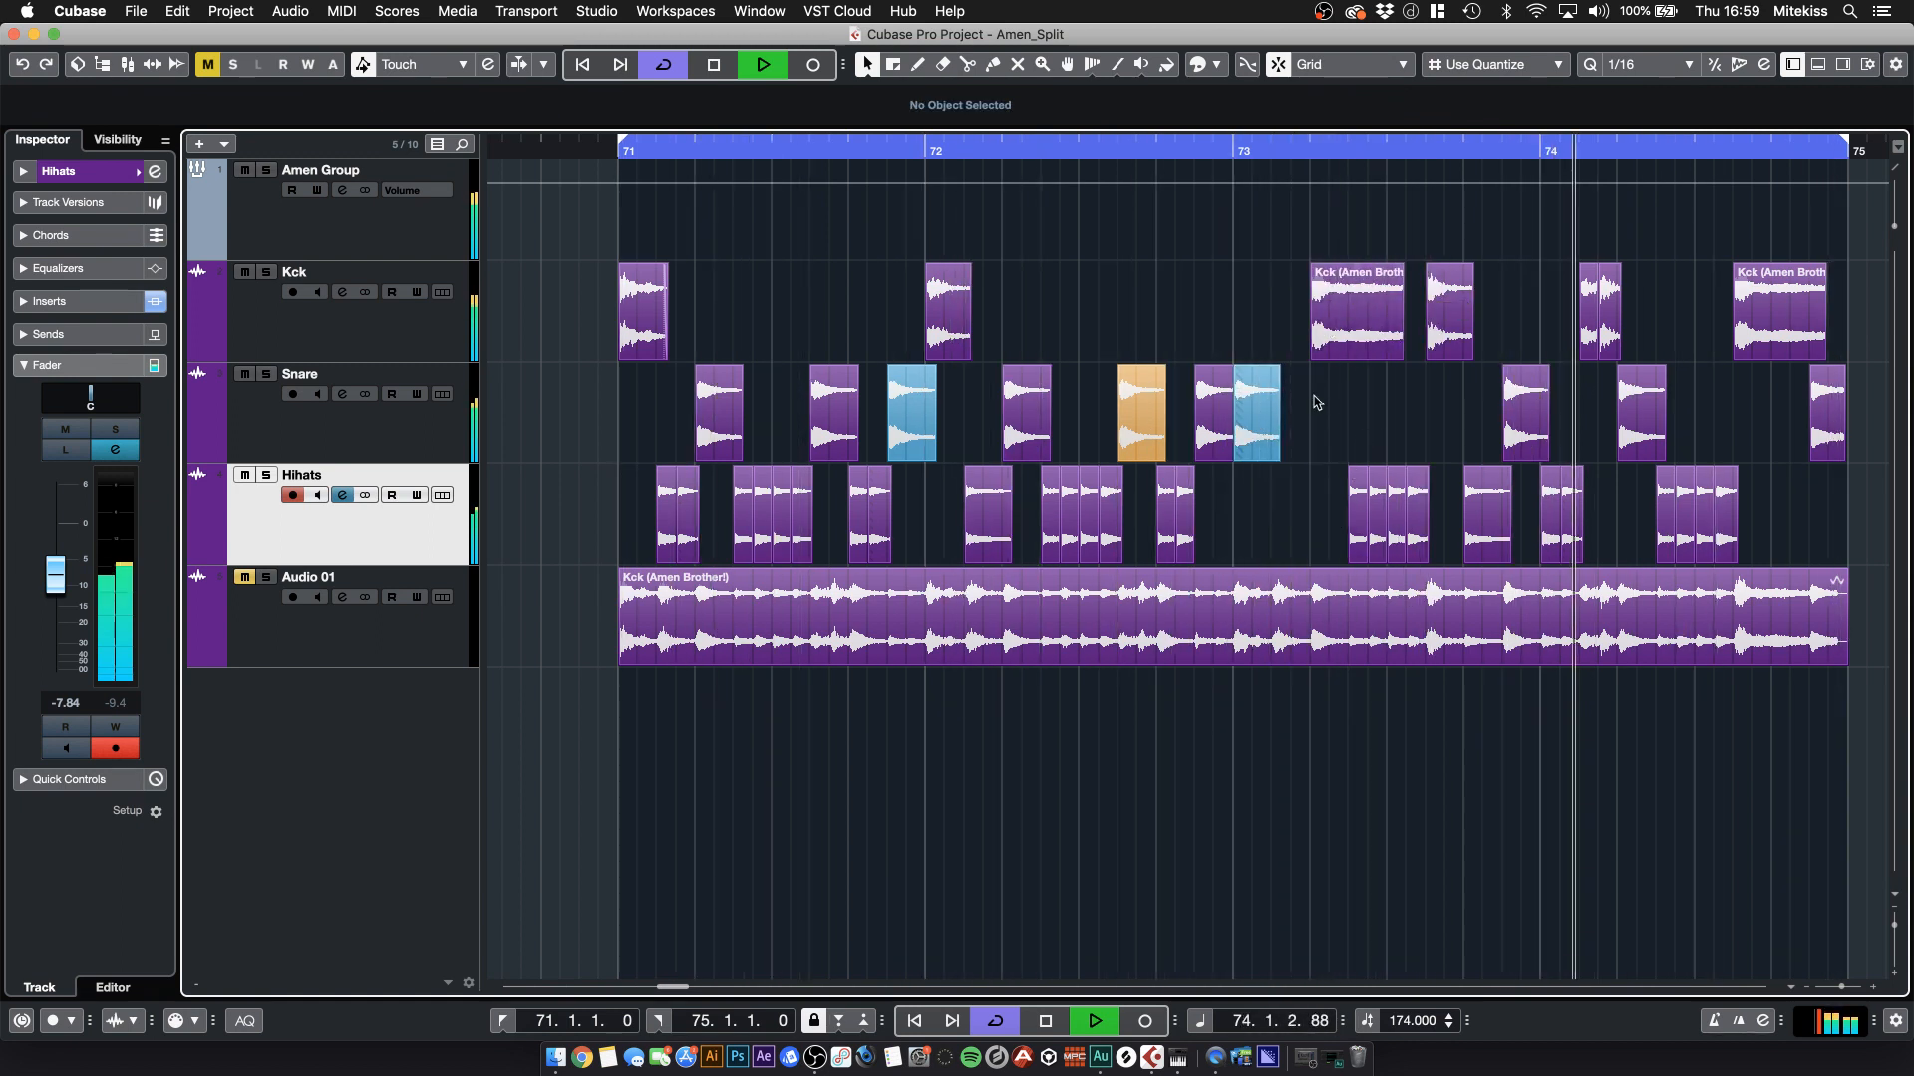
- Copy the pair of hi-hat slices from 73.2.3 to 73.1.3
left_click(1367, 506)
left_click_drag(1367, 503, 1290, 512)
left_click(1376, 436)
- Move the snare at 73.4.3 to 73.3.1, and delete the hi-hat slices at 73.3.1 and the kick at 73.3.3
left_click_drag(1527, 420, 1411, 444)
left_click(1396, 510)
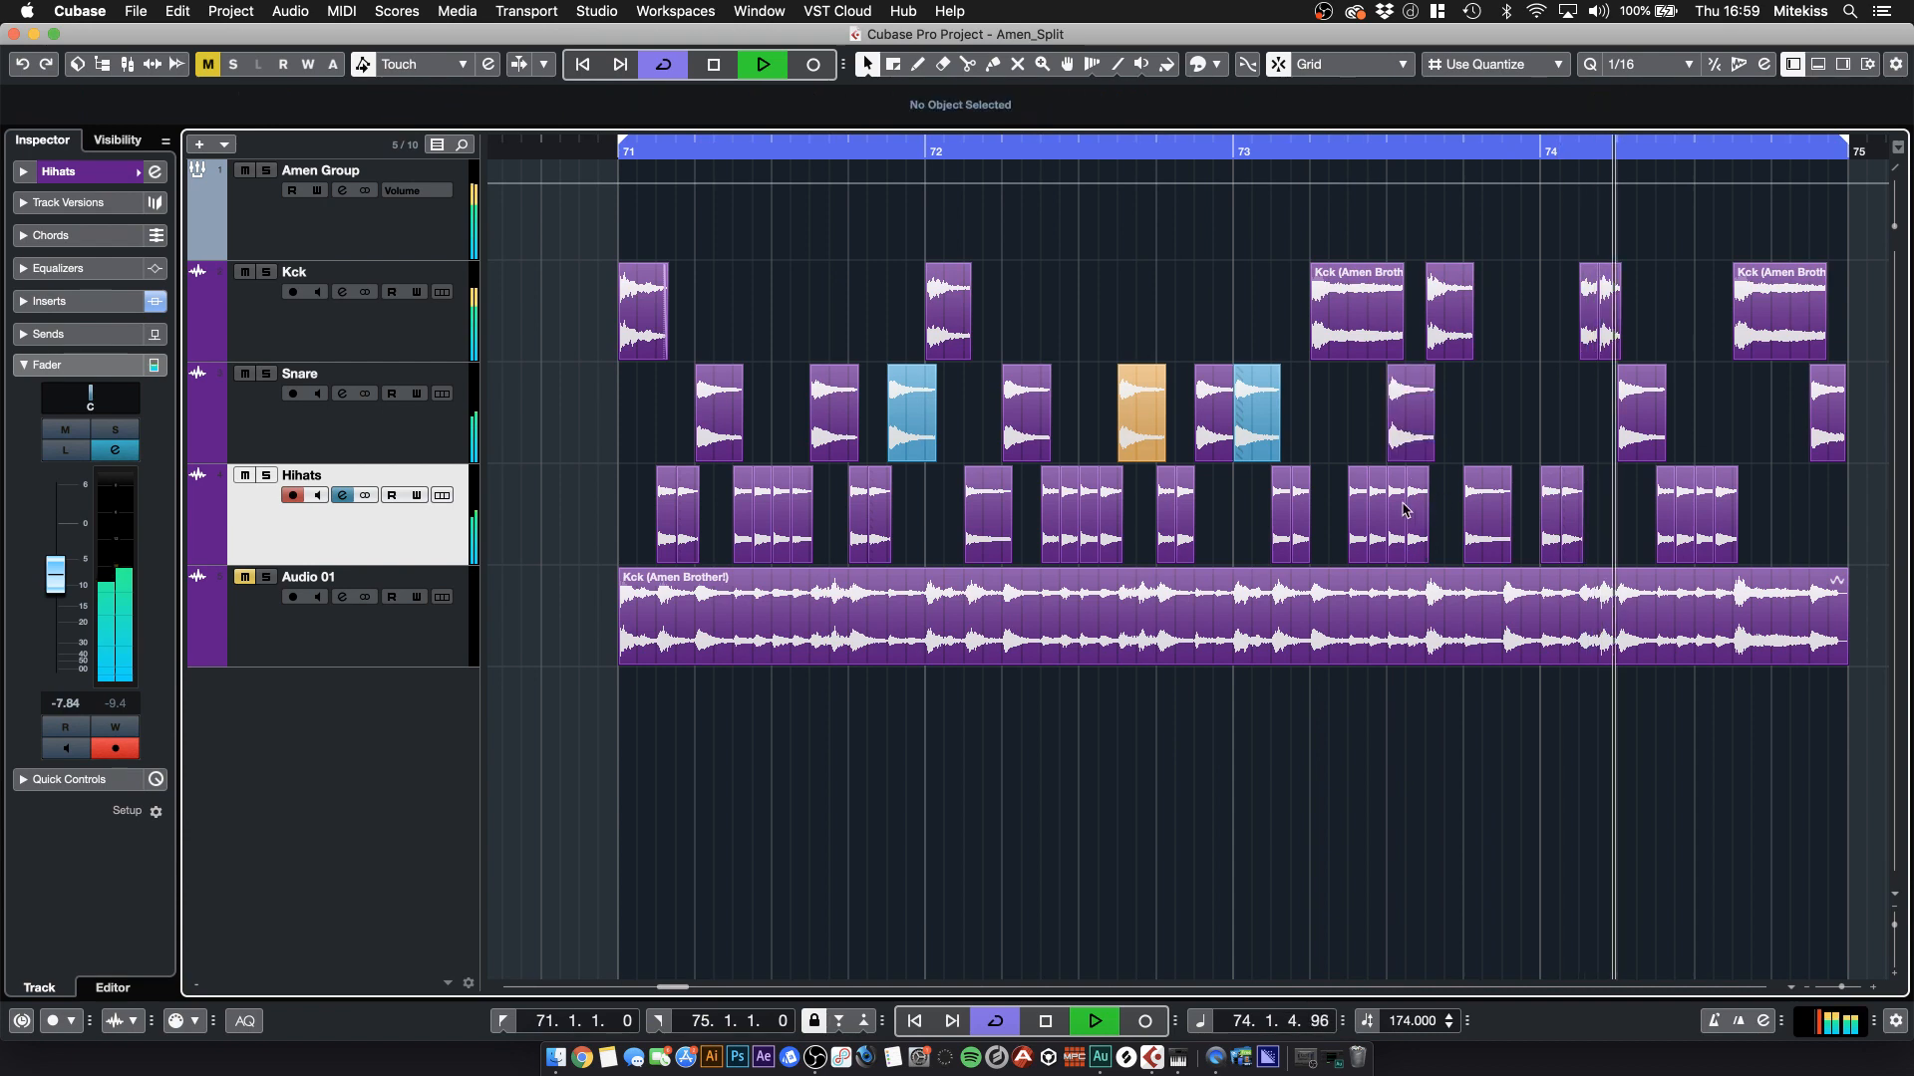
key("Delete")
left_click(1484, 502)
left_click(1488, 329)
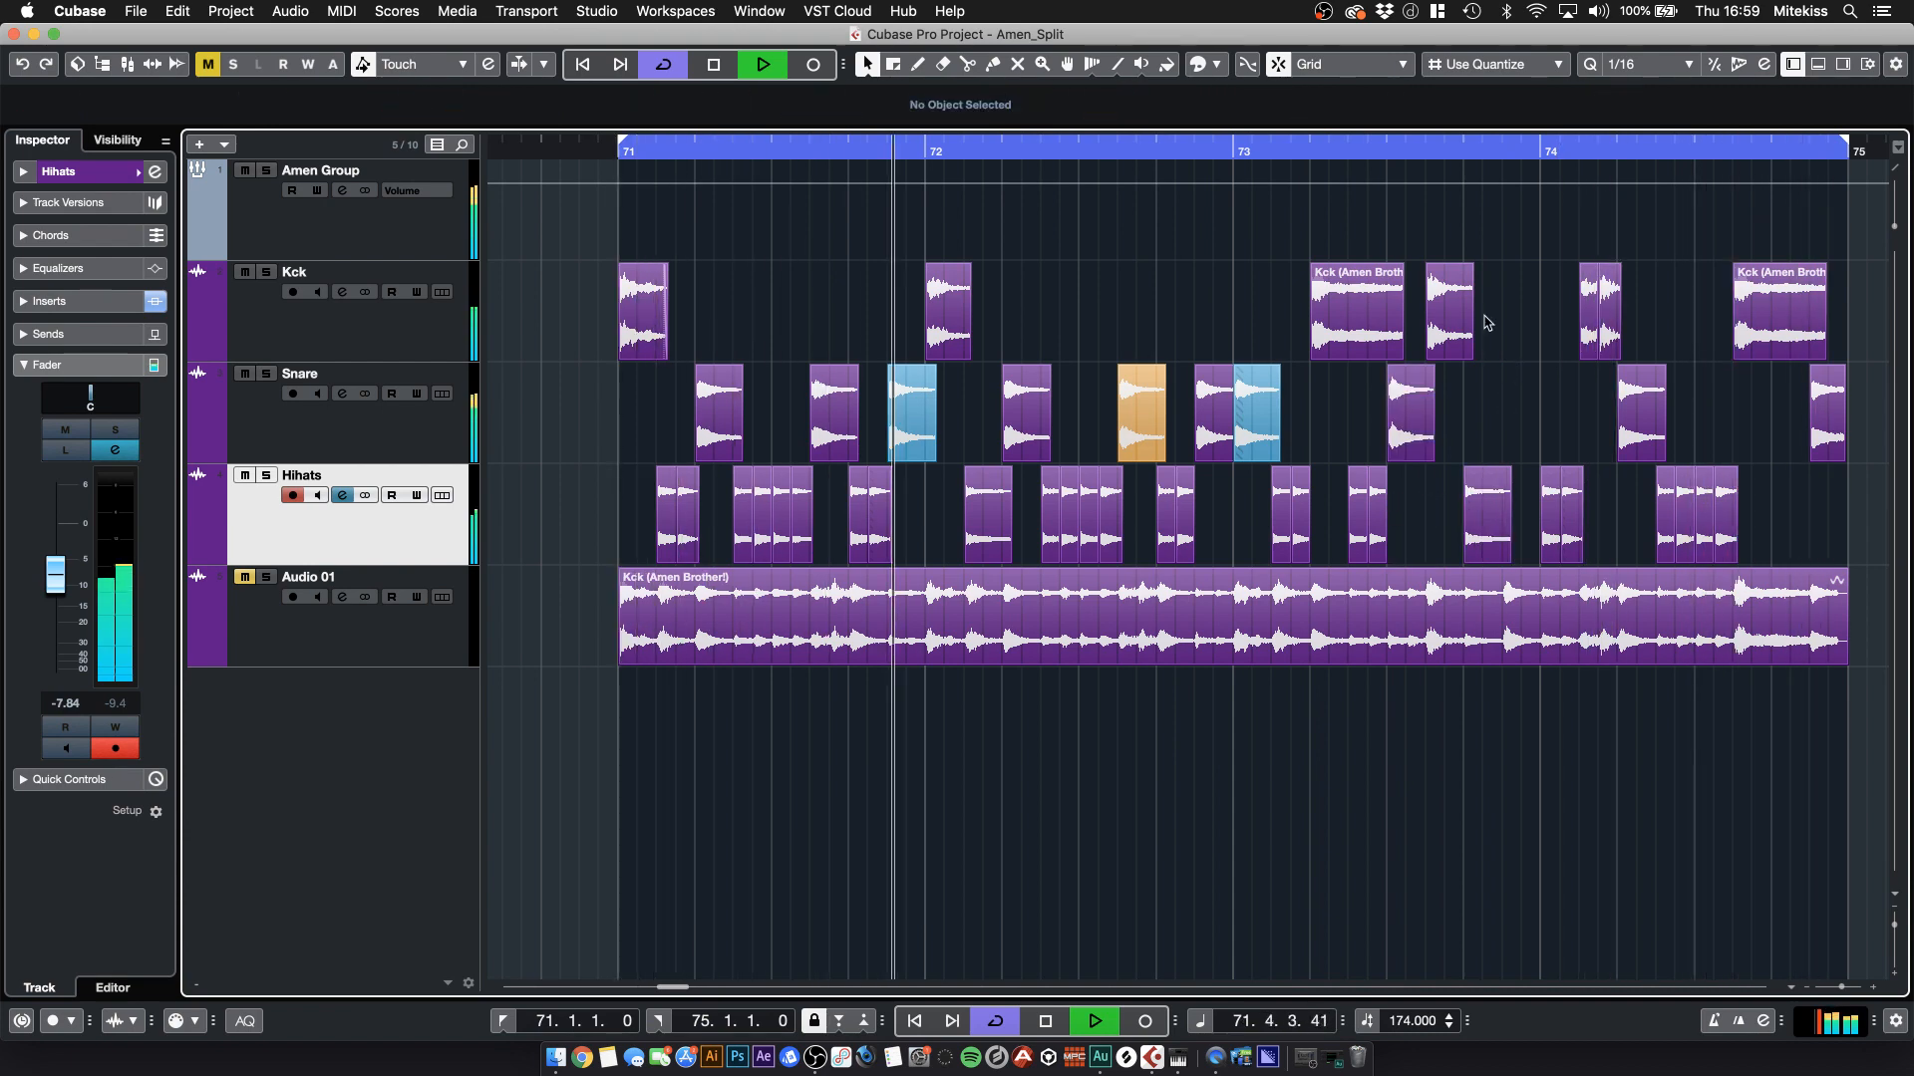
left_click(1451, 320)
key("Delete")
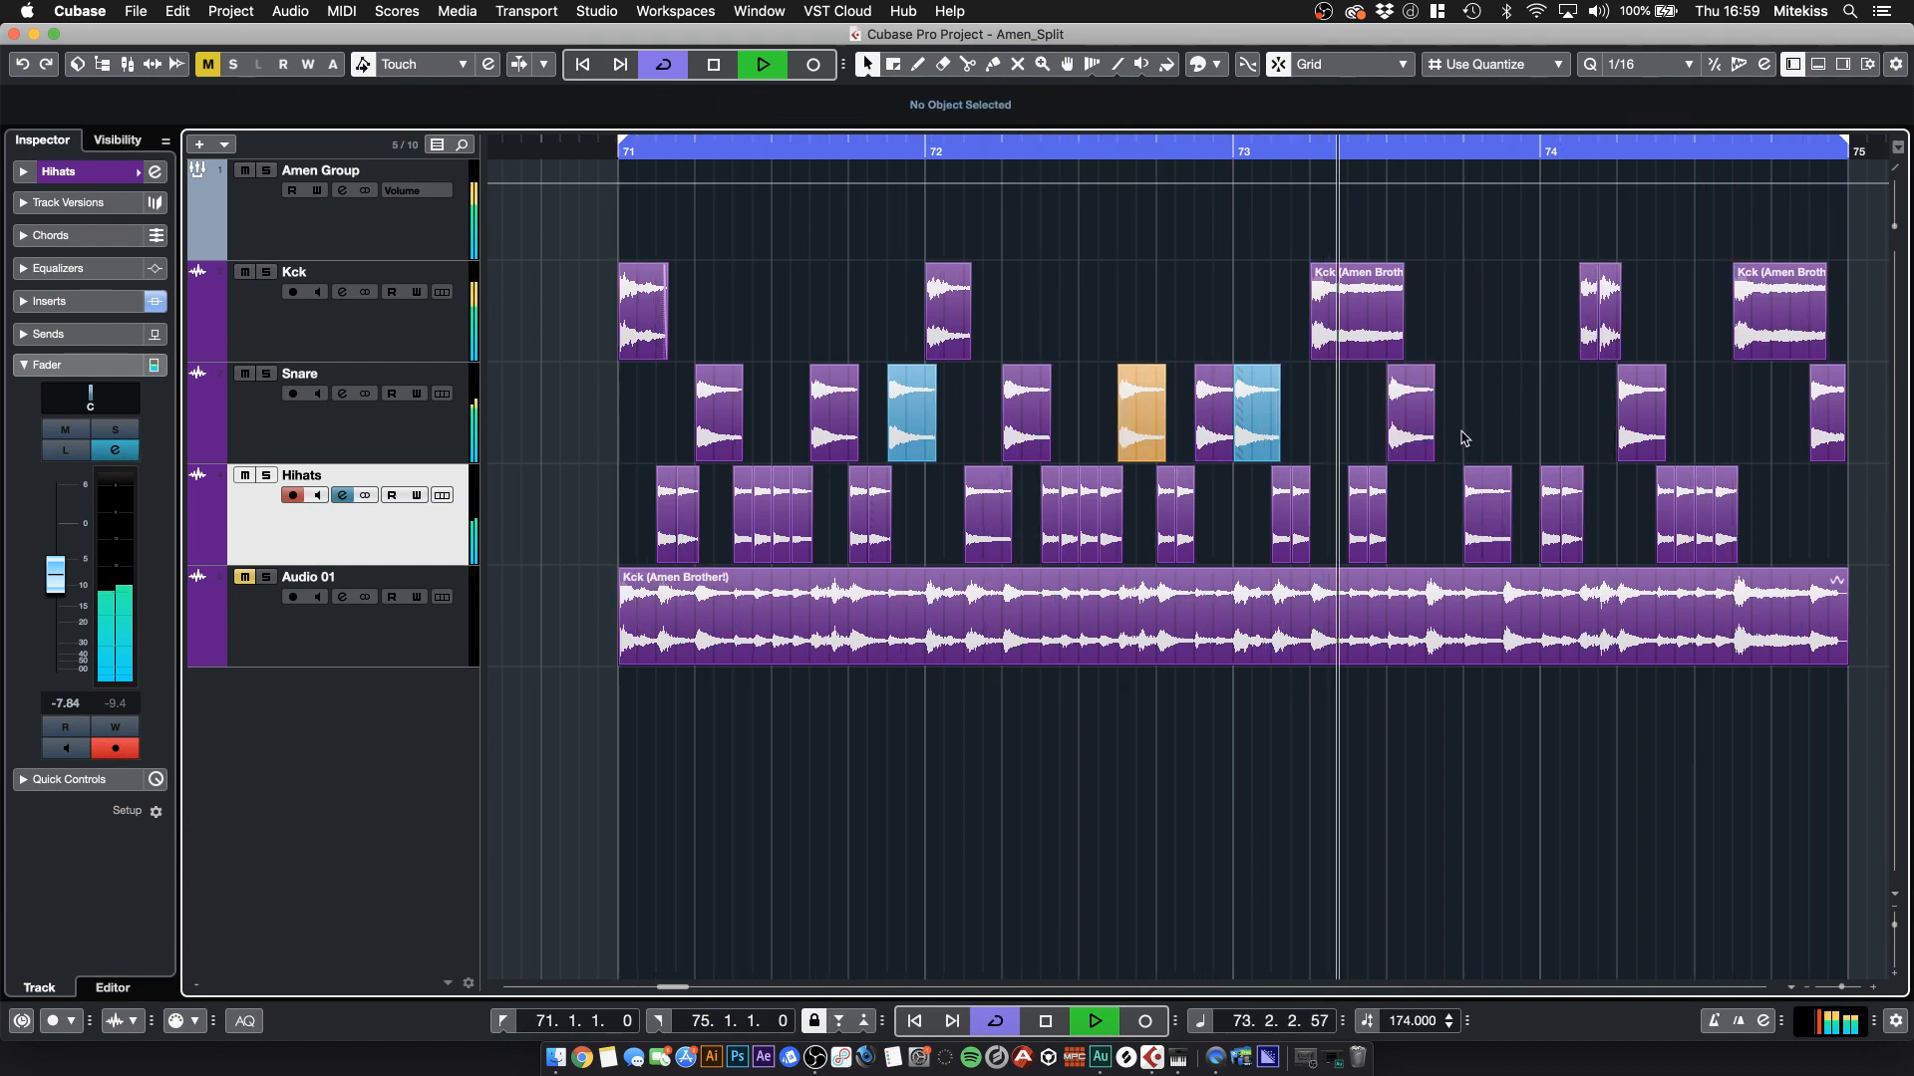
- Move the snare at 73.3.1 back to 73.2.3 and stop playback
left_click(1408, 416)
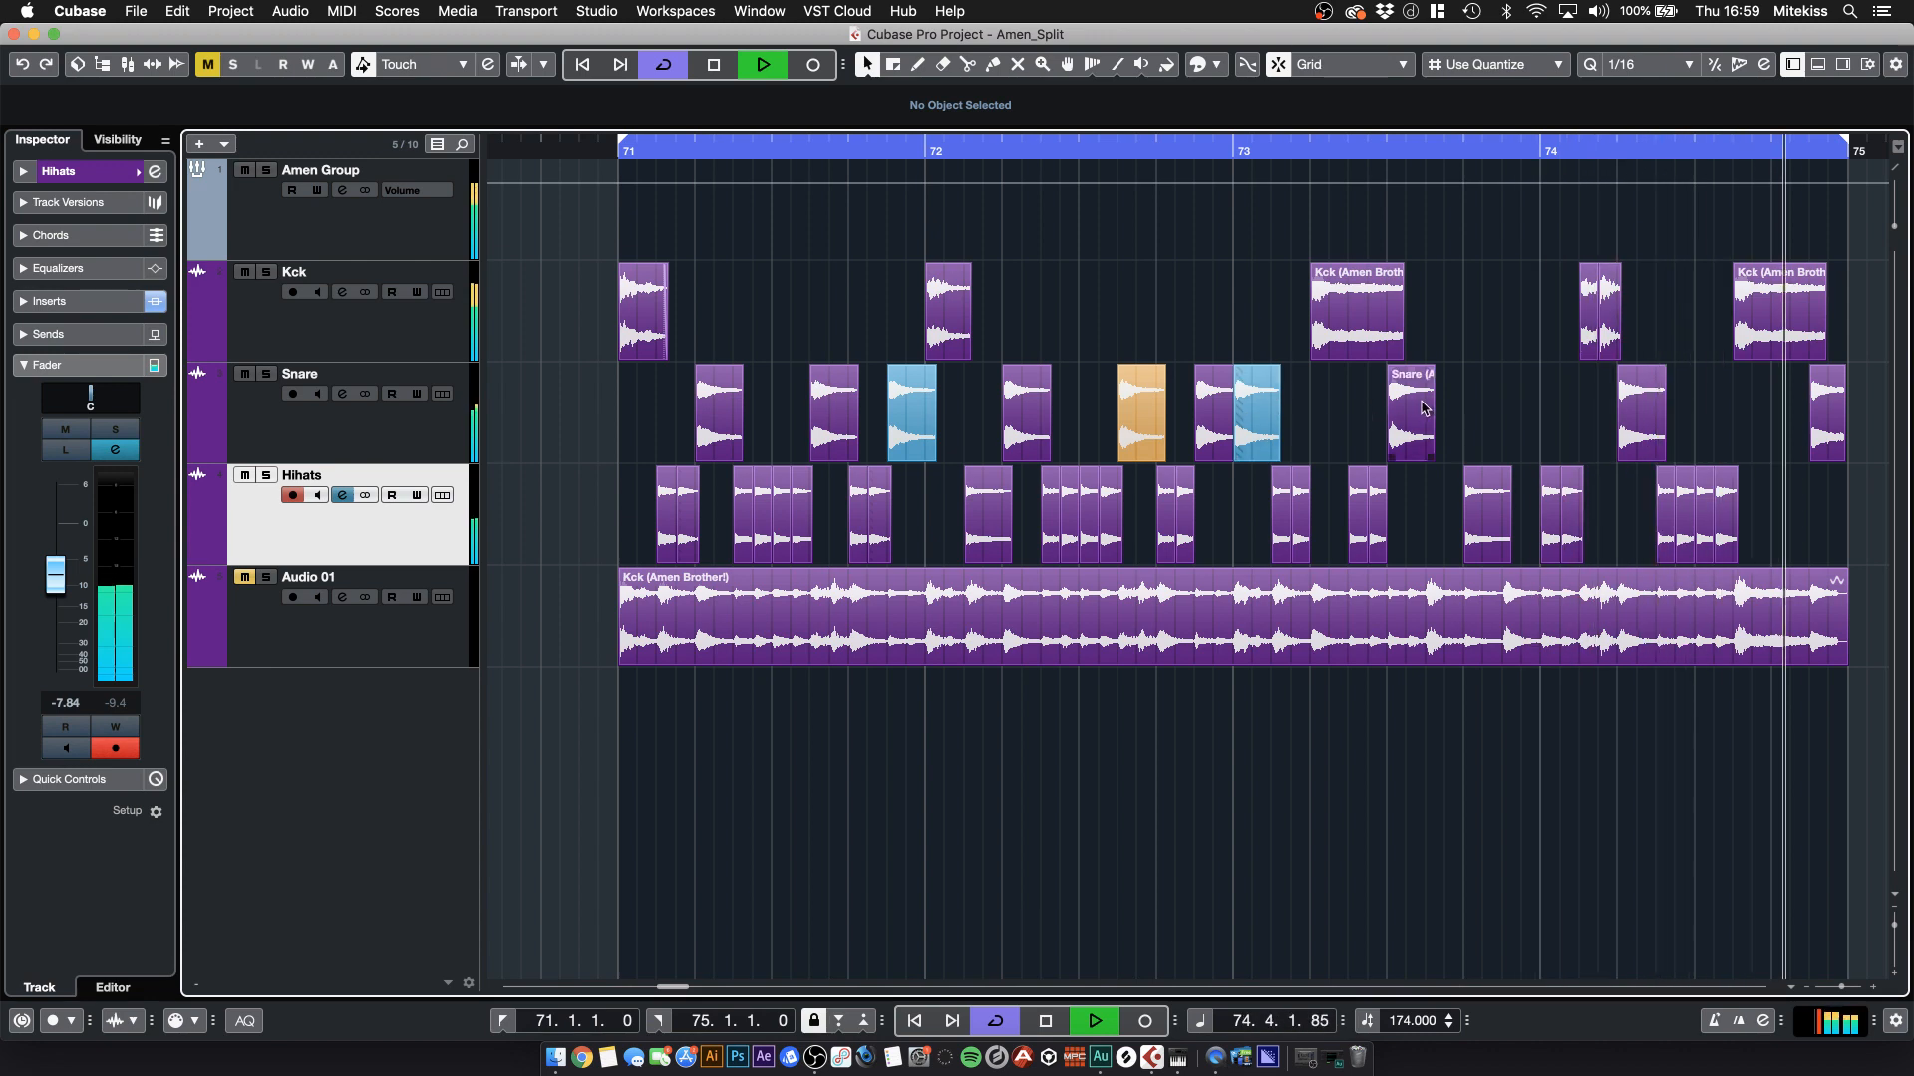
mouse_move(1337, 420)
left_mouse_down()
mouse_move(1311, 415)
mouse_move(1369, 411)
left_mouse_up()
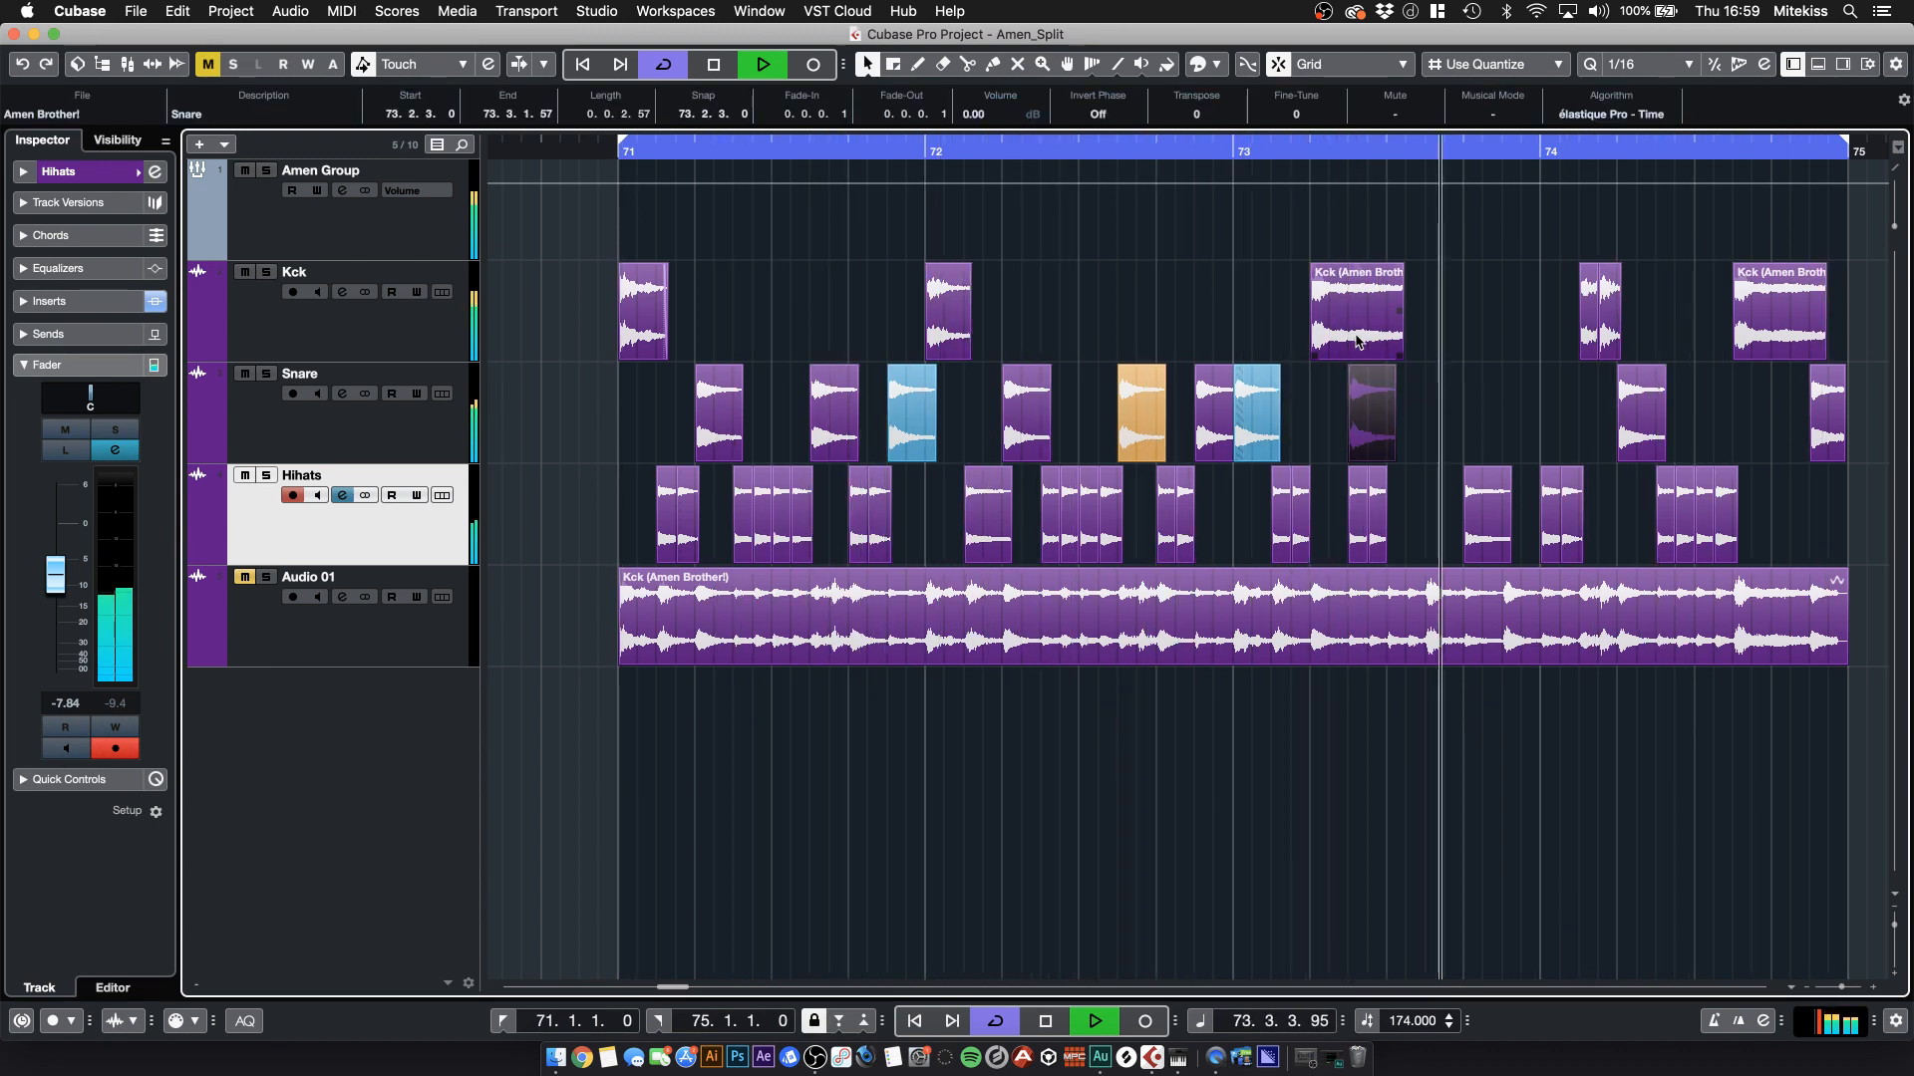
key("space")
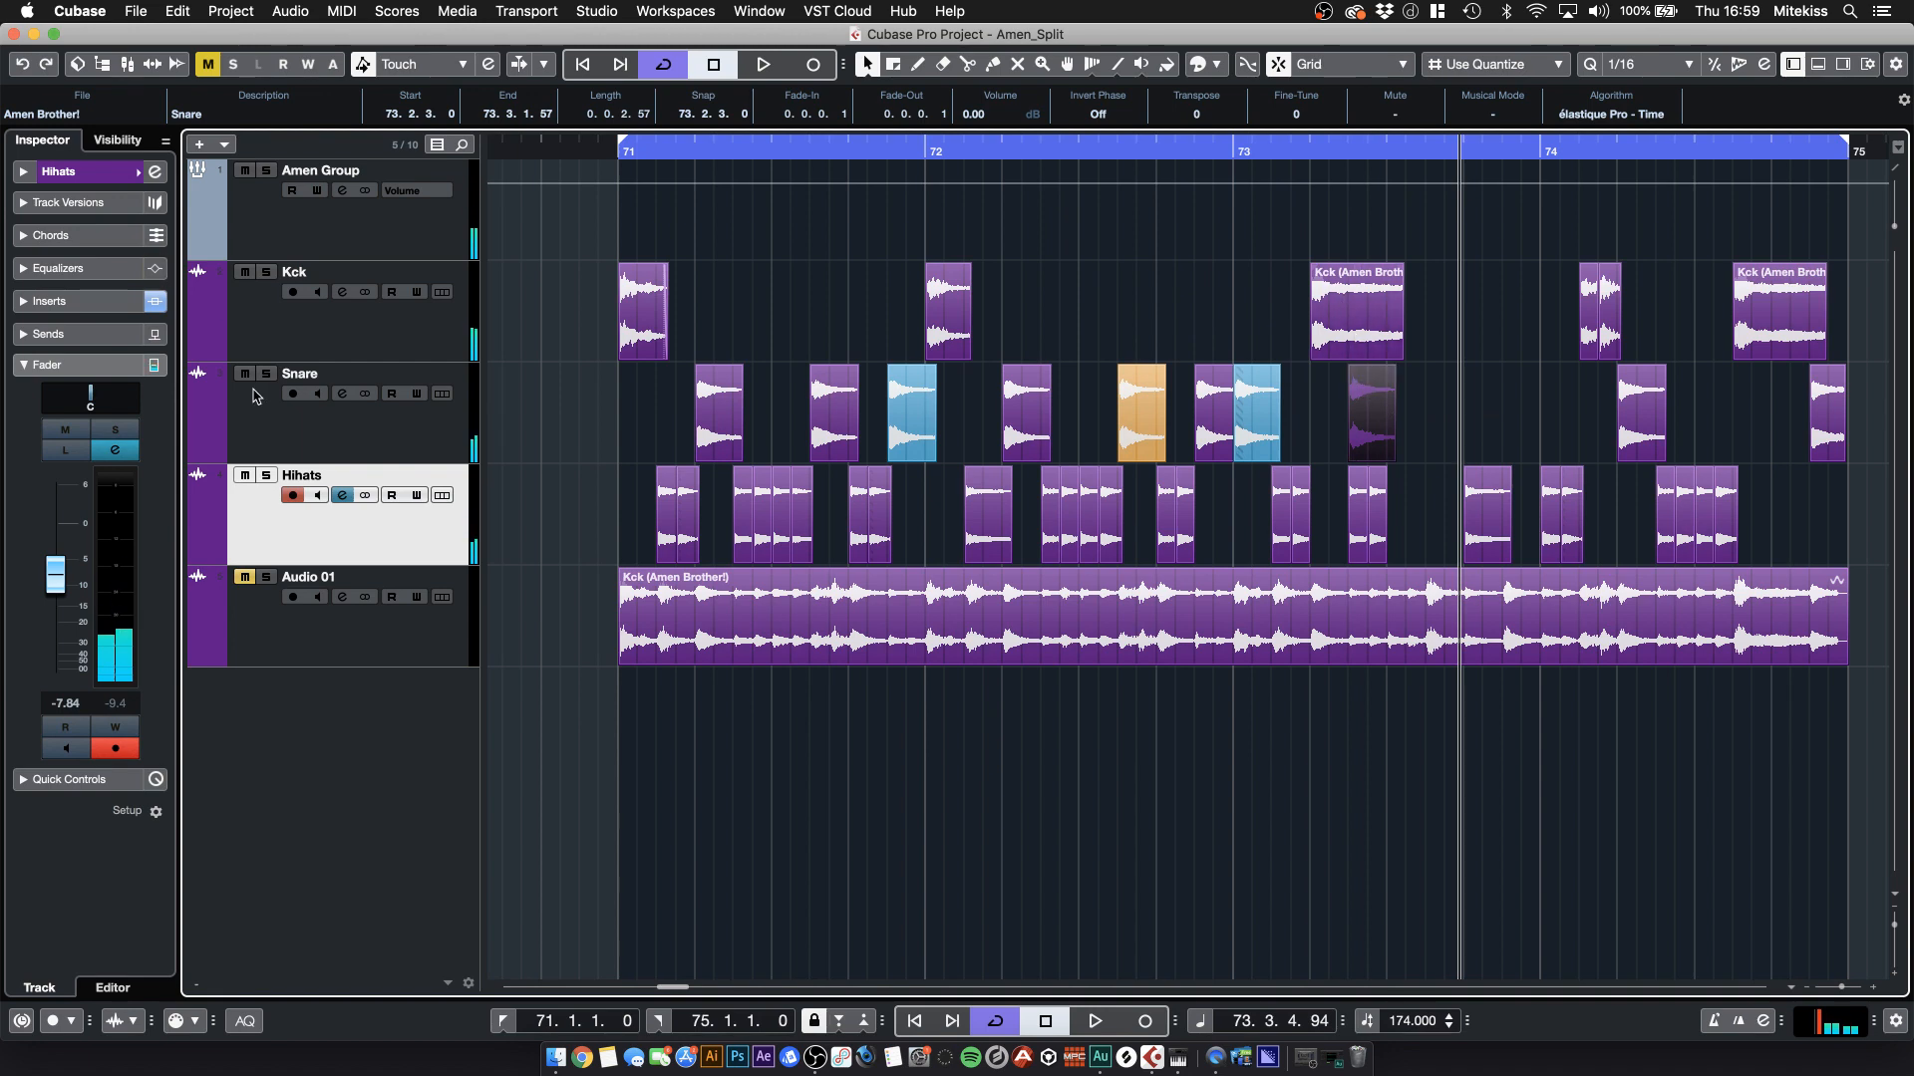
- Solo the Snare track, copy the snare at 73.2.3 to 73.3.4, and play the pattern
mouse_move(1201, 150)
left_mouse_down()
mouse_move(1183, 148)
mouse_move(1209, 148)
left_mouse_up()
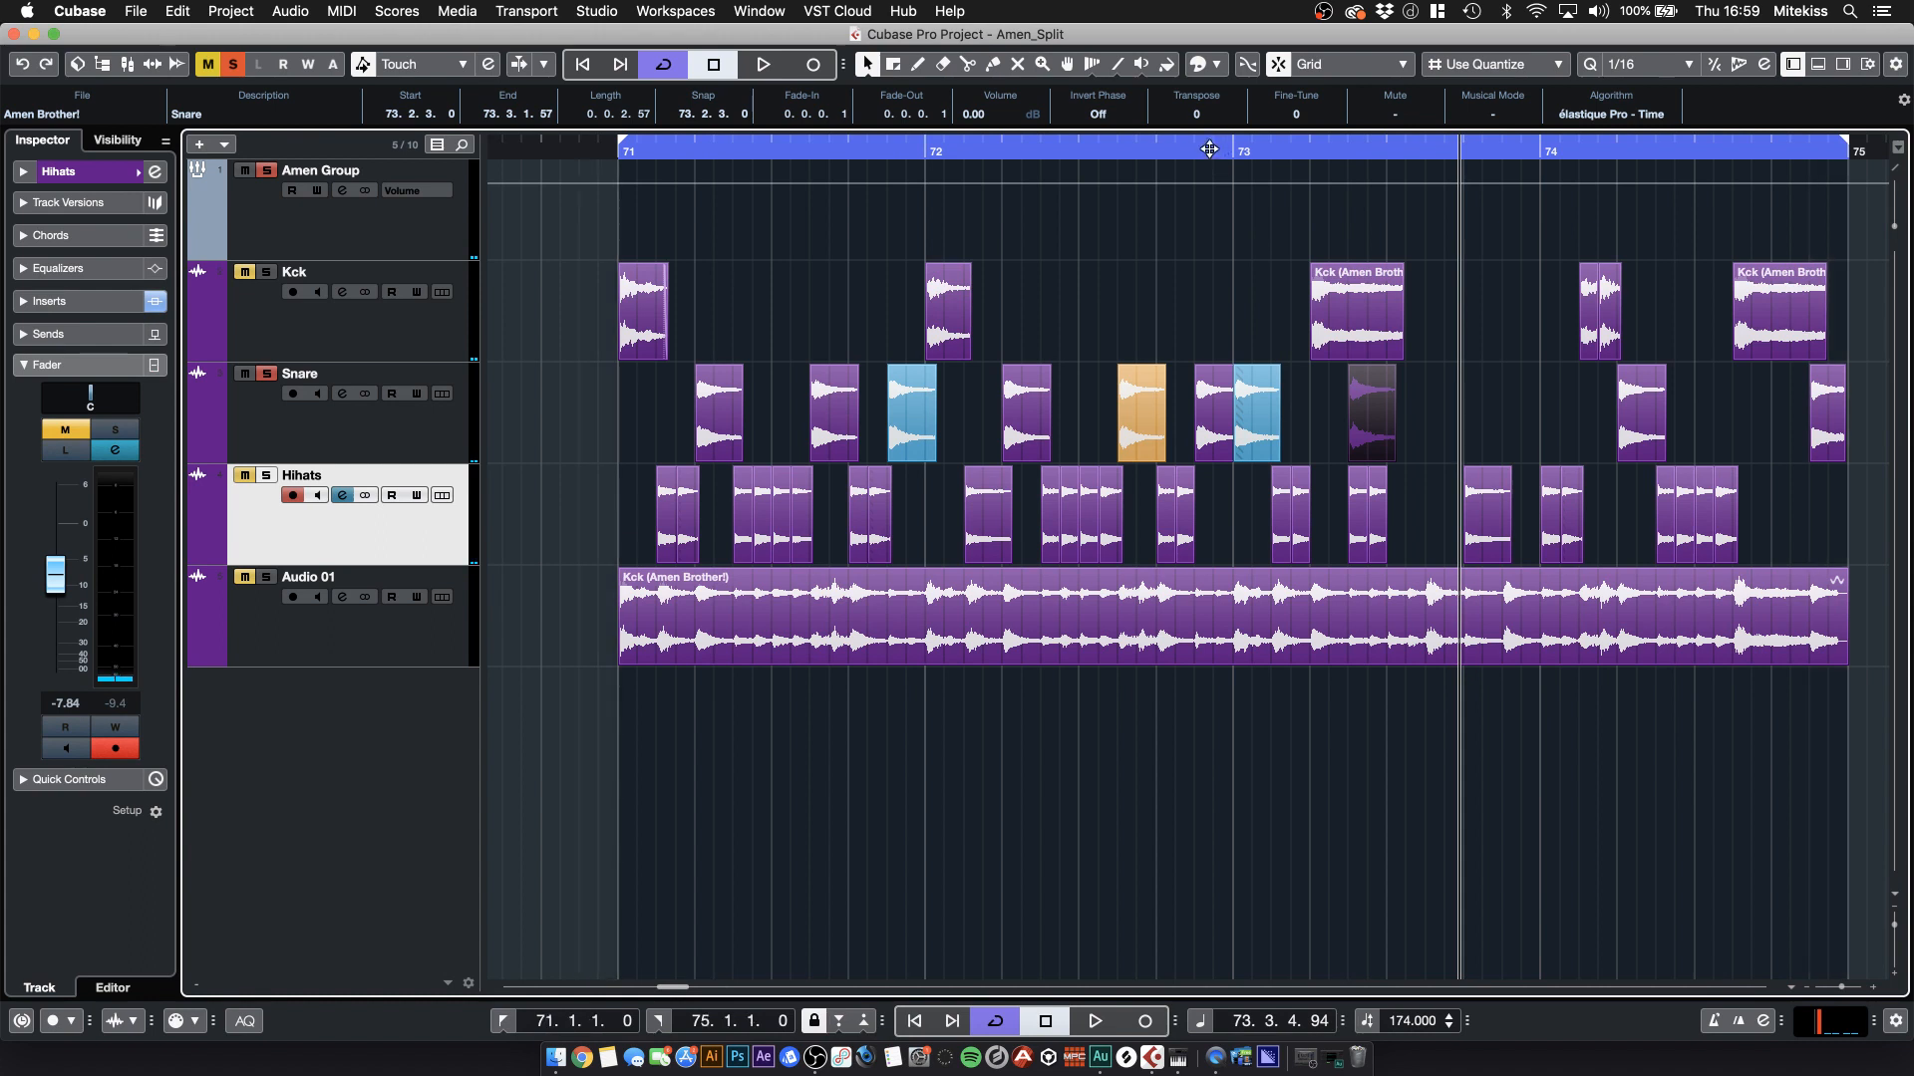
key("space")
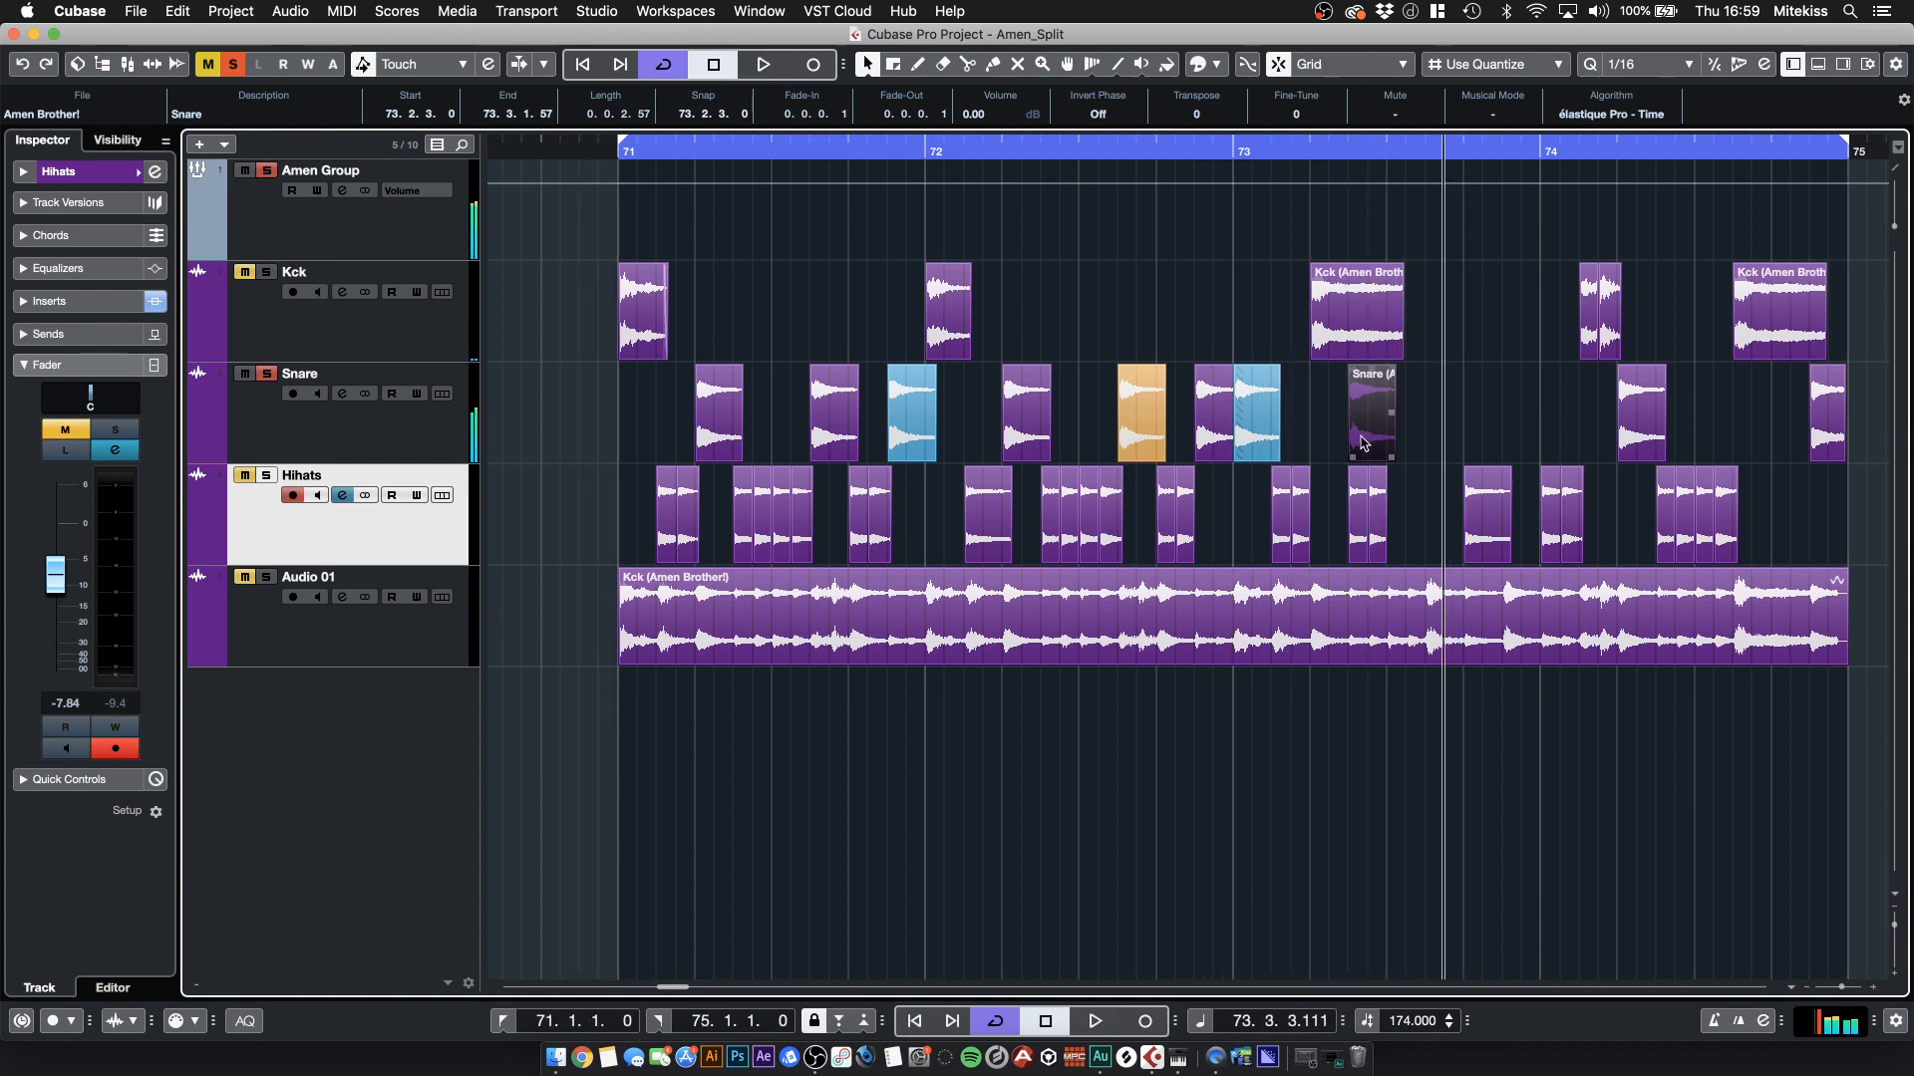
left_click_drag(1350, 454, 1468, 435)
key("space")
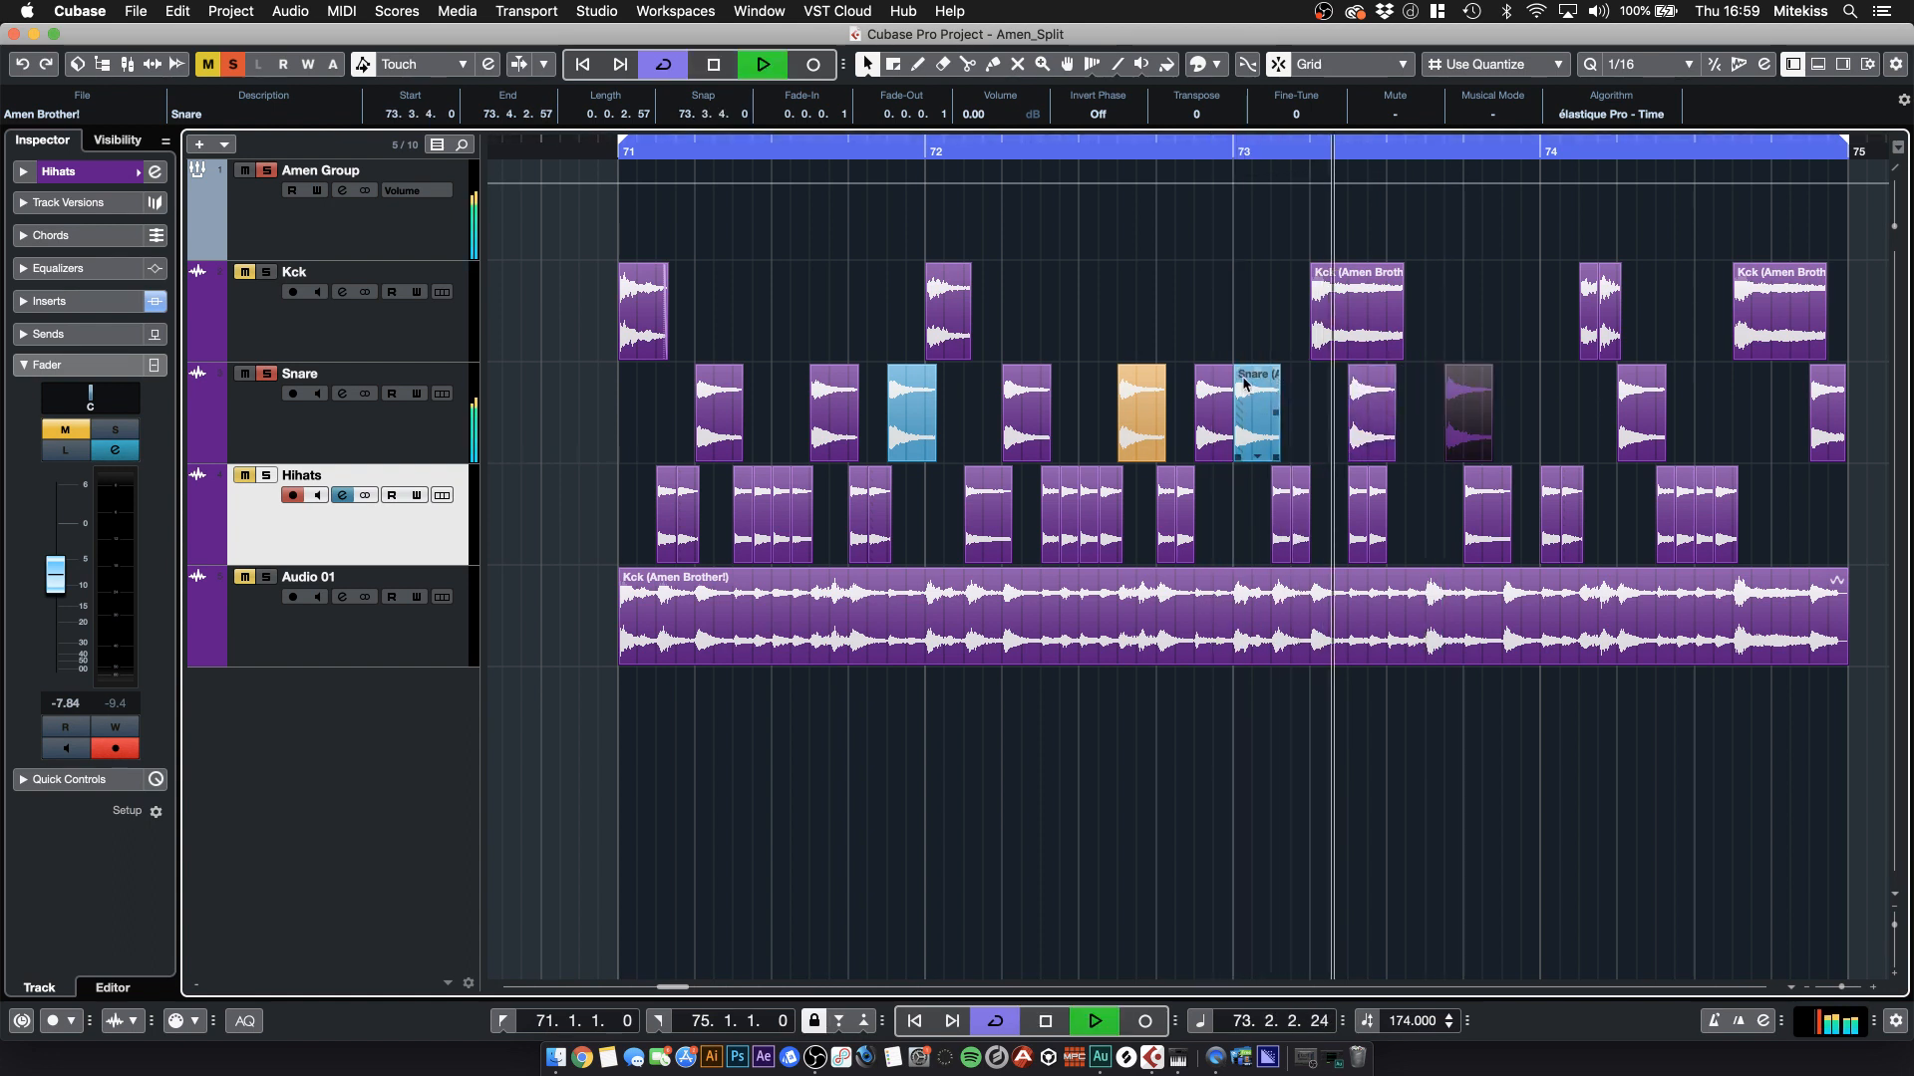
- Solo the kick and hi-hat tracks too, remove the long kick at 73.2.1, and play the loop
key("space")
left_click(267, 476)
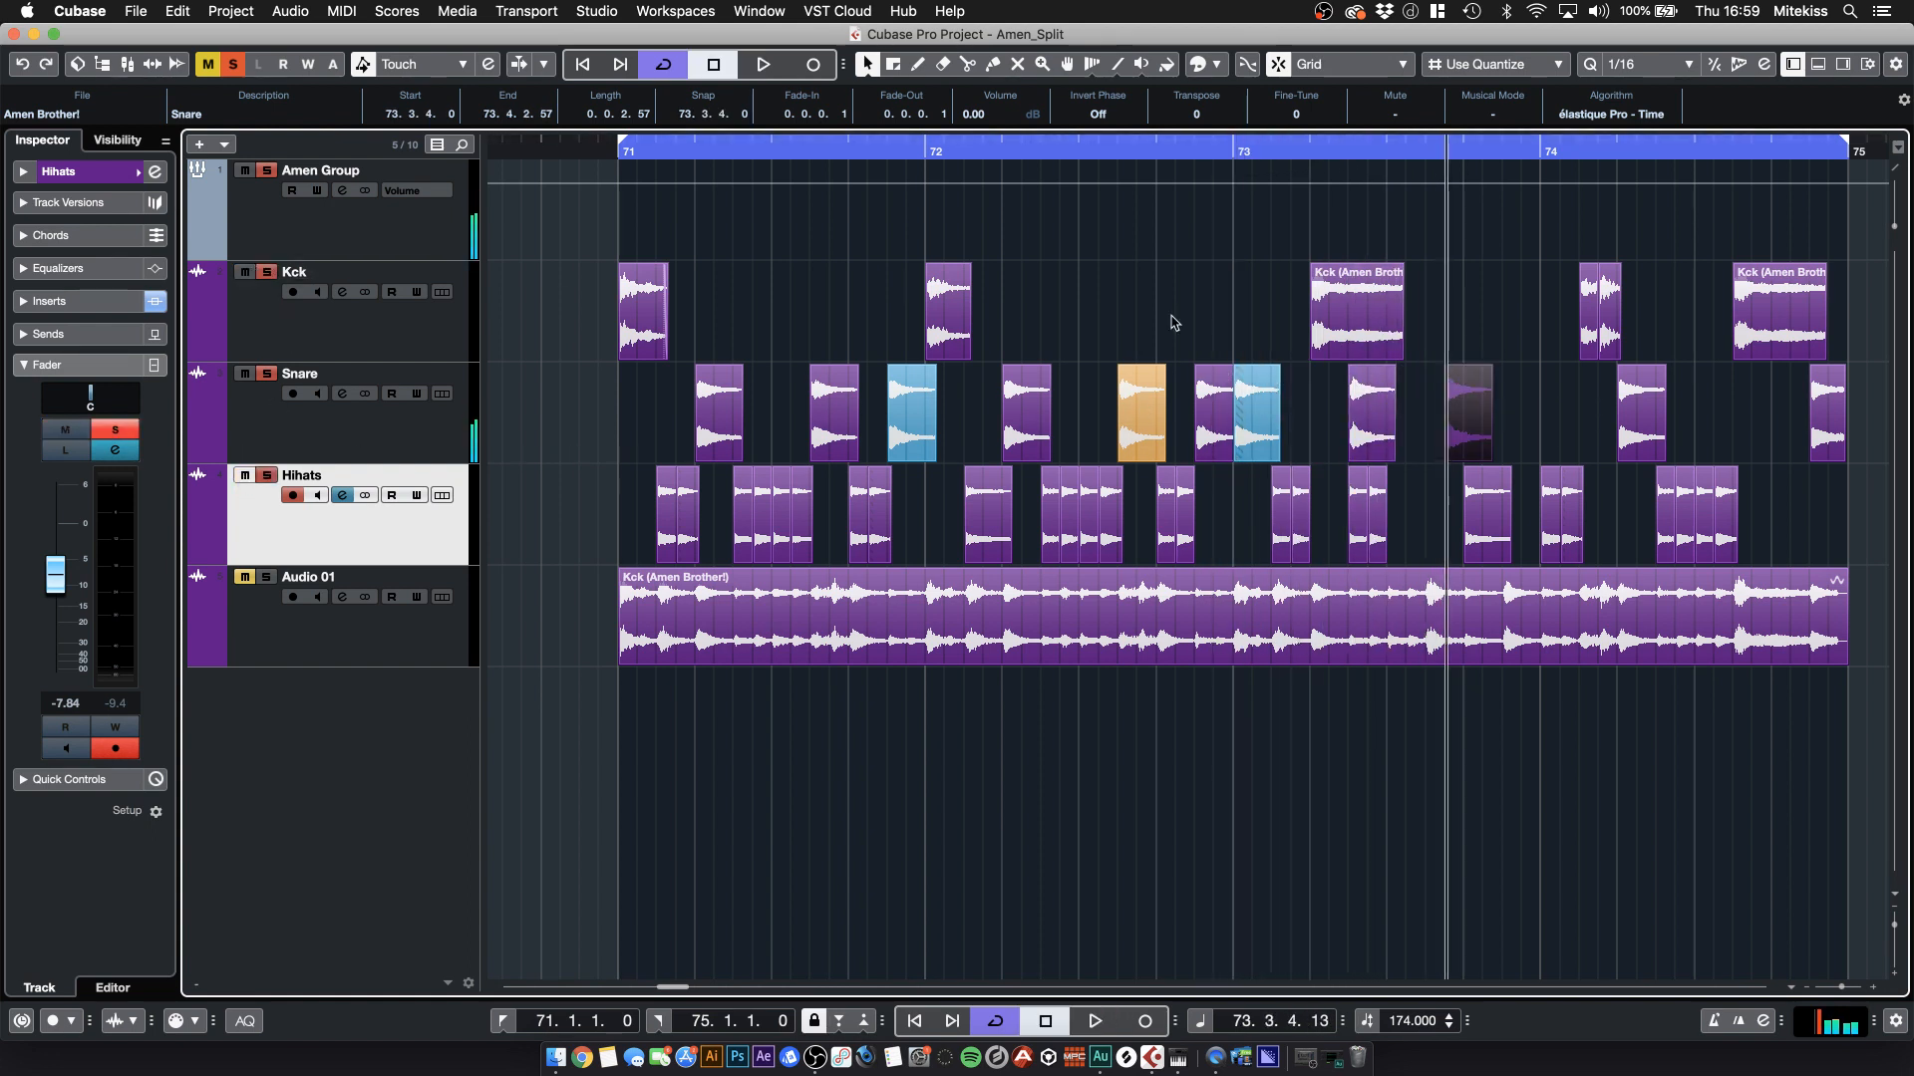
left_click_drag(1338, 341, 1802, 304)
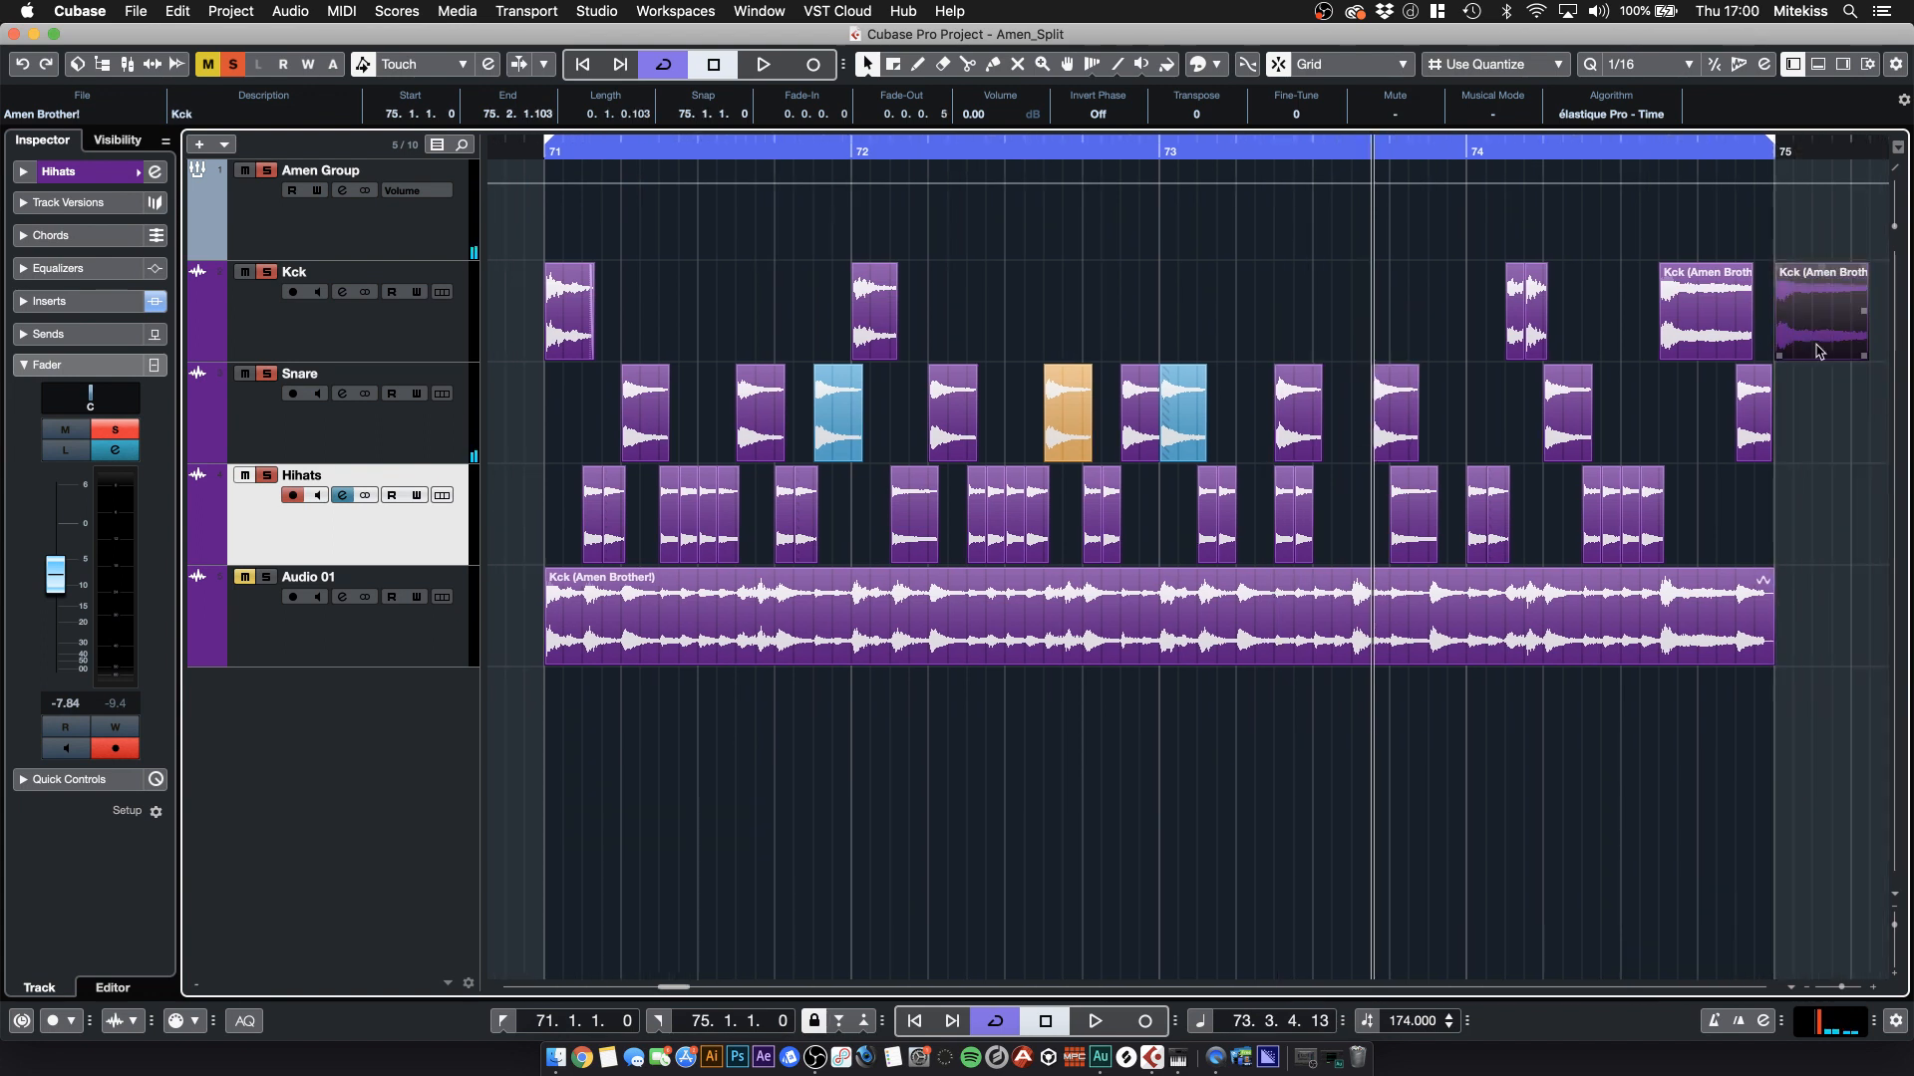
key("Delete")
left_click(1151, 169)
key("space")
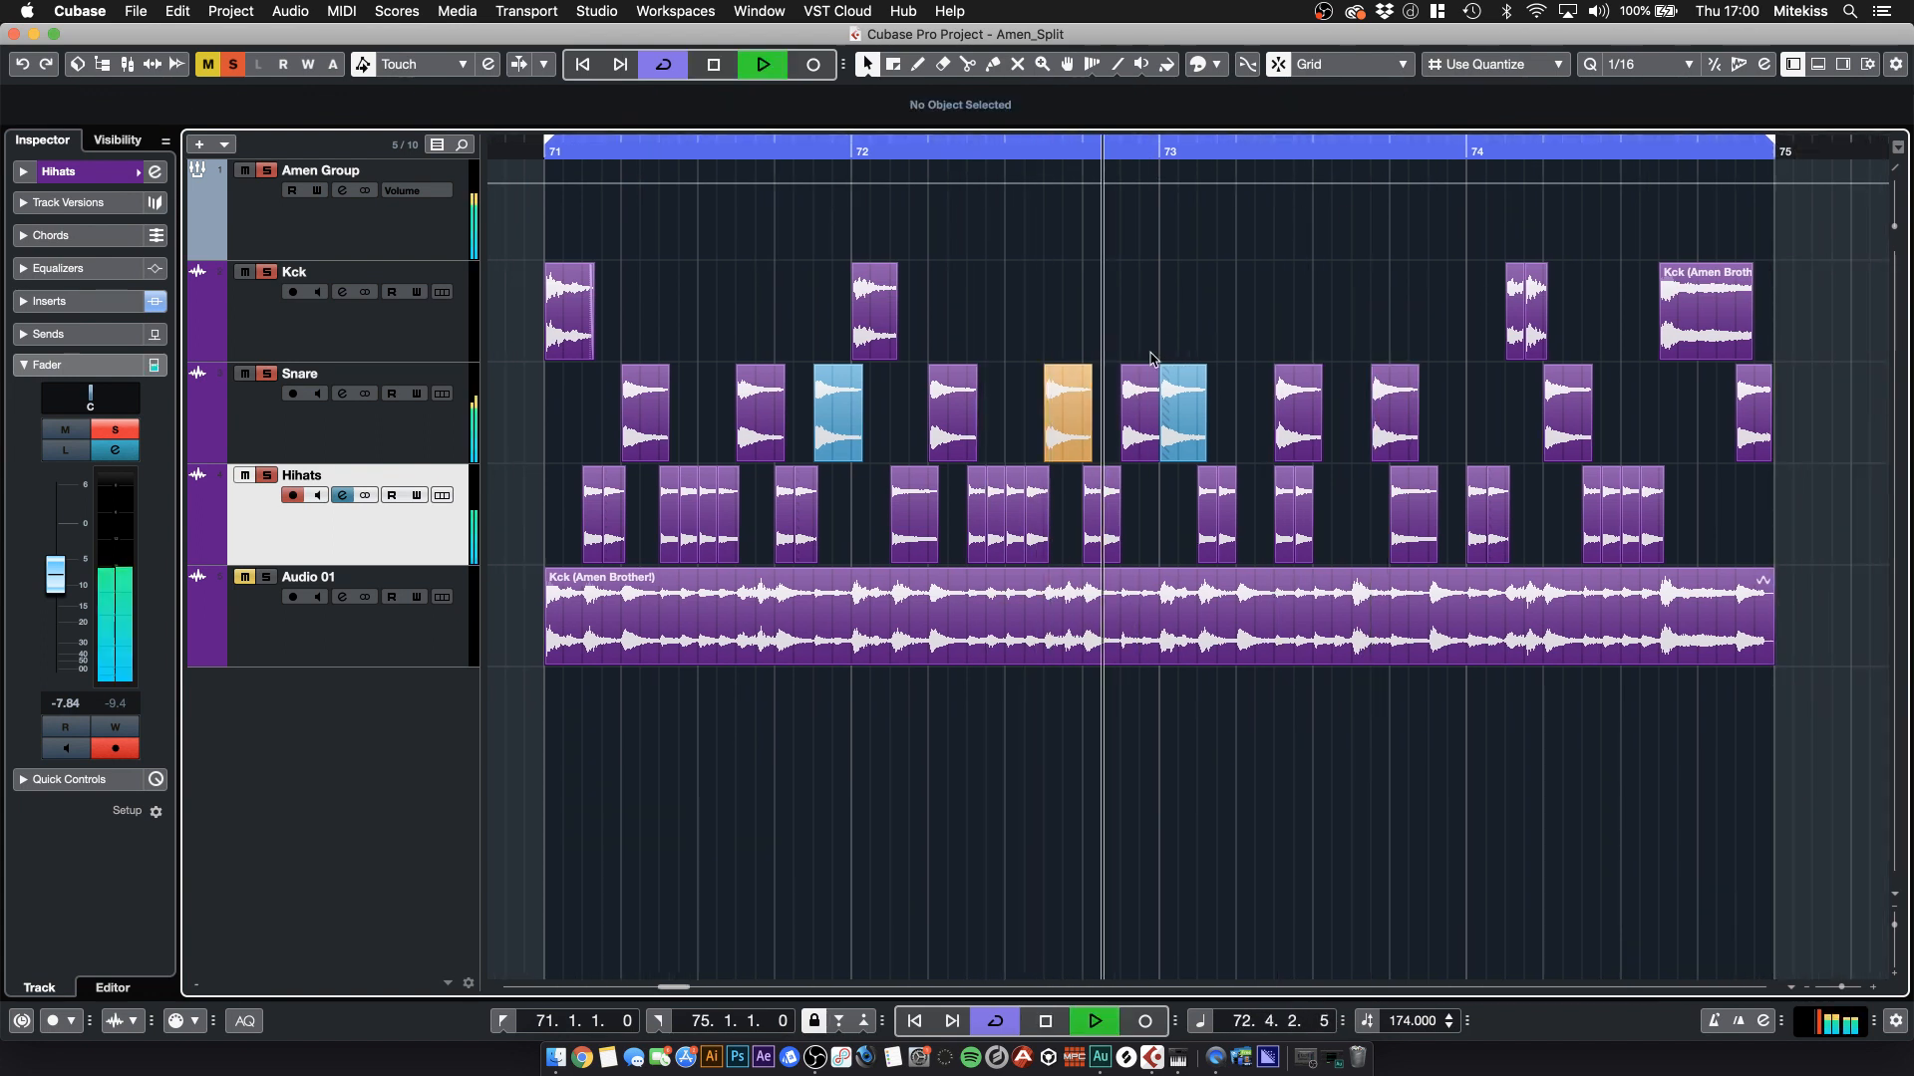
- Move the snare at 73.2.3 to 73.2.1, and start the loop range at bar 73
left_click_drag(1290, 439, 1254, 440)
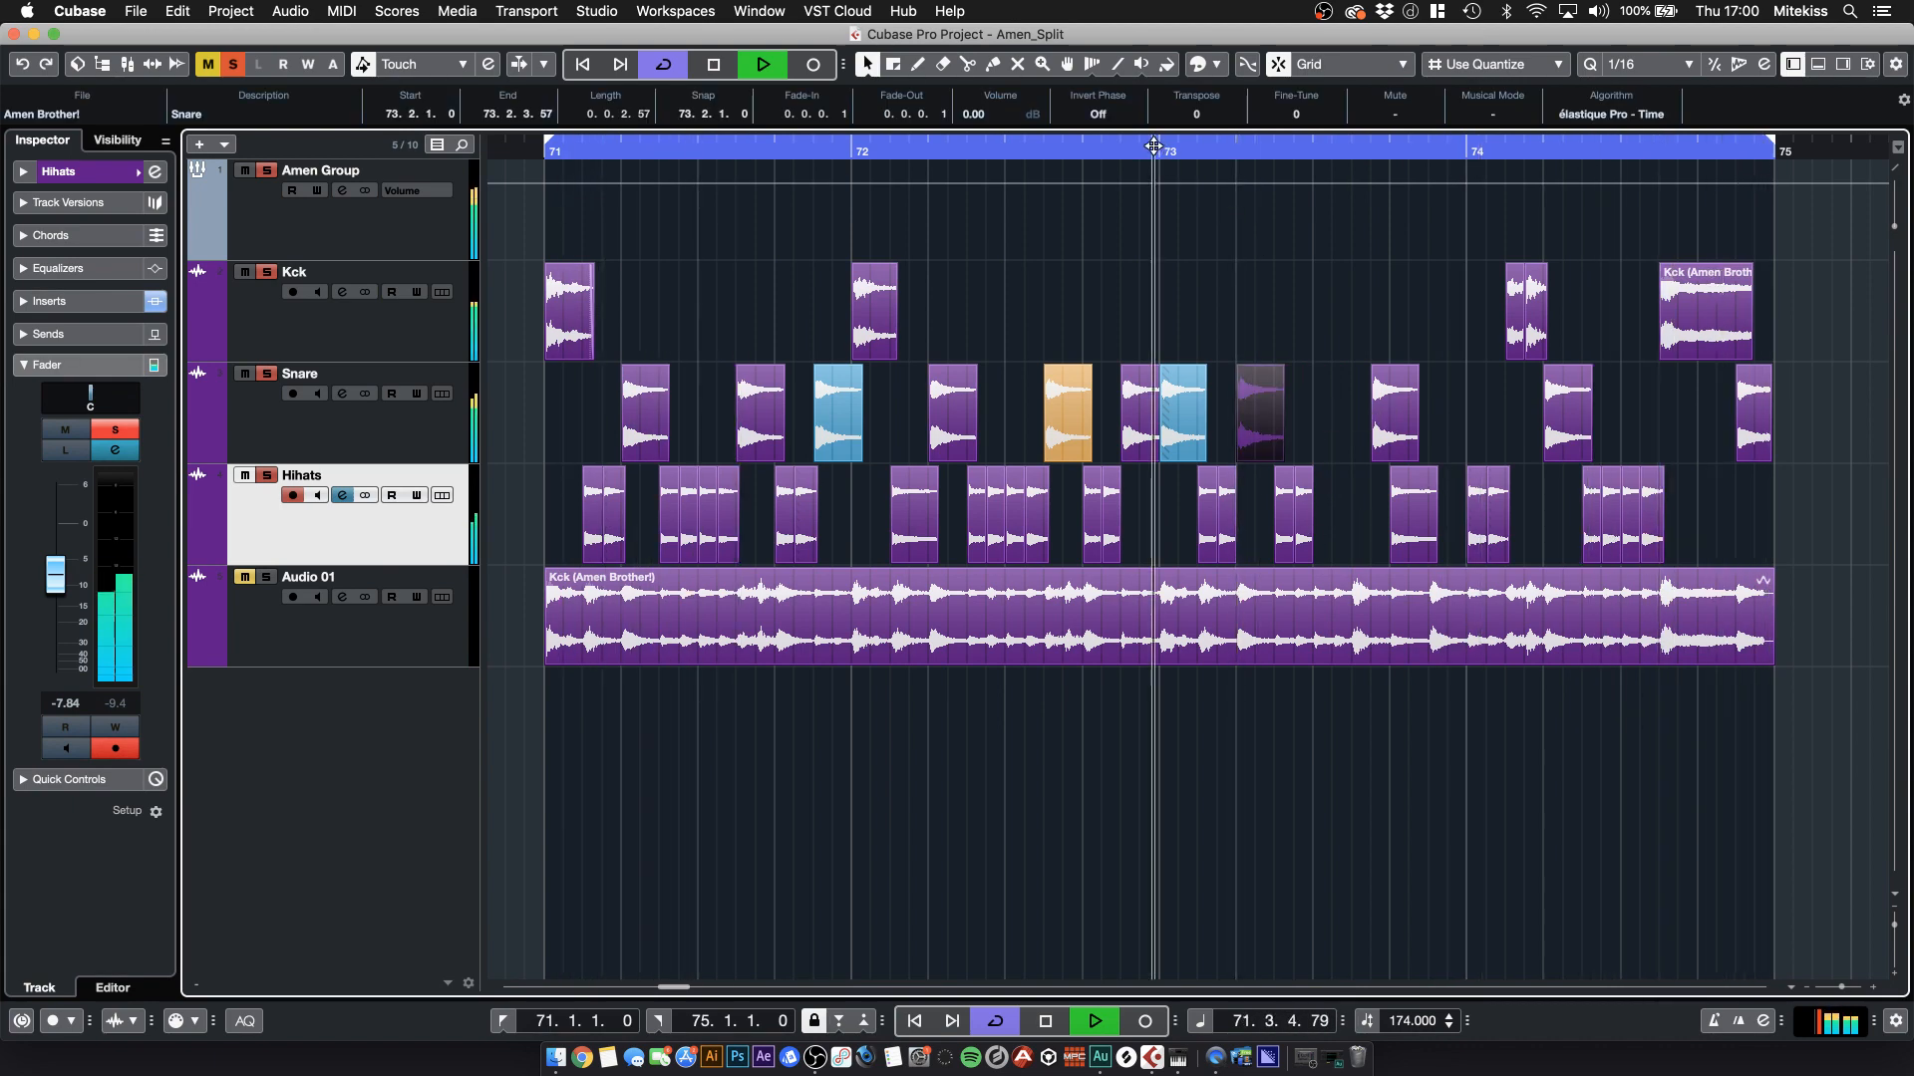
left_click_drag(548, 141, 1159, 192)
left_click(1311, 401)
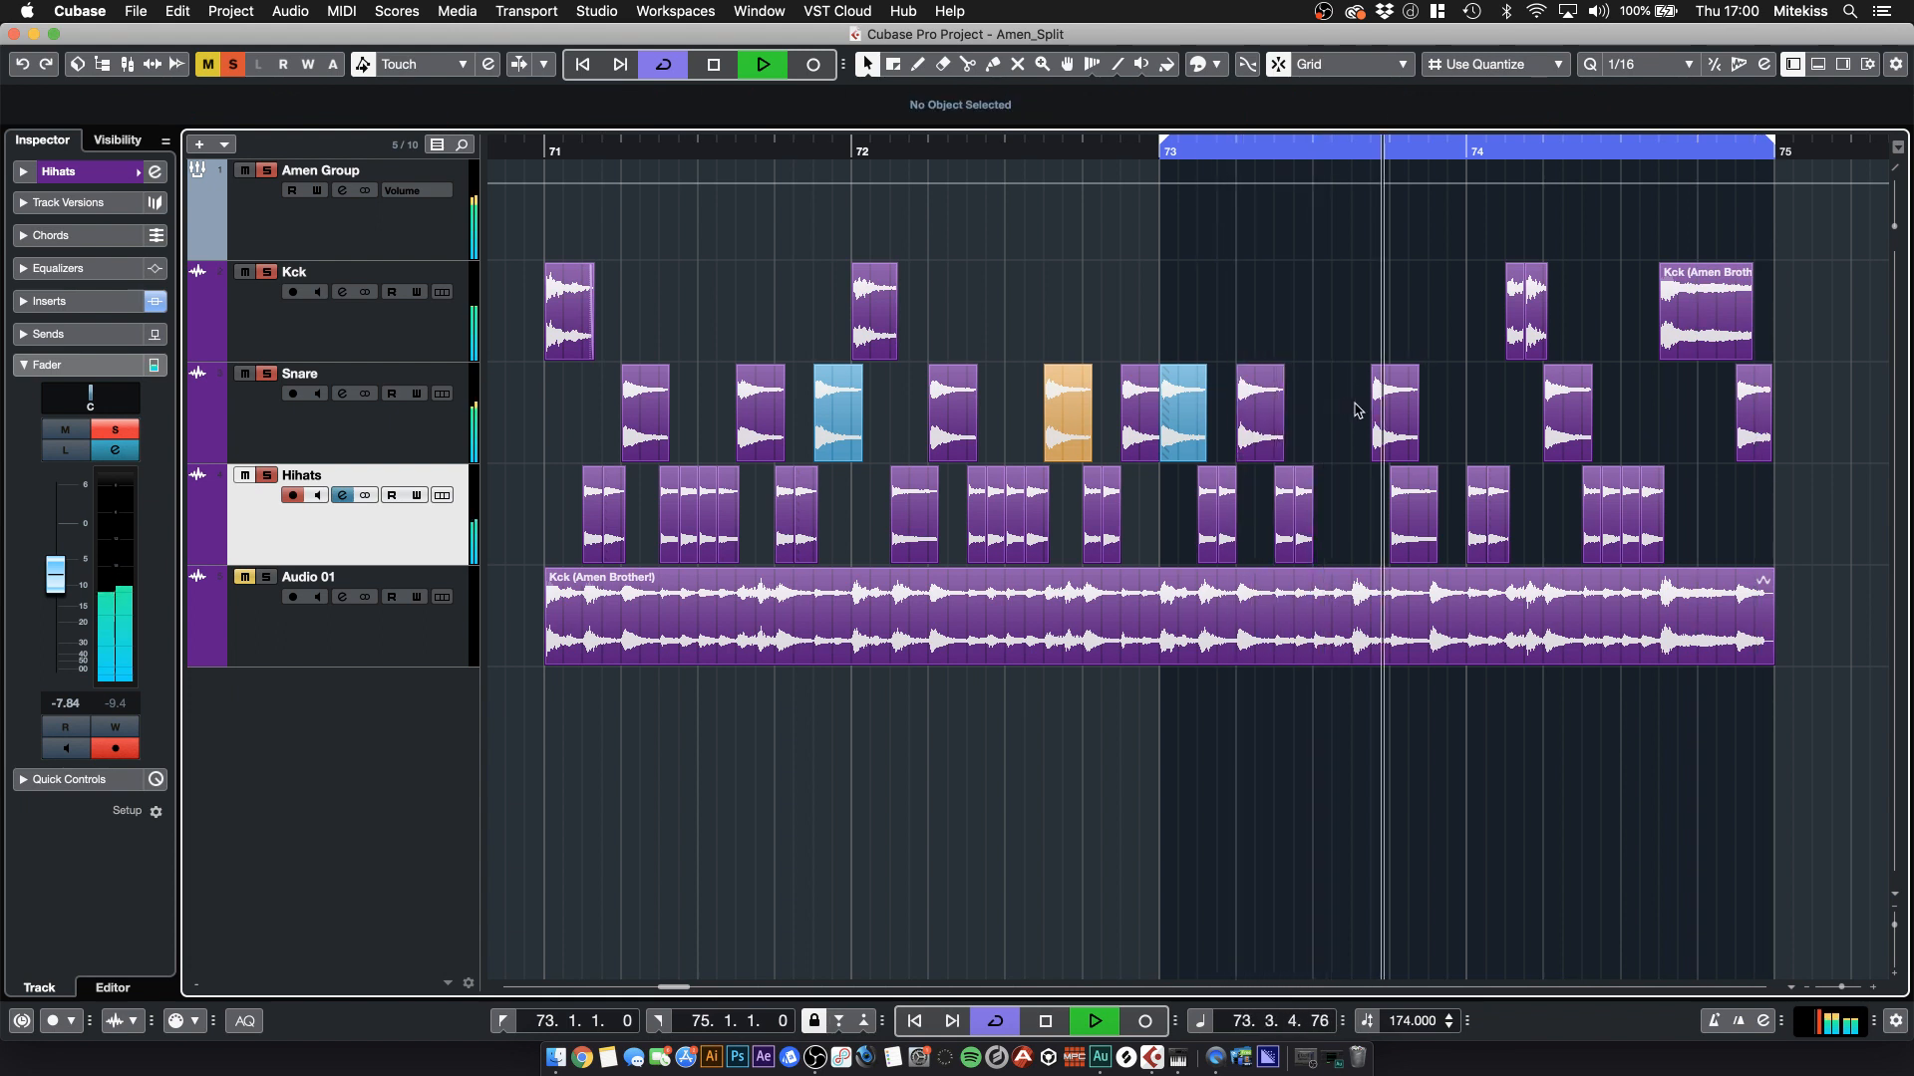
- Move the snare at 73.3.4 to 73.3.3 and the snare at 73.2.1 to 73.2.3
mouse_move(1389, 399)
left_mouse_down()
mouse_move(1315, 392)
mouse_move(1396, 430)
left_mouse_up()
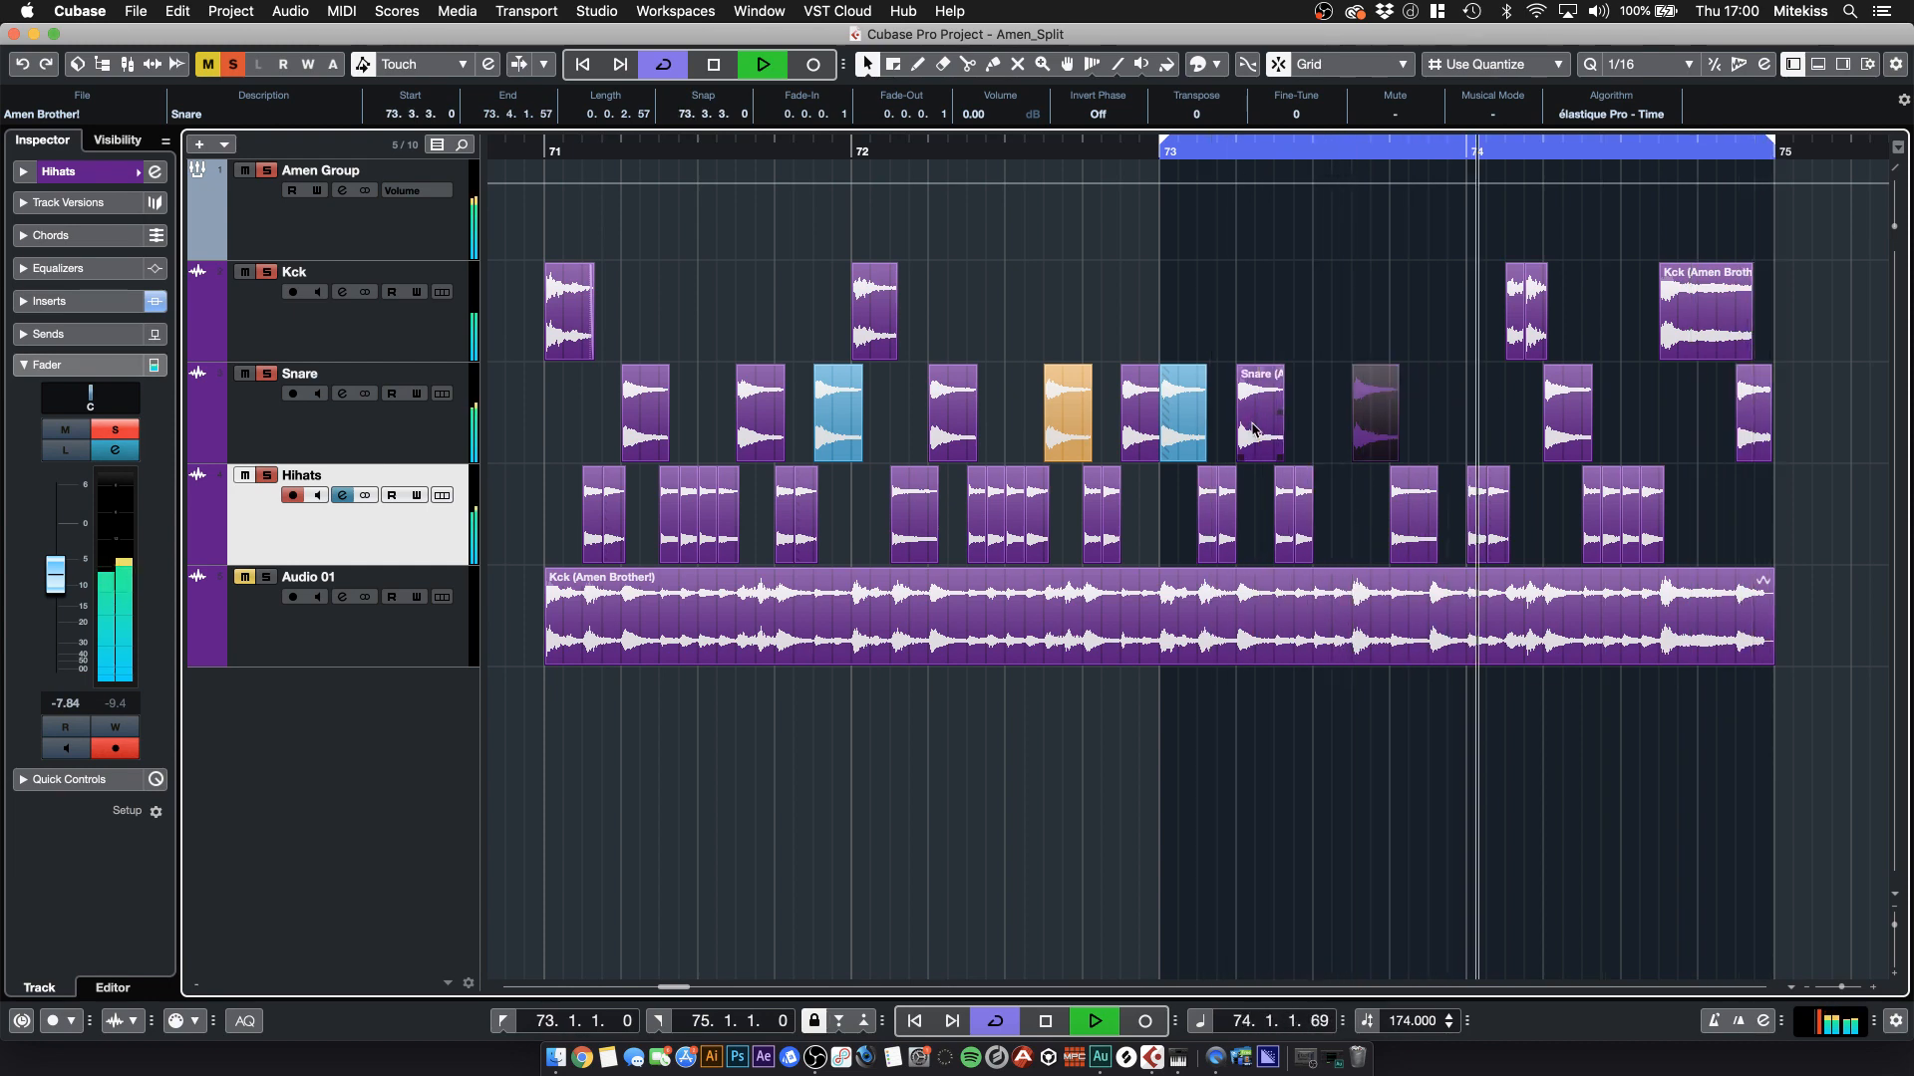
left_click_drag(1253, 430, 1291, 429)
- Move the hi-hat slices at 73.2.3 to 73.2.1, and copy the hi-hats from 74.1.1 to 73.3.1
left_click(1286, 506)
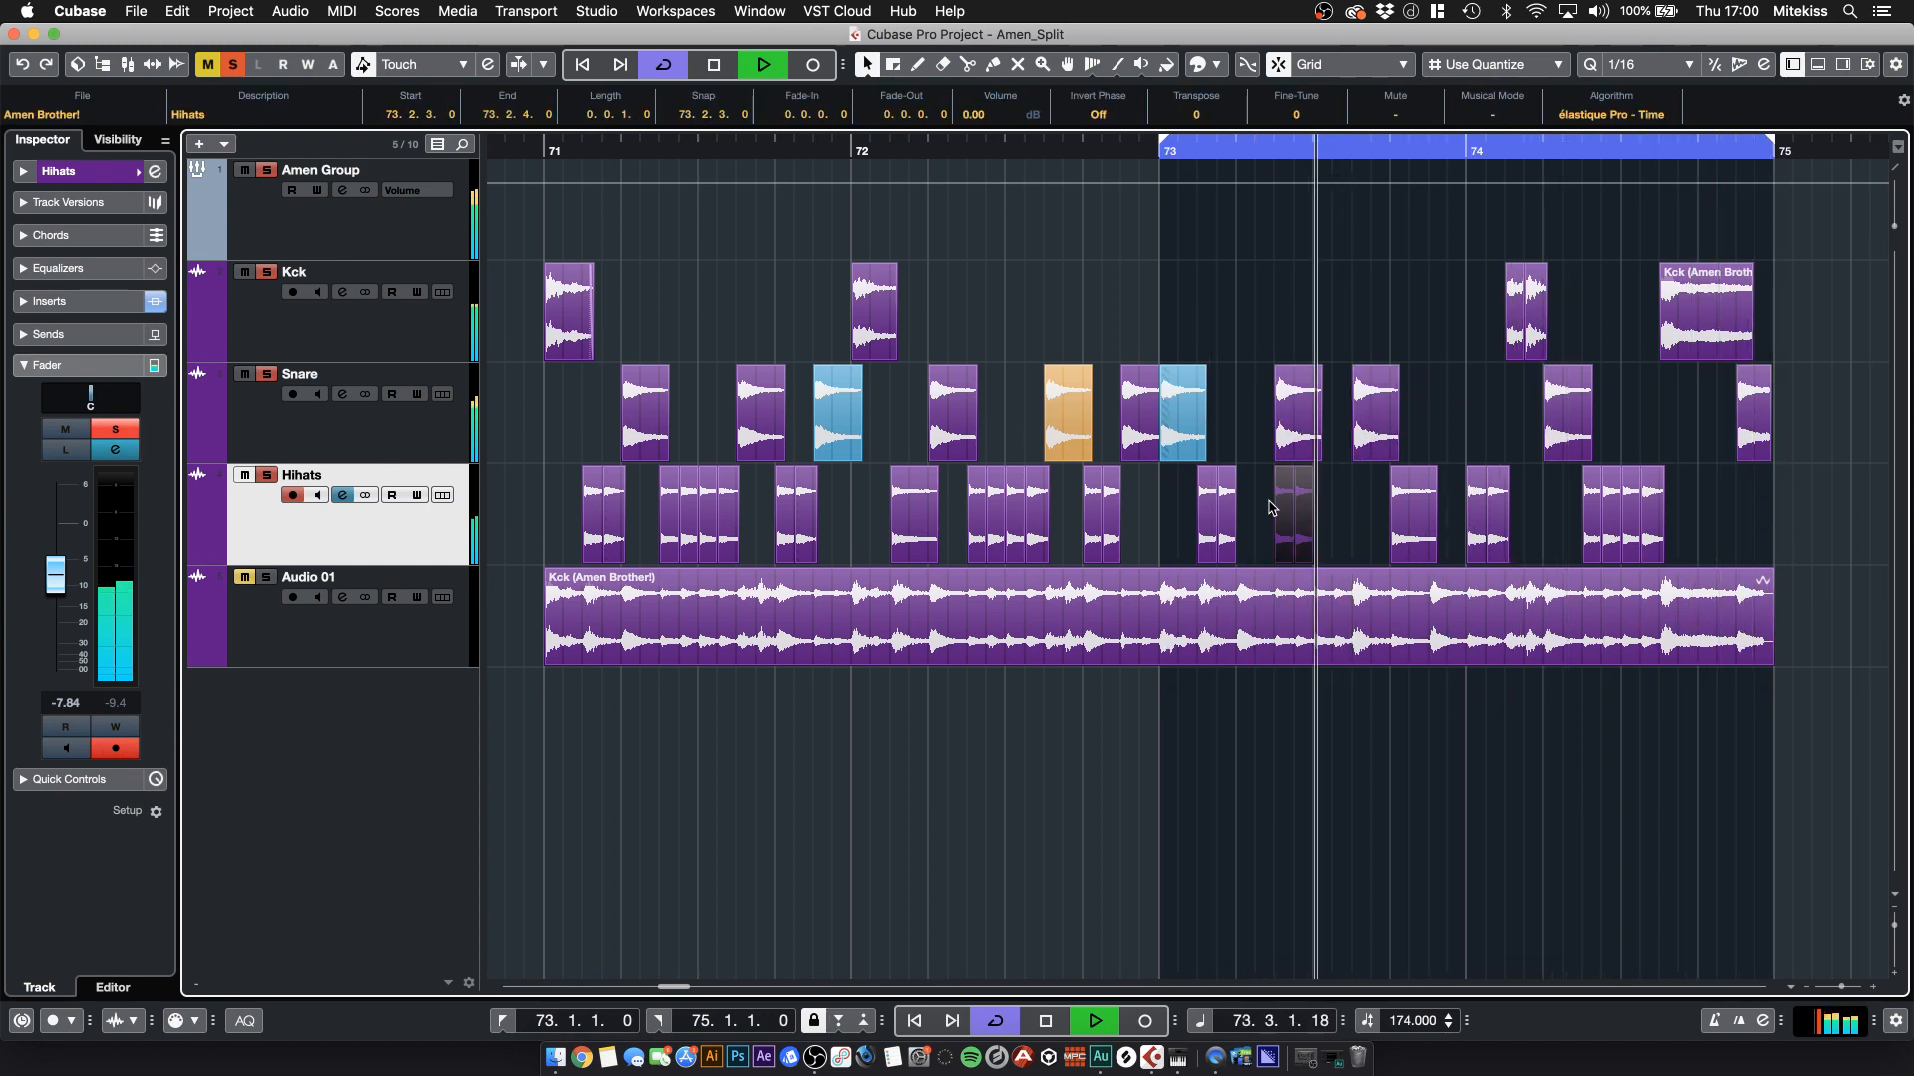
left_click_drag(1284, 510, 1244, 506)
left_click(1331, 512)
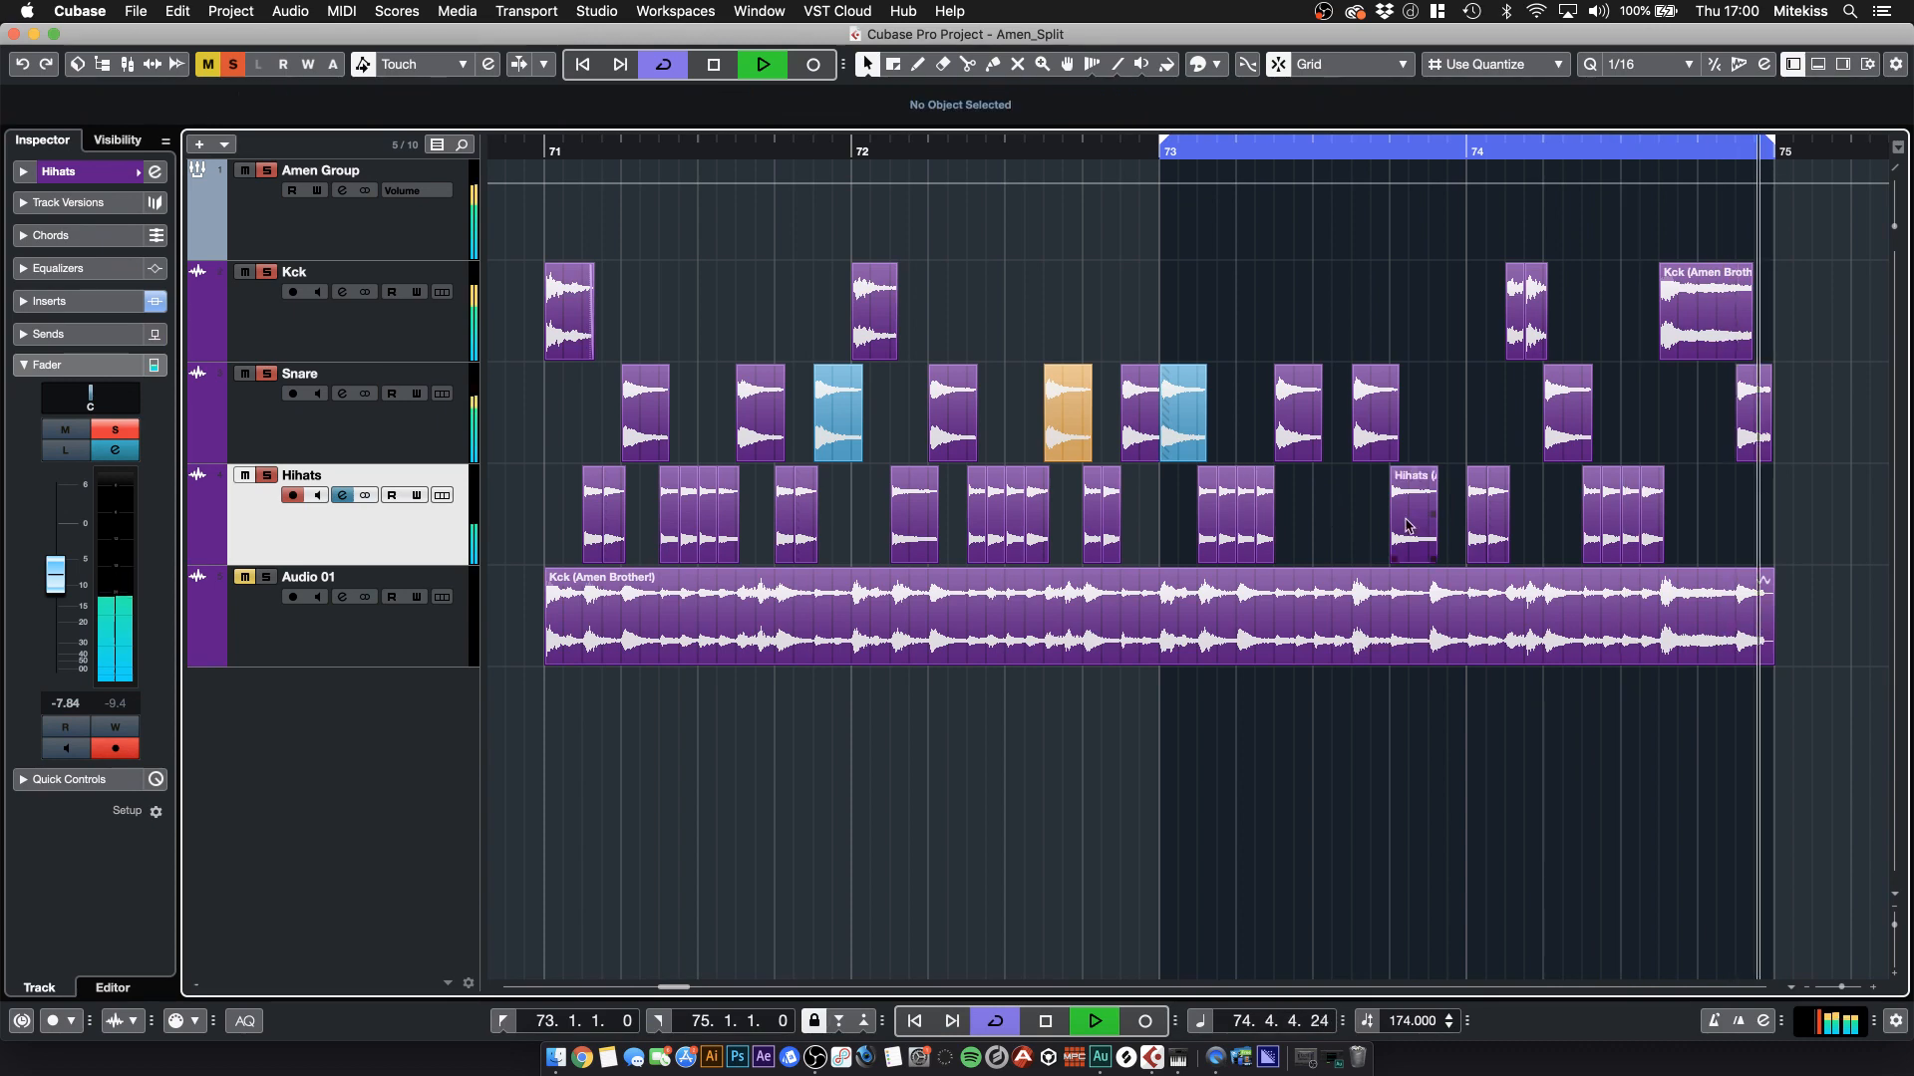
left_click_drag(1483, 518, 1329, 516)
left_click(1450, 426)
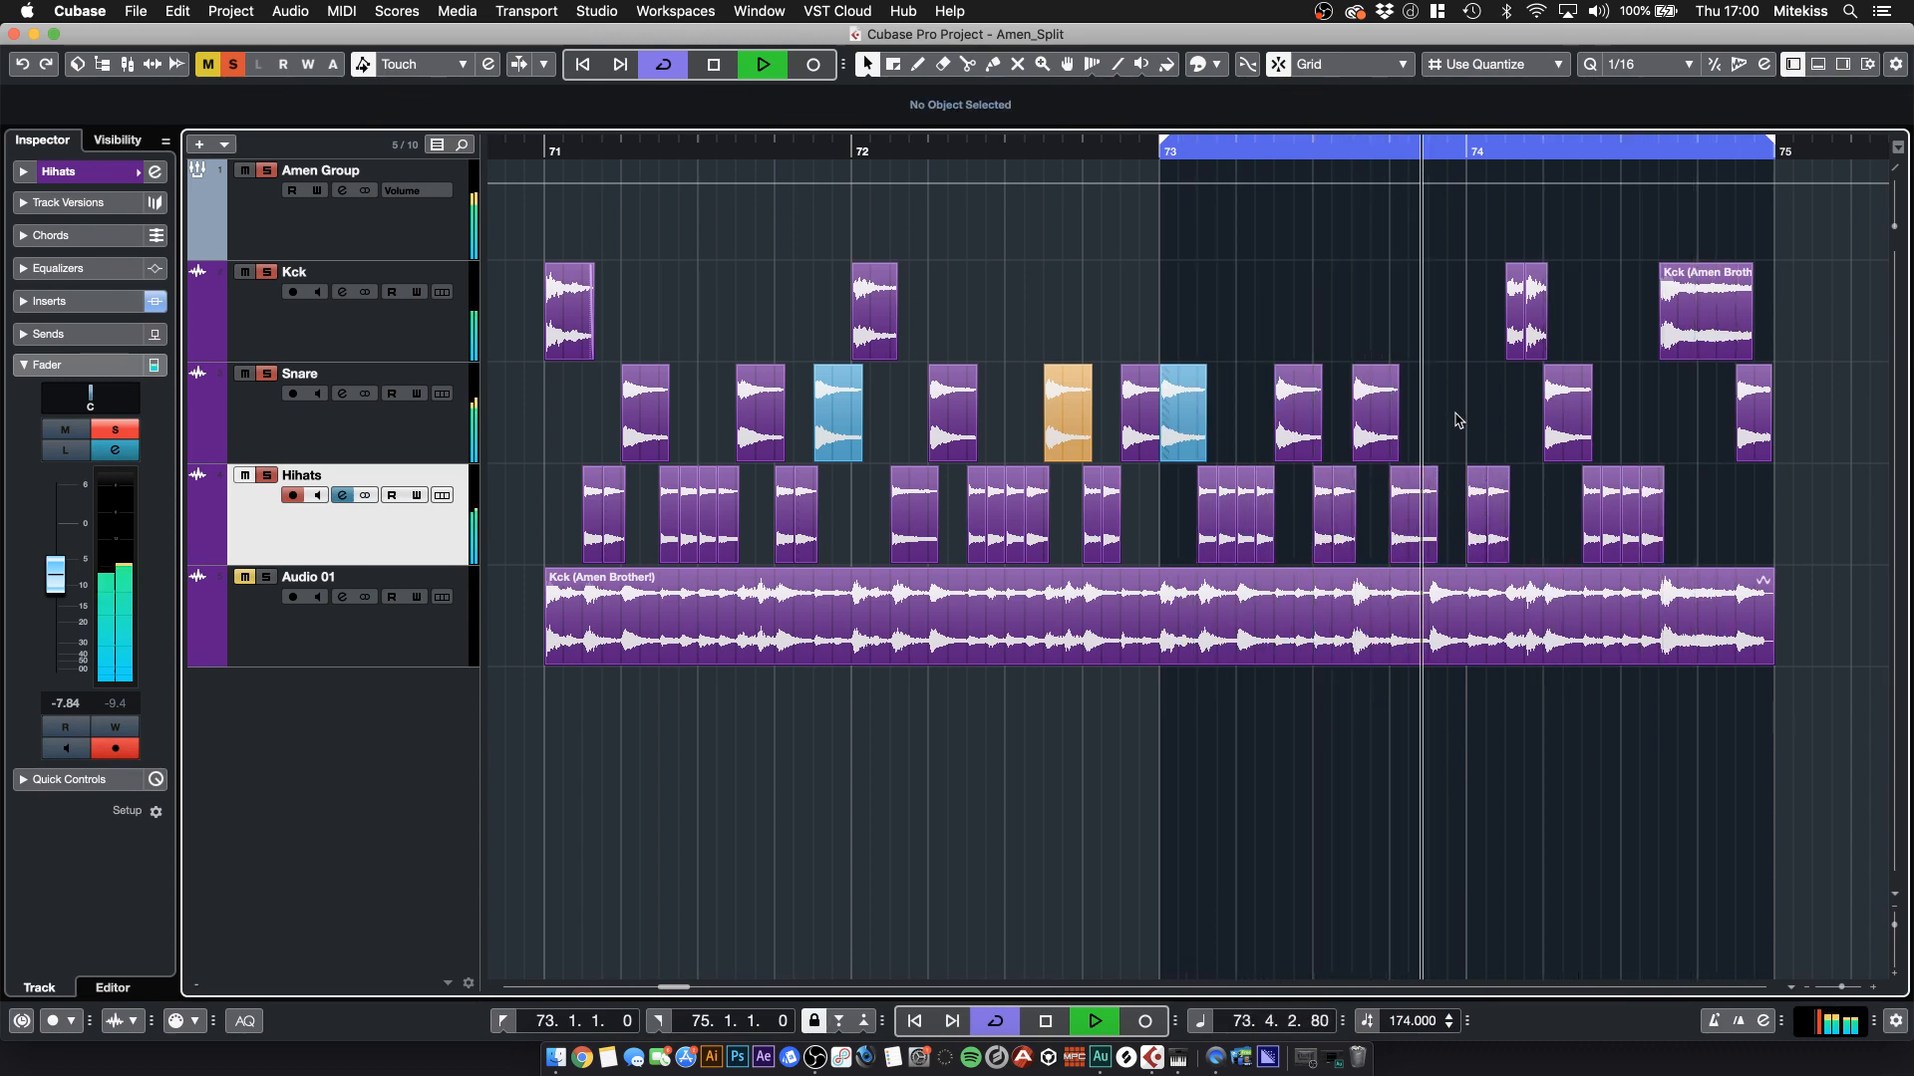
- Copy the snare from 74.2.1 to 73.4.3, transpose the copy by -2 semitones and colour it orange
left_click_drag(1567, 414, 1447, 430)
scroll(1217, 117, "down", 1)
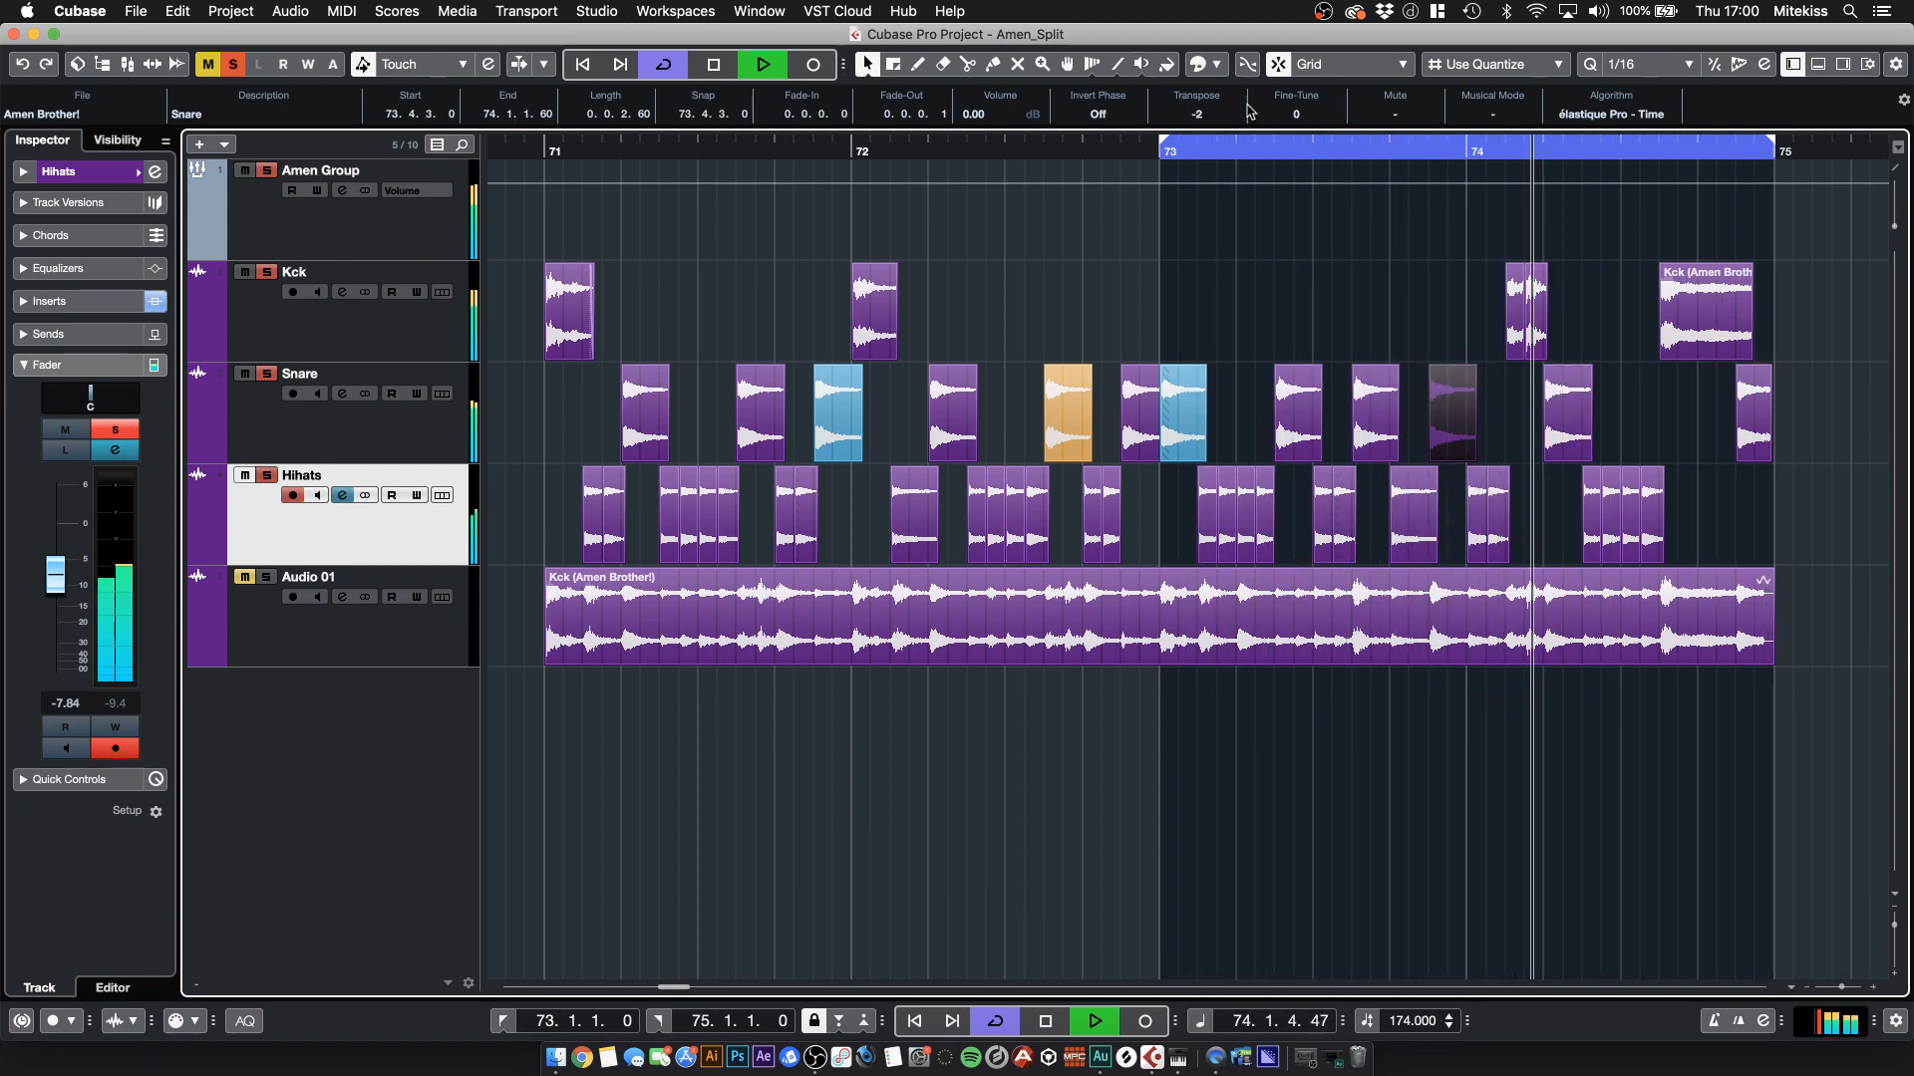
left_click(1163, 65)
left_click(1241, 120)
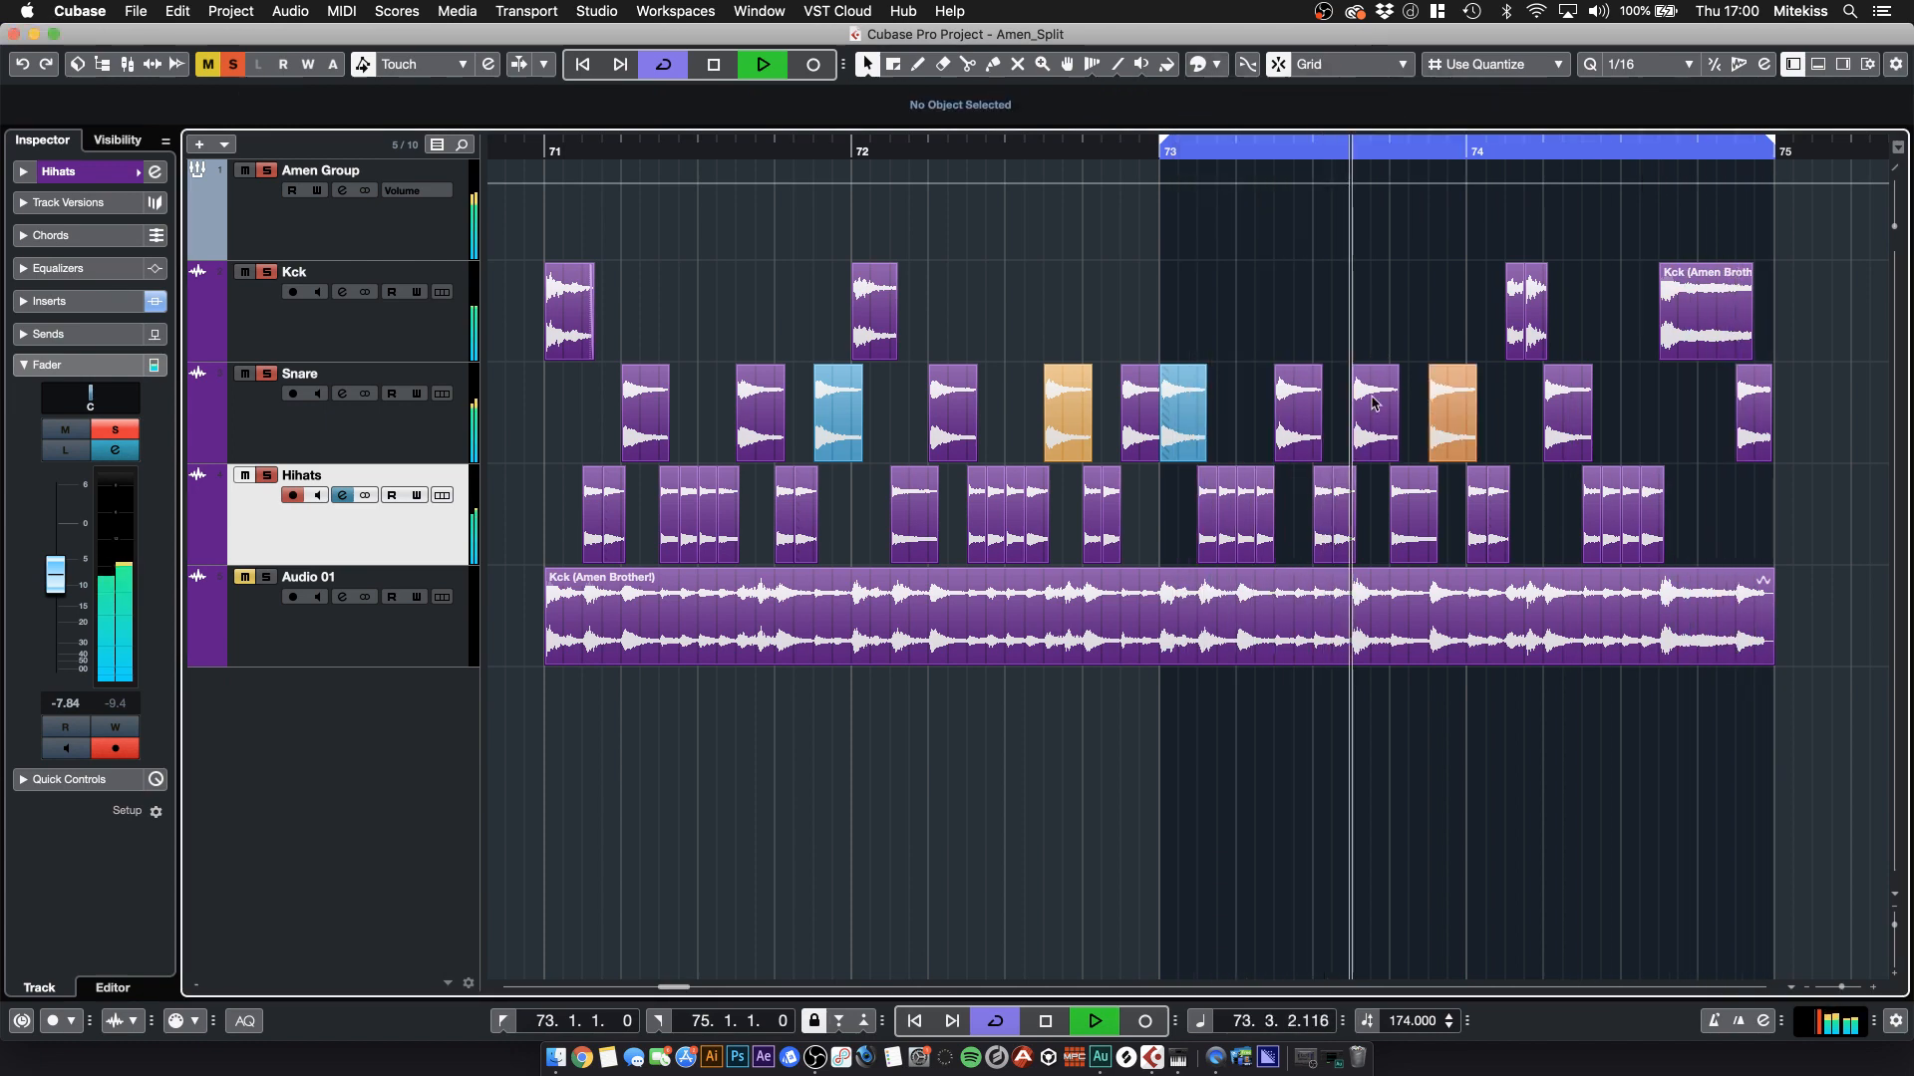
- Transpose the snare at 73.3.3 up 2 semitones and colour it light green
key("Left")
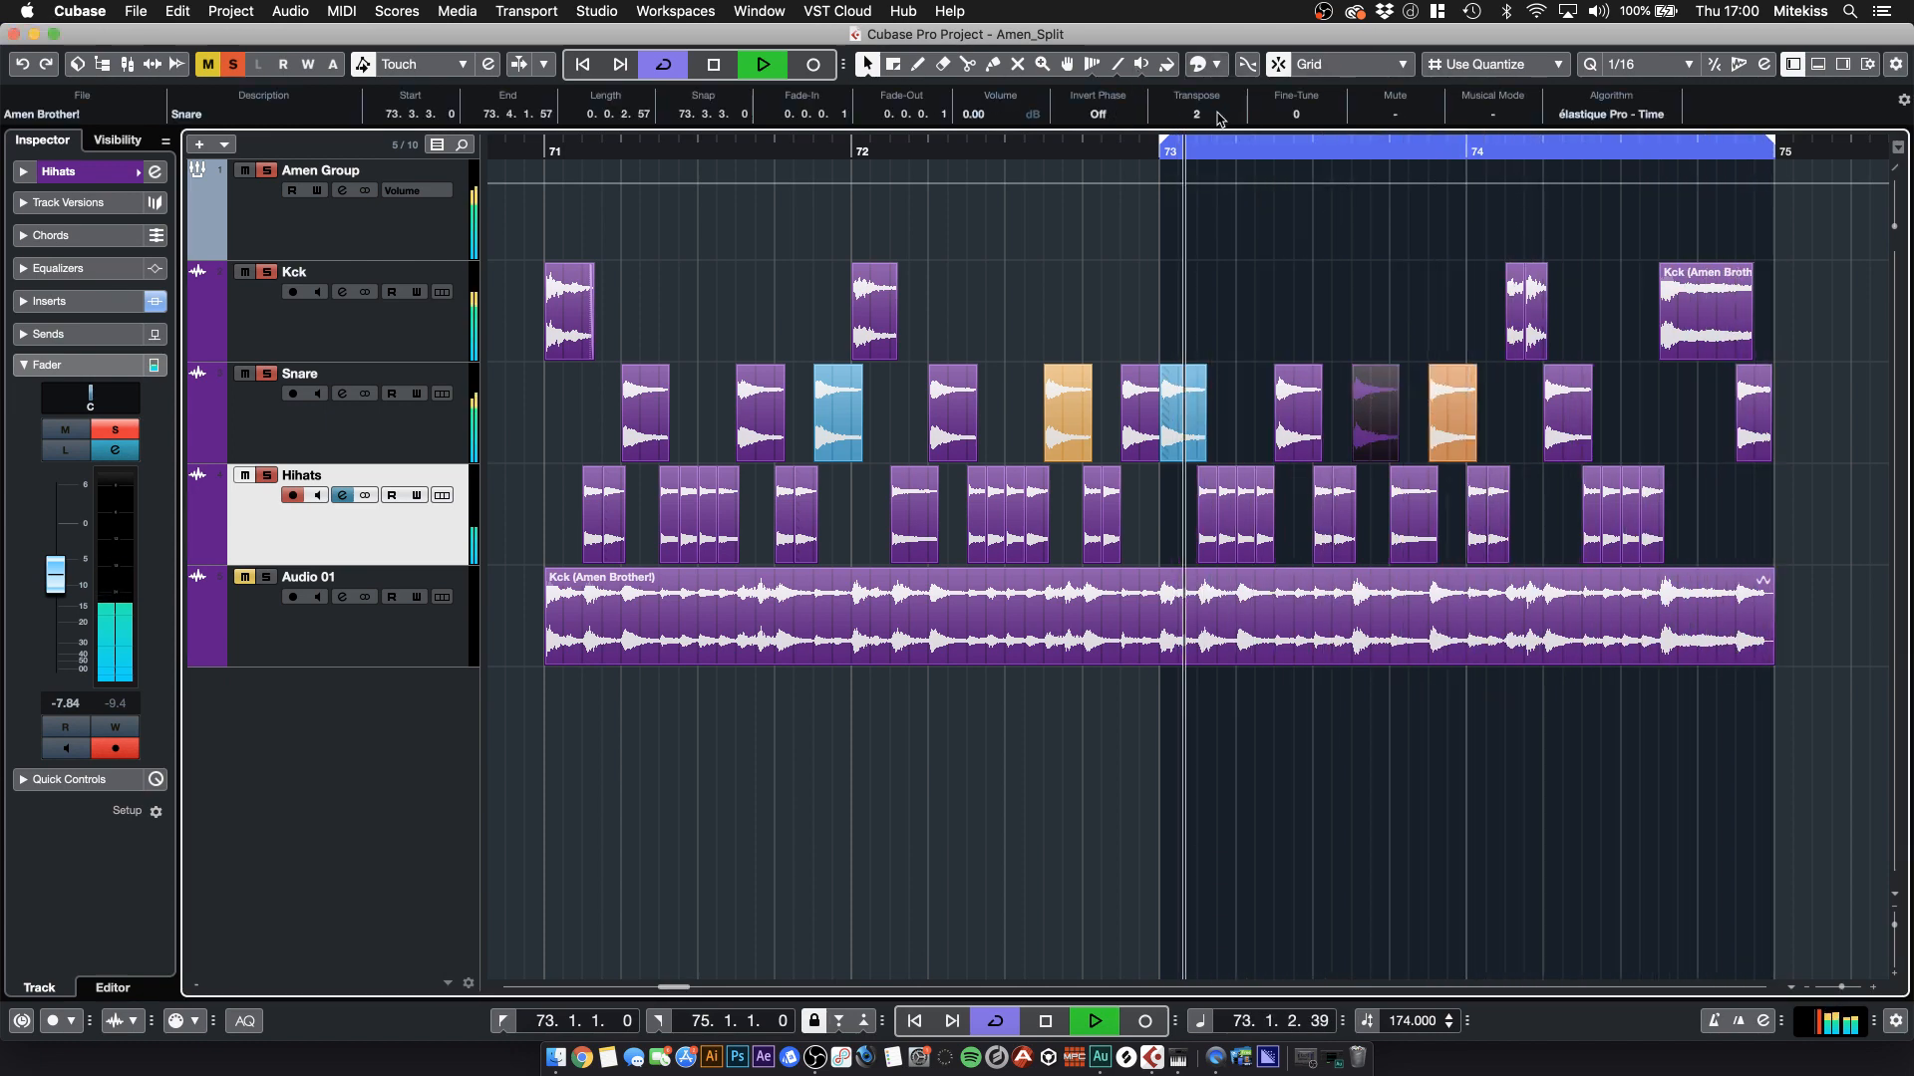
left_click(1216, 65)
left_click(1336, 120)
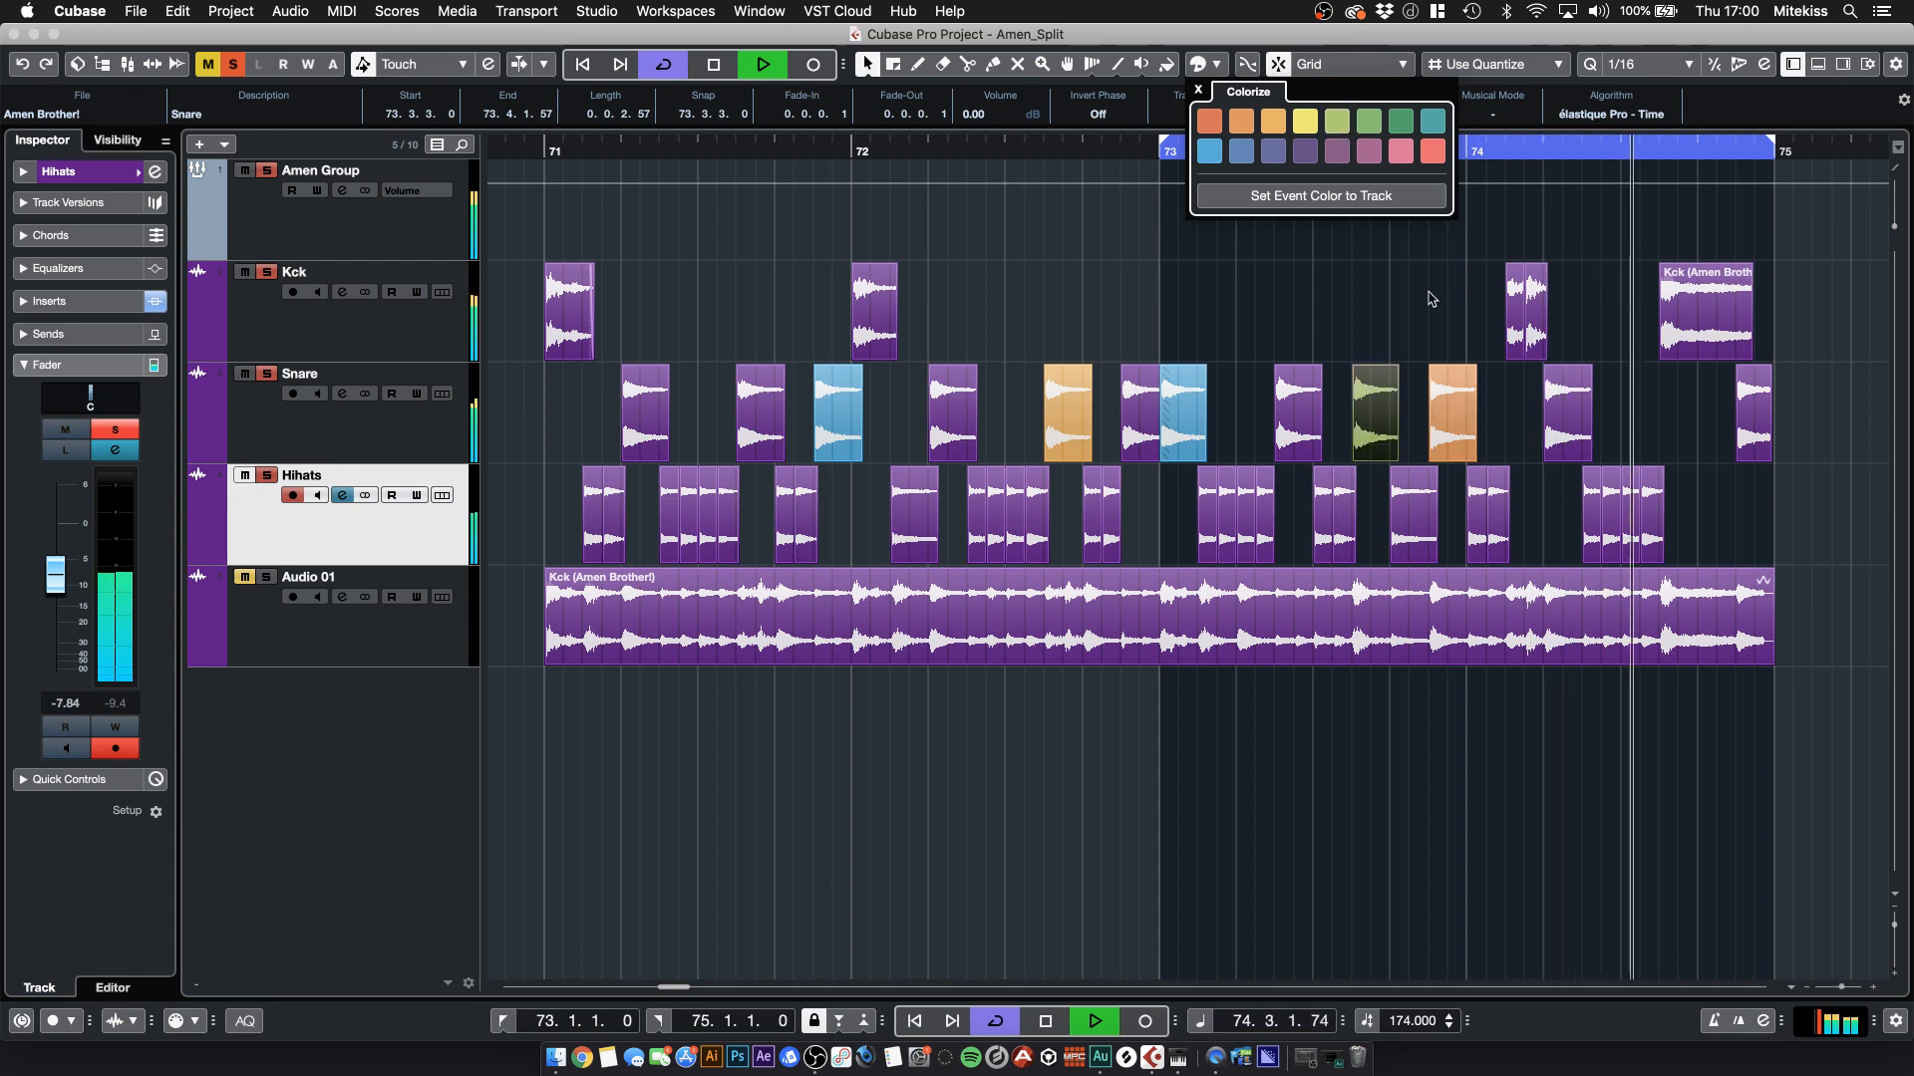
- Copy the long kick from 74.3.3 to 73.3.1, and replace the hi-hat at 73.4.1 with the pair from 73.3.1
left_click(1457, 316)
left_click_drag(1699, 317, 1342, 321)
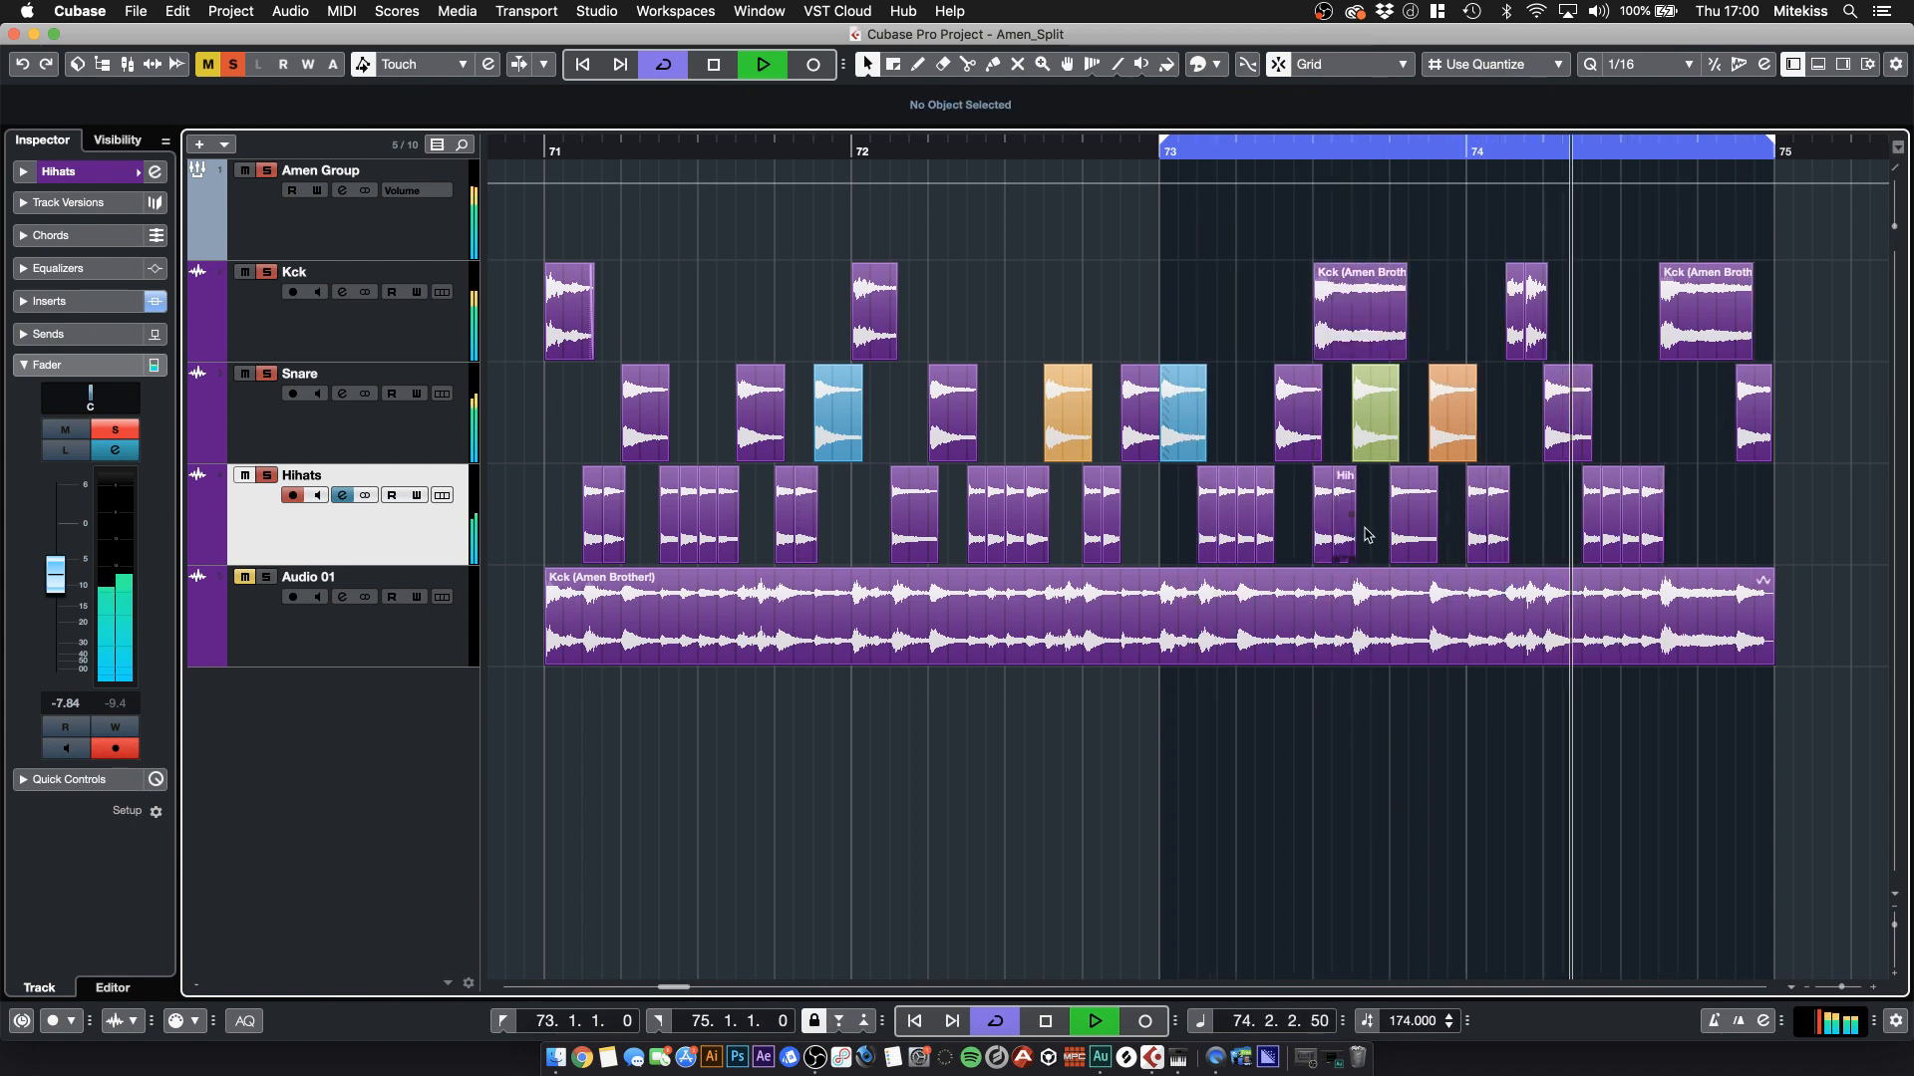
mouse_move(1394, 525)
left_mouse_down()
mouse_move(1302, 518)
mouse_move(1404, 527)
left_mouse_up()
key("Delete")
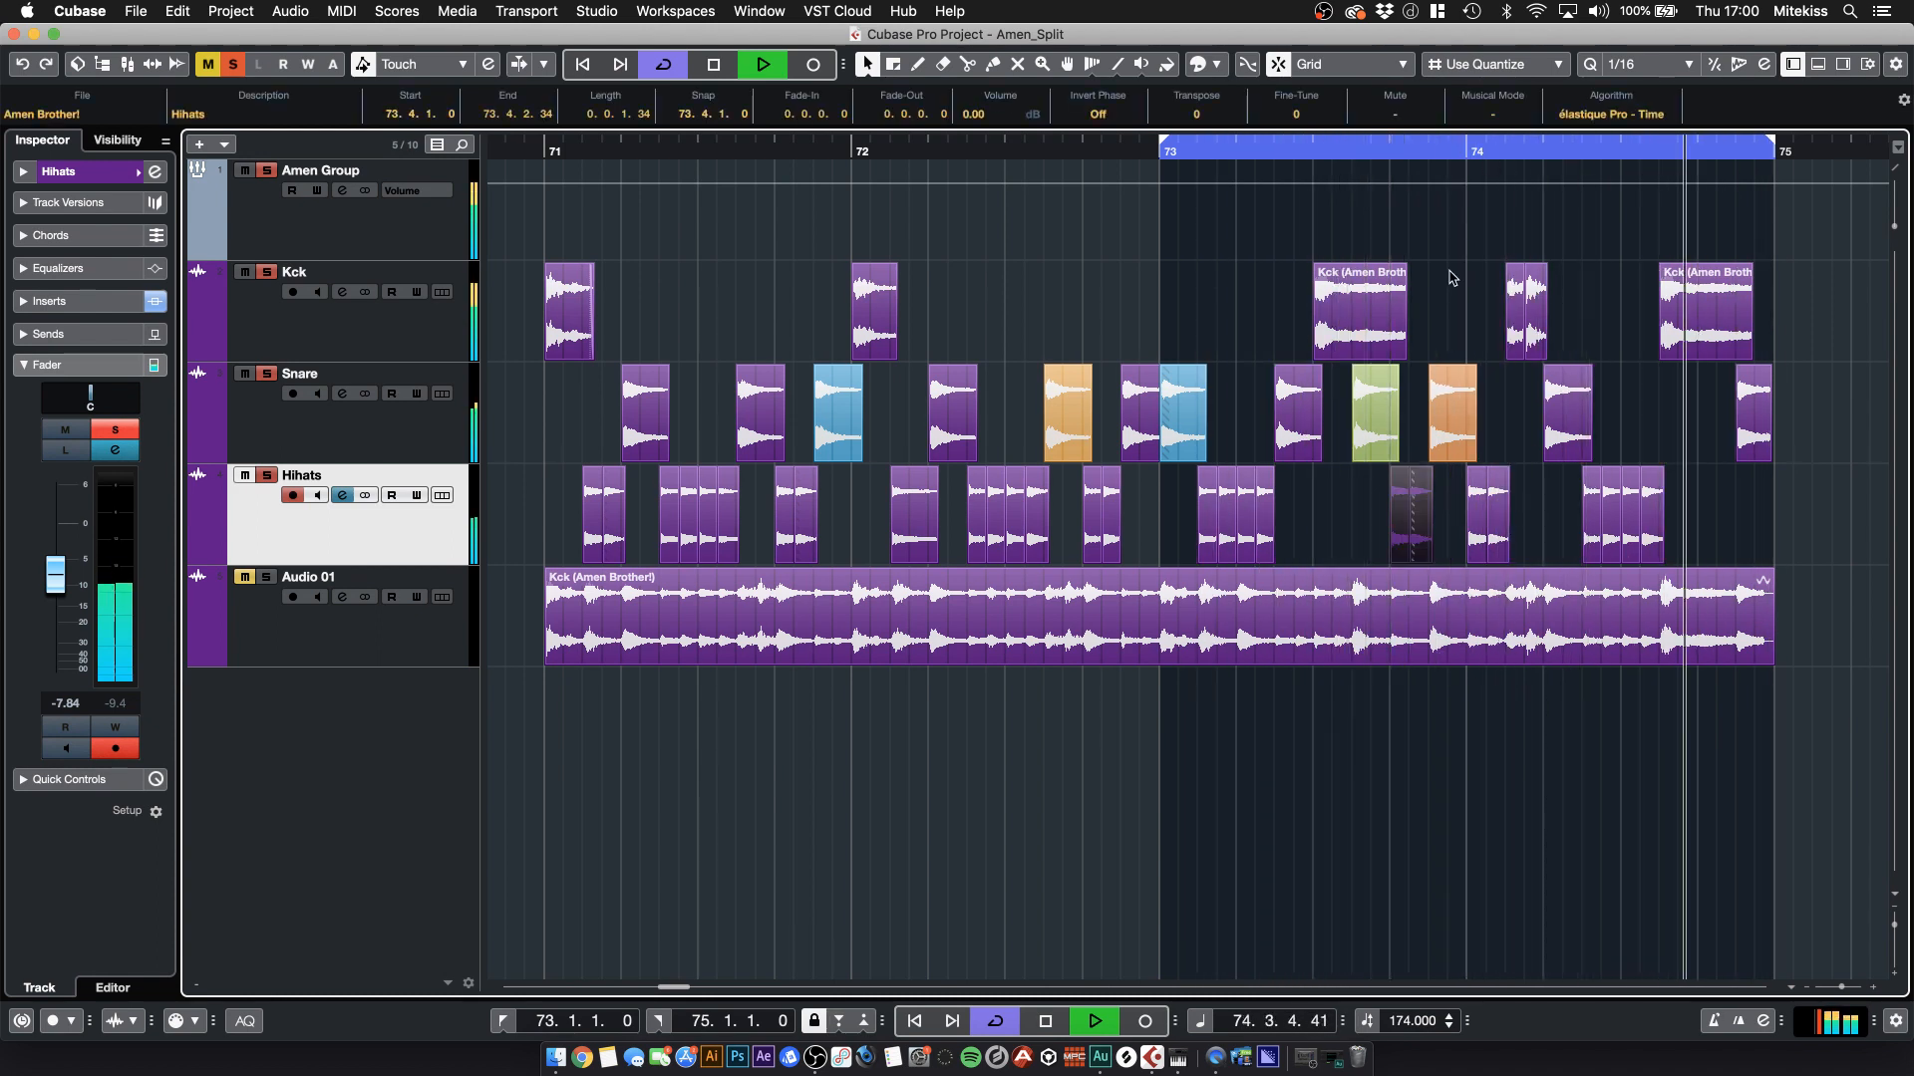
left_click(1450, 242)
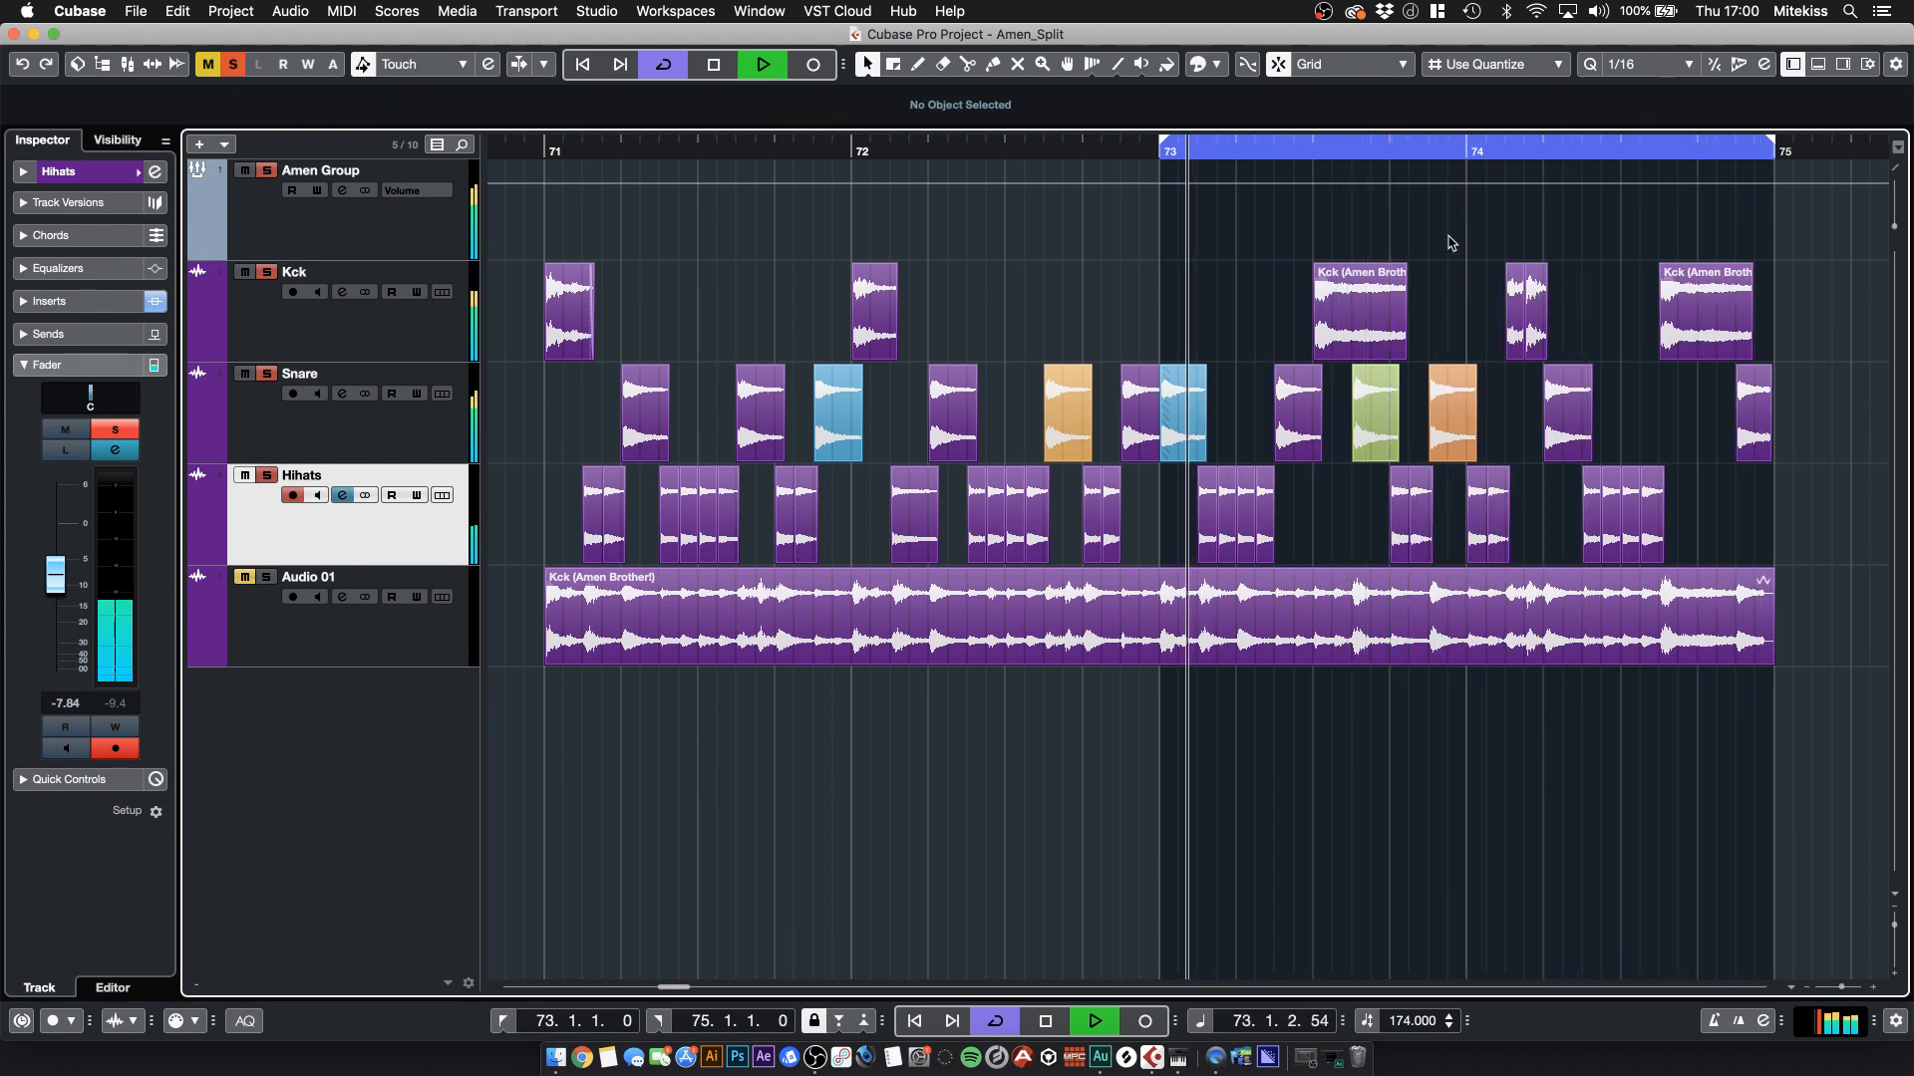
- Replace the long kick at 74.3.3 with a copy of the short kick from 72.1.1
left_click(1713, 329)
key("Delete")
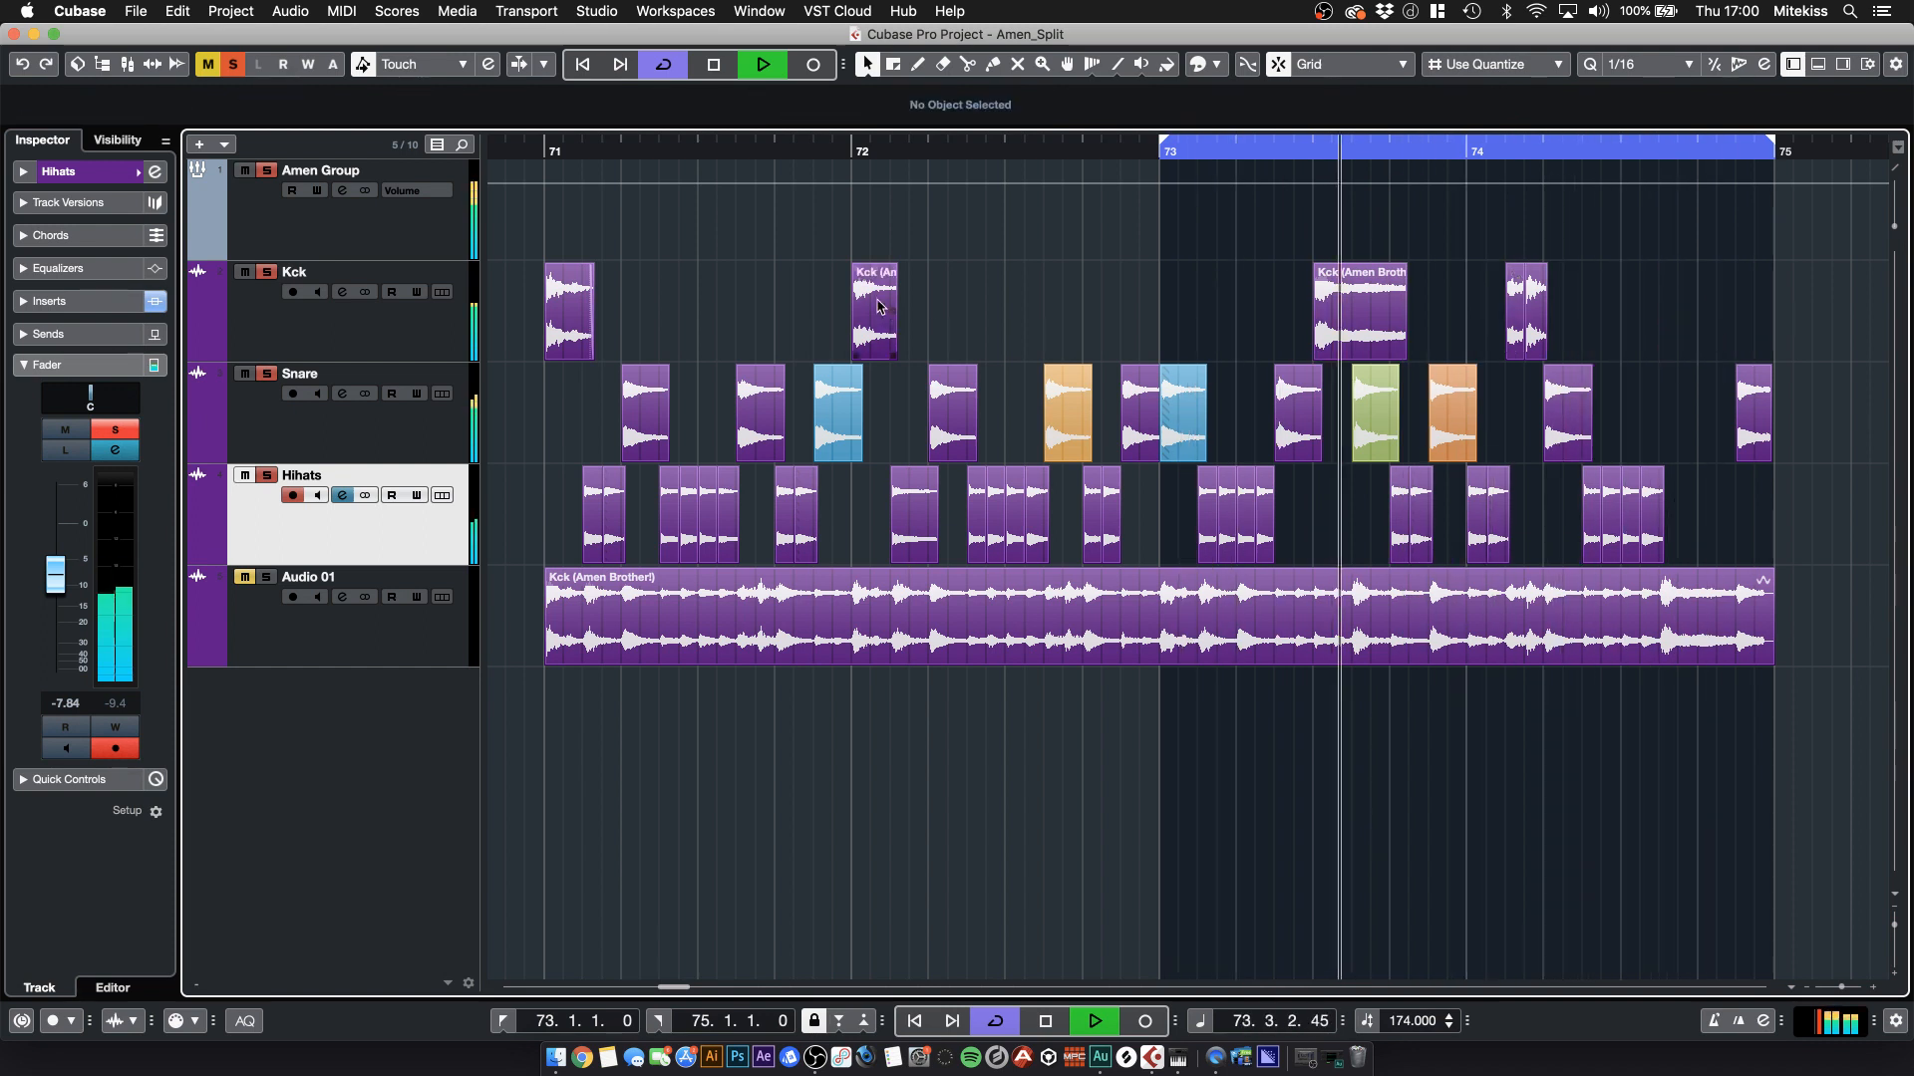
left_click_drag(866, 334, 1677, 341)
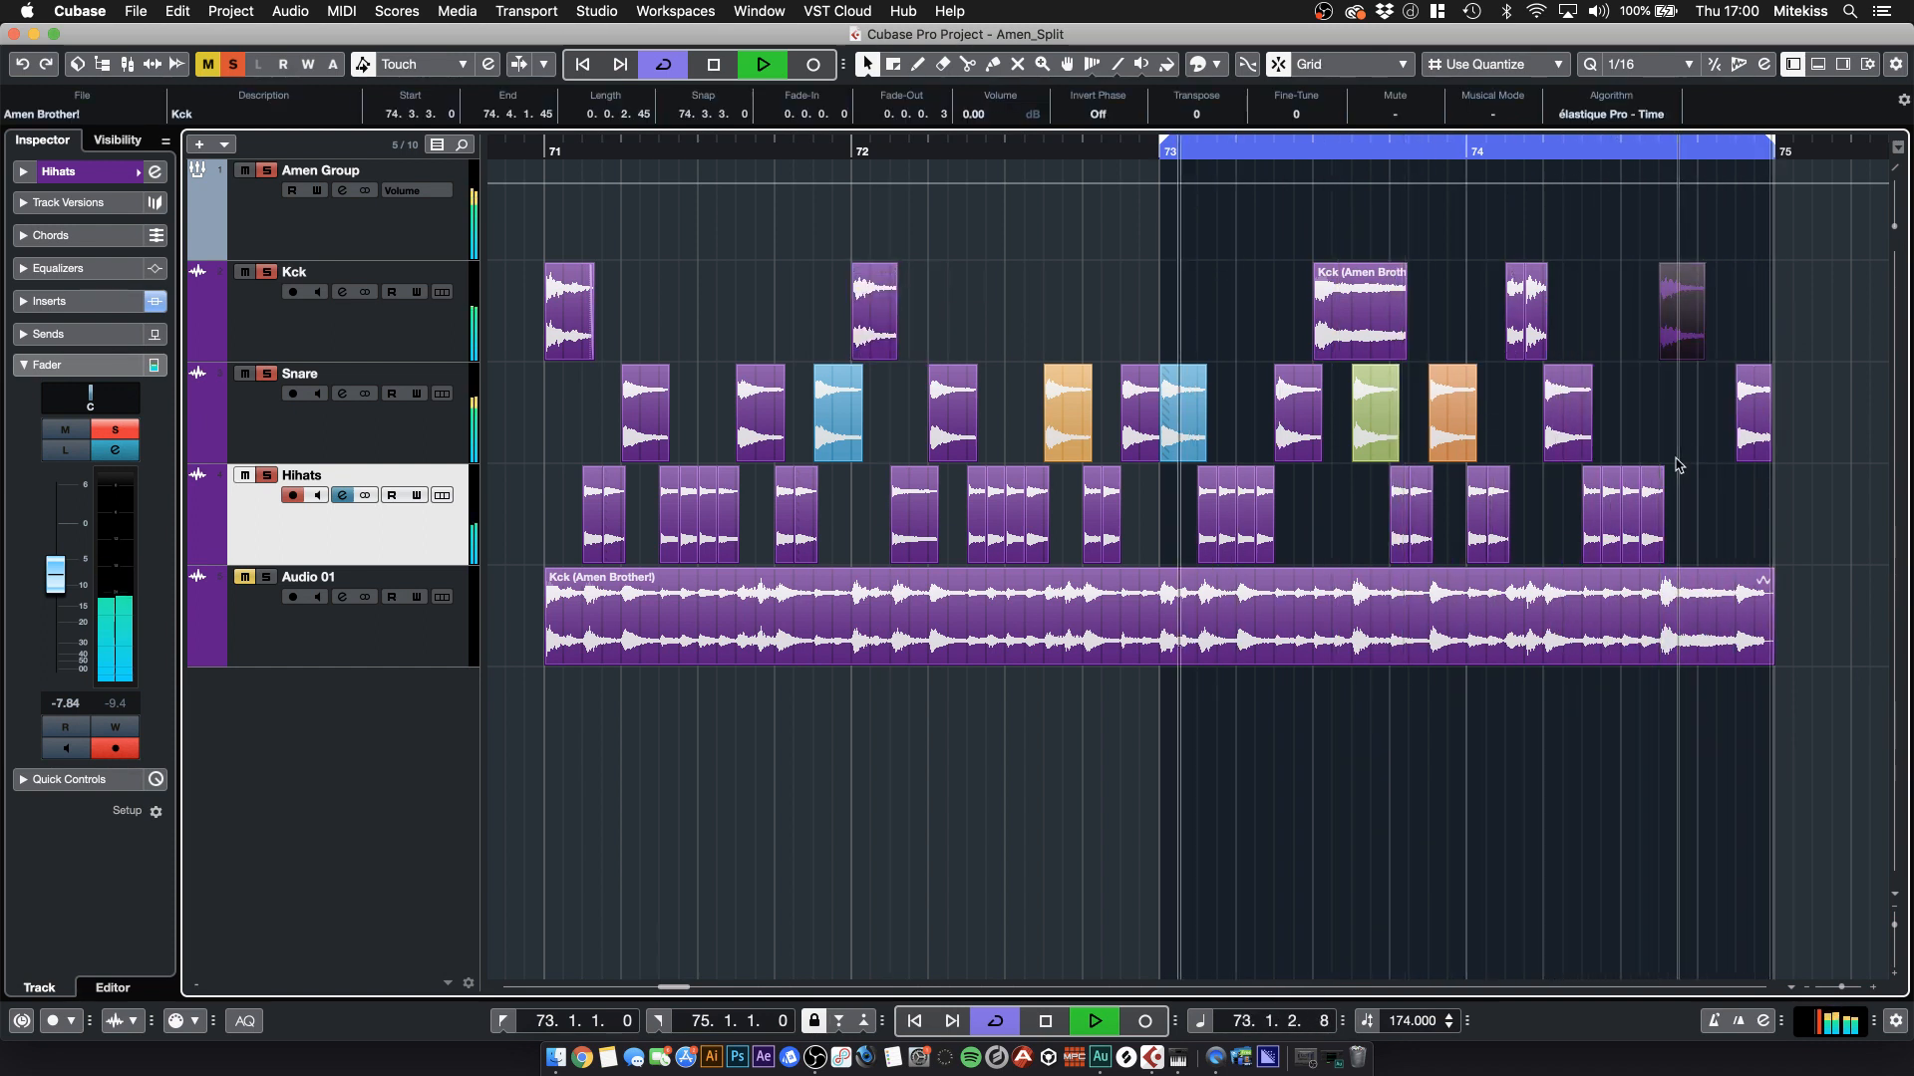
- Copy the hi-hat pair from 74.1.1 to 74.4.1 and extend the start of the playback loop back to bar 71
left_click(1679, 498)
left_click_drag(1483, 522, 1715, 525)
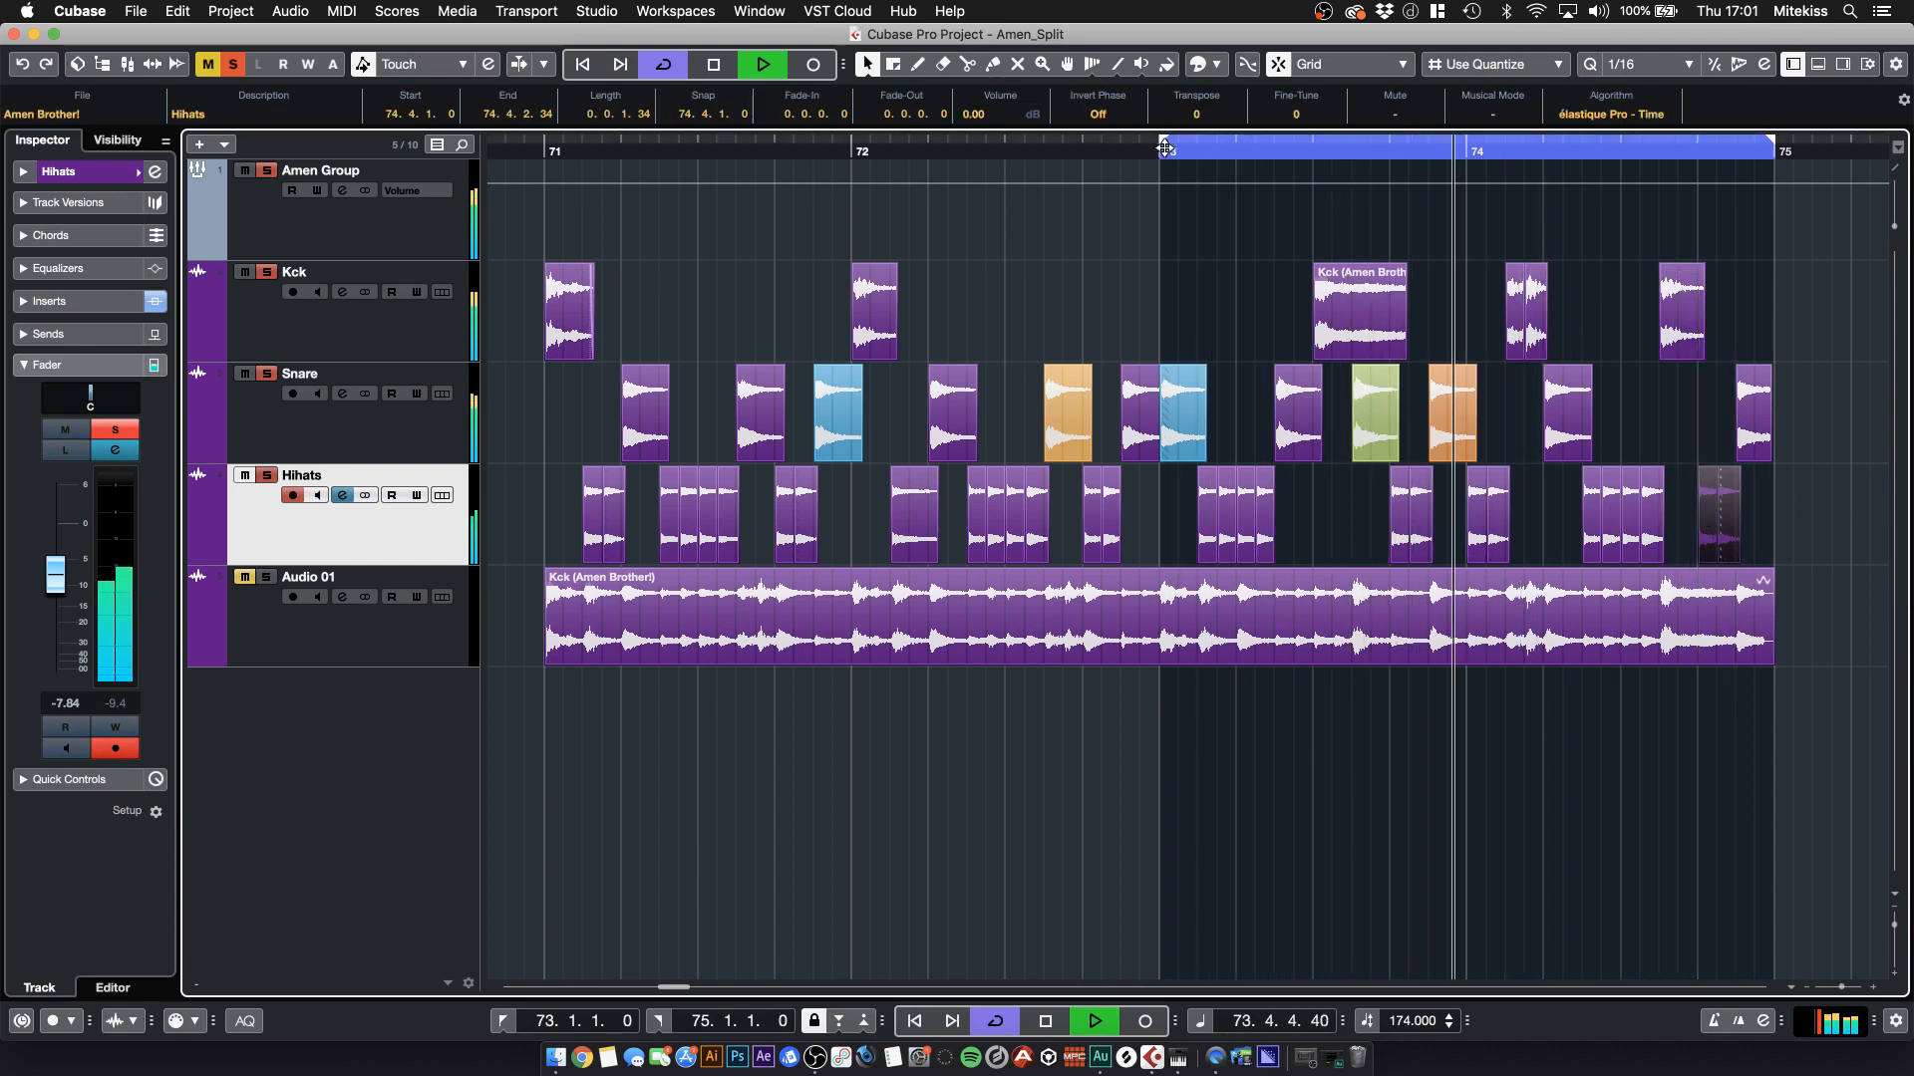
left_click_drag(1164, 141, 549, 205)
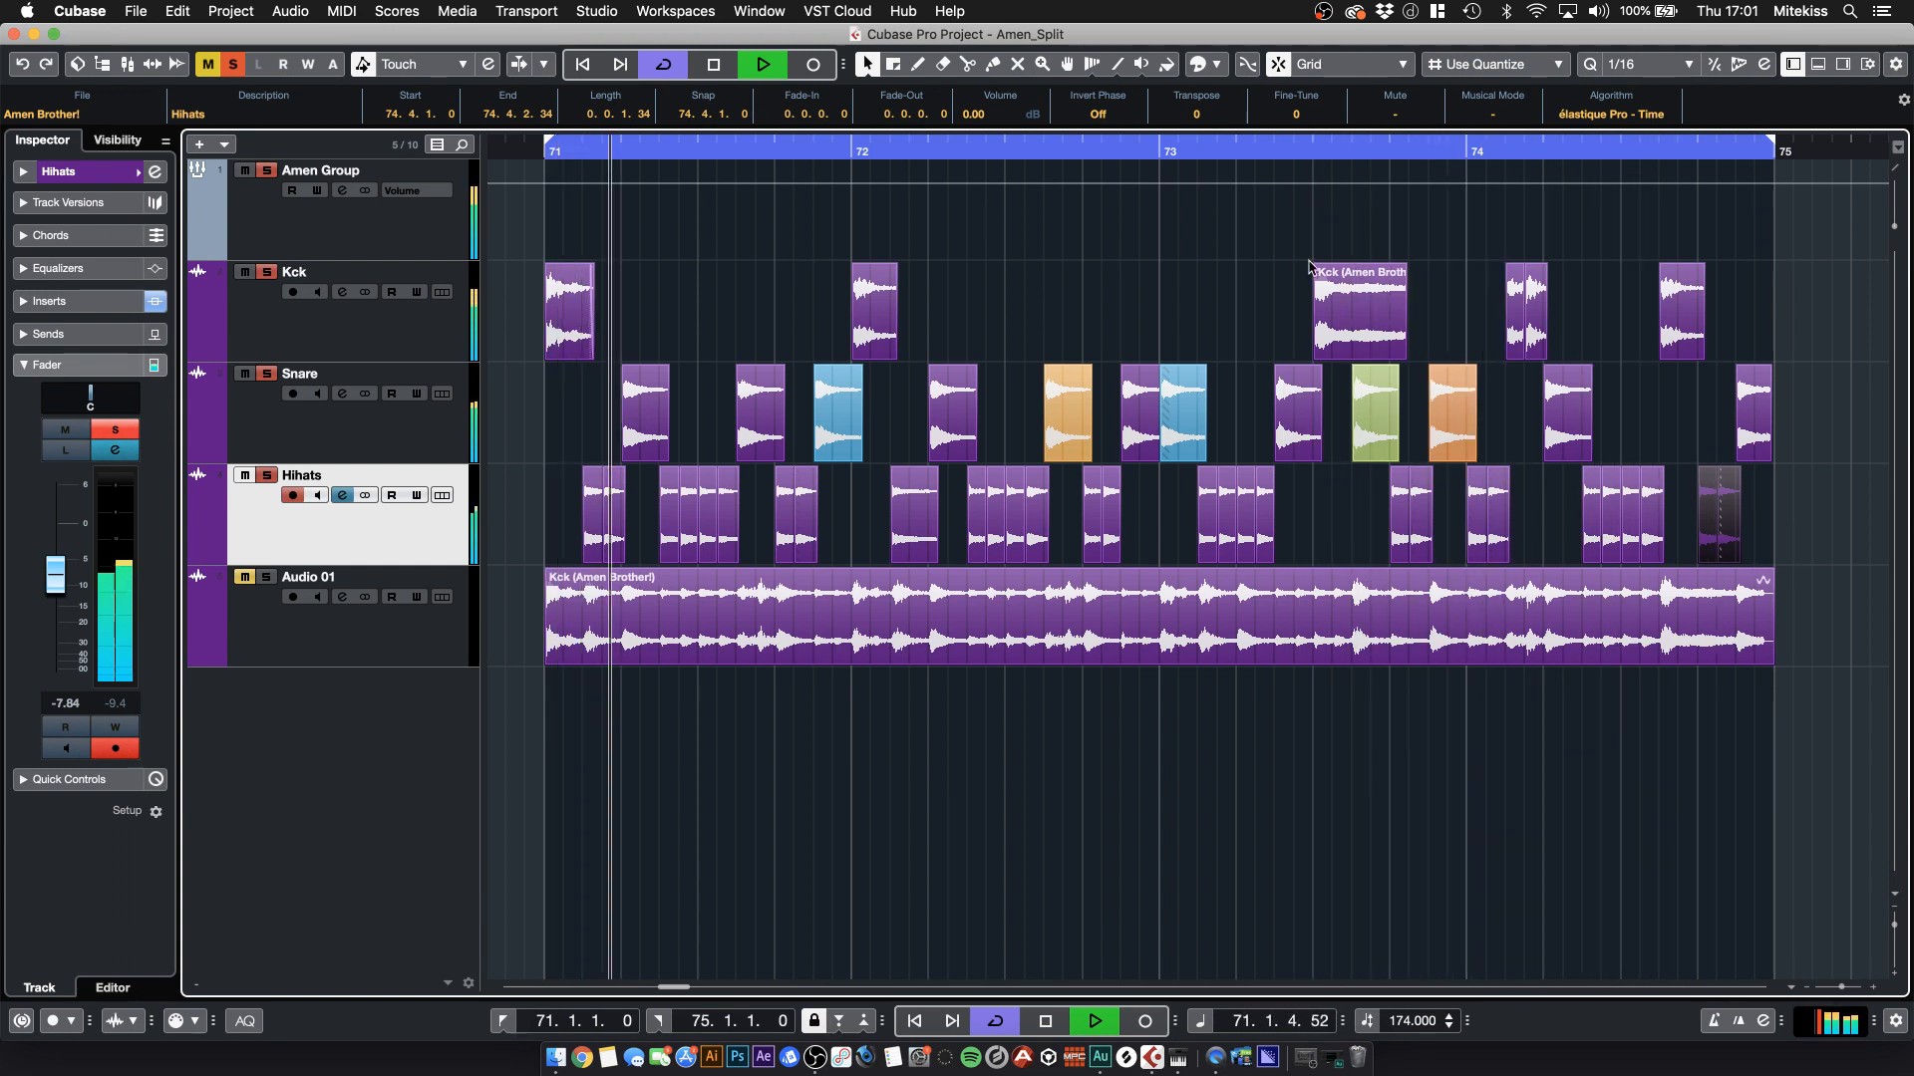
key("space")
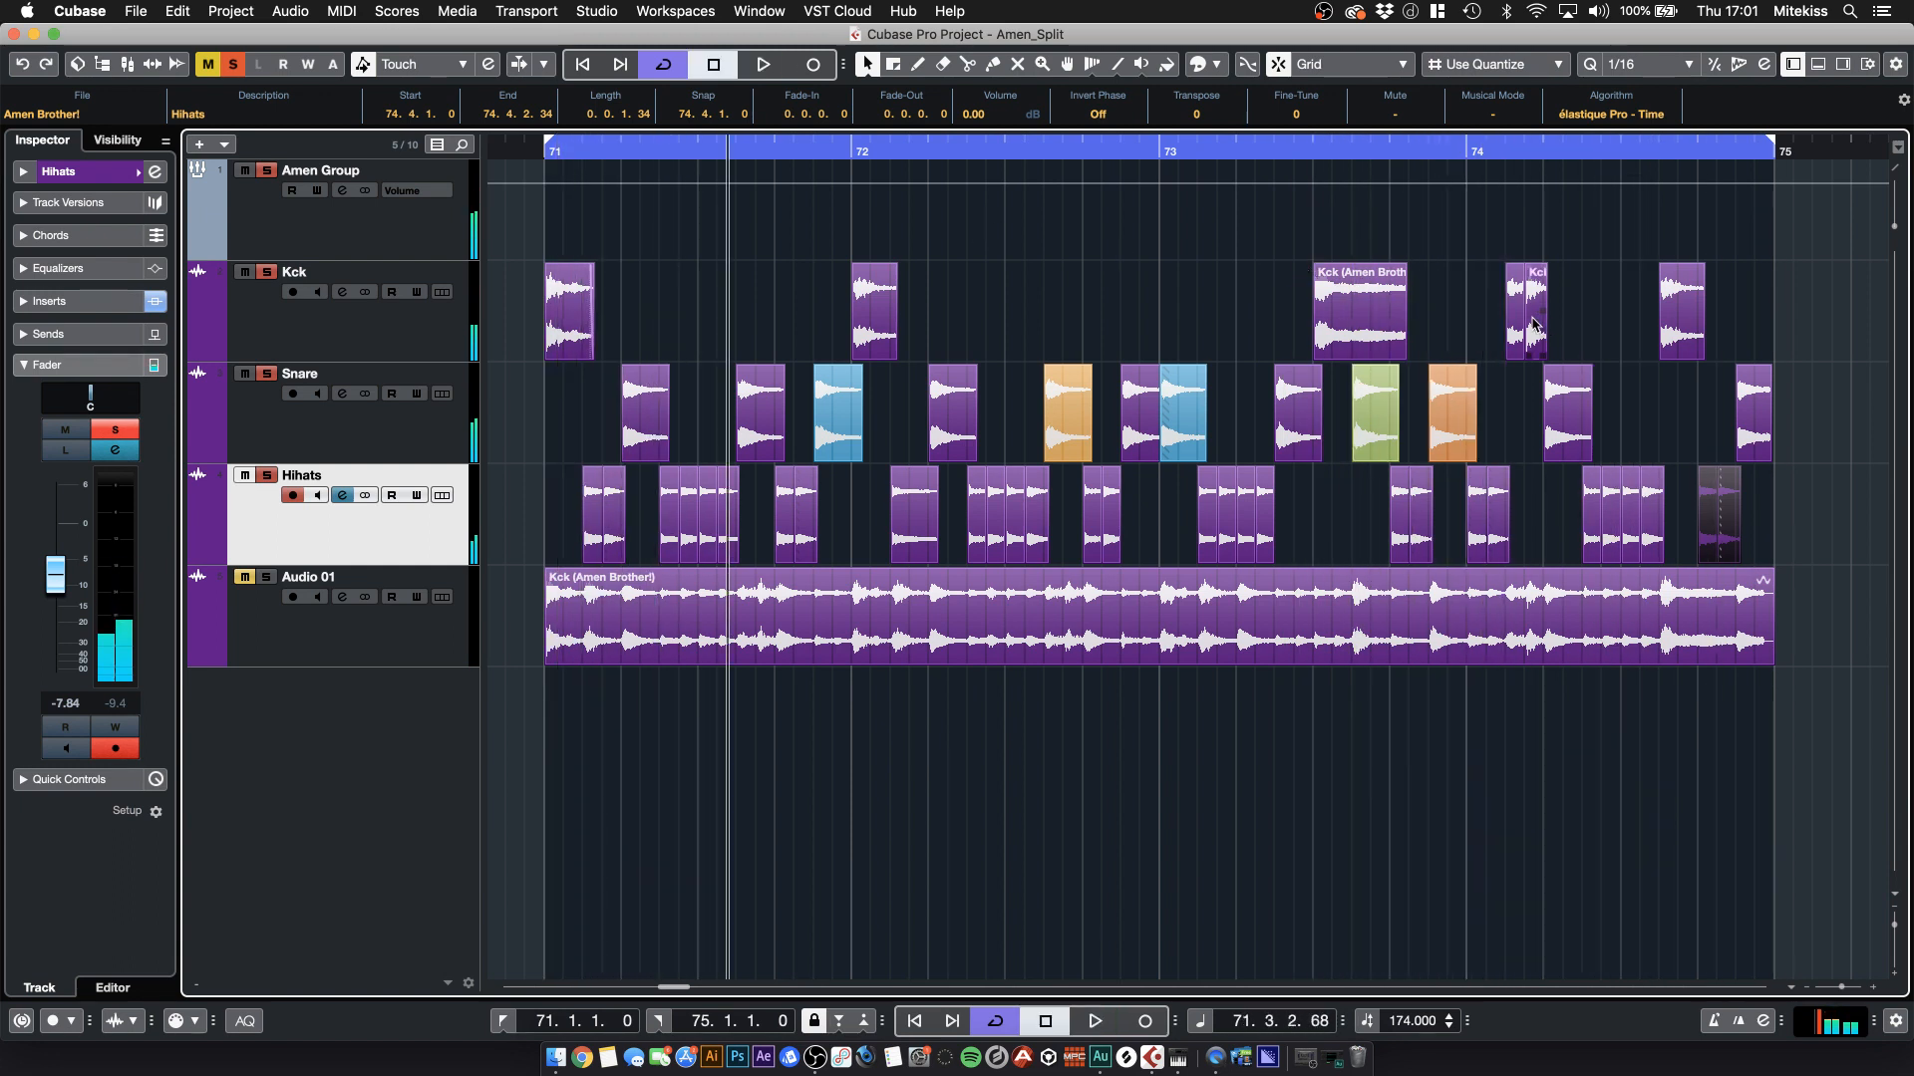
- Insert the PuigTec EQP1A Stereo equalizer after DaTube on the Amen Group
left_click(348, 241)
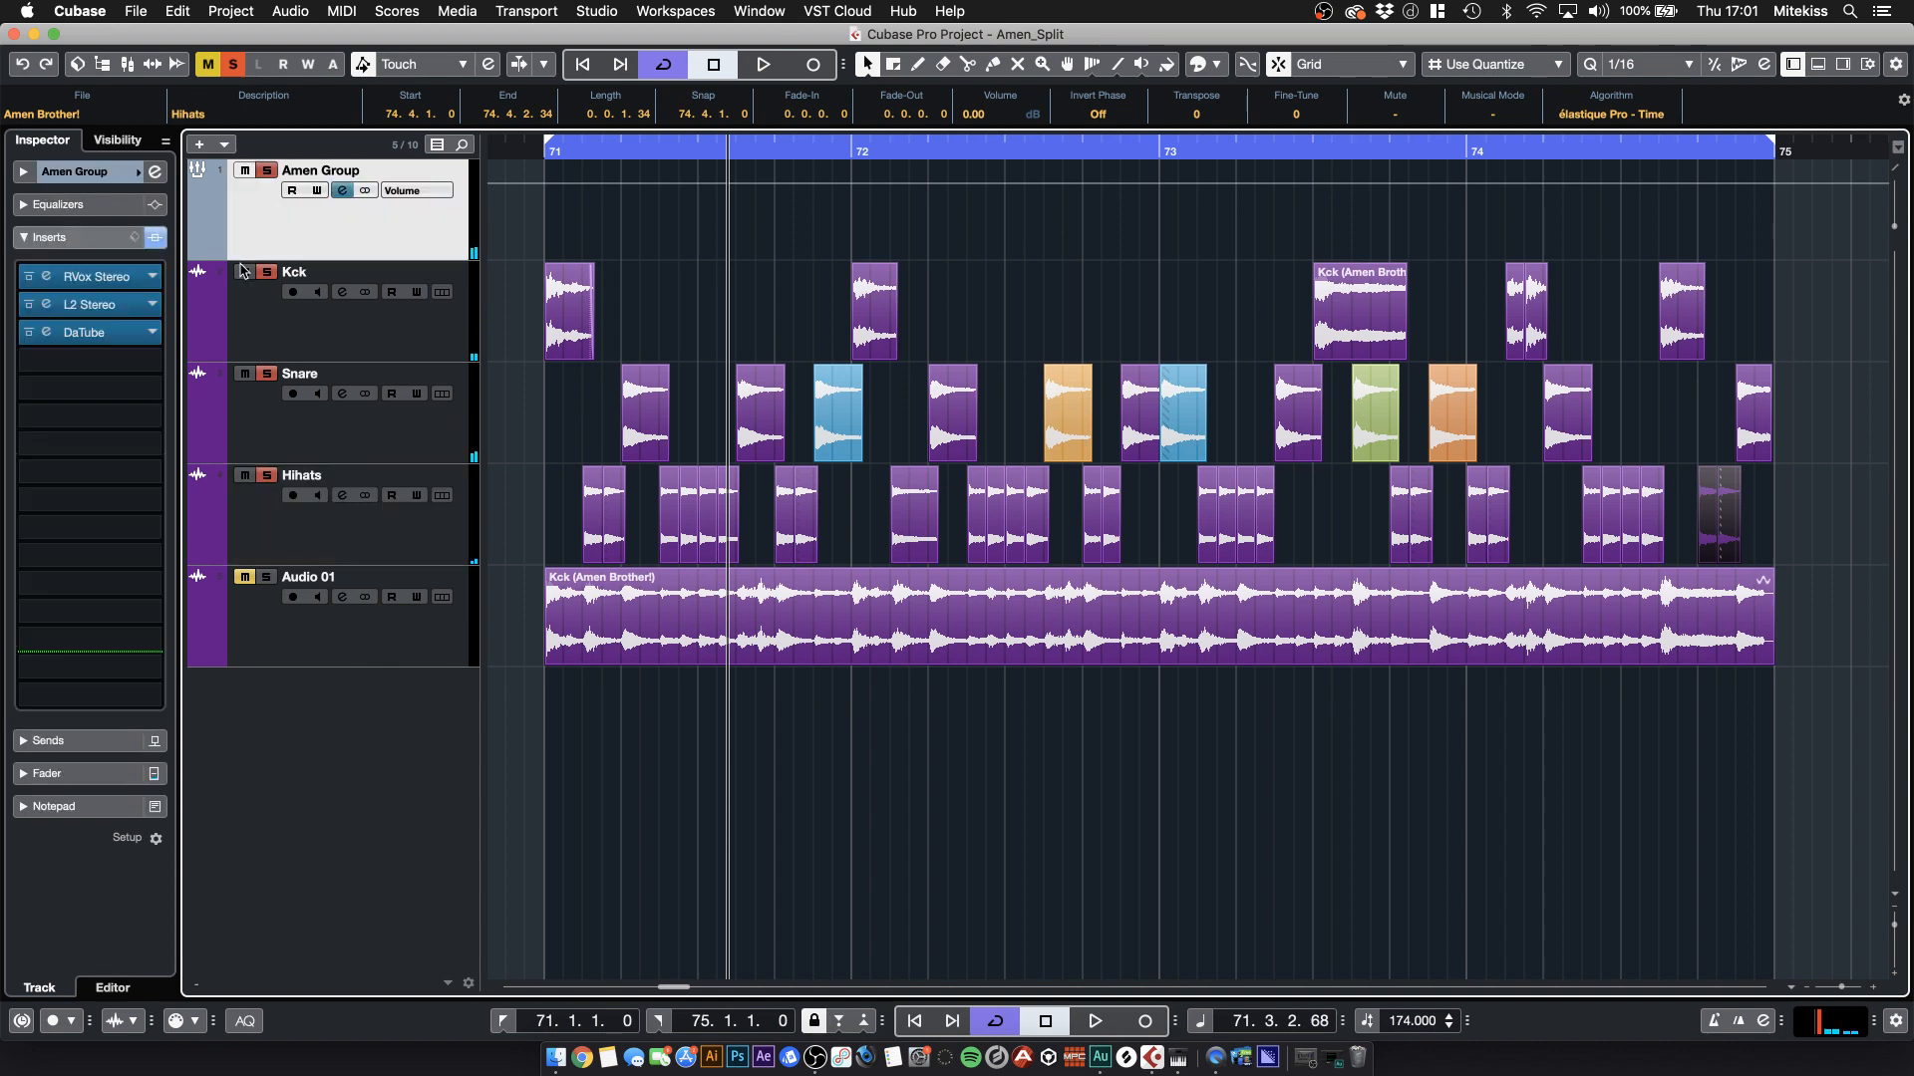
left_click(140, 395)
type("pul")
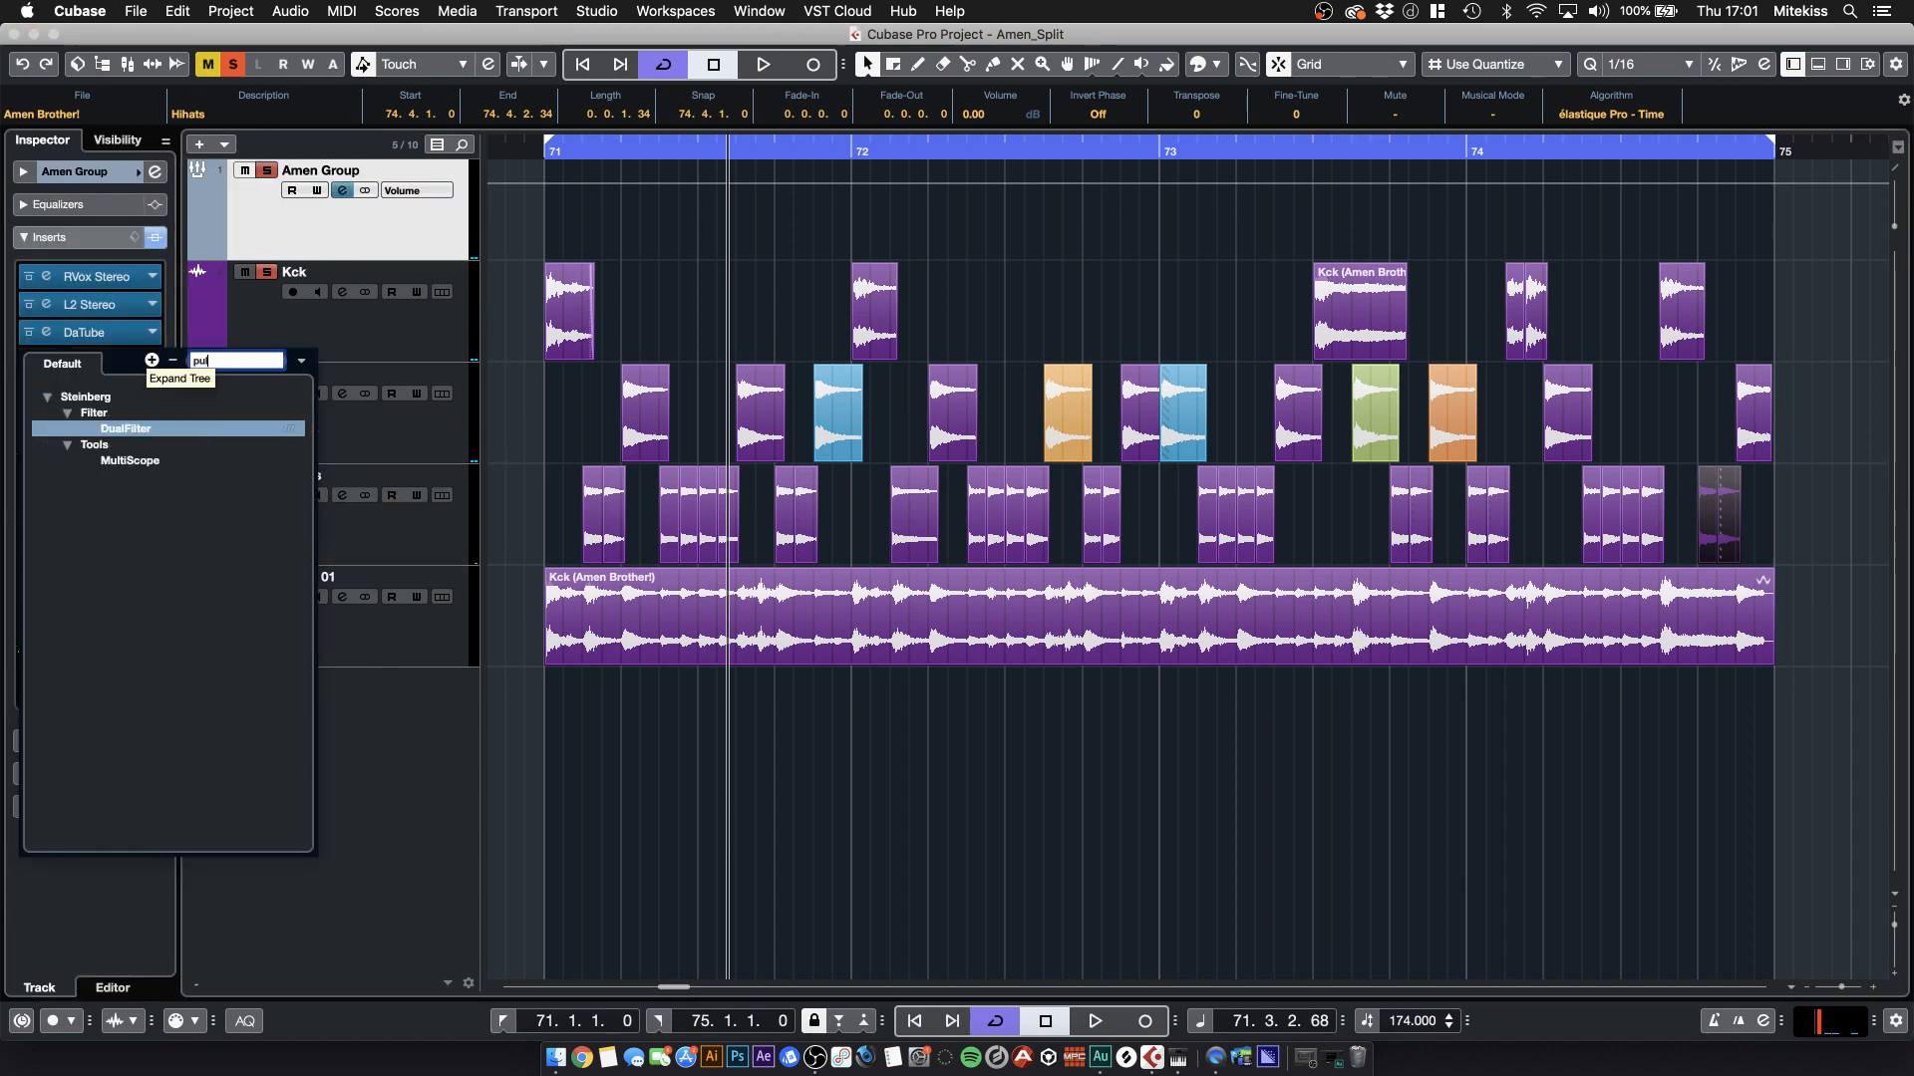
key("BackSpace")
key("BackSpace")
key("BackSpace")
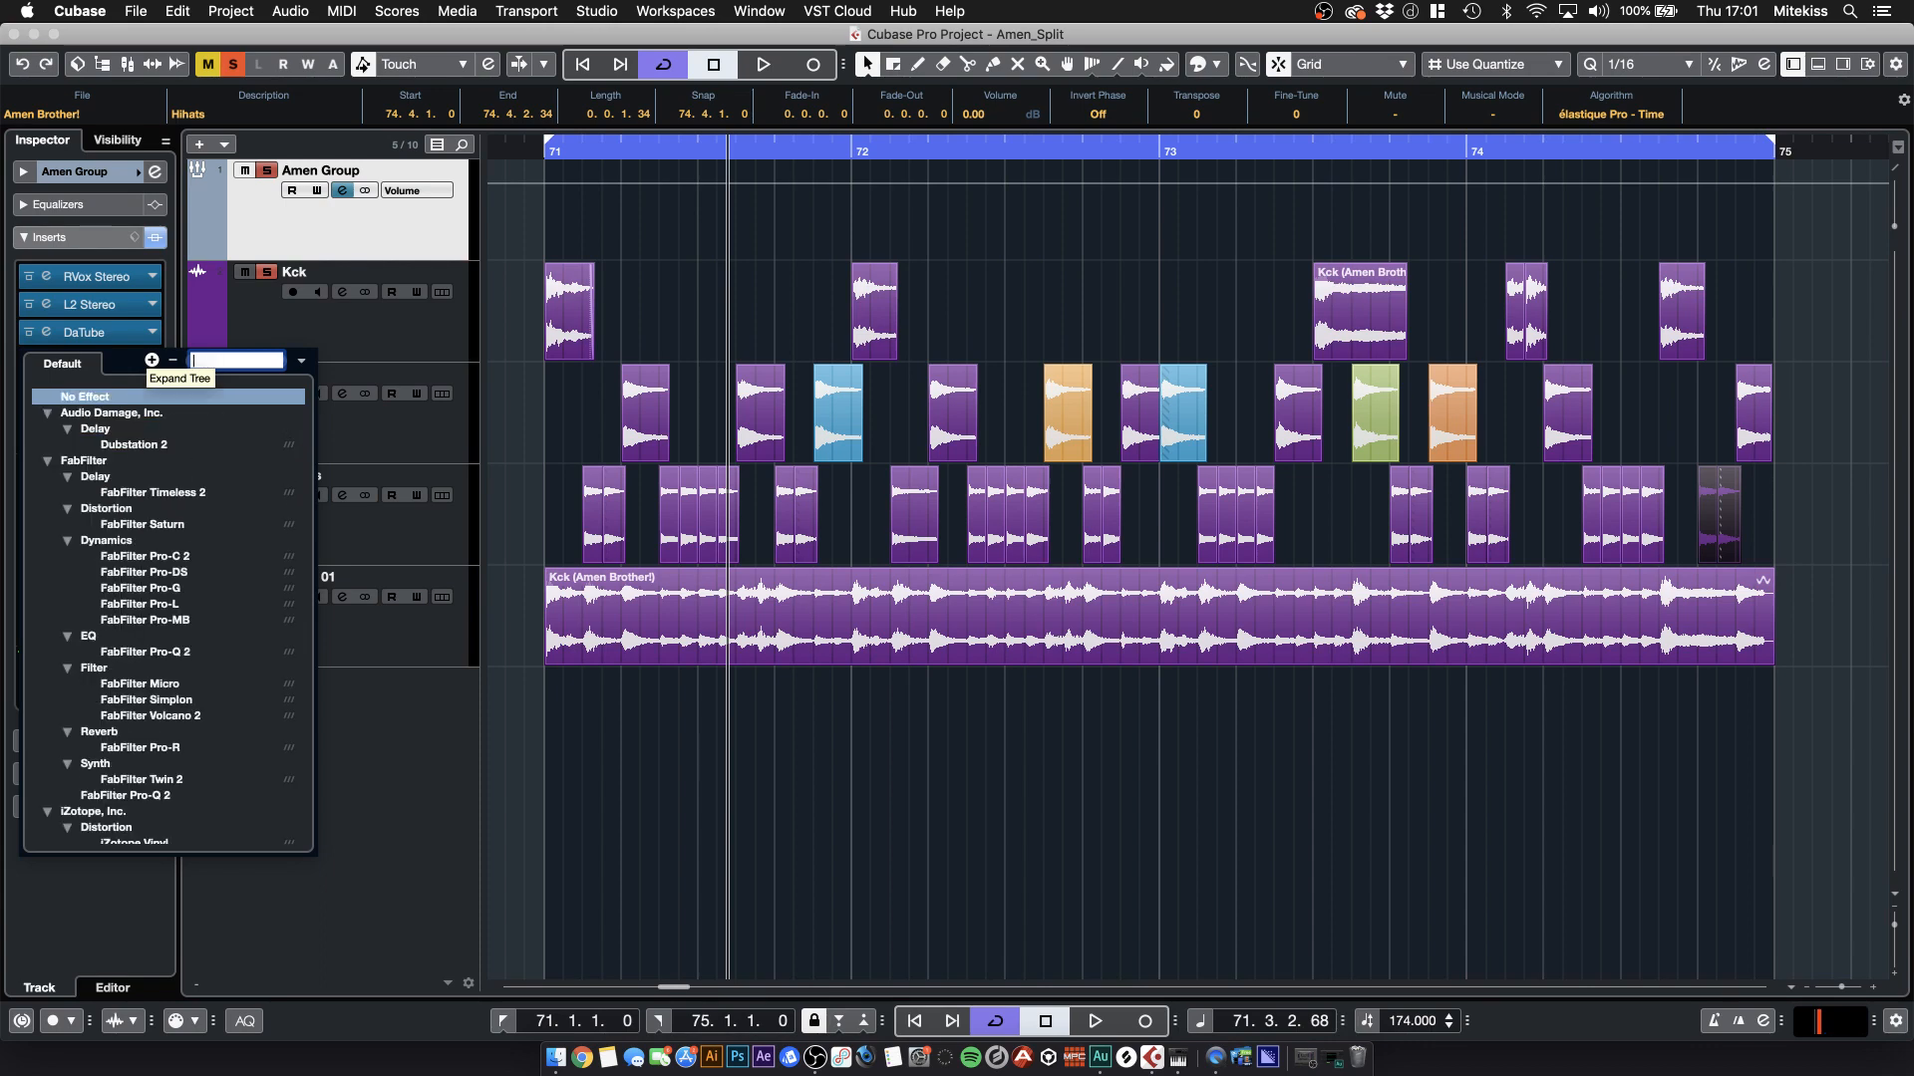
type("pult")
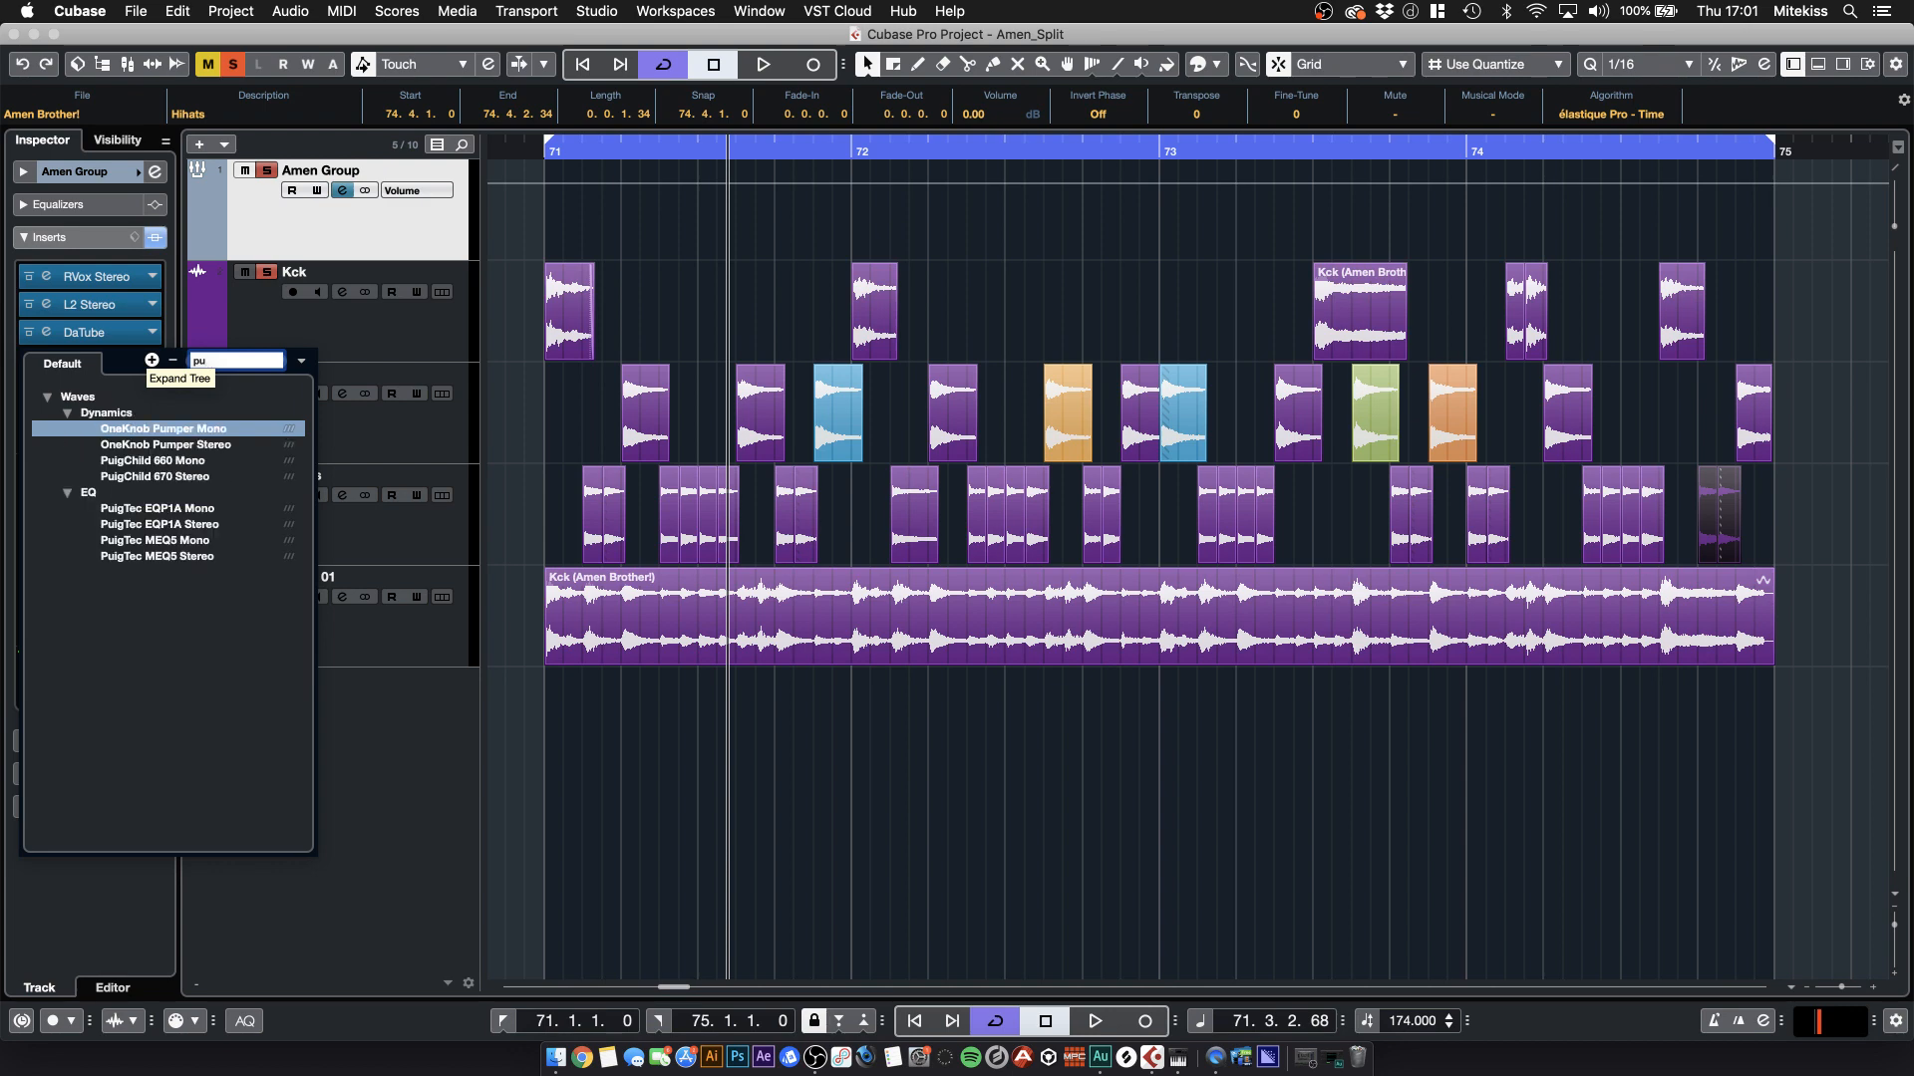
left_click(217, 528)
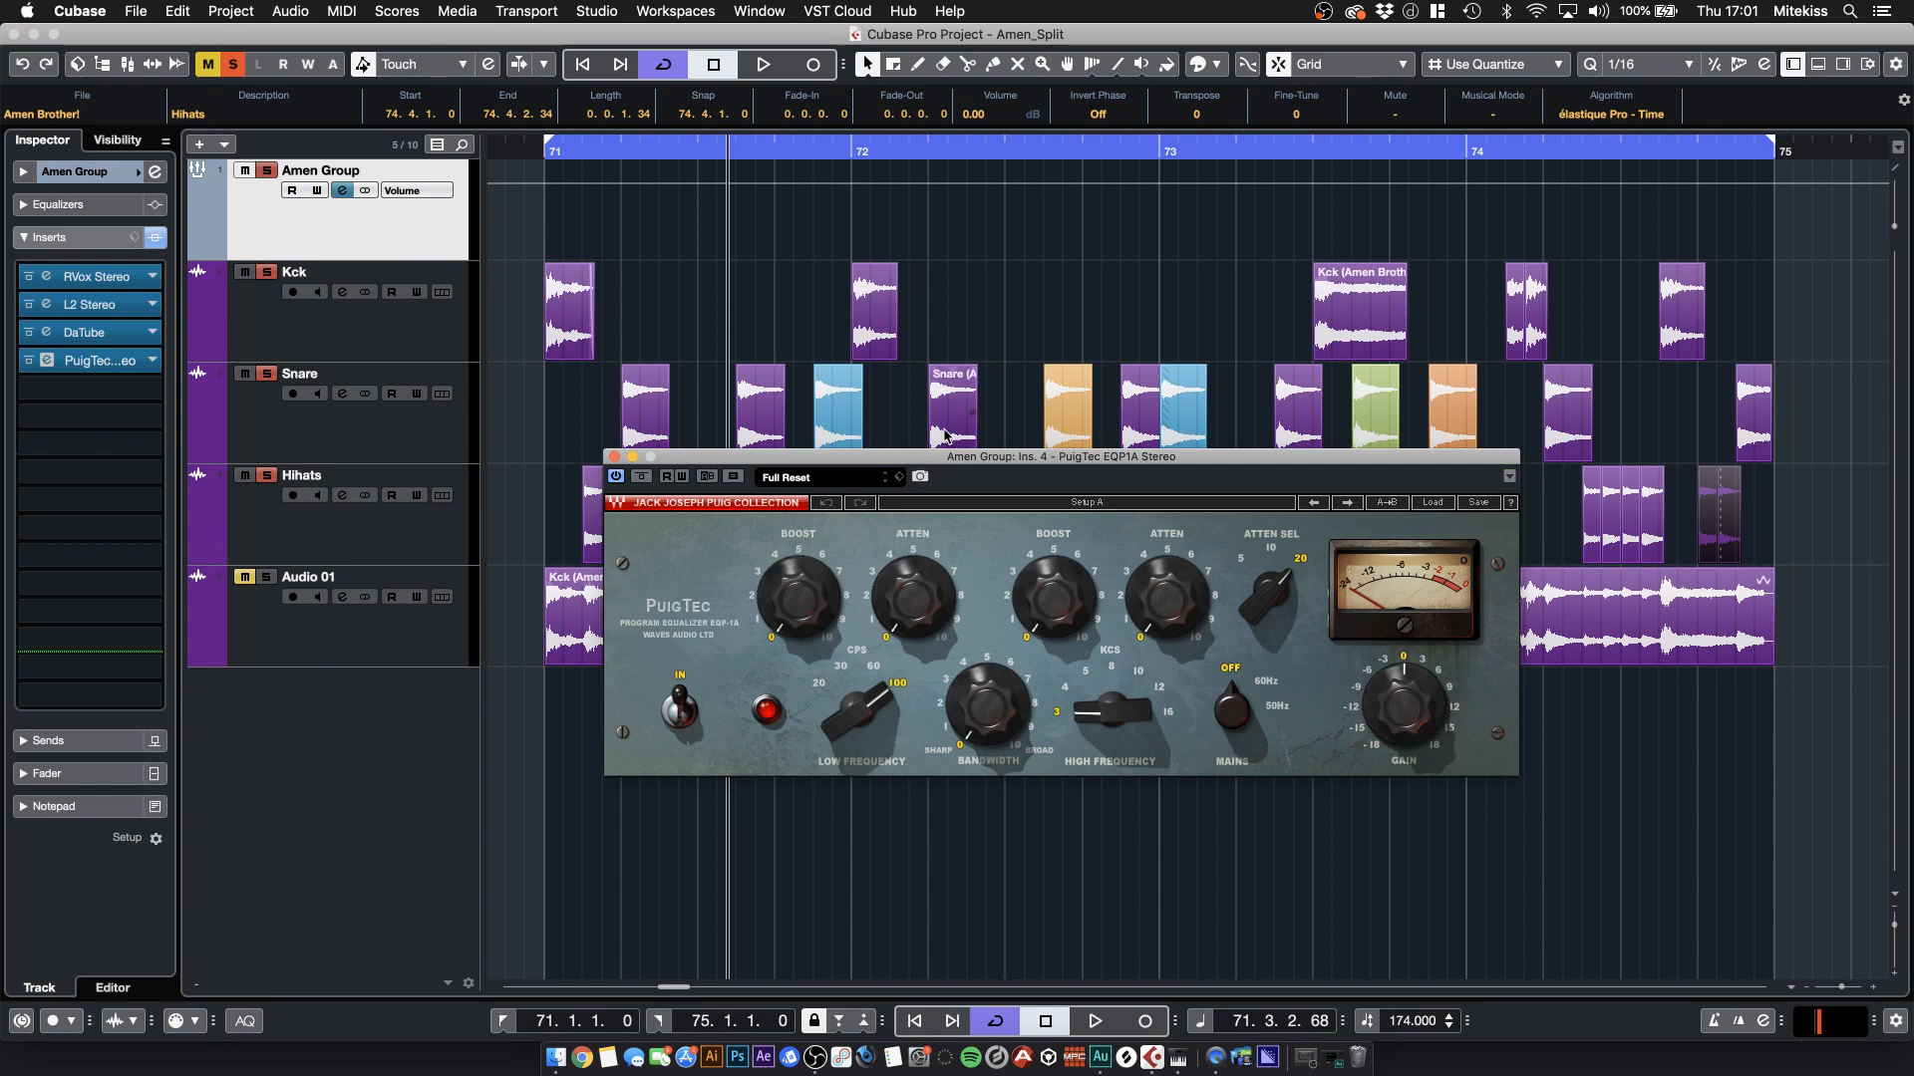
- Set the PuigTec to low boost 2, low attenuation 1, high boost 2, high frequency 10 and bandwidth 8
left_click_drag(1101, 467, 1176, 648)
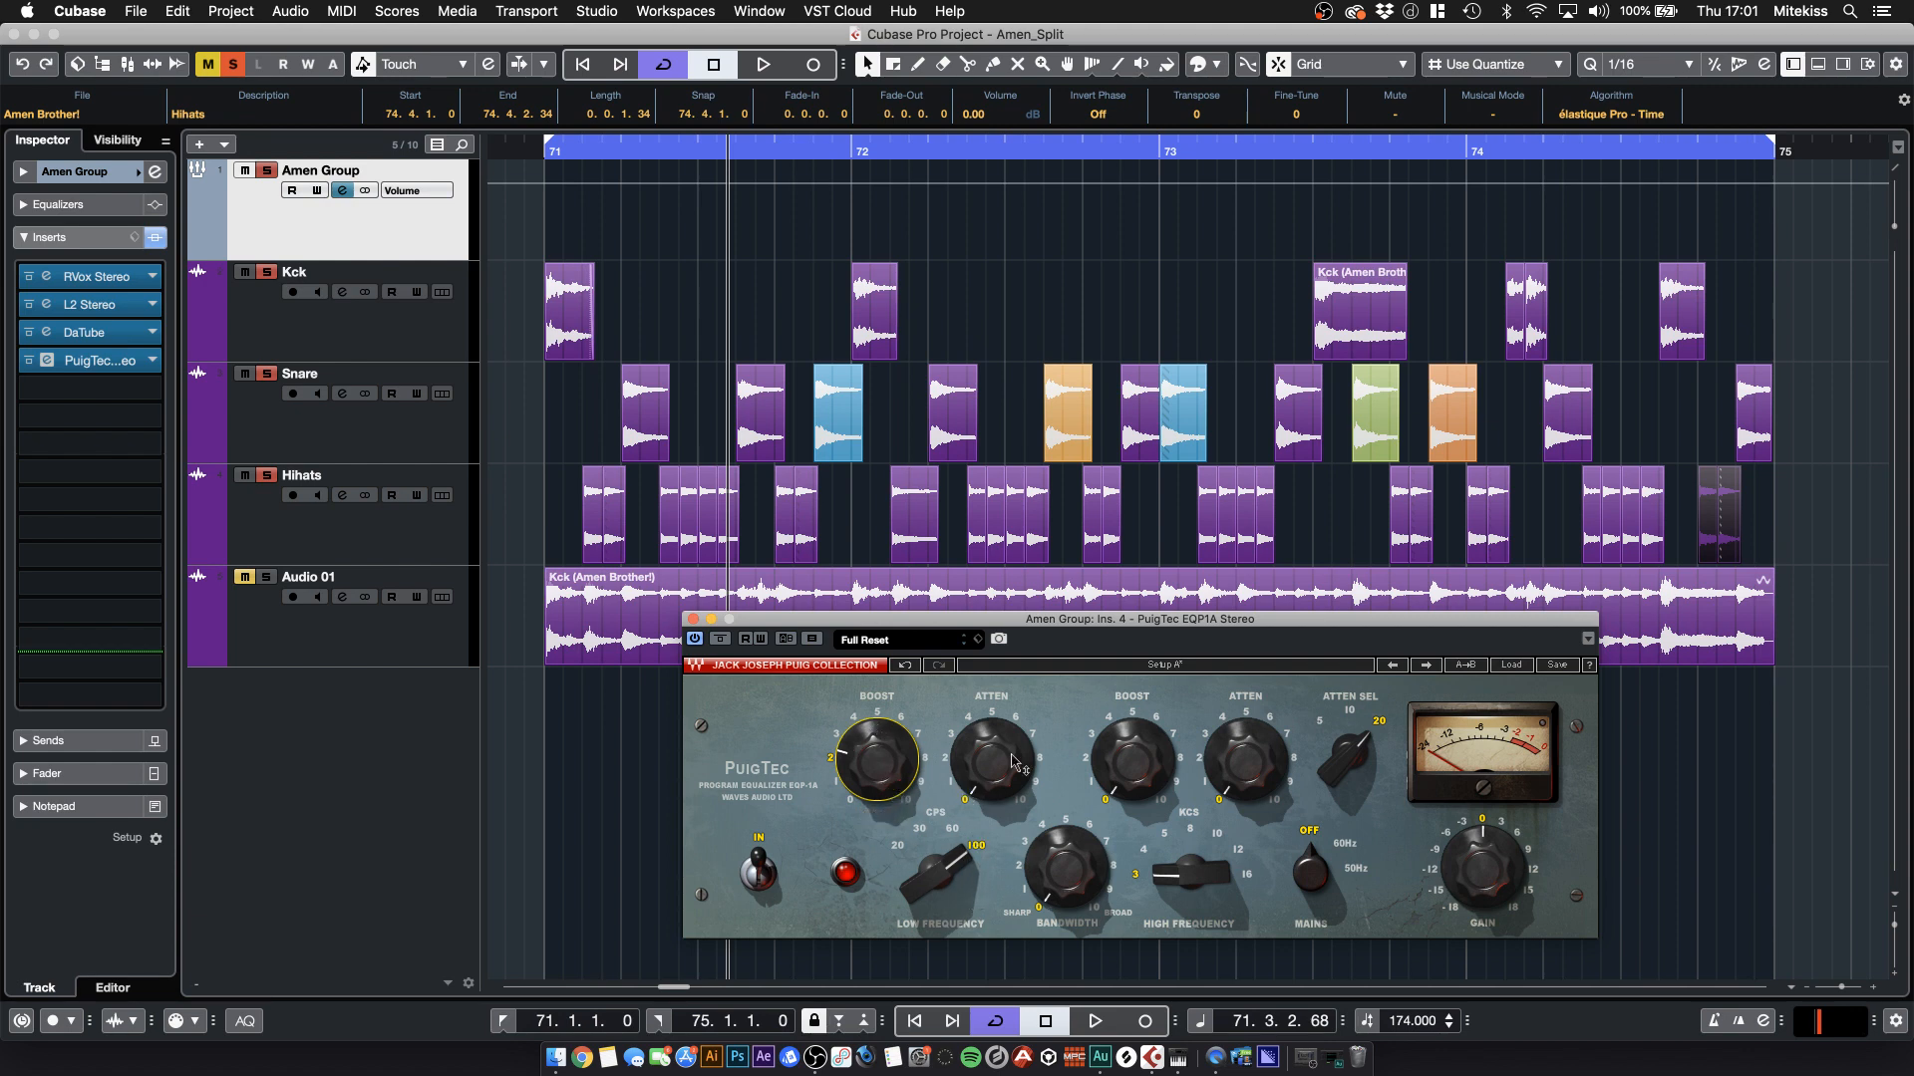
left_click_drag(986, 749, 981, 723)
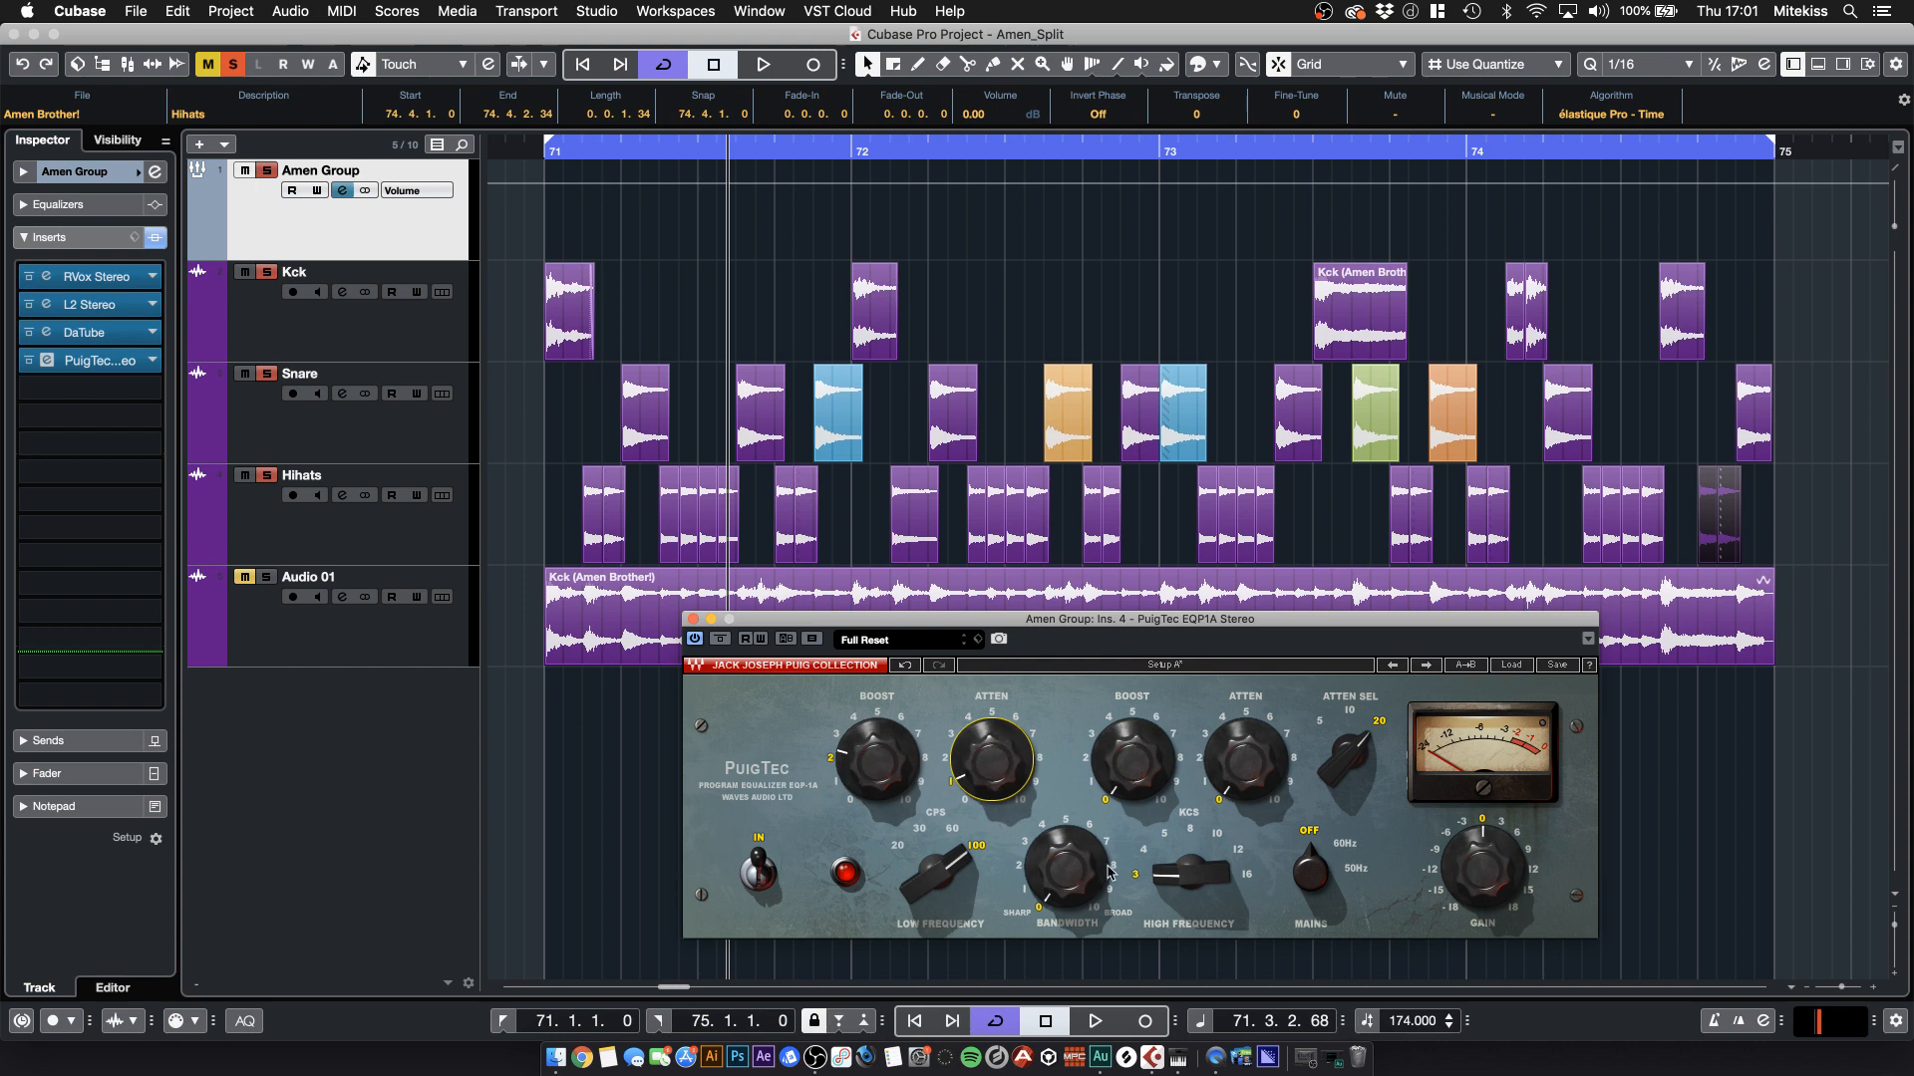
left_click(1057, 882)
left_click_drag(1031, 882, 1032, 814)
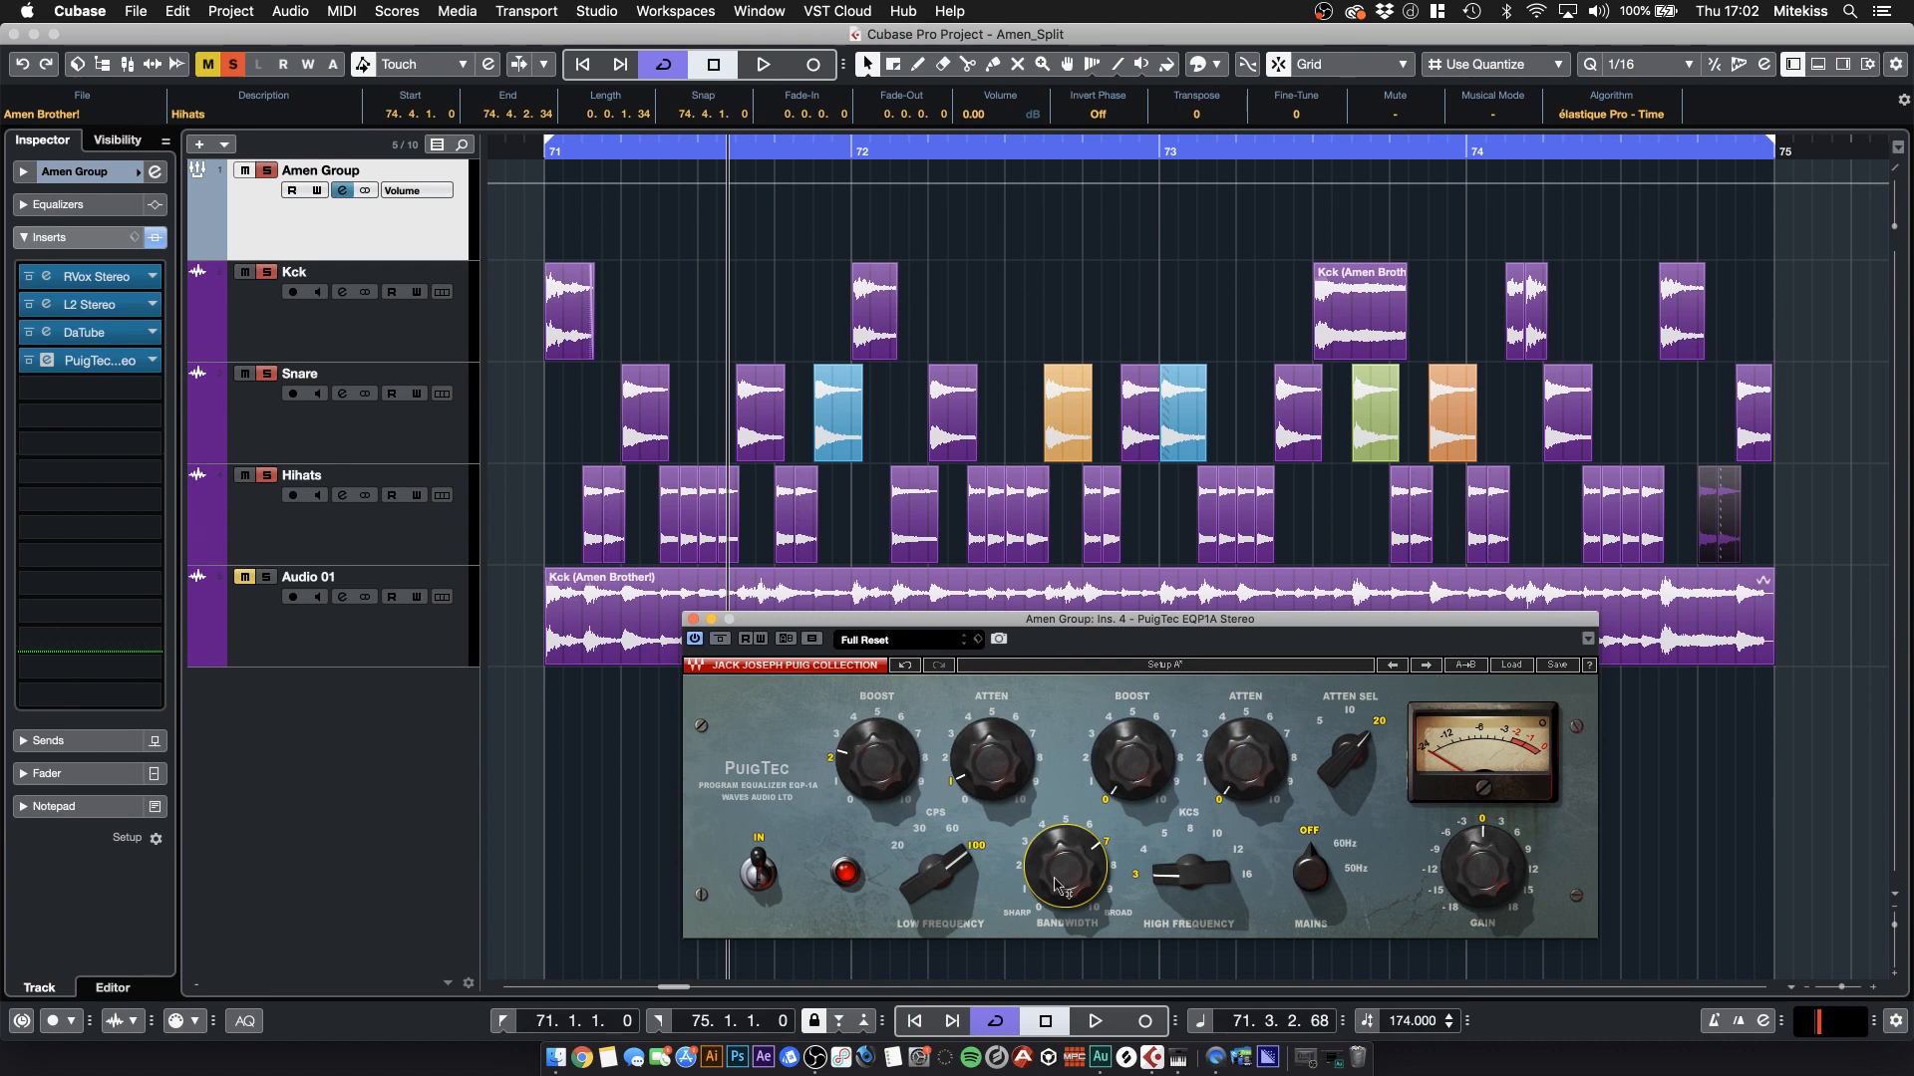
left_click_drag(1195, 879, 1193, 862)
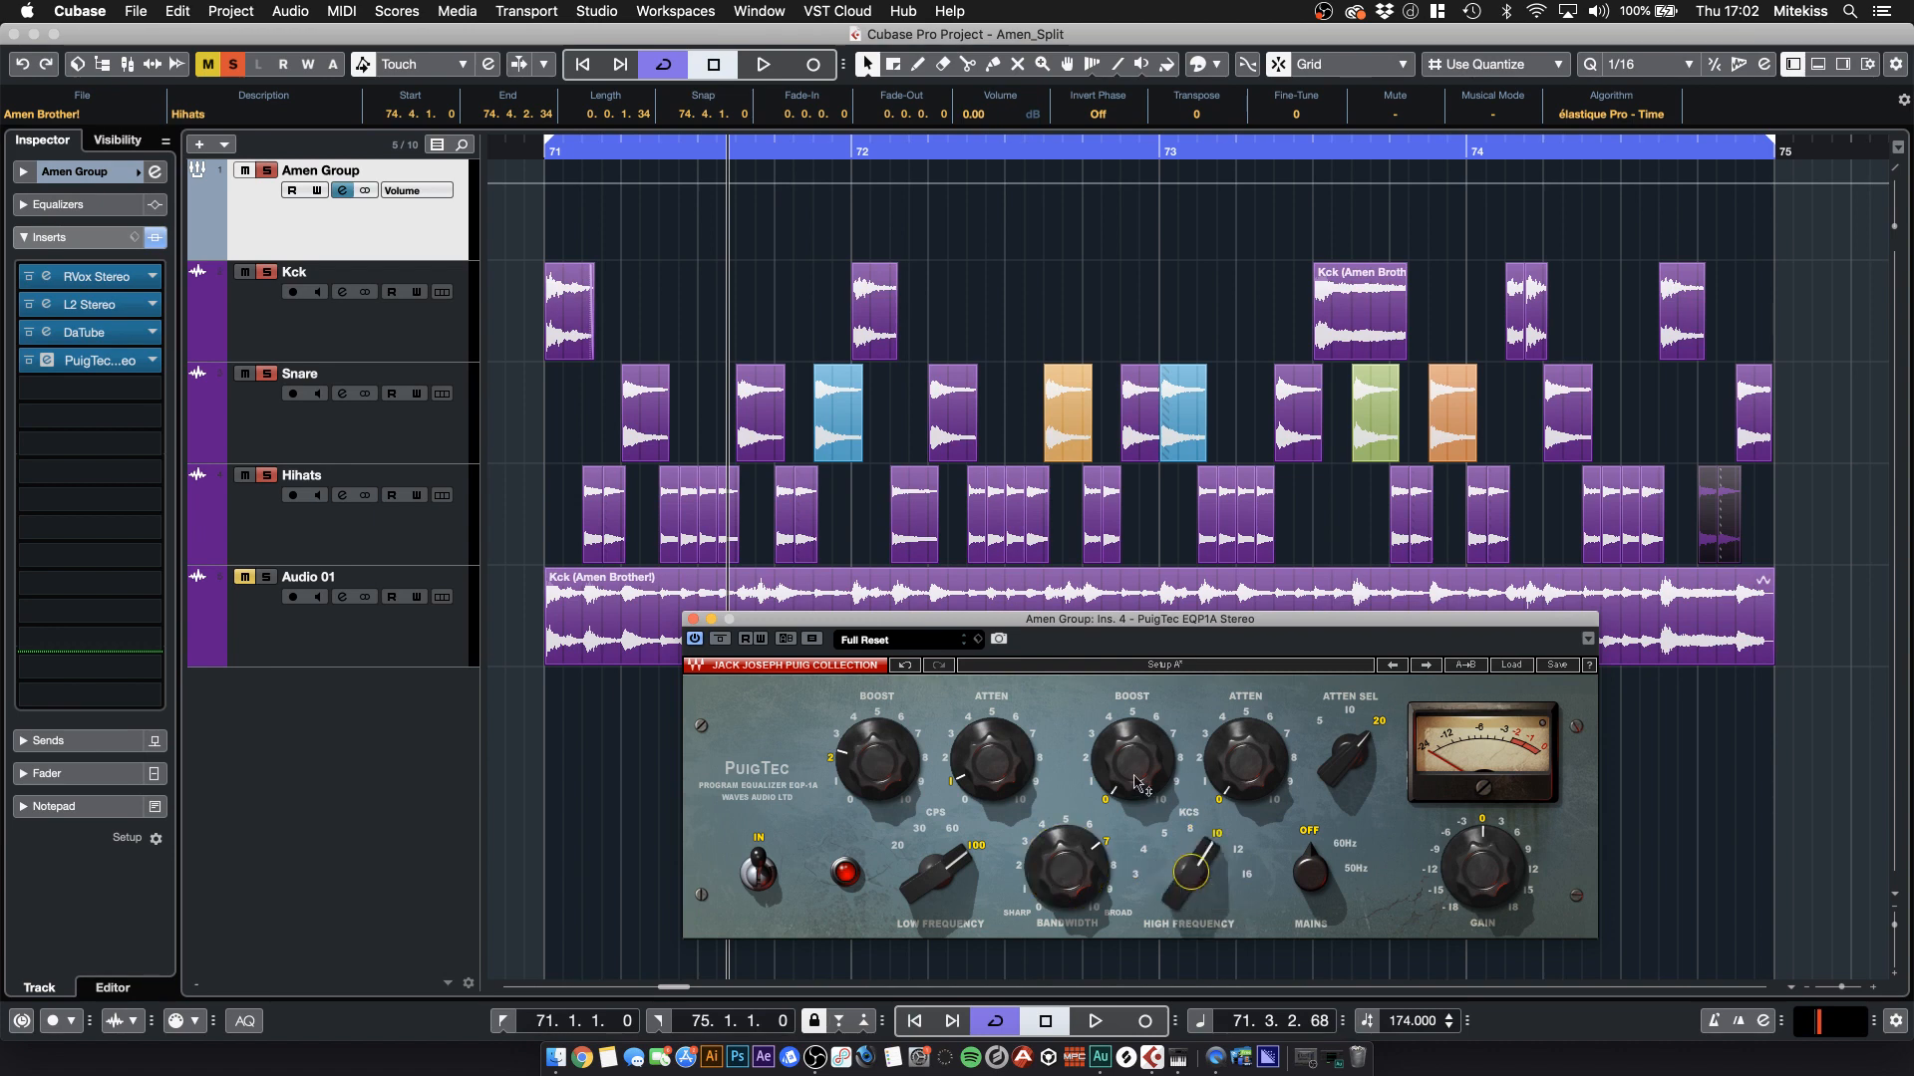
mouse_move(1131, 759)
left_mouse_down()
mouse_move(1228, 759)
mouse_move(1120, 757)
left_mouse_up()
left_click_drag(1064, 885, 1043, 892)
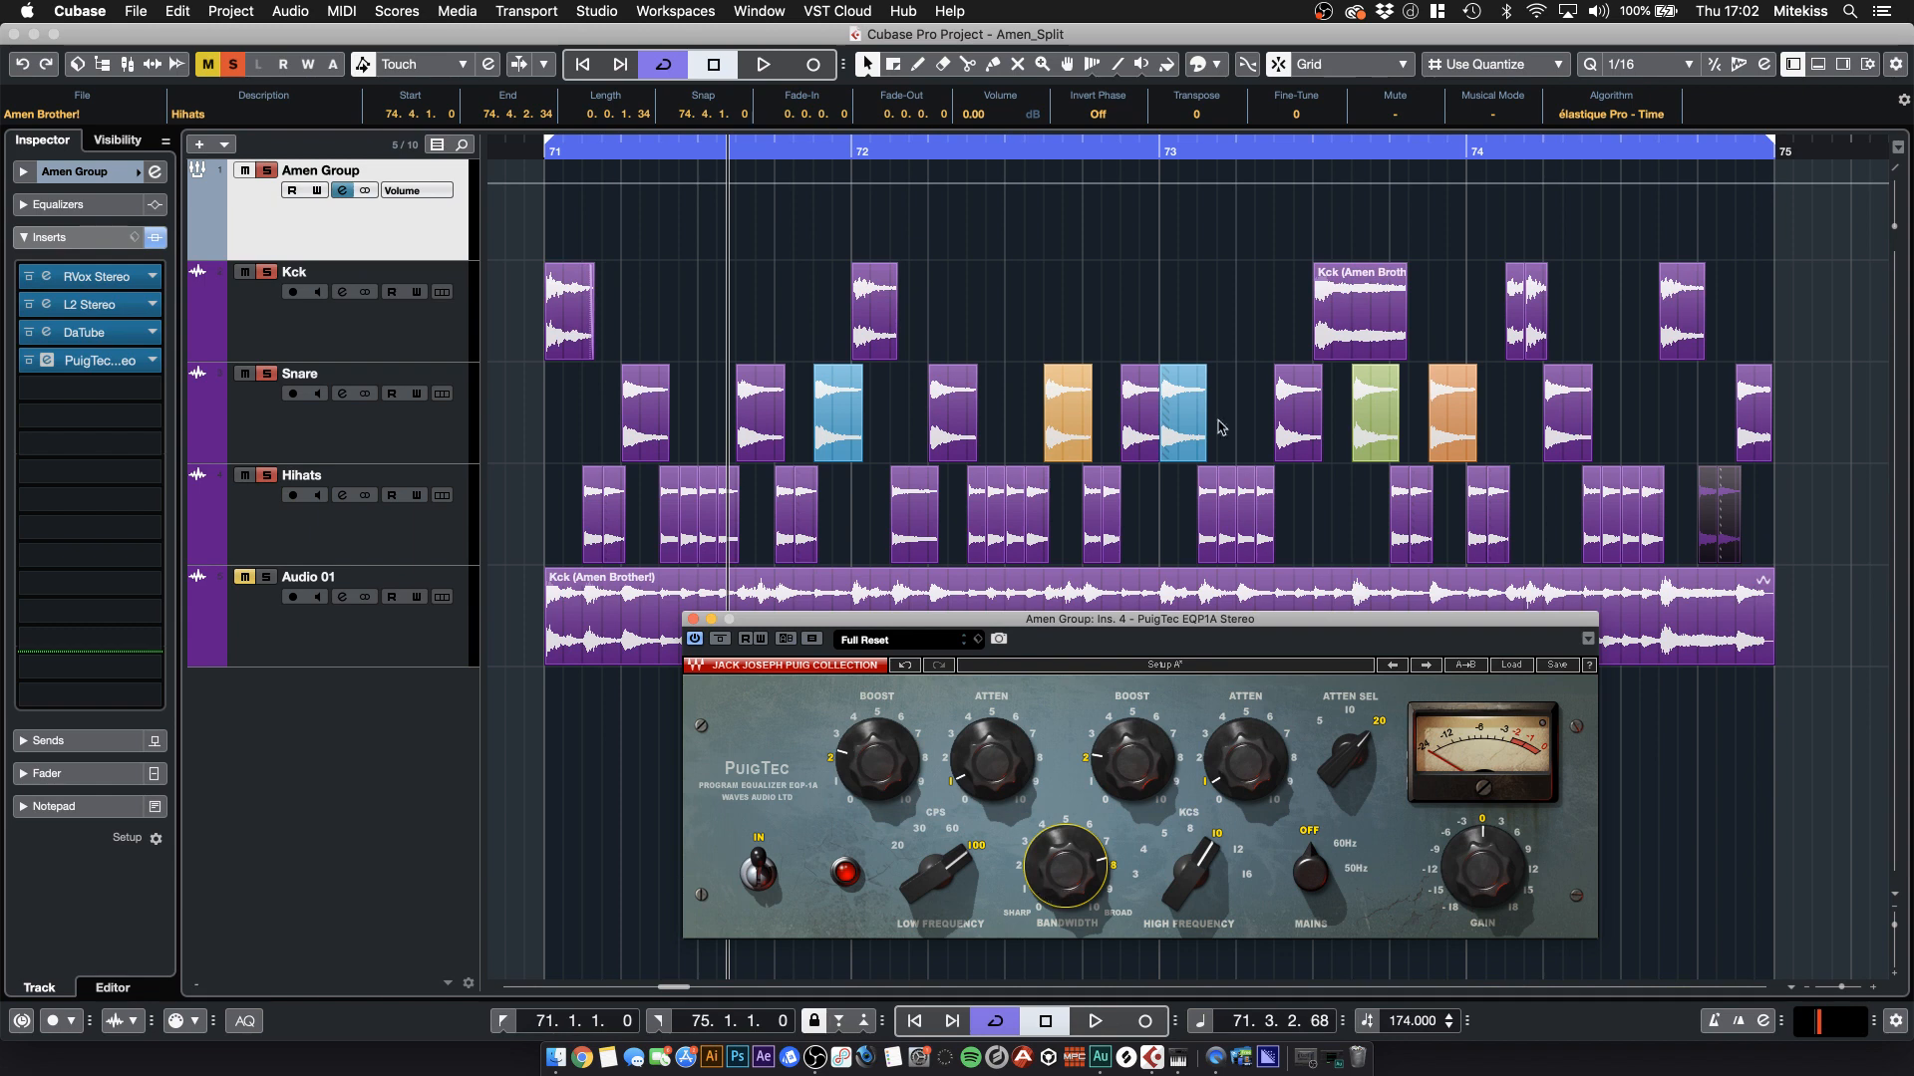
- Play the loop and compare the Amen Group's sound with the PuigTec equalizer bypassed and active
key("space")
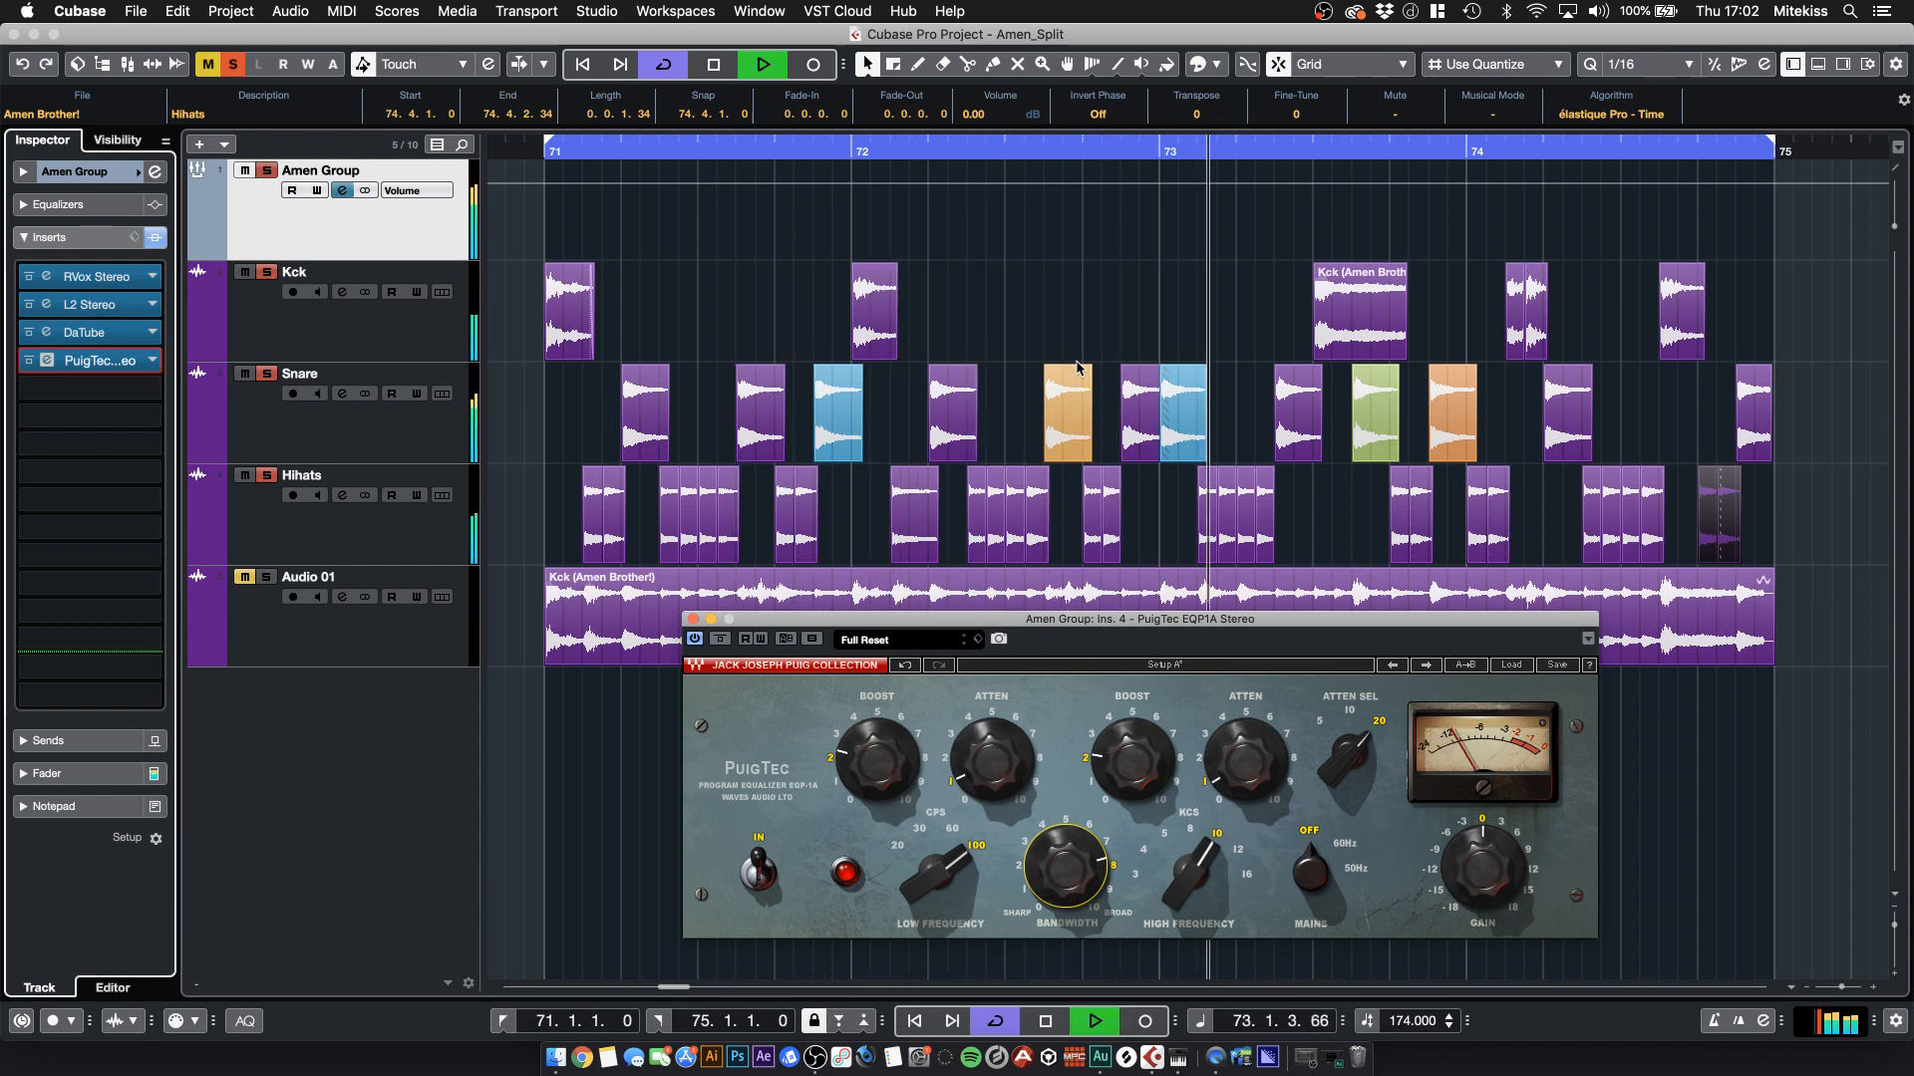
left_click(724, 643)
left_click(723, 643)
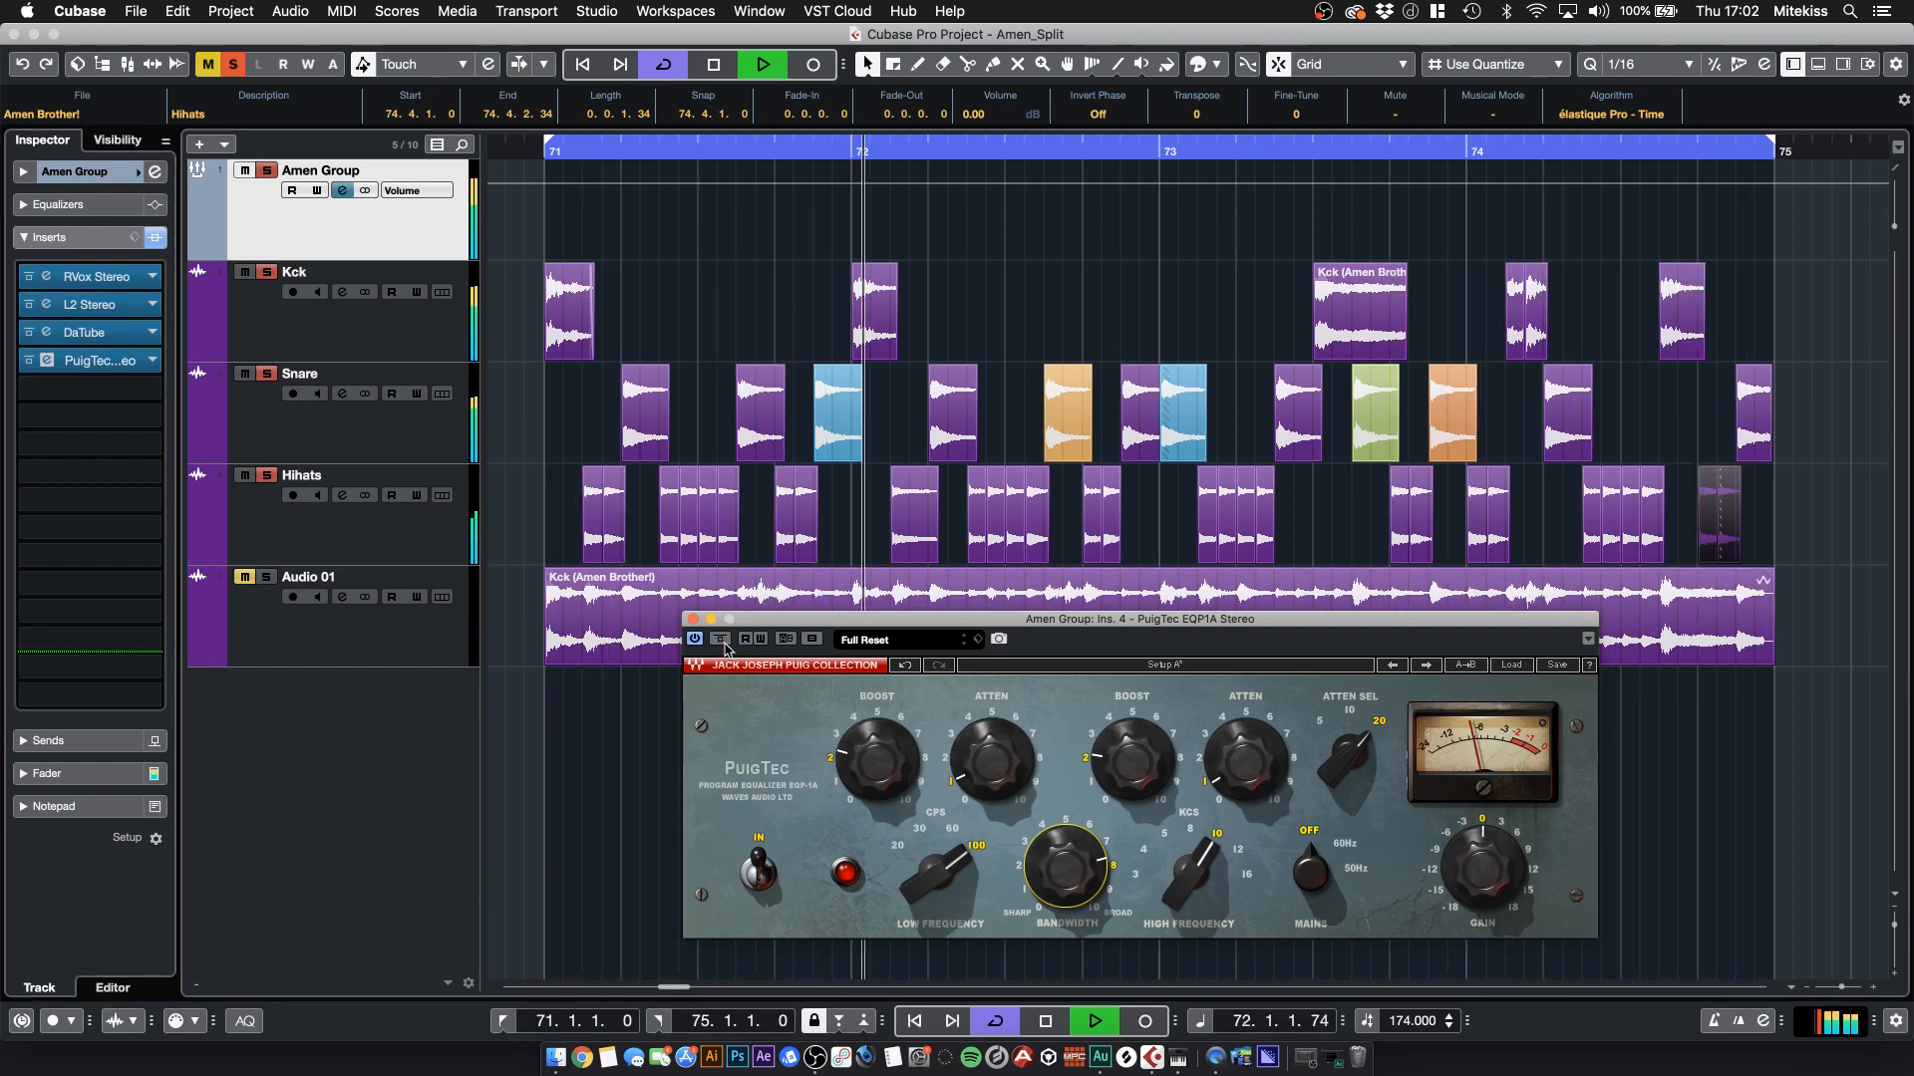
key("space")
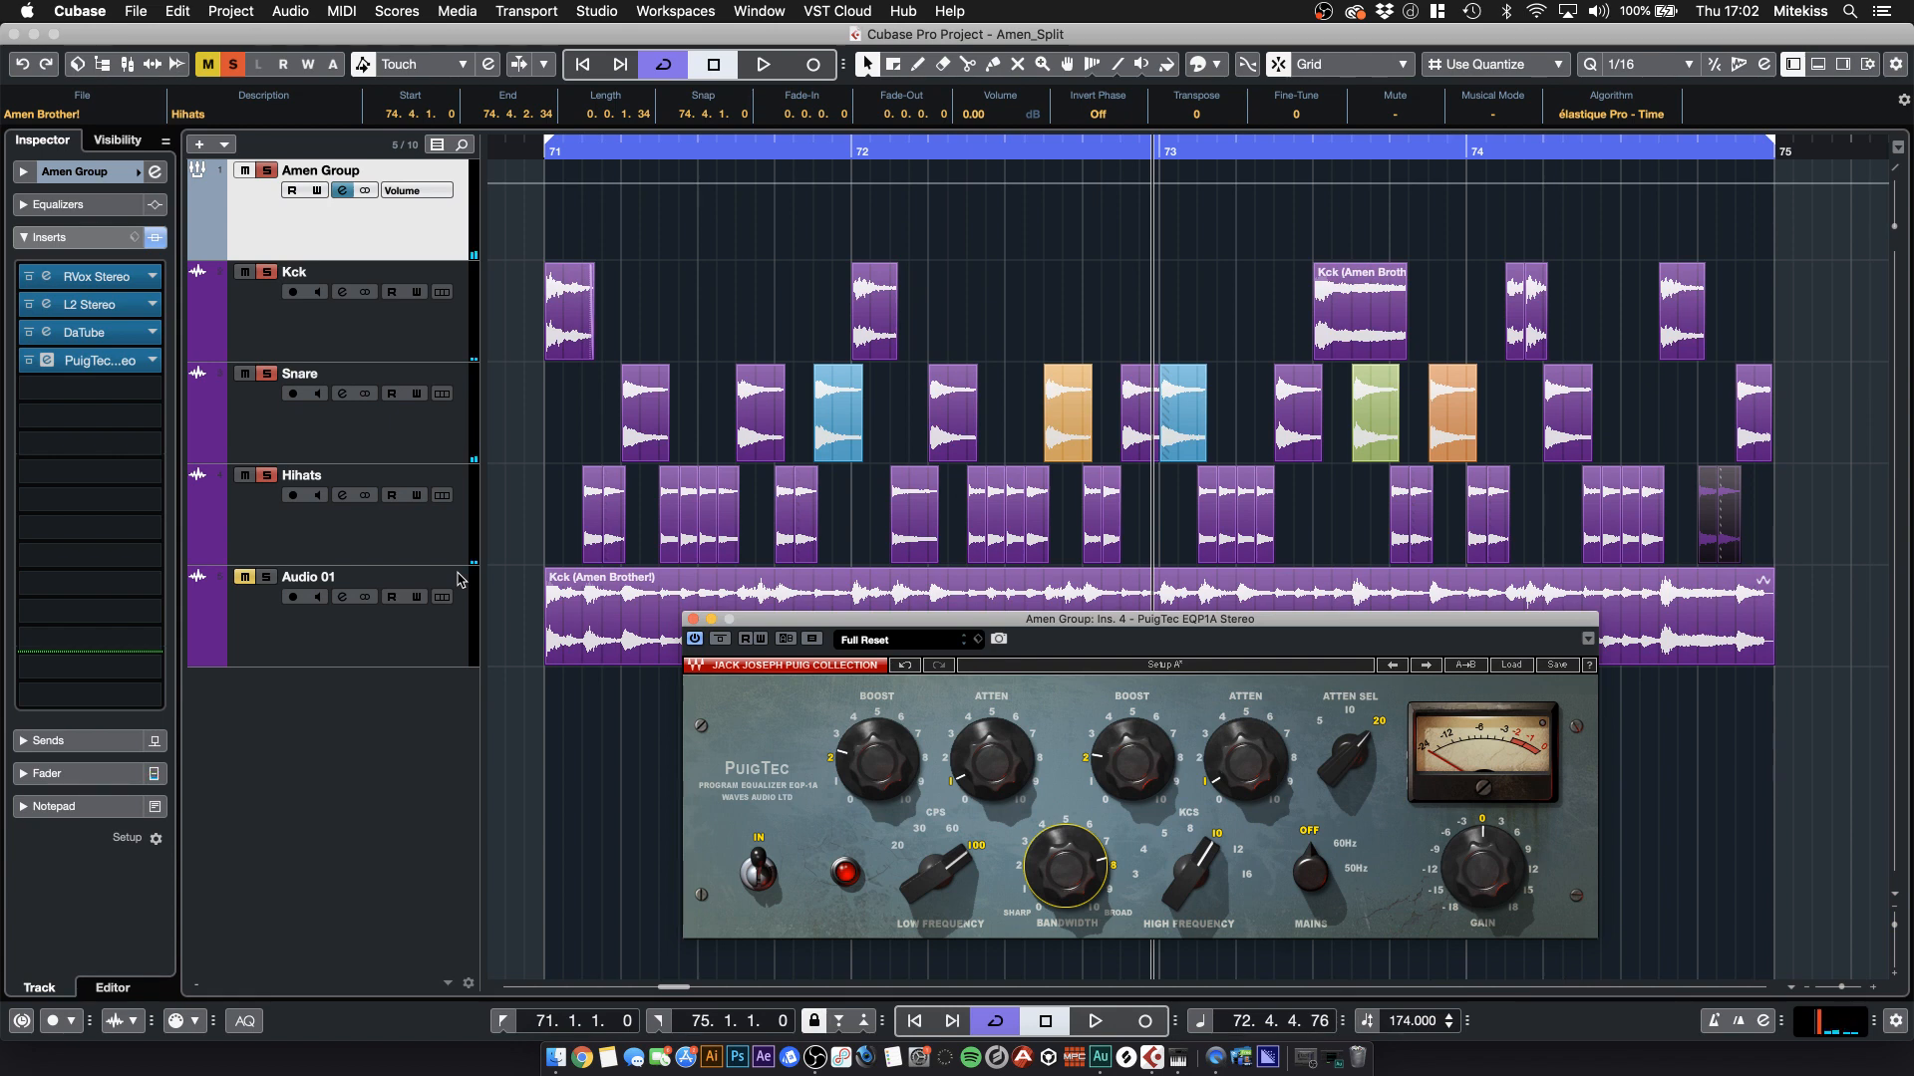
- Unsolo the Amen Group and compare the soloed original break on Audio 01 with the processed, rearranged pattern during playback
left_click(266, 170)
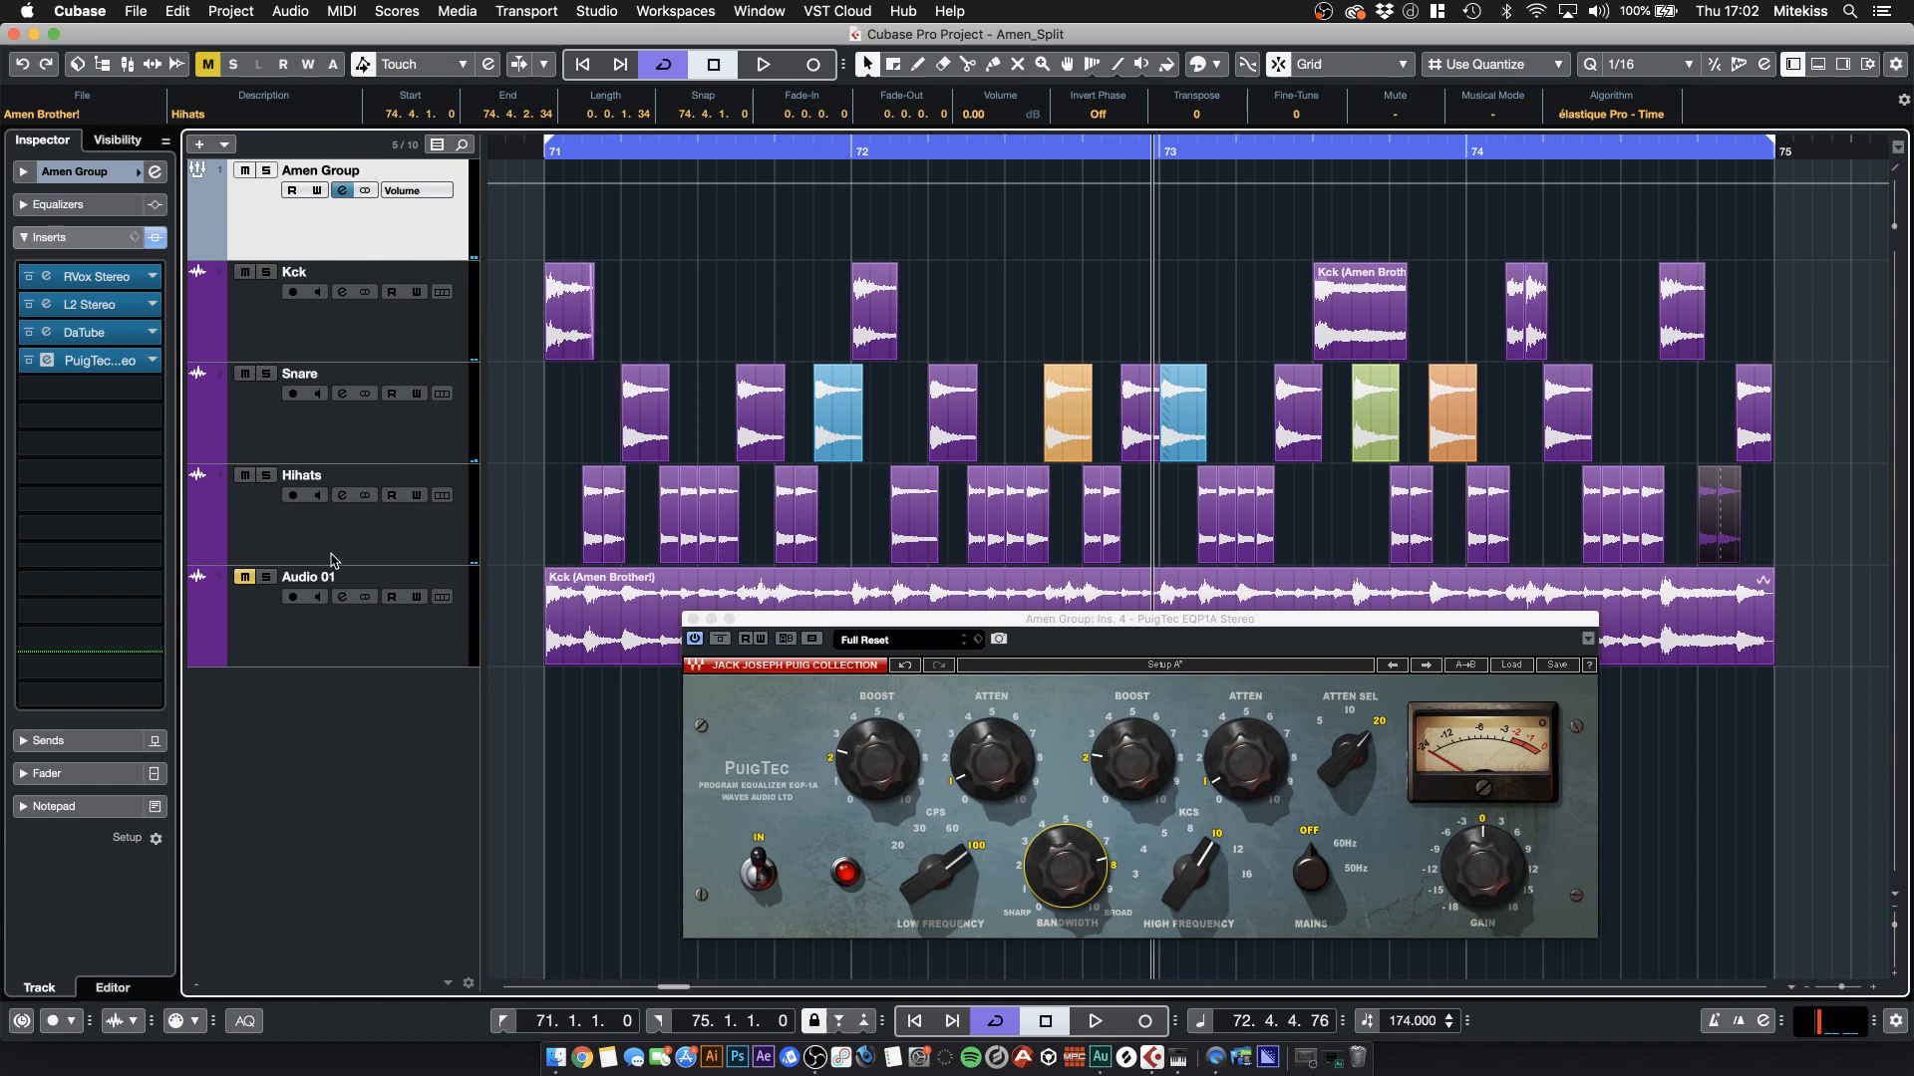
left_click(267, 578)
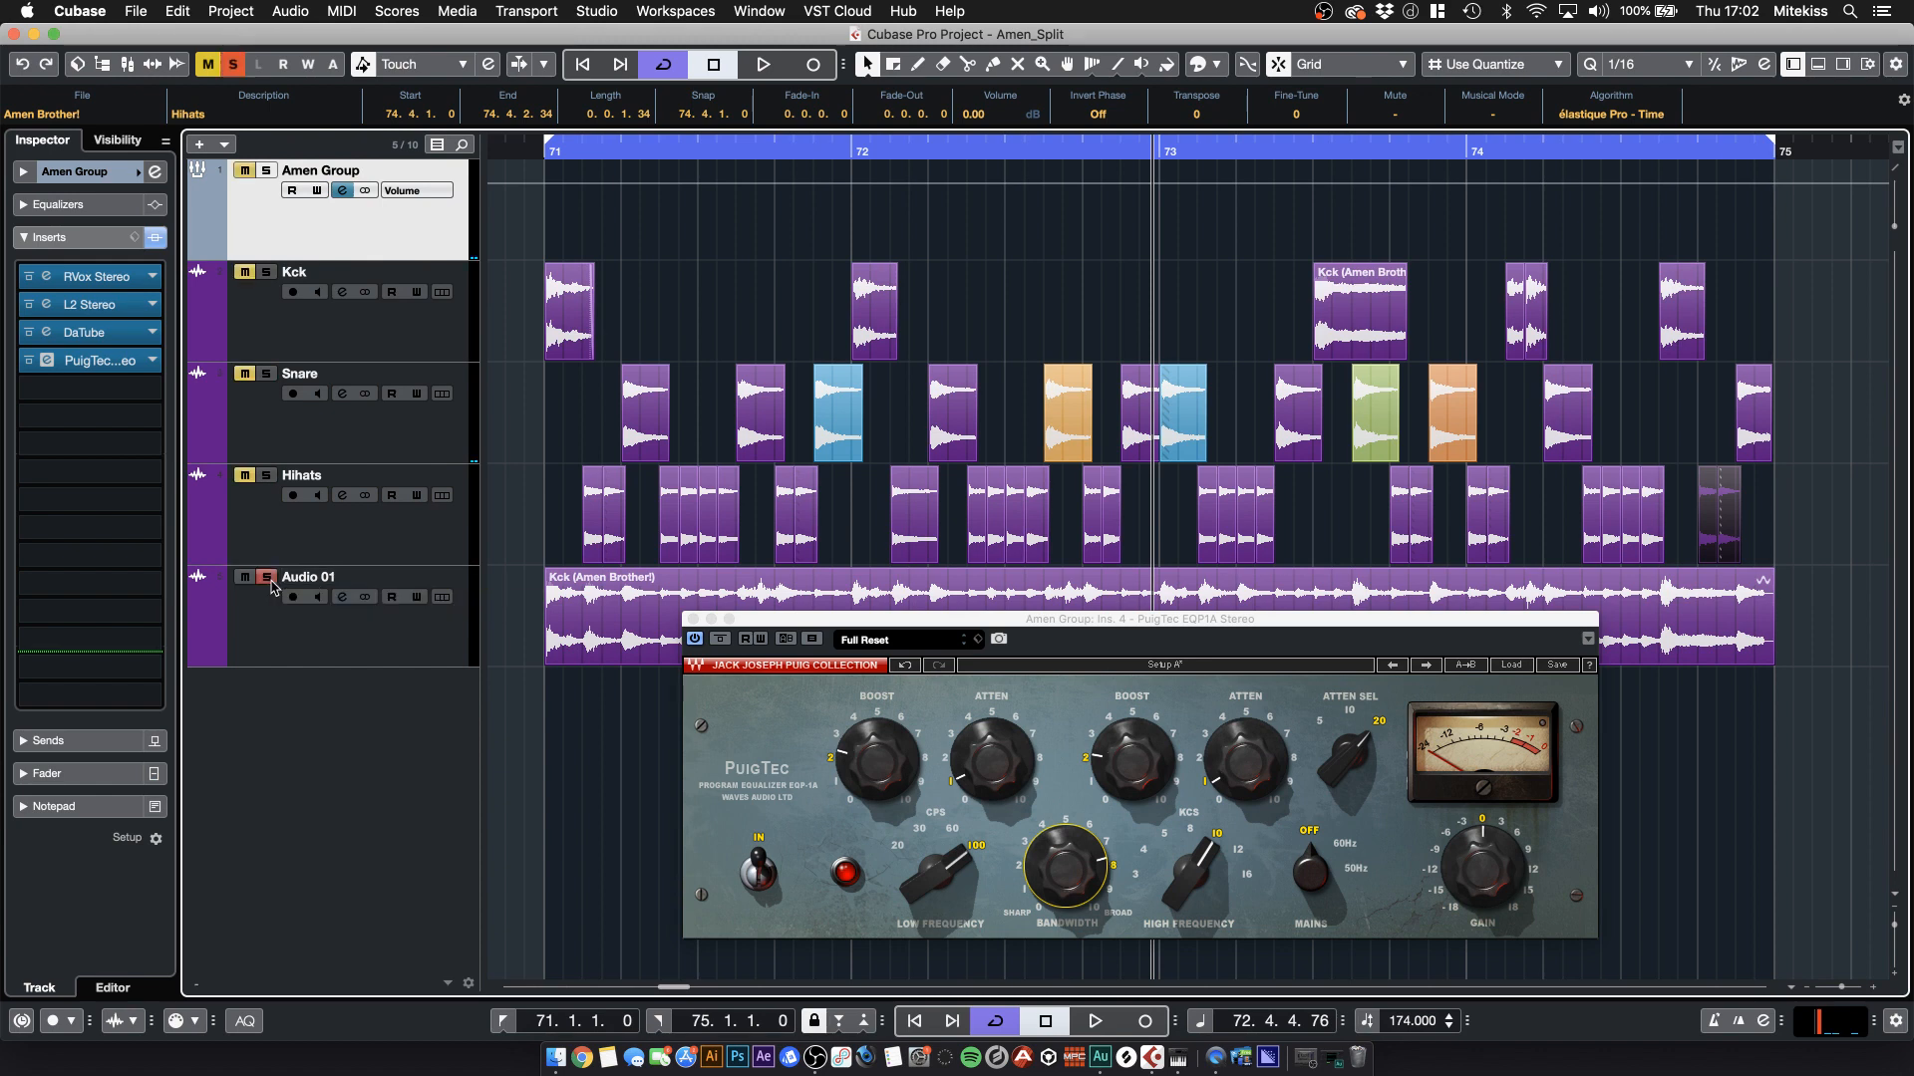
left_click(532, 152)
key("space")
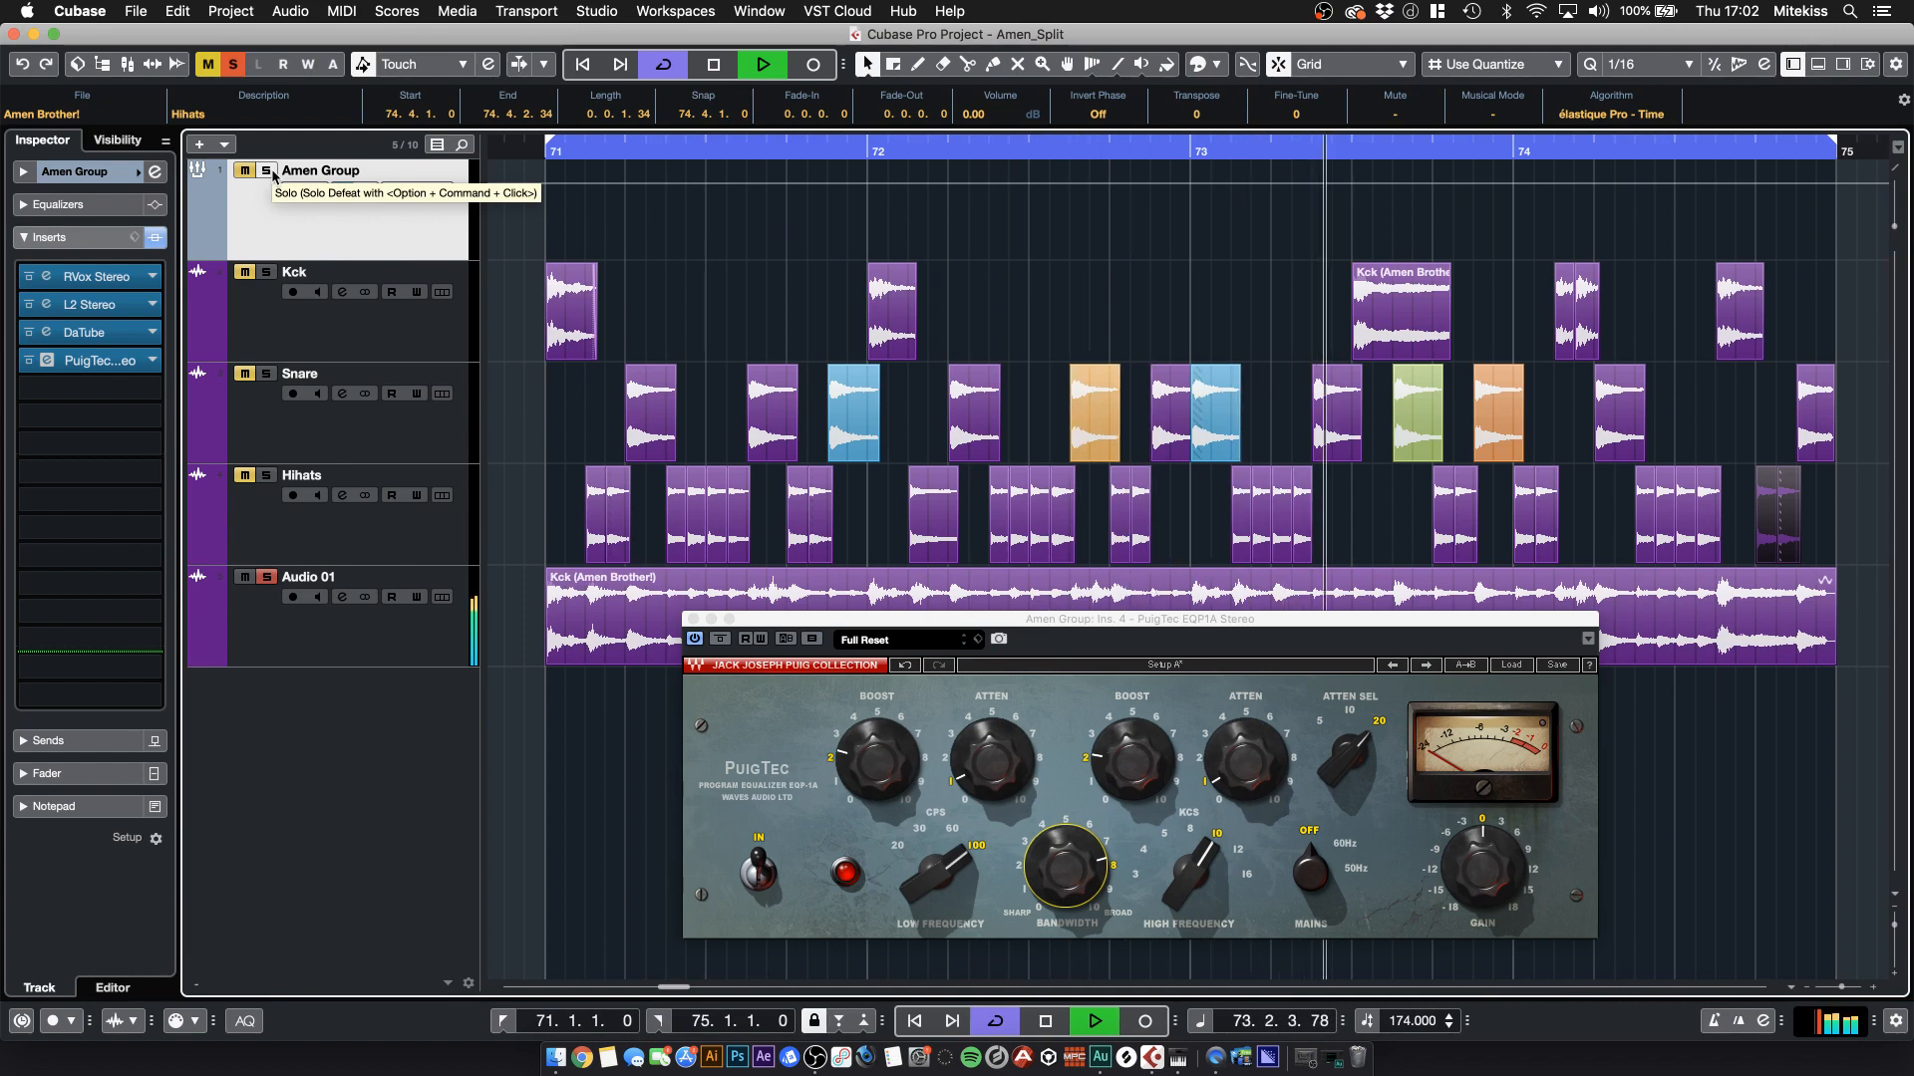
left_click(269, 578)
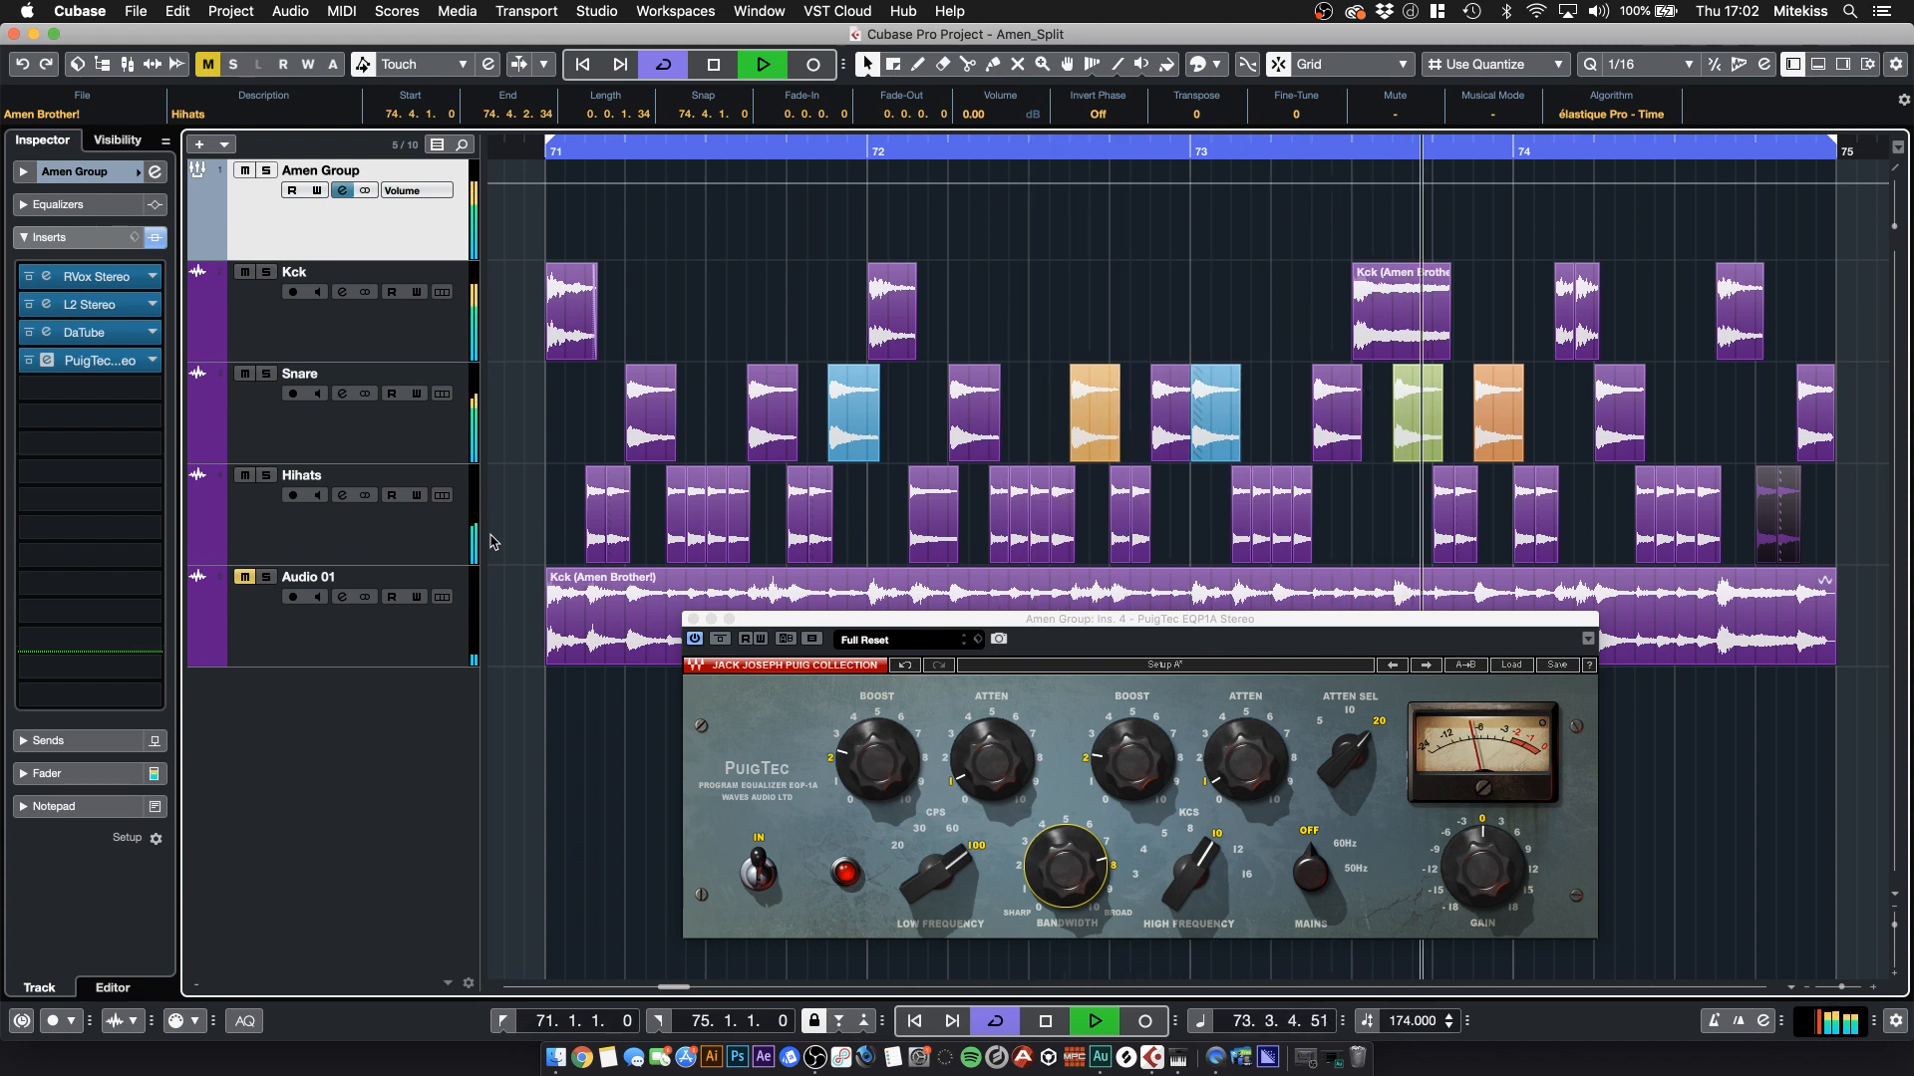
key("space")
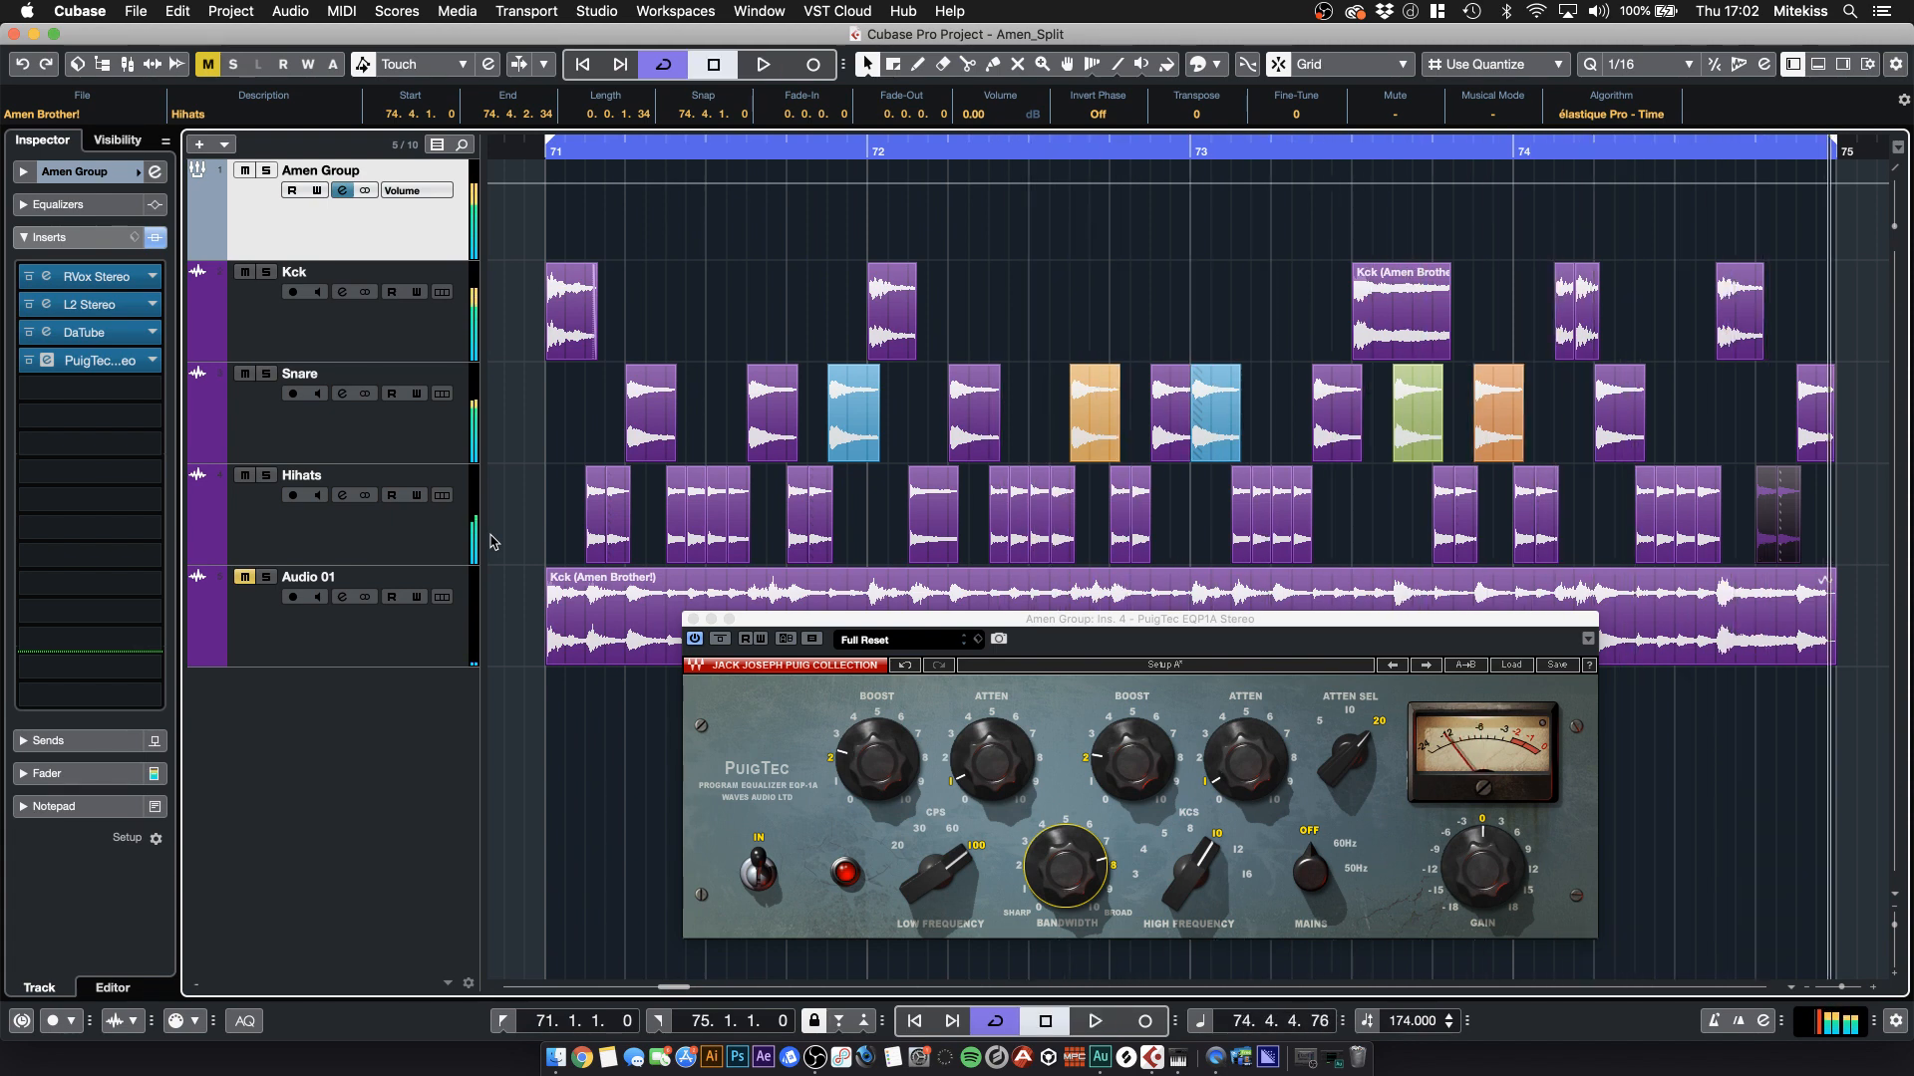